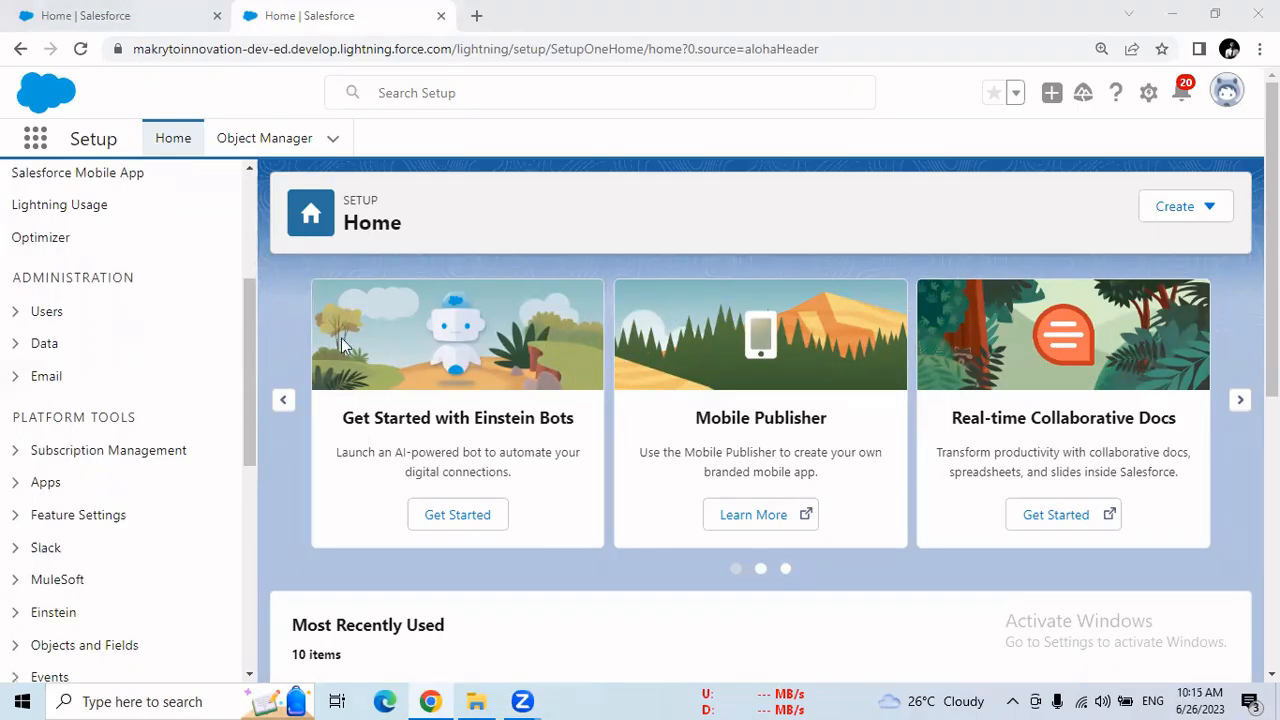
pyautogui.scroll(1, 255, 293)
pyautogui.scroll(3, 255, 293)
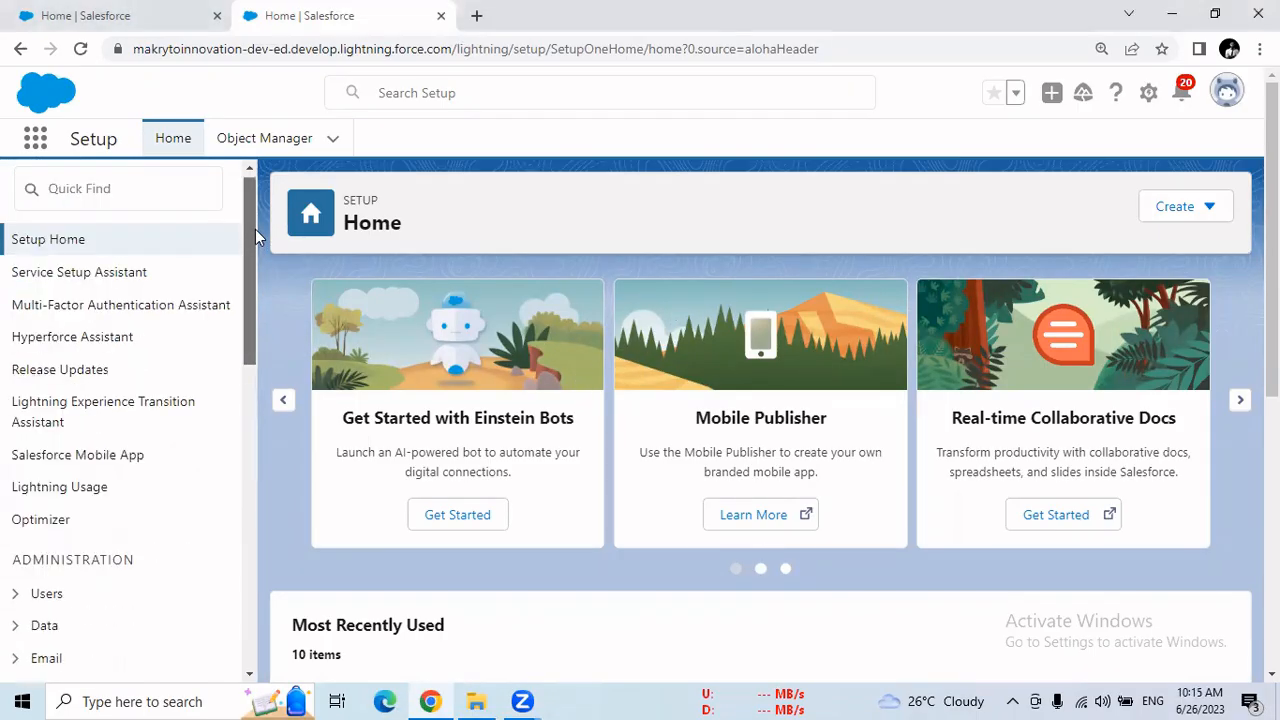
pyautogui.moveTo(255, 249); pyautogui.dragTo(240, 336)
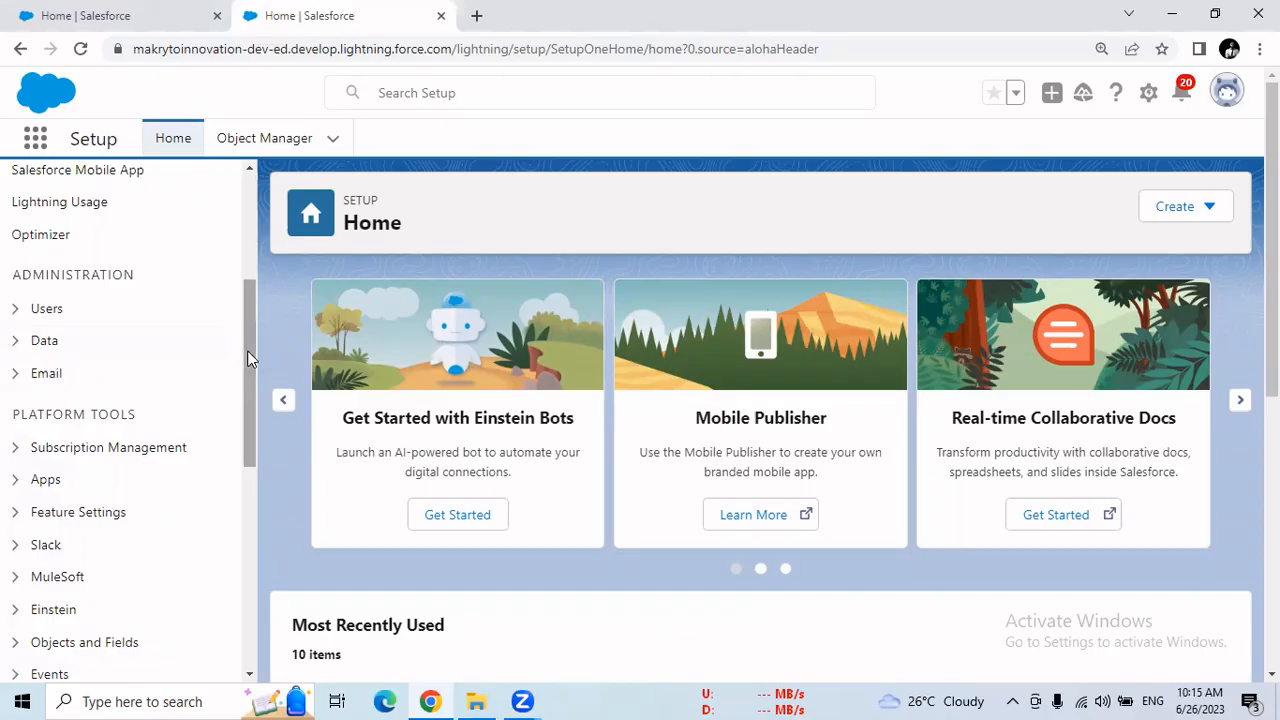
pyautogui.scroll(5, 253, 242)
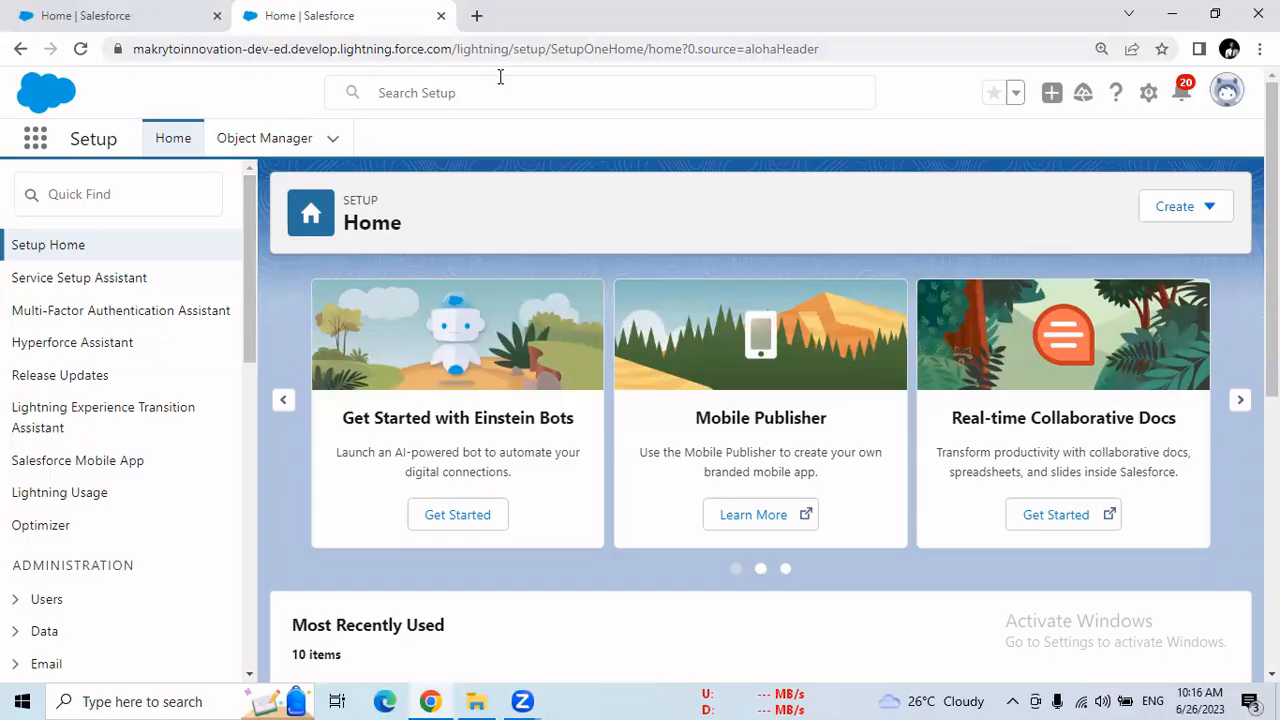
# Open the Accounts list in the Service app, view the blank New Account form, close it and return to Setup
pyautogui.click(148, 18)
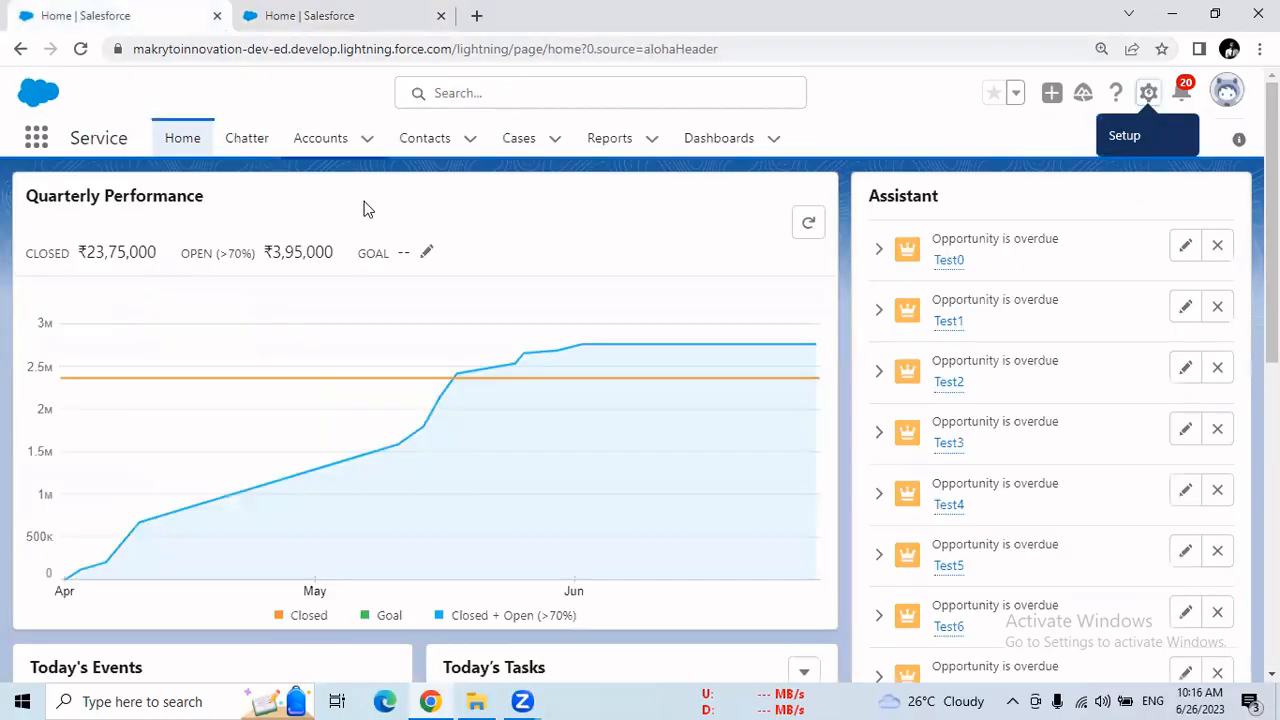
pyautogui.click(322, 140)
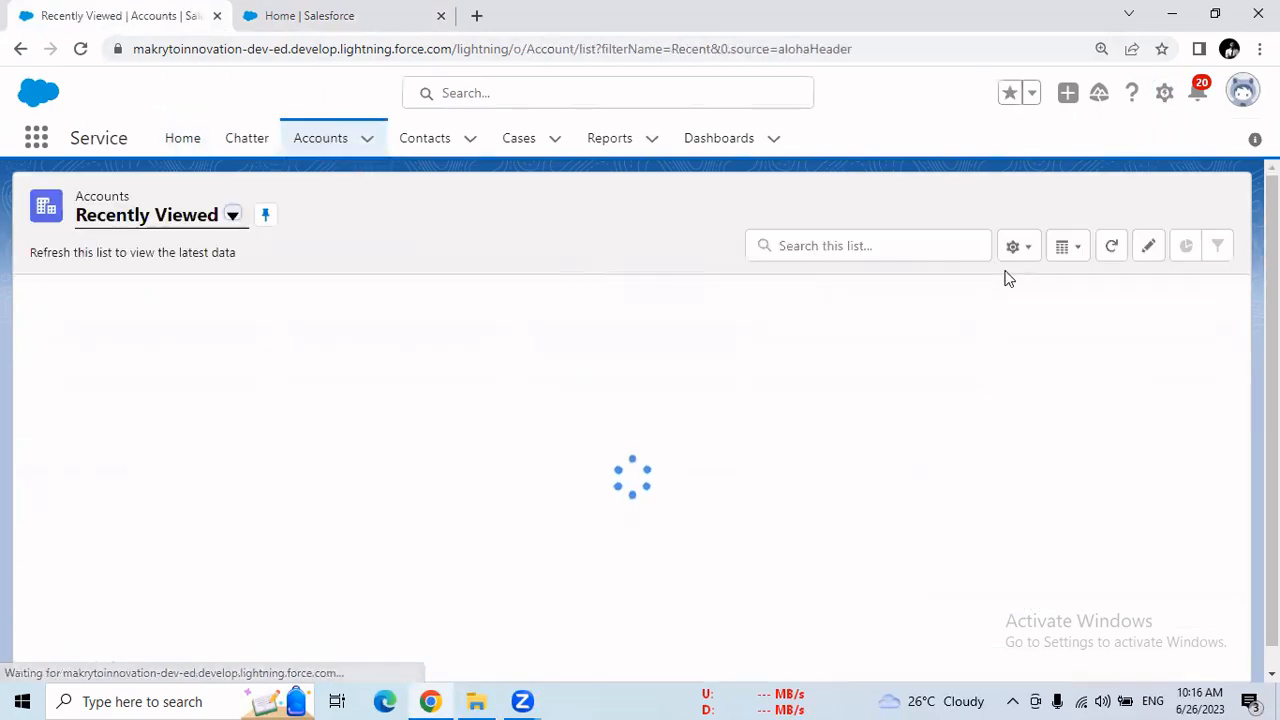
pyautogui.click(1121, 207)
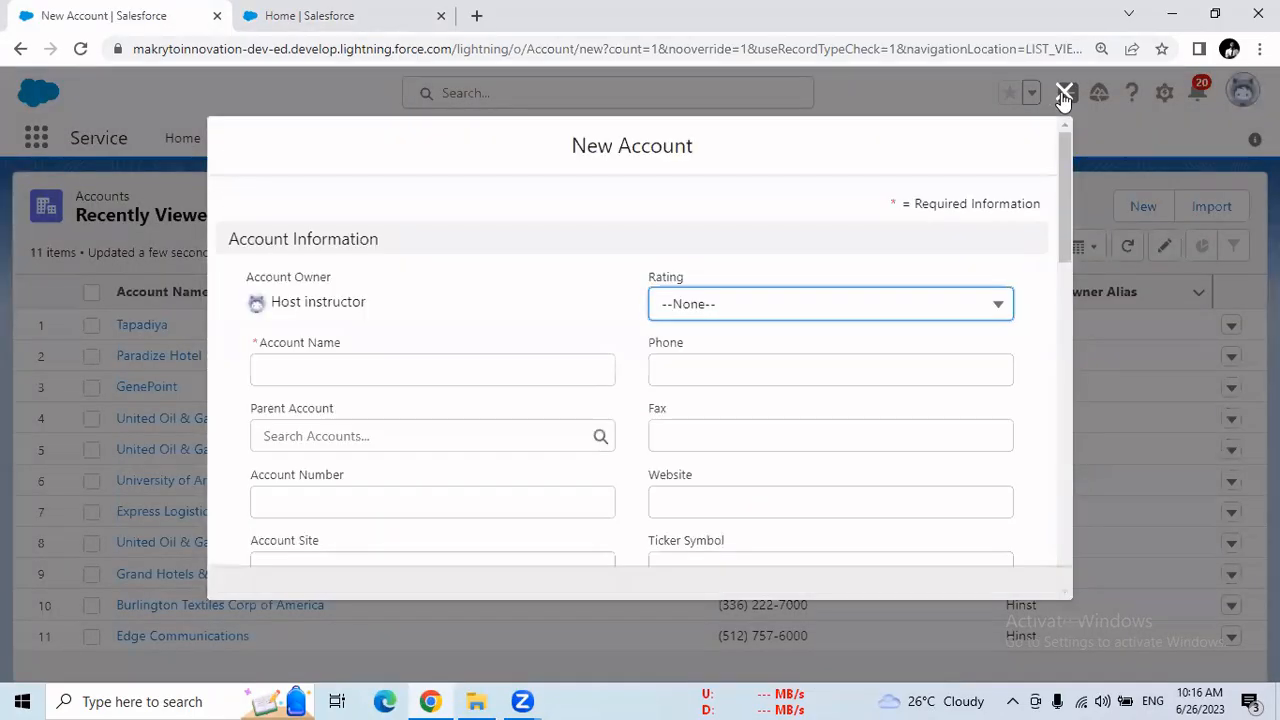
pyautogui.click(1064, 93)
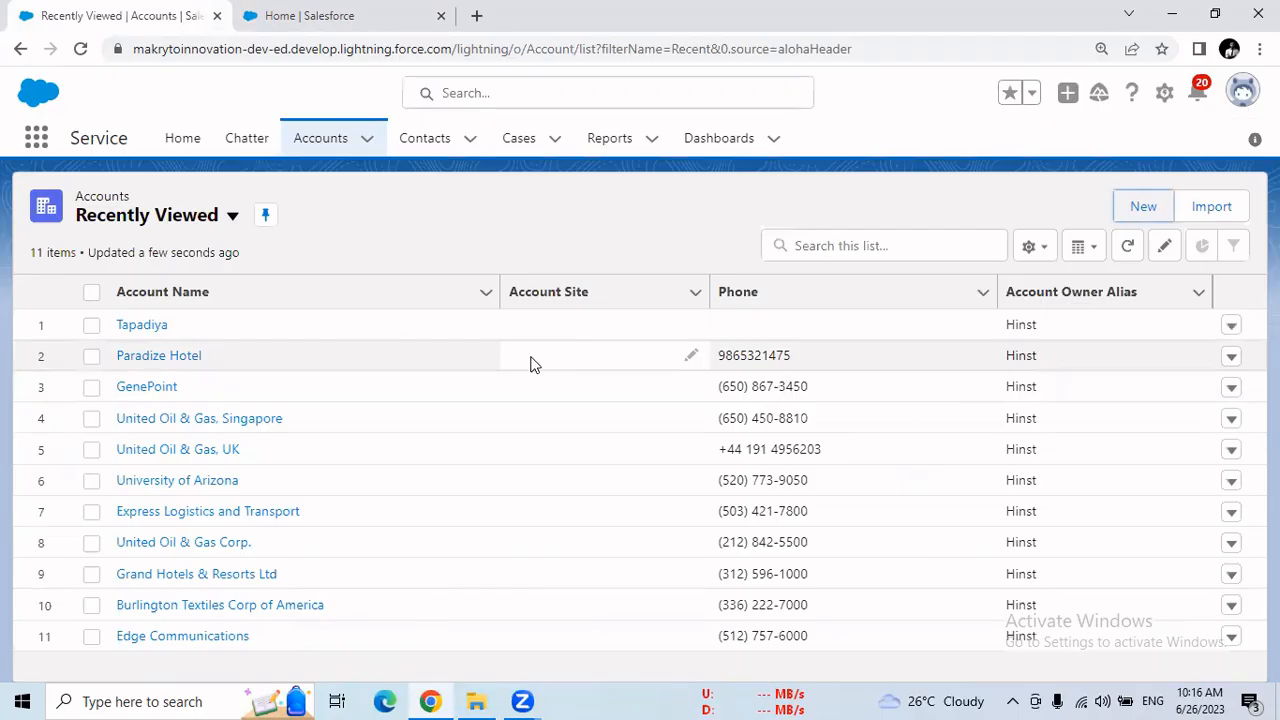
pyautogui.click(394, 40)
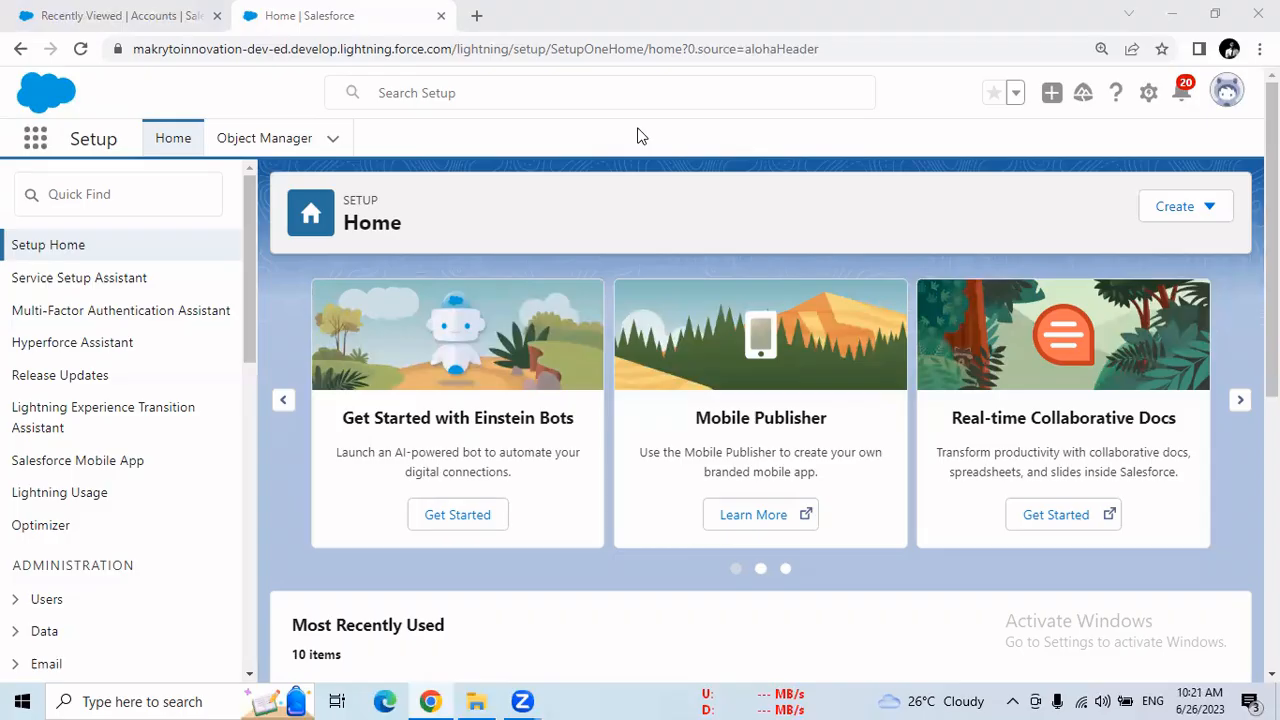
# Enter "update + insert" in the Setup search, shorten it to "upsert" and clear it
pyautogui.click(485, 93)
pyautogui.write('u')
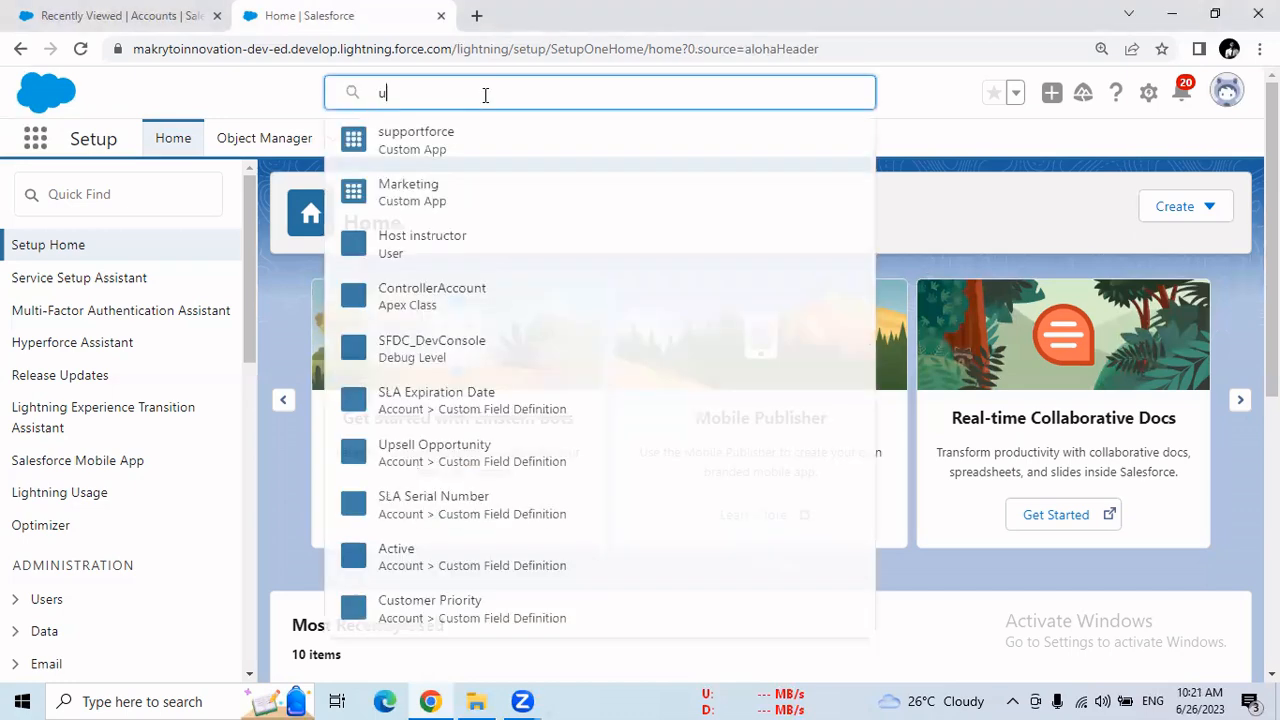
pyautogui.write('p')
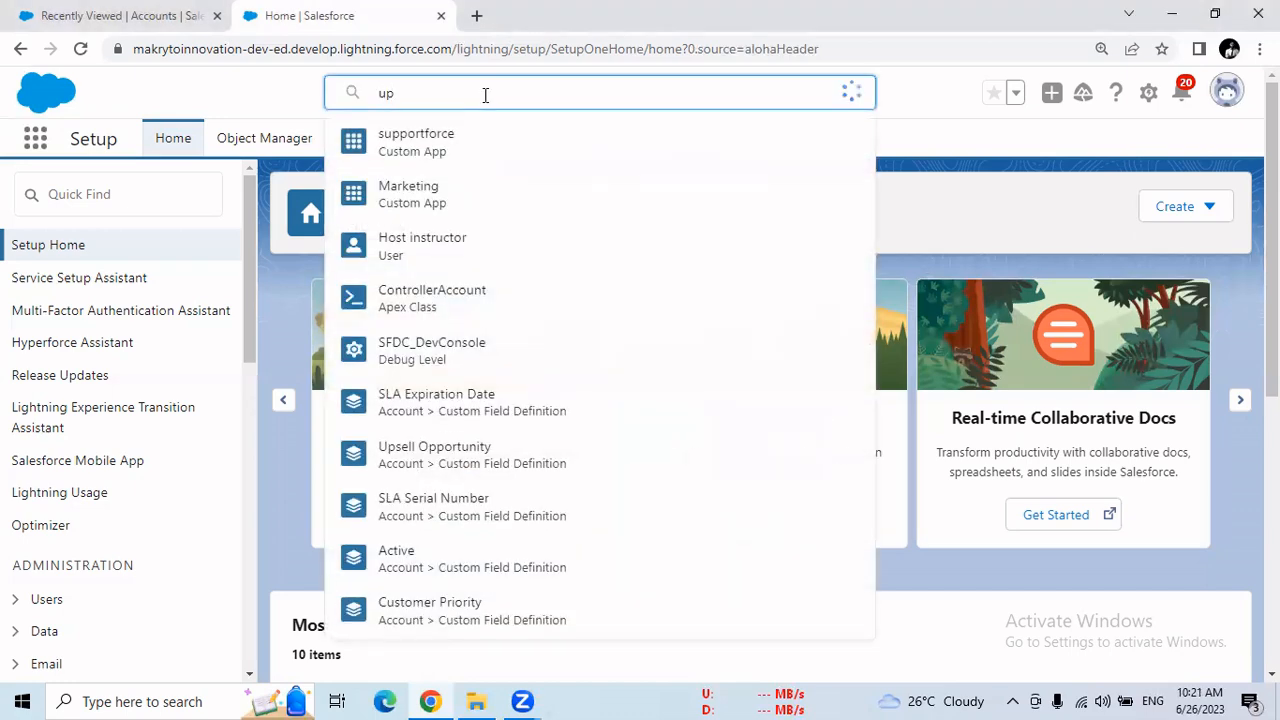
pyautogui.write('date ')
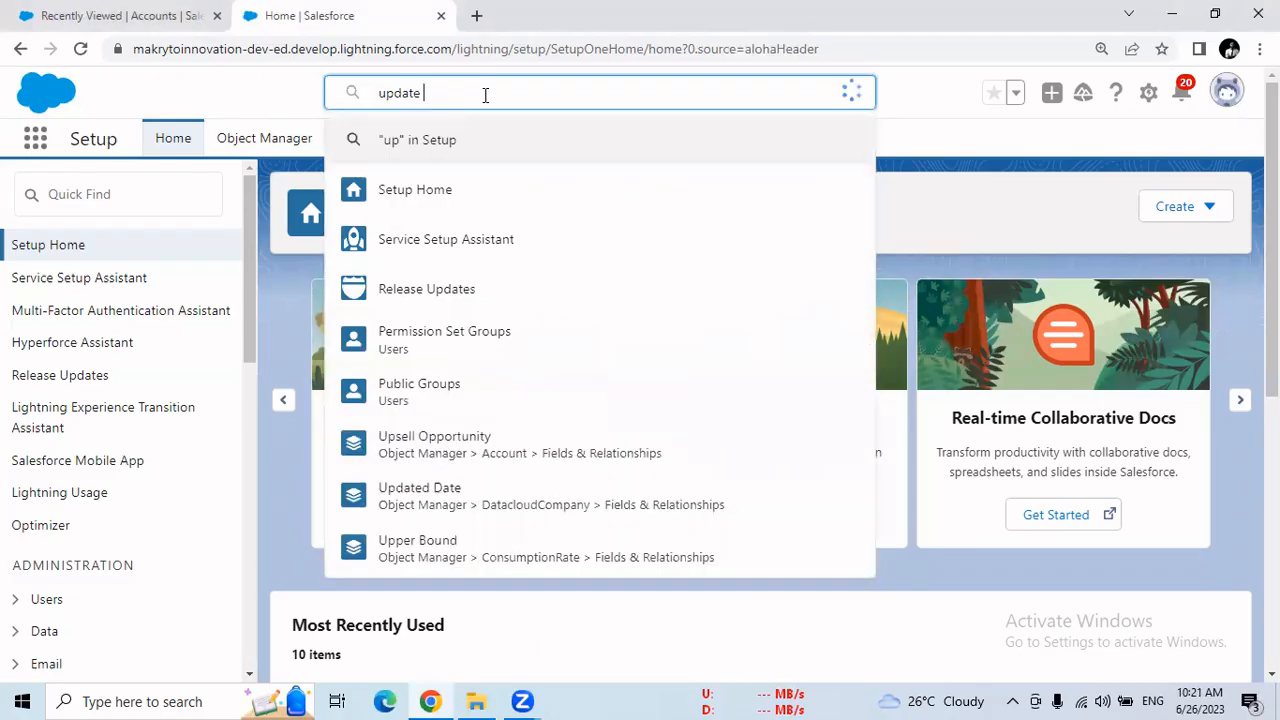
pyautogui.write('+ insert')
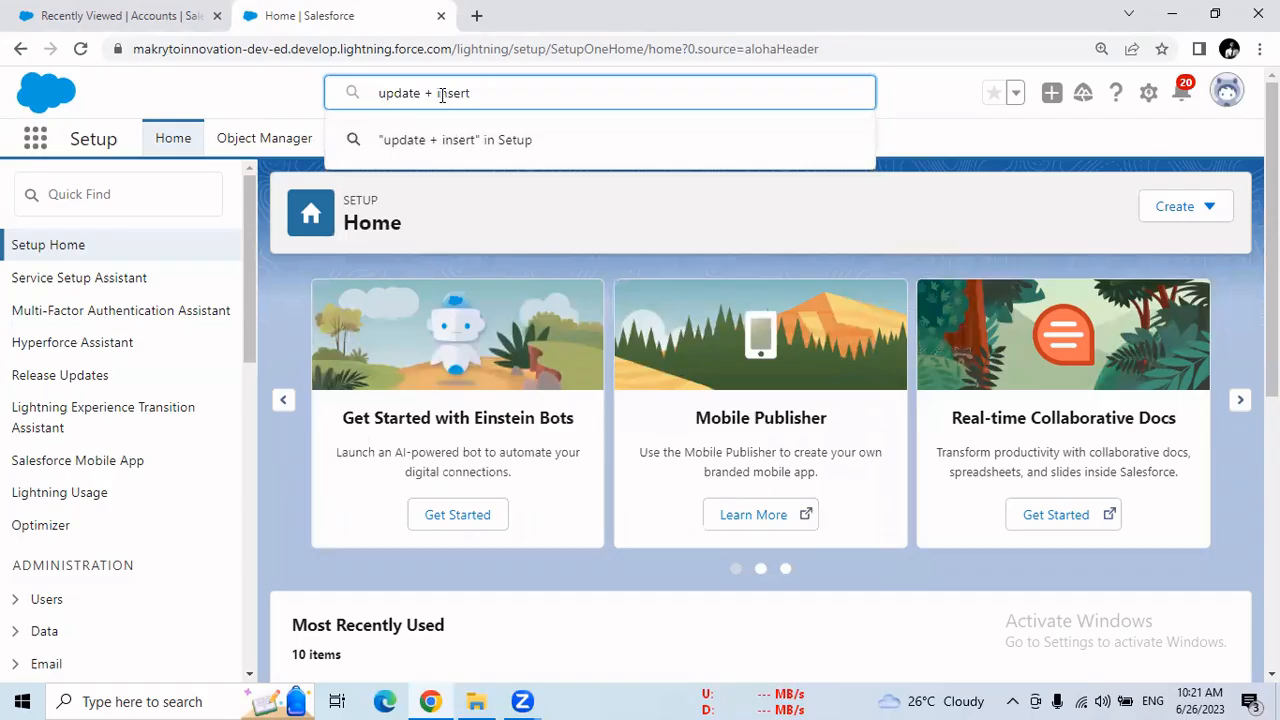
pyautogui.moveTo(448, 93)
pyautogui.mouseDown()
pyautogui.moveTo(466, 93)
pyautogui.moveTo(408, 93)
pyautogui.moveTo(446, 93)
pyautogui.mouseUp()
pyautogui.press('BackSpace')
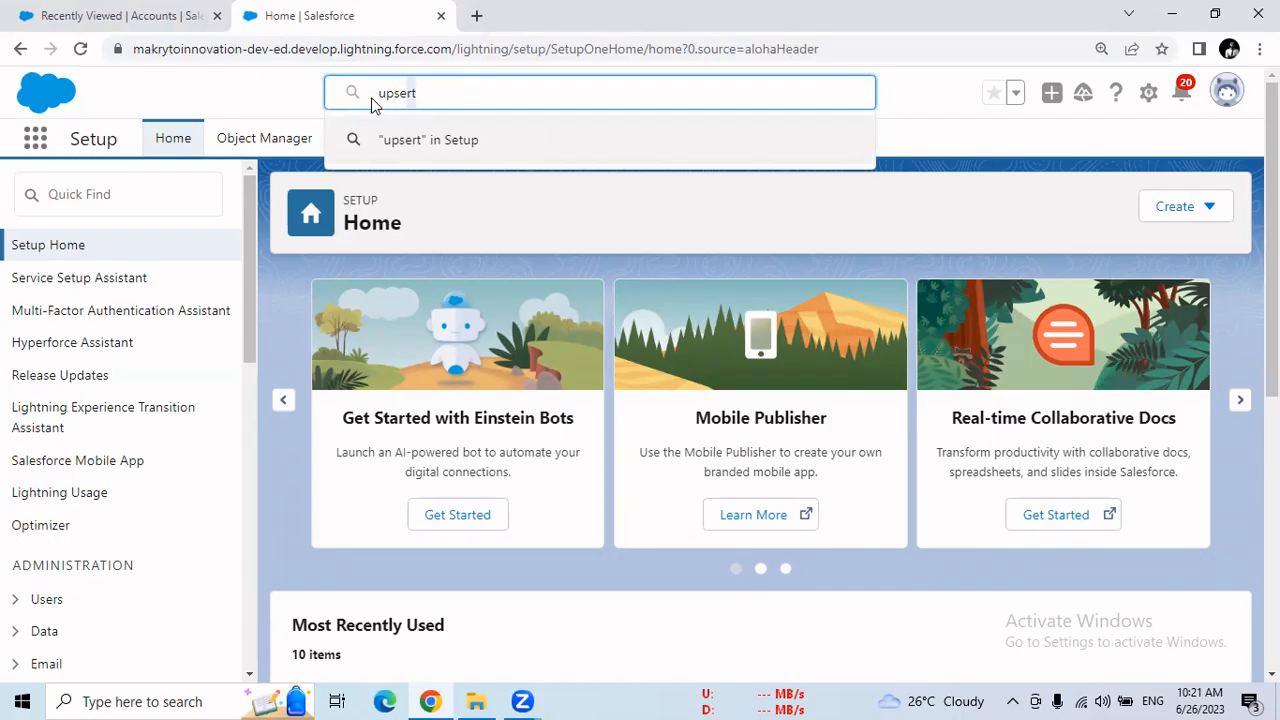
pyautogui.hotkey('ctrl', 'a')
pyautogui.press('BackSpace')
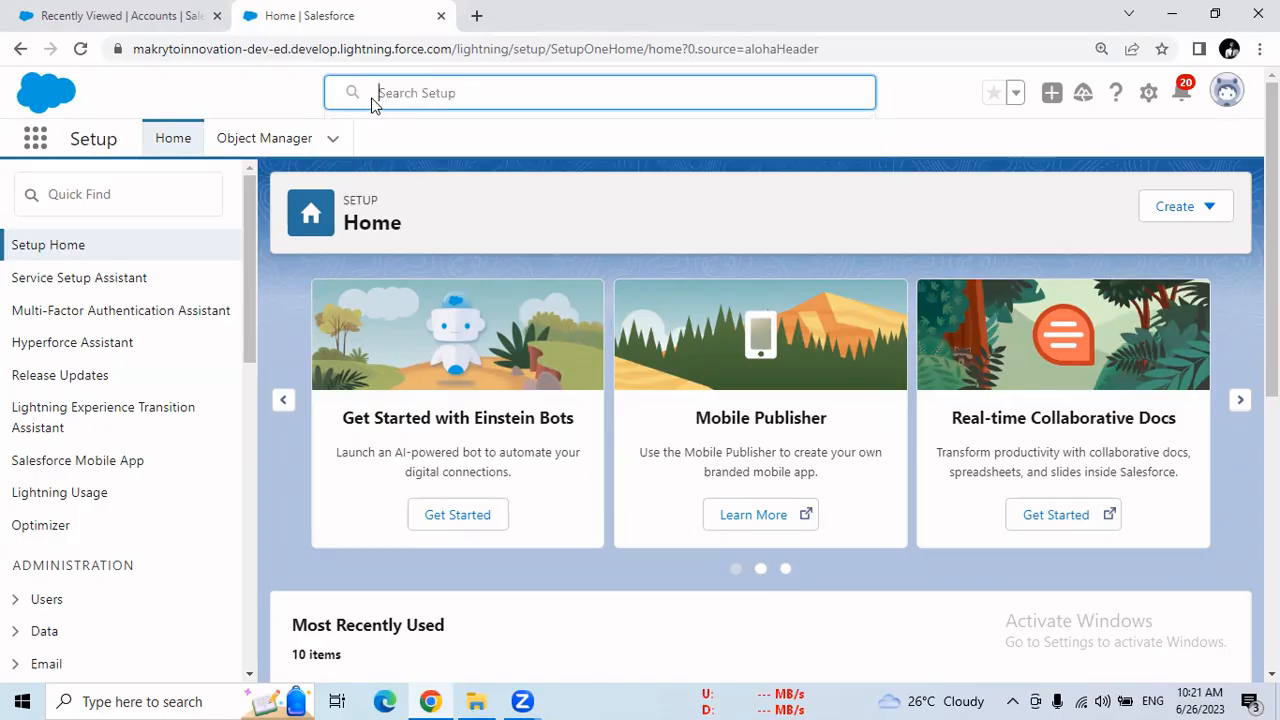
# Enter "insert +update" in the Setup search, shorten it to "indate" and clear it
pyautogui.write('insert')
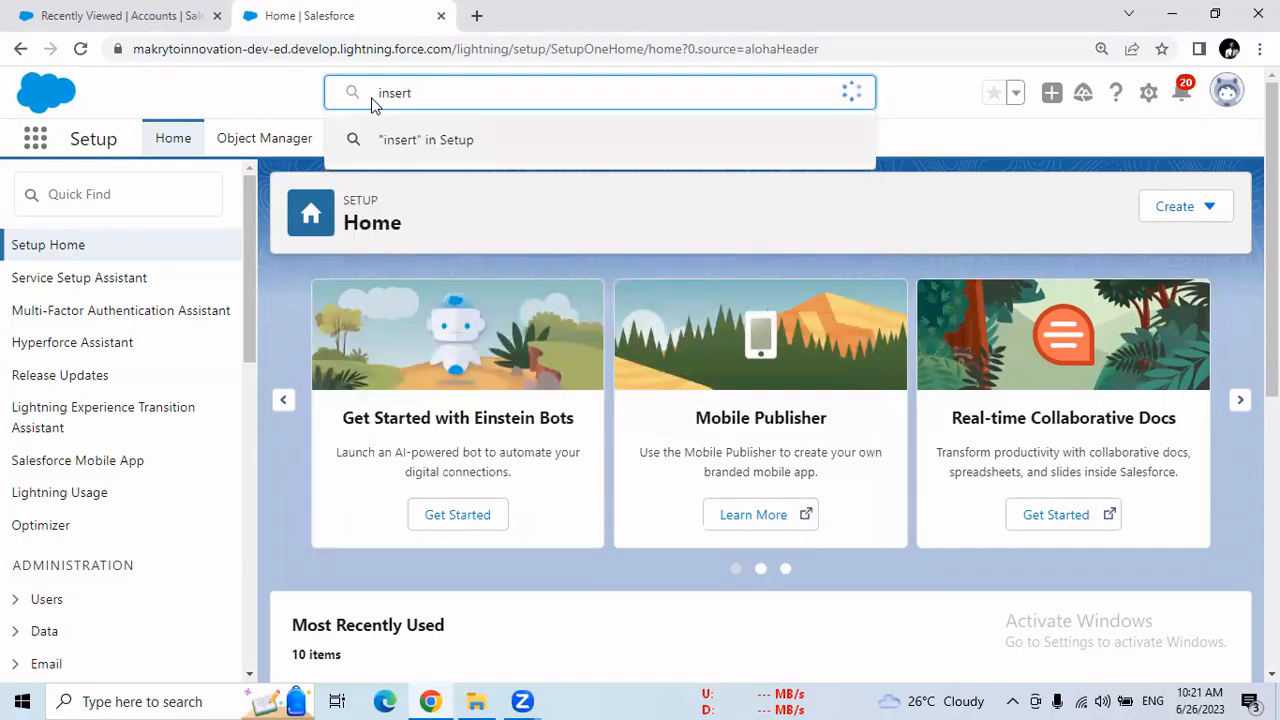
pyautogui.write(' +update')
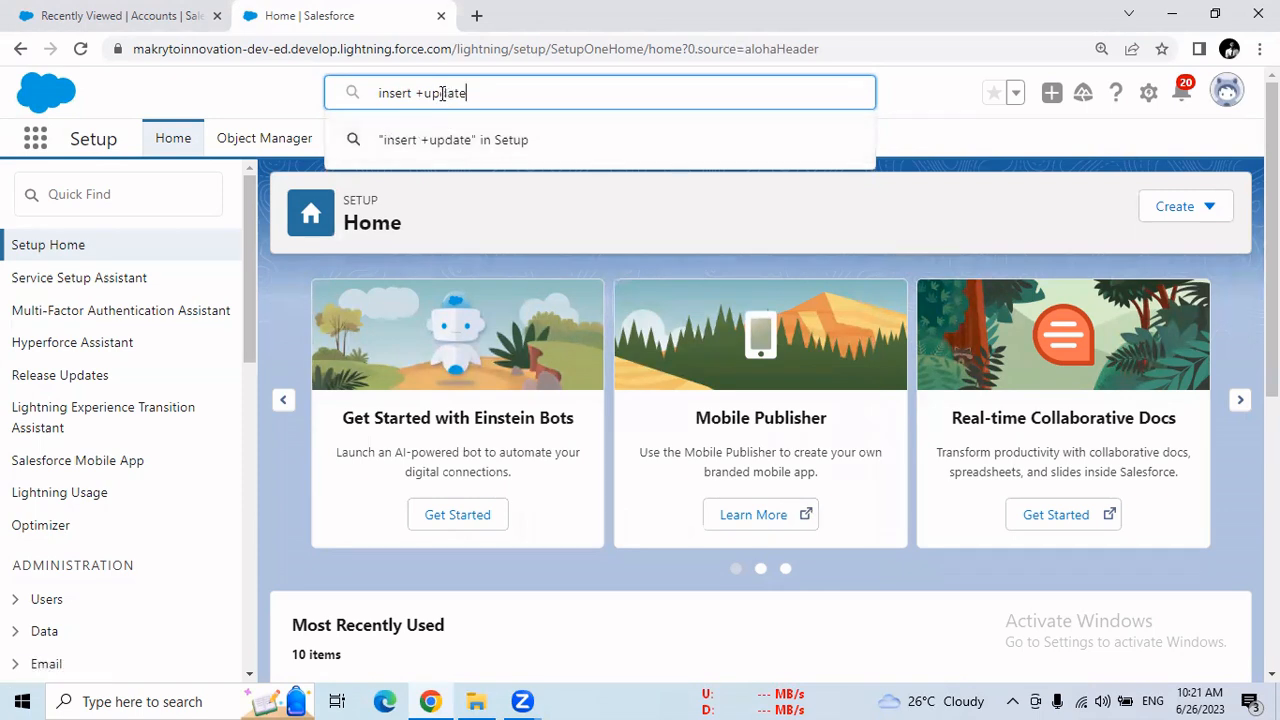
pyautogui.moveTo(440, 93); pyautogui.dragTo(392, 92)
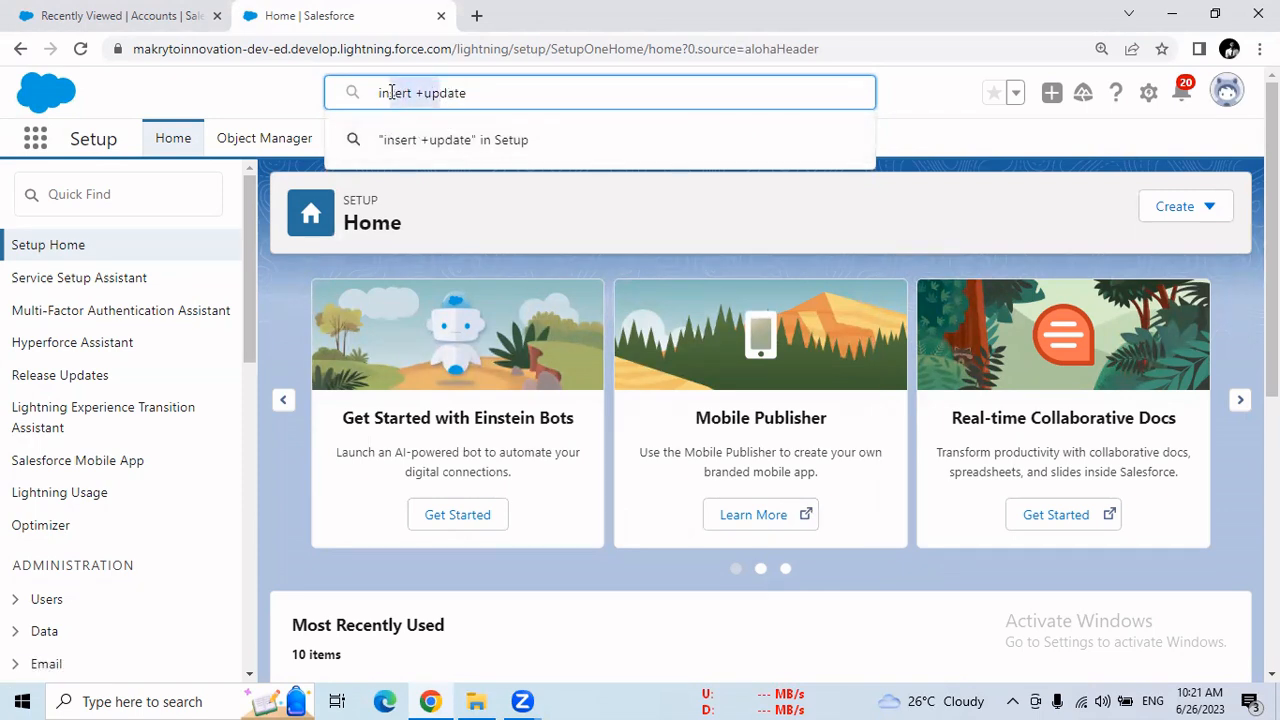
pyautogui.press('BackSpace')
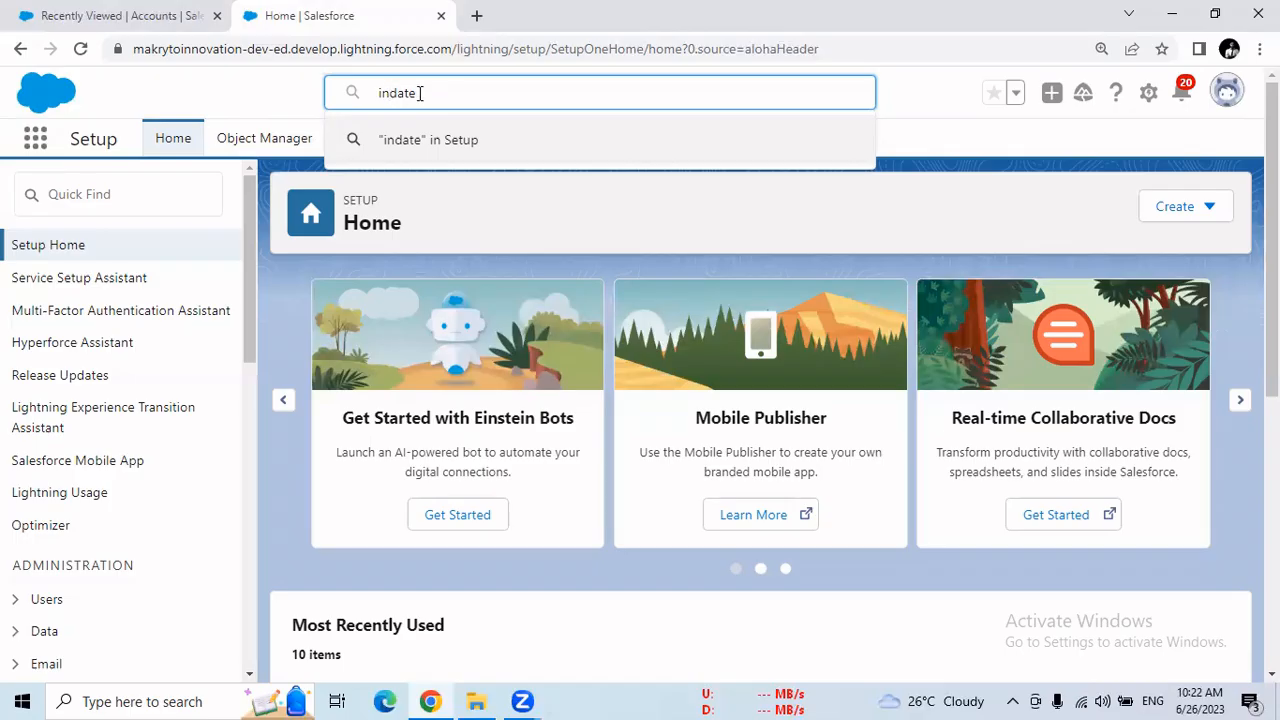
pyautogui.moveTo(417, 92); pyautogui.dragTo(349, 100)
pyautogui.press('BackSpace')
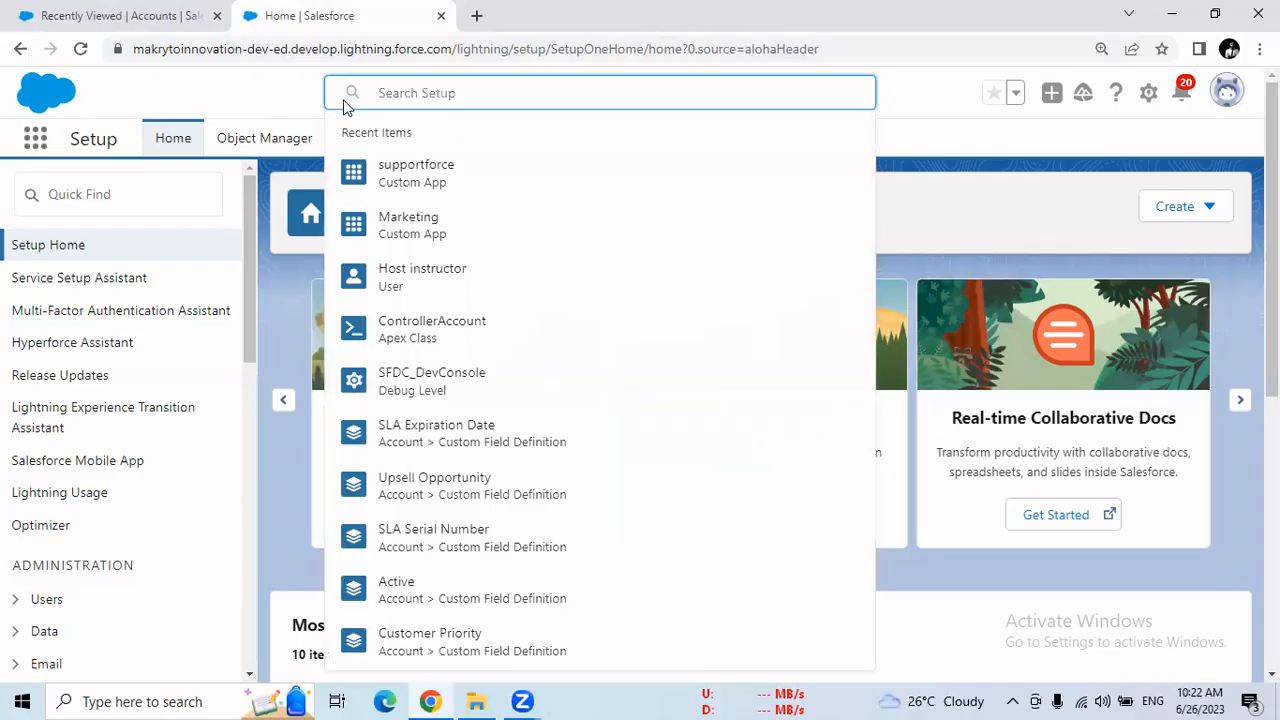
pyautogui.click(290, 92)
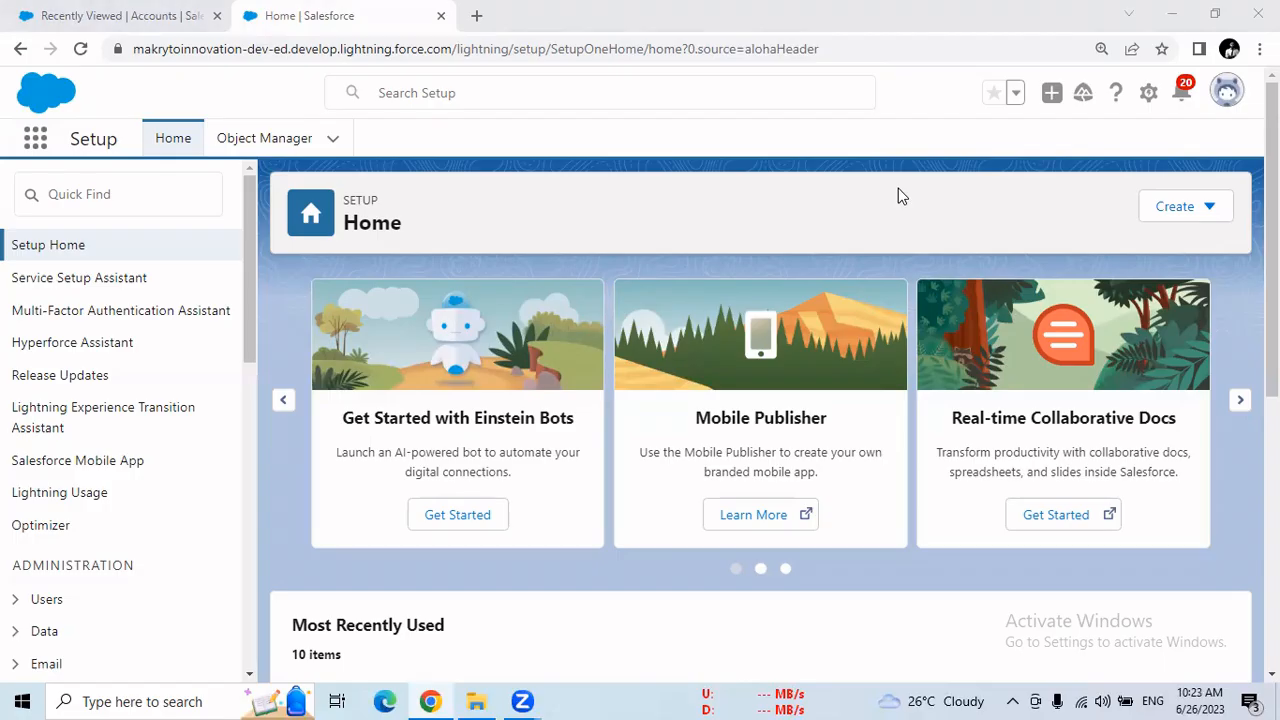
pyautogui.click(158, 209)
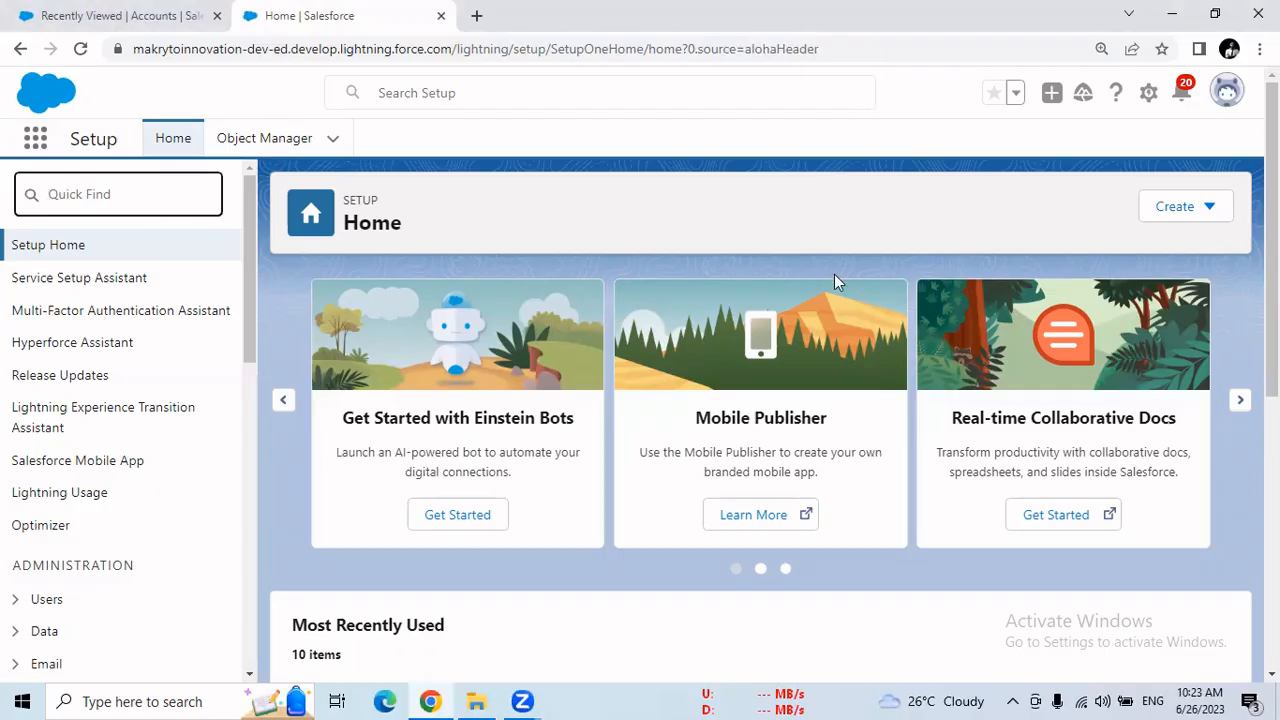
pyautogui.click(1146, 96)
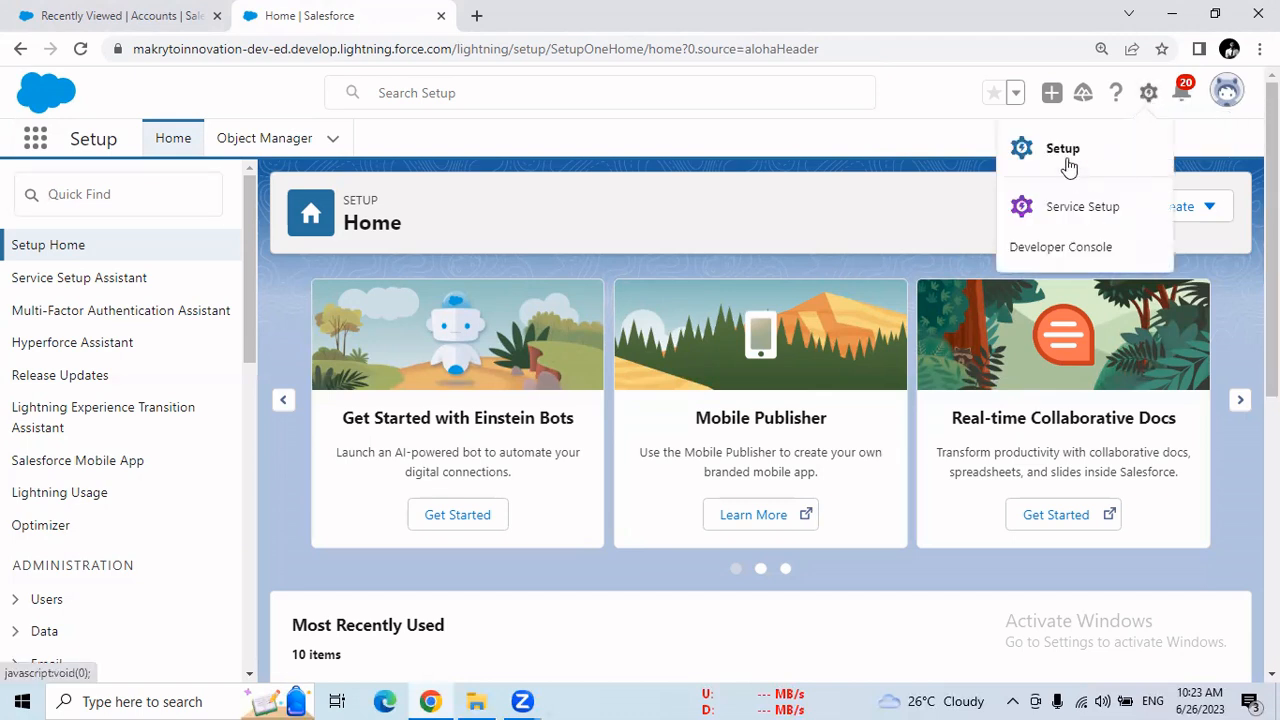
pyautogui.click(791, 191)
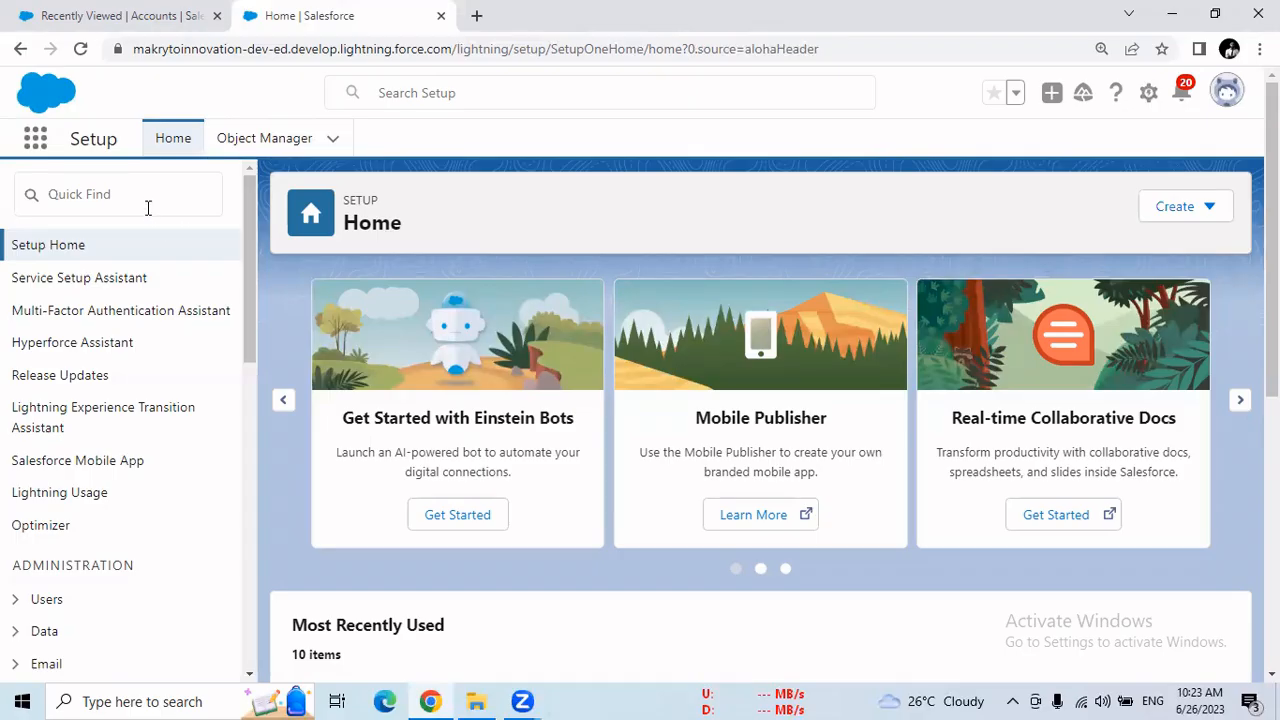
# Find "Data impo" in the Setup navigation and open the Data Import Wizard
pyautogui.click(66, 197)
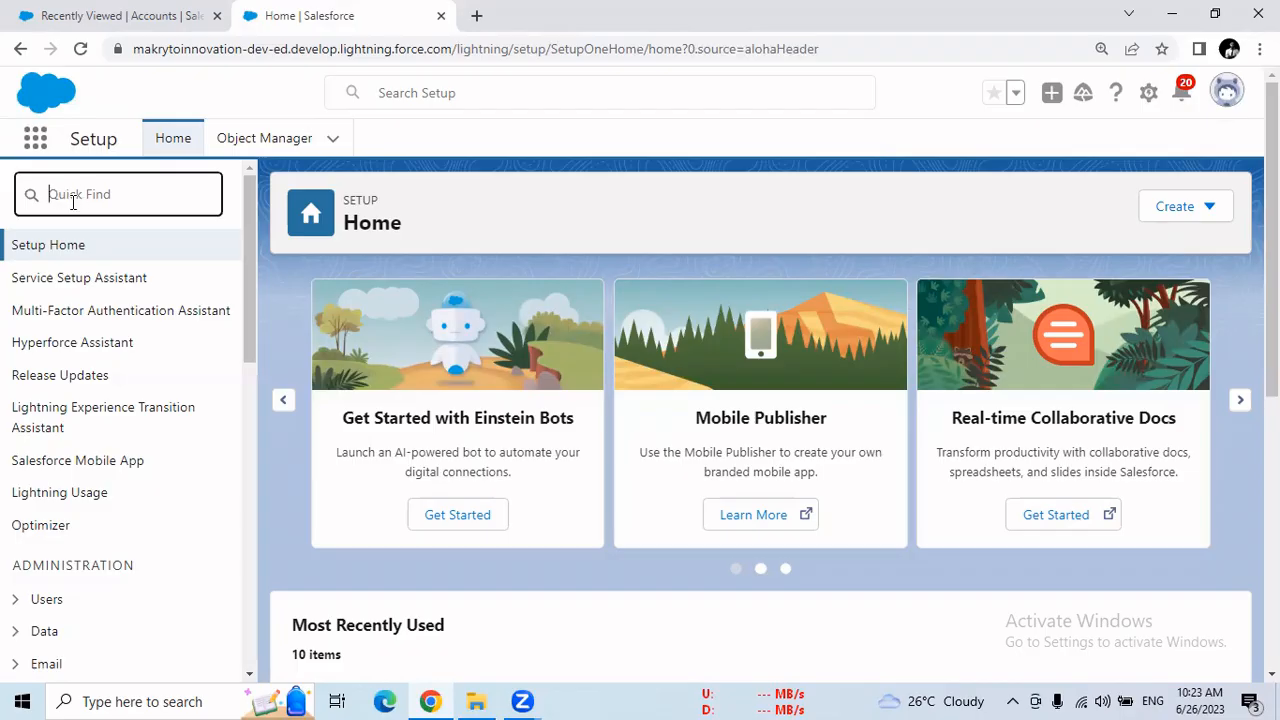
pyautogui.write('Data')
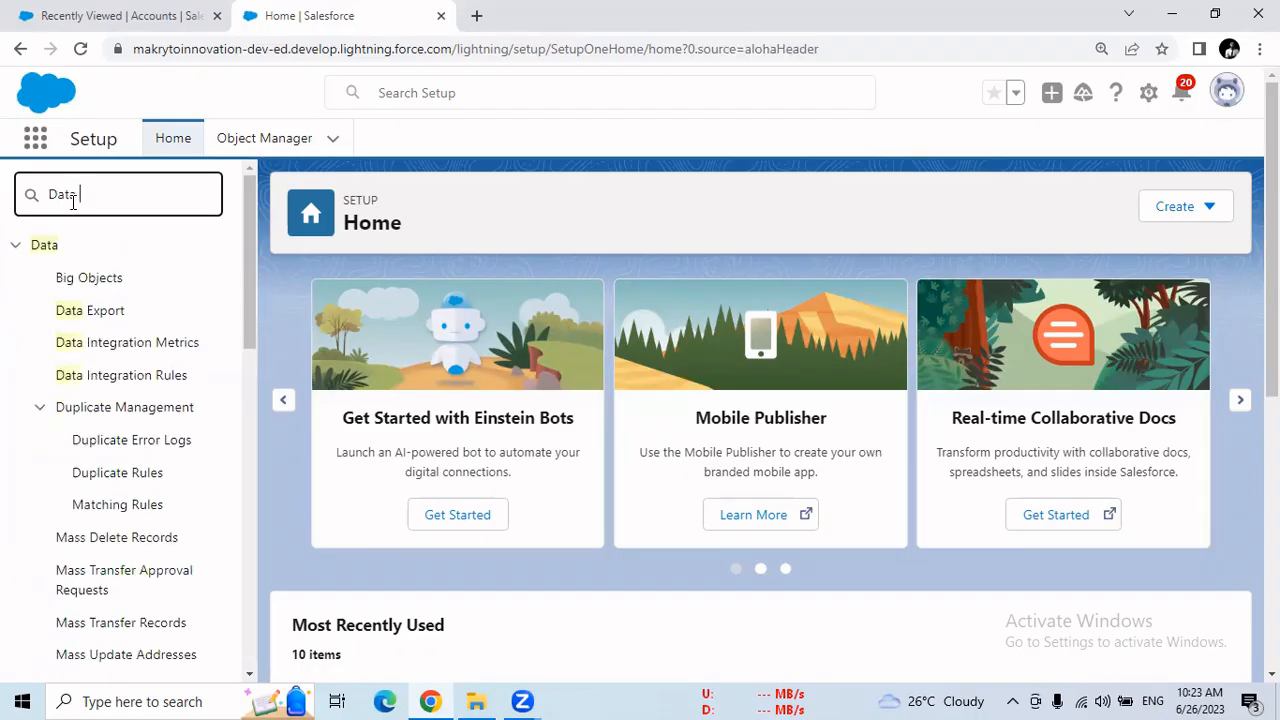
pyautogui.write(' impo')
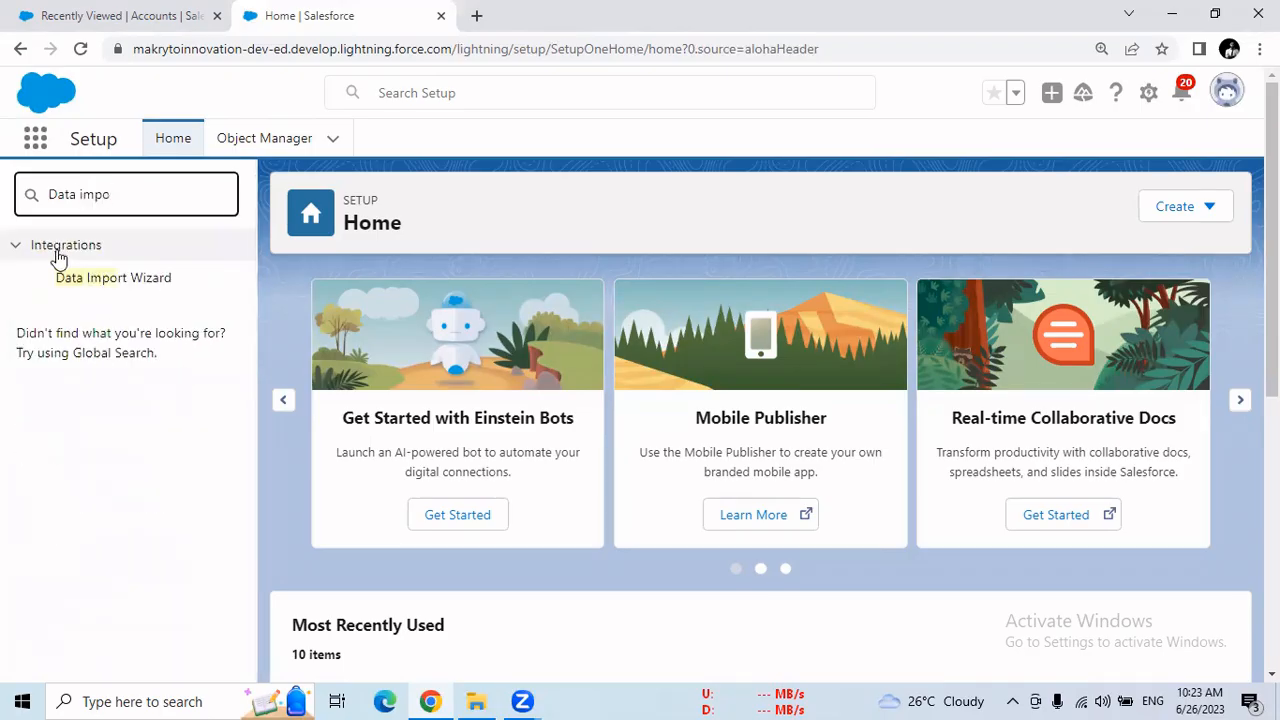
pyautogui.click(127, 285)
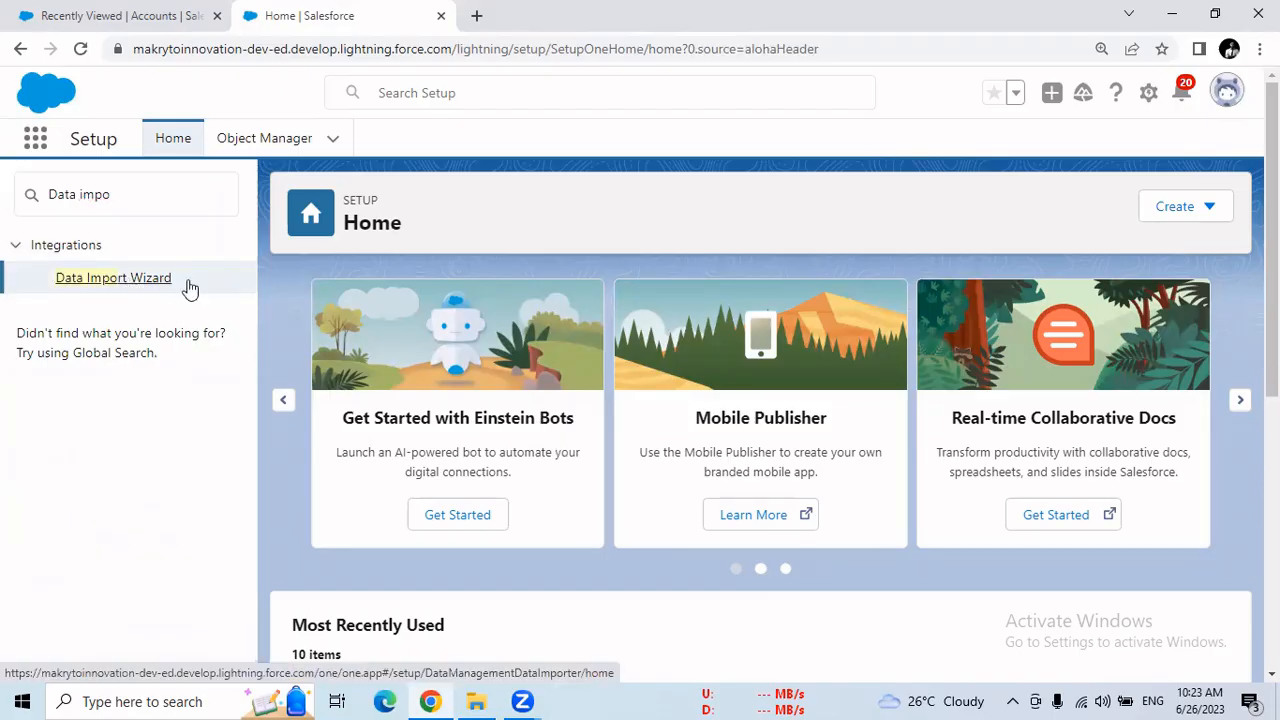
pyautogui.click(127, 285)
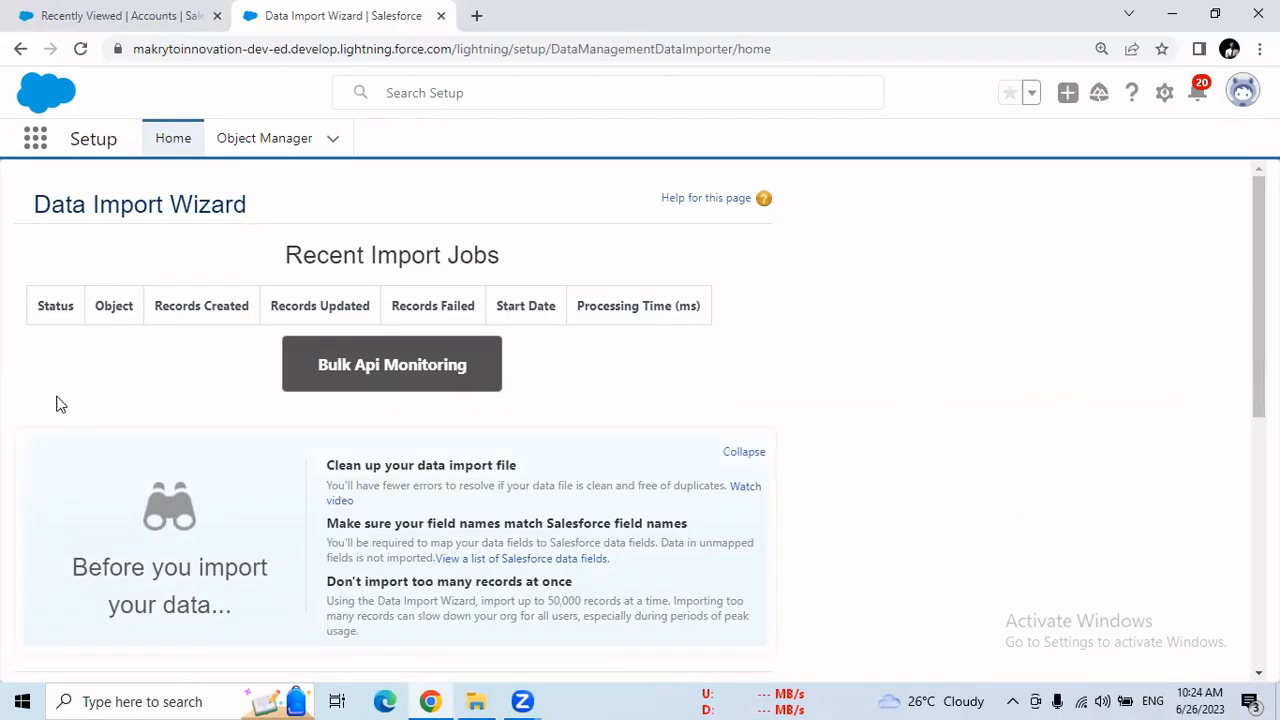
# Examine the Recent Import Jobs columns and the guidelines on file cleanup, field name matching and record volume before importing
pyautogui.moveTo(52, 206); pyautogui.dragTo(497, 253)
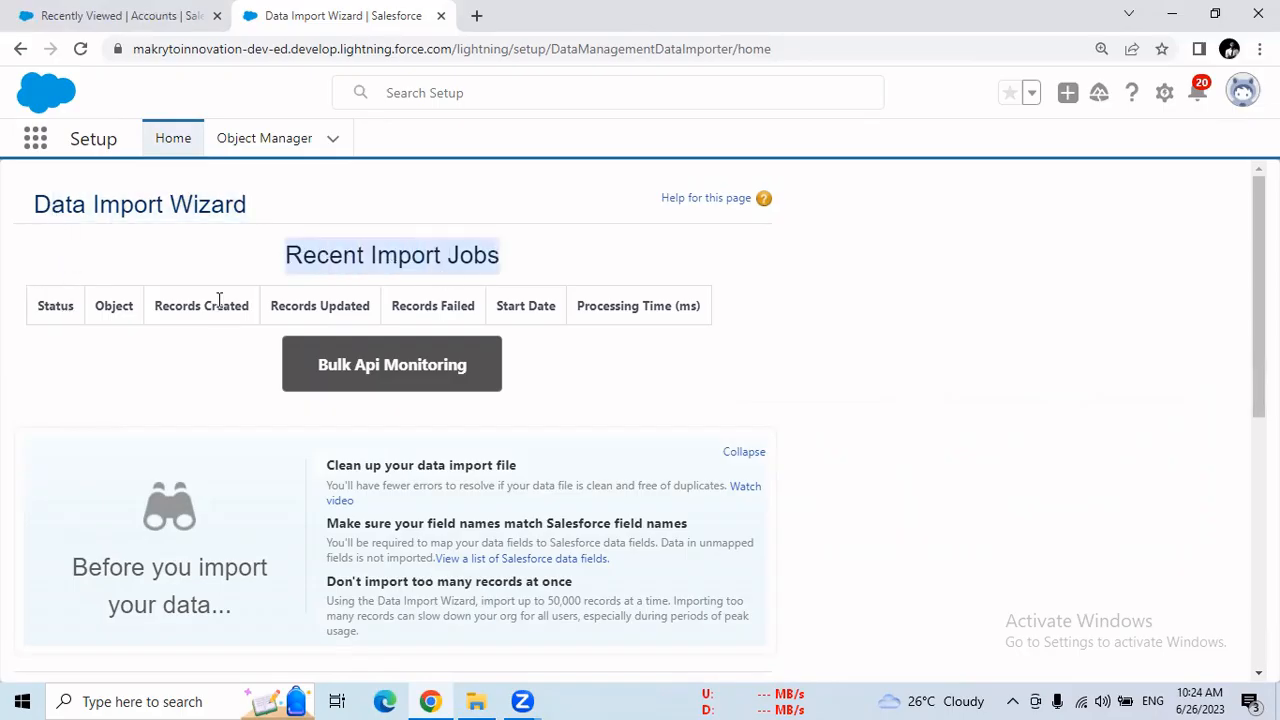
pyautogui.moveTo(38, 308); pyautogui.dragTo(697, 303)
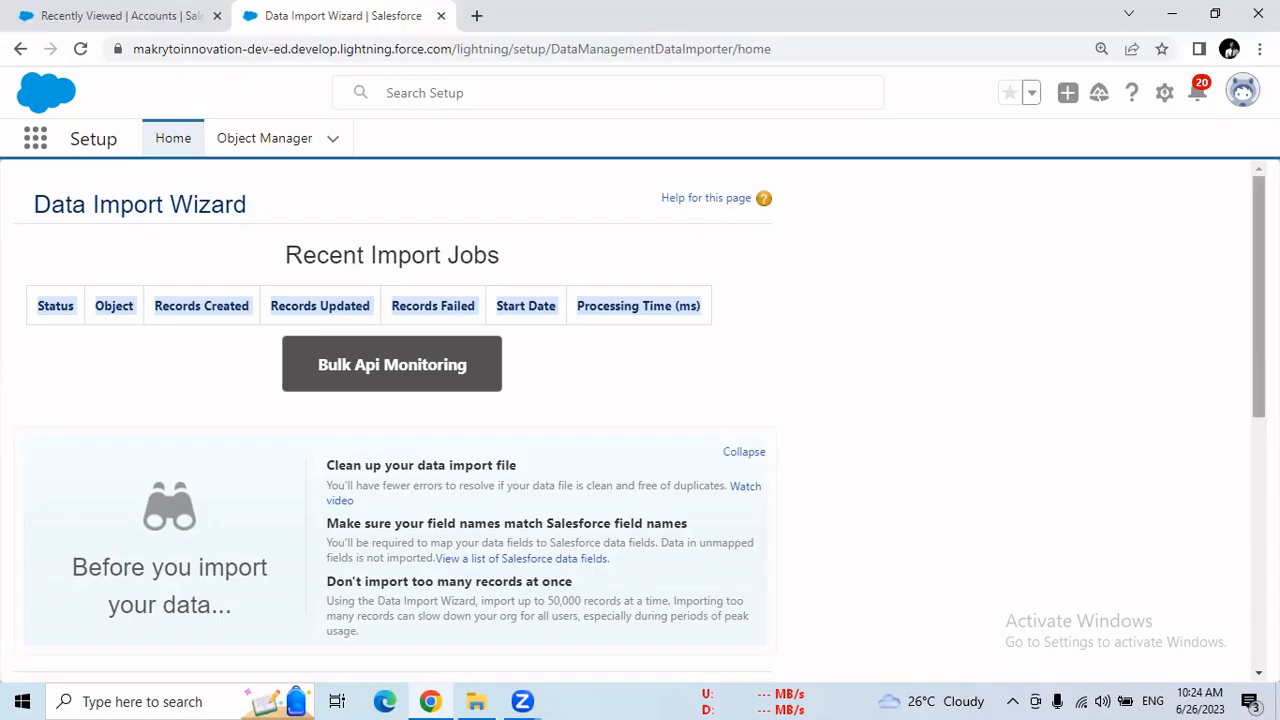
pyautogui.scroll(-2, 1258, 360)
pyautogui.scroll(-1, 640, 425)
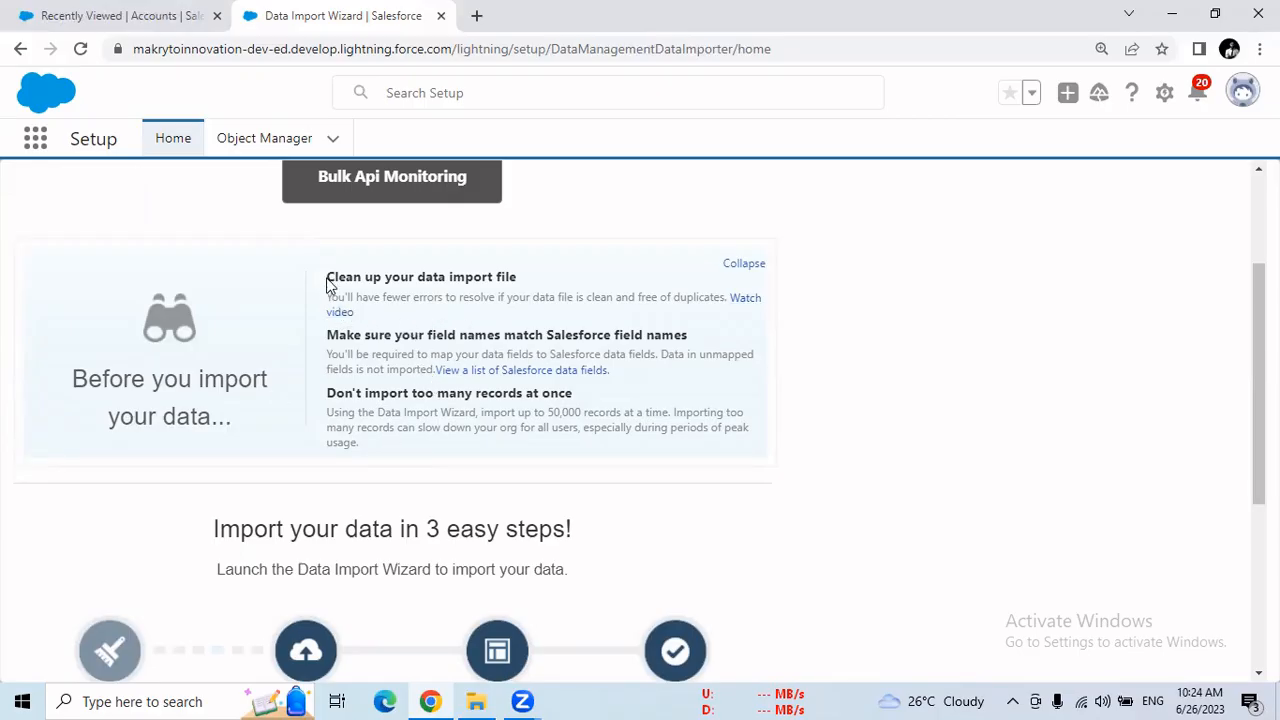
pyautogui.moveTo(327, 284); pyautogui.dragTo(518, 279)
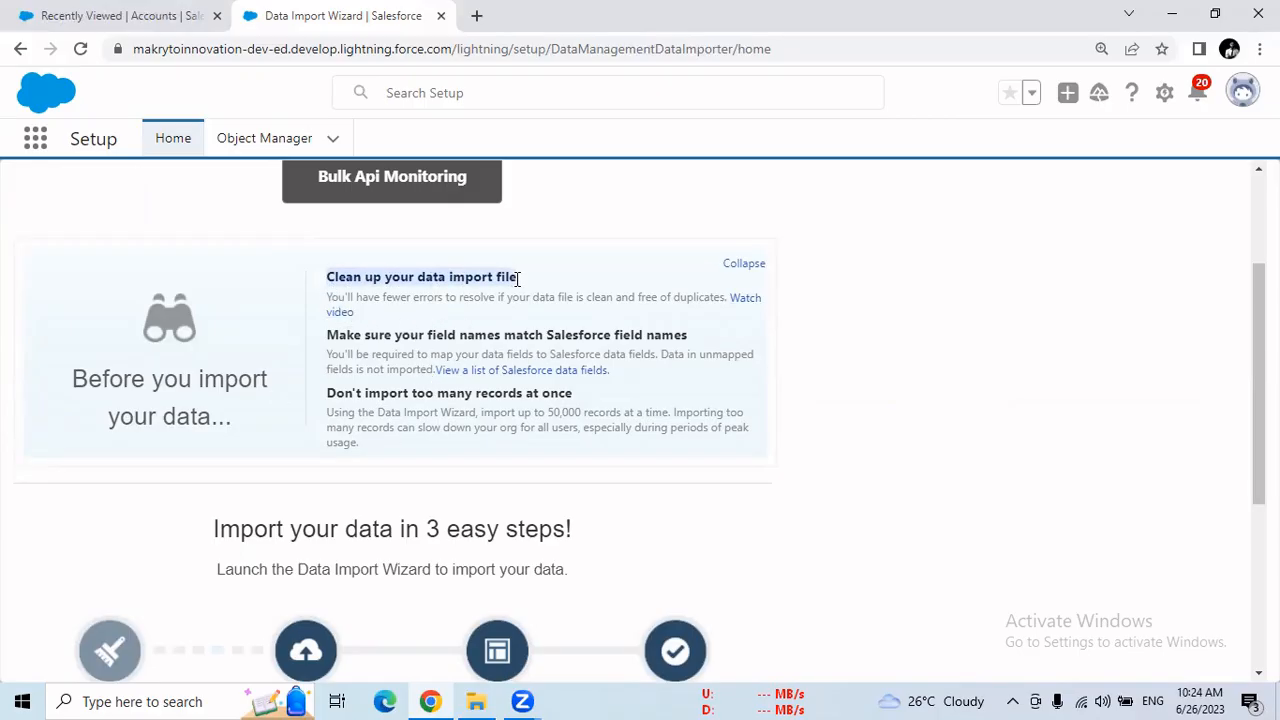
pyautogui.click(518, 279)
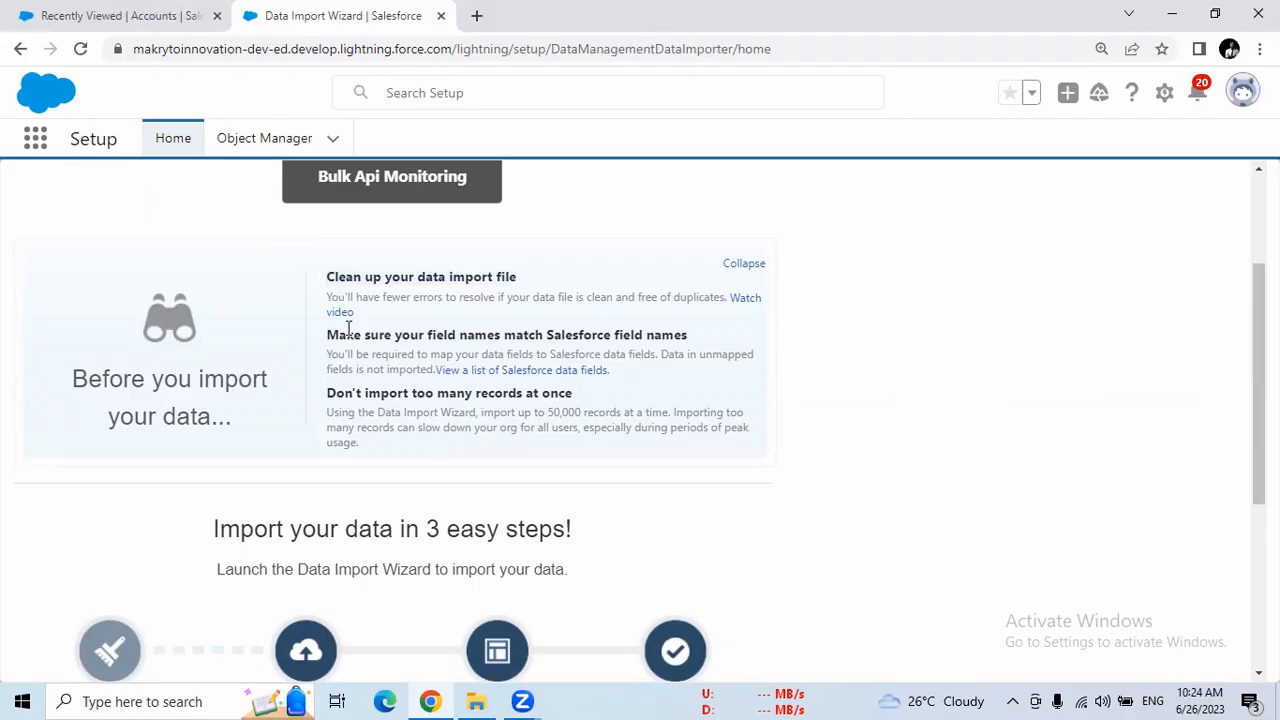
pyautogui.moveTo(328, 338); pyautogui.dragTo(688, 333)
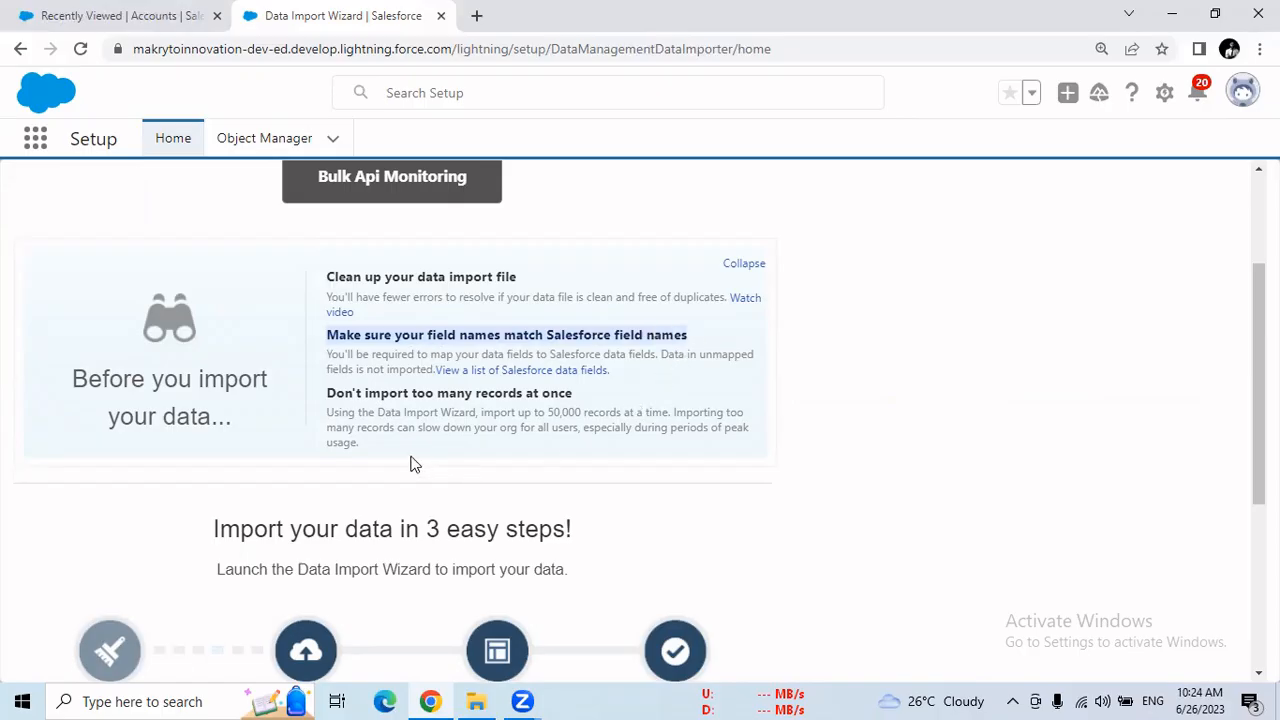
pyautogui.moveTo(328, 393); pyautogui.dragTo(572, 392)
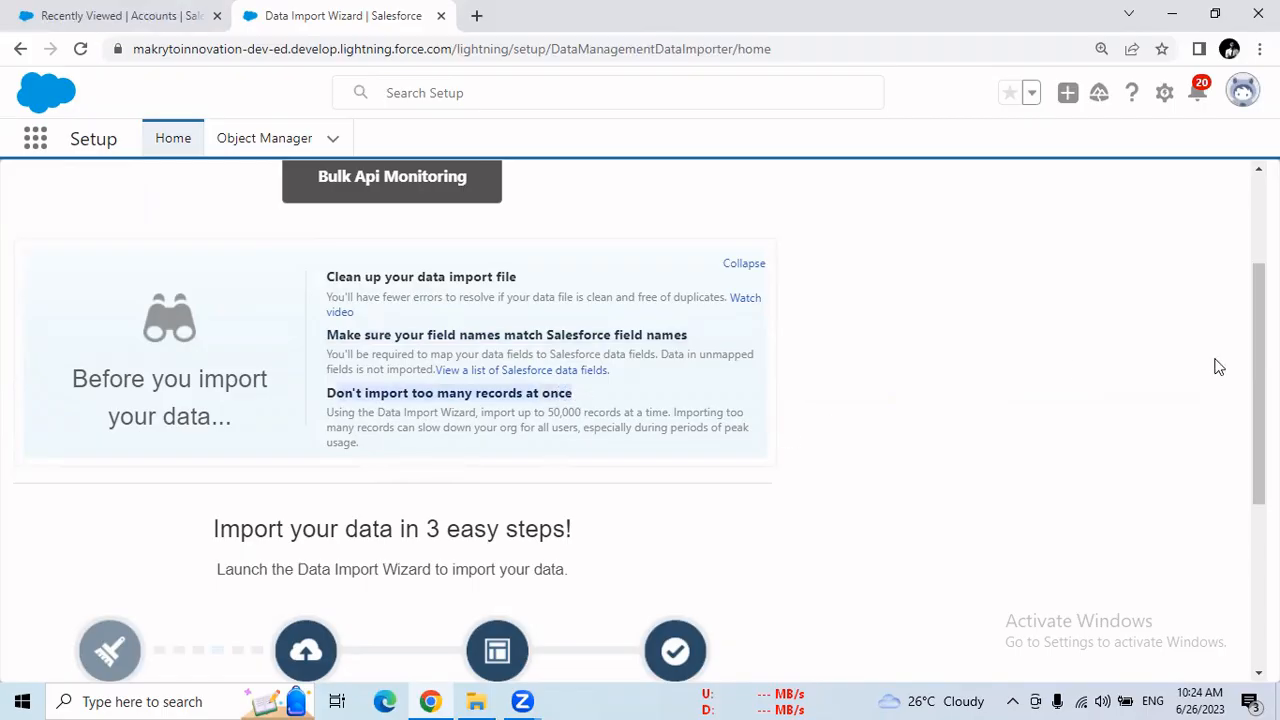
# Review the three import steps and the pre-import guidelines, and launch the import wizard
pyautogui.scroll(-1, 640, 426)
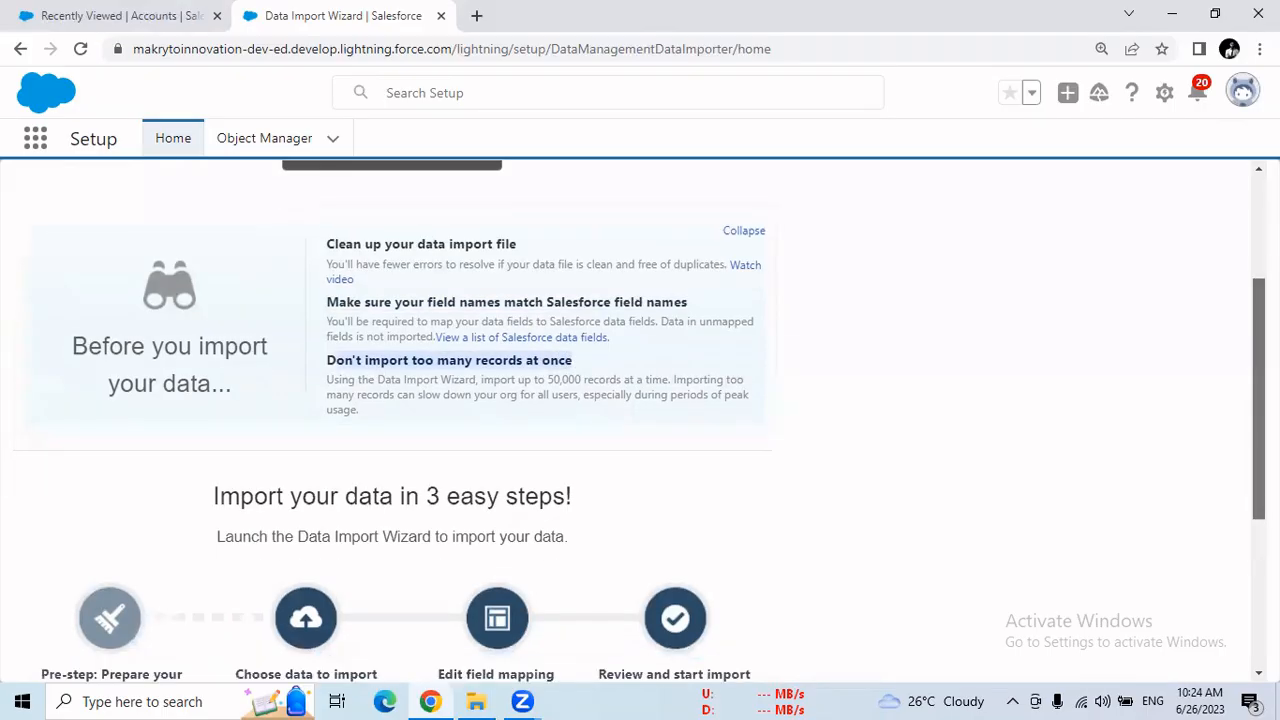
pyautogui.scroll(-1, 640, 426)
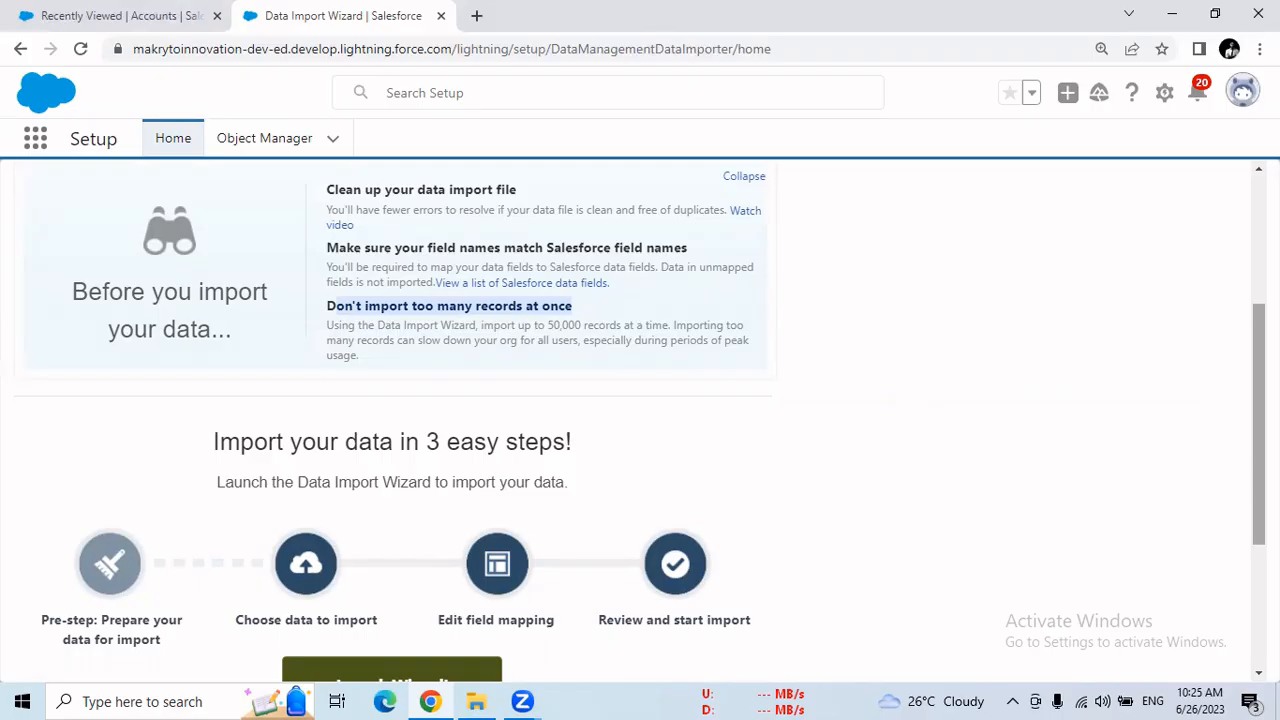
pyautogui.scroll(-3, 504, 426)
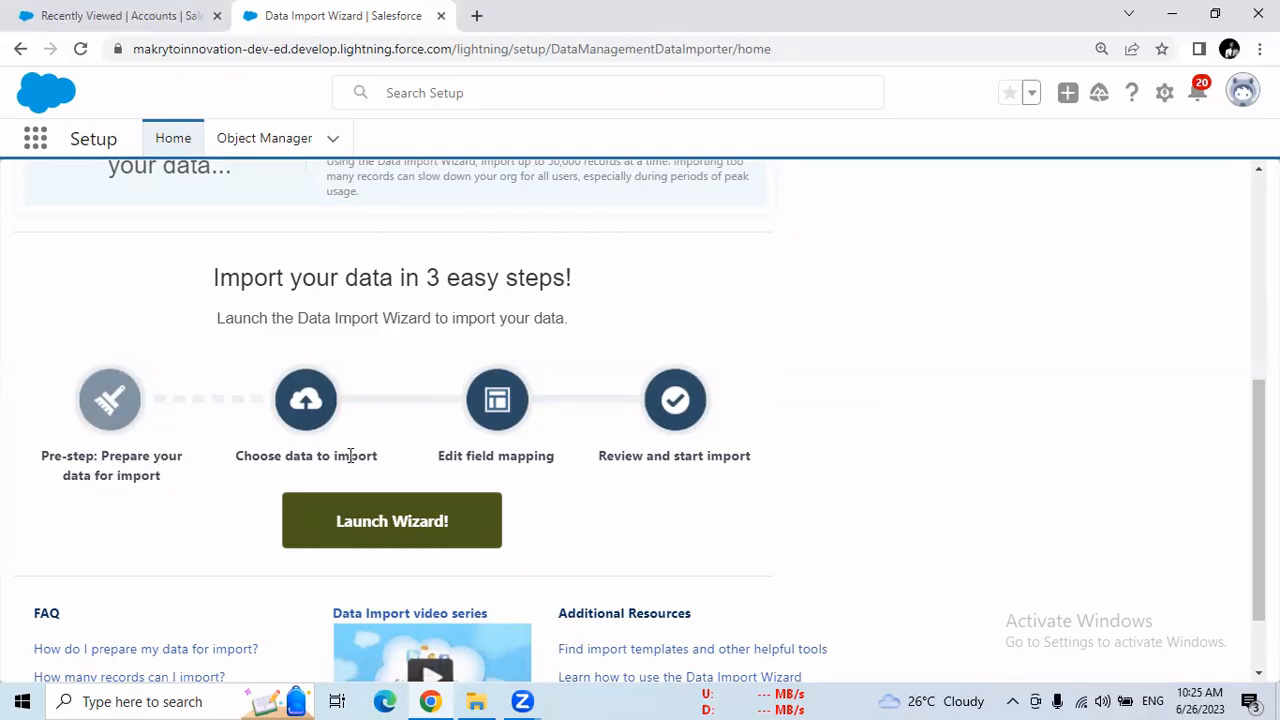
pyautogui.moveTo(436, 457); pyautogui.dragTo(594, 472)
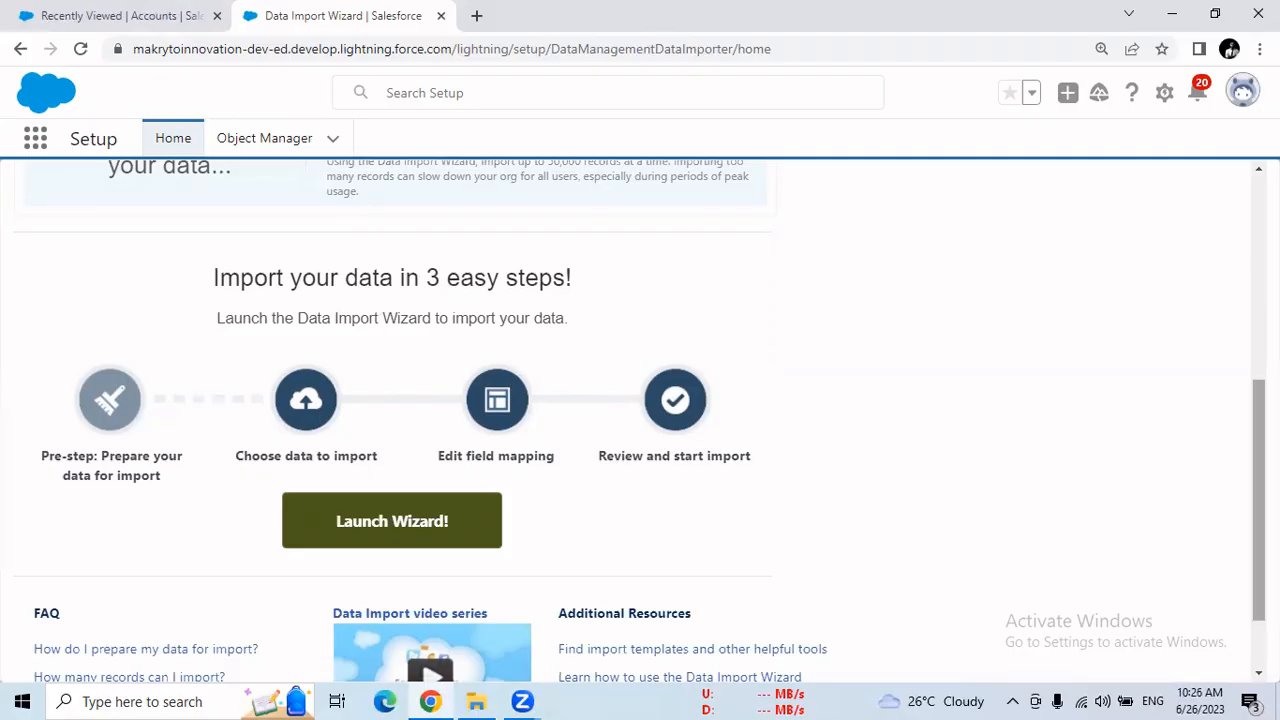
pyautogui.scroll(5, 640, 420)
pyautogui.moveTo(1258, 238); pyautogui.dragTo(1254, 381)
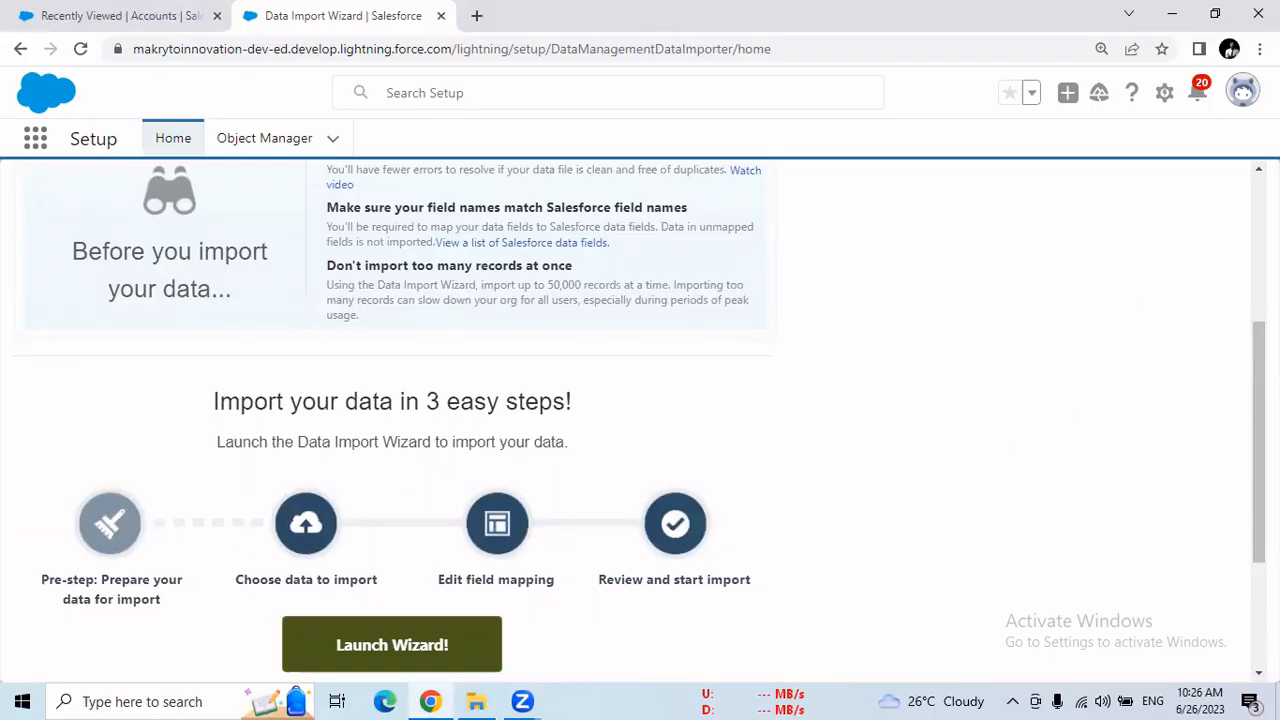
pyautogui.scroll(-2, 640, 420)
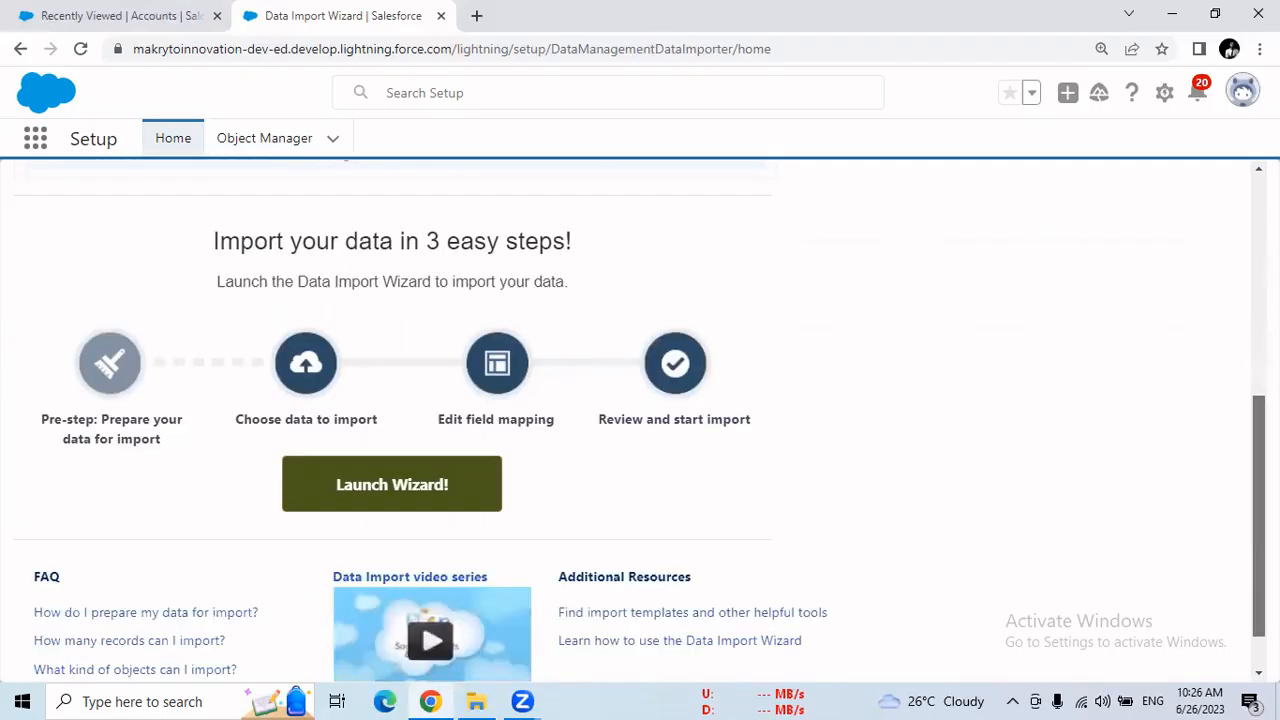
pyautogui.click(395, 488)
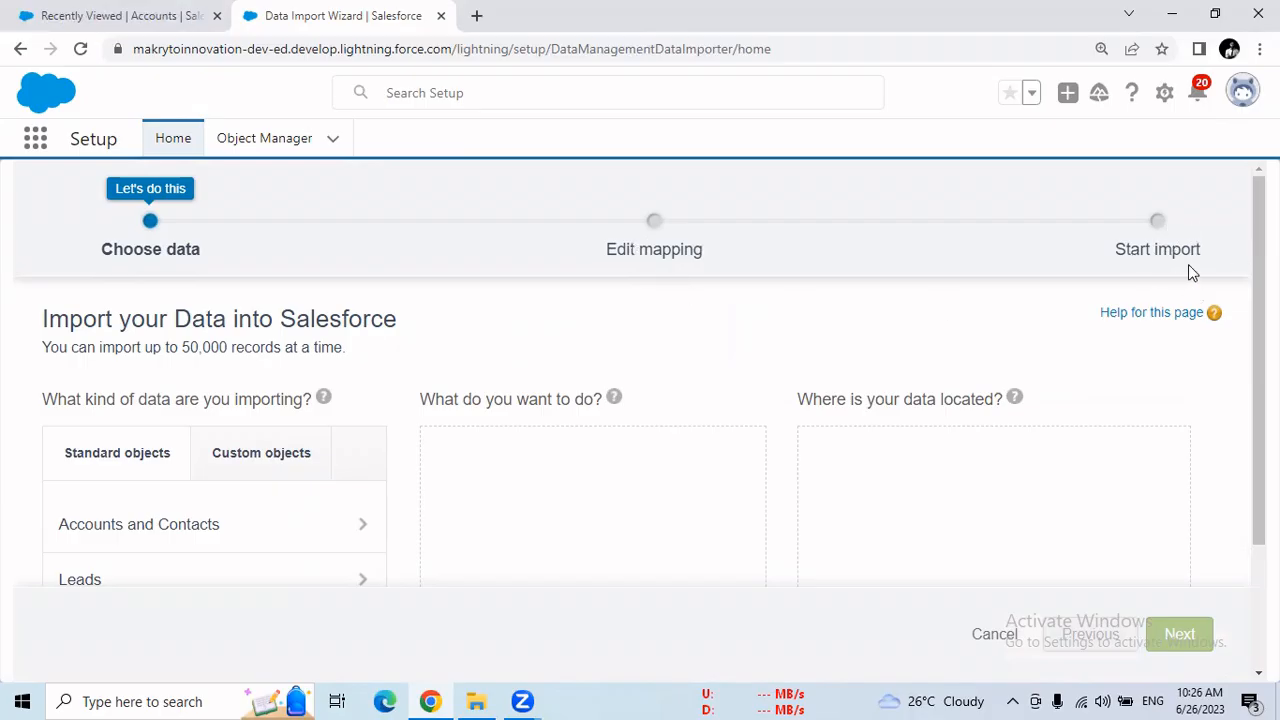
# Examine the standard objects offered under "What kind of data are you importing?"
pyautogui.scroll(-1, 1259, 400)
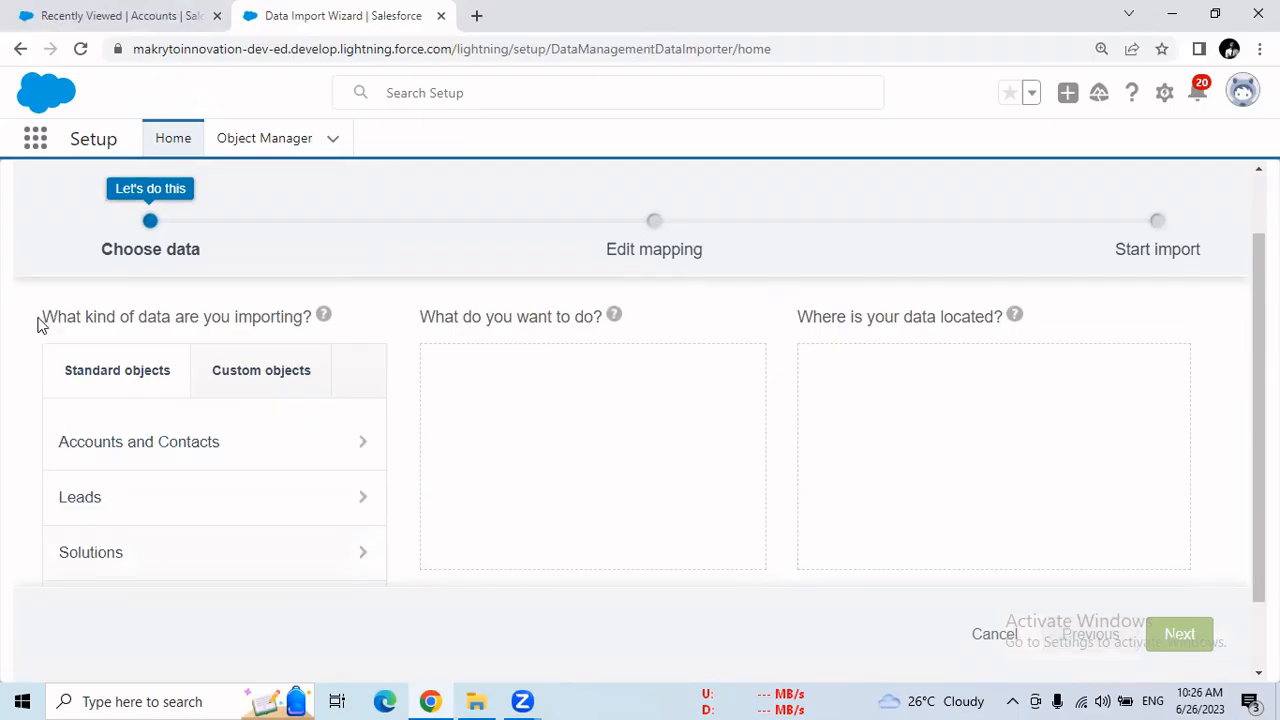
pyautogui.moveTo(40, 318); pyautogui.dragTo(307, 321)
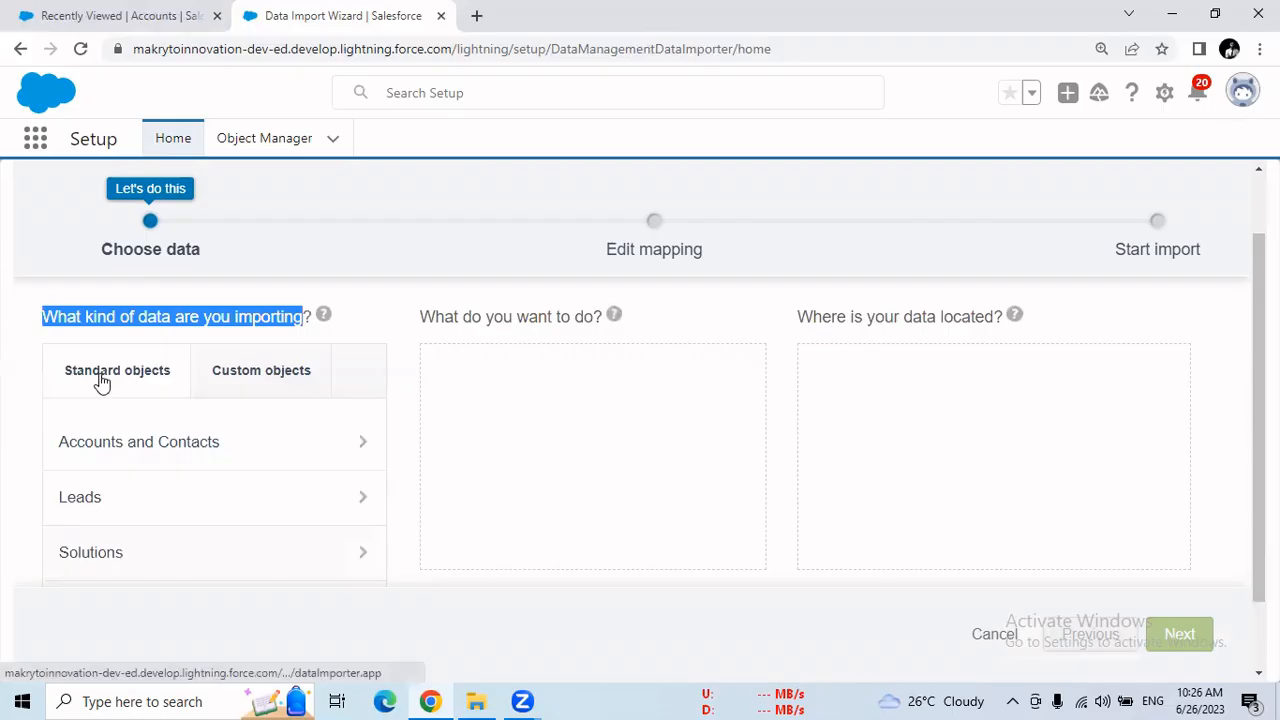
pyautogui.scroll(1, 101, 381)
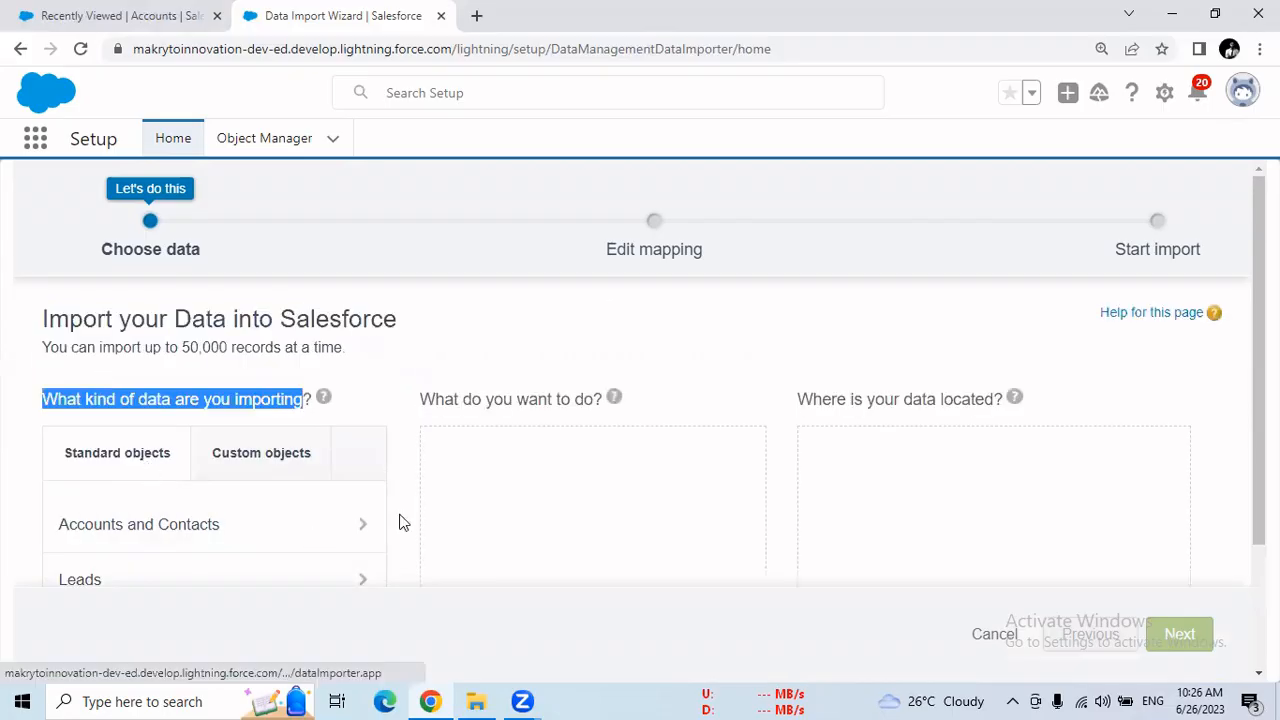
pyautogui.scroll(-1, 897, 560)
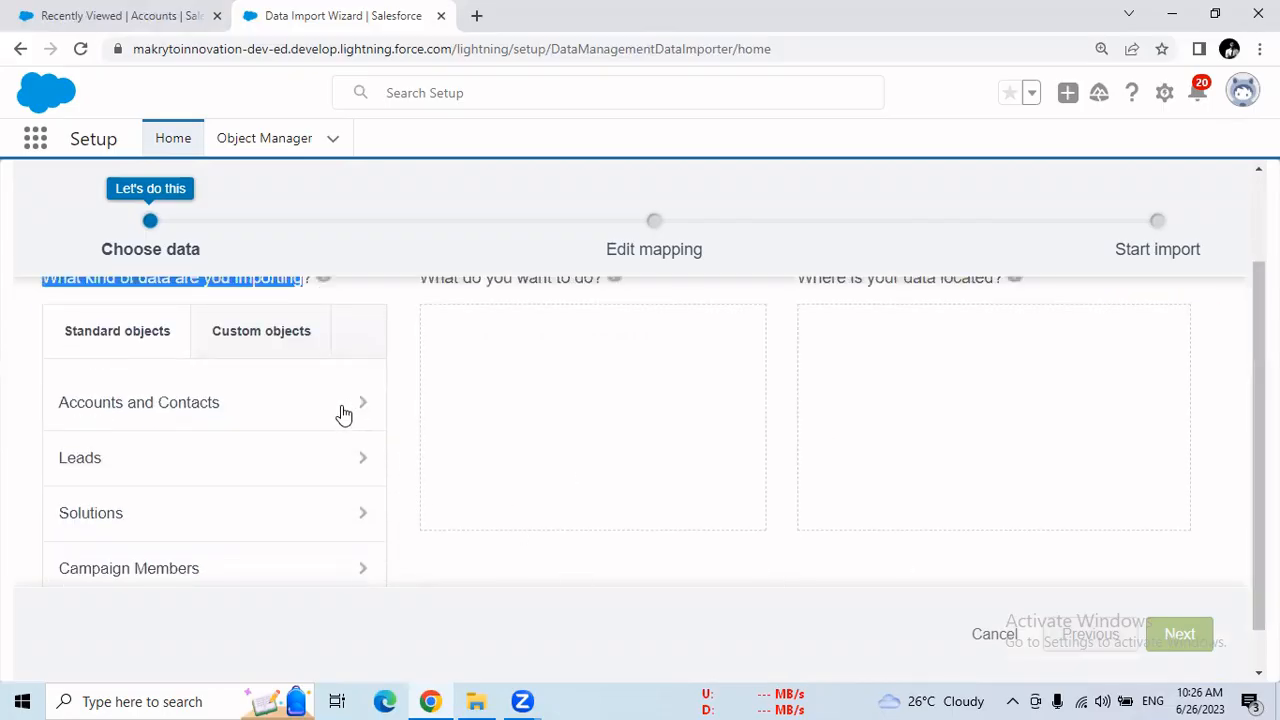
pyautogui.scroll(-1, 180, 452)
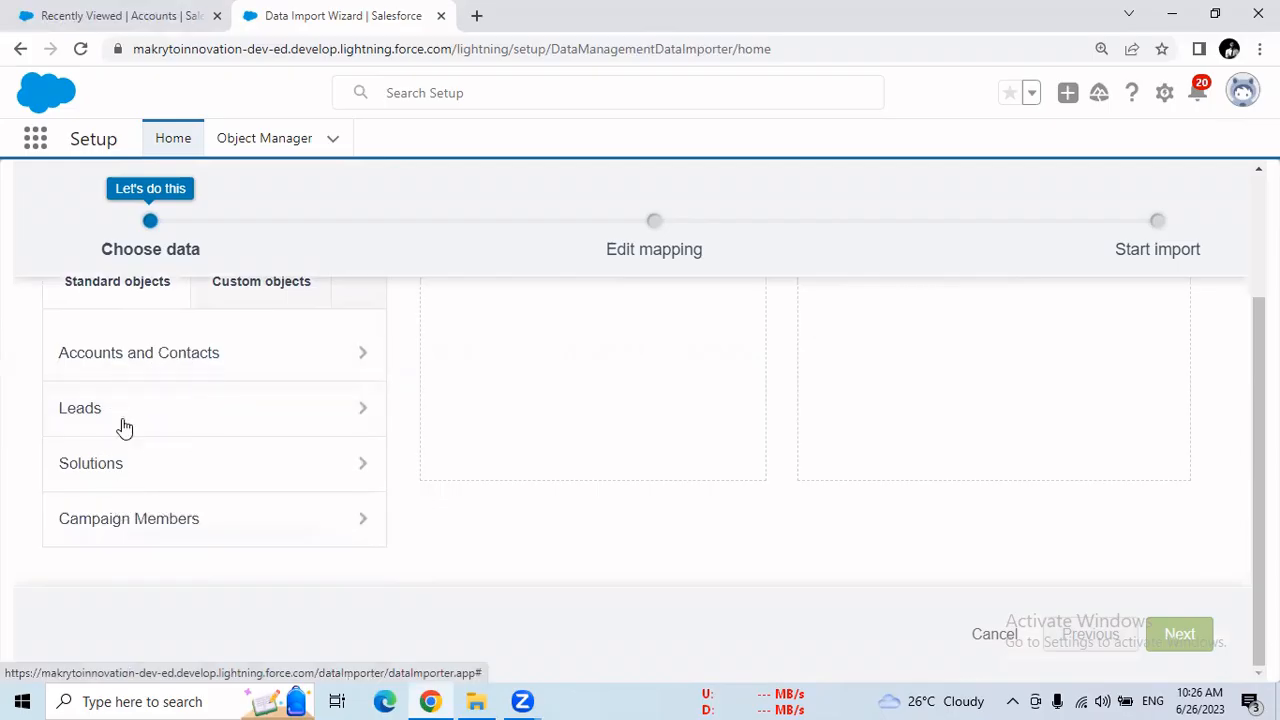
# Show the custom objects available for import and look through the whole list
pyautogui.click(242, 302)
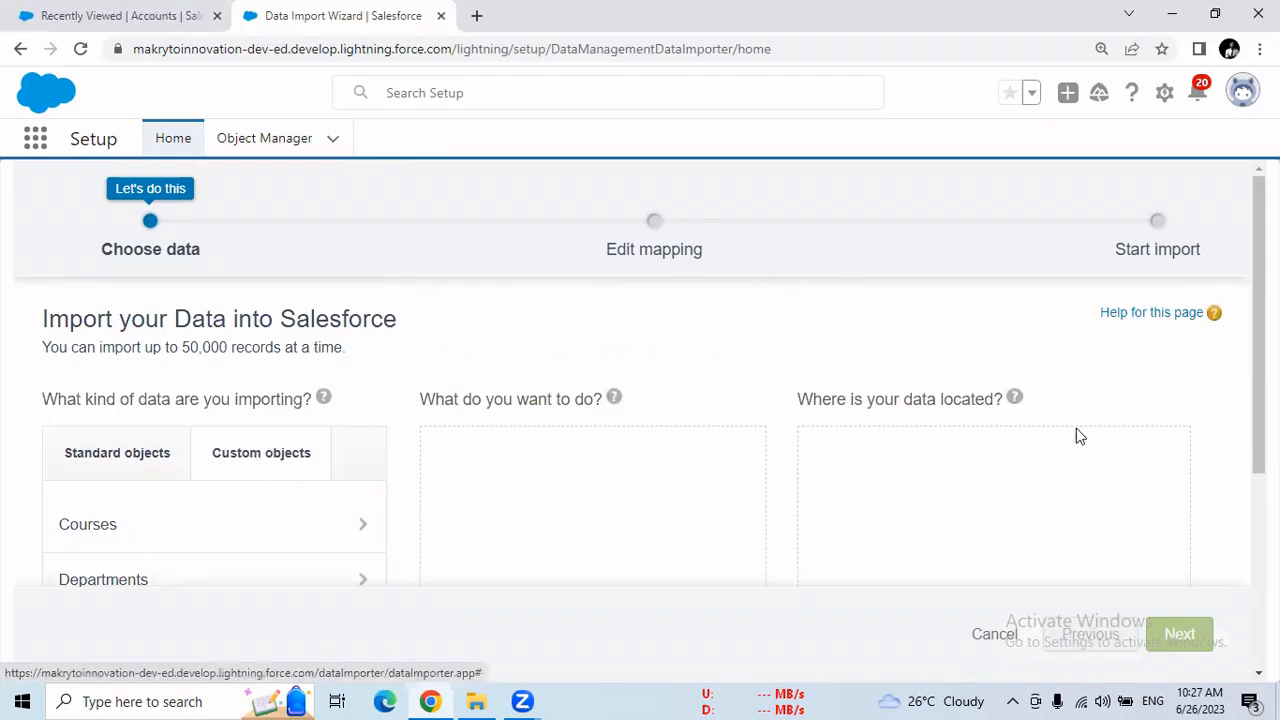
pyautogui.scroll(-1, 1259, 400)
pyautogui.scroll(-3, 1259, 450)
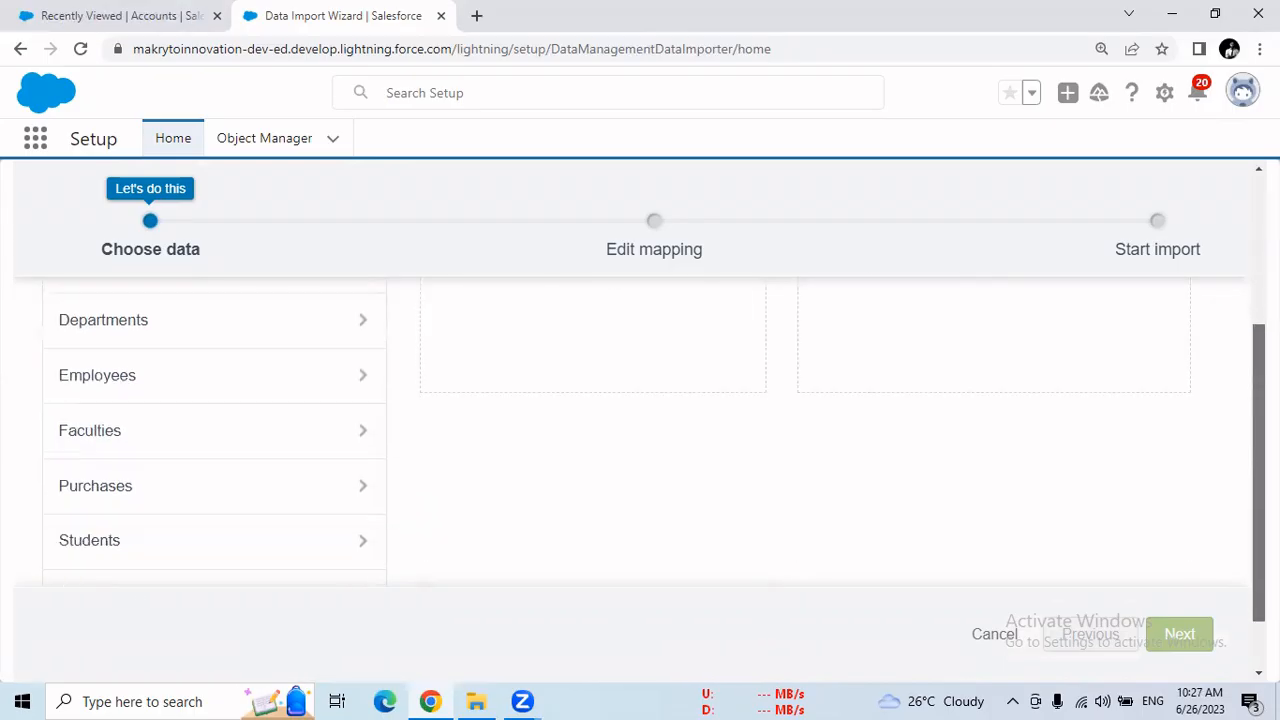
pyautogui.scroll(4, 1259, 450)
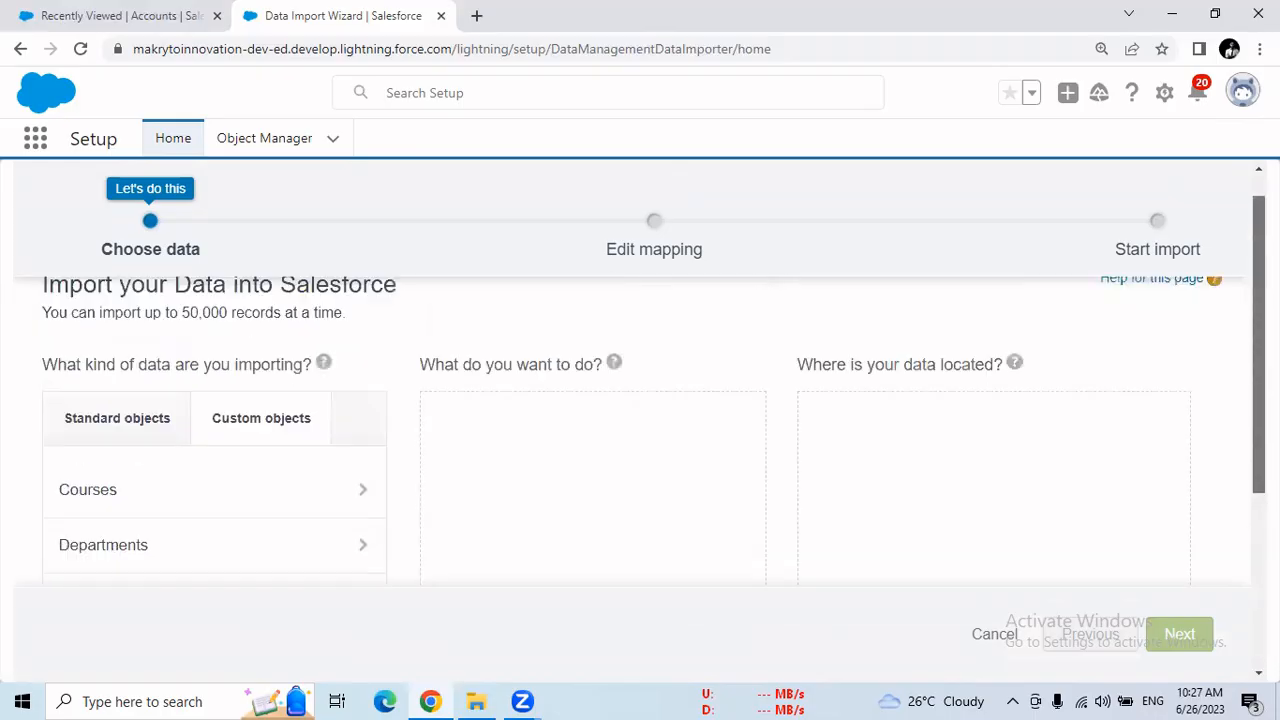
pyautogui.scroll(-3, 650, 480)
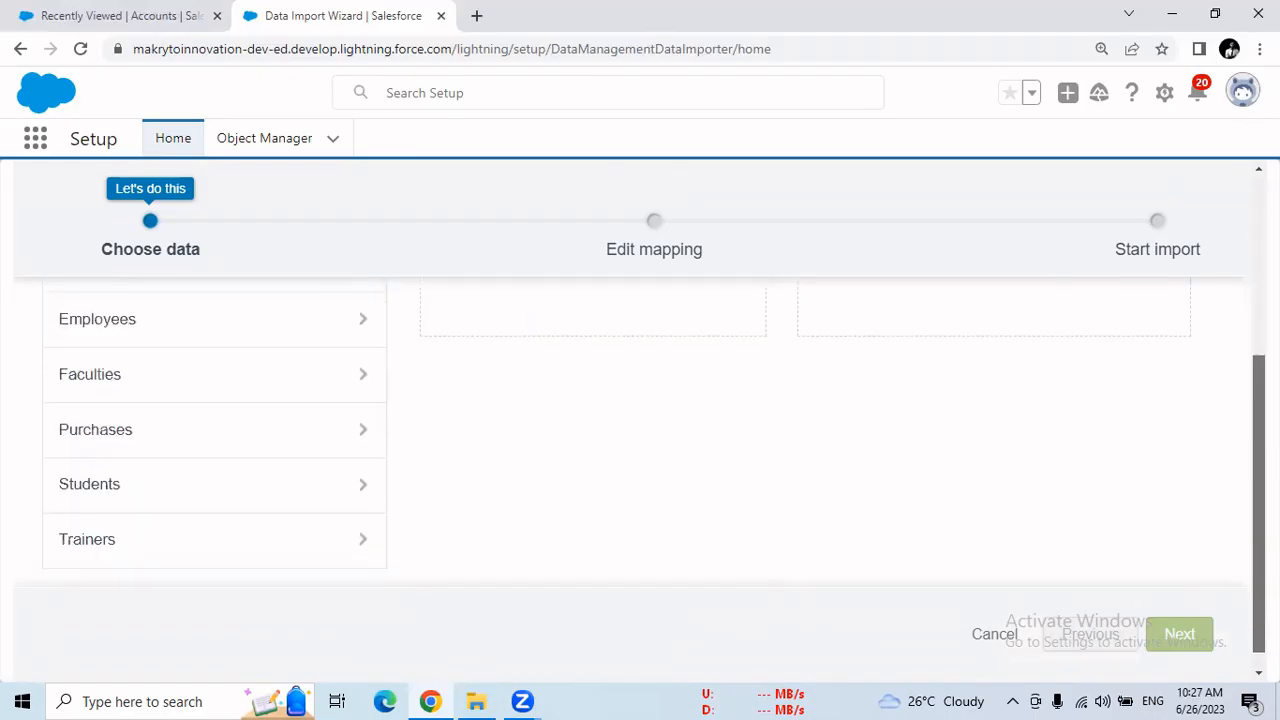
pyautogui.scroll(2, 650, 480)
pyautogui.scroll(2, 1245, 371)
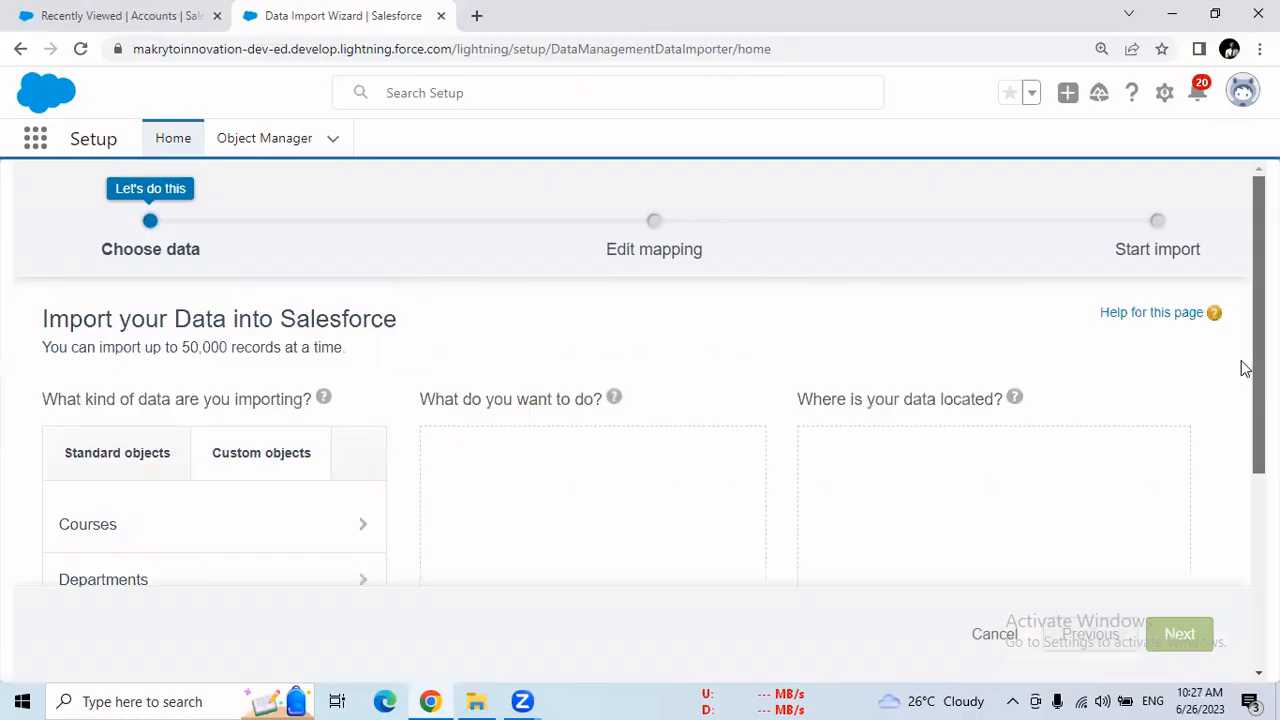
# Review the standard objects list once more and return to the custom objects
pyautogui.click(151, 457)
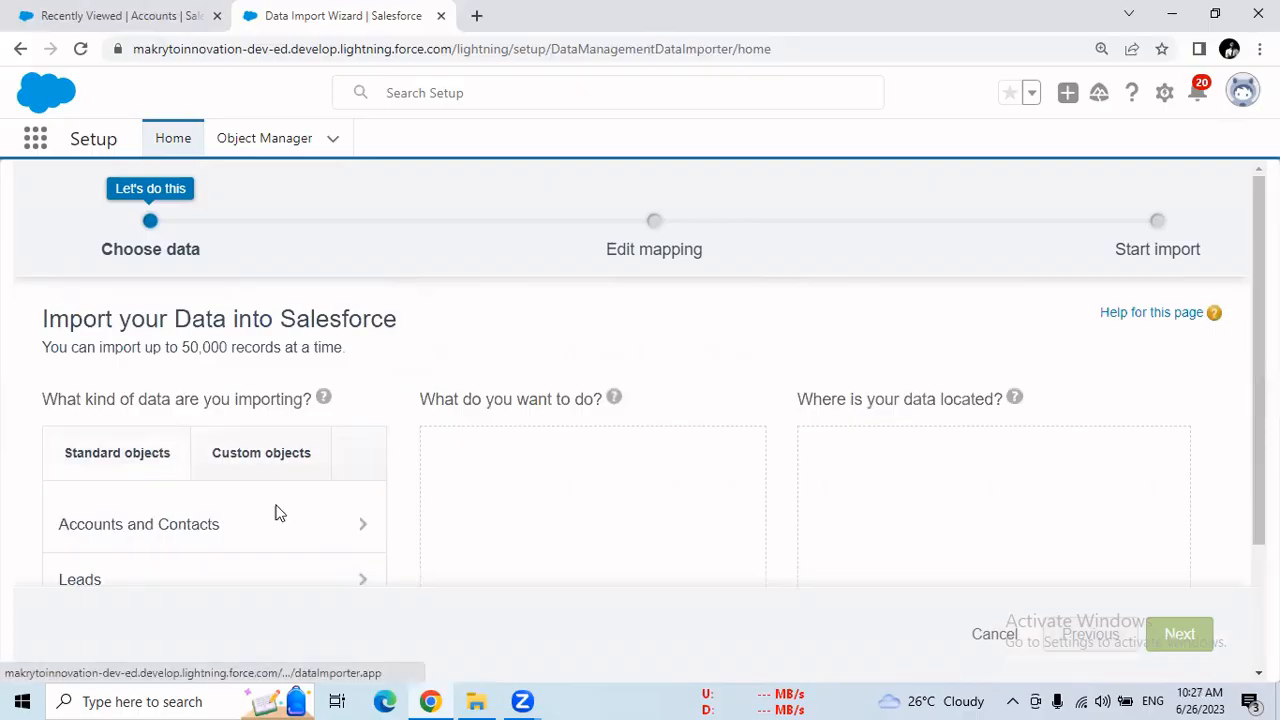
pyautogui.scroll(-2, 1258, 400)
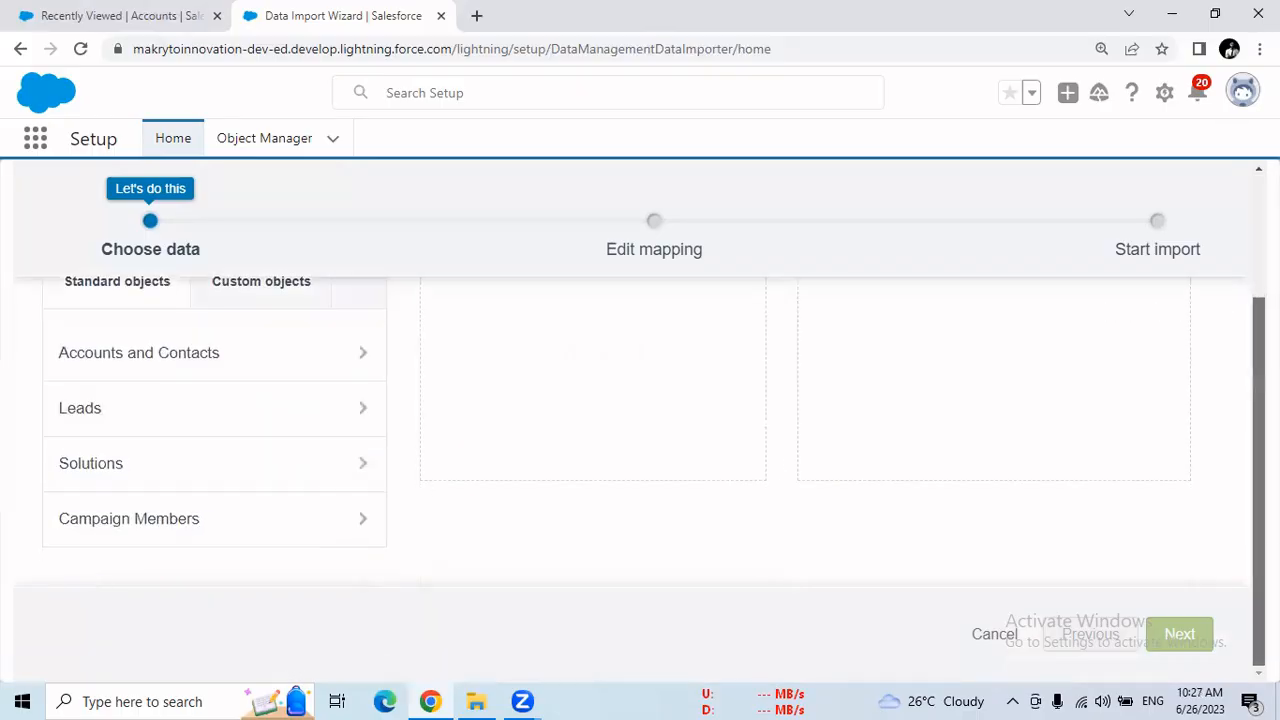
pyautogui.scroll(2, 1166, 466)
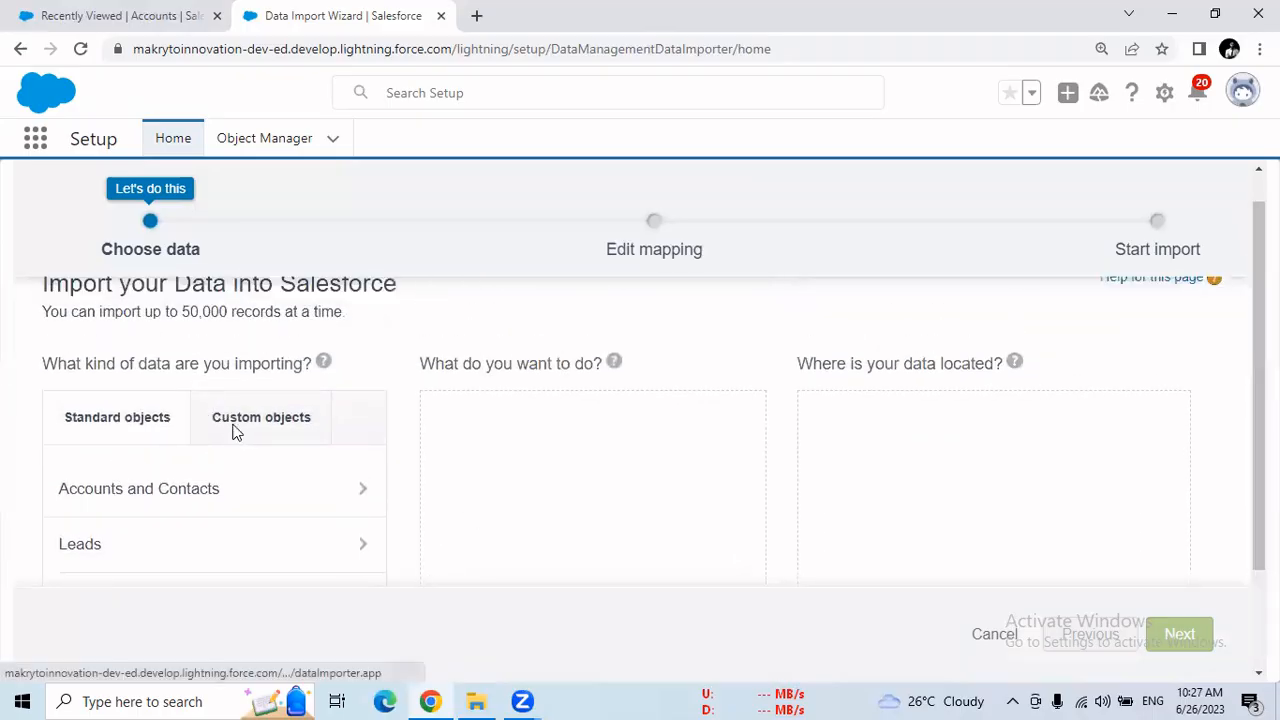
pyautogui.scroll(1, 231, 430)
pyautogui.click(231, 430)
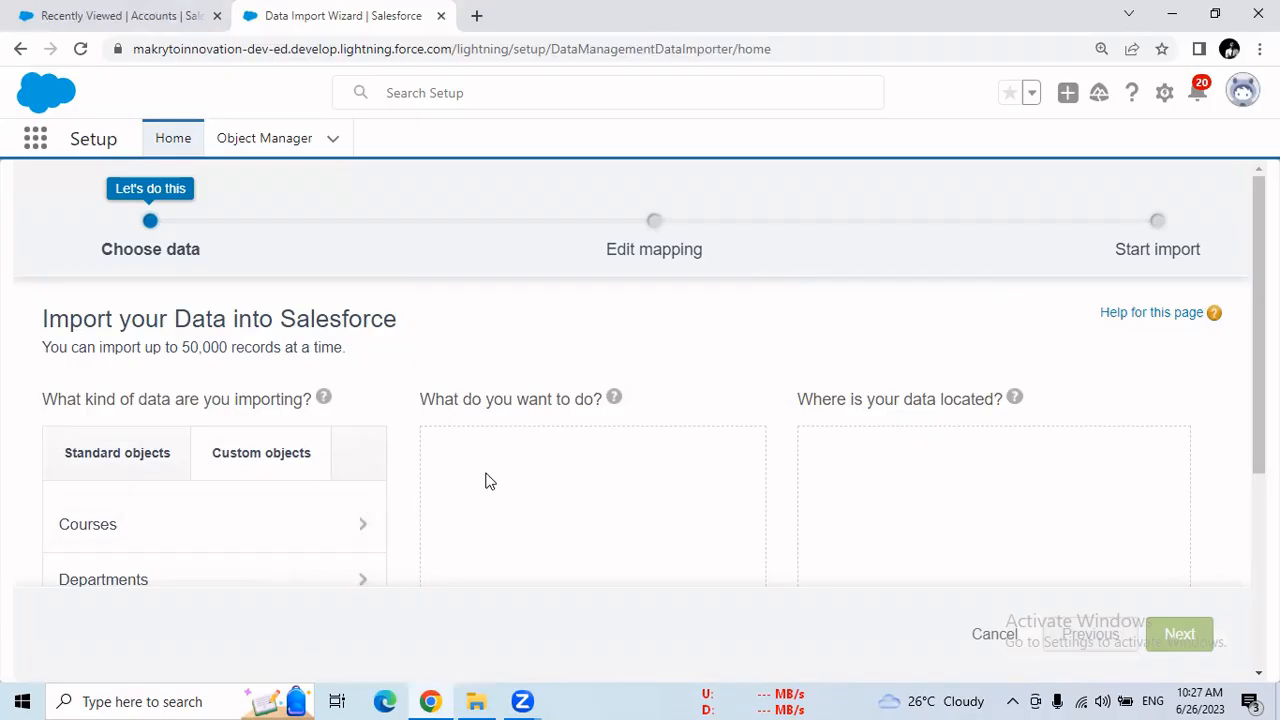
# Minimize the browser, start Excel with a blank workbook in a maximized window and select cell A3
pyautogui.click(1172, 14)
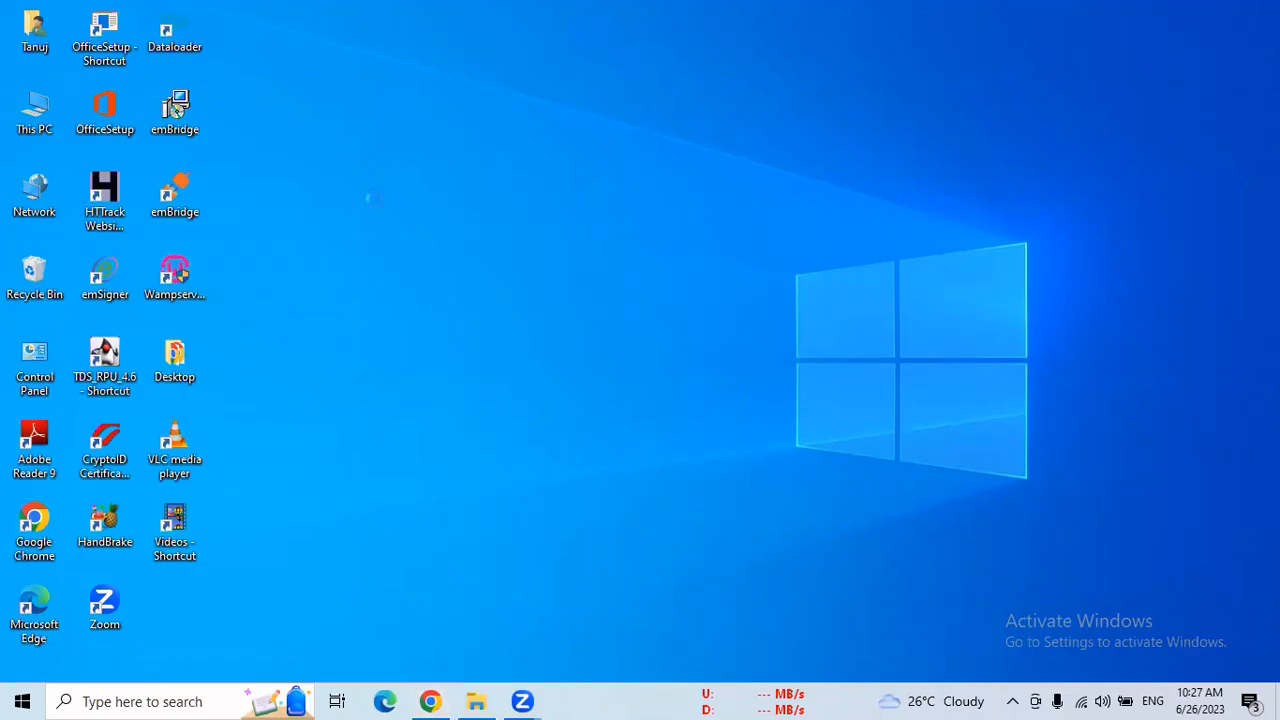
pyautogui.rightClick(375, 199)
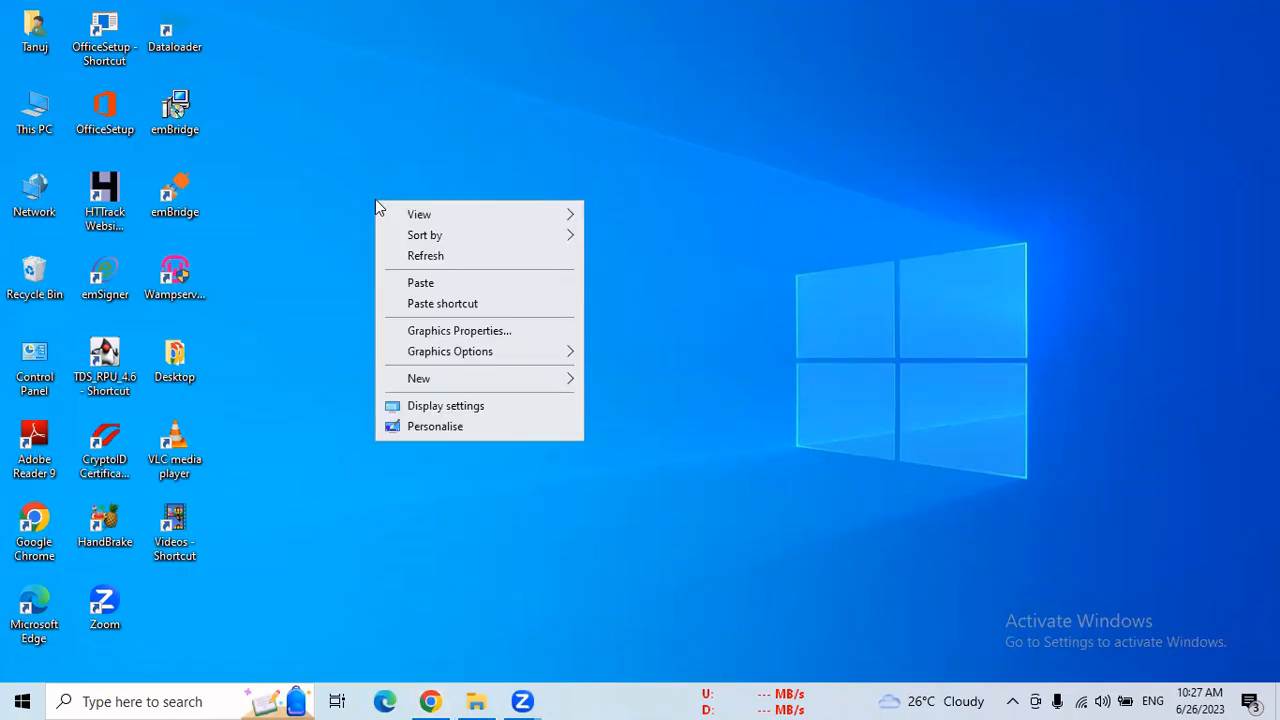
pyautogui.click(176, 701)
pyautogui.click(176, 700)
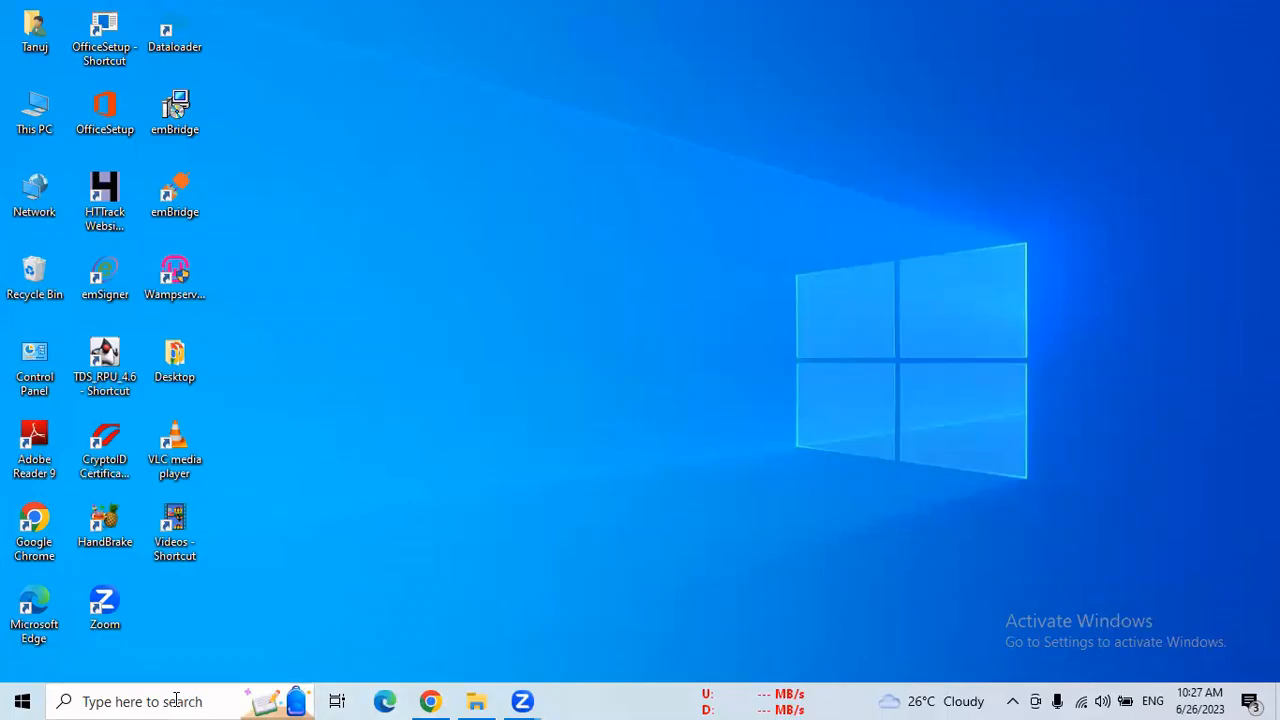
pyautogui.write('exce')
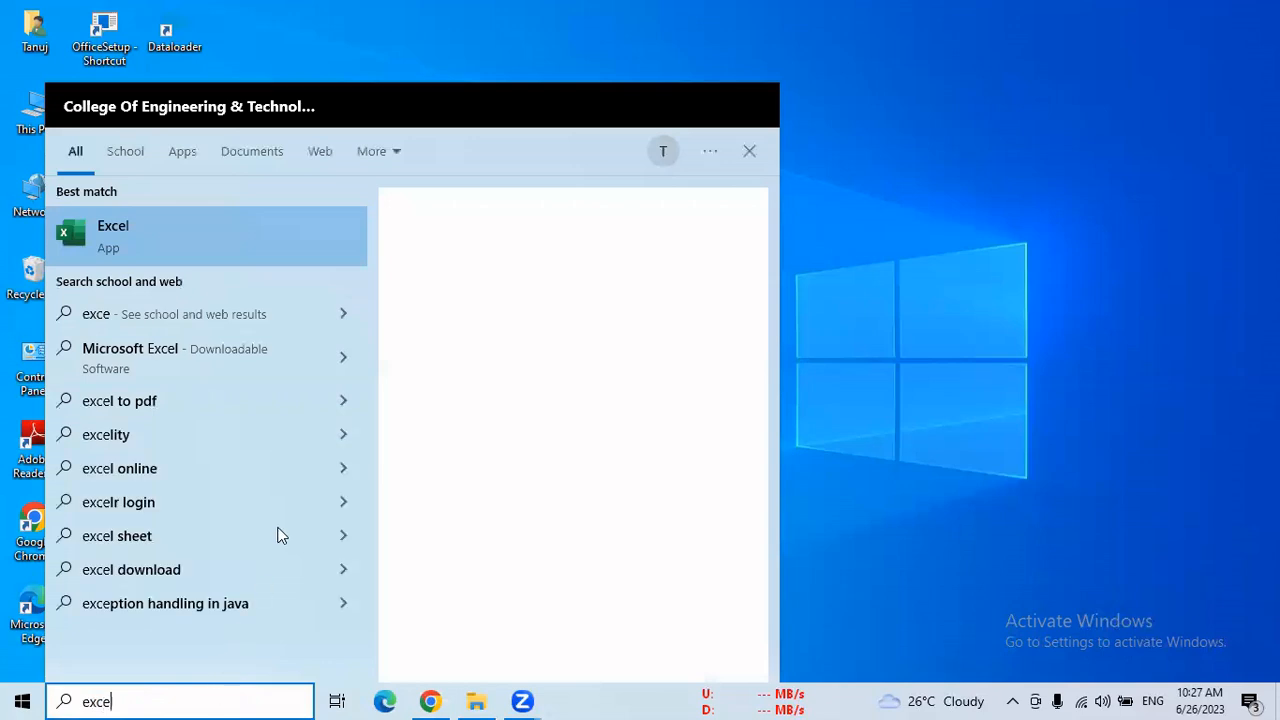
pyautogui.click(116, 240)
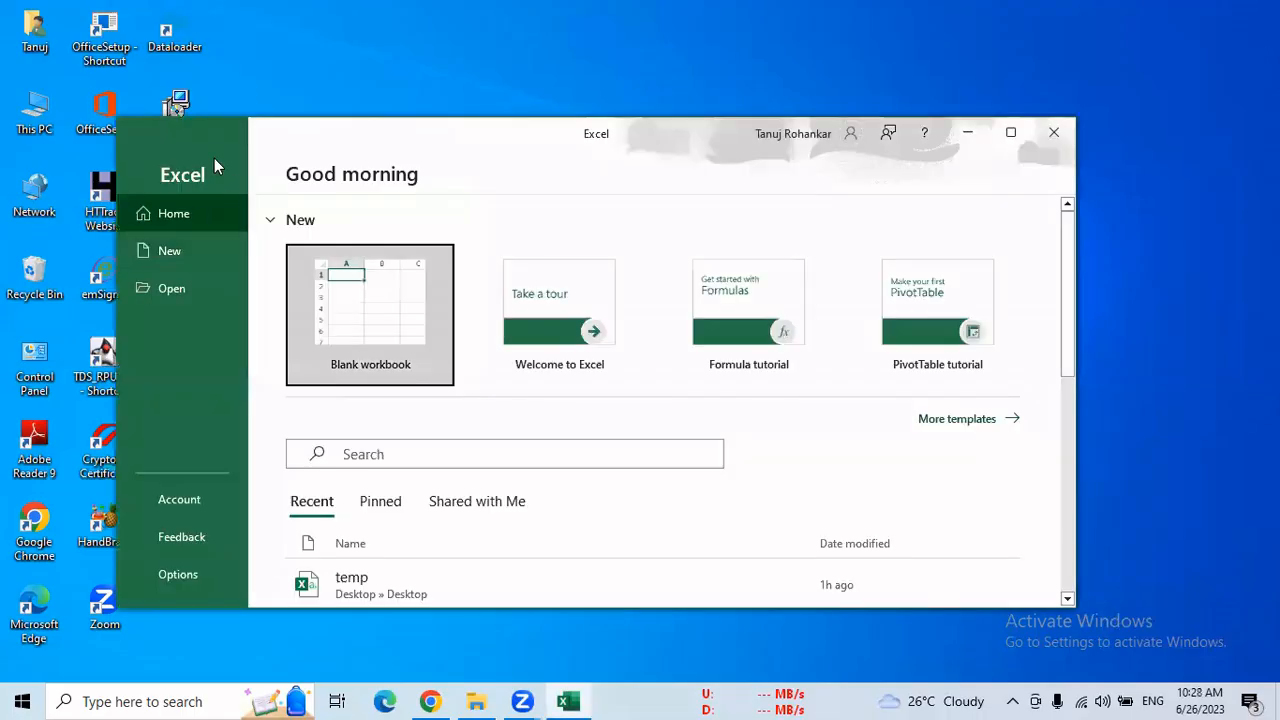
pyautogui.click(354, 286)
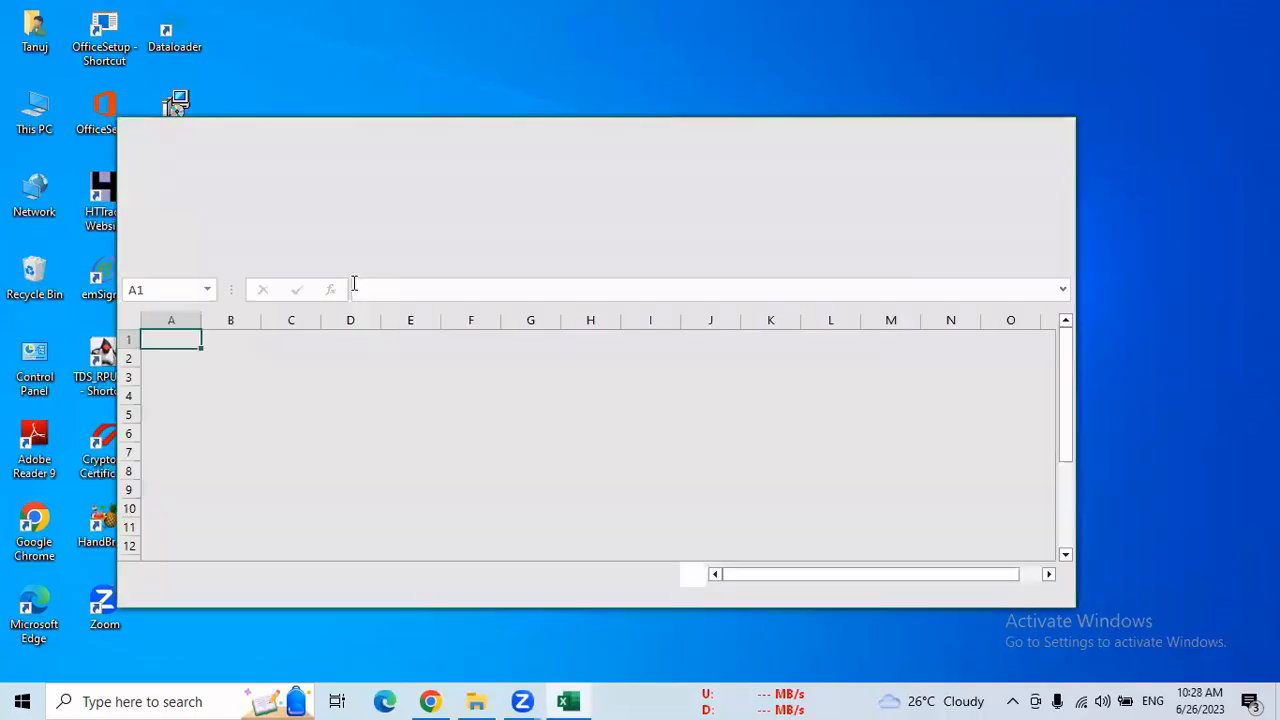
pyautogui.click(1010, 132)
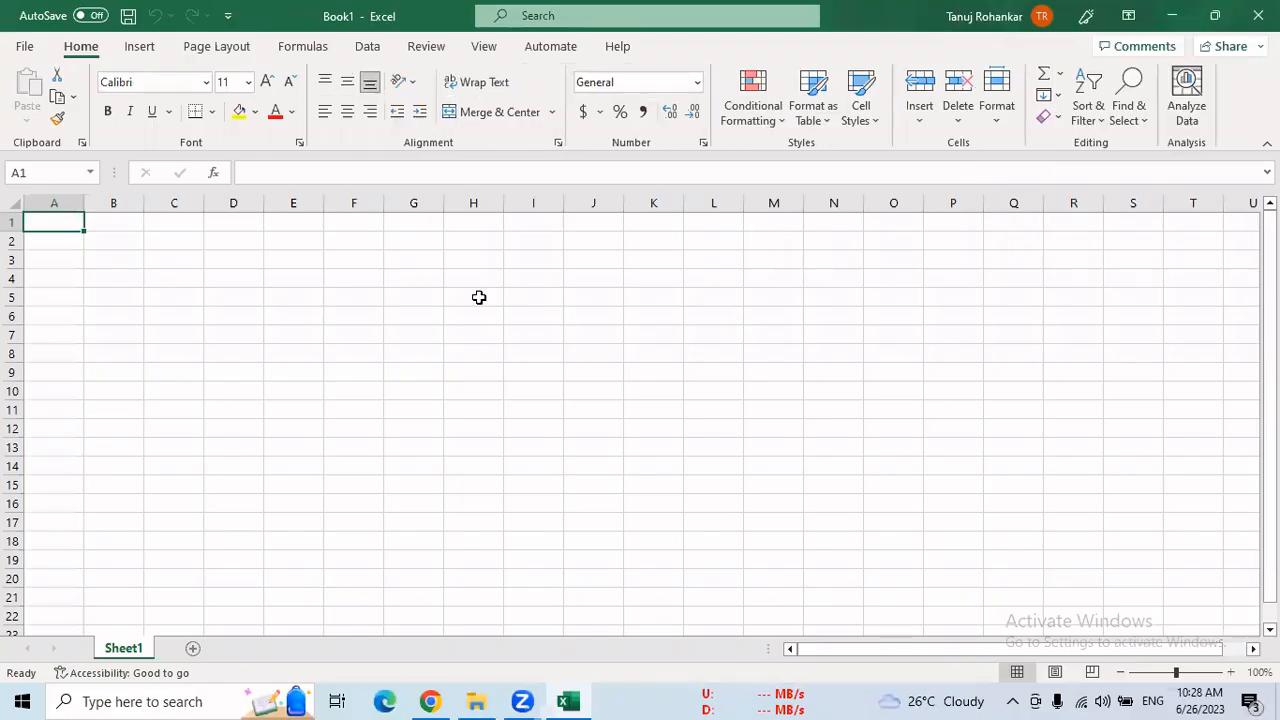
pyautogui.click(78, 258)
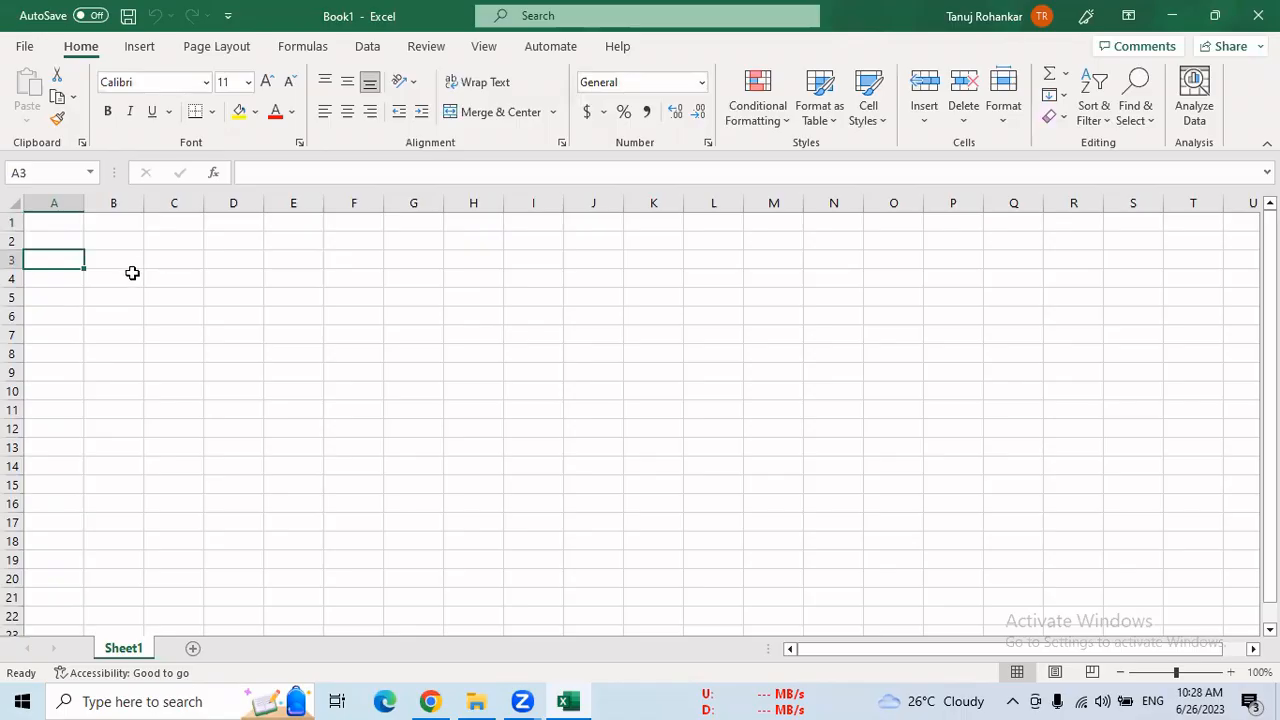
# Switch to Chrome and, from the Salesforce Accounts page, search the available apps for "tms" and open the TMS app
pyautogui.click(436, 698)
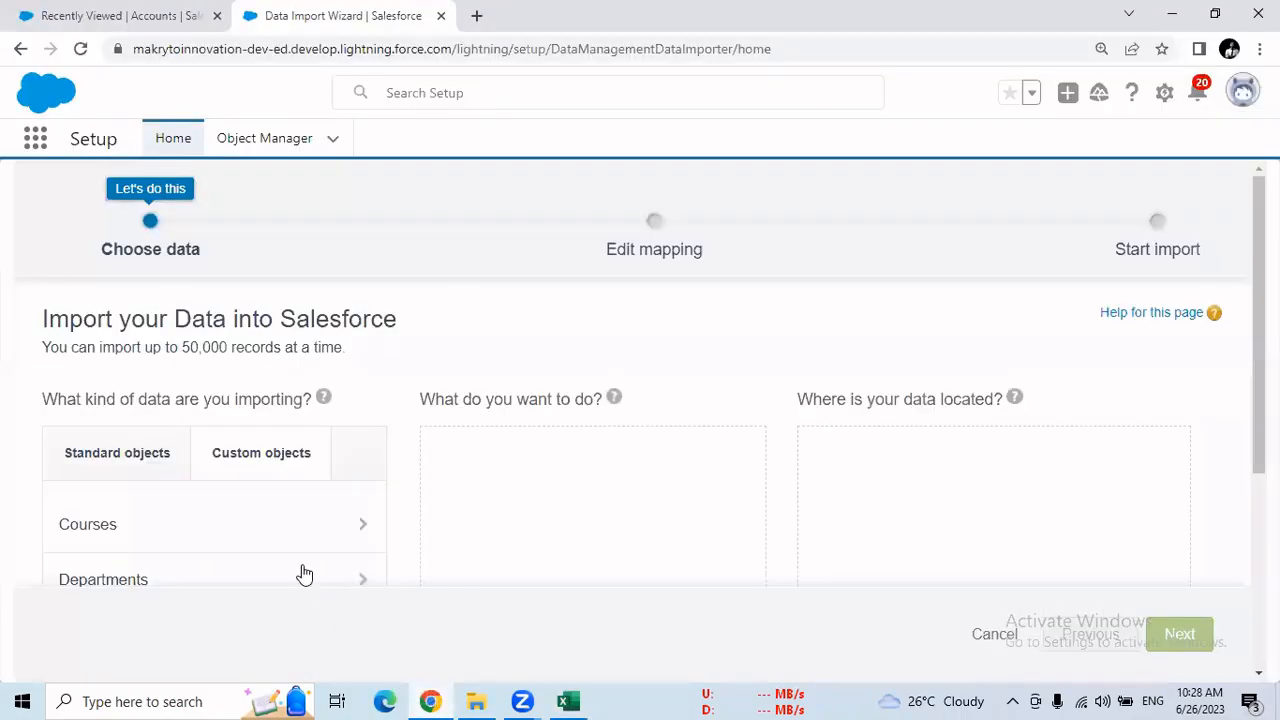
pyautogui.click(135, 18)
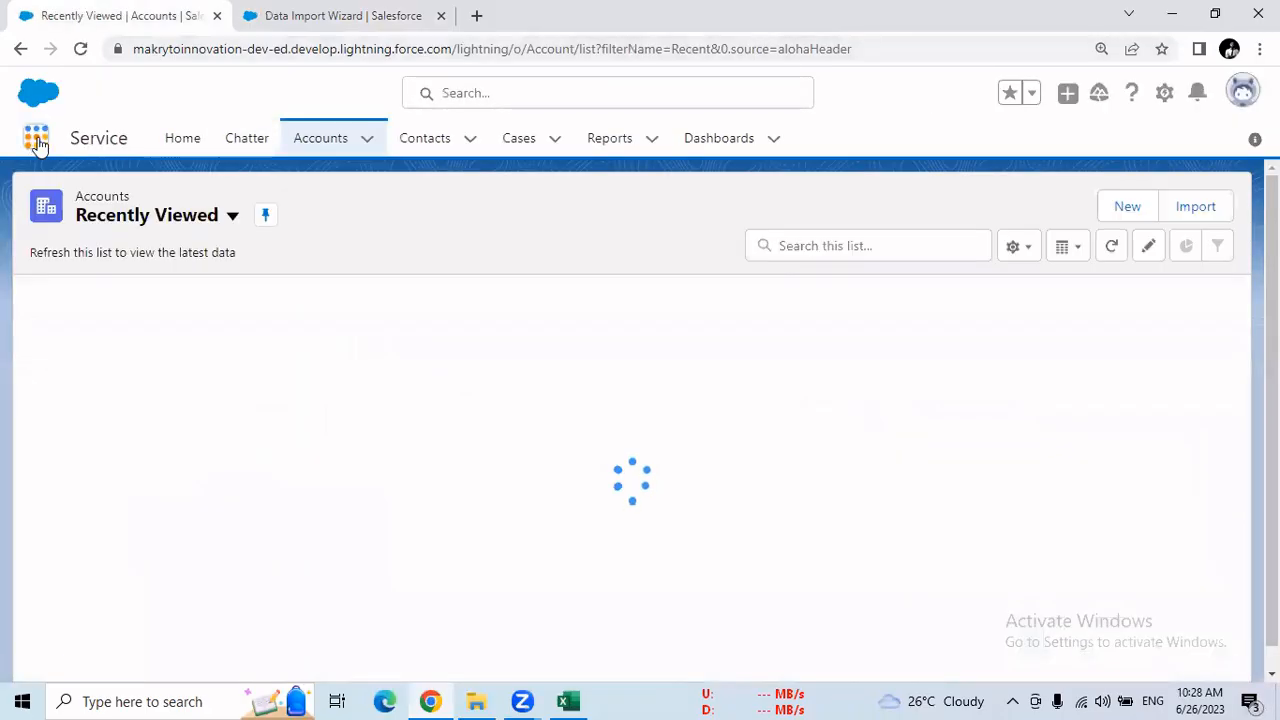
pyautogui.click(40, 146)
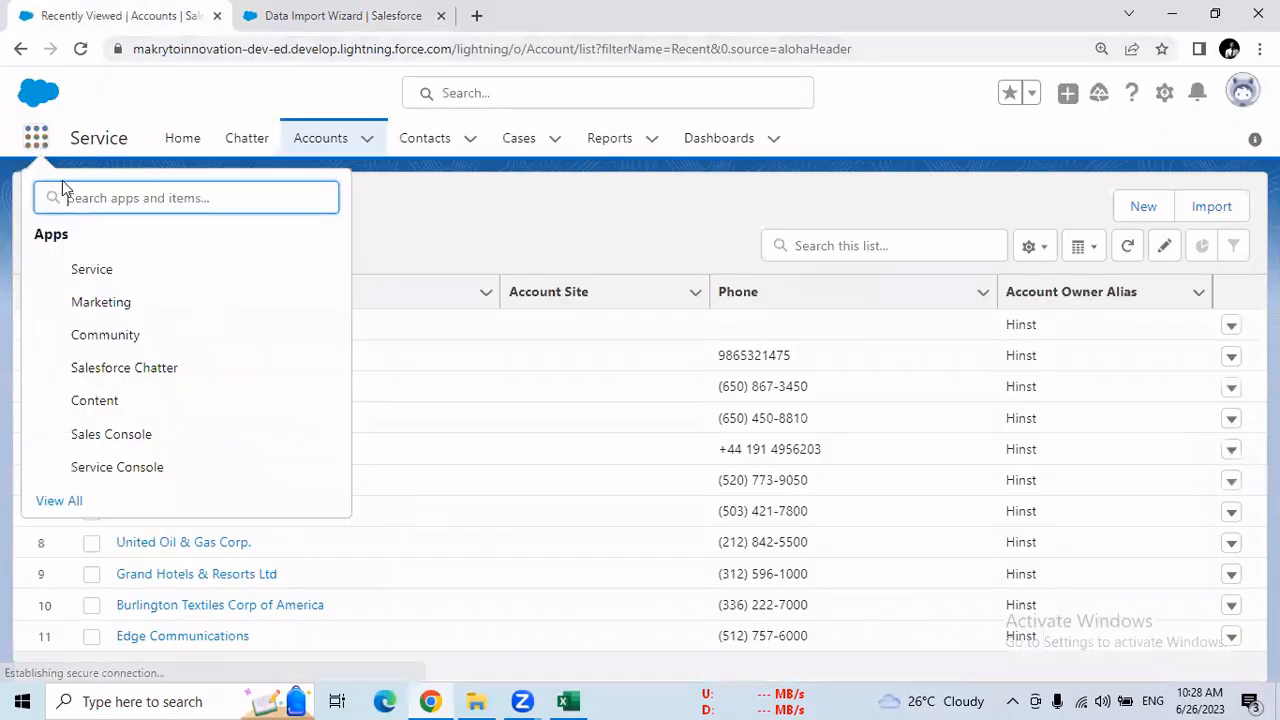
pyautogui.write('yms')
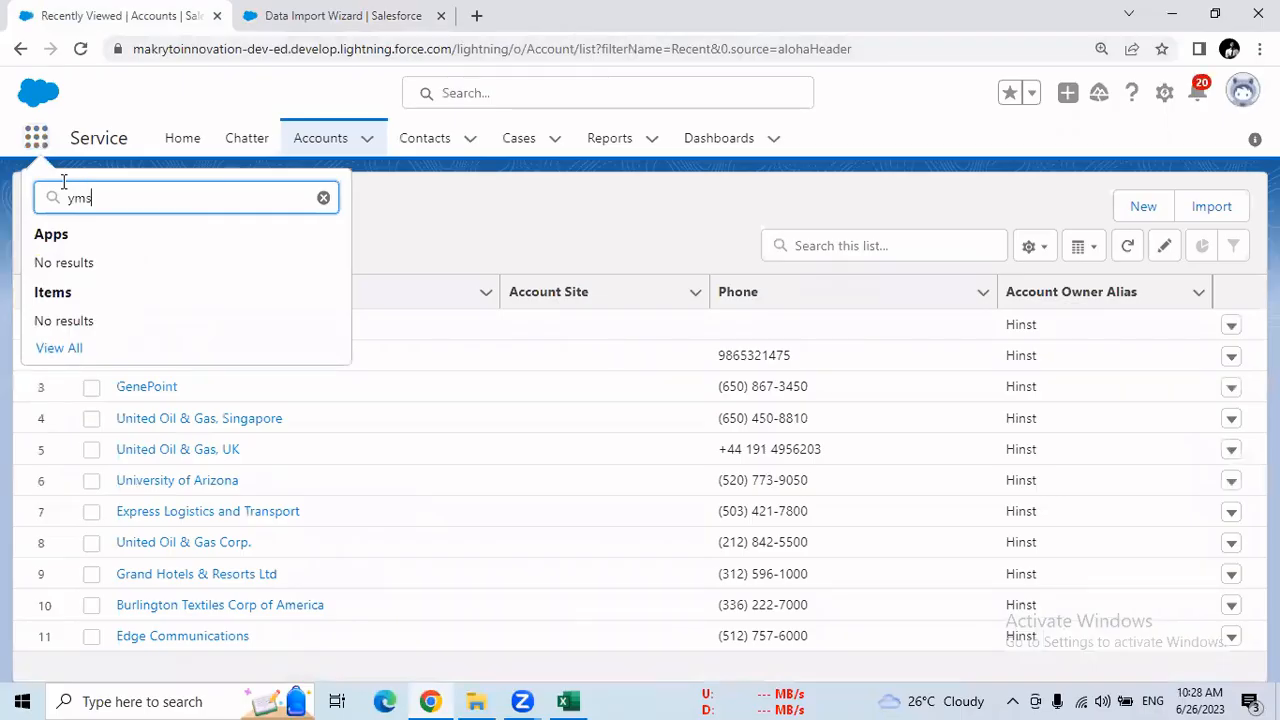
pyautogui.press('BackSpace')
pyautogui.press('BackSpace')
pyautogui.press('BackSpace')
pyautogui.write('t')
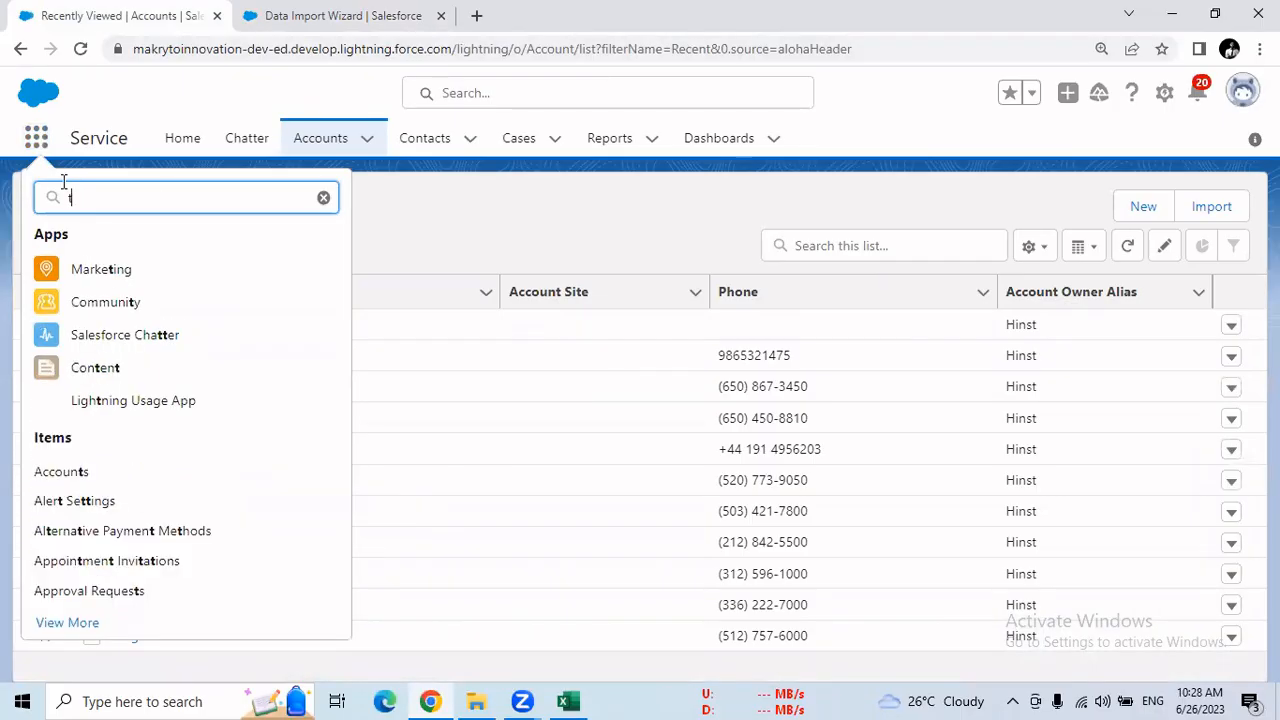
pyautogui.write('ms')
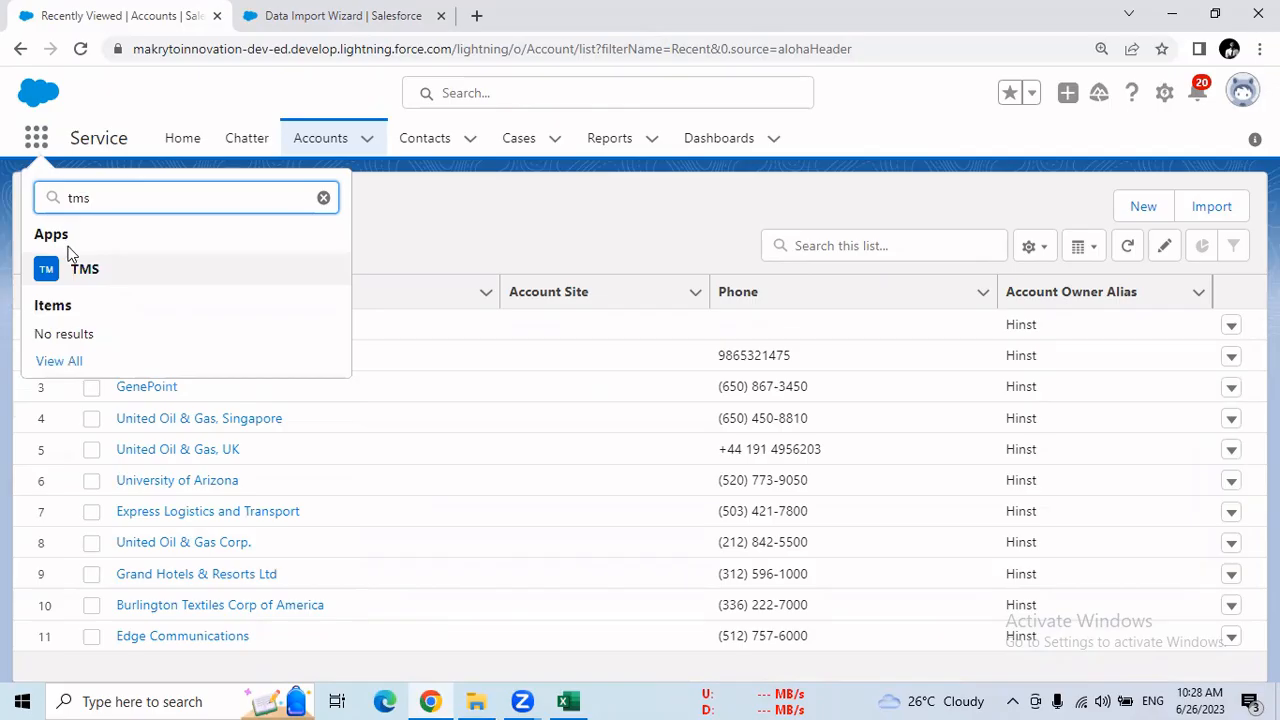
pyautogui.click(80, 280)
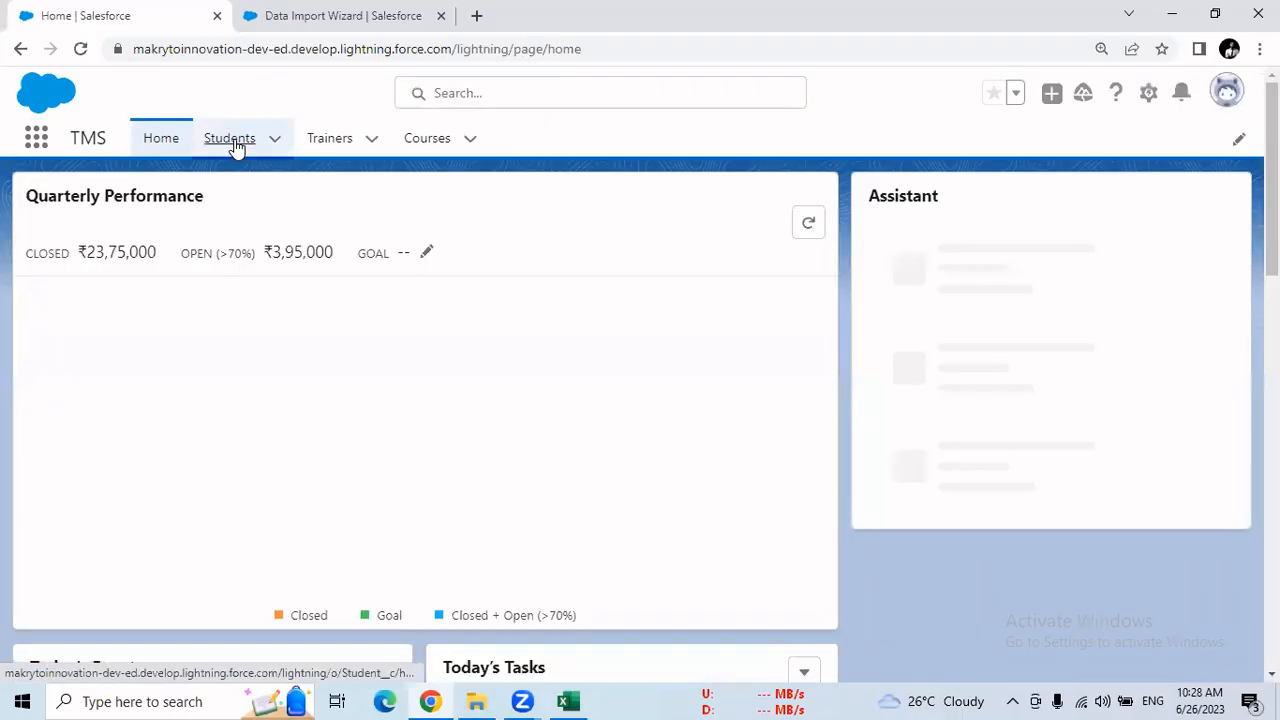
# Start a new record in the Students object and review the fields on its form
pyautogui.click(232, 140)
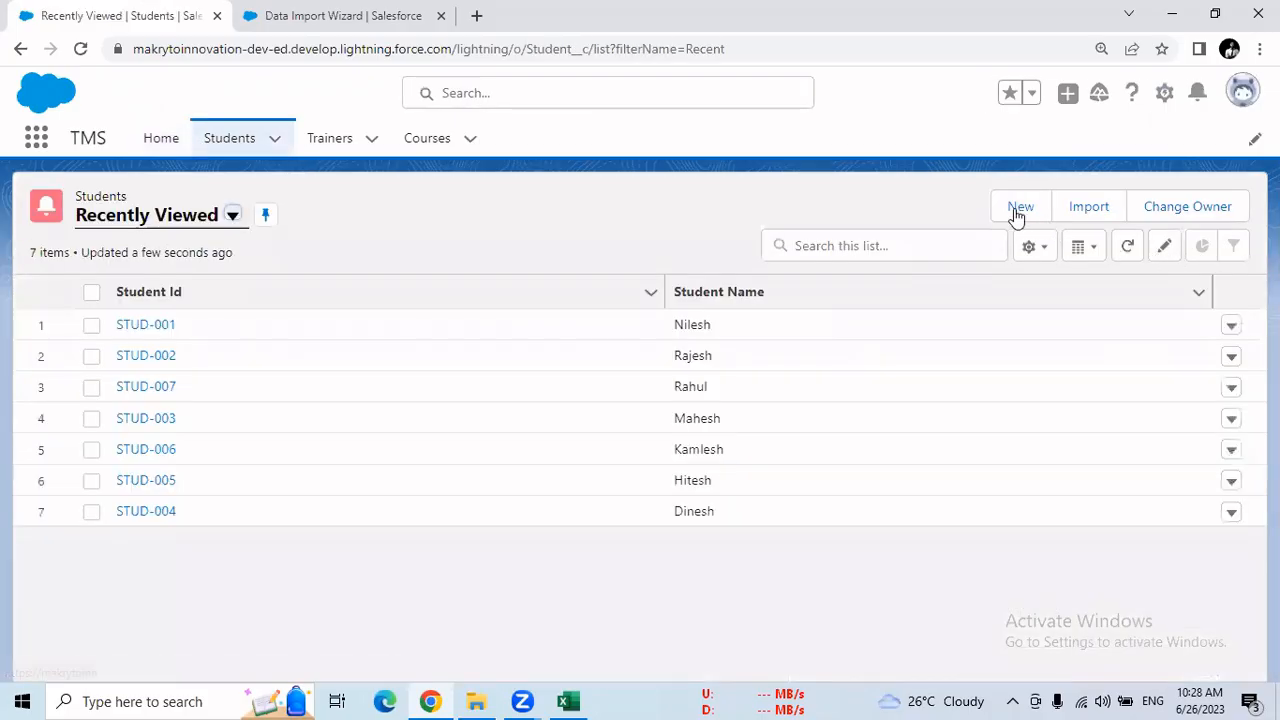
pyautogui.click(1018, 208)
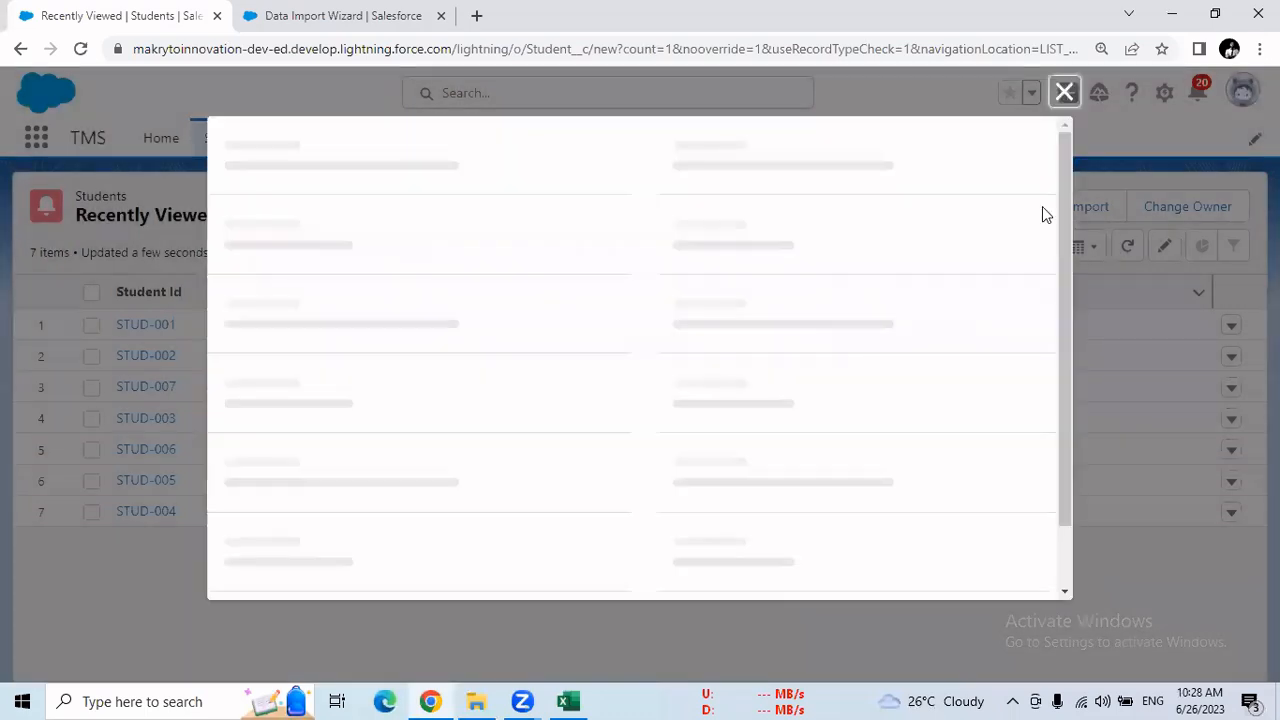
pyautogui.moveTo(1066, 188); pyautogui.dragTo(1054, 237)
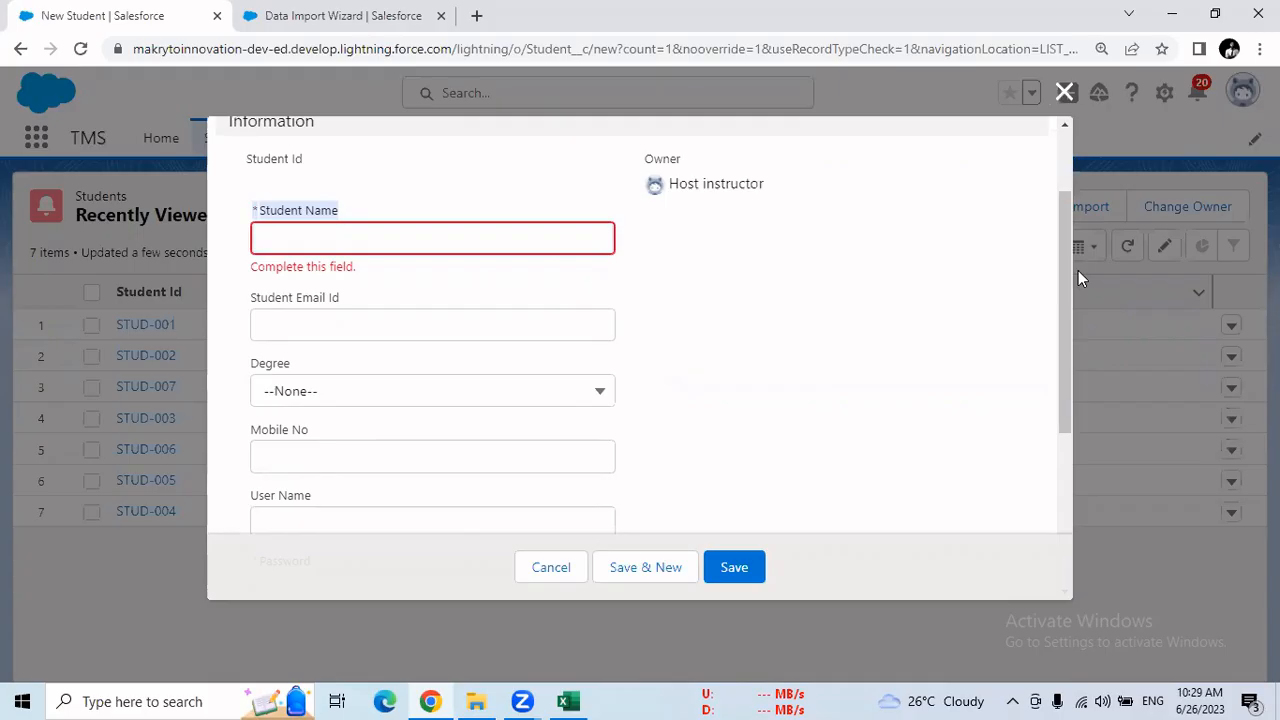
pyautogui.moveTo(1063, 274); pyautogui.dragTo(508, 238)
# Copy the "Student Name" field label from the New Student form into cell A3 of the Excel sheet
pyautogui.click(282, 247)
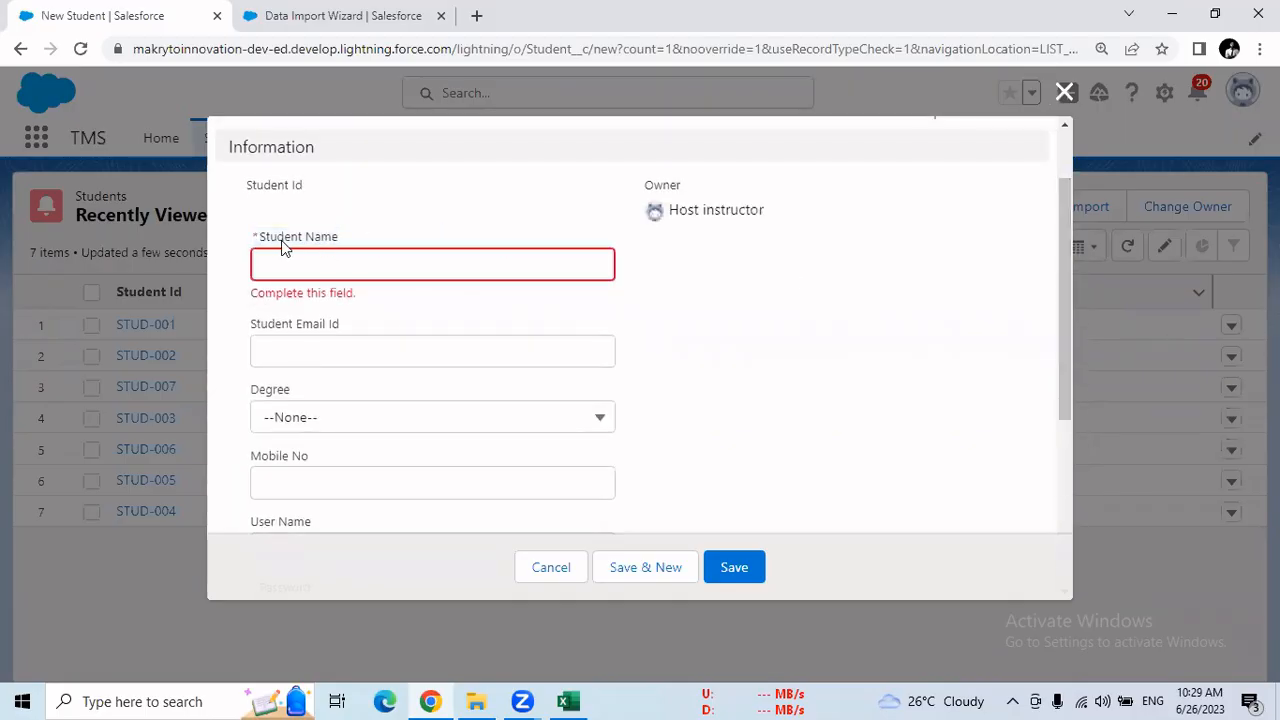
pyautogui.moveTo(258, 246); pyautogui.dragTo(334, 242)
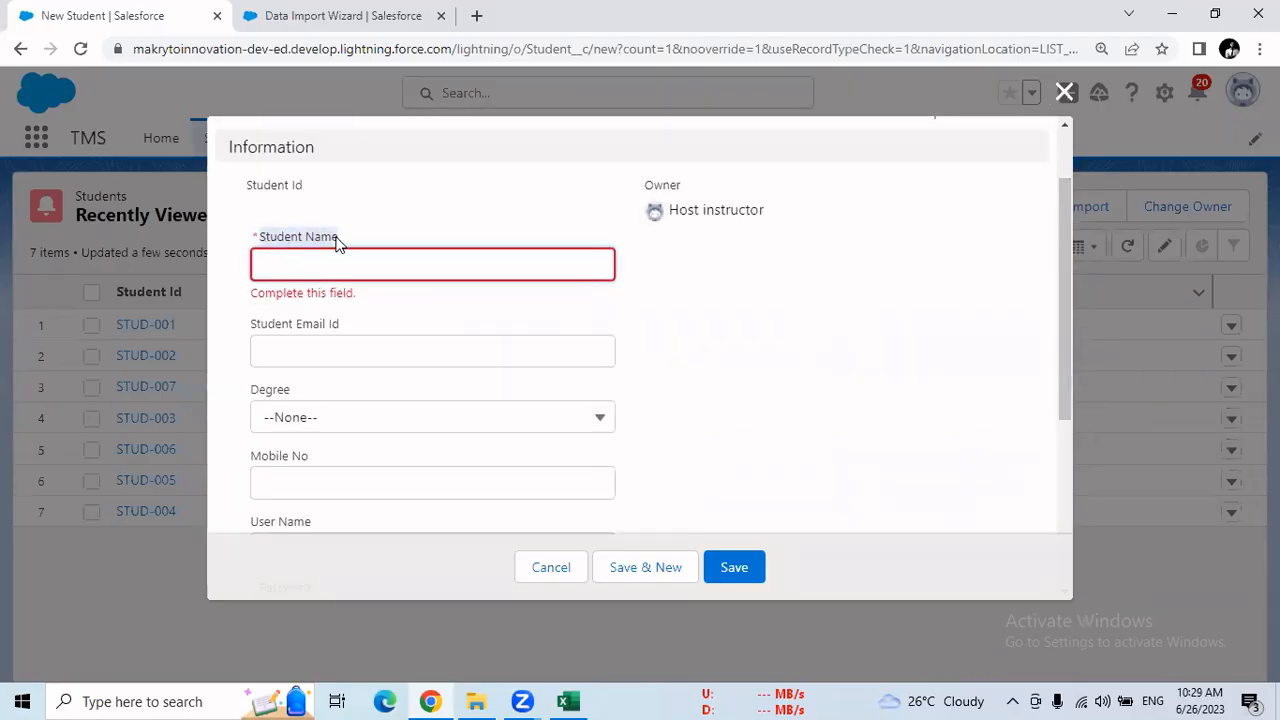
pyautogui.rightClick(340, 244)
pyautogui.click(362, 252)
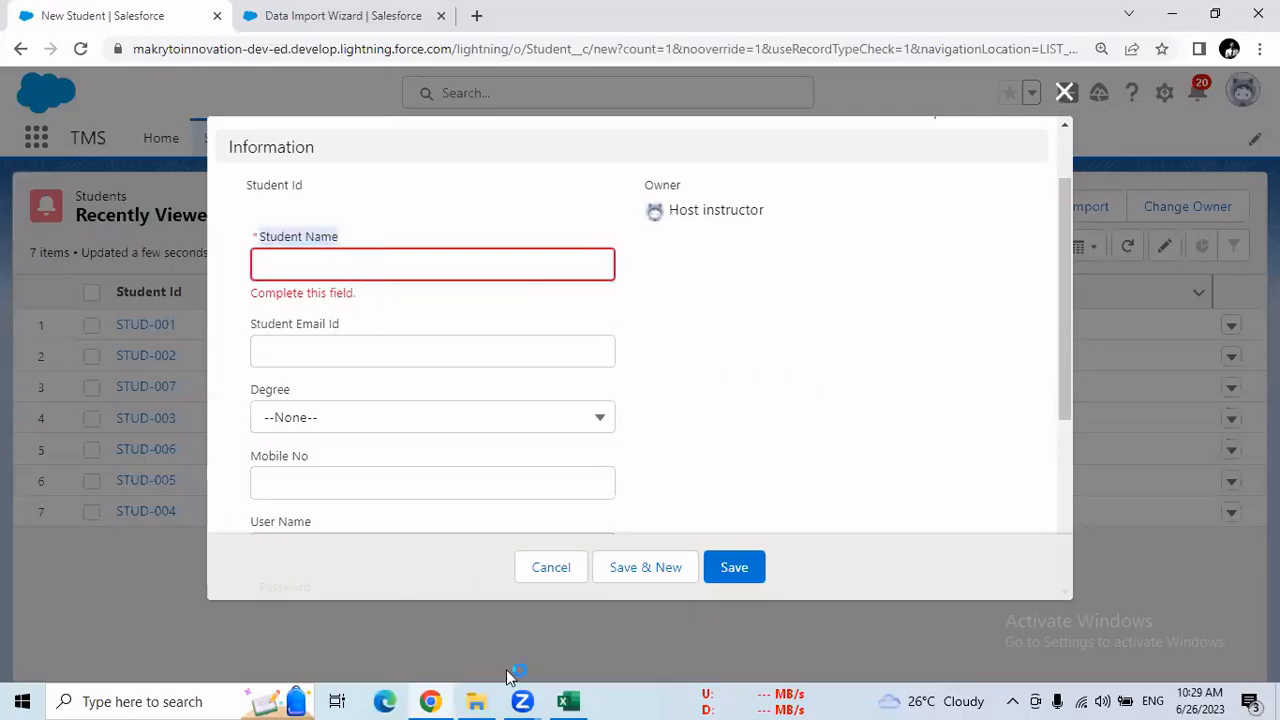
pyautogui.click(568, 701)
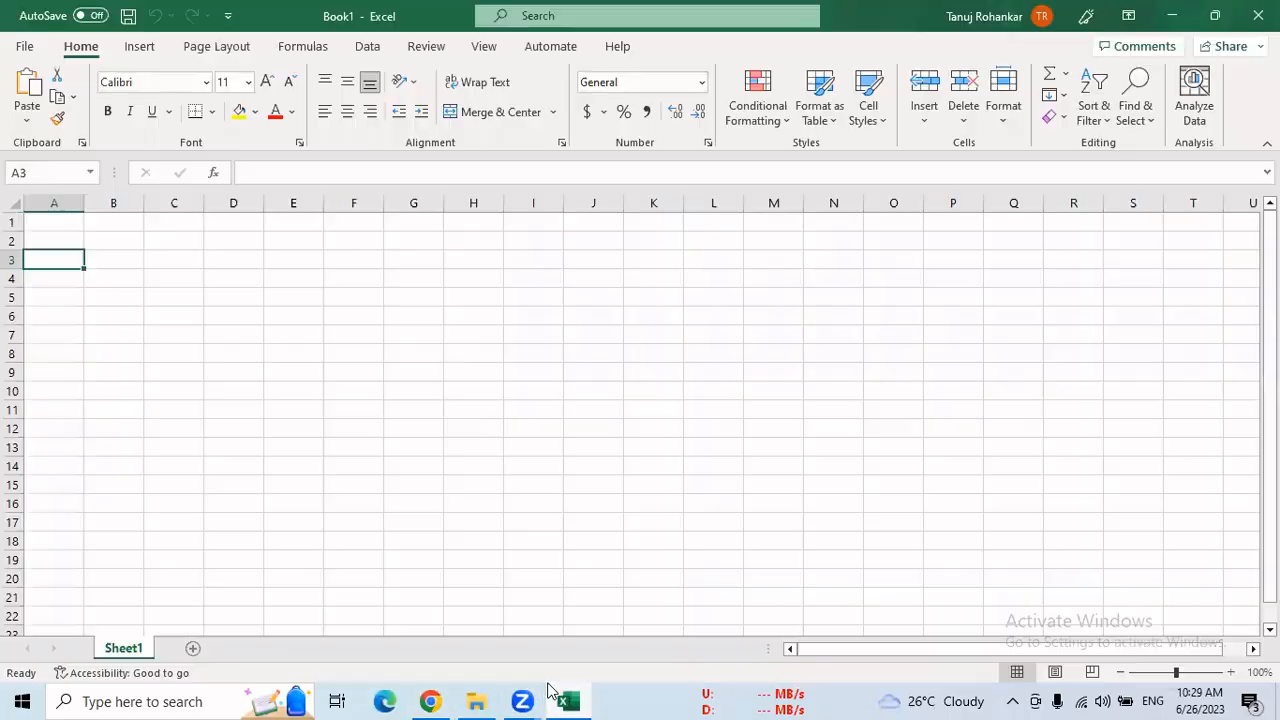
pyautogui.rightClick(78, 272)
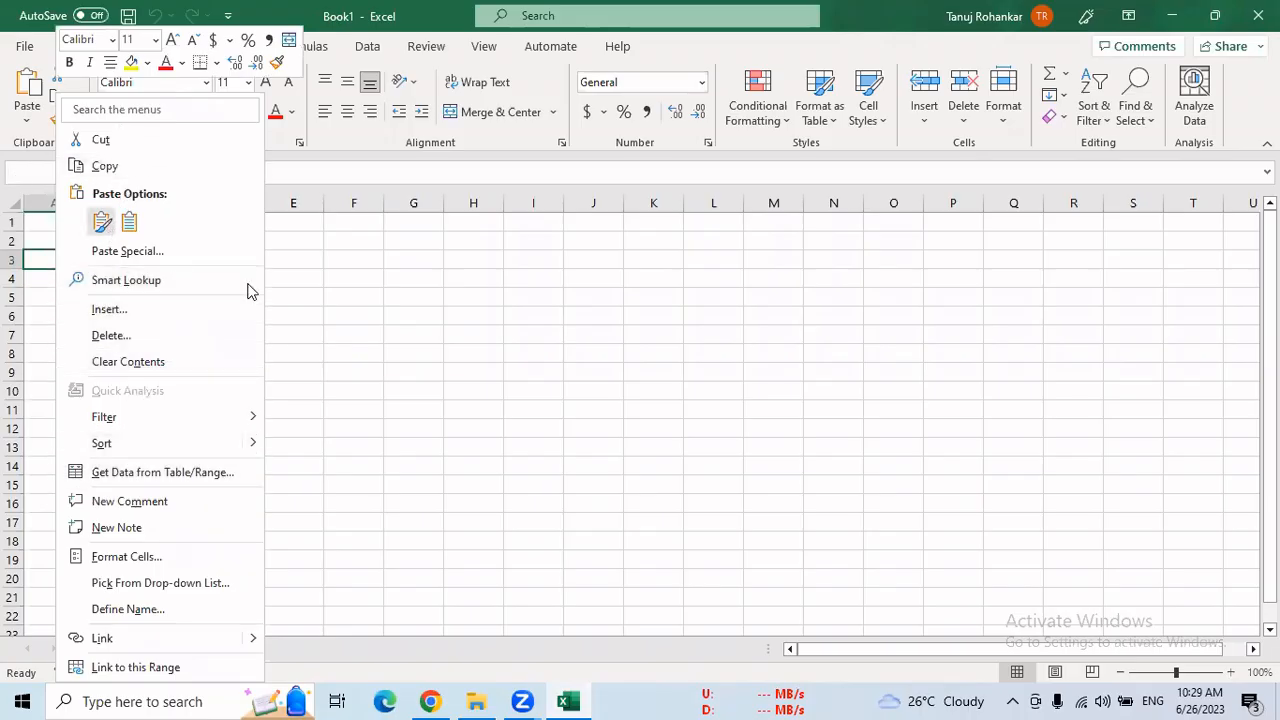
pyautogui.write('Student Name')
pyautogui.click(189, 302)
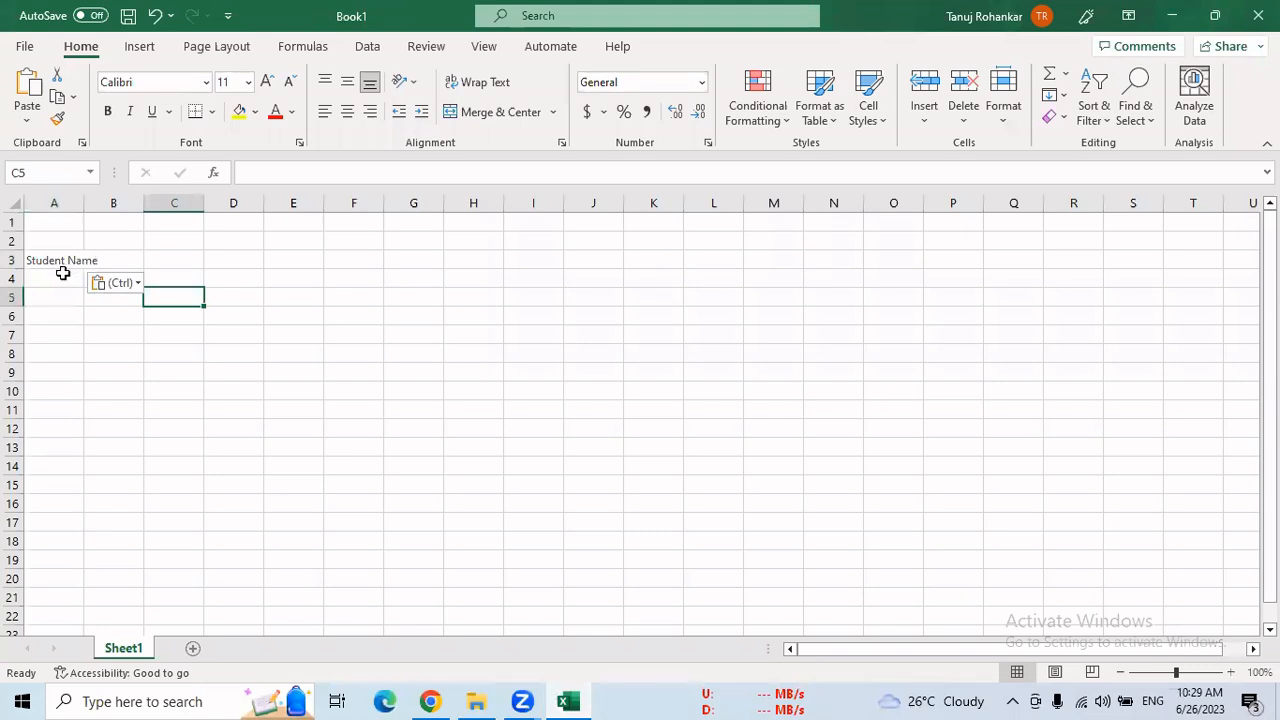
pyautogui.moveTo(62, 273); pyautogui.dragTo(66, 485)
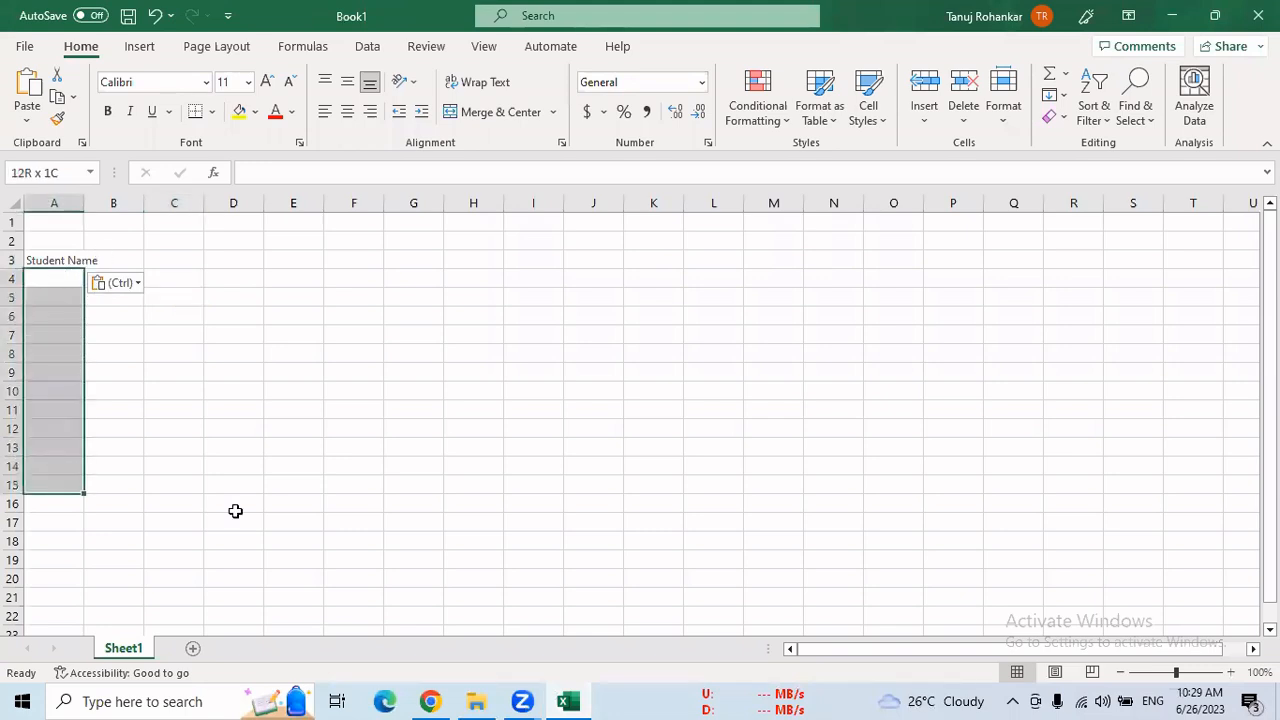
# Copy the "Student Email Id" field label from the Salesforce form into cell B3 of the Excel sheet
pyautogui.click(430, 701)
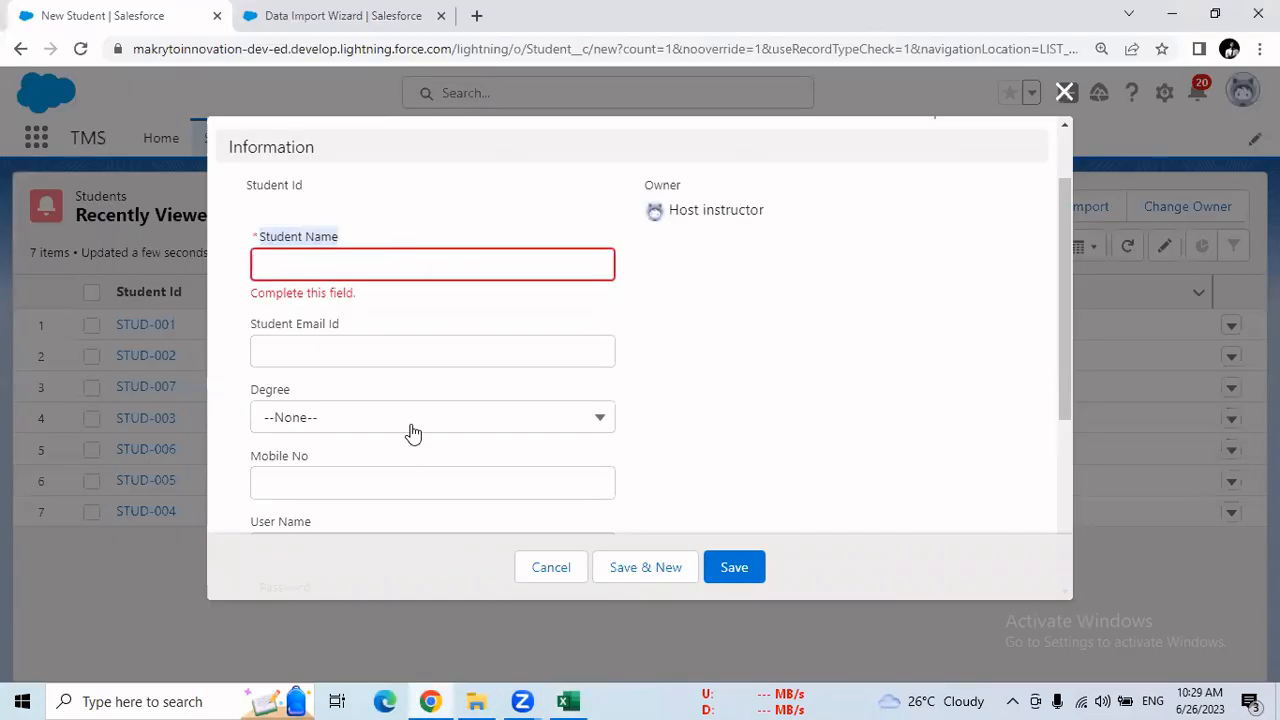
pyautogui.moveTo(343, 329); pyautogui.dragTo(277, 332)
pyautogui.rightClick(300, 333)
pyautogui.click(314, 343)
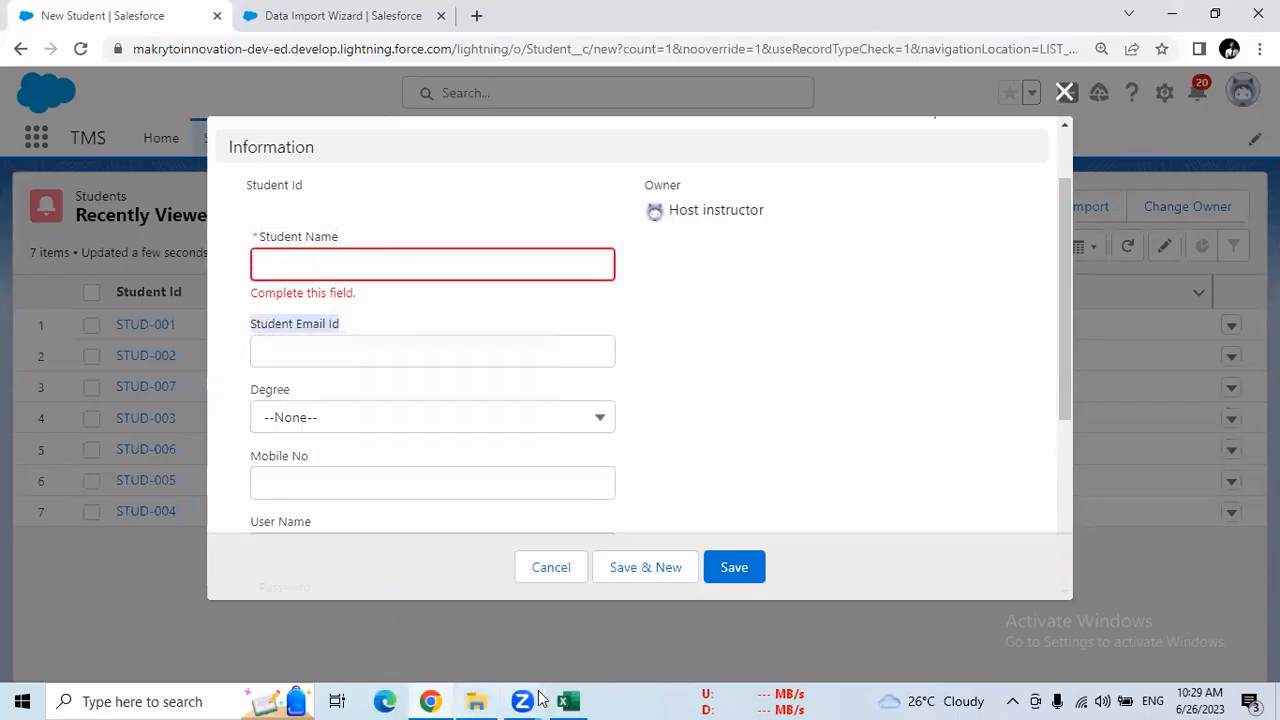
pyautogui.click(567, 701)
pyautogui.click(130, 263)
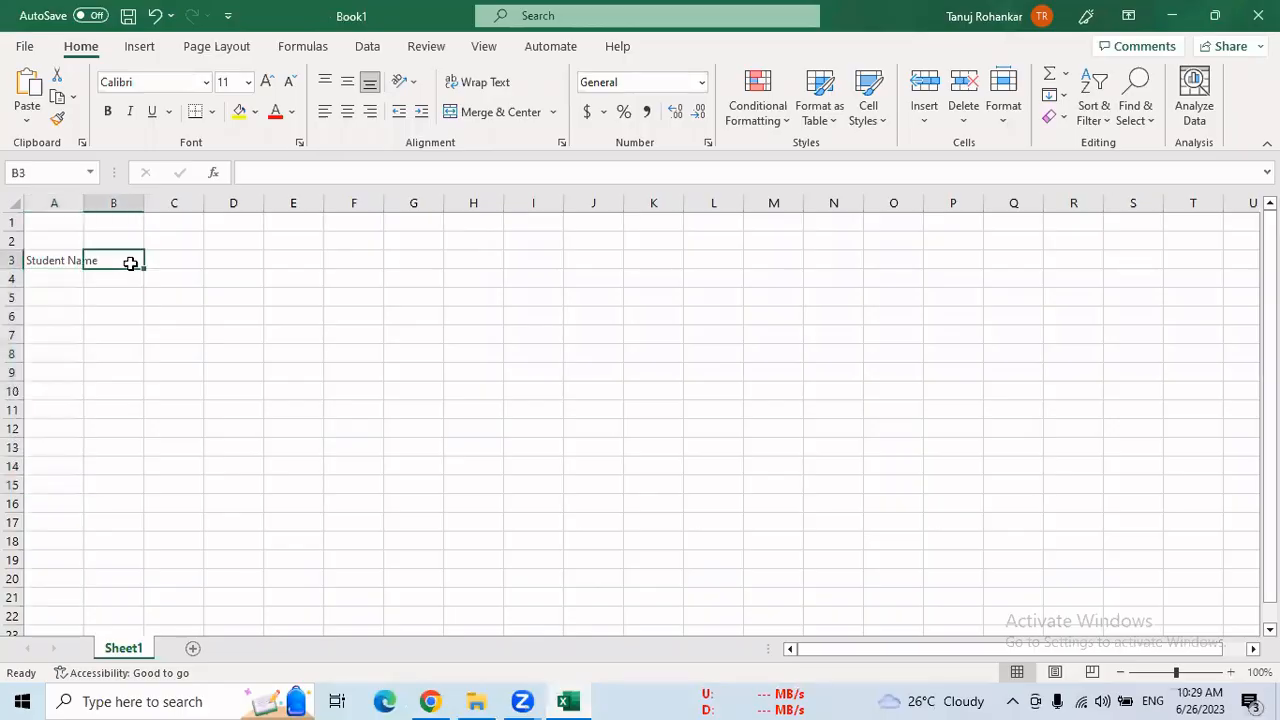
pyautogui.rightClick(134, 262)
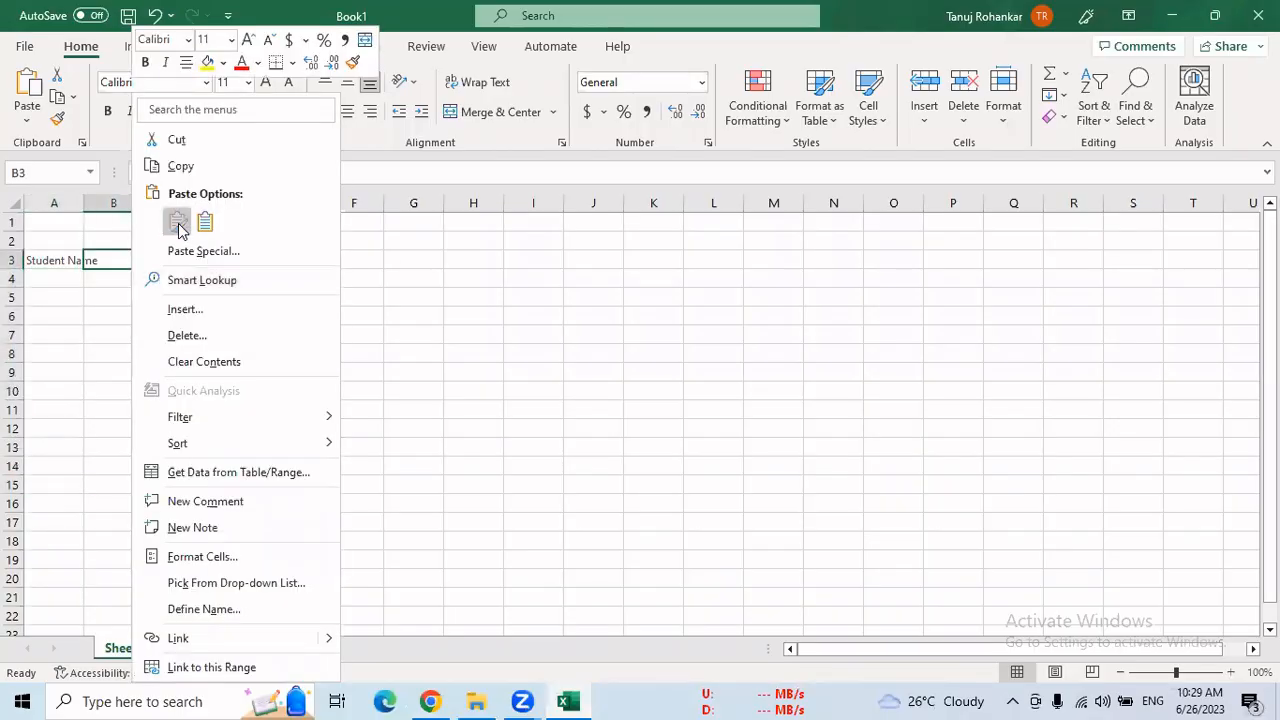
pyautogui.click(177, 221)
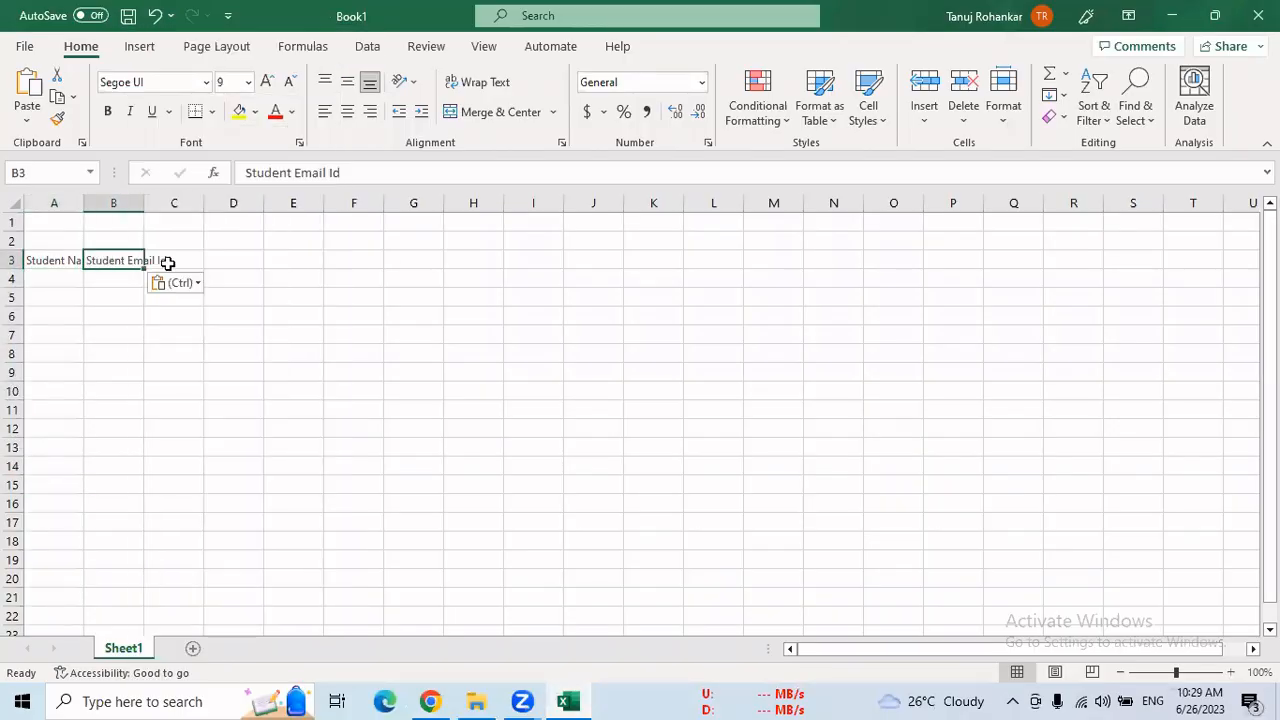
# Copy the "Degree" field label from the Salesforce form into cell C3 of the Excel sheet
pyautogui.click(427, 700)
pyautogui.moveTo(300, 400); pyautogui.dragTo(258, 397)
pyautogui.rightClick(262, 395)
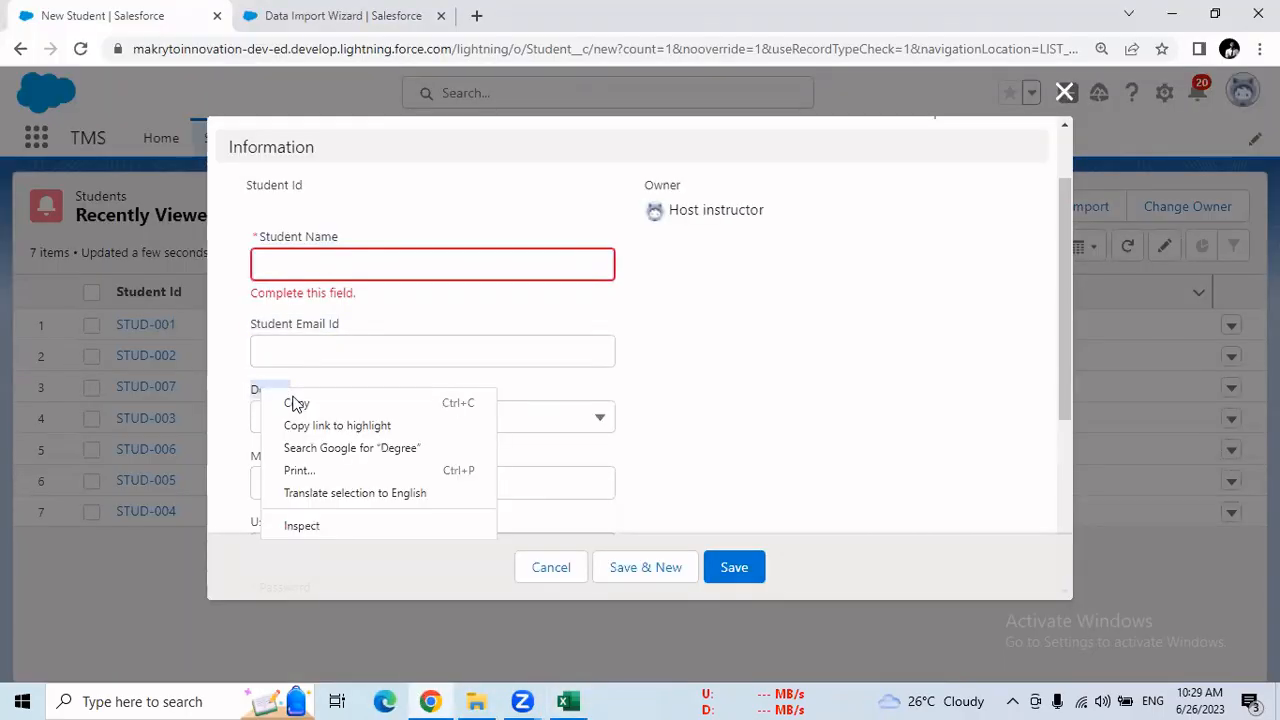
pyautogui.click(298, 403)
pyautogui.click(568, 700)
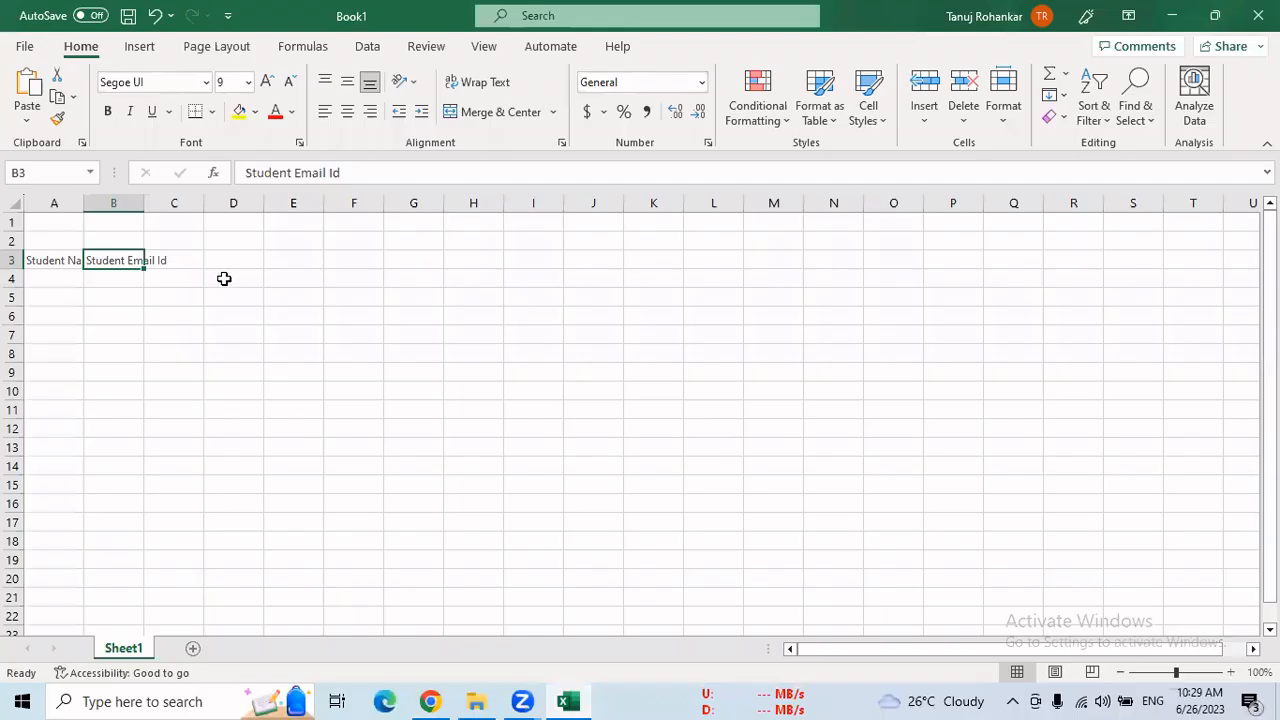
pyautogui.click(185, 265)
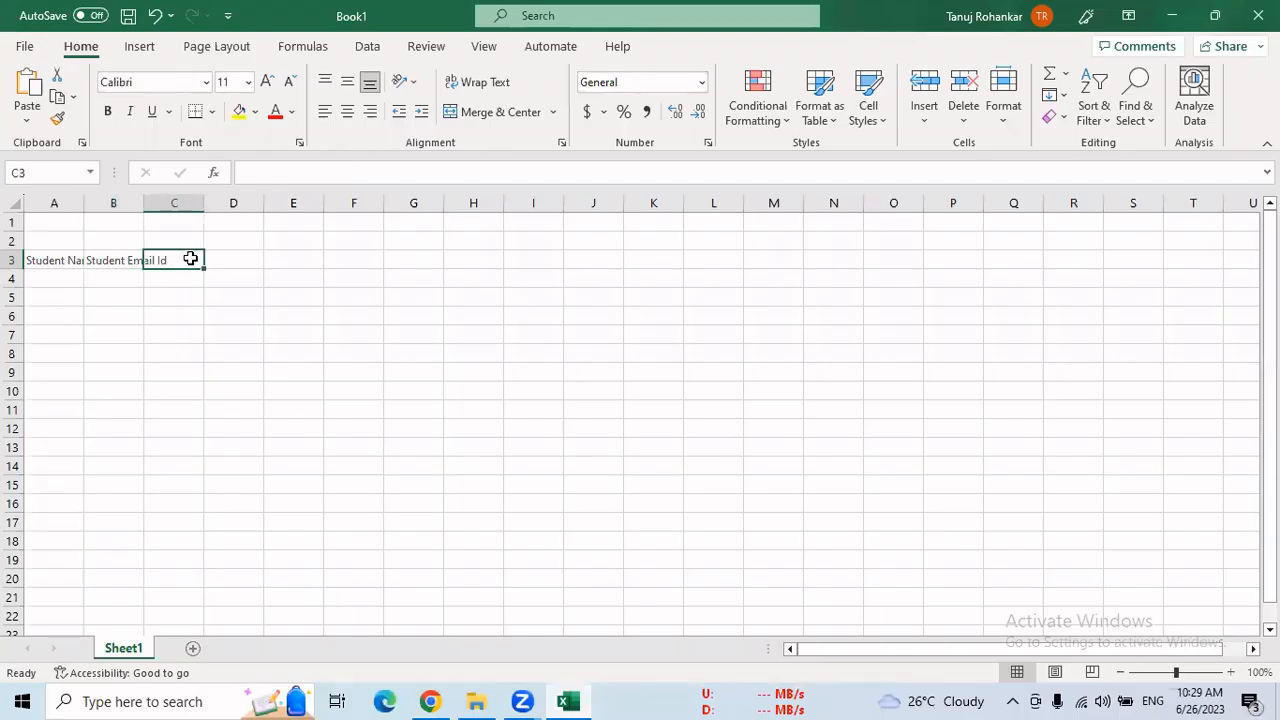
pyautogui.rightClick(190, 259)
pyautogui.click(237, 217)
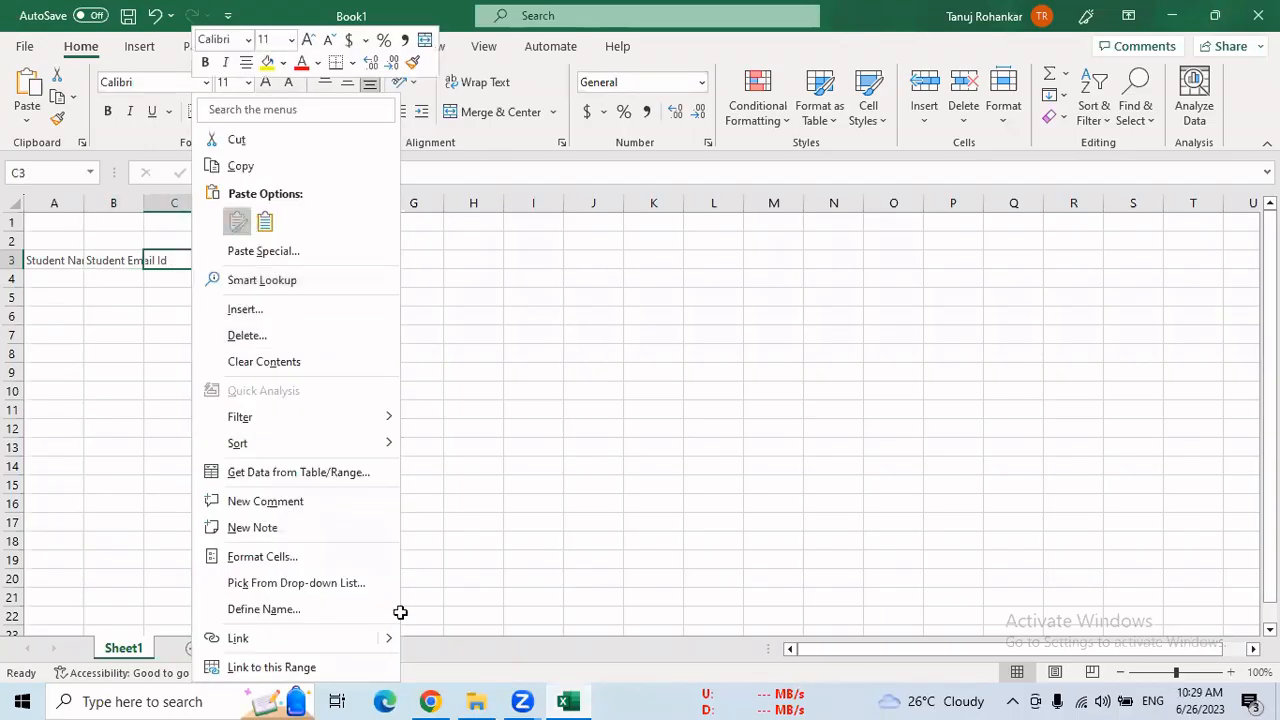
# Copy the "Mobile No" field label from the Salesforce form into cell D3 of the Excel sheet
pyautogui.click(445, 700)
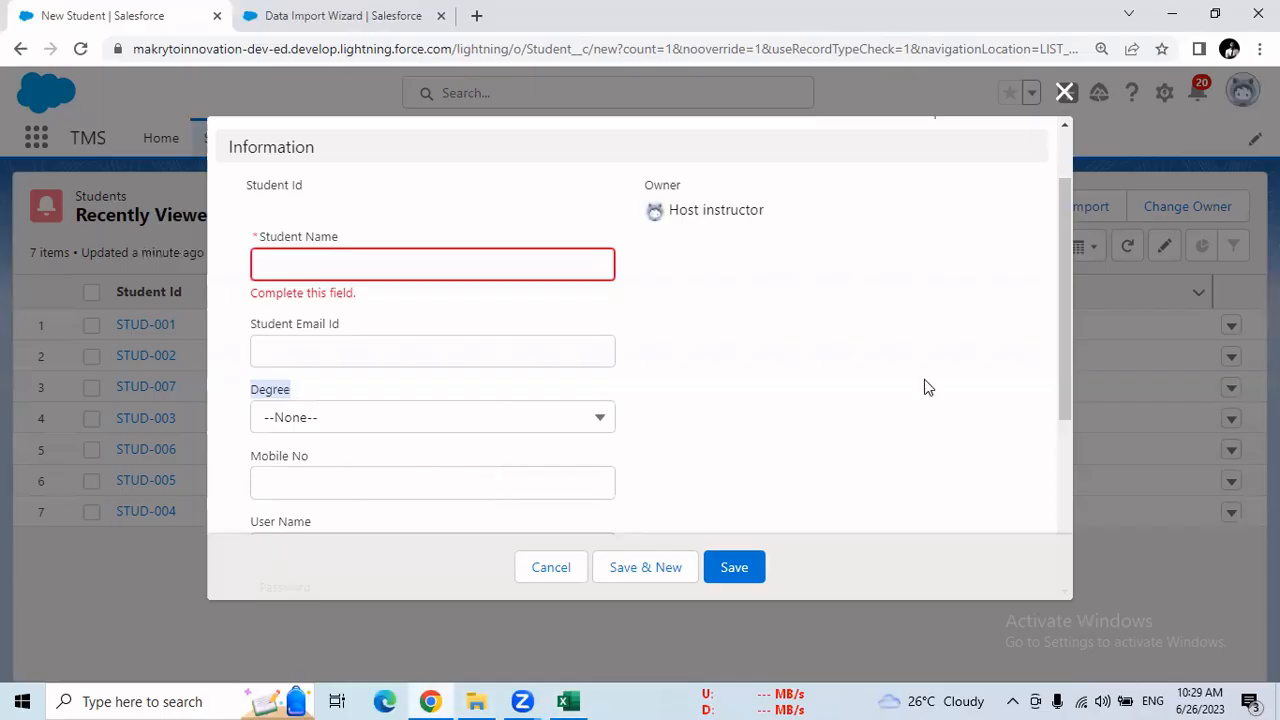
pyautogui.moveTo(1063, 349); pyautogui.dragTo(1065, 435)
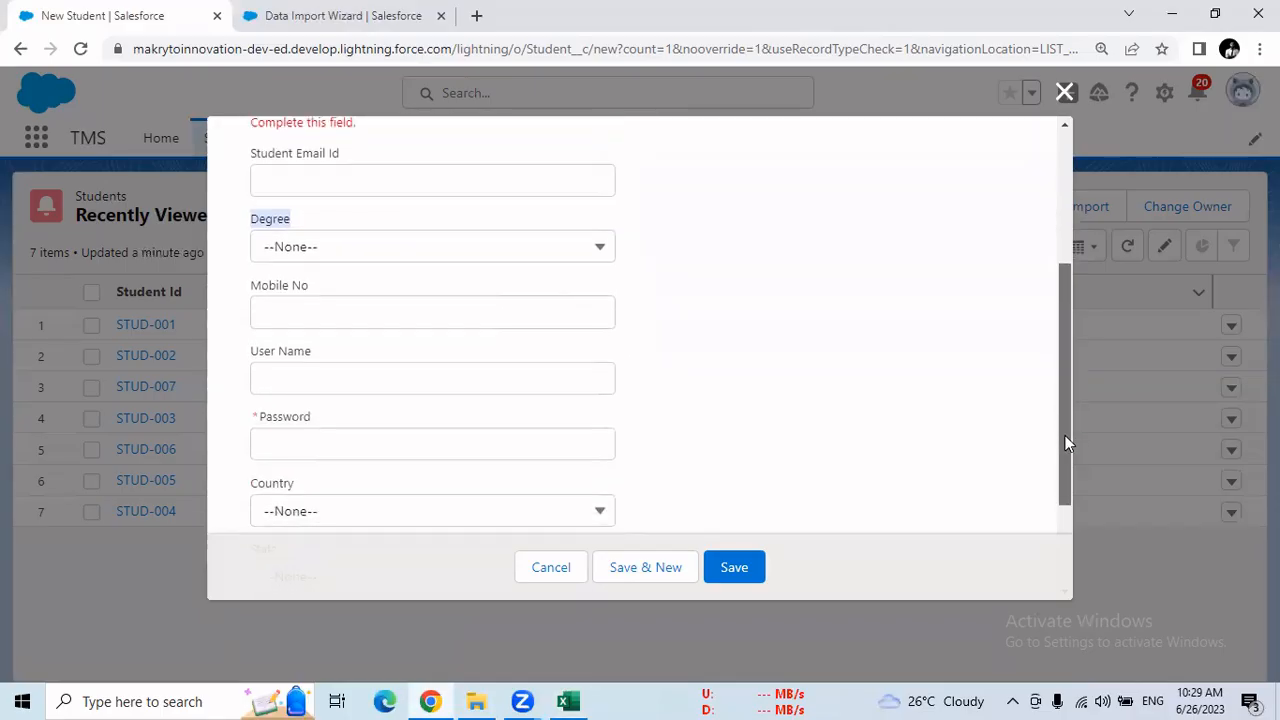
pyautogui.click(283, 290)
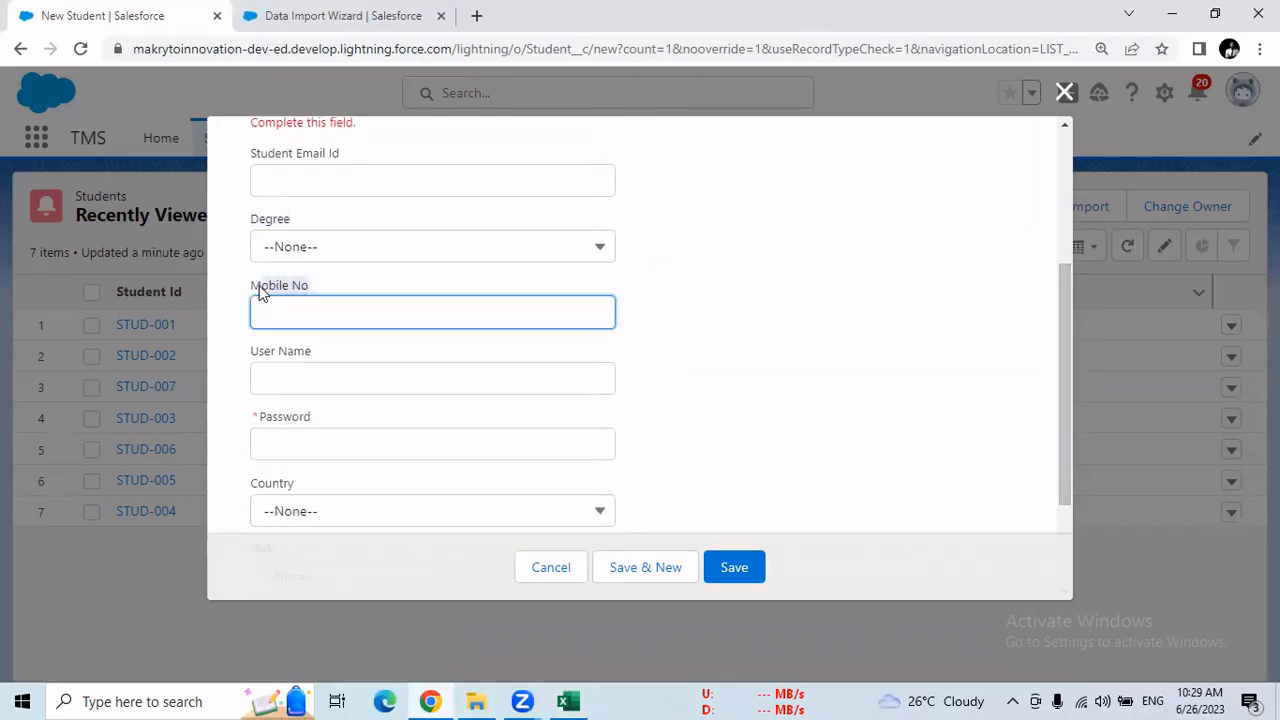
pyautogui.rightClick(266, 287)
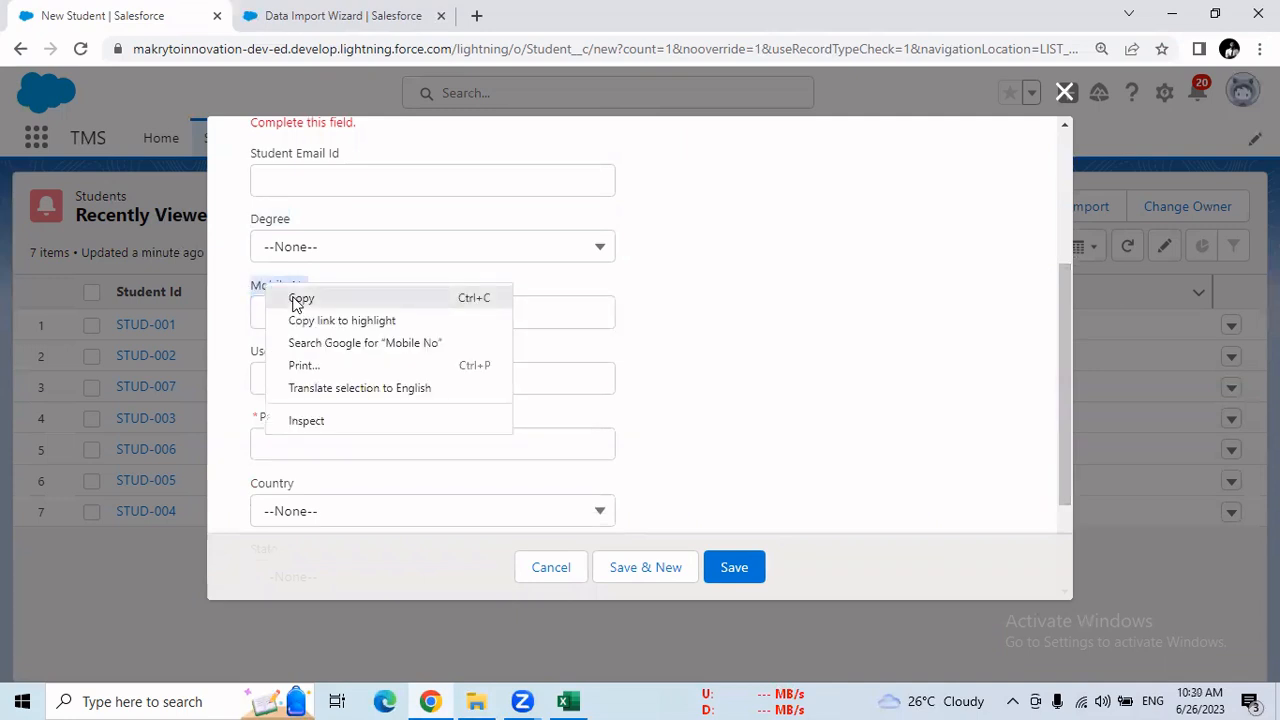
pyautogui.click(300, 298)
pyautogui.click(568, 701)
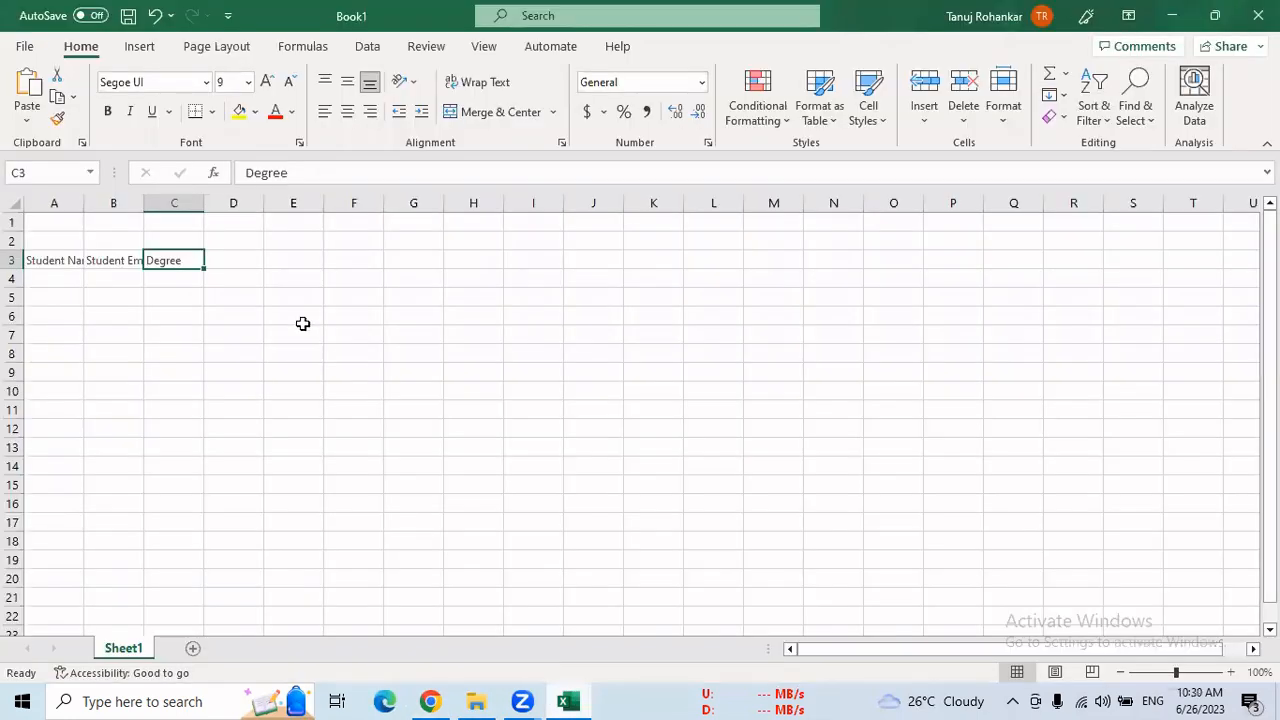
pyautogui.click(237, 268)
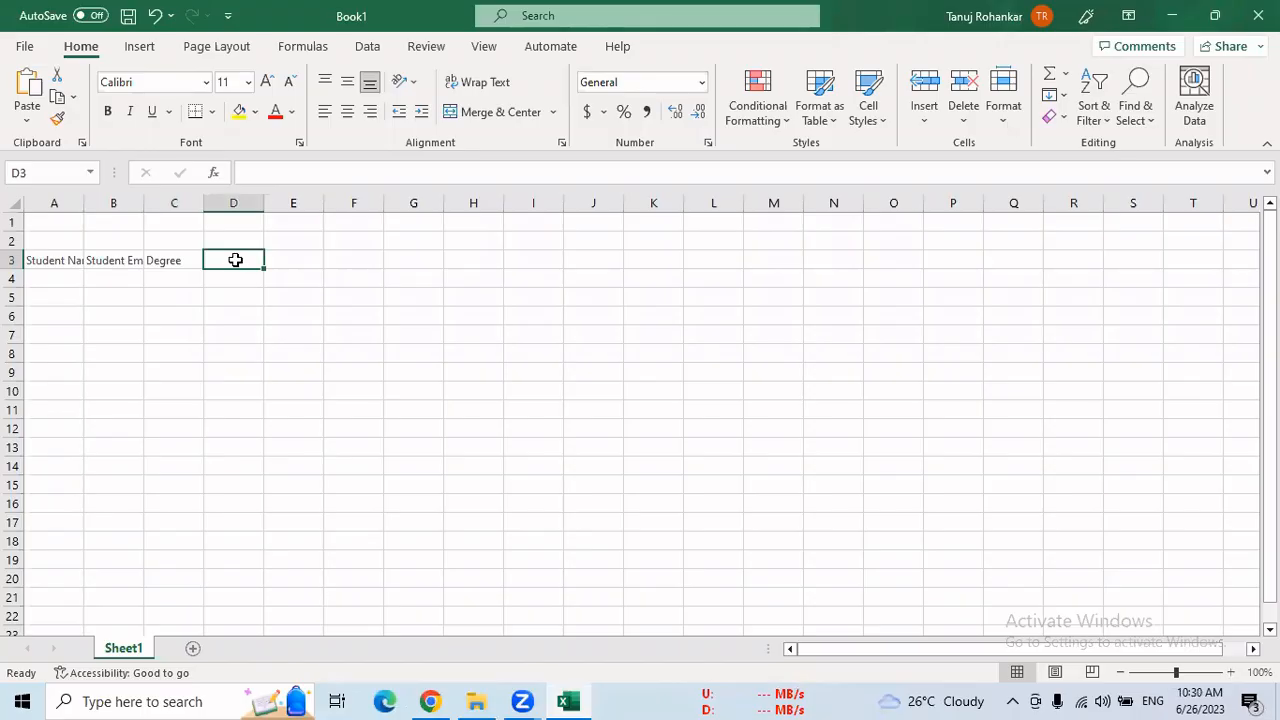
pyautogui.rightClick(238, 260)
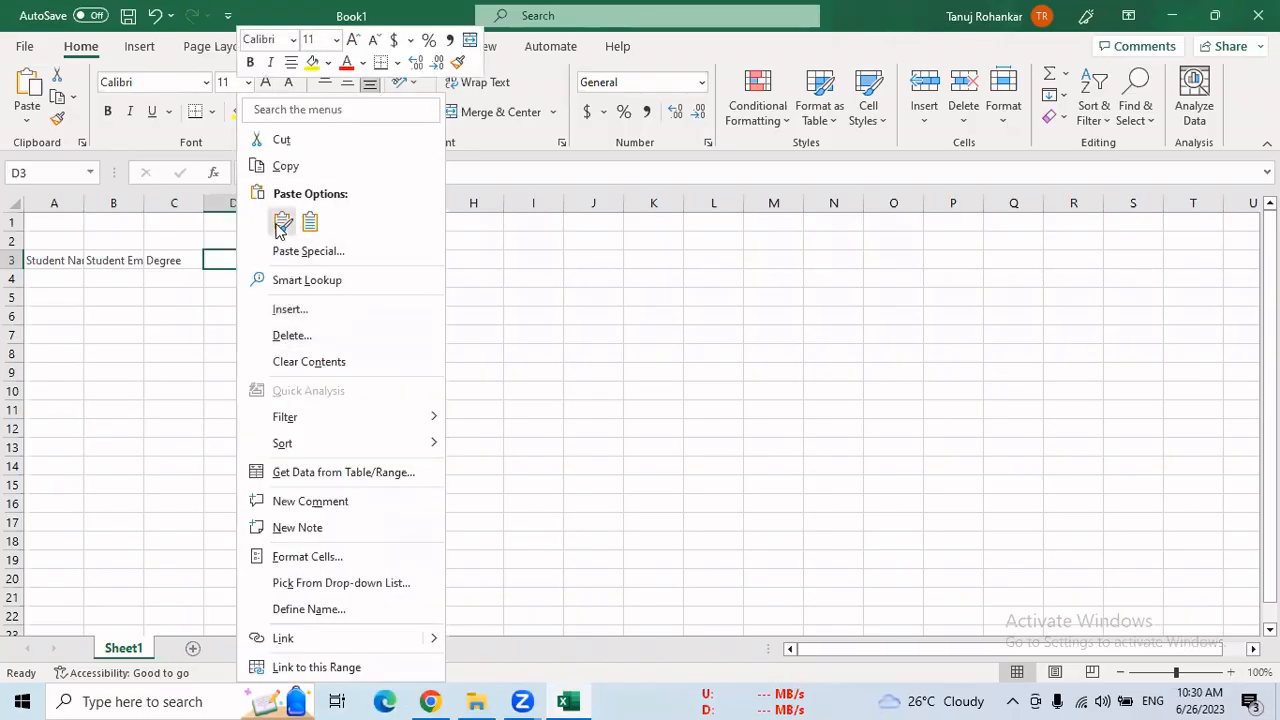
pyautogui.click(282, 223)
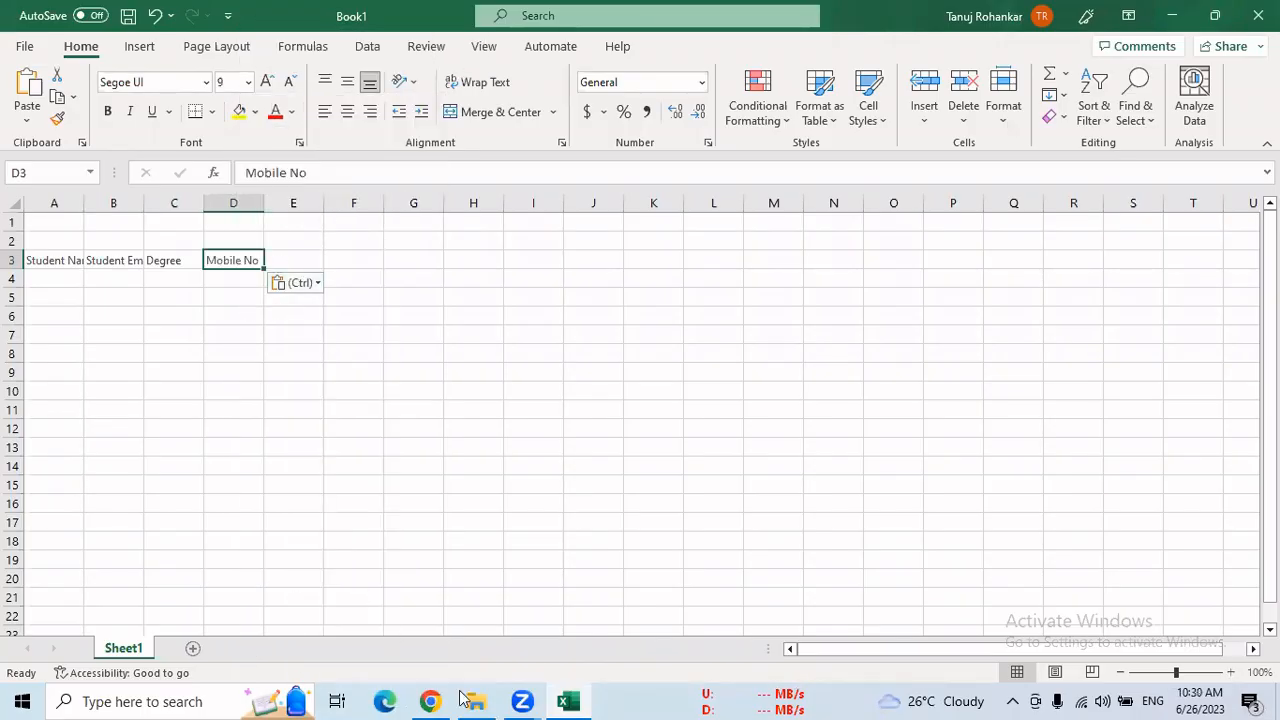
# Copy the "User Name" field label from the New Student form in Salesforce
pyautogui.click(430, 701)
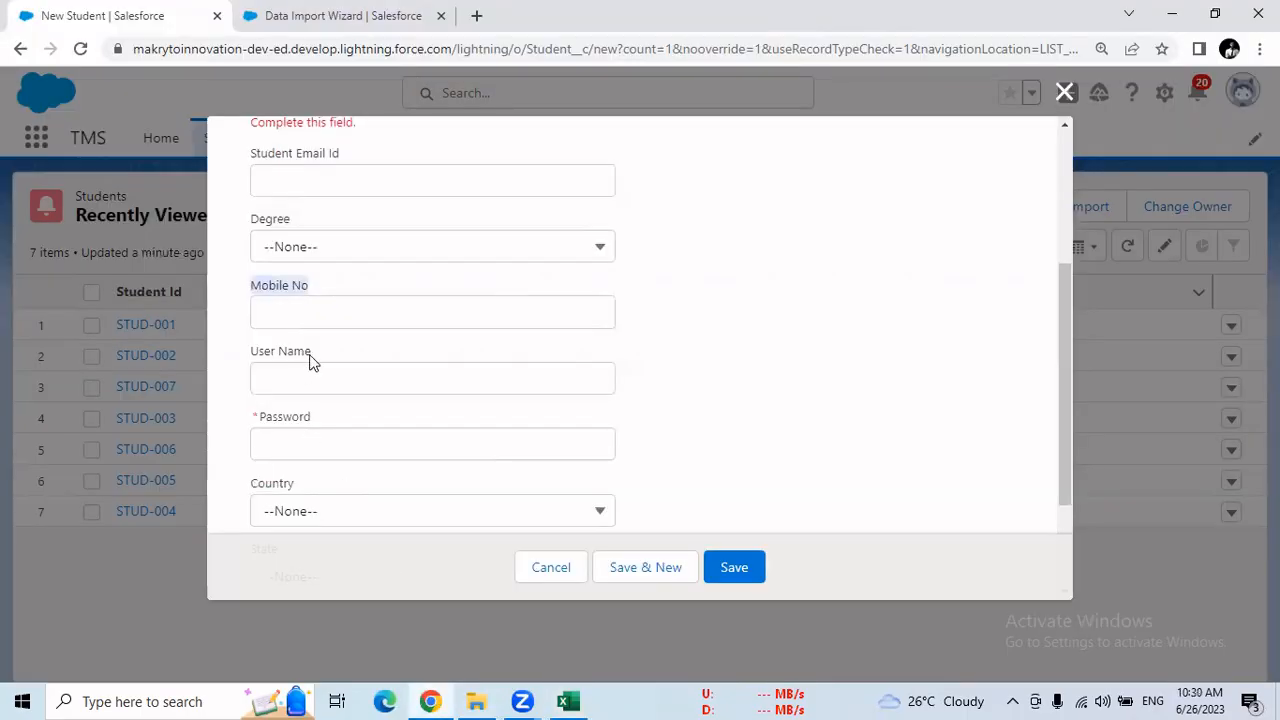
pyautogui.moveTo(310, 355); pyautogui.dragTo(262, 357)
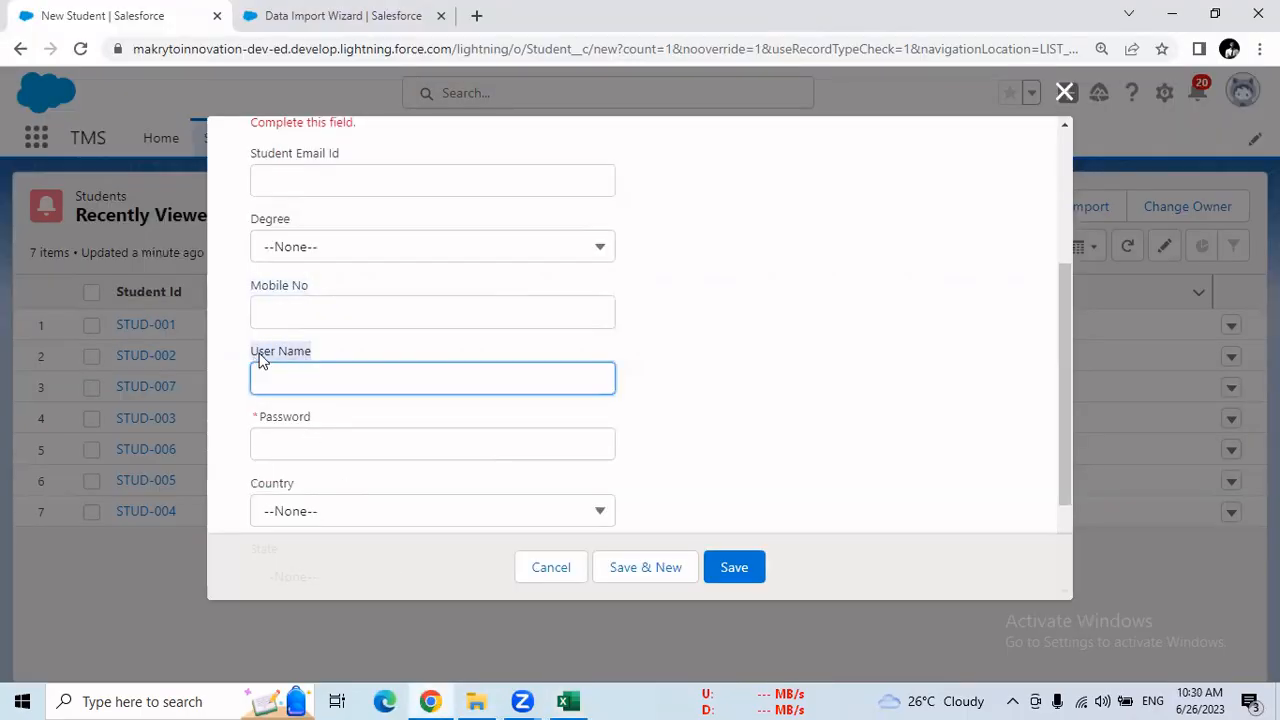
pyautogui.rightClick(298, 352)
pyautogui.click(306, 366)
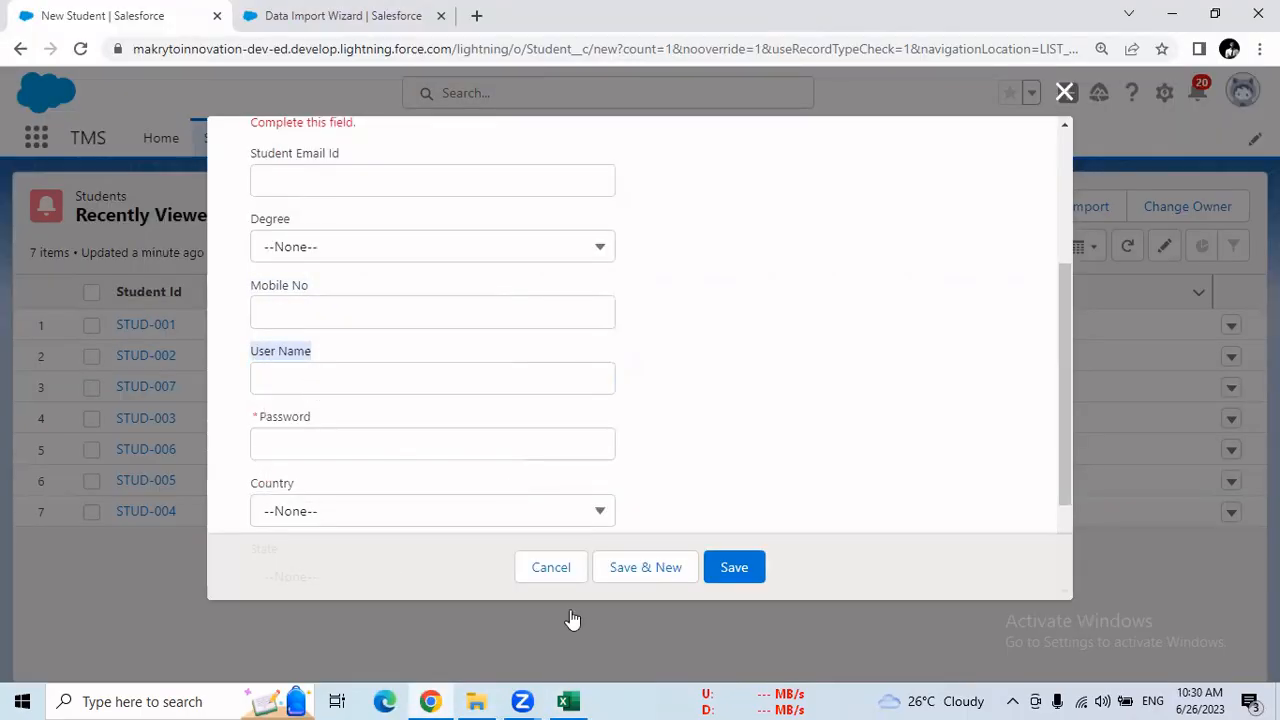
pyautogui.click(567, 701)
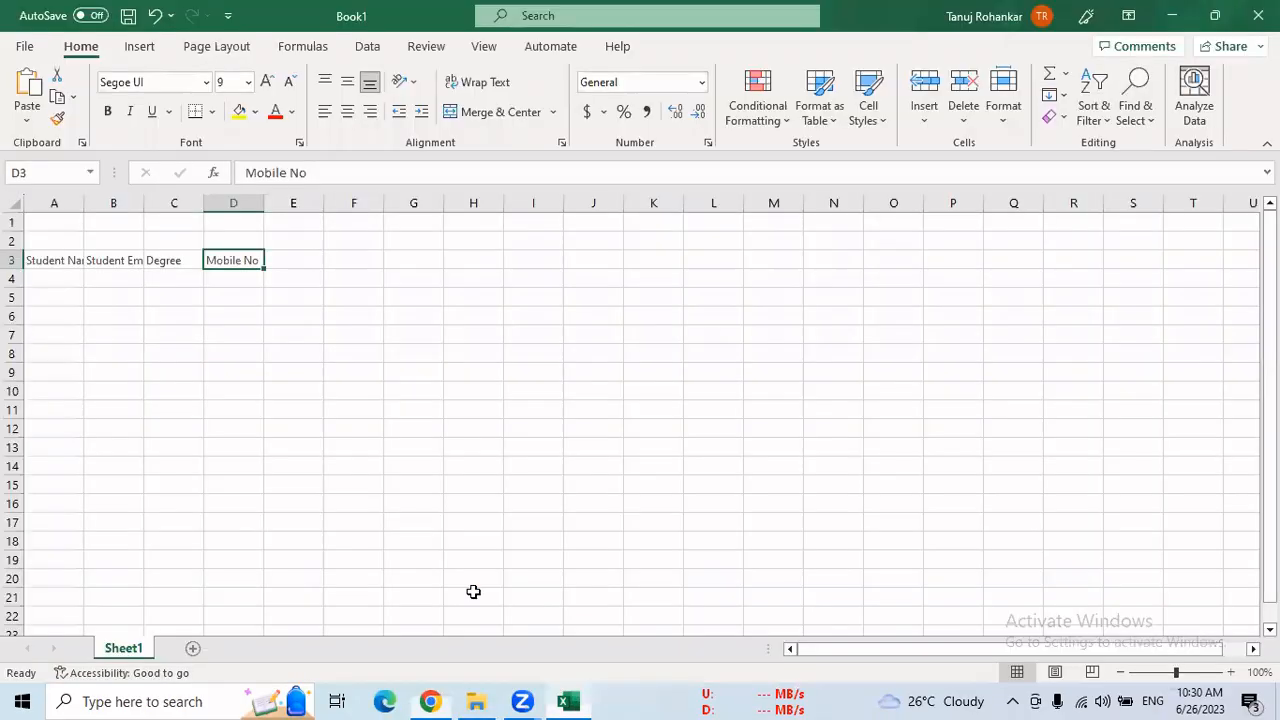
pyautogui.click(284, 258)
pyautogui.rightClick(284, 258)
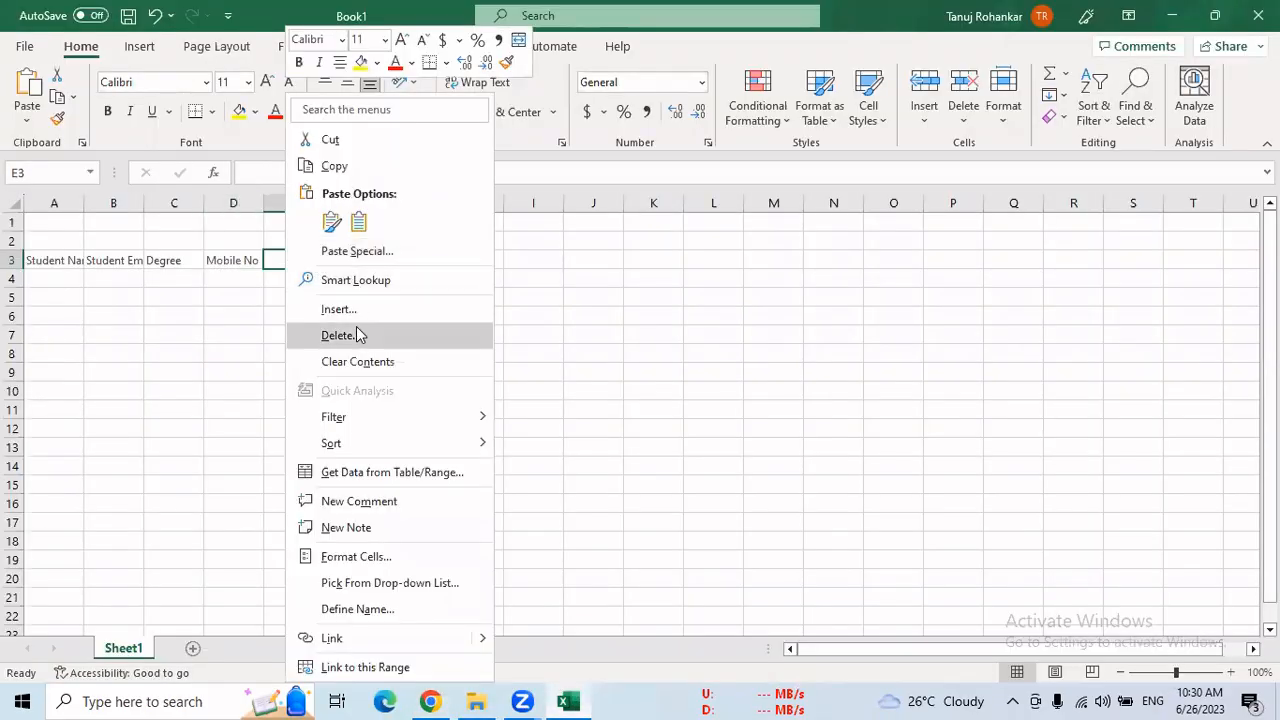
pyautogui.click(334, 165)
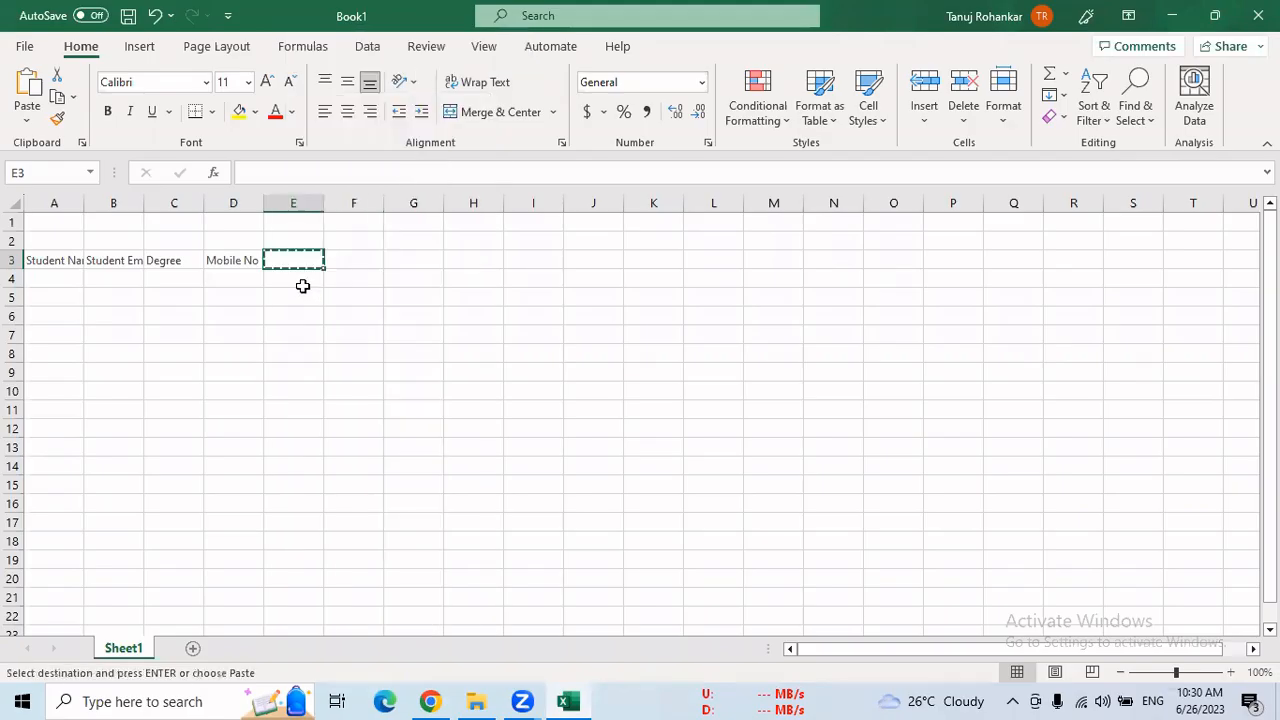
pyautogui.click(430, 700)
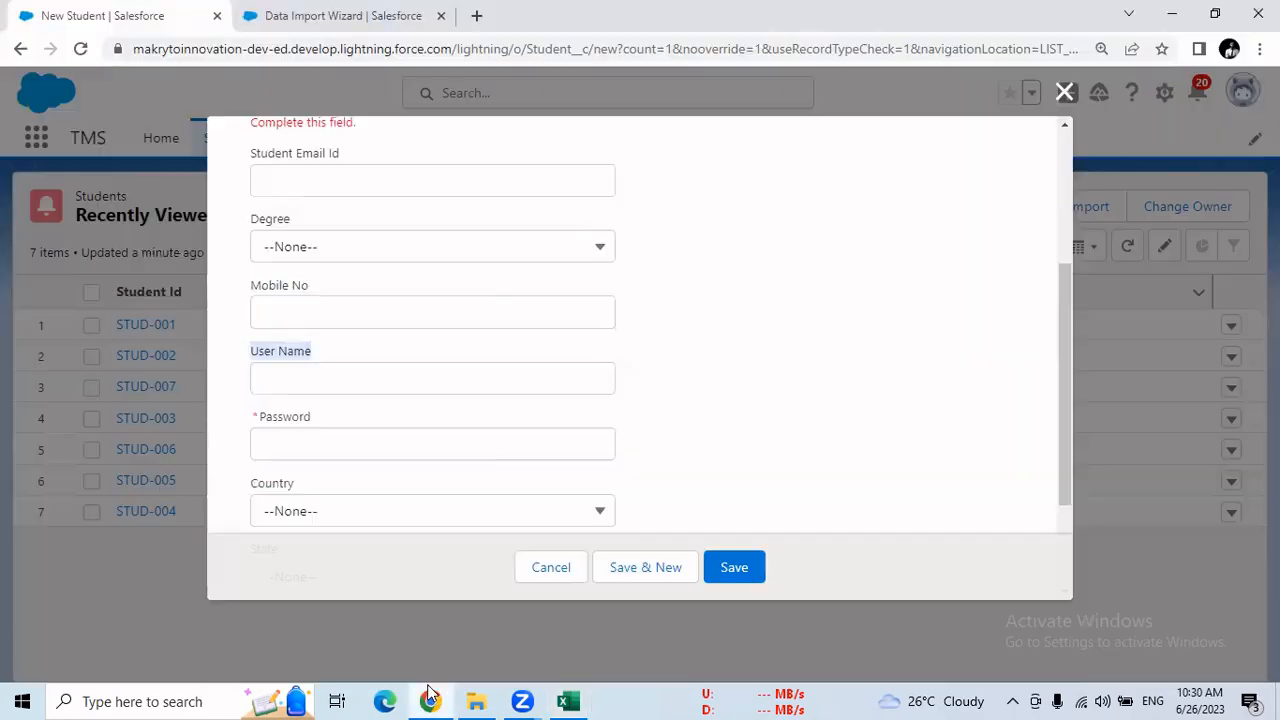
pyautogui.rightClick(289, 353)
pyautogui.click(330, 366)
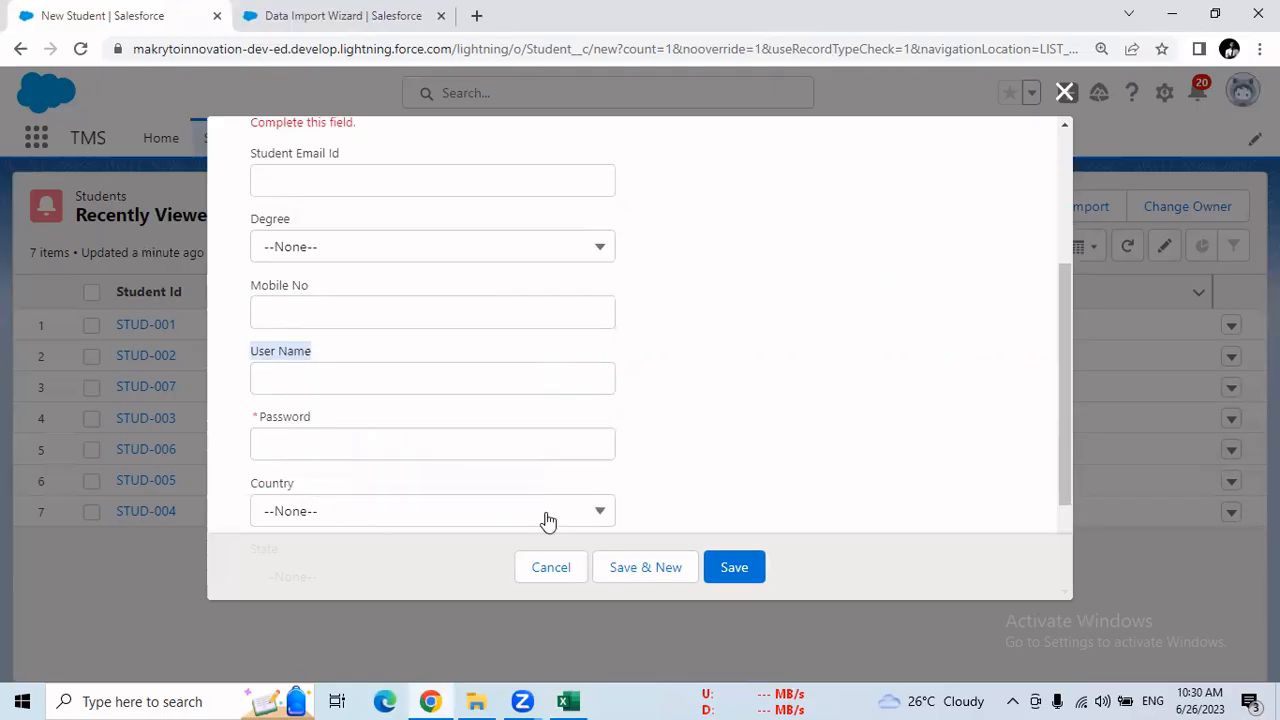
# Switch to the Excel sheet and paste the copied "User Name" label into cell E3
pyautogui.click(569, 700)
pyautogui.rightClick(300, 262)
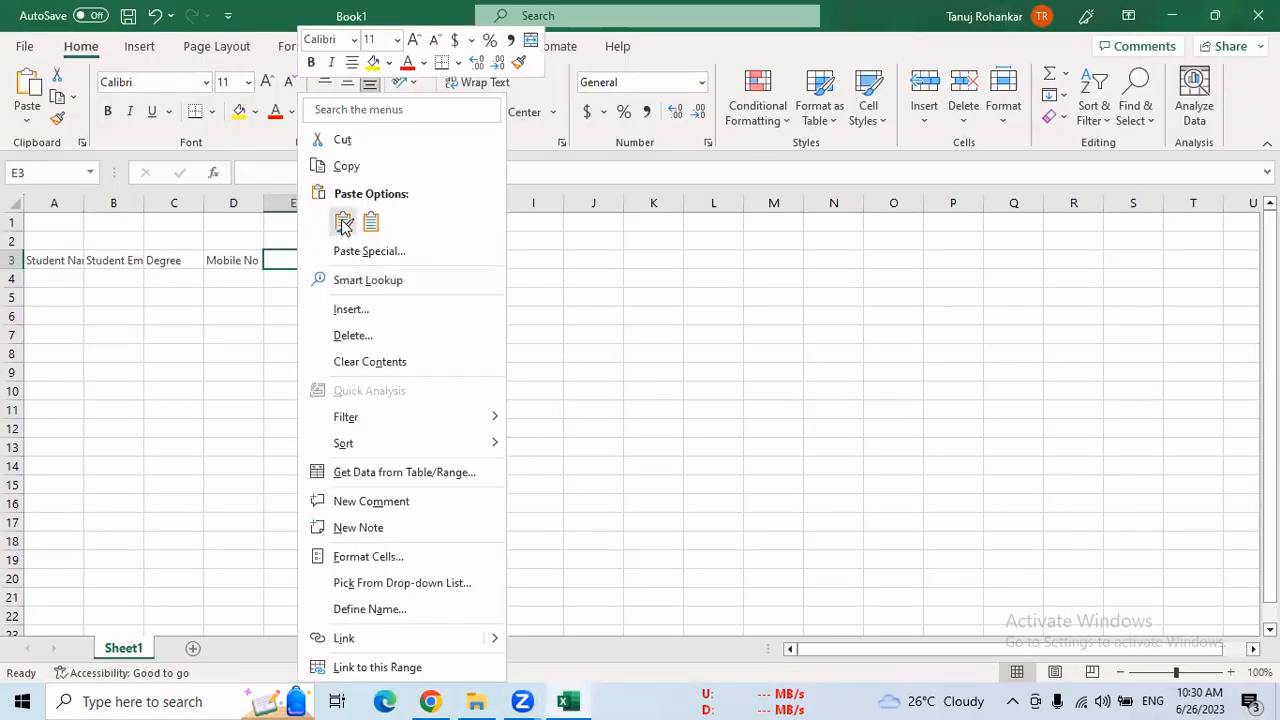
pyautogui.click(340, 224)
# Copy the "Password" field label from the Salesforce form into cell F3 of the Excel sheet
pyautogui.click(430, 700)
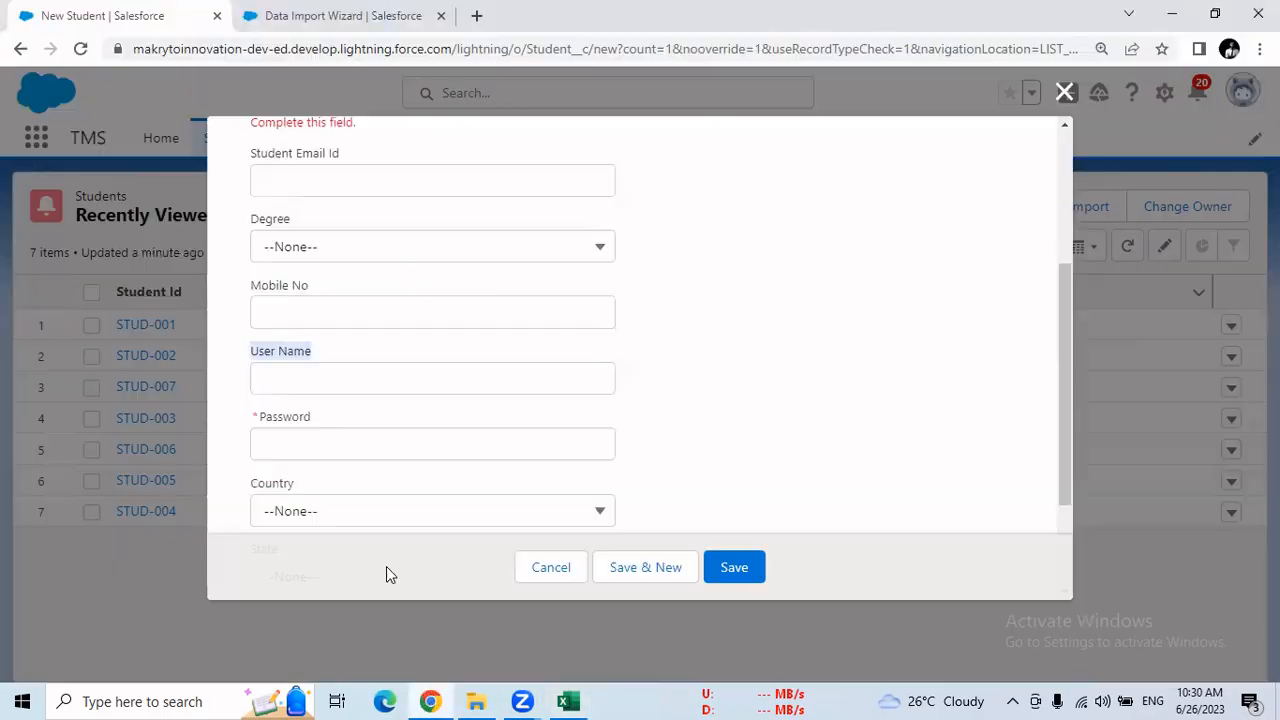
pyautogui.moveTo(315, 420); pyautogui.dragTo(255, 420)
pyautogui.click(312, 419)
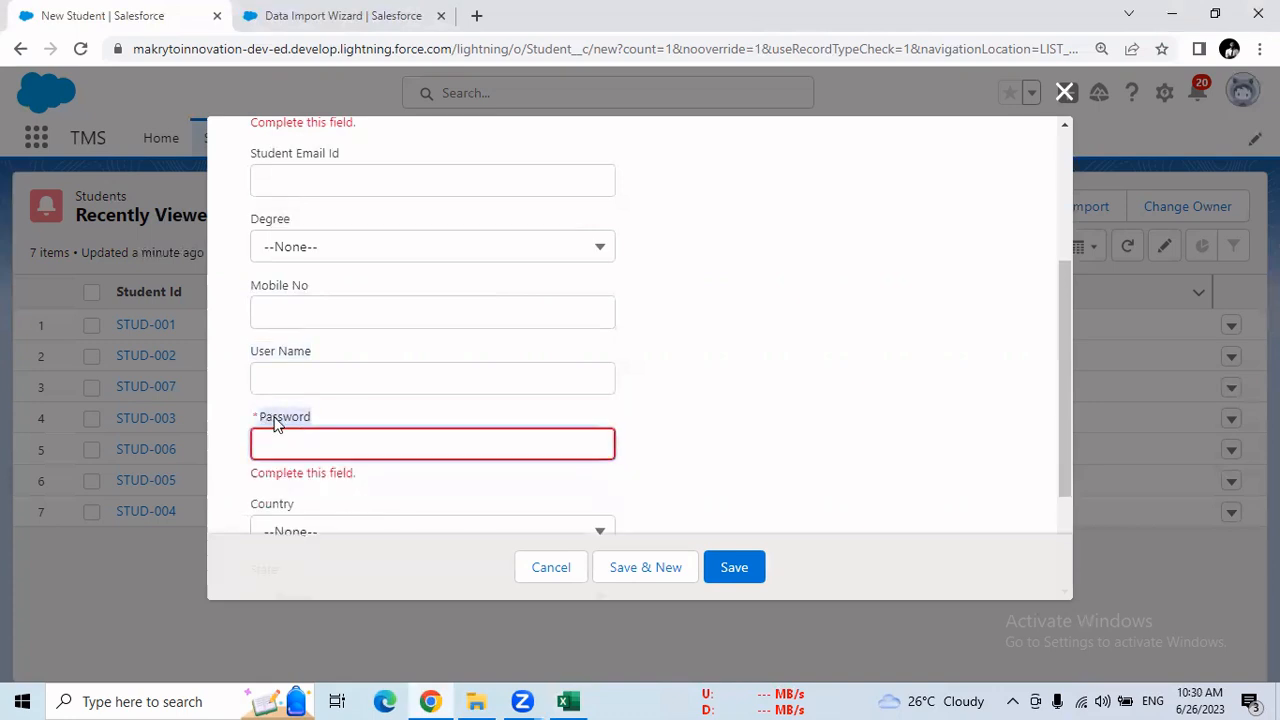
pyautogui.rightClick(275, 420)
pyautogui.click(308, 431)
pyautogui.click(568, 701)
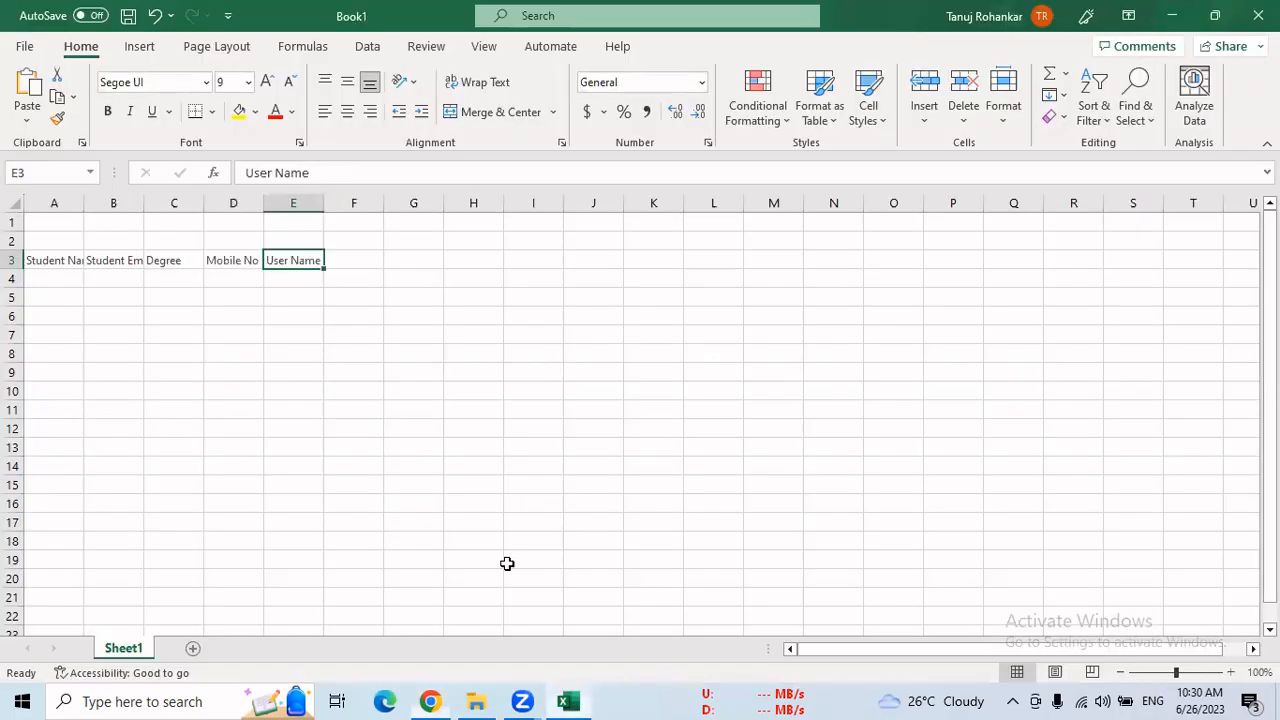
pyautogui.click(353, 266)
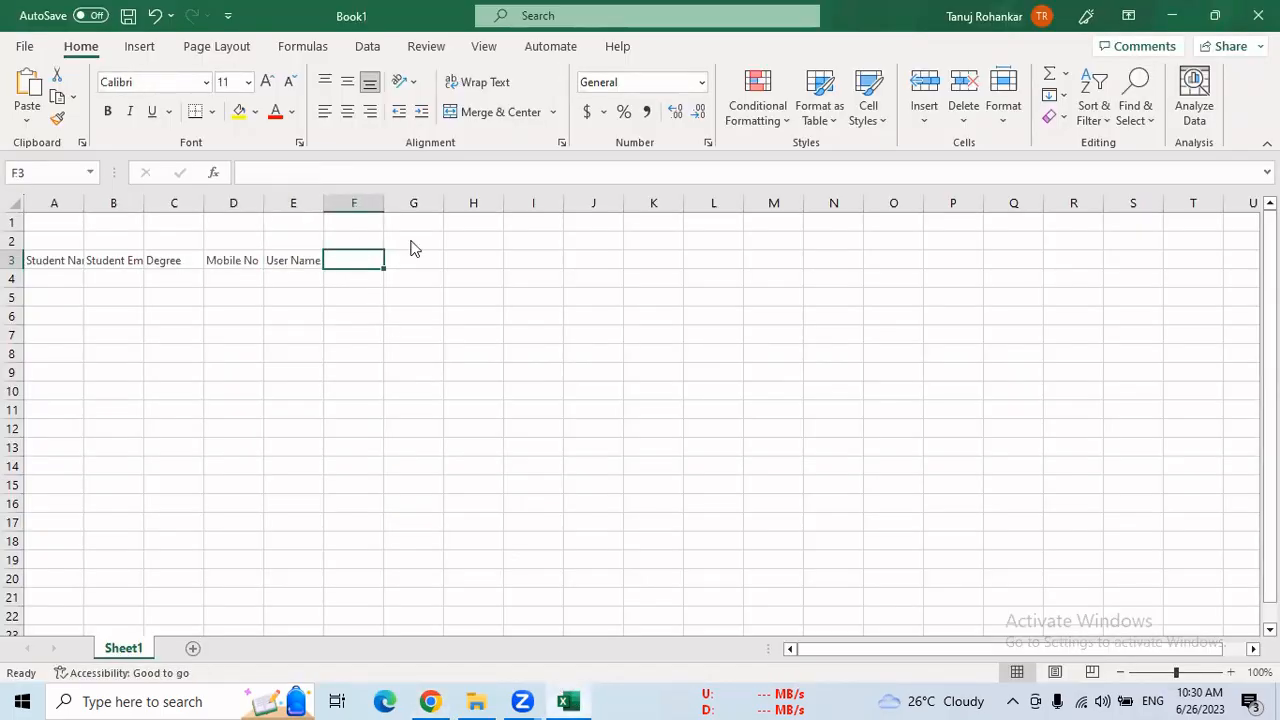
pyautogui.rightClick(362, 258)
pyautogui.click(400, 220)
# Copy the "Country" field label from the Salesforce form into cell G3 of the Excel sheet
pyautogui.click(438, 690)
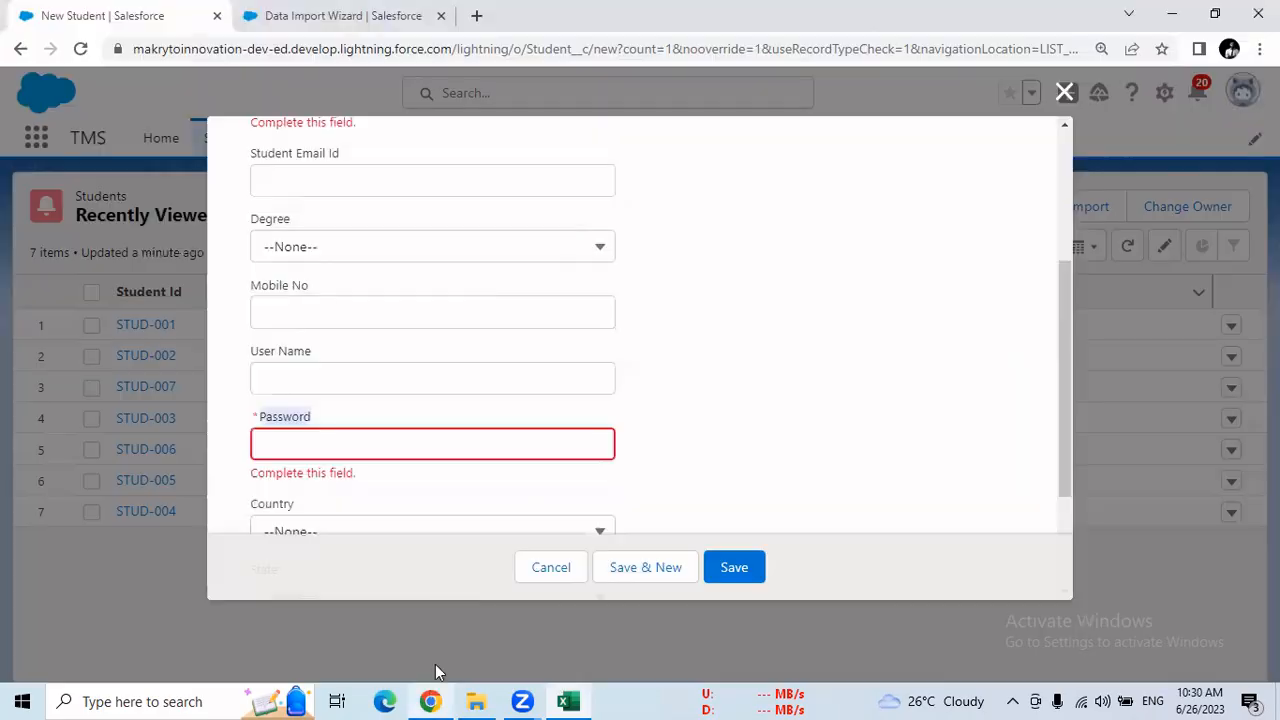
pyautogui.moveTo(1067, 340); pyautogui.dragTo(1072, 433)
pyautogui.moveTo(291, 331); pyautogui.dragTo(259, 330)
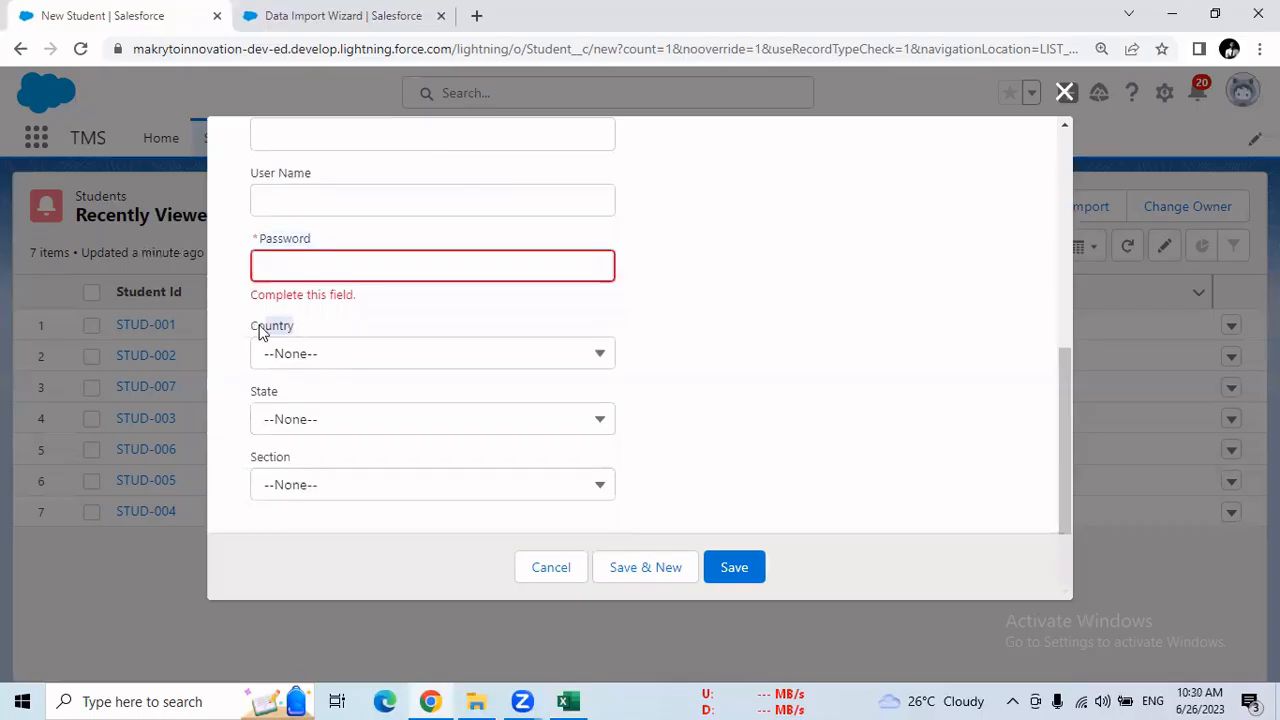
pyautogui.rightClick(257, 334)
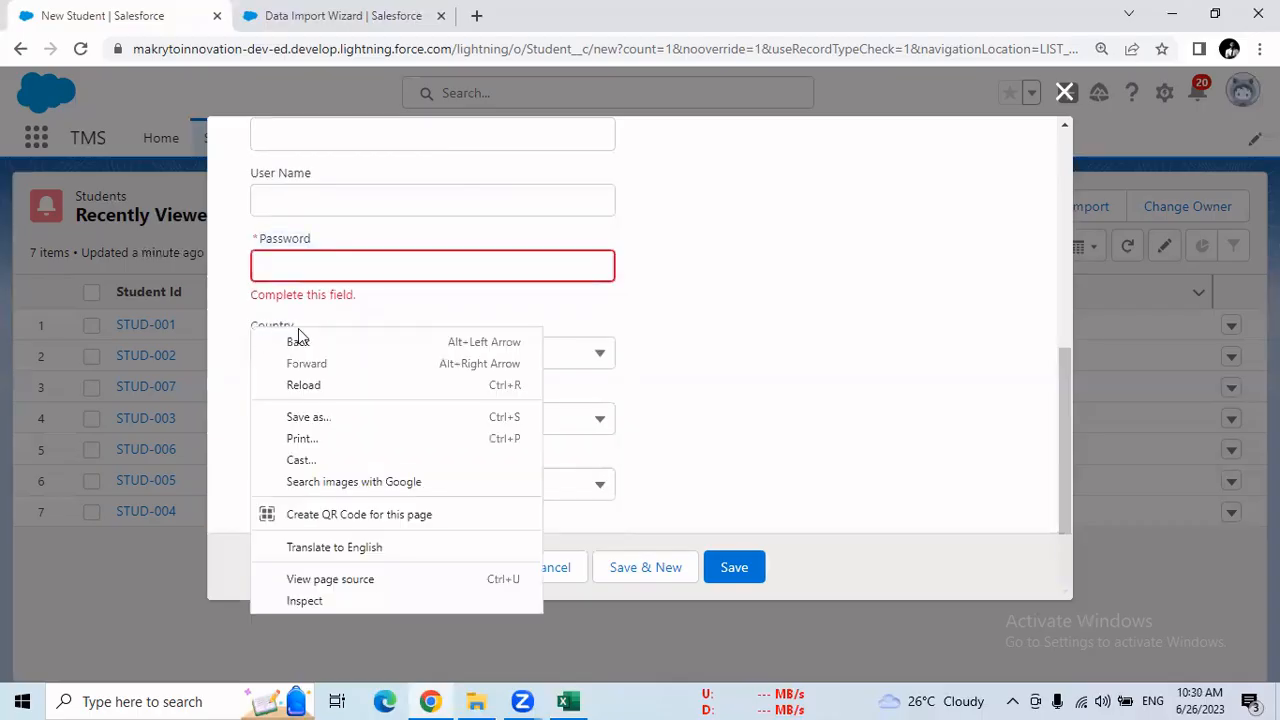
pyautogui.click(303, 324)
pyautogui.moveTo(299, 326); pyautogui.dragTo(268, 324)
pyautogui.rightClick(268, 330)
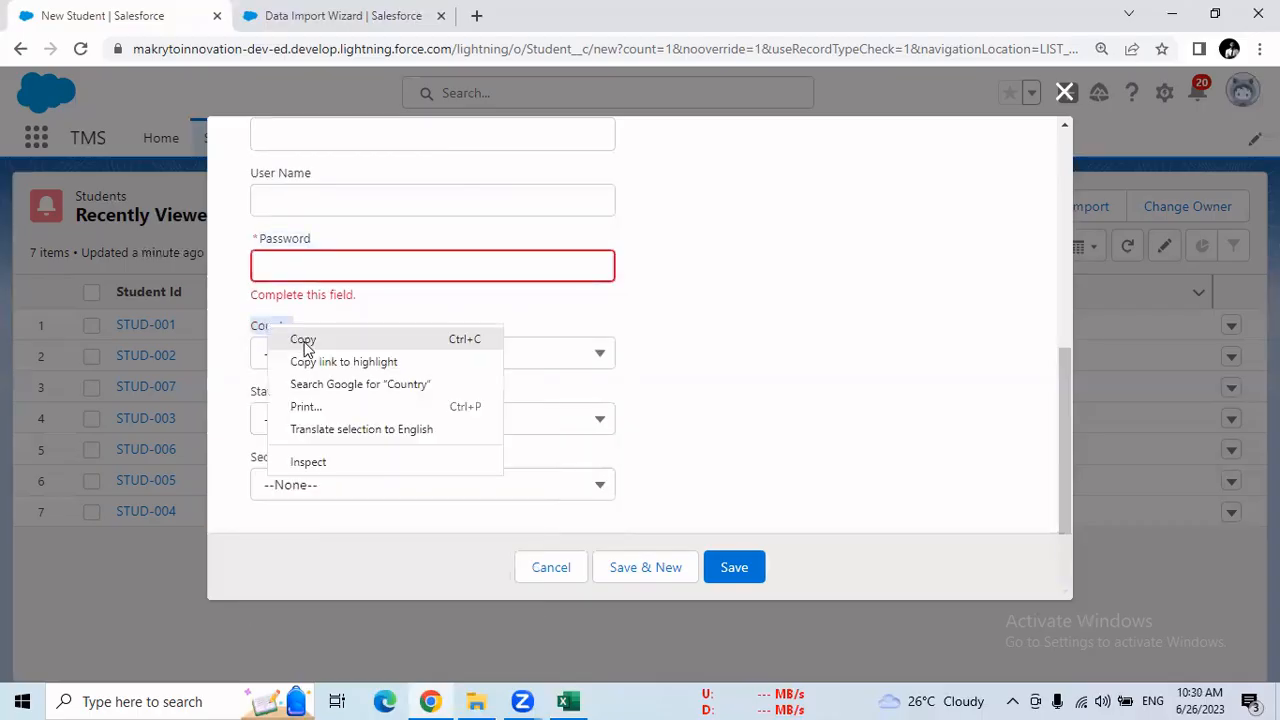
pyautogui.click(303, 341)
pyautogui.click(568, 700)
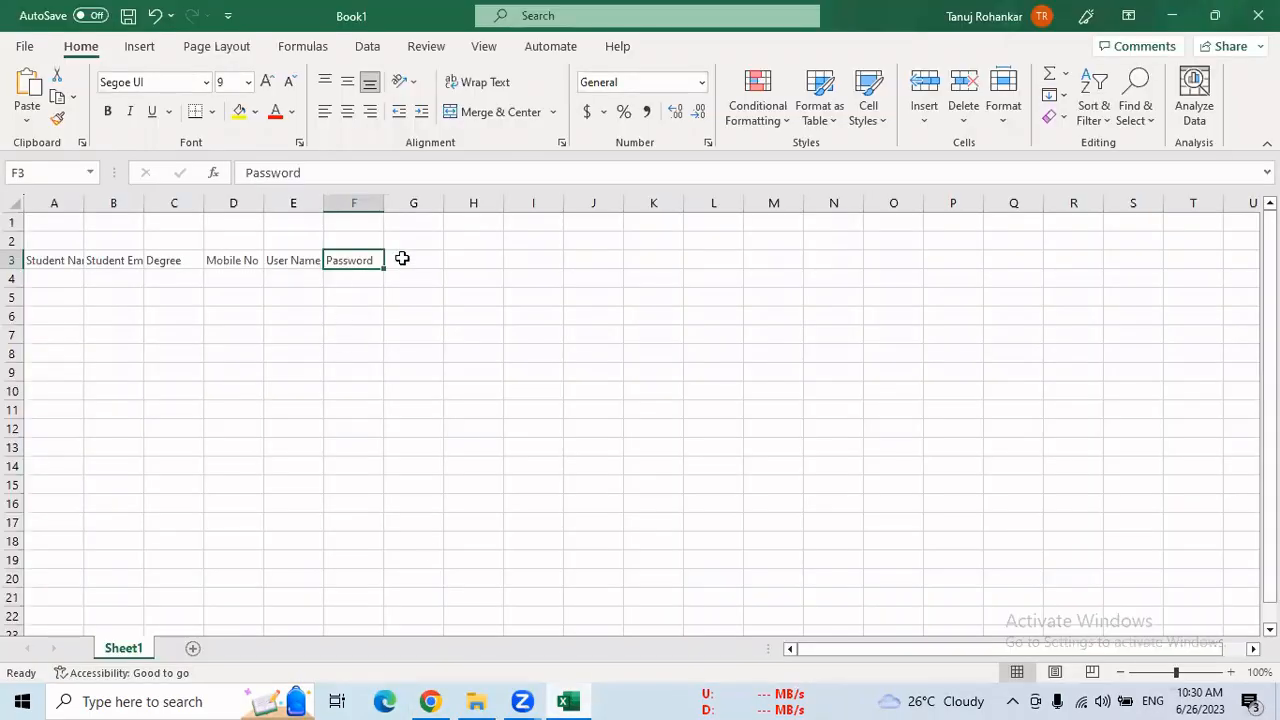
pyautogui.click(402, 258)
pyautogui.rightClick(403, 258)
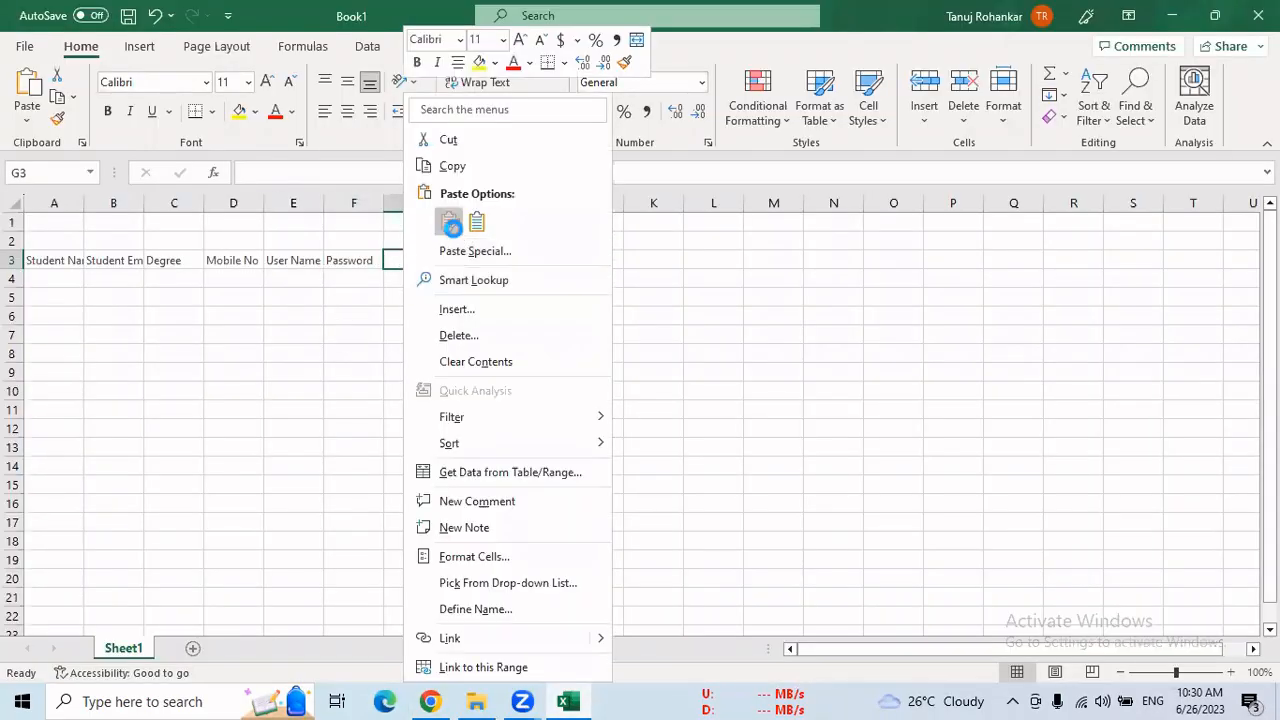
pyautogui.click(449, 222)
# Copy the "State" field label from the Salesforce form into cell H3 of the Excel sheet
pyautogui.click(430, 701)
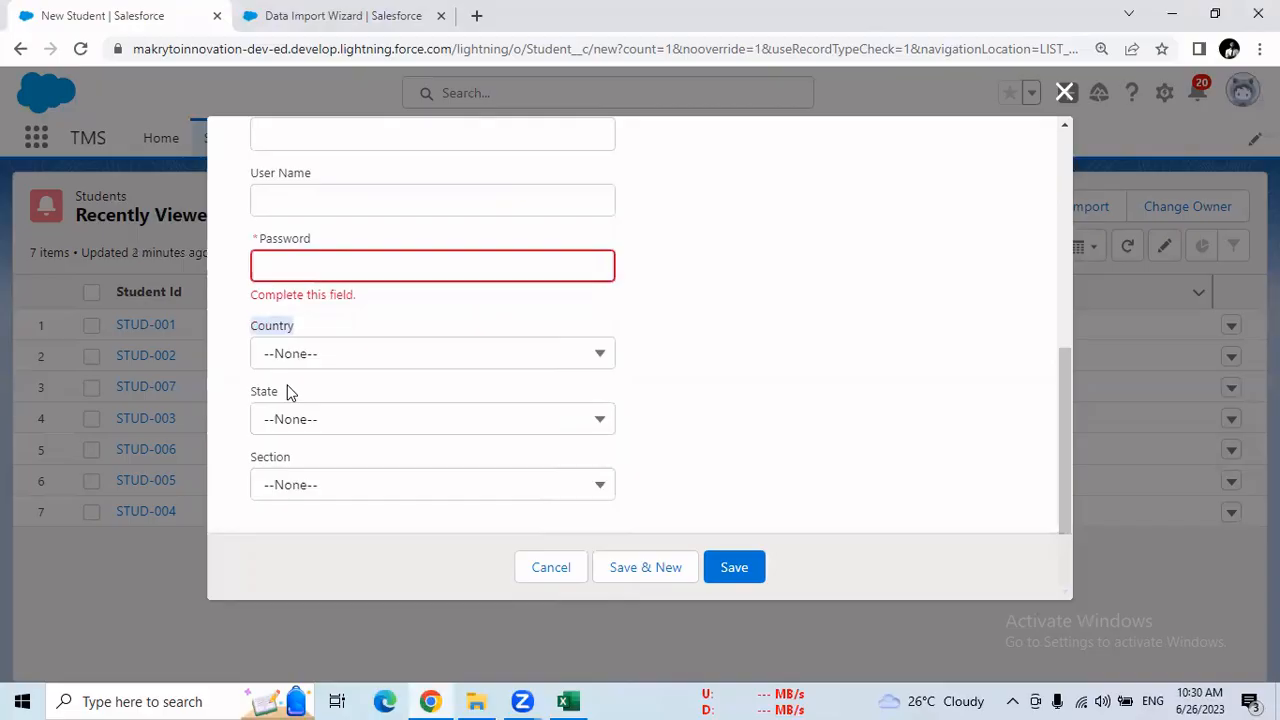
pyautogui.moveTo(278, 397); pyautogui.dragTo(256, 398)
pyautogui.rightClick(251, 390)
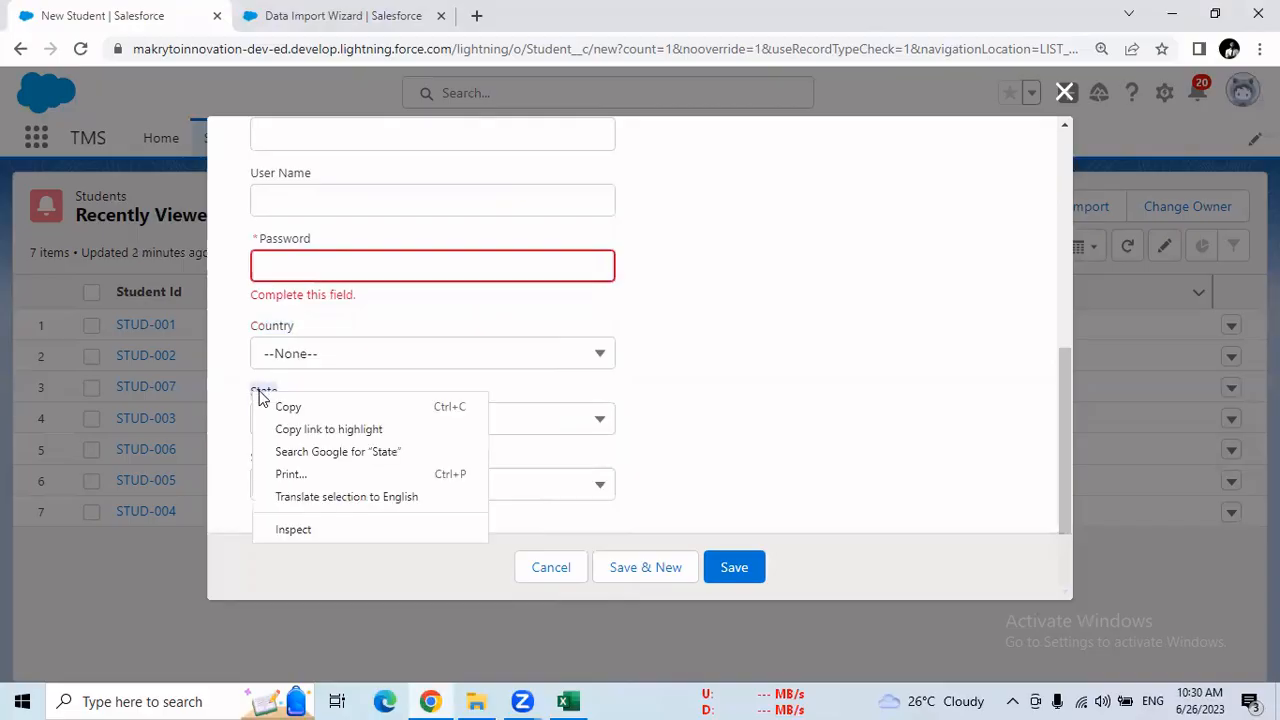
pyautogui.click(283, 408)
pyautogui.click(568, 700)
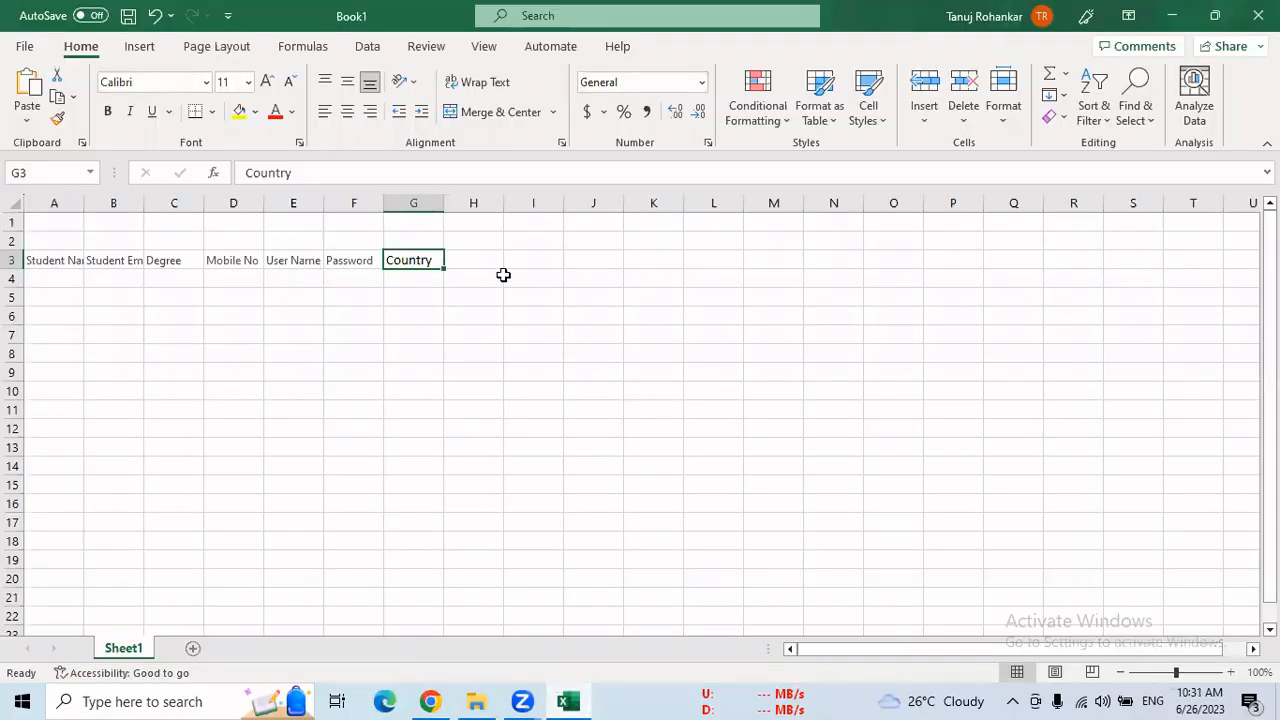
pyautogui.click(489, 263)
pyautogui.rightClick(493, 262)
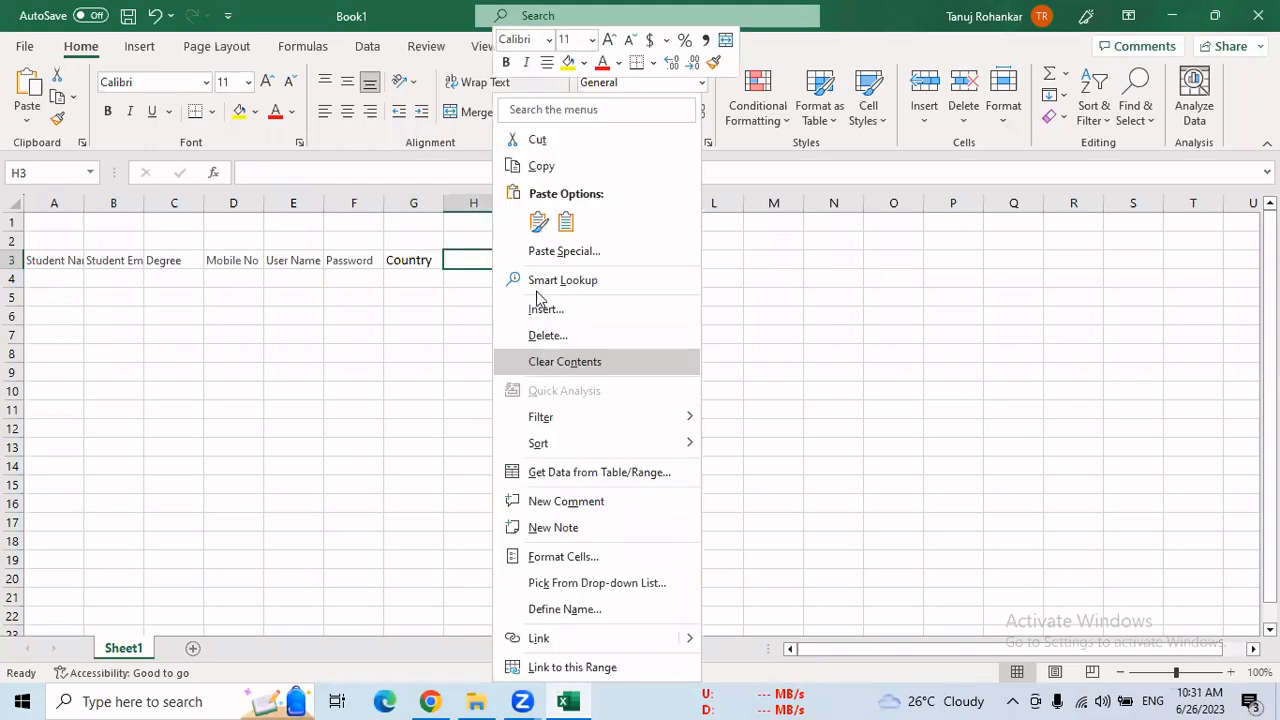
pyautogui.click(538, 221)
# Copy the "Section" field label from the Salesforce form into cell I3 of the Excel sheet
pyautogui.click(430, 700)
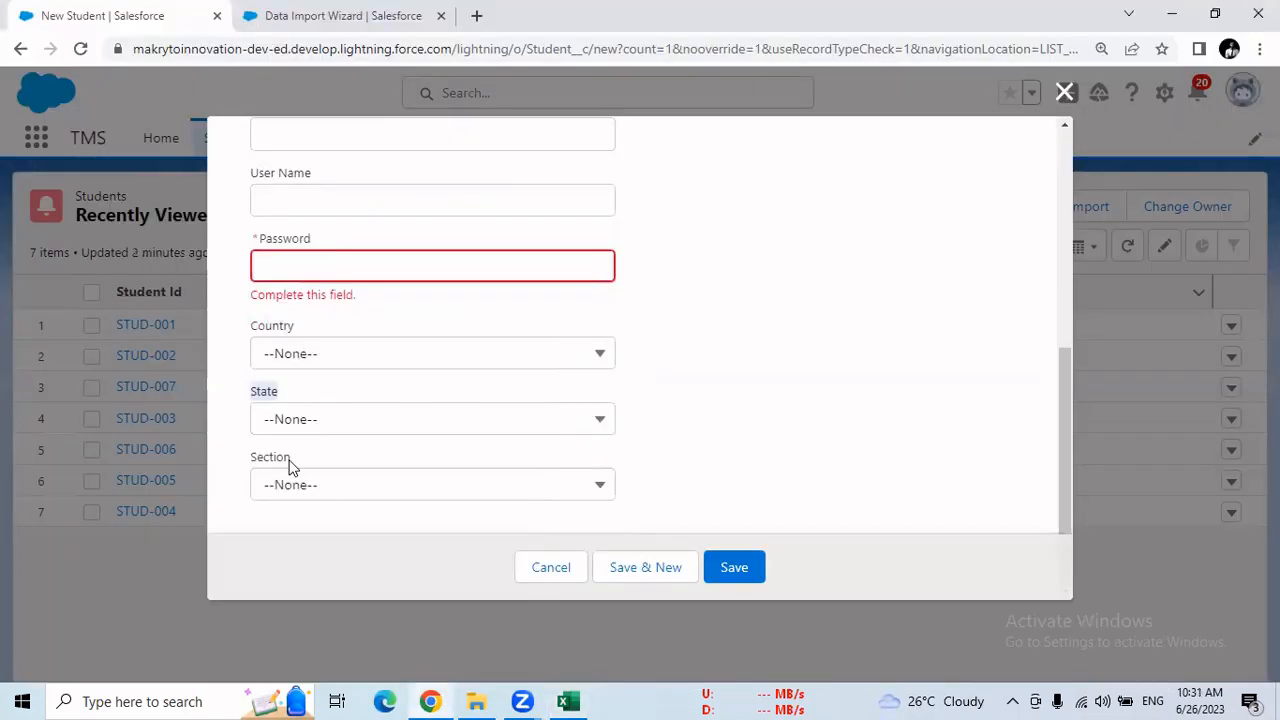
pyautogui.click(289, 480)
pyautogui.click(292, 472)
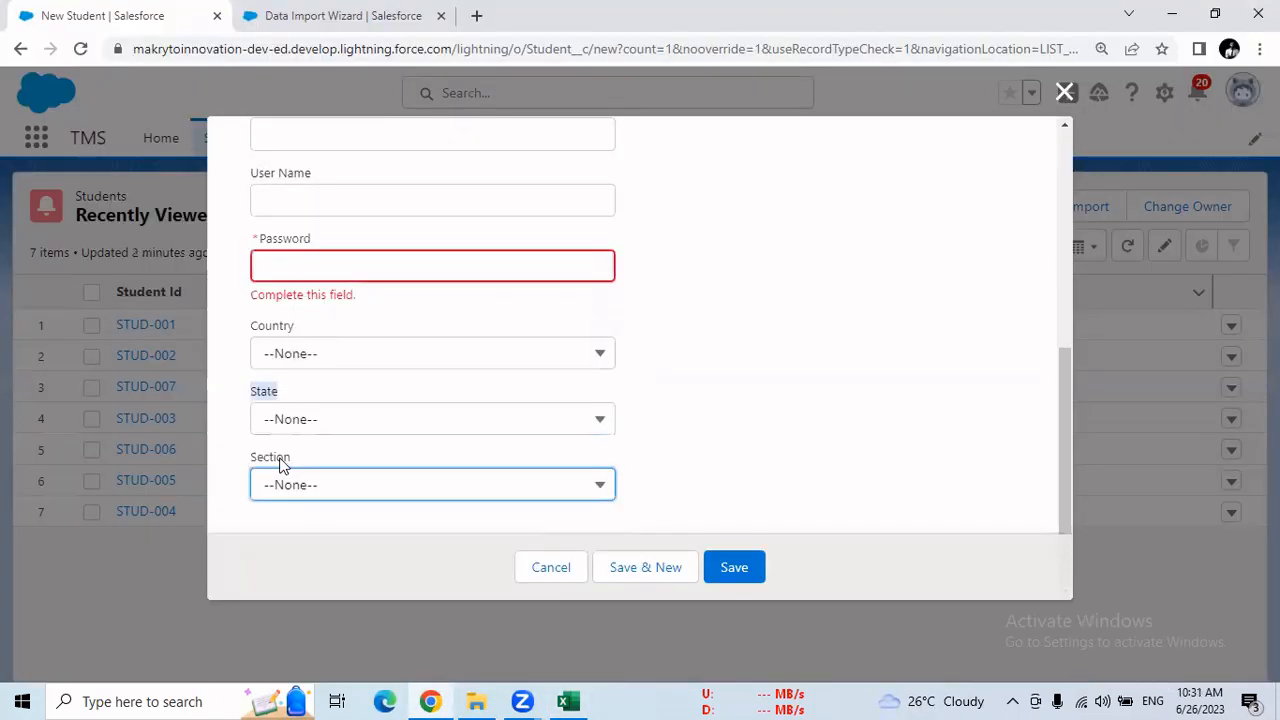
pyautogui.doubleClick(282, 460)
pyautogui.rightClick(252, 460)
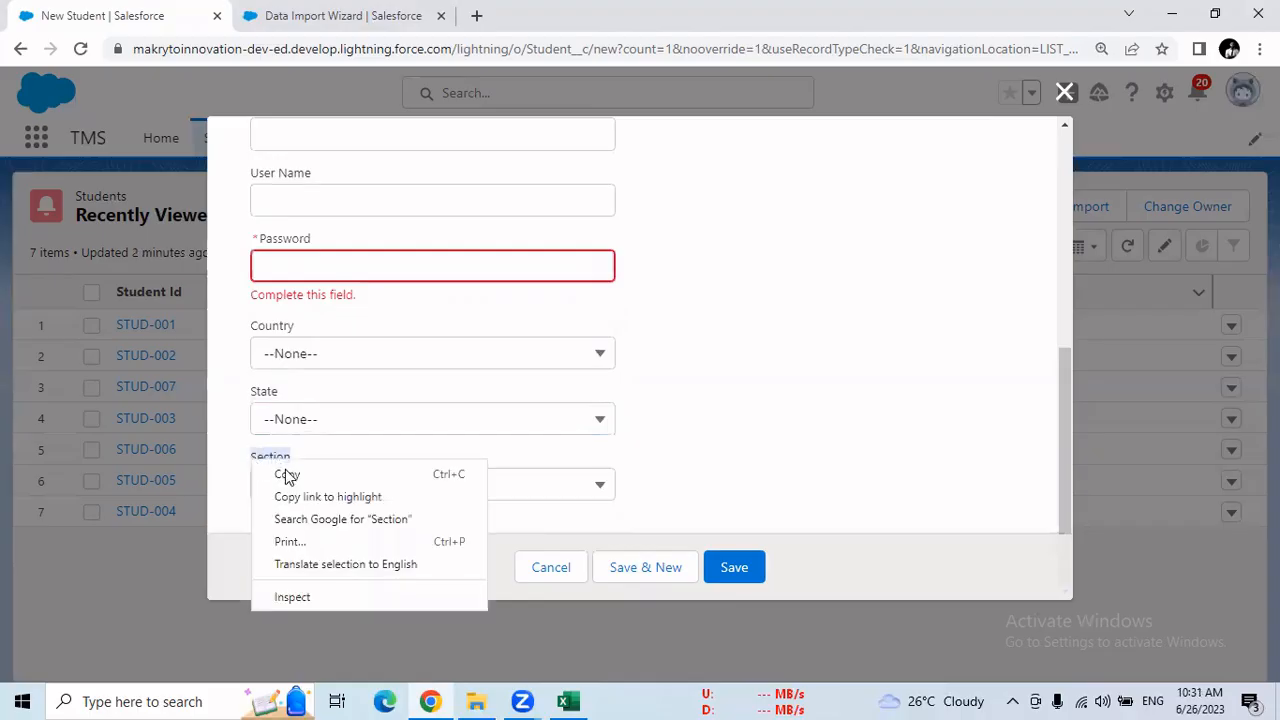
pyautogui.click(290, 475)
pyautogui.click(567, 698)
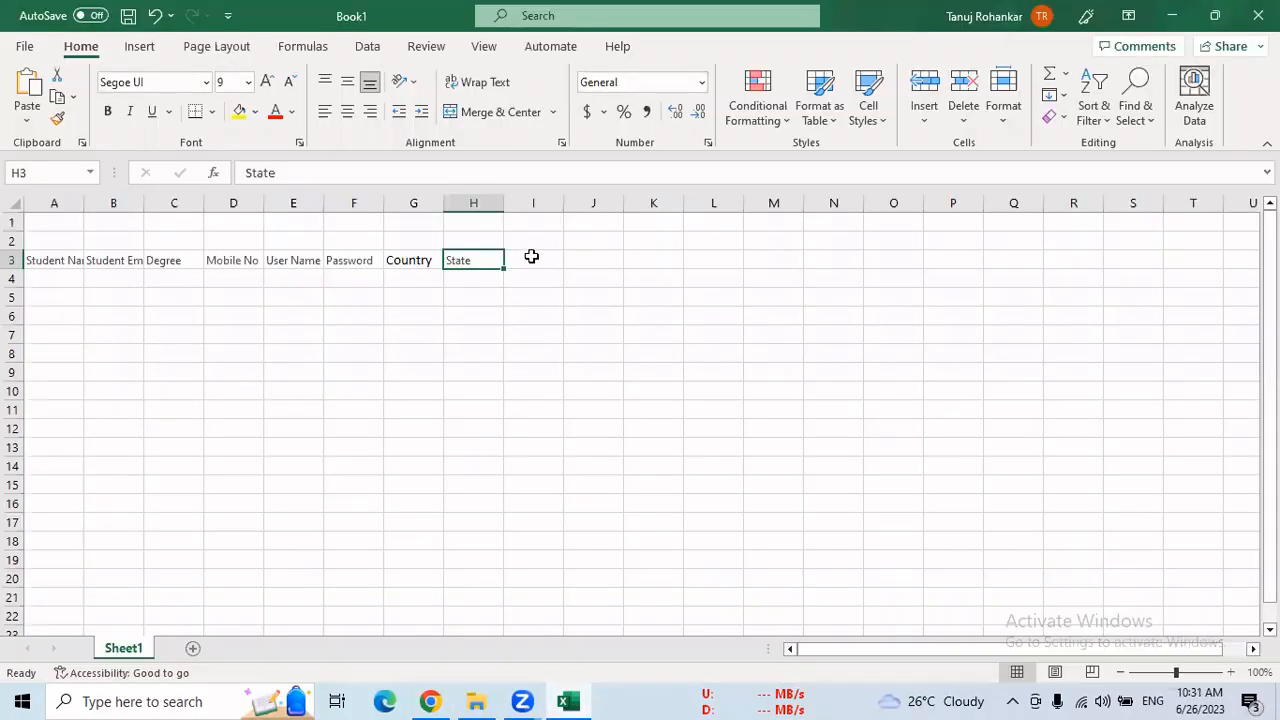
pyautogui.click(531, 257)
pyautogui.rightClick(531, 257)
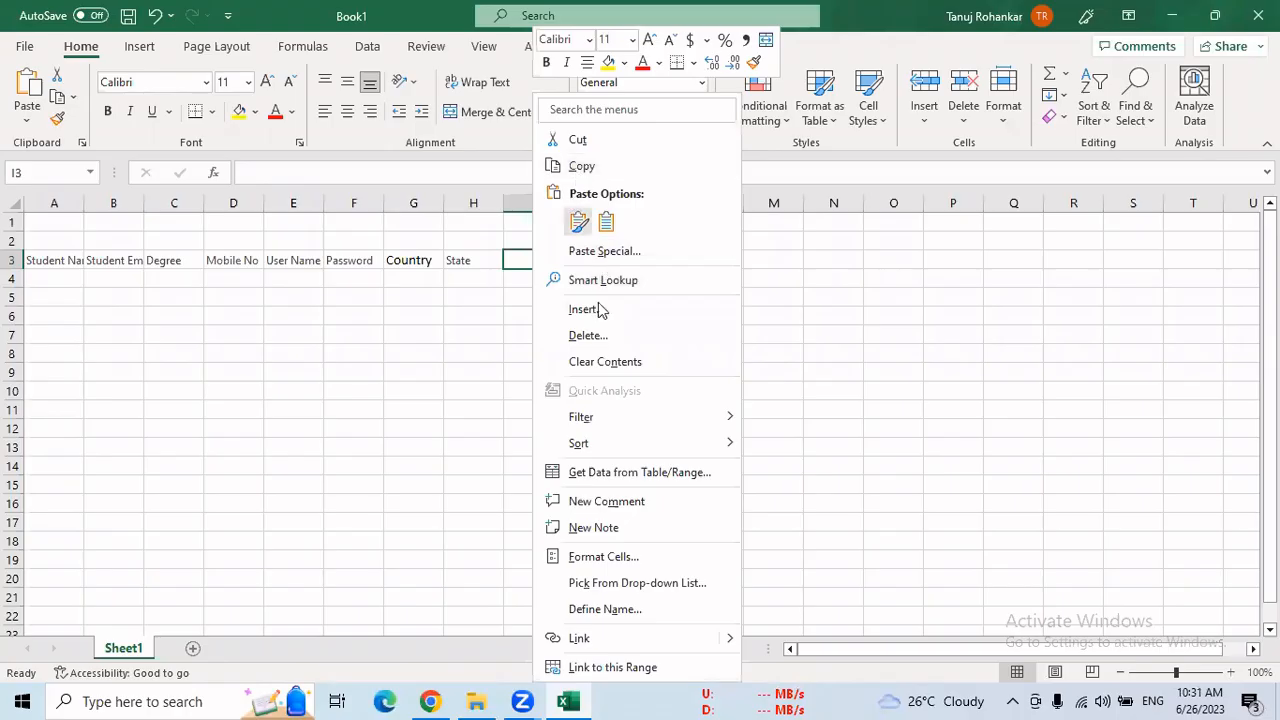
pyautogui.click(578, 222)
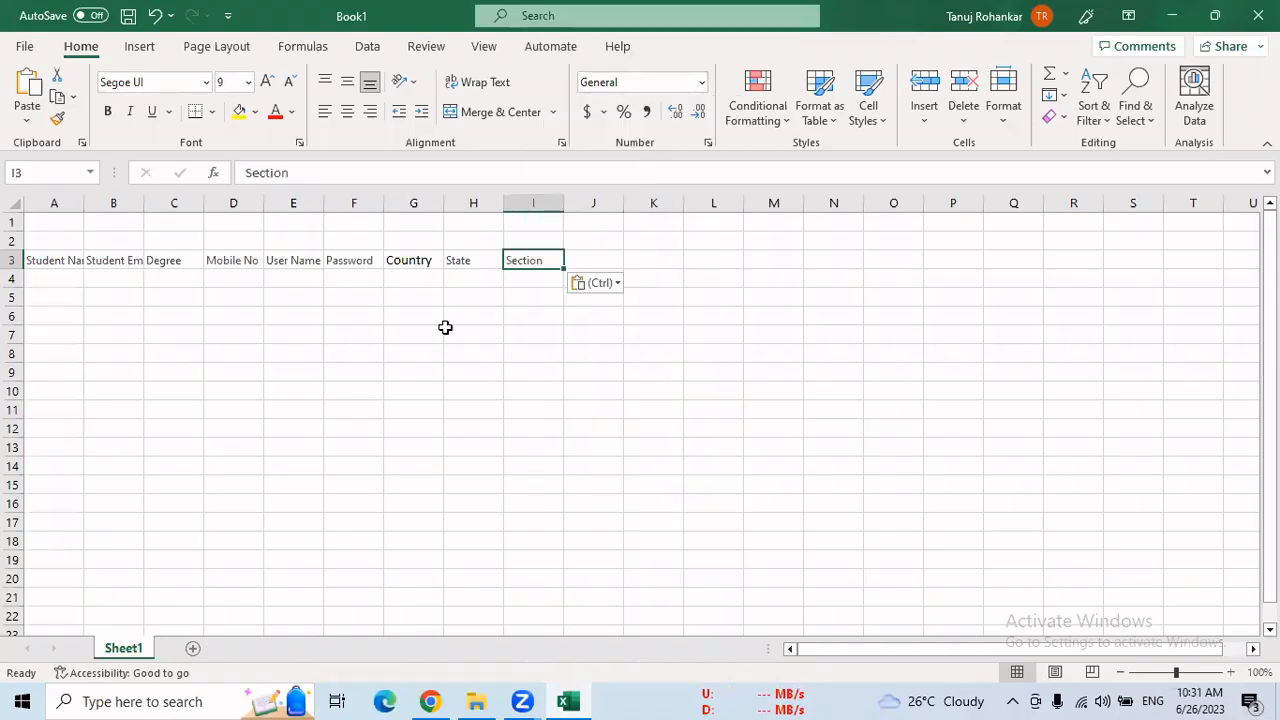
# Enter the first student's name with the suffix "_IW" in cell A4 under the Student Name header
pyautogui.click(64, 273)
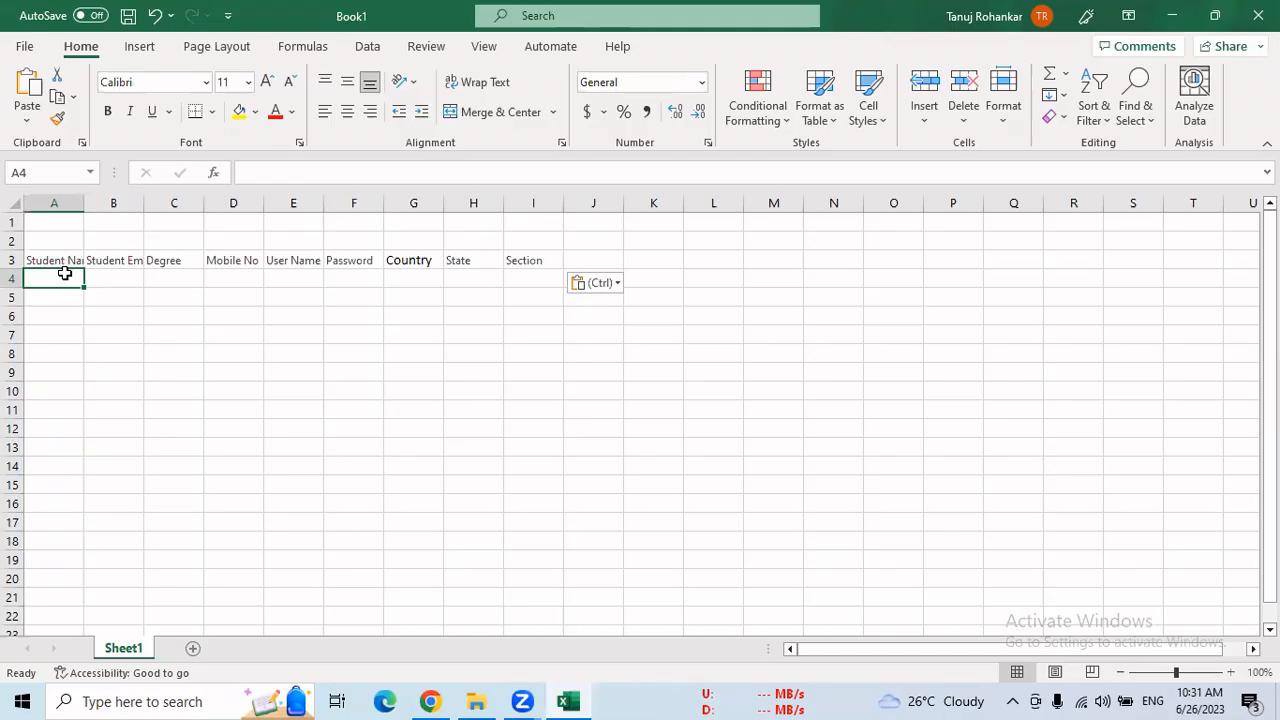
pyautogui.write('Kunal')
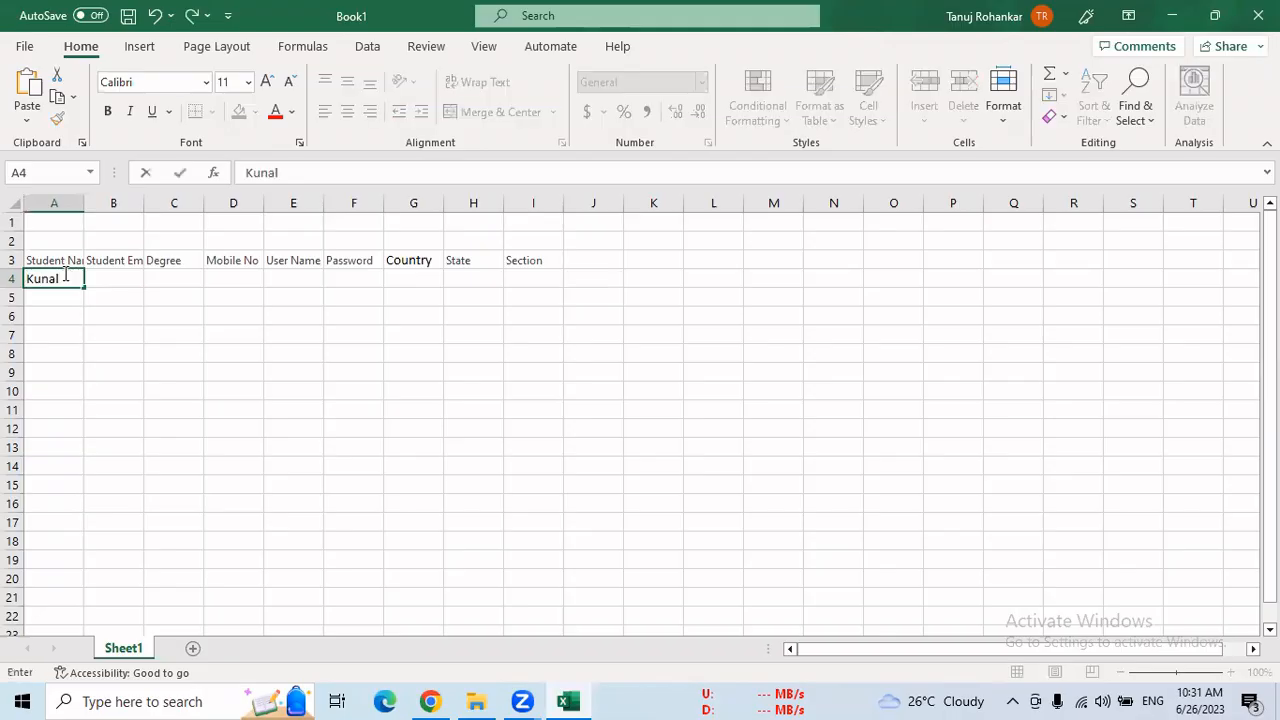
pyautogui.write('W')
pyautogui.moveTo(306, 172); pyautogui.dragTo(285, 172)
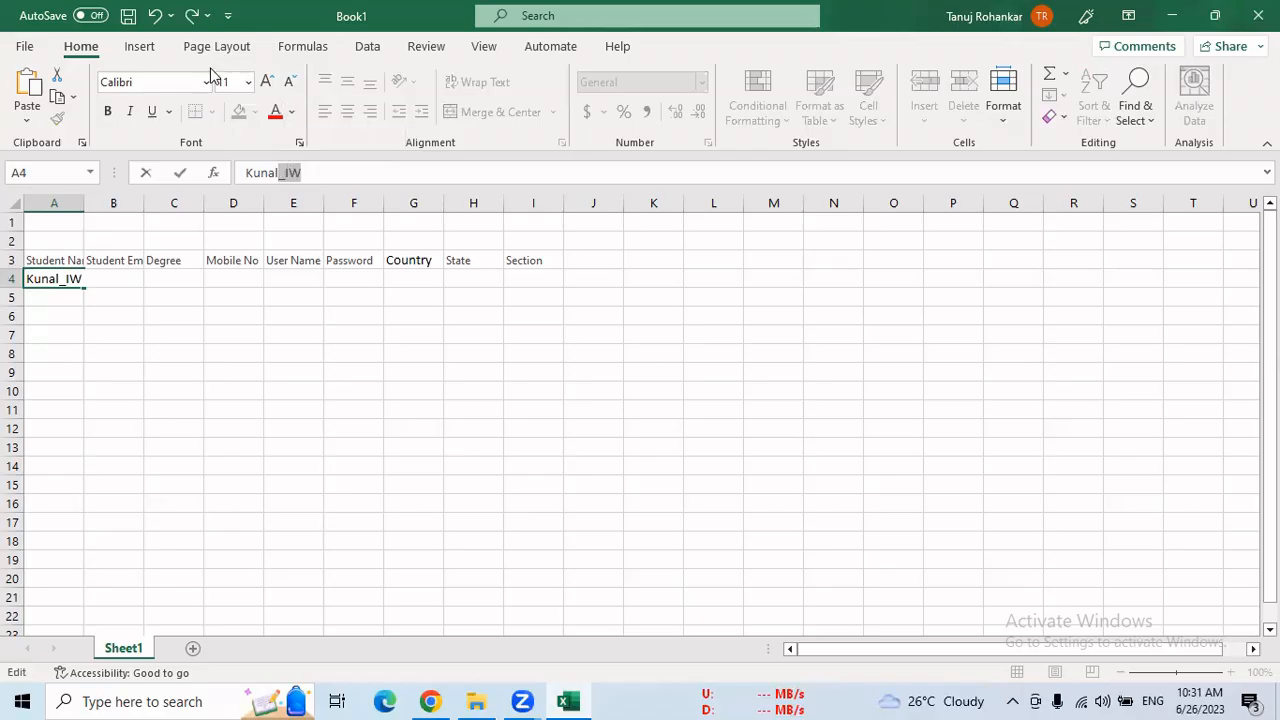
# Enter the second and third students' names with the suffix "_IW" in cells A5 and A6
pyautogui.click(62, 301)
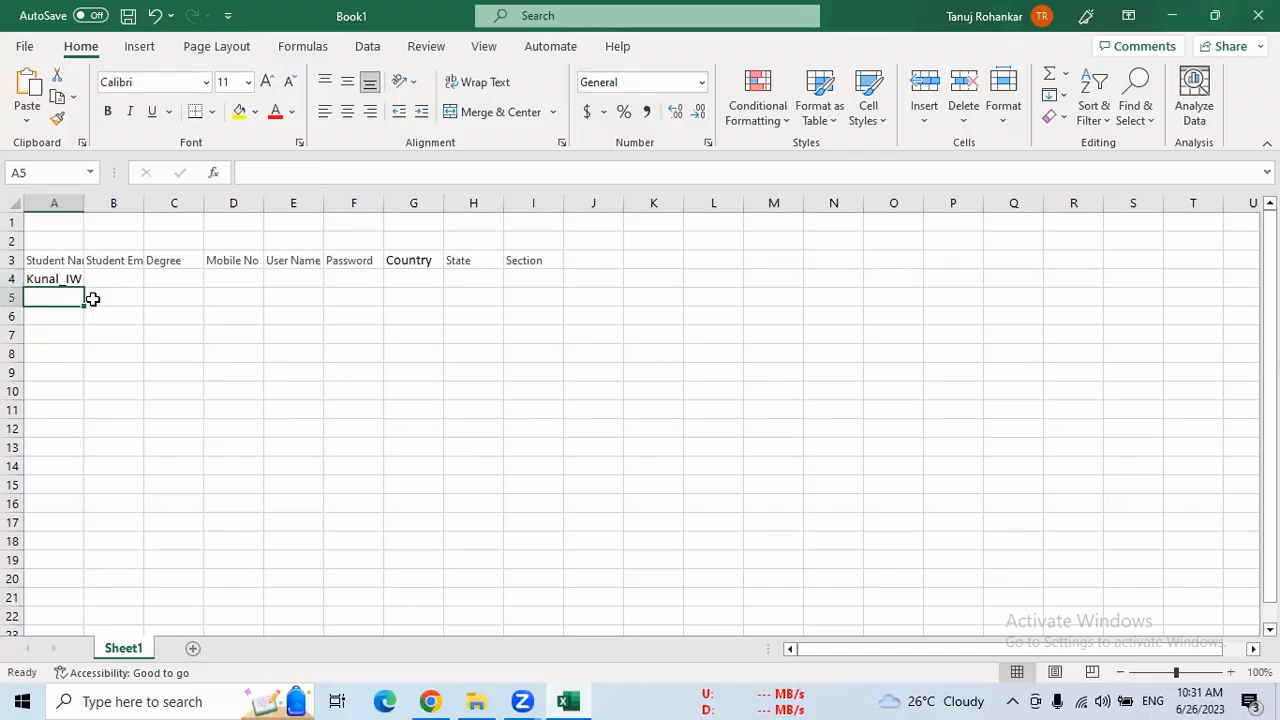
pyautogui.write('Prat')
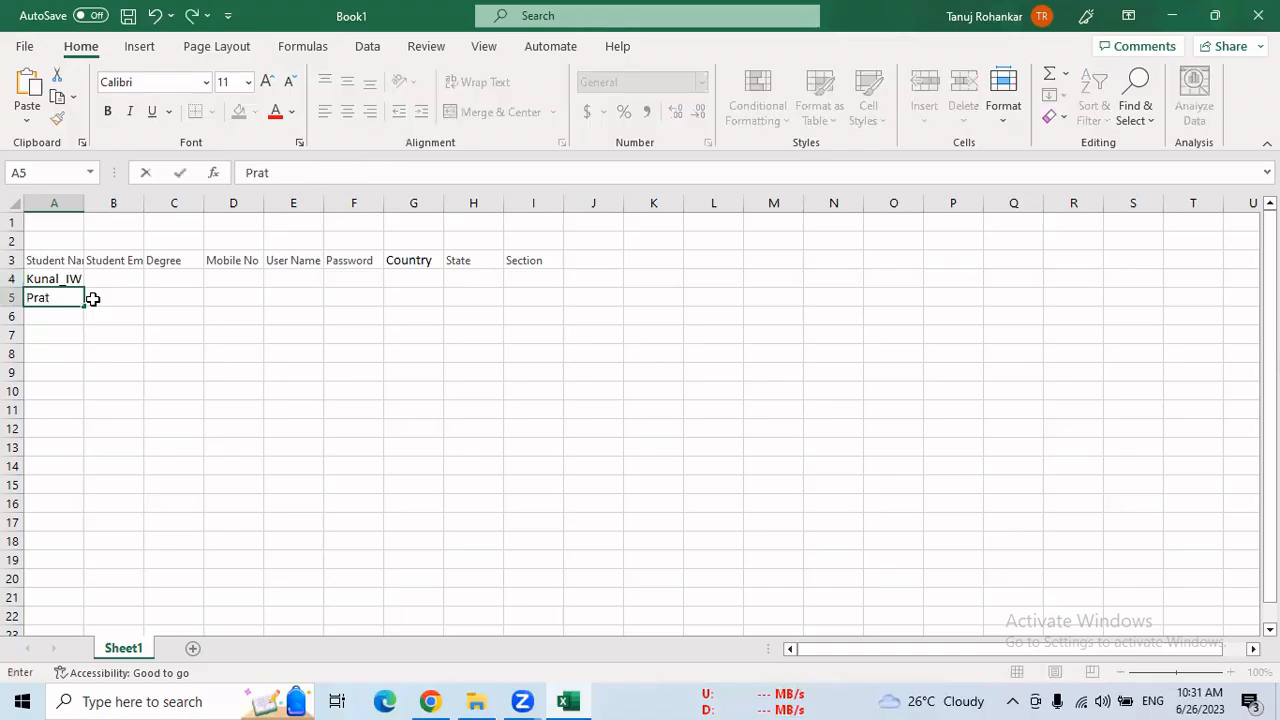
pyautogui.write('ik_IW')
pyautogui.press('Return')
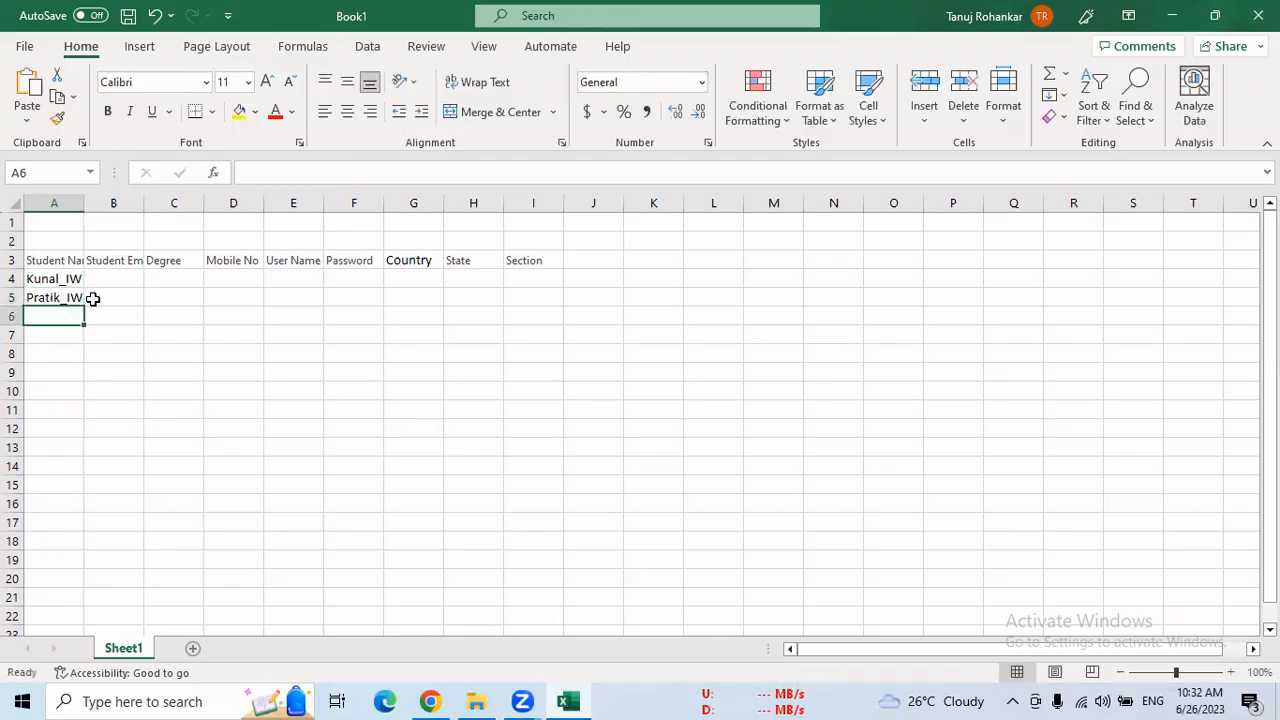
pyautogui.write('sandesh')
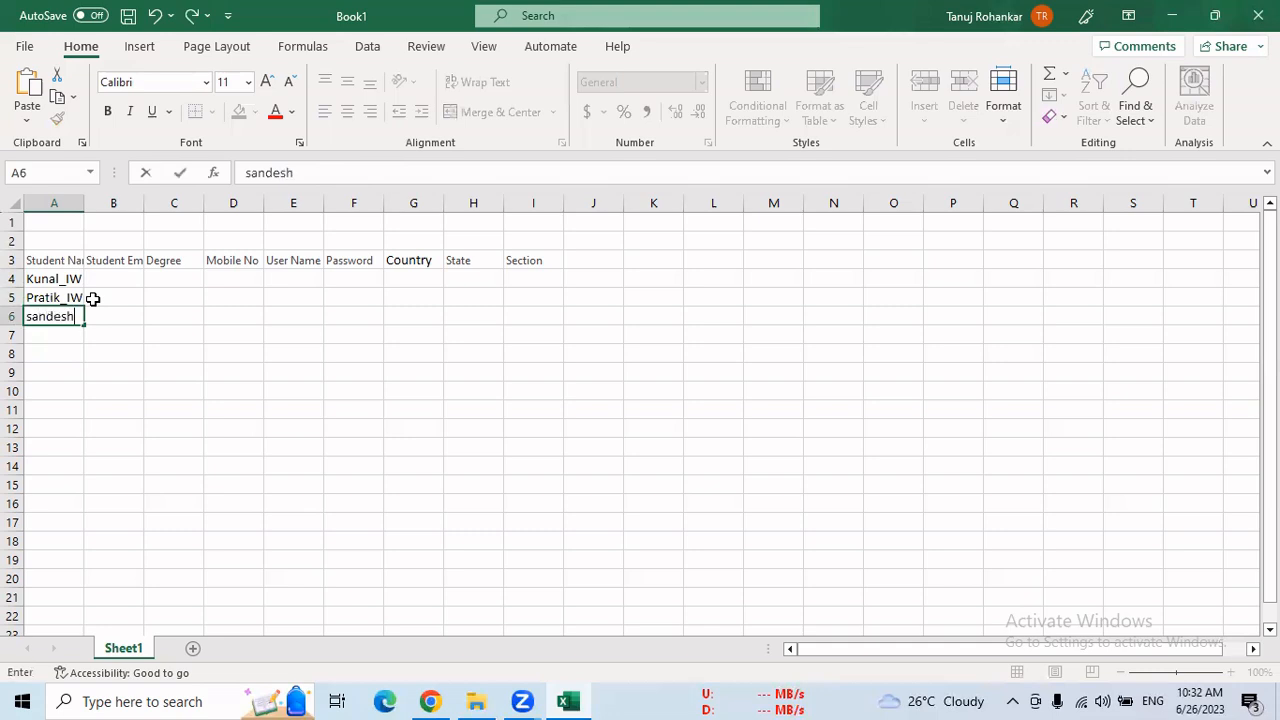
pyautogui.write('_IW')
pyautogui.press('Return')
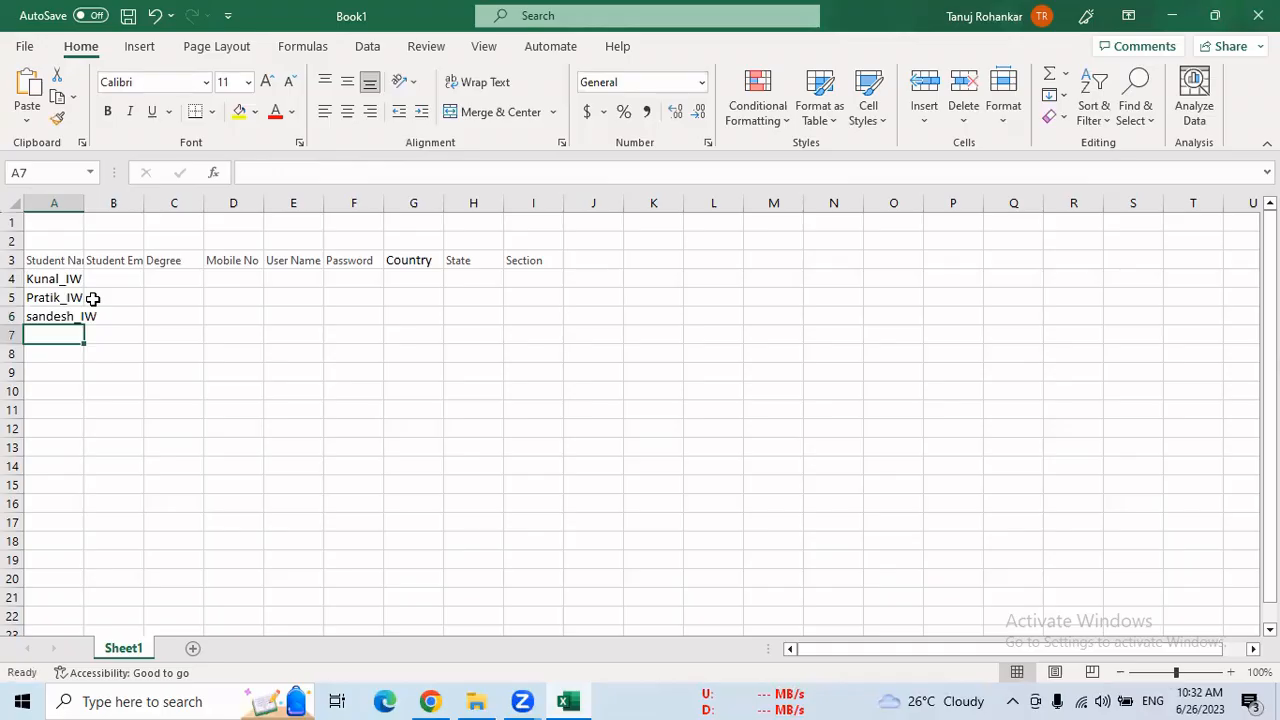
# Enter the fourth and fifth students' names with the suffix "_IW" in cells A7 and A8
pyautogui.write('Priya')
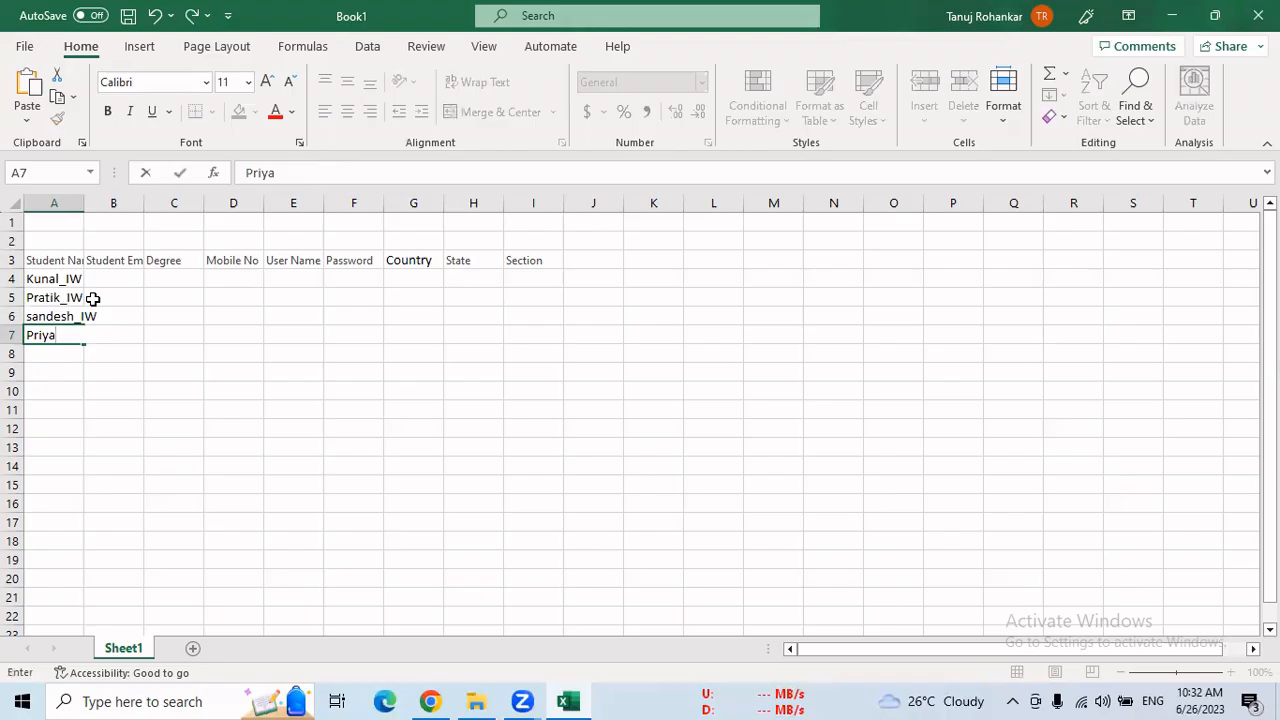
pyautogui.write('_IW')
pyautogui.press('Return')
pyautogui.write('Mukehs')
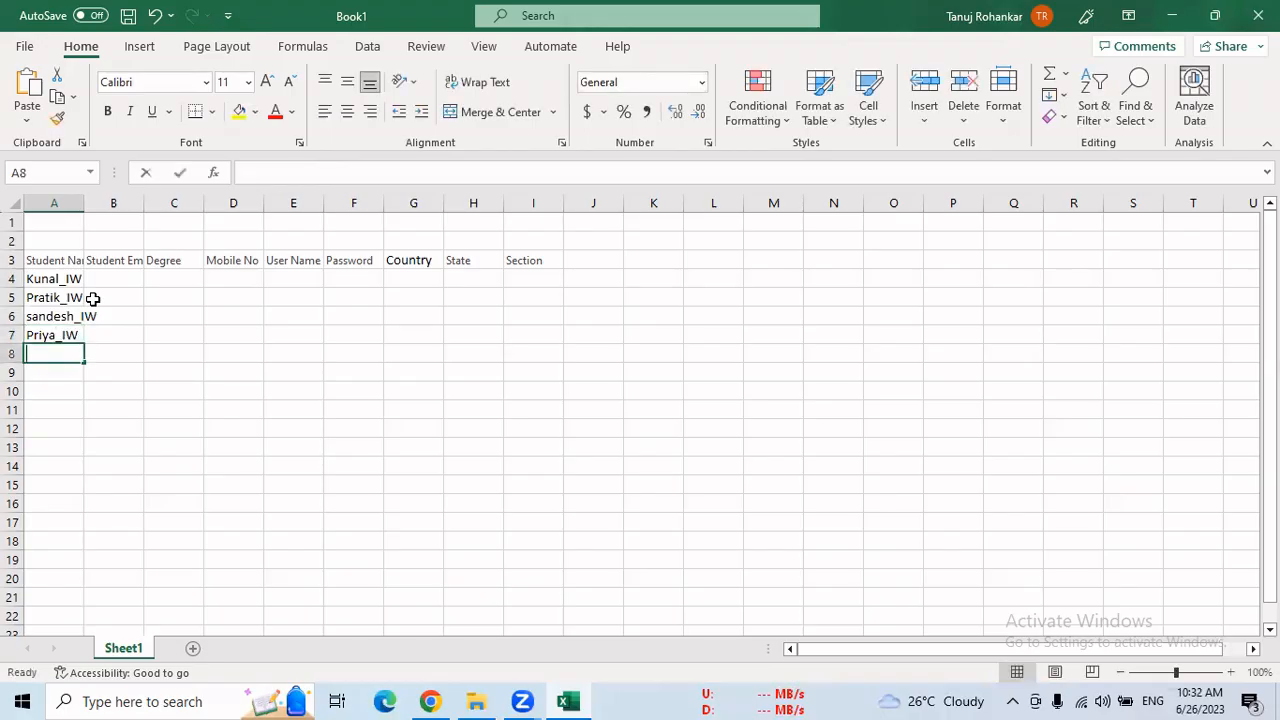
pyautogui.press('BackSpace')
pyautogui.press('BackSpace')
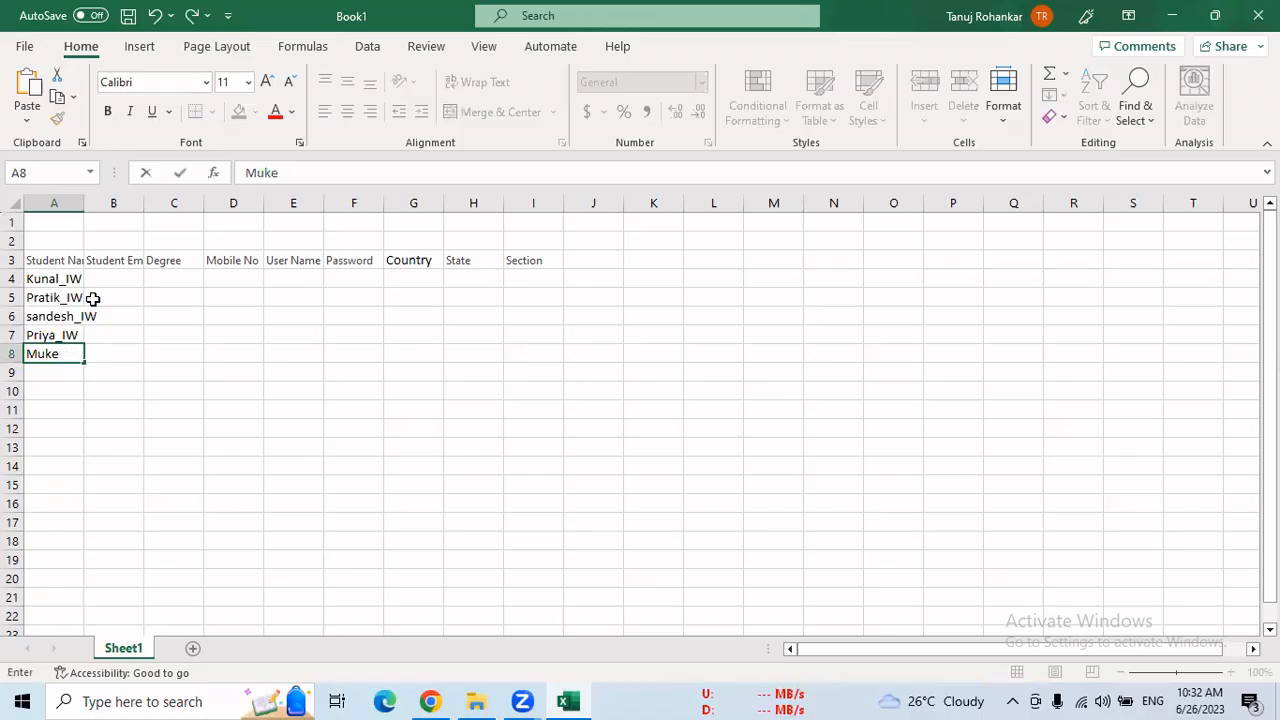
pyautogui.write('sh_IW')
# Enter the first student's Gmail address in cell B4 under the student email header
pyautogui.press('Up')
pyautogui.press('Up')
pyautogui.press('Up')
pyautogui.press('Up')
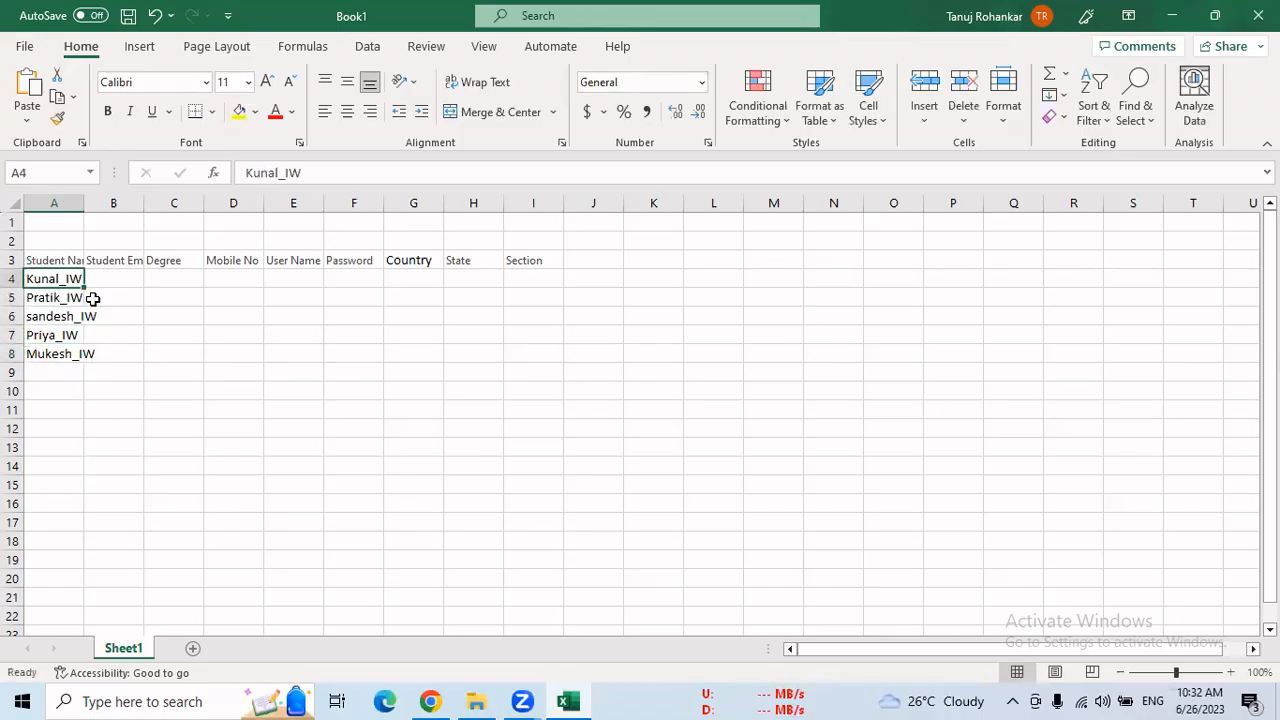
pyautogui.press('Right')
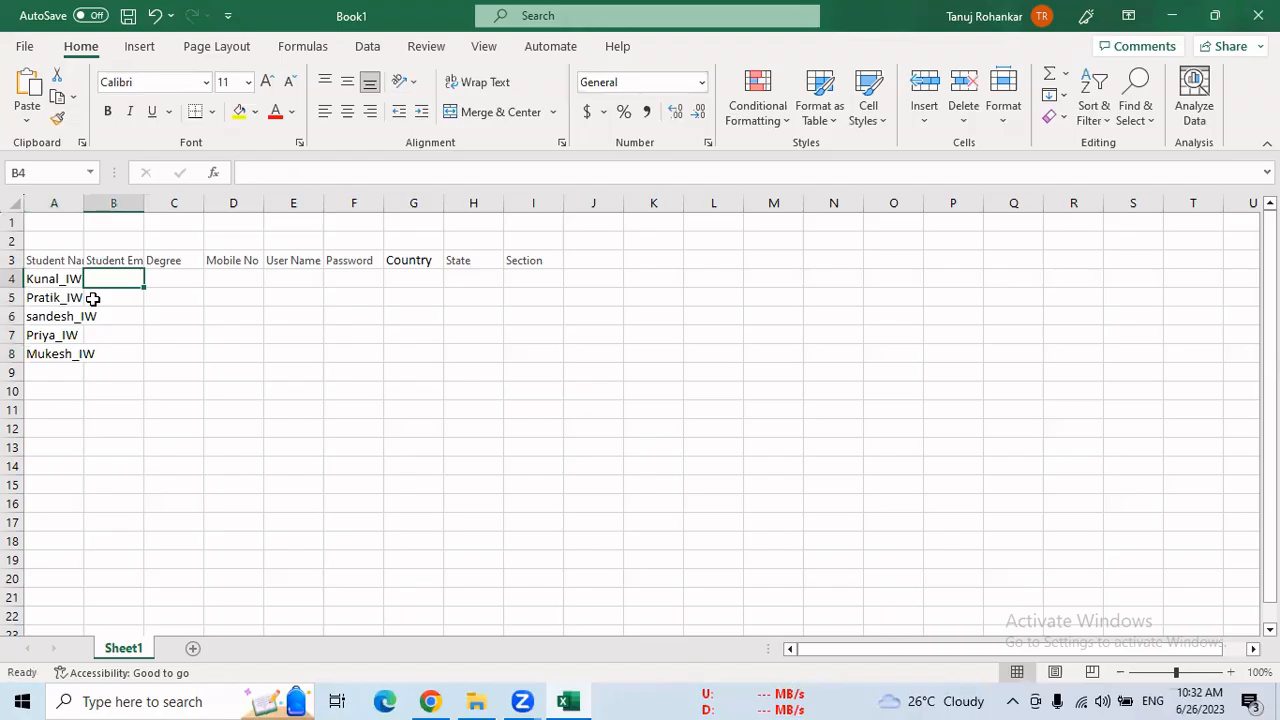
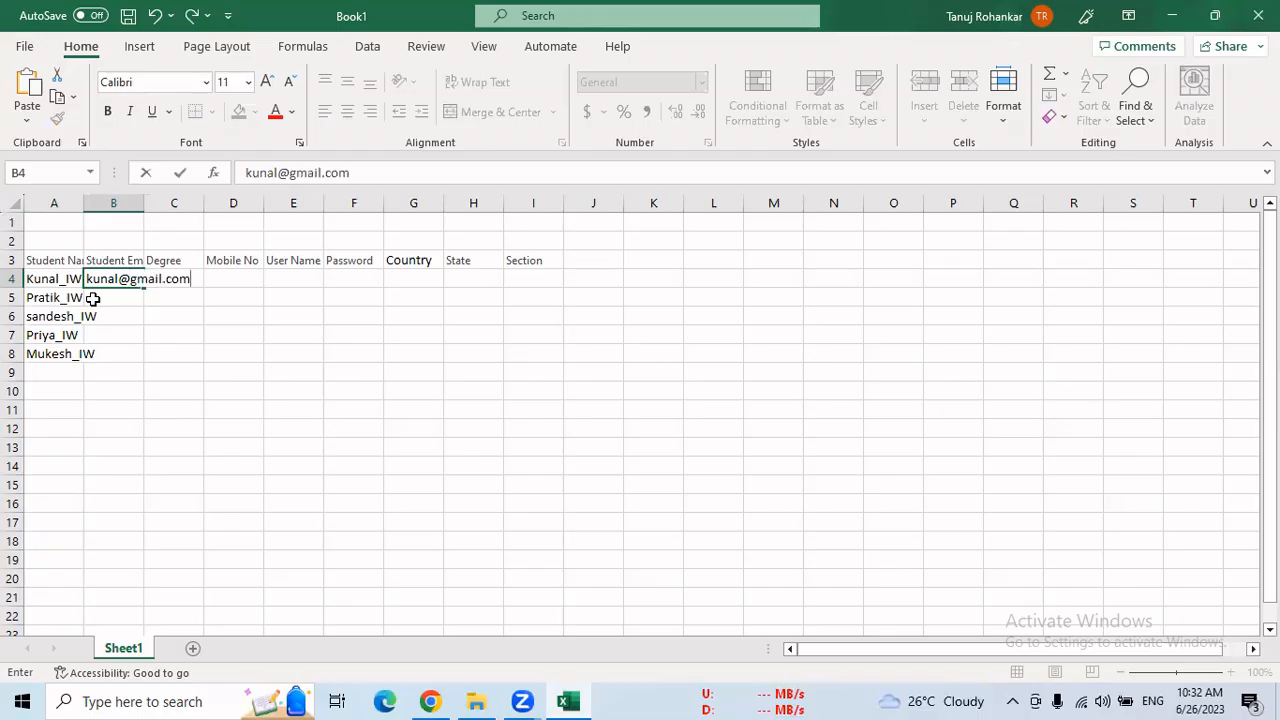
pyautogui.press('Return')
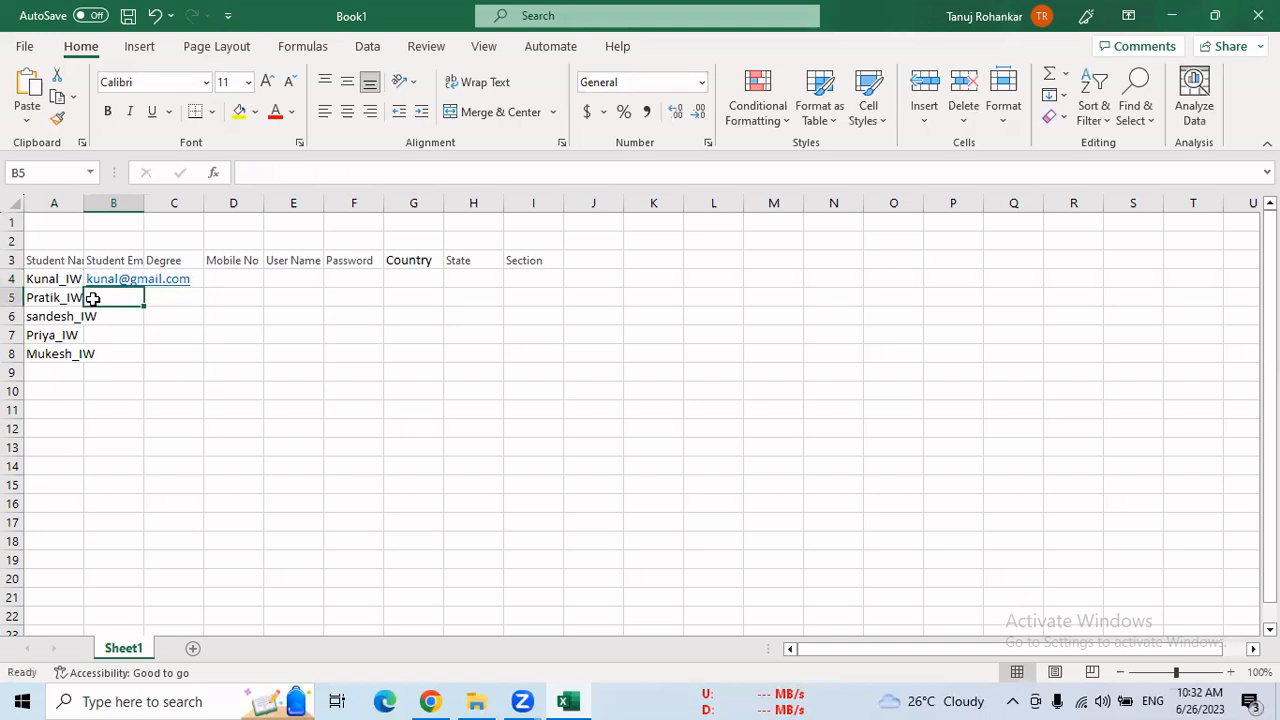
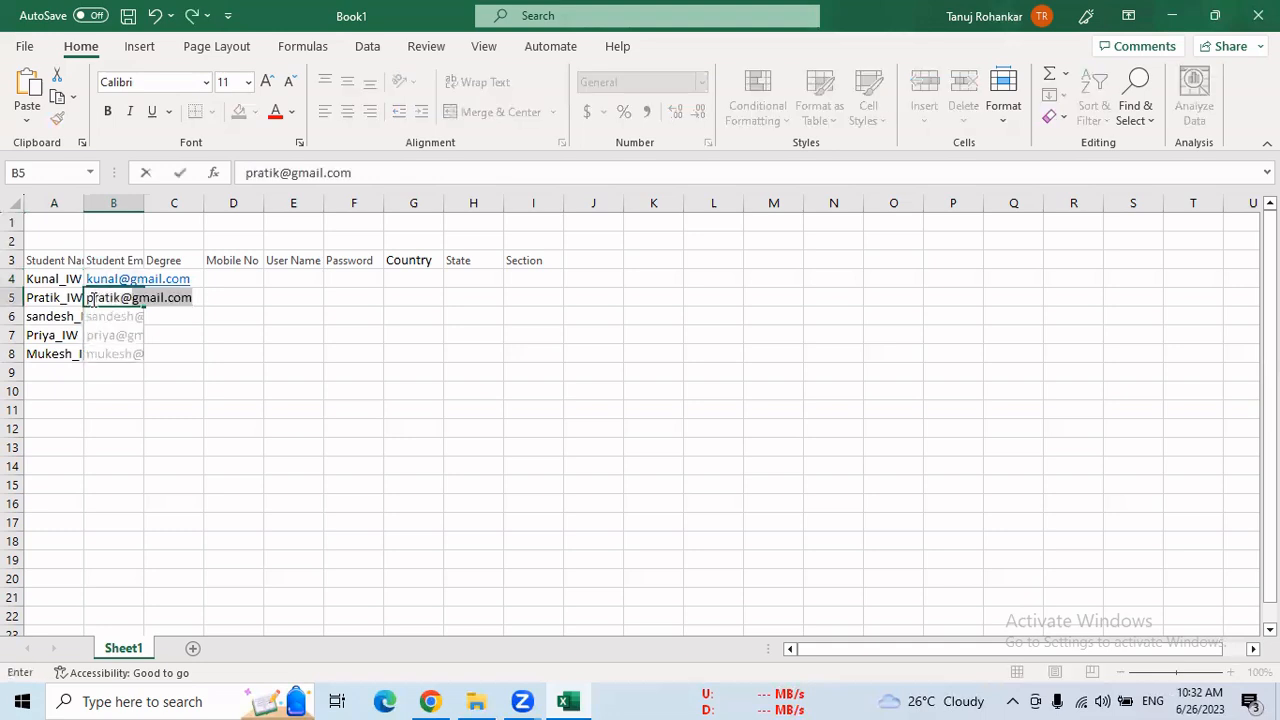
# Enter the second and third students' Gmail addresses in cells B5 and B6
pyautogui.press('Return')
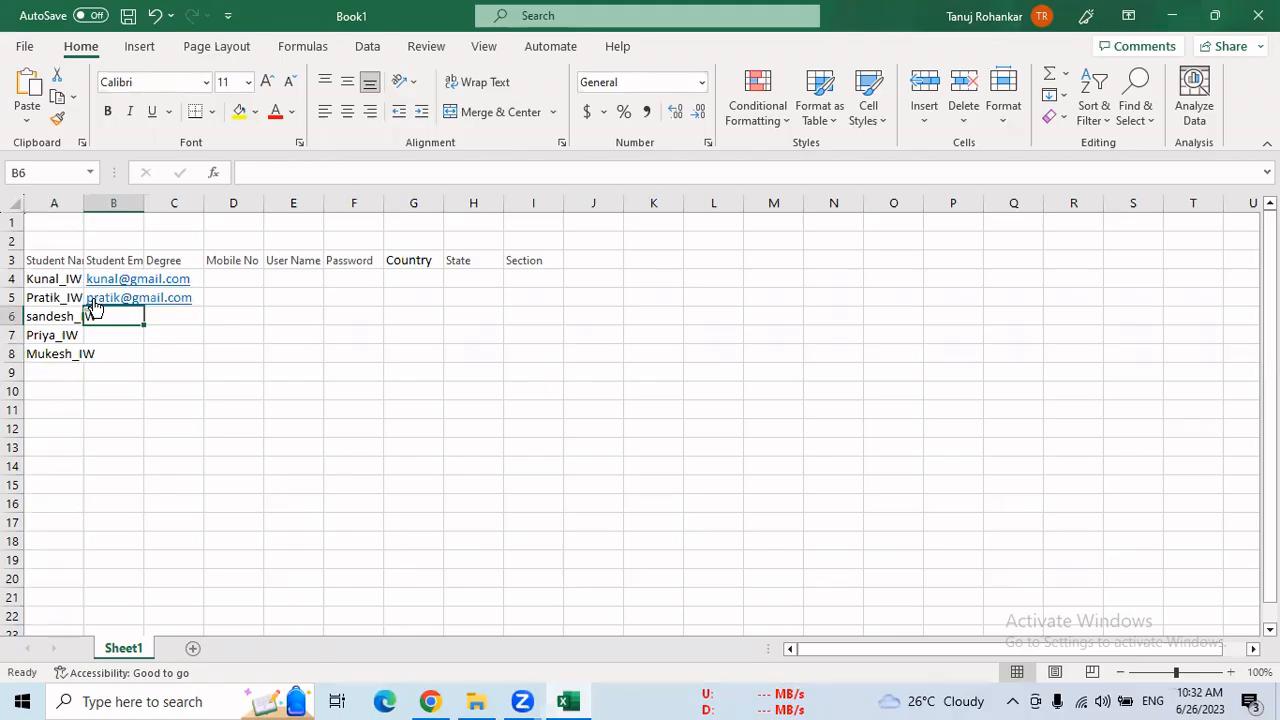
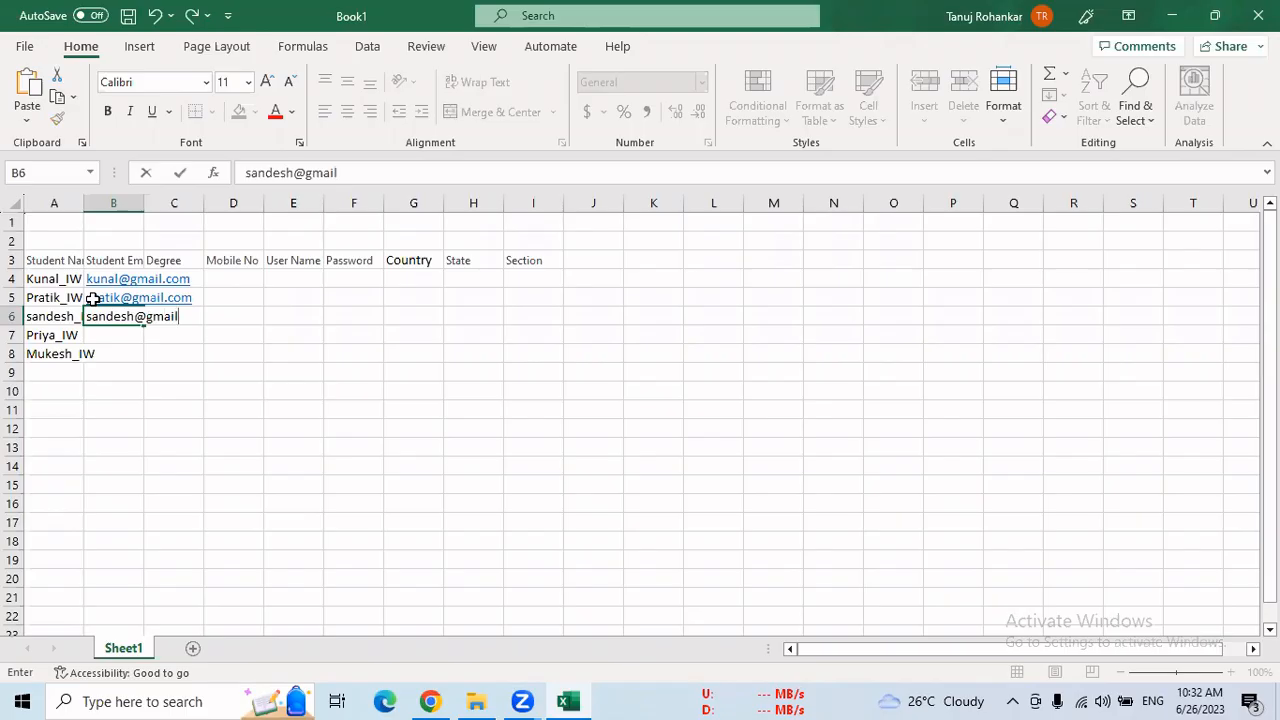
pyautogui.press('Return')
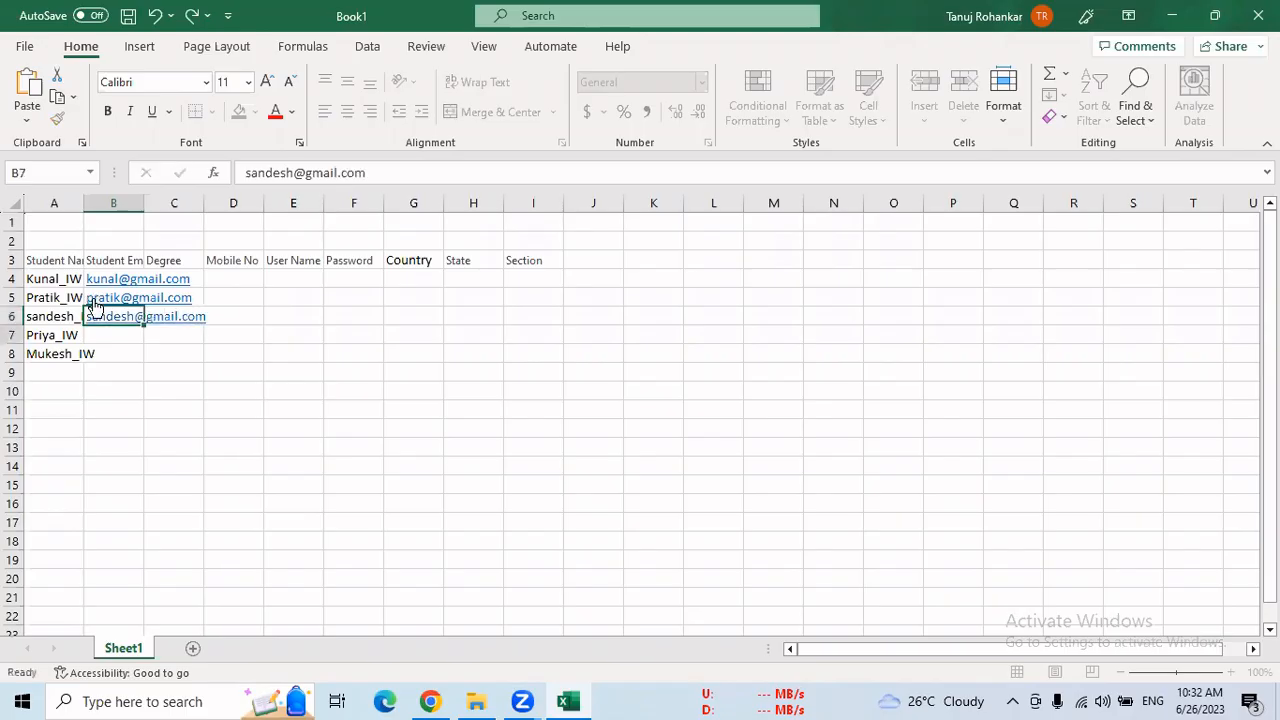
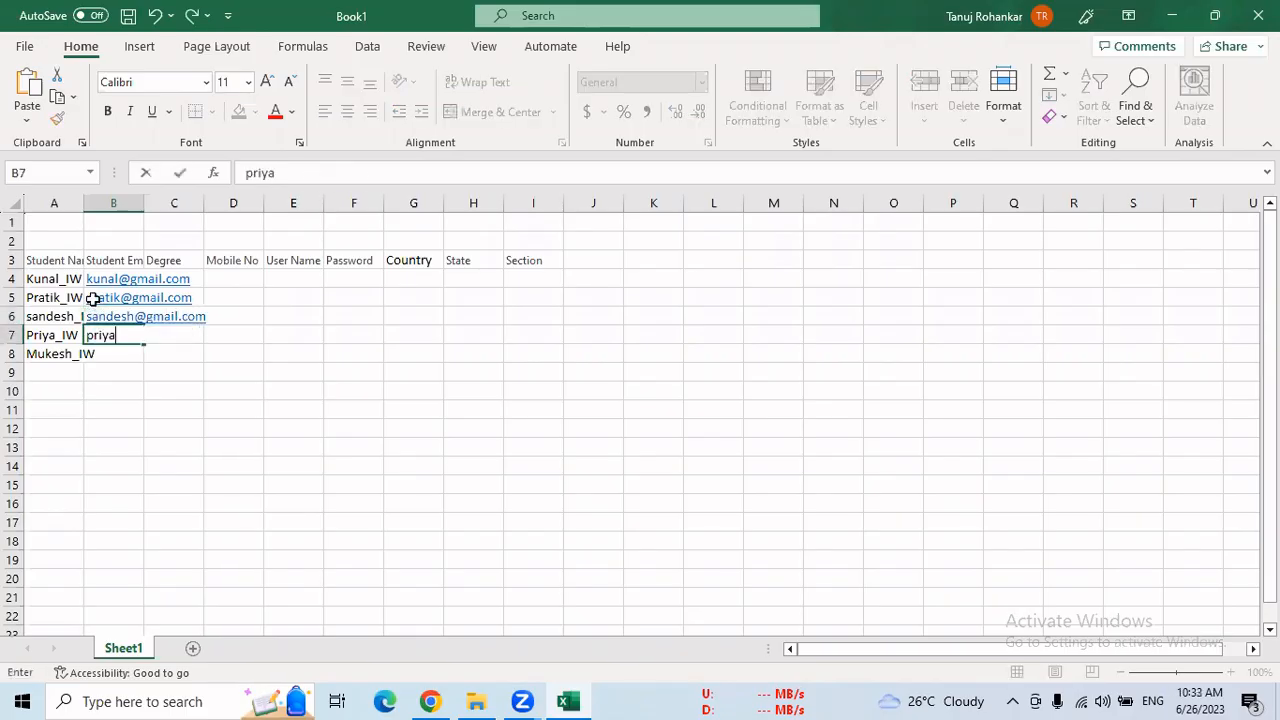
# Enter the fourth and fifth students' Gmail addresses in cells B7 and B8
pyautogui.press('Return')
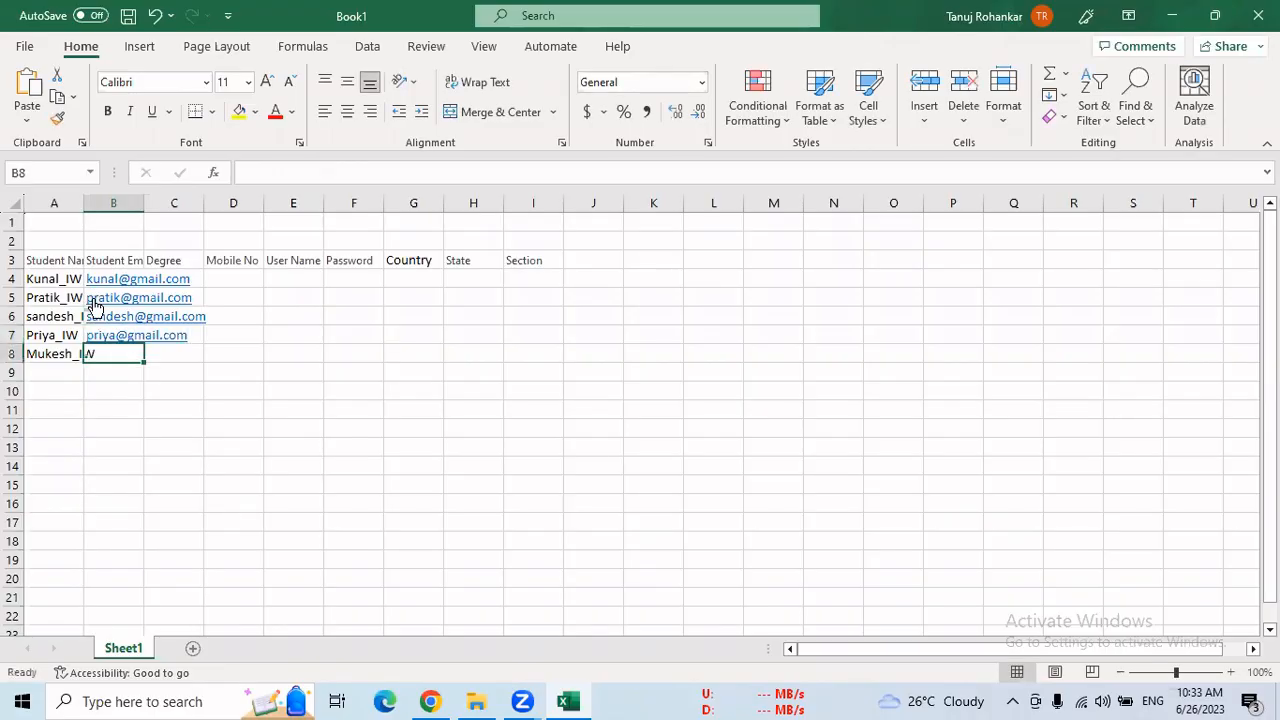
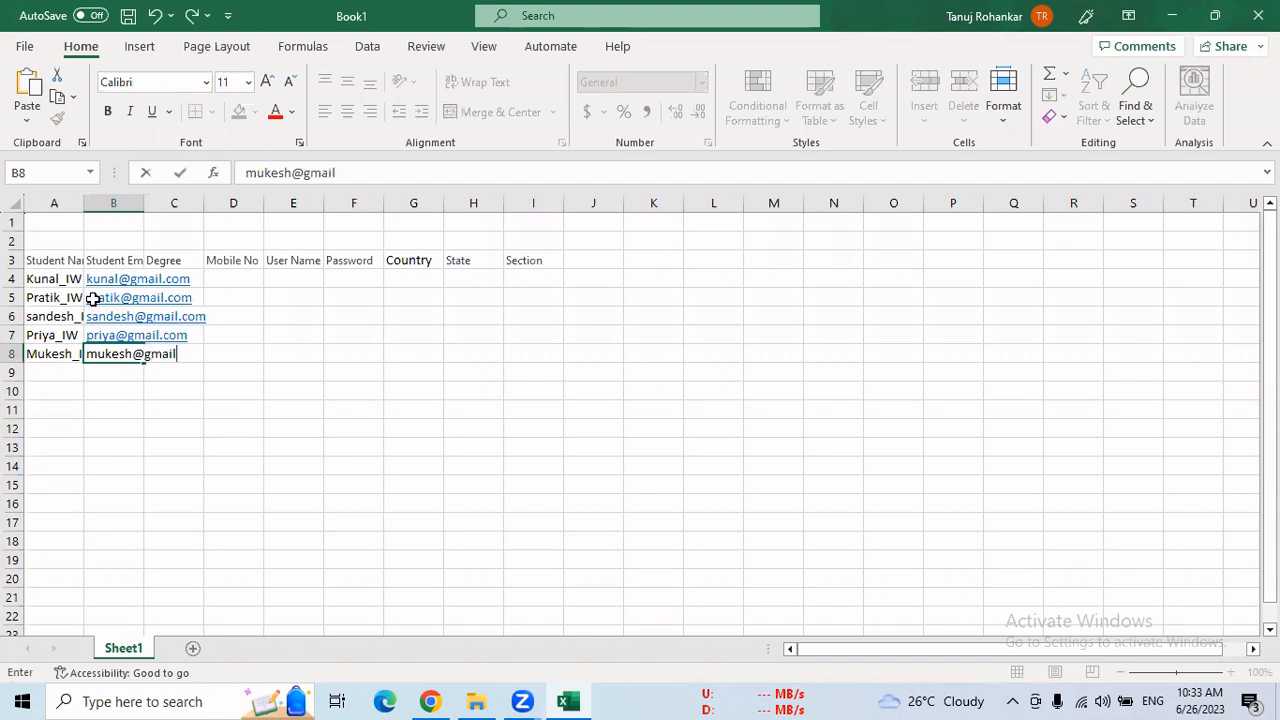
# Check the Degree options in the Salesforce student form in Chrome, and fill cells C4 to C8 of the Excel sheet with "B.E."
pyautogui.click(193, 276)
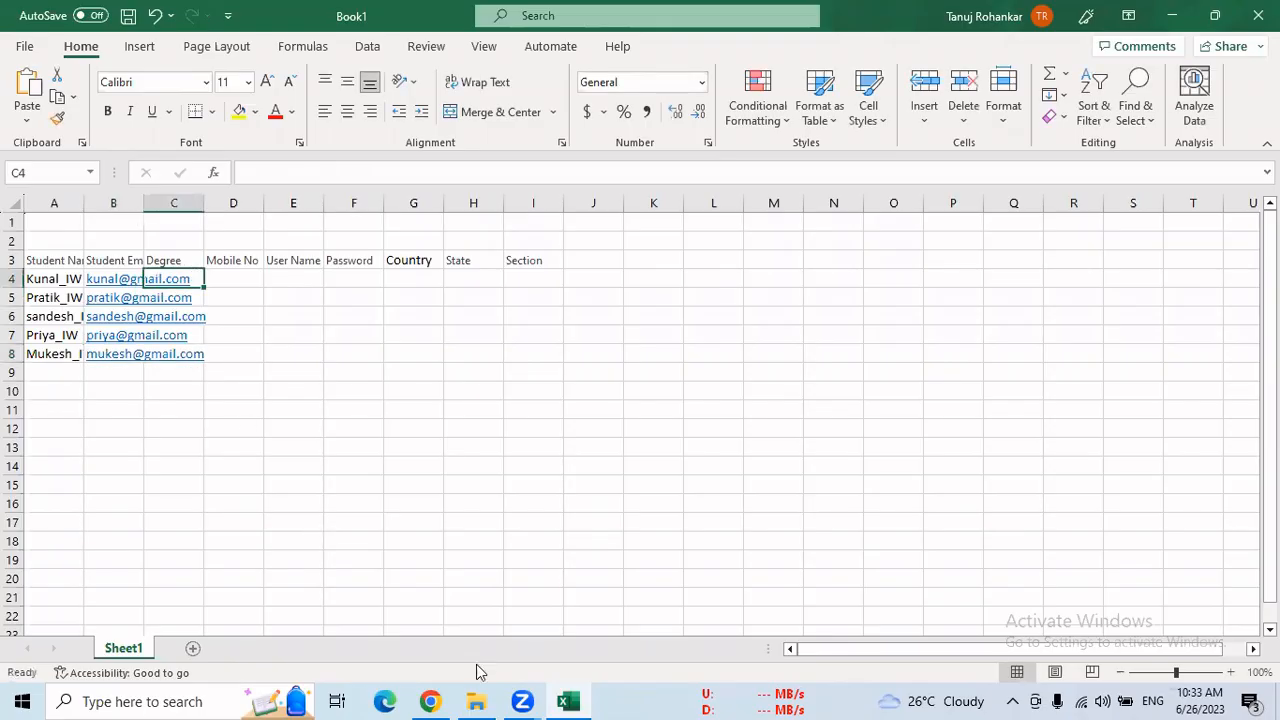
pyautogui.click(430, 701)
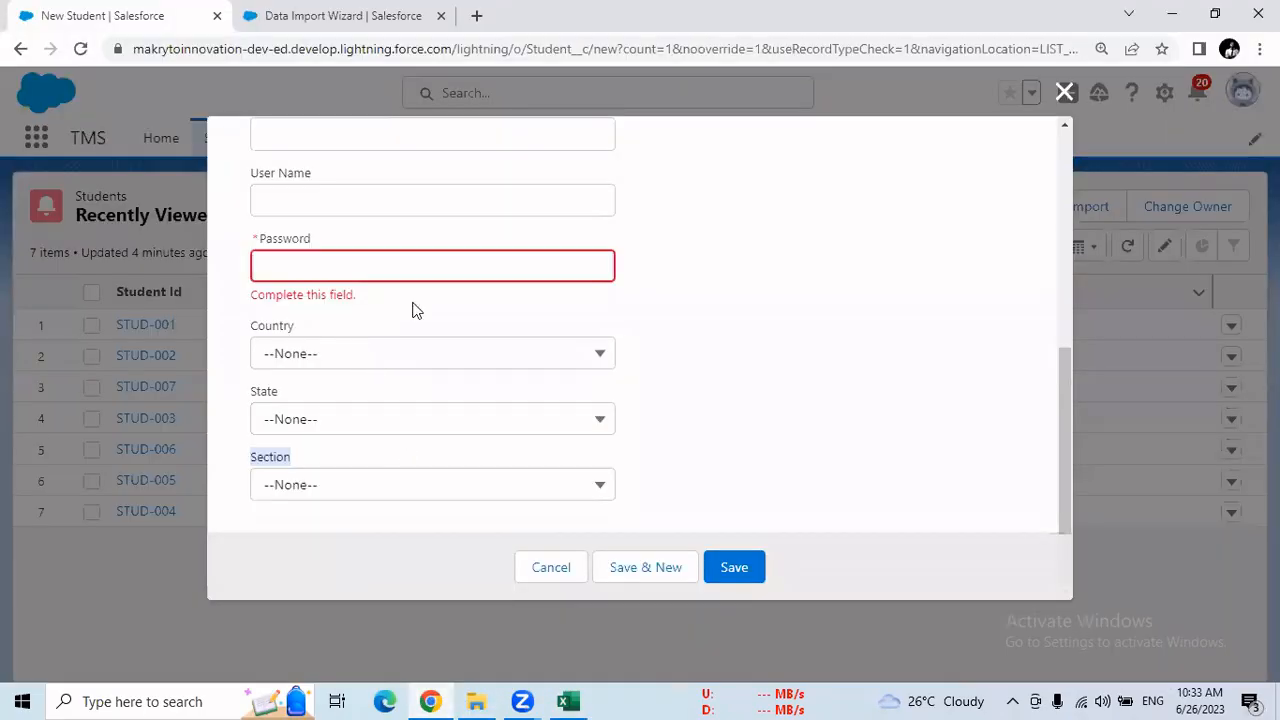
pyautogui.moveTo(1059, 422); pyautogui.dragTo(1055, 190)
pyautogui.click(465, 424)
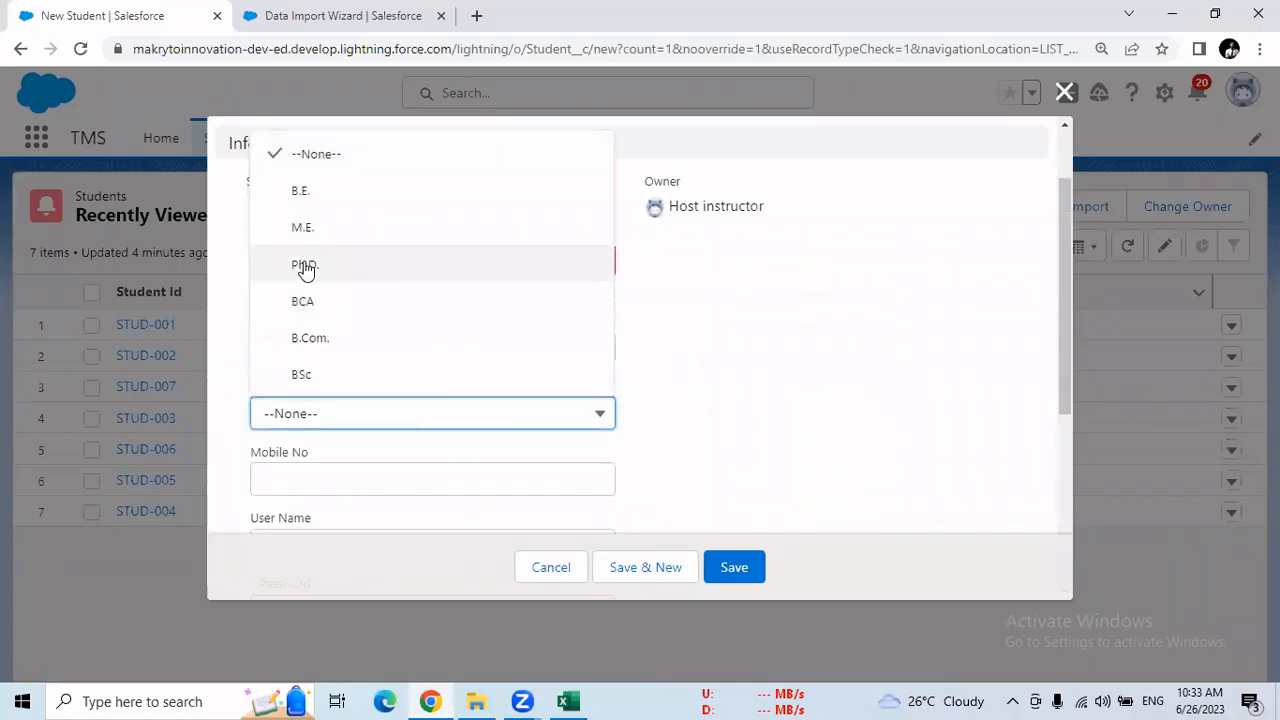
pyautogui.click(578, 700)
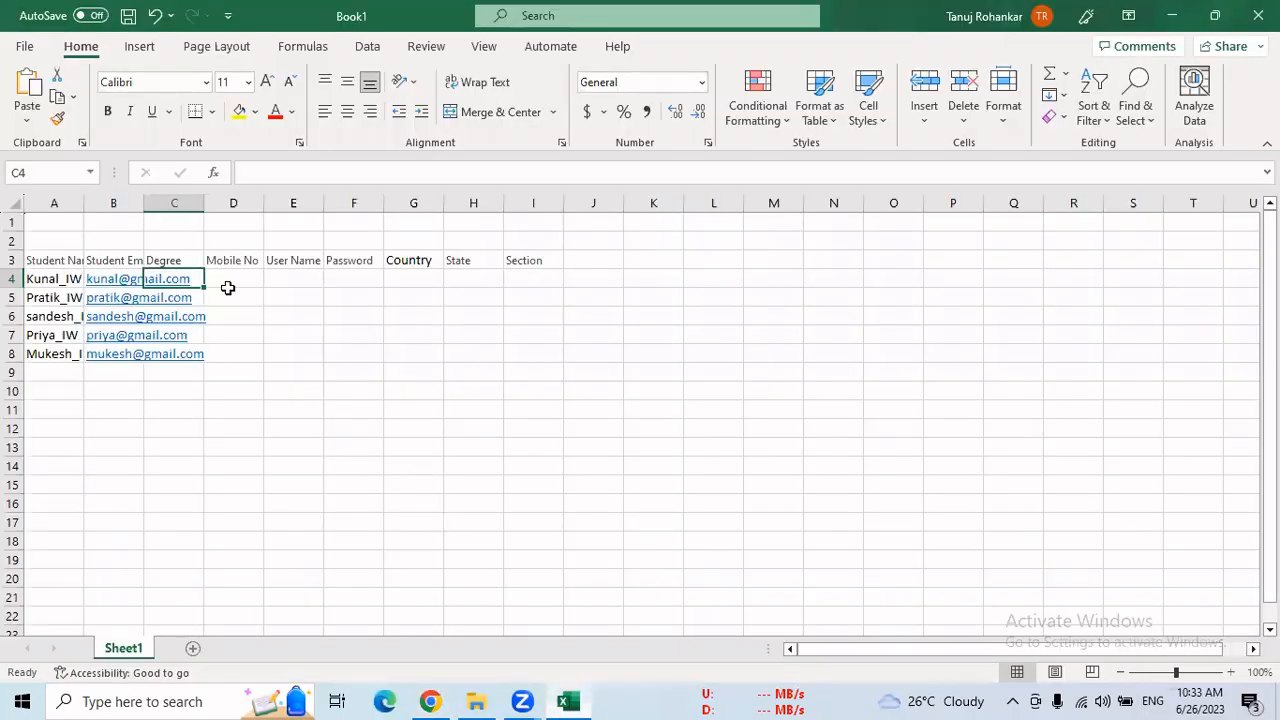
pyautogui.write('B.E.')
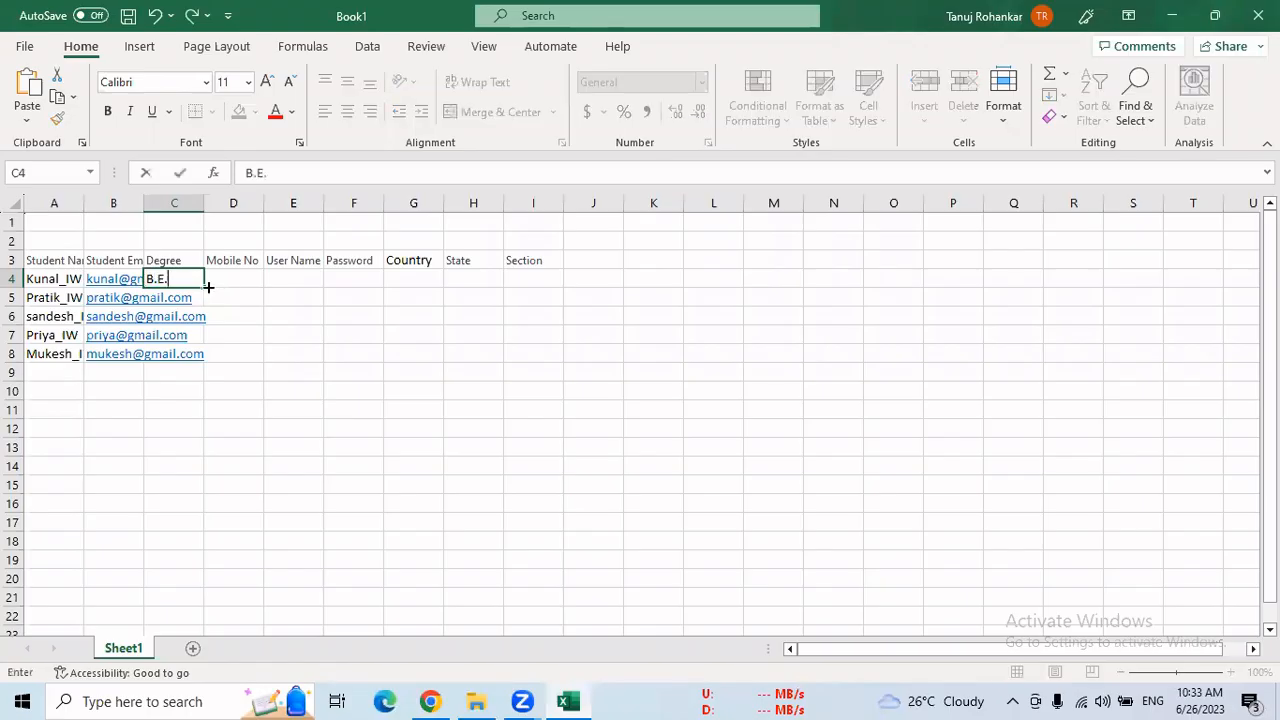
pyautogui.moveTo(205, 287); pyautogui.dragTo(212, 366)
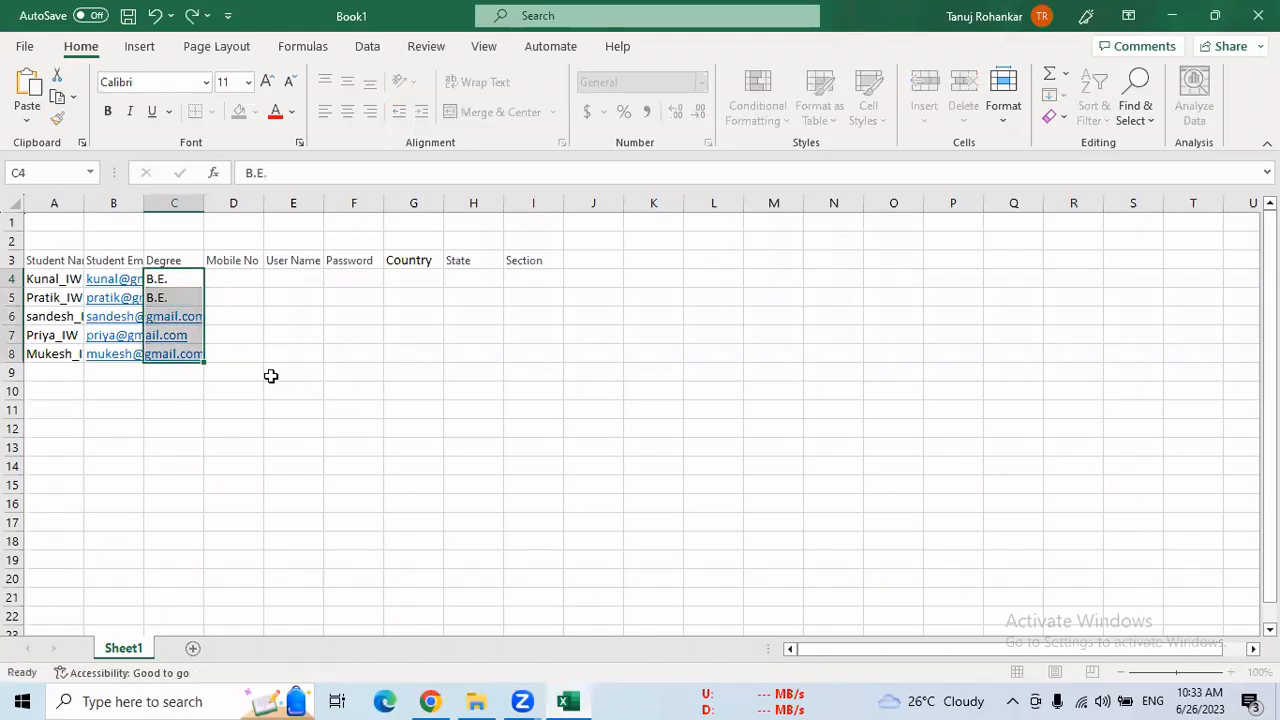
# Enter the first and second students' mobile numbers in cells D4 and D5 under the Mobile No header
pyautogui.click(243, 281)
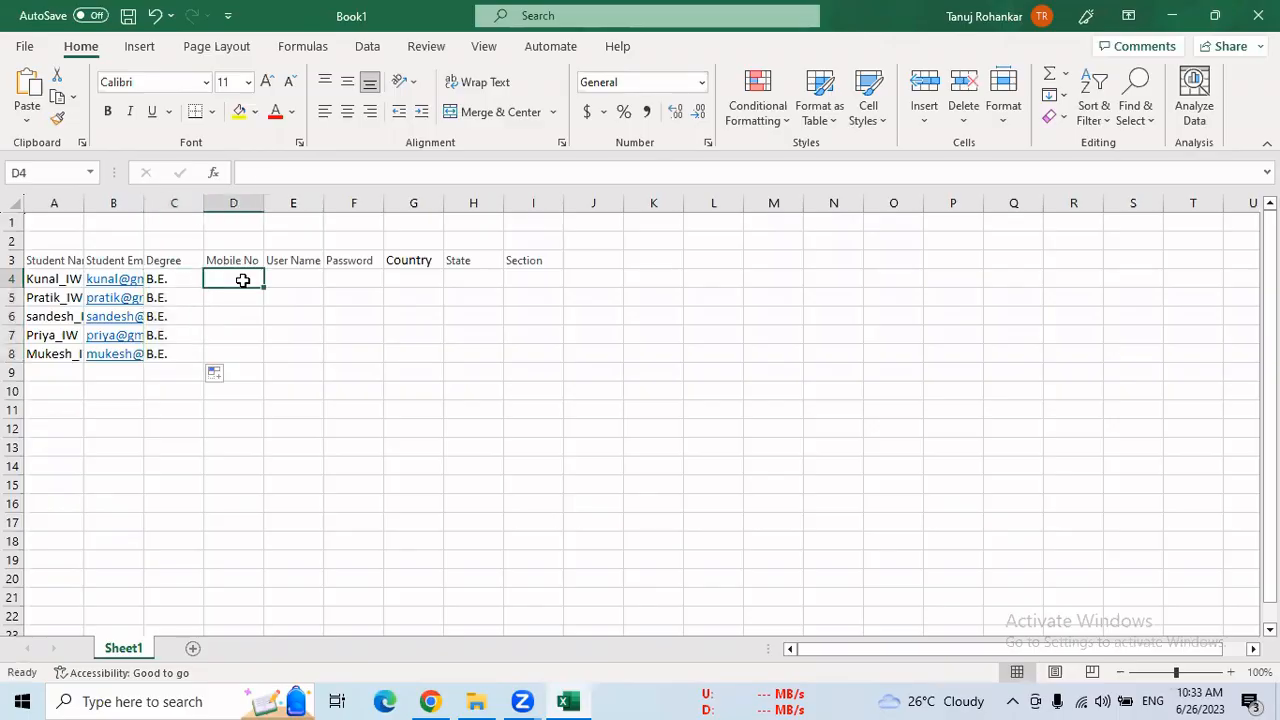
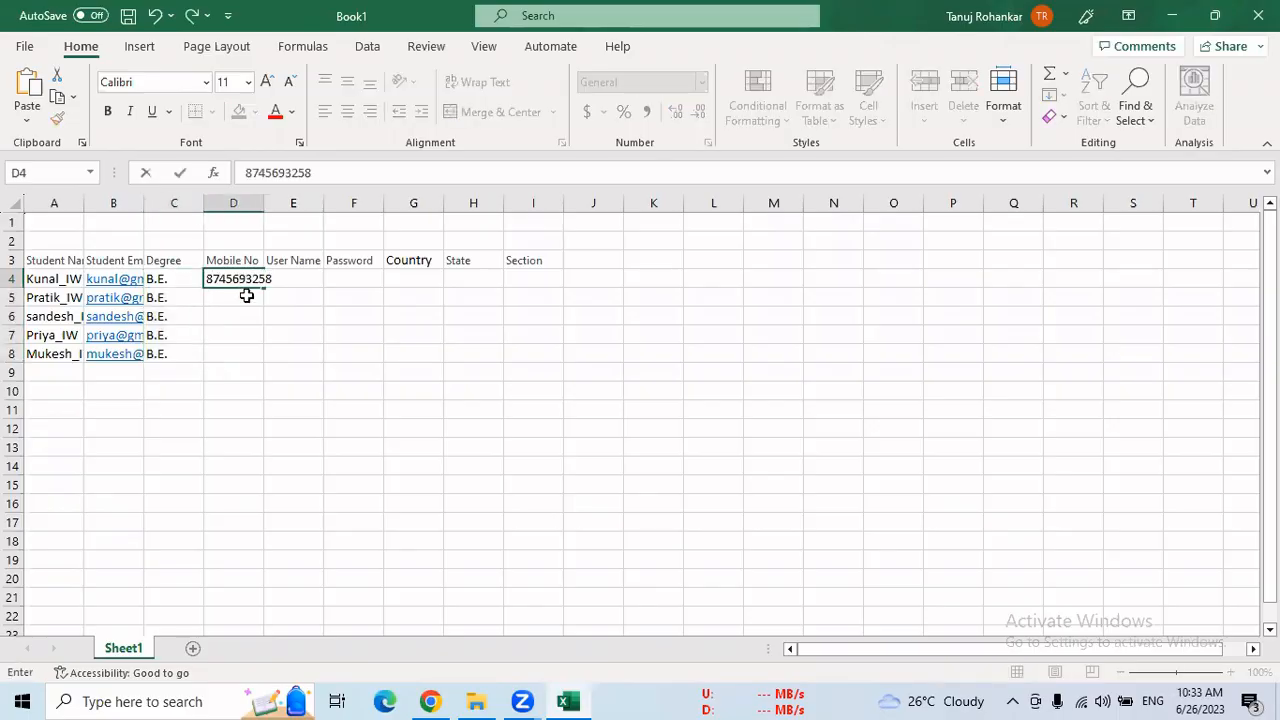
pyautogui.press('Return')
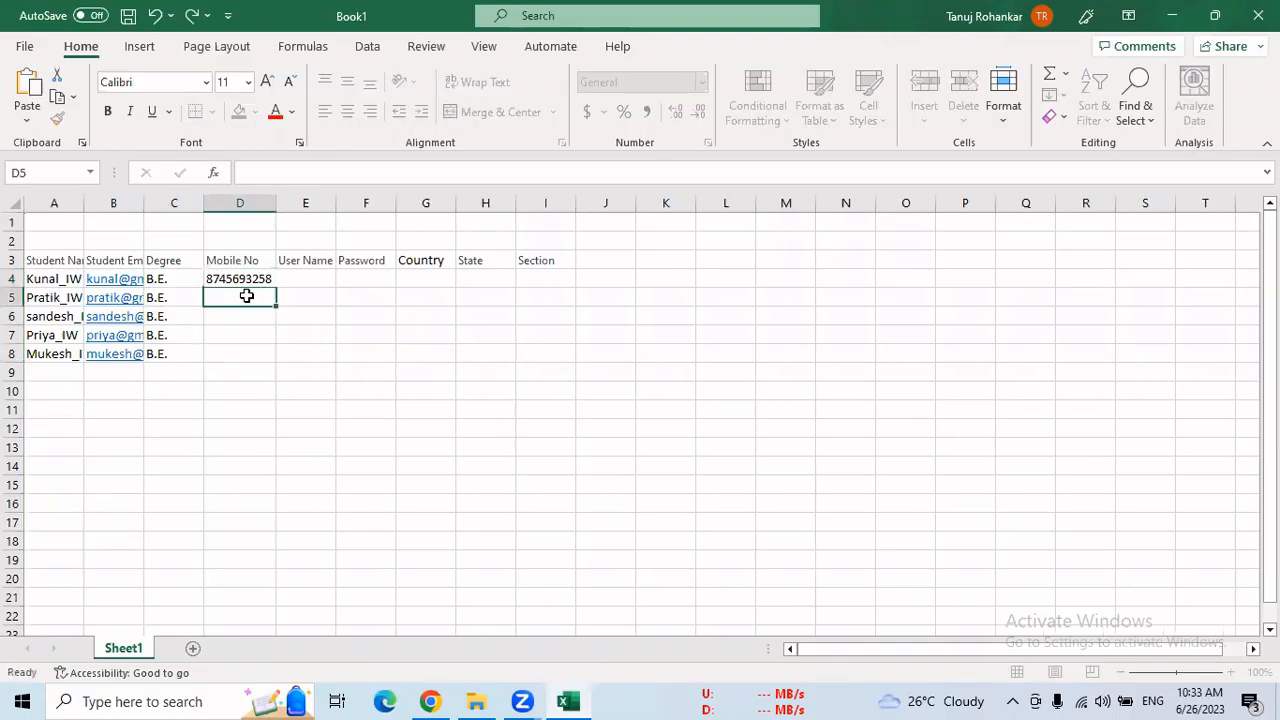
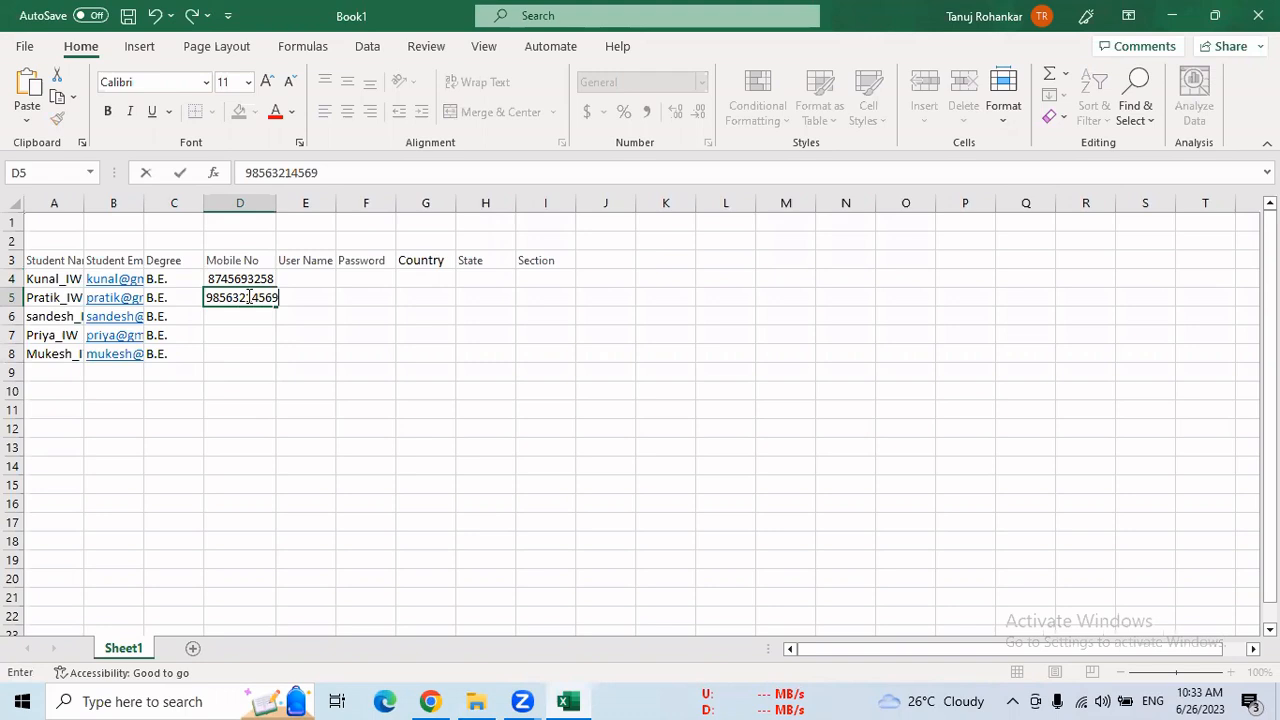
# Enter the third, fourth and fifth students' mobile numbers in cells D6, D7 and D8
pyautogui.click(245, 314)
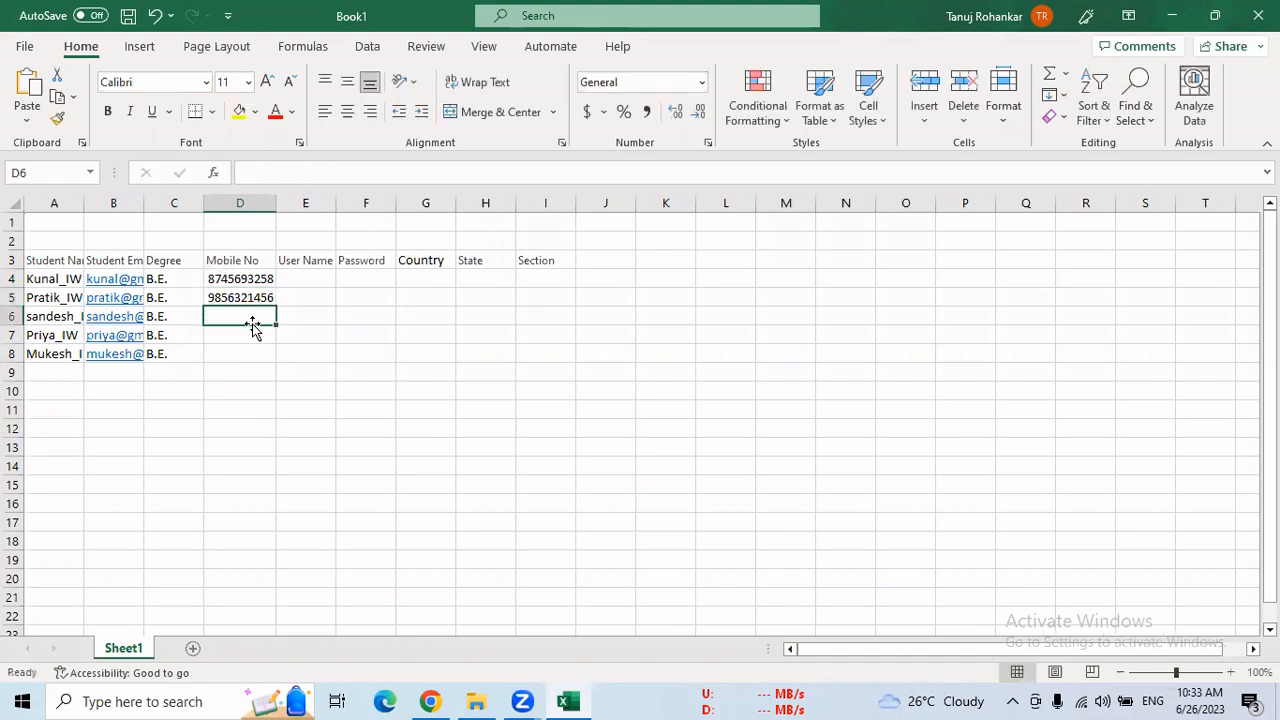
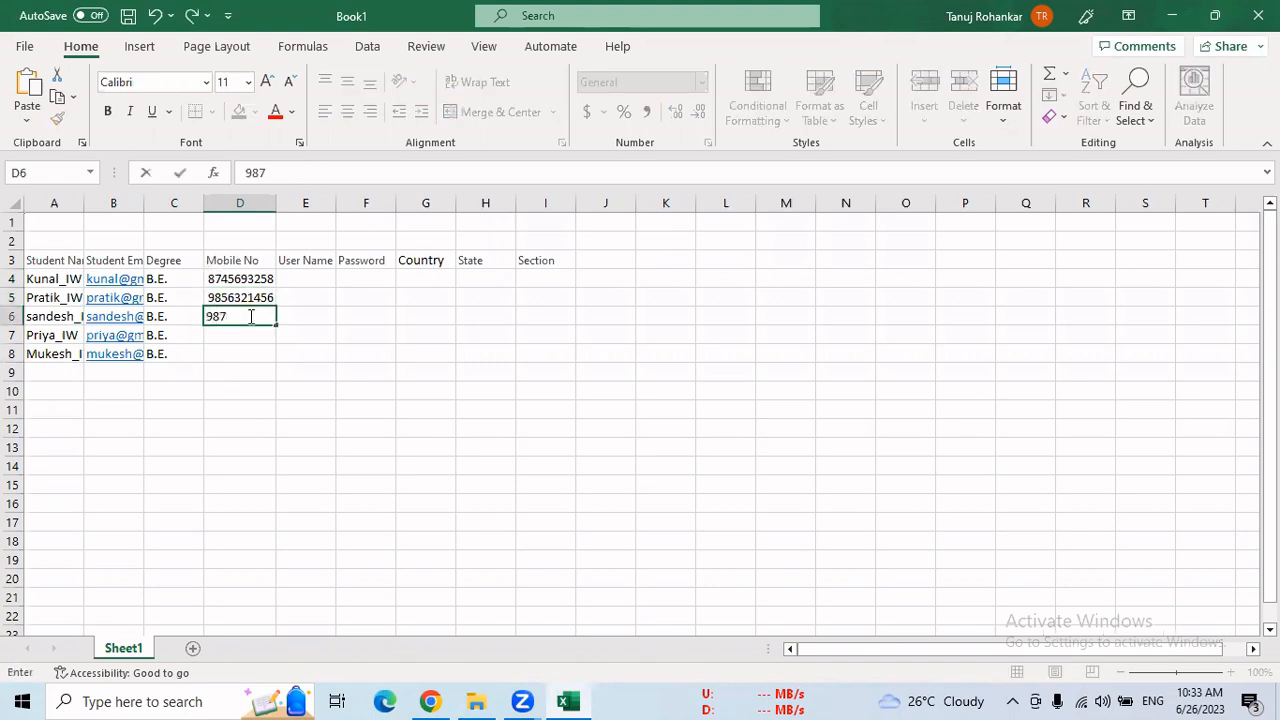
pyautogui.click(235, 338)
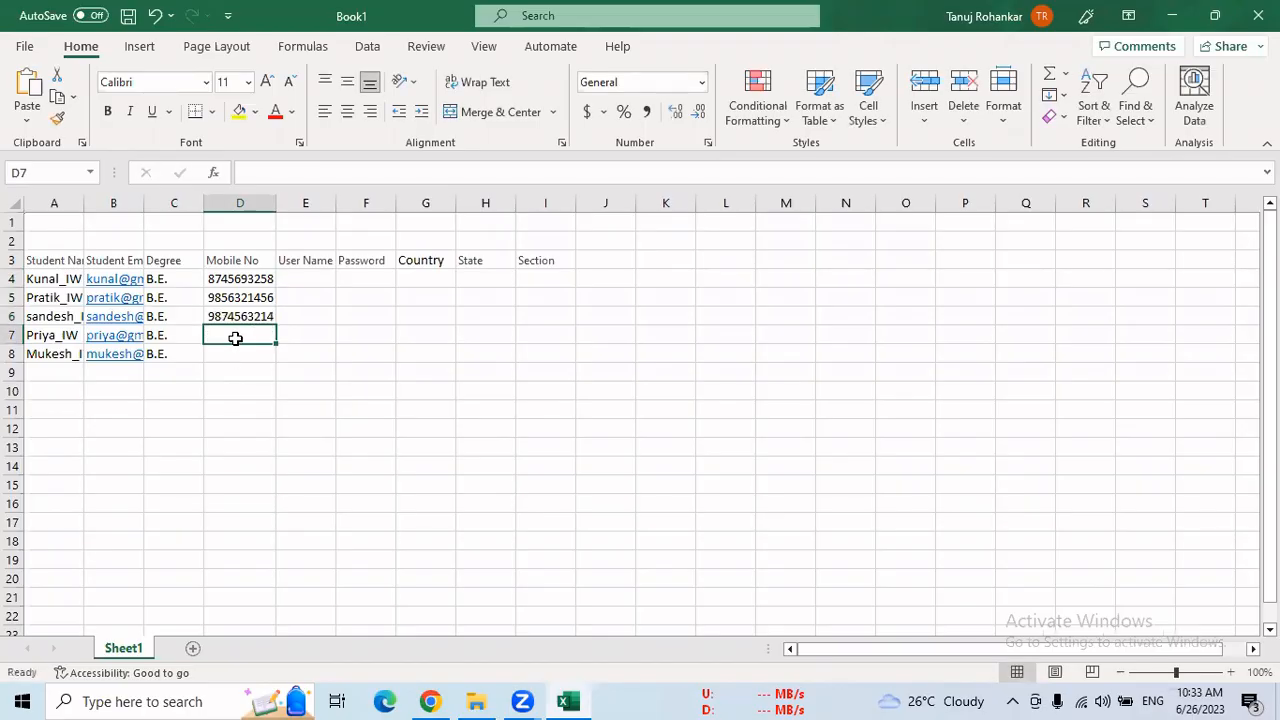
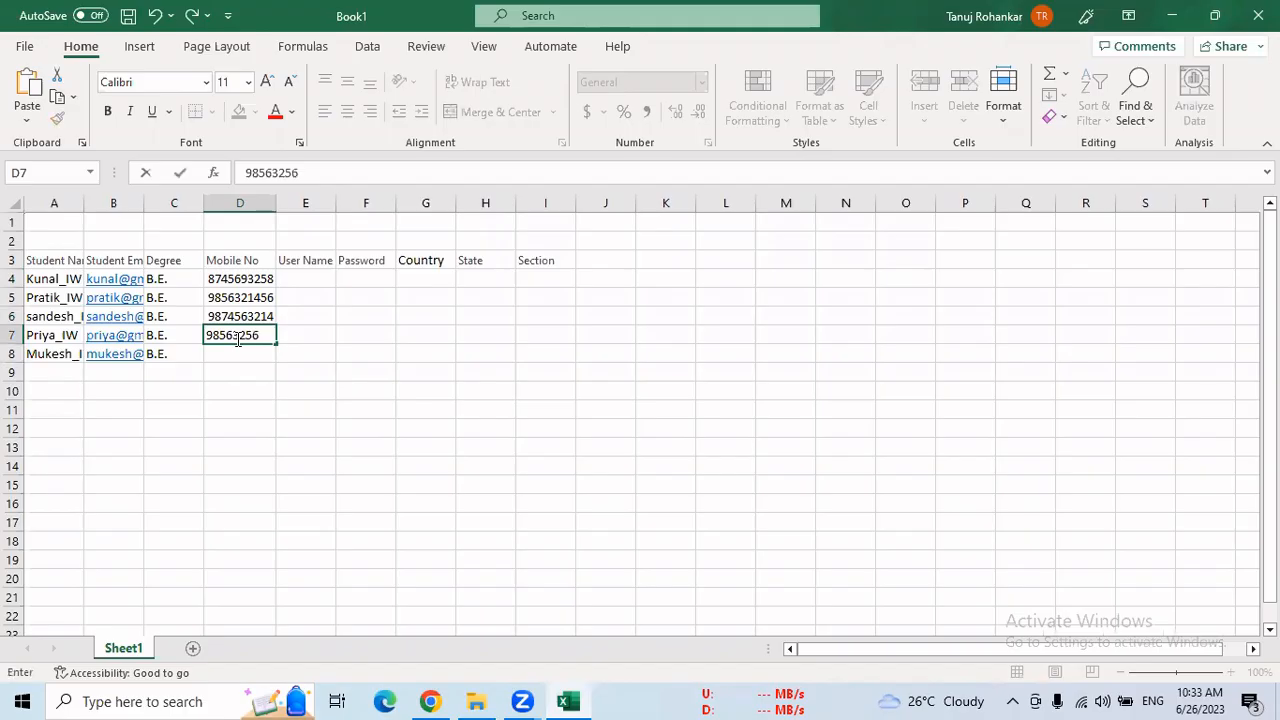
pyautogui.click(220, 357)
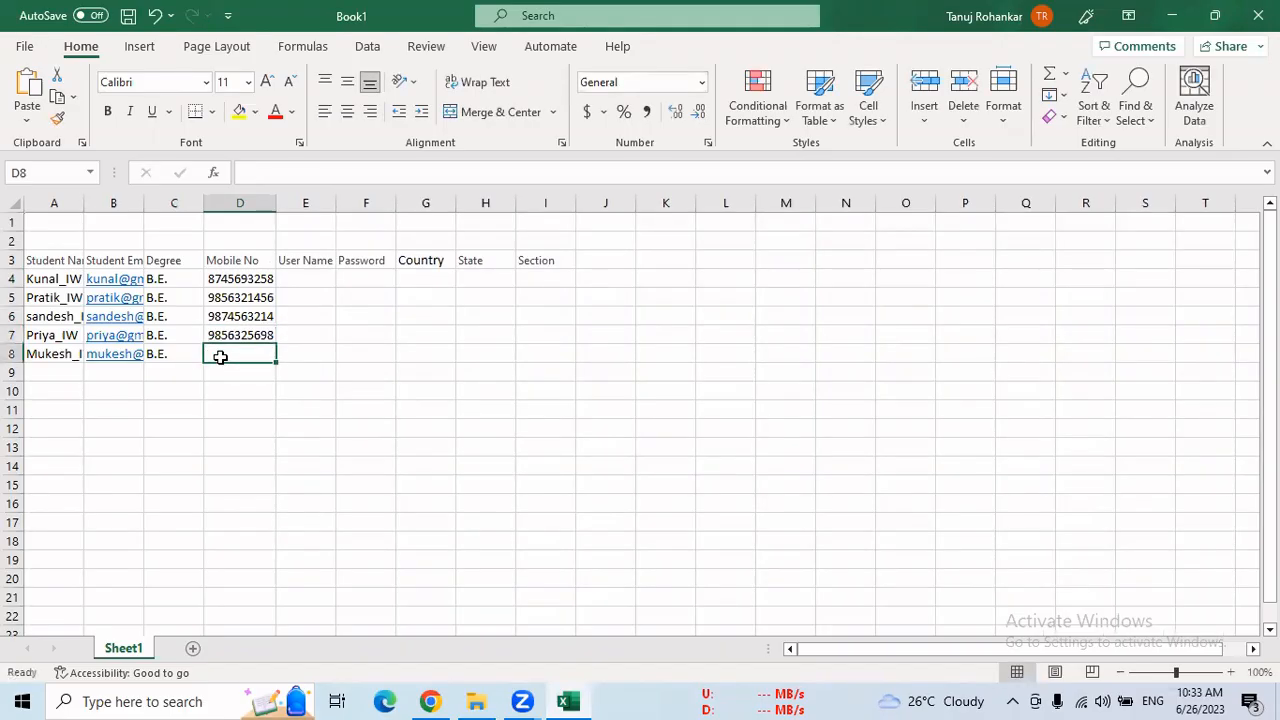
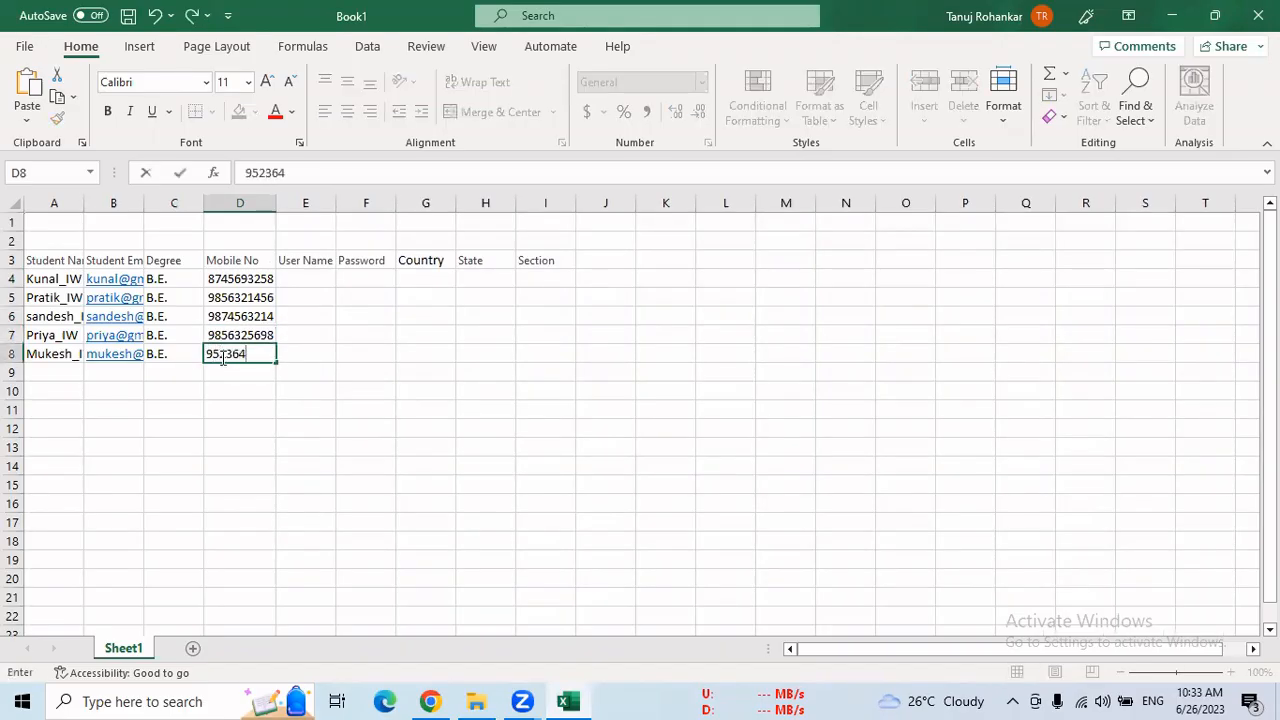
# Enter the first two students' user names in E4 and E5, and accept the Flash Fill suggestion for E6 to E8
pyautogui.click(306, 278)
pyautogui.write('kunal1')
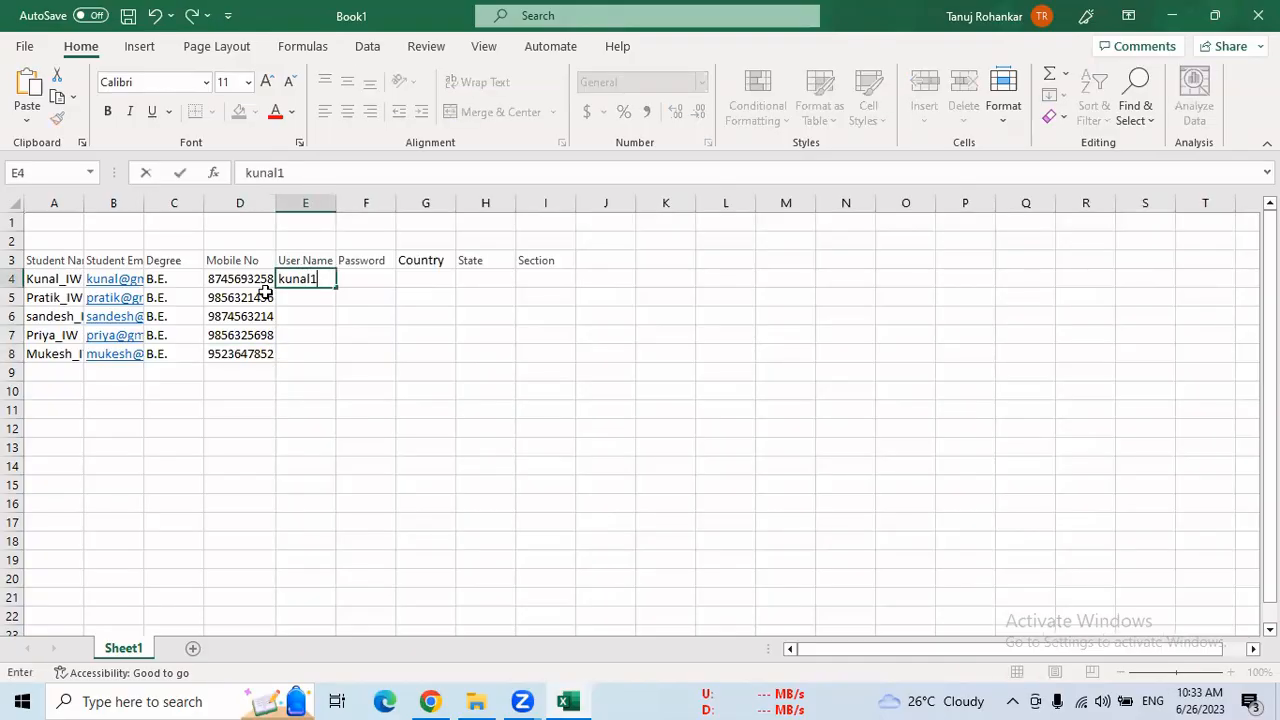
pyautogui.click(297, 300)
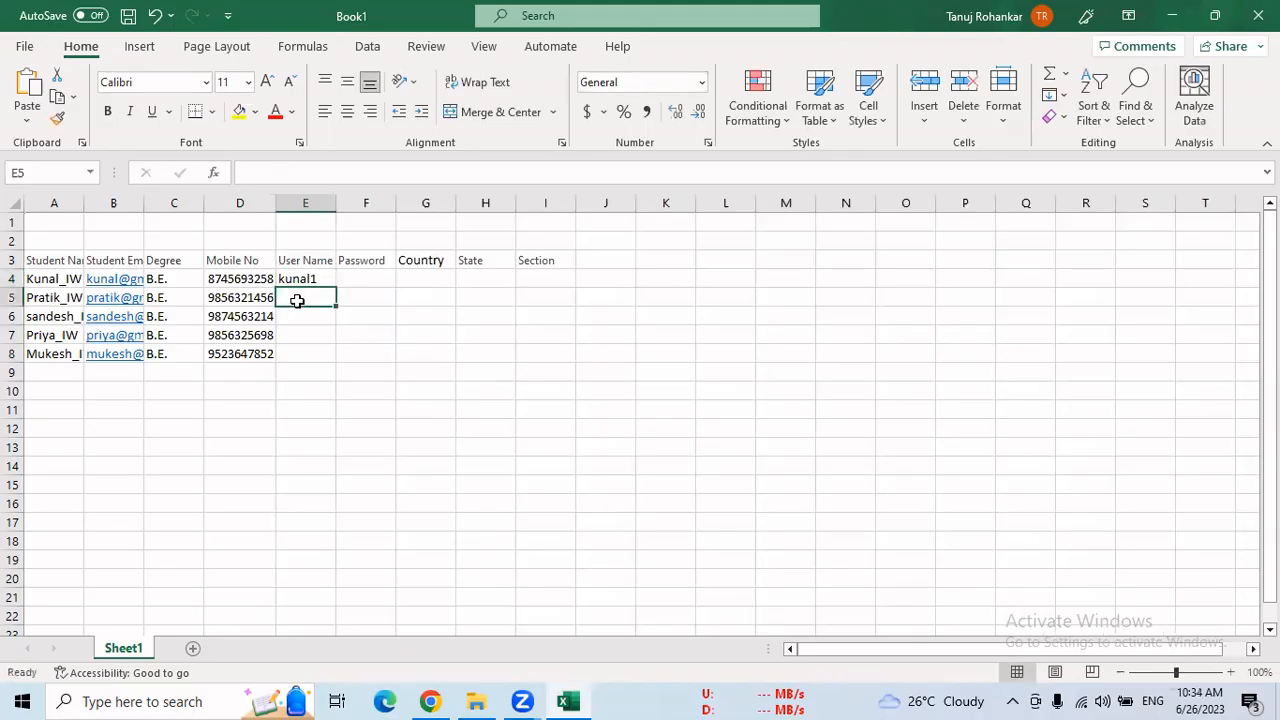
pyautogui.write('pratik1')
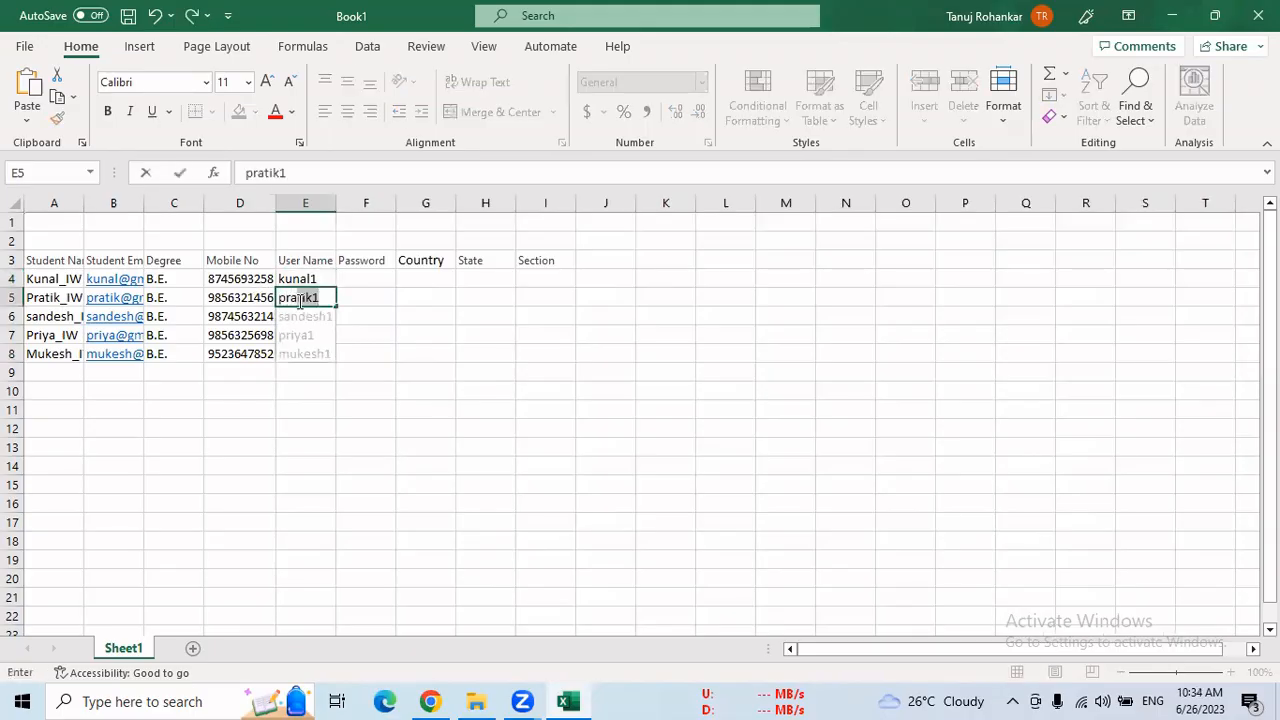
pyautogui.press('Tab')
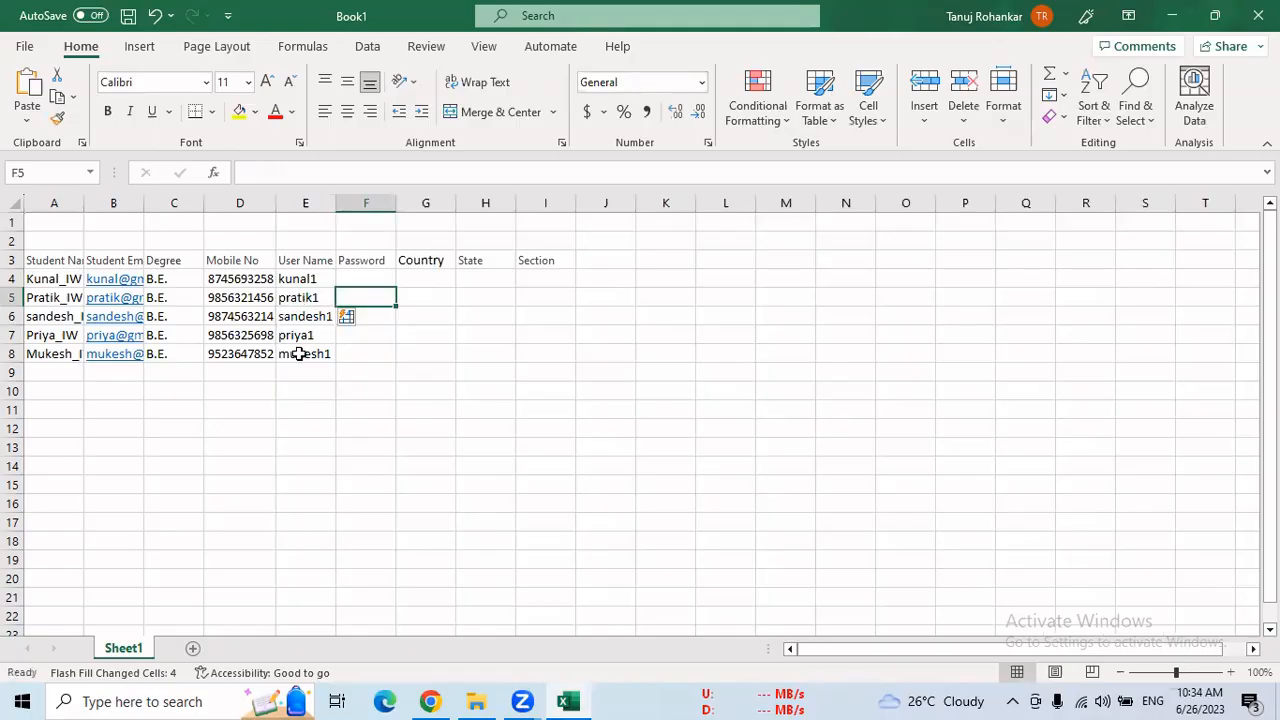
# Enter the first student's password in F4 under the Password header, and Flash Fill the other students' passwords in F5 to F8
pyautogui.click(380, 281)
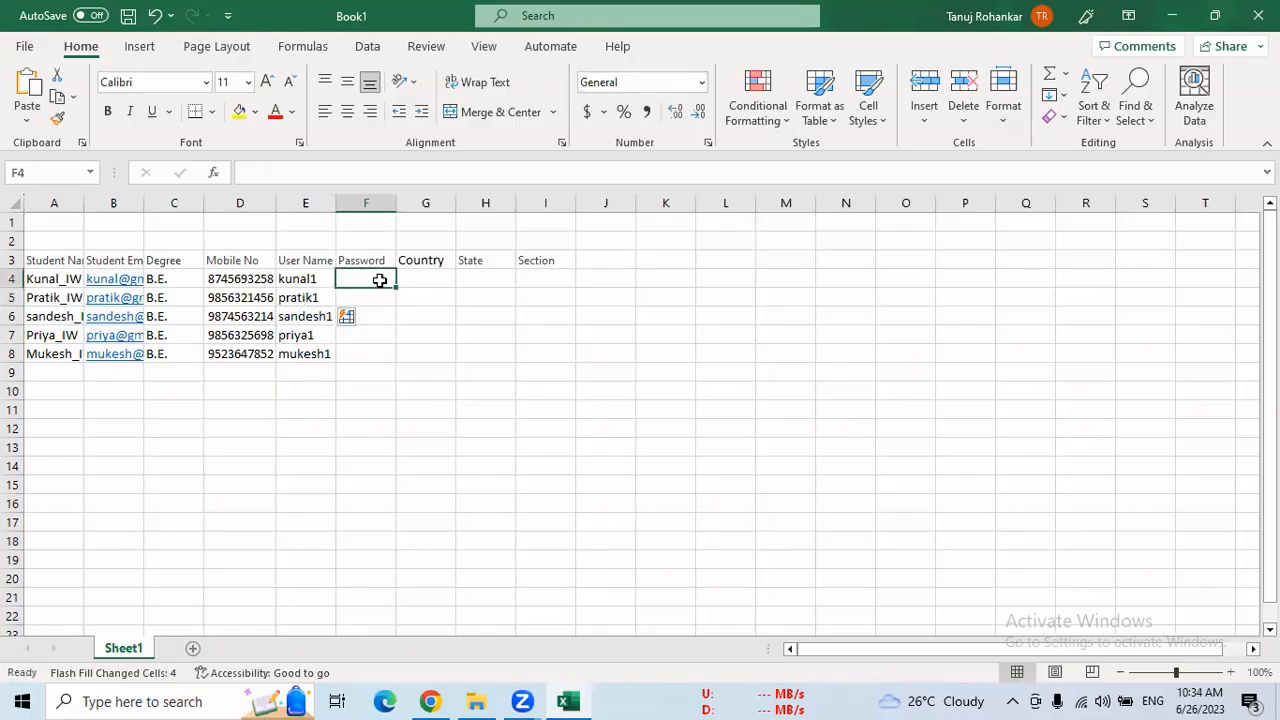
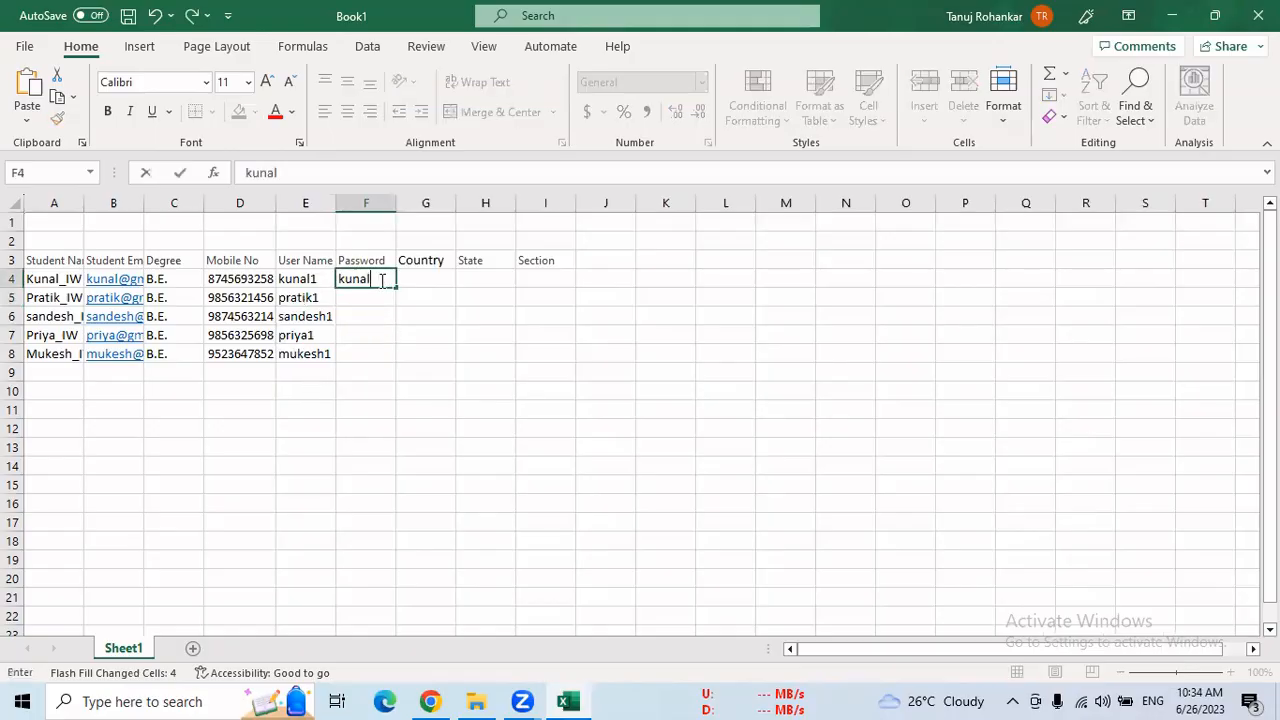
pyautogui.press('Return')
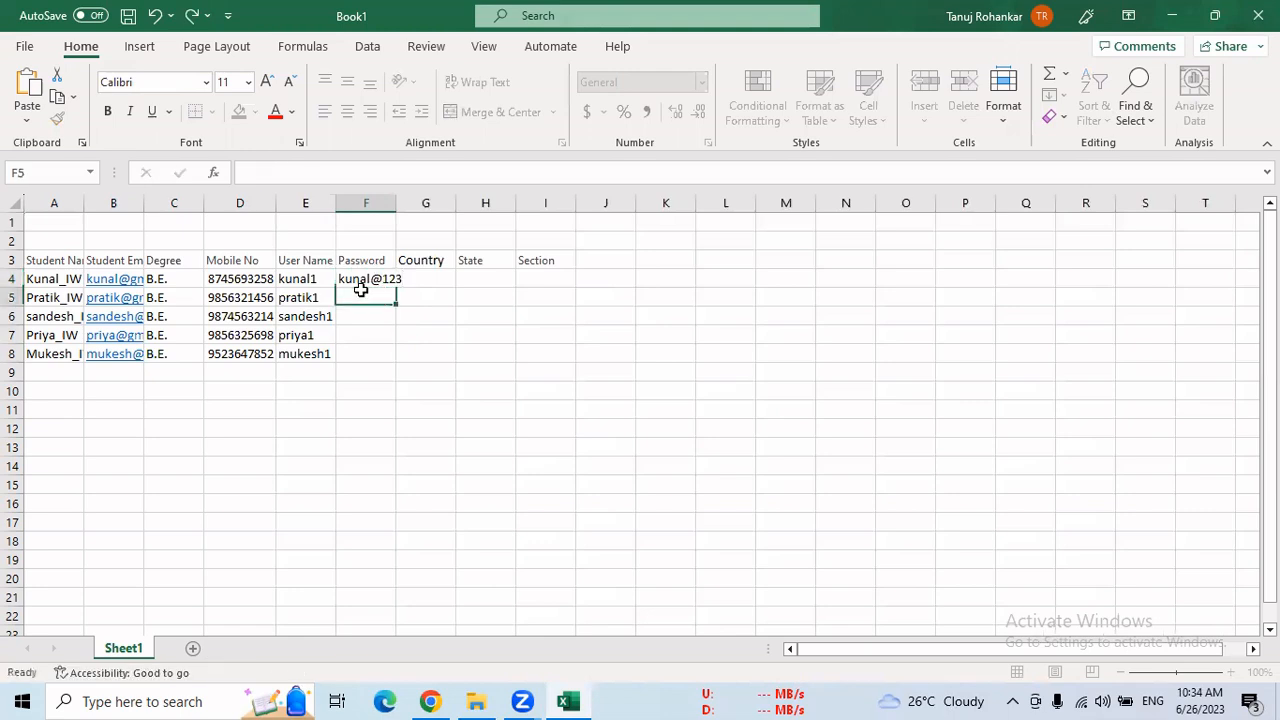
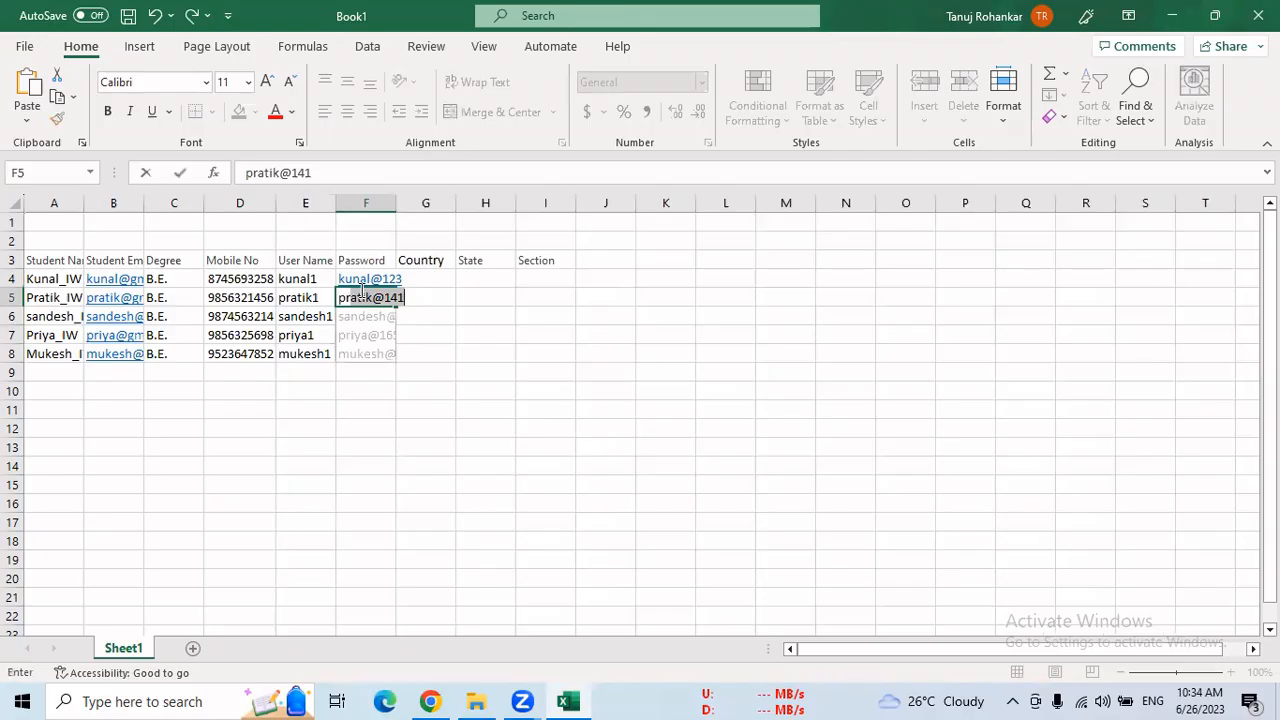
pyautogui.click(380, 276)
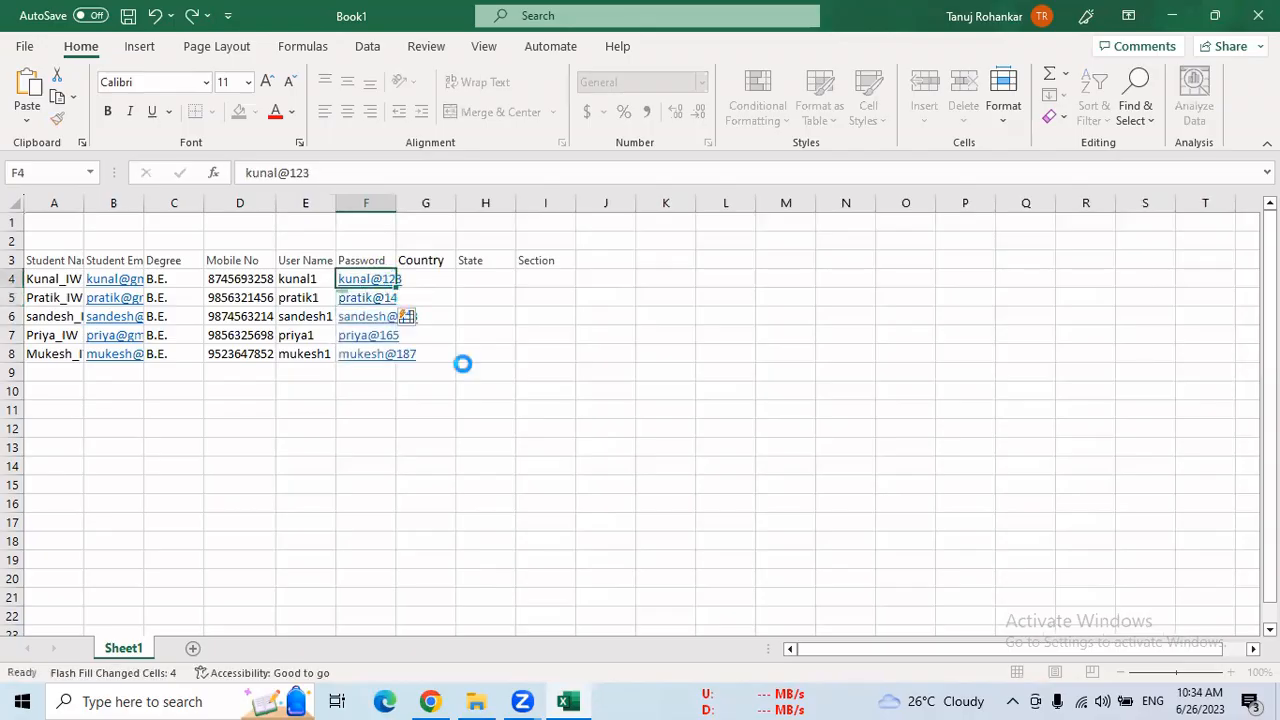
pyautogui.click(443, 407)
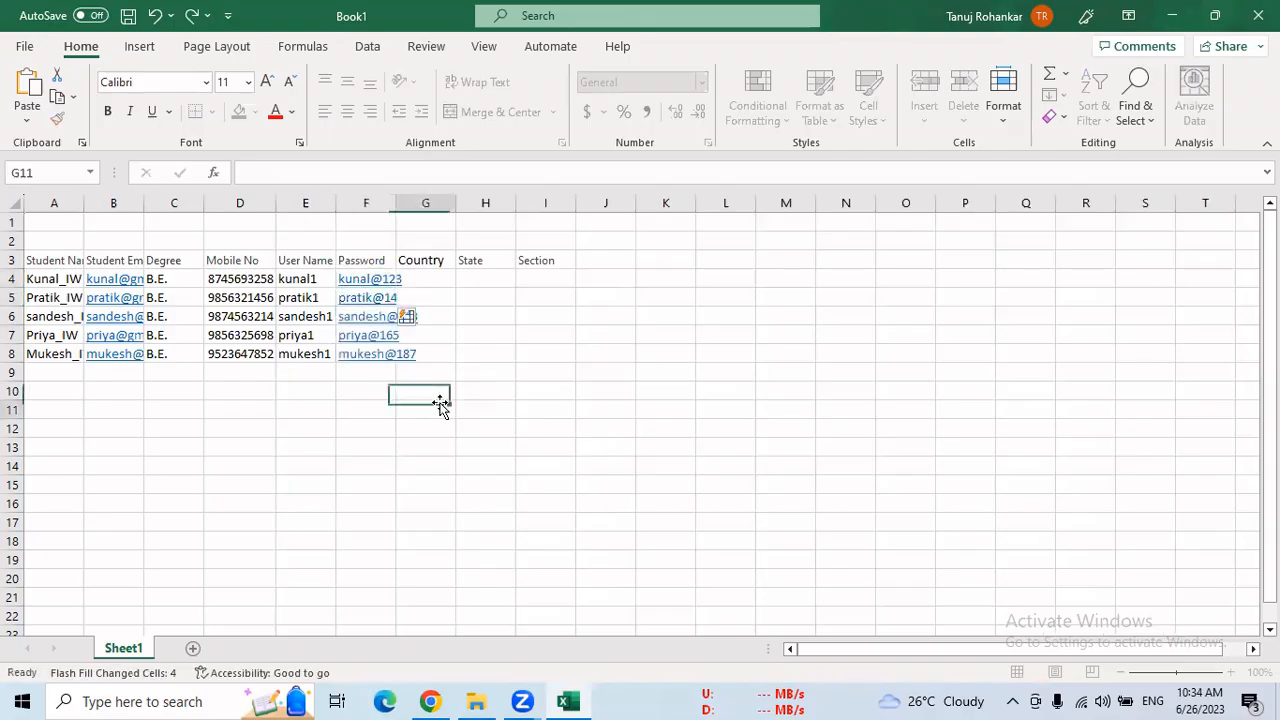
# Enter "India" as the Country in cell G4 and fill it down to cell G8
pyautogui.click(427, 279)
pyautogui.click(427, 279)
pyautogui.write('I')
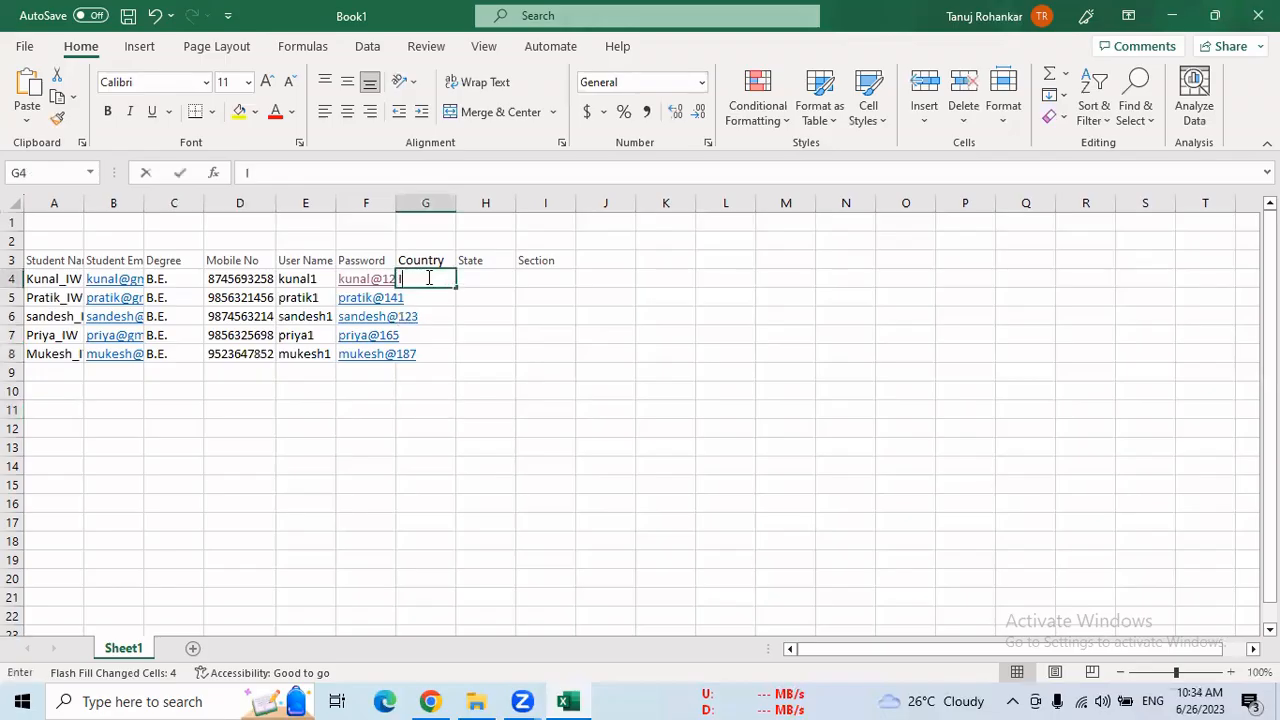
pyautogui.write('nida')
pyautogui.press('BackSpace')
pyautogui.press('BackSpace')
pyautogui.press('BackSpace')
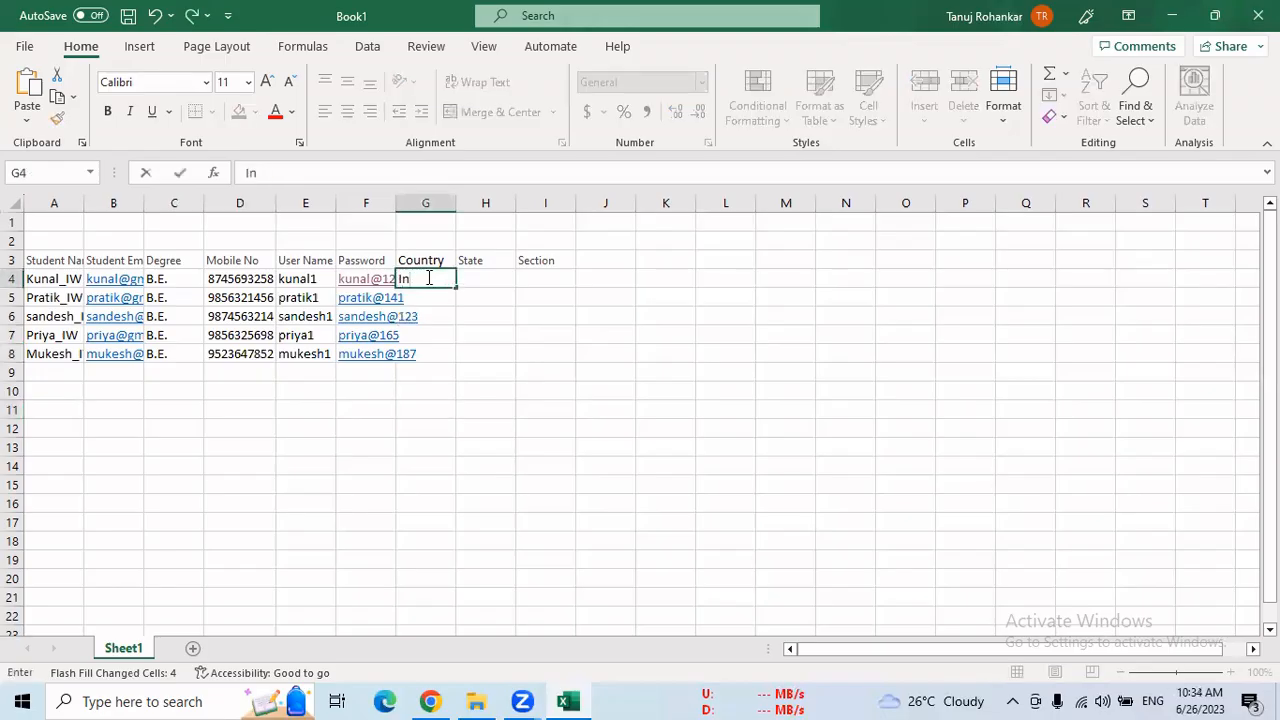
pyautogui.write('dia')
pyautogui.moveTo(456, 288); pyautogui.dragTo(465, 374)
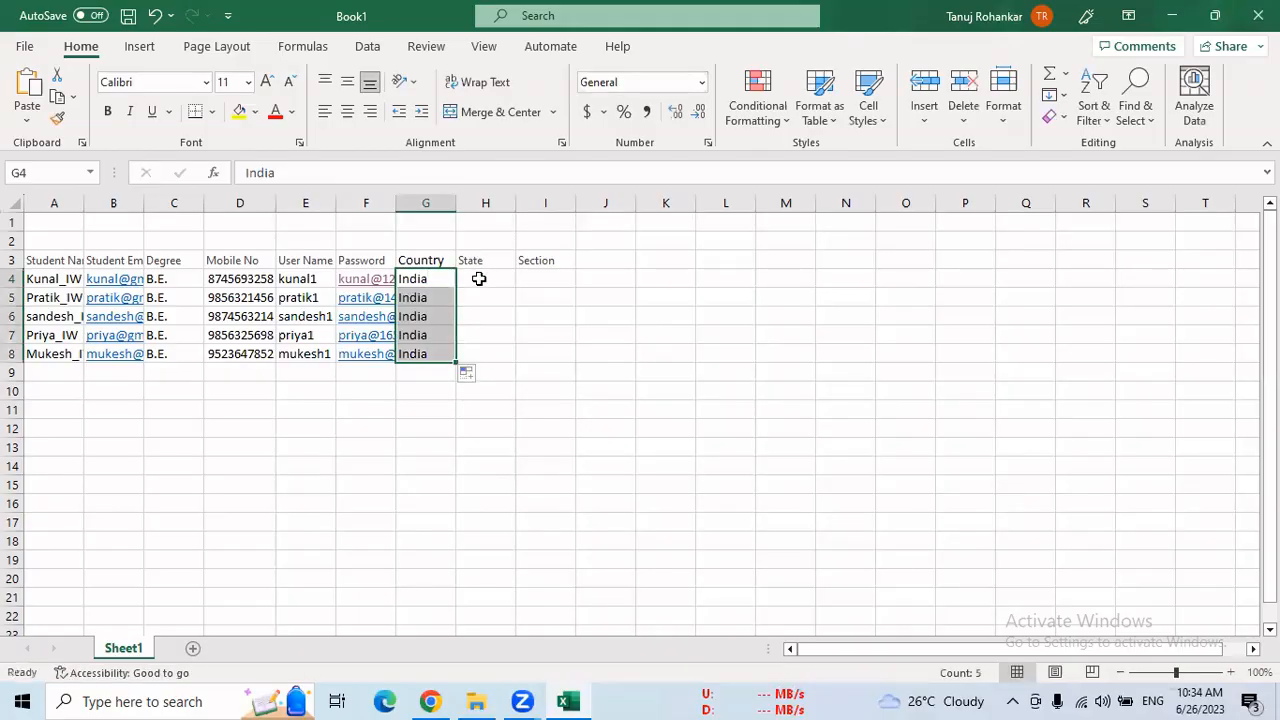
# Enter "Maharashtra" as the State in cell H4 and fill it down to cell H8
pyautogui.click(479, 279)
pyautogui.write('Maha')
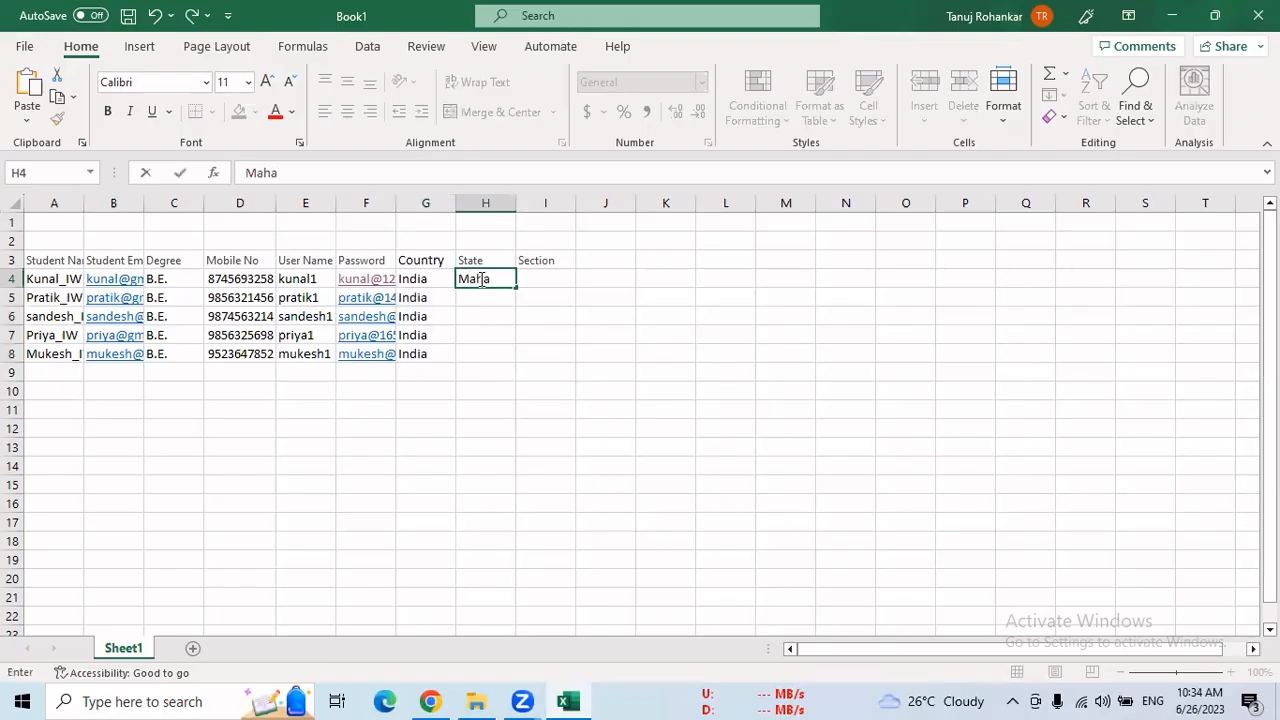
pyautogui.write('rashtra')
pyautogui.click(489, 316)
pyautogui.click(501, 287)
pyautogui.moveTo(516, 288); pyautogui.dragTo(522, 362)
# Enter the Section values B, C, B, C and D in cells I4 to I8
pyautogui.click(542, 282)
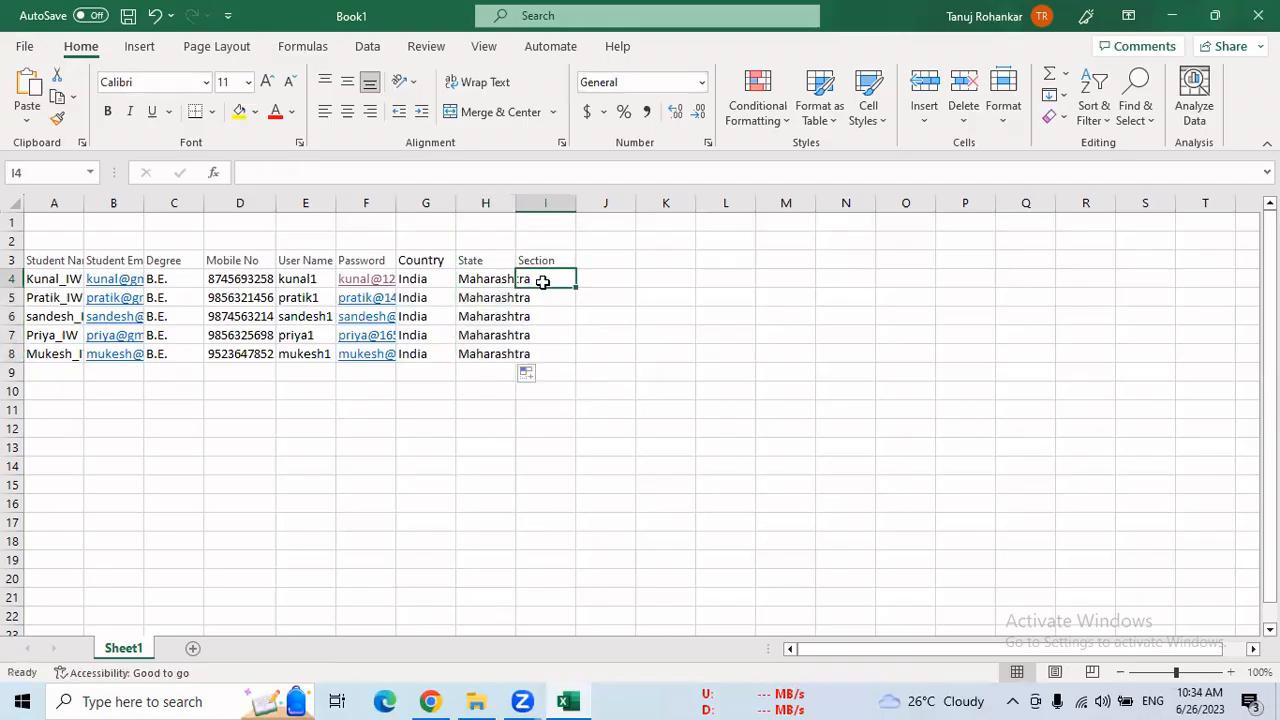
pyautogui.write('B')
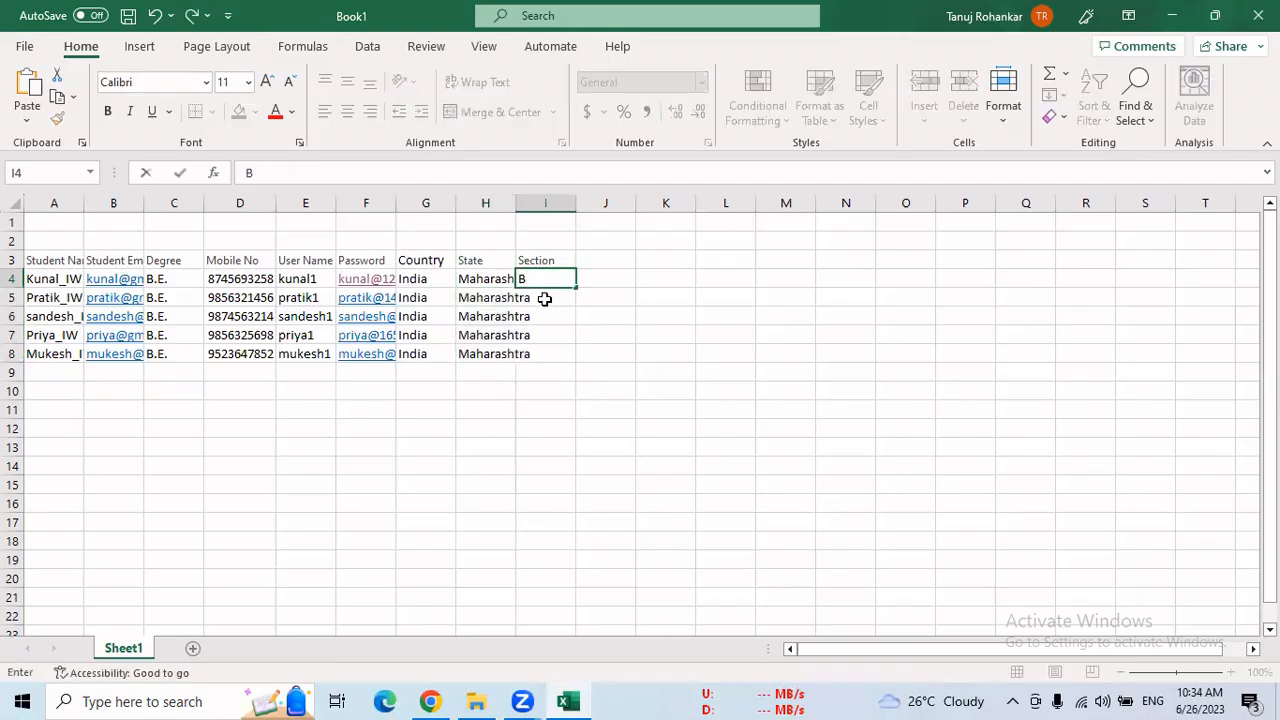
pyautogui.click(544, 297)
pyautogui.write('A')
pyautogui.press('BackSpace')
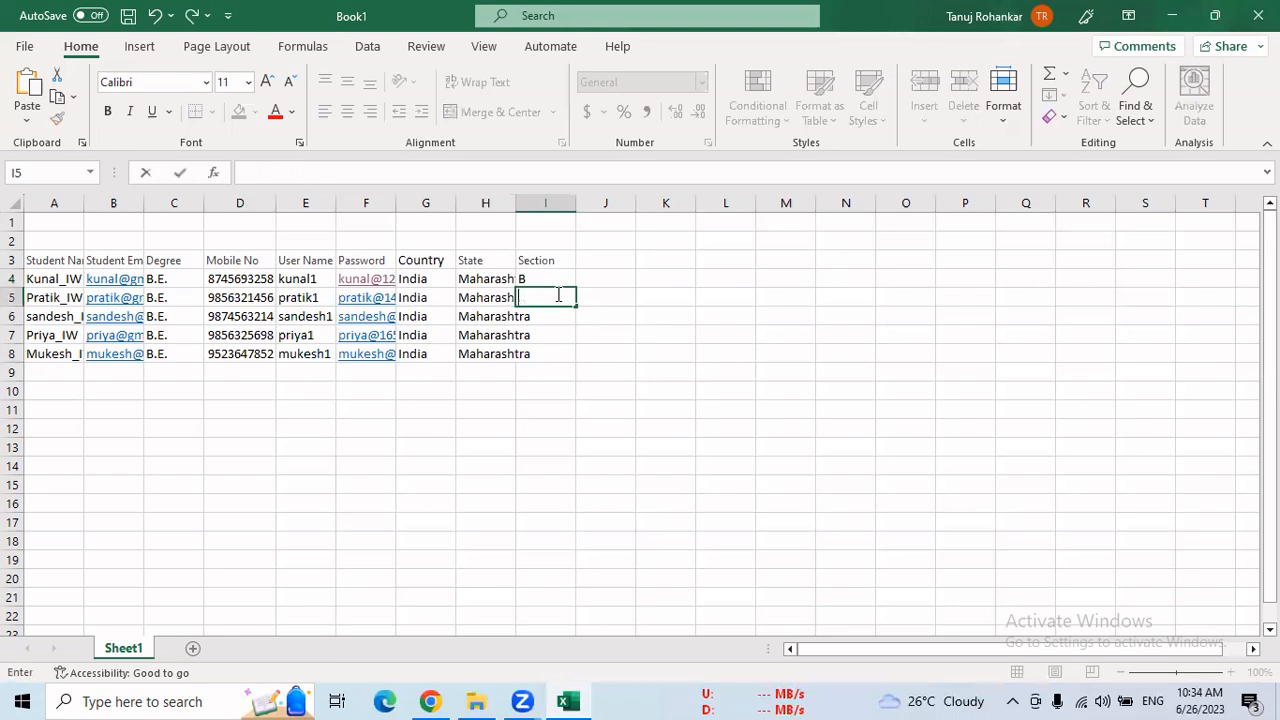
pyautogui.write('C')
pyautogui.click(533, 318)
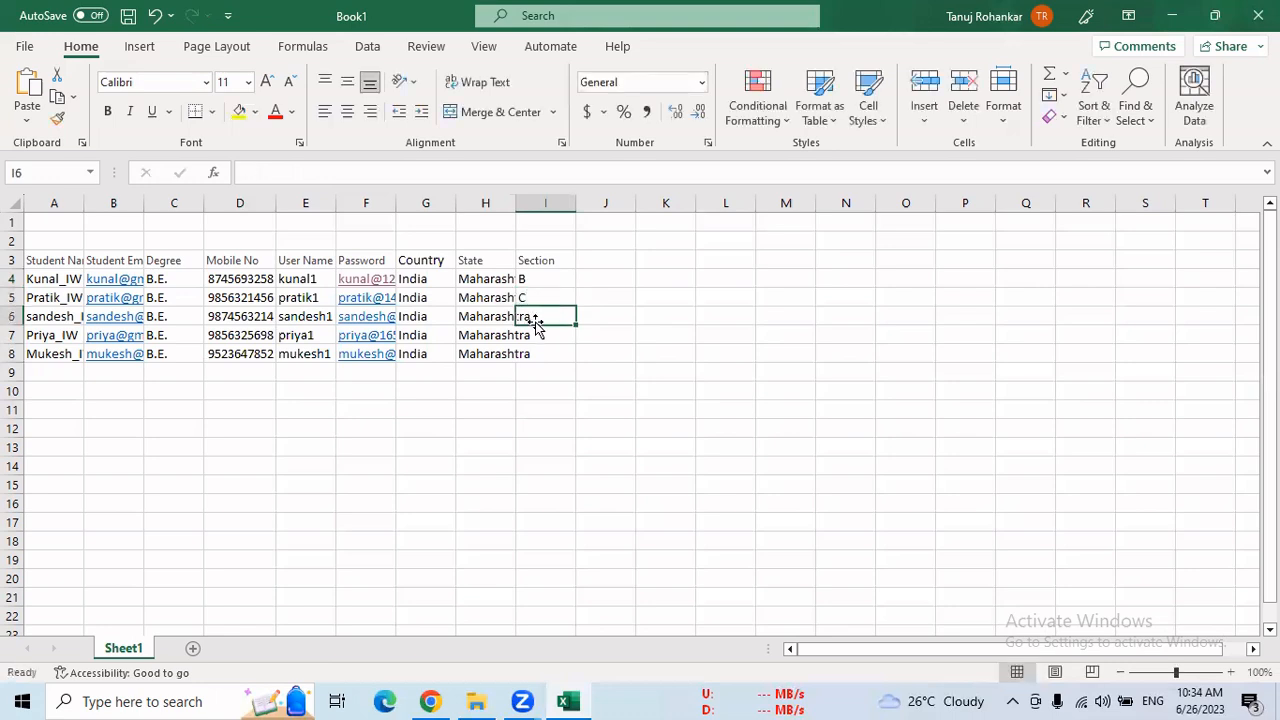
pyautogui.write('B')
pyautogui.click(548, 338)
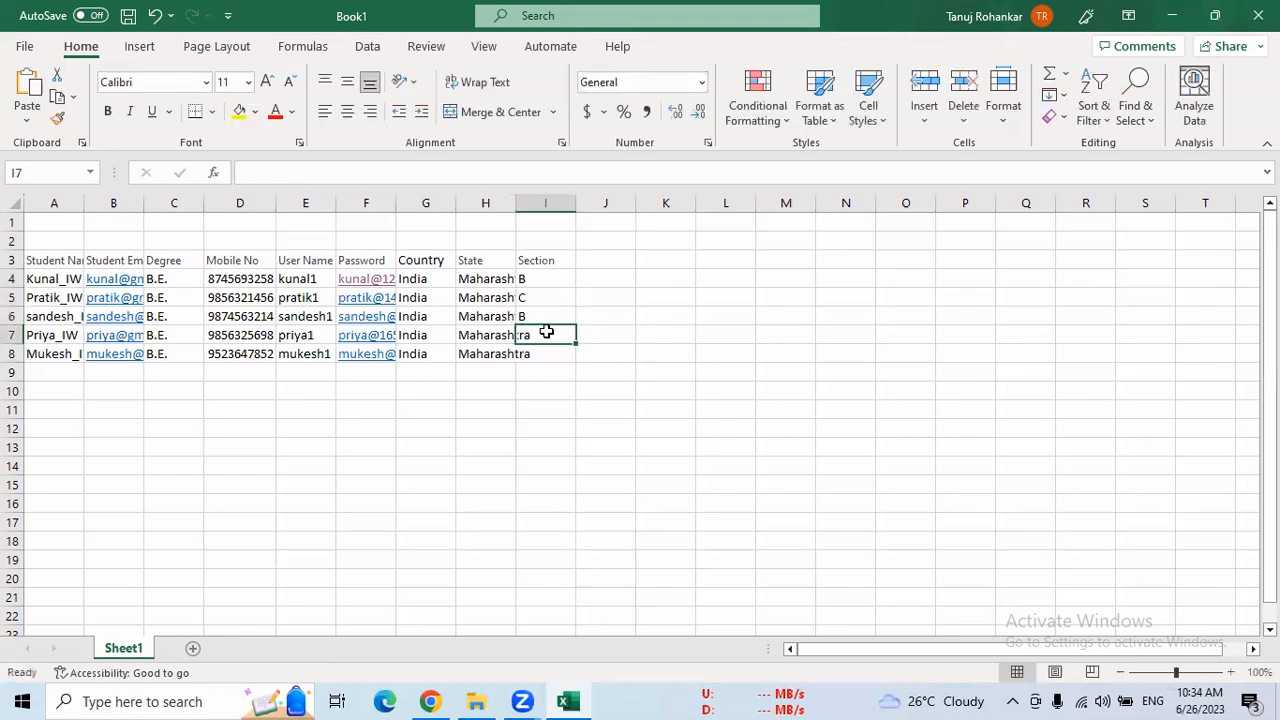
pyautogui.write('C')
pyautogui.click(550, 355)
pyautogui.write('D')
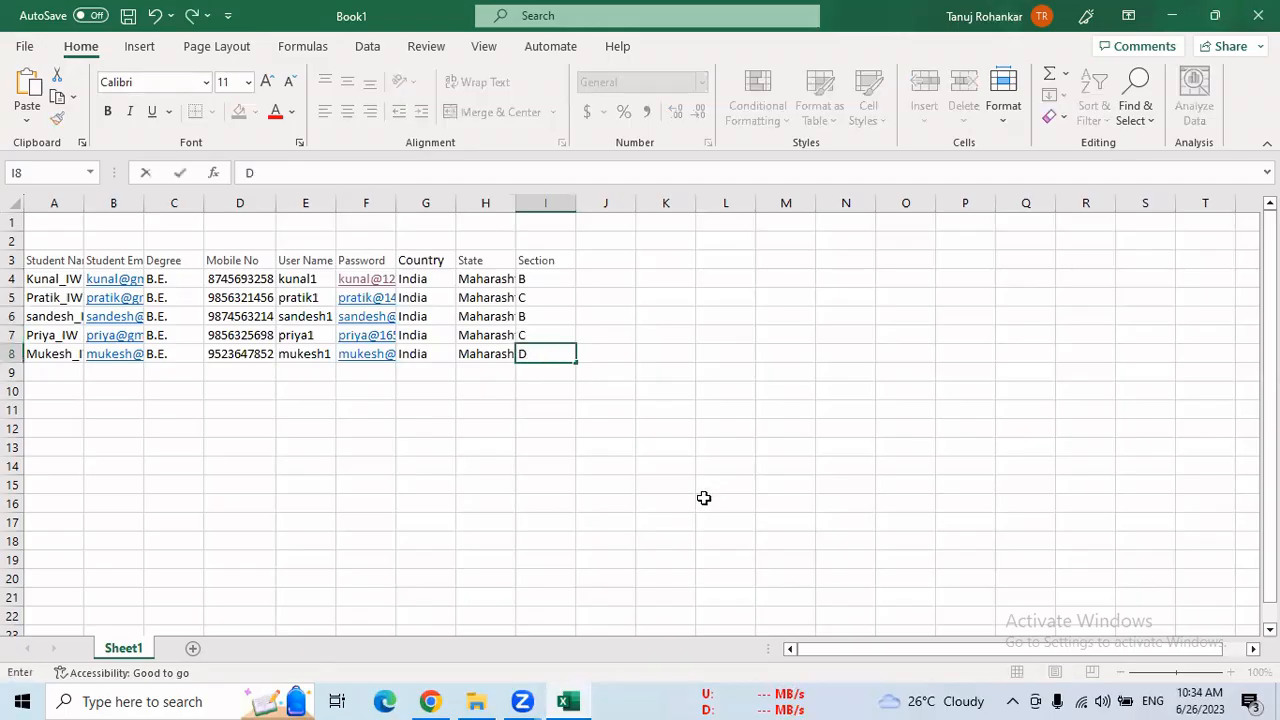
# Start saving a copy of the workbook and set its file type to CSV (Comma delimited)
pyautogui.hotkey('ctrl', 's')
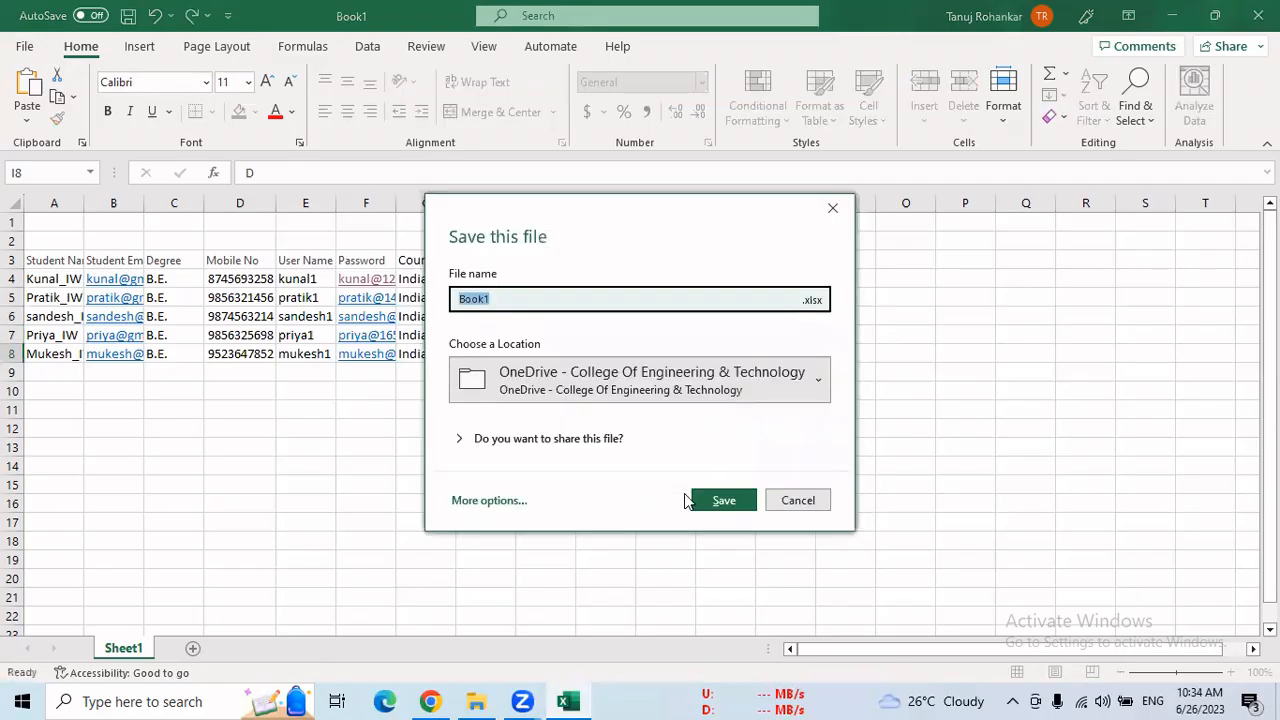
pyautogui.click(815, 502)
pyautogui.click(25, 50)
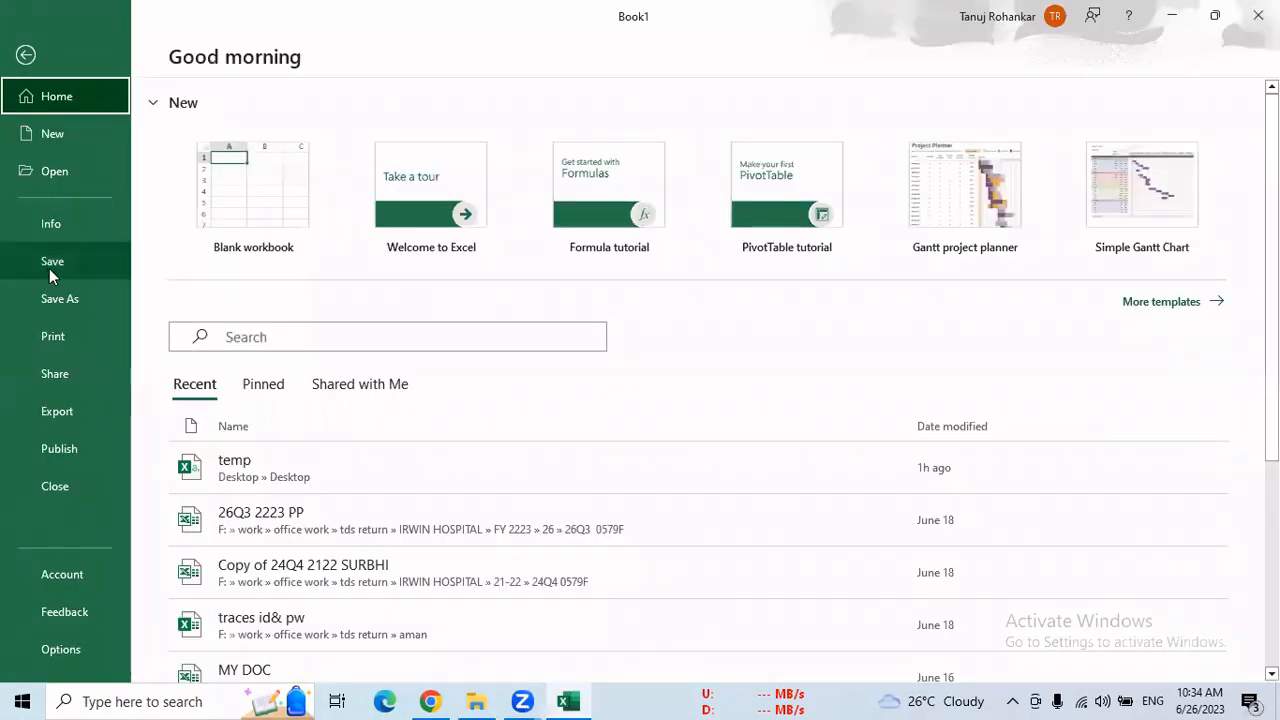
pyautogui.click(49, 268)
pyautogui.click(262, 428)
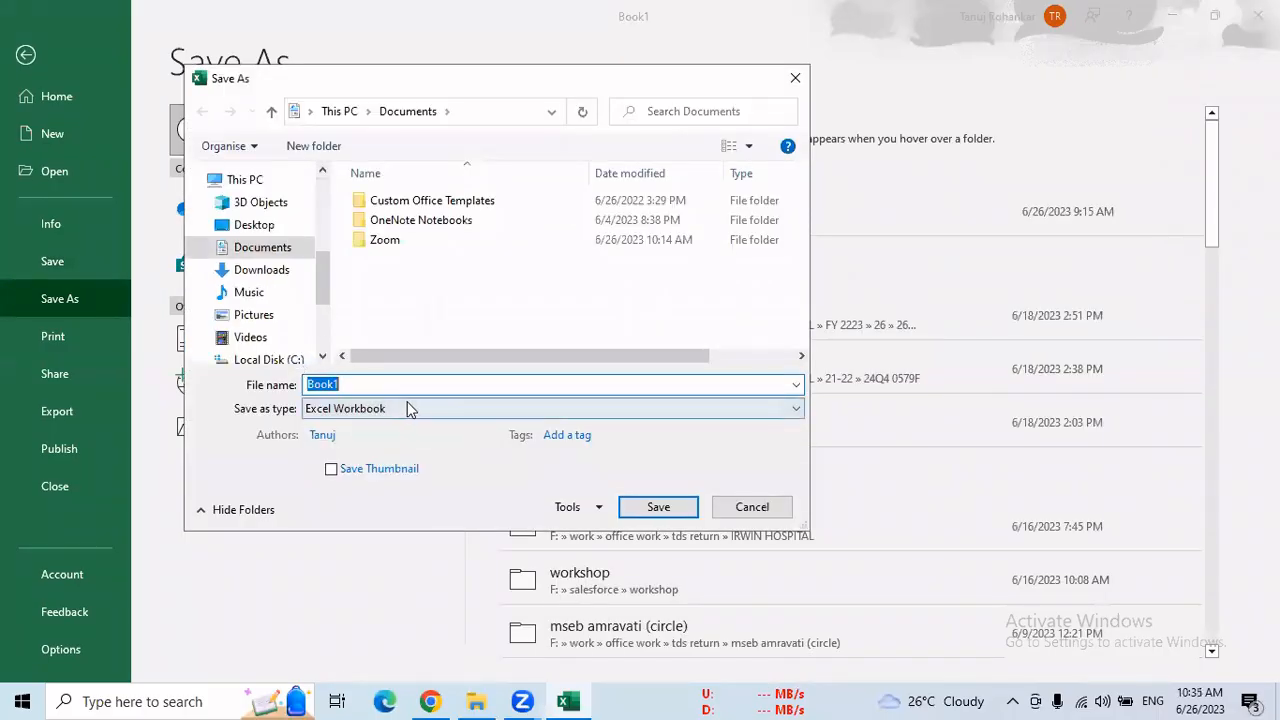
pyautogui.click(340, 412)
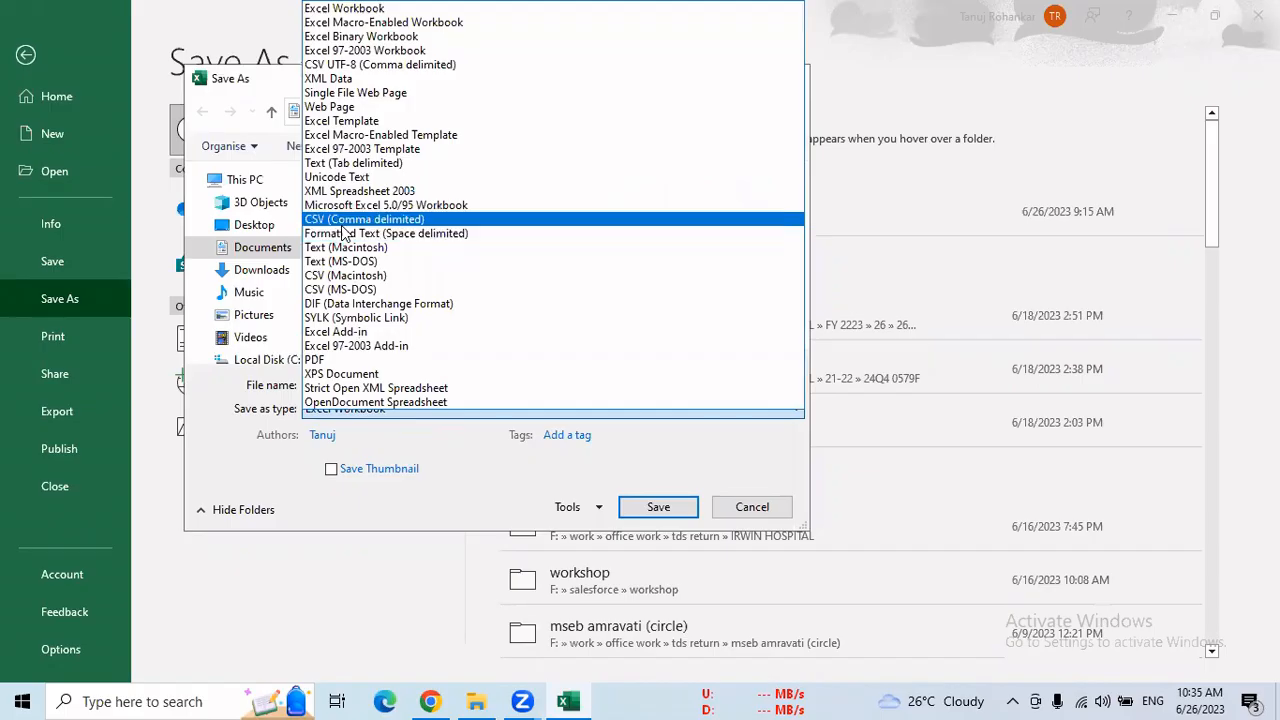
pyautogui.click(403, 220)
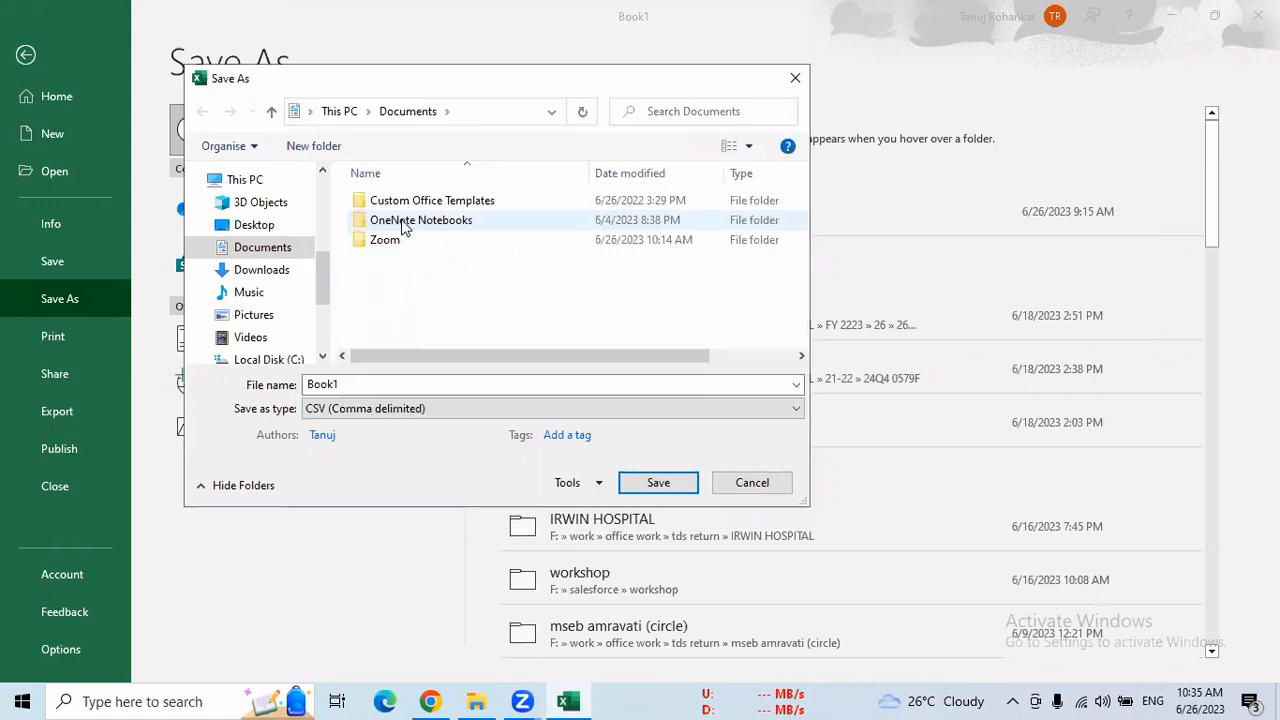
# Name the file temp.csv and save it to the Desktop folder
pyautogui.doubleClick(340, 383)
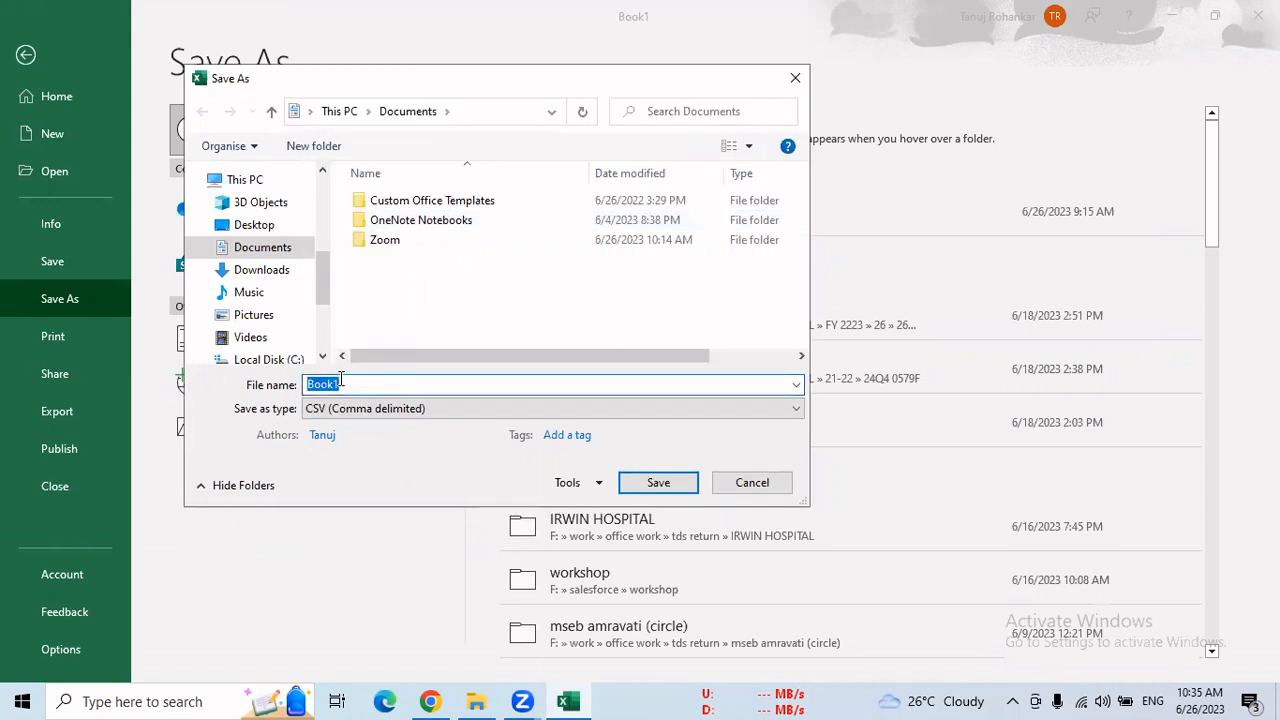
pyautogui.write('temp.csv')
pyautogui.click(266, 227)
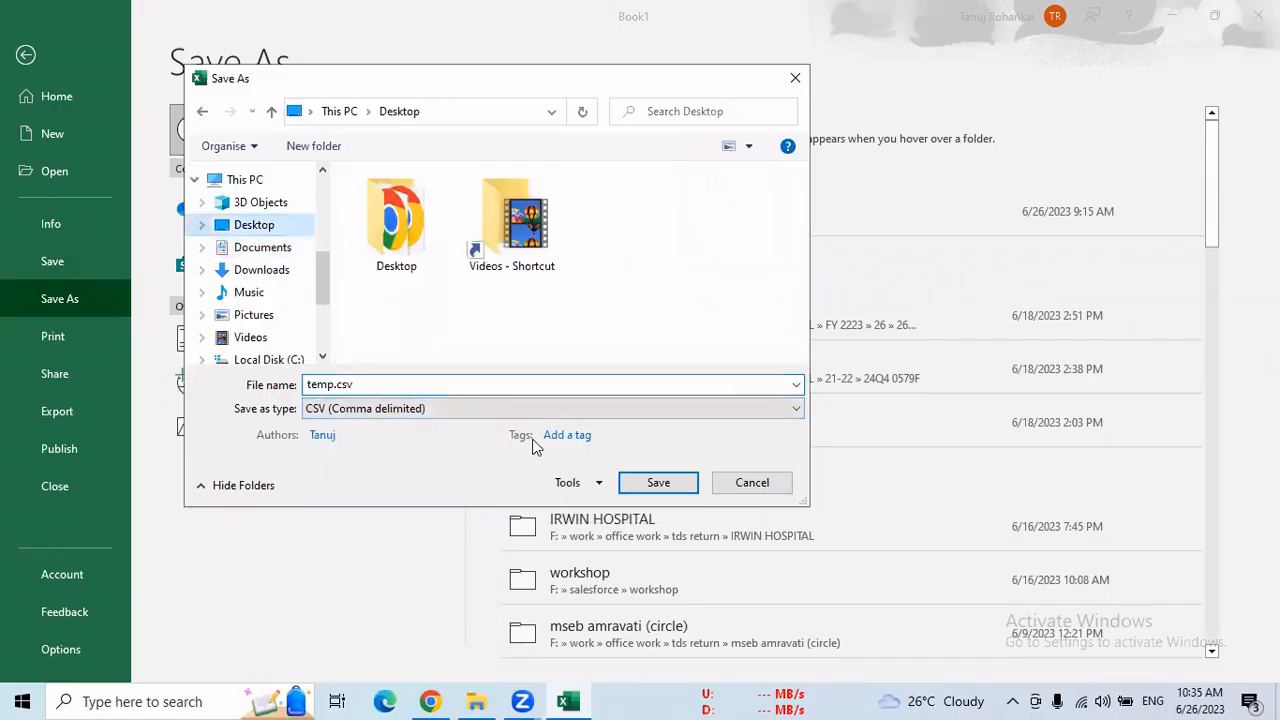
pyautogui.click(655, 484)
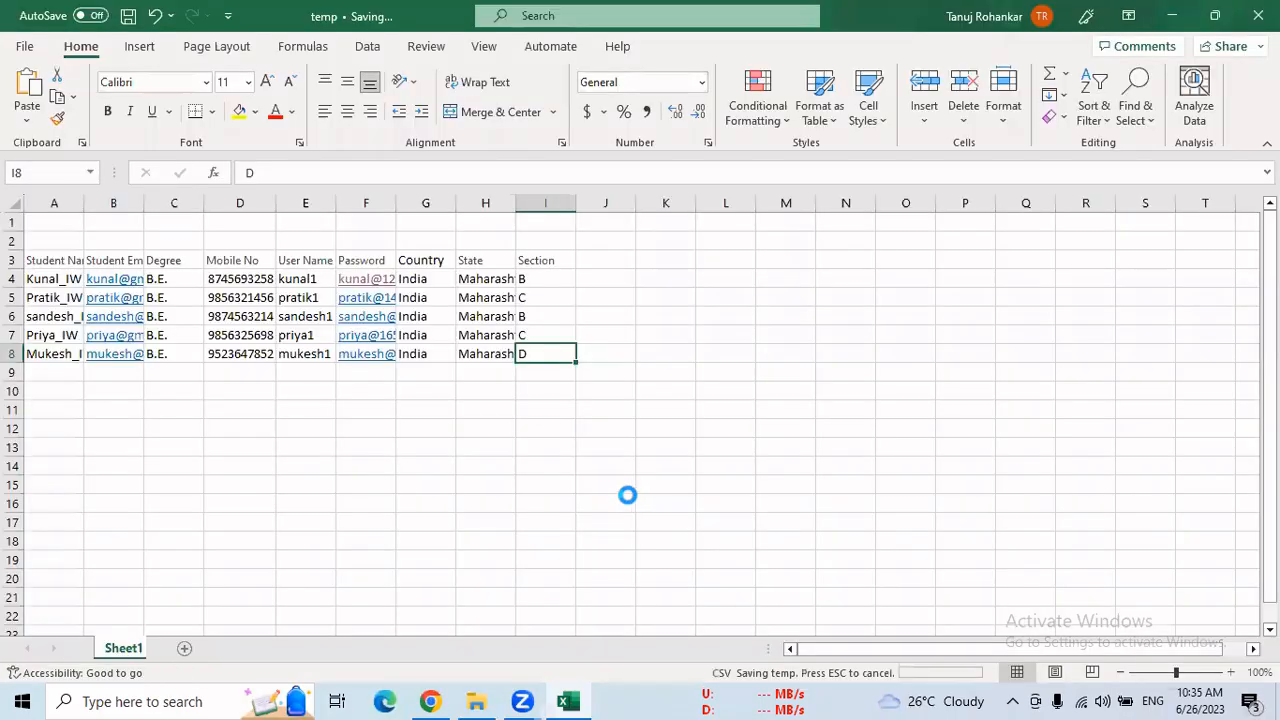
# Minimise the workbook, close the unsaved New Student form in Chrome, and bring the desktop into view
pyautogui.click(1172, 15)
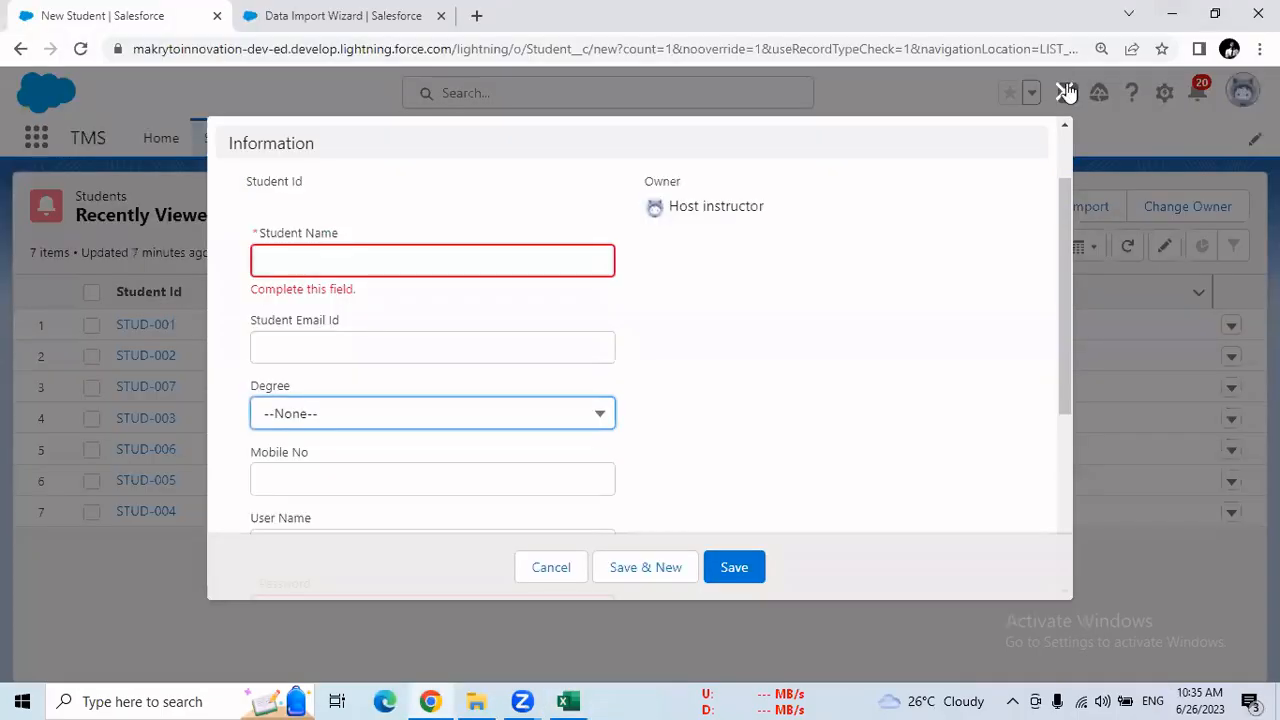
pyautogui.click(1063, 95)
pyautogui.click(1172, 15)
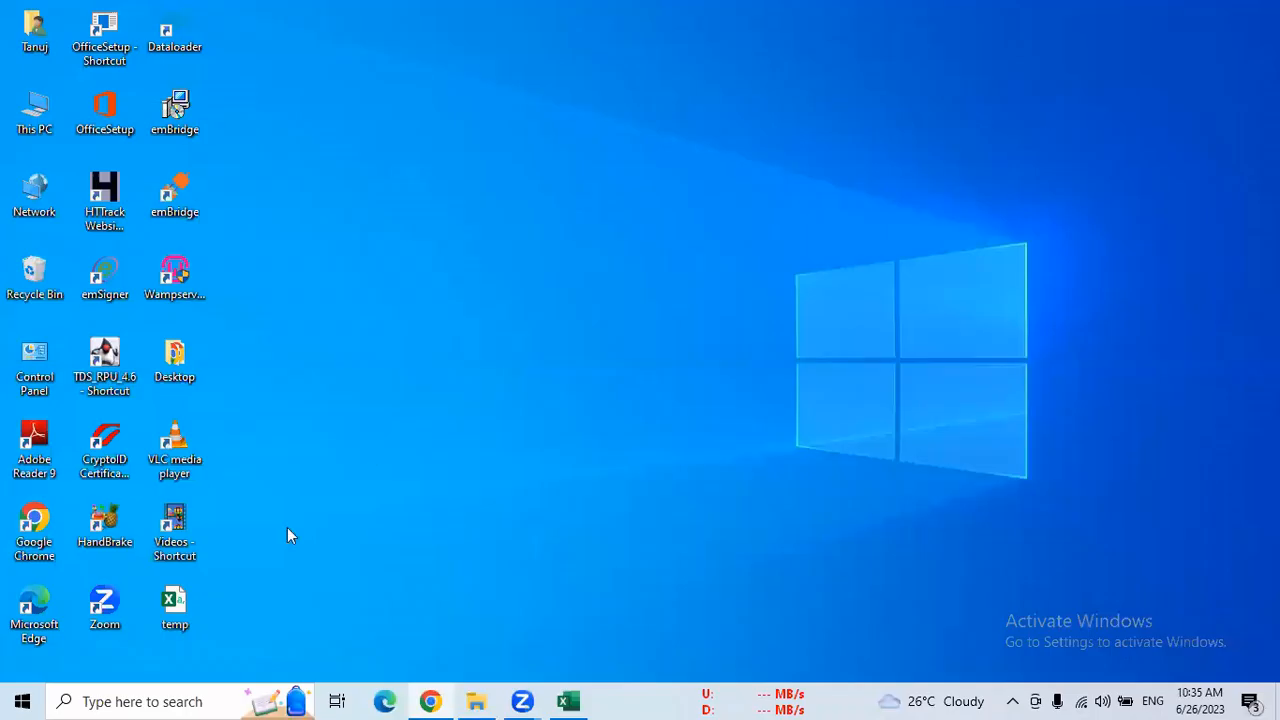
# Move the temp CSV file higher among the desktop icons and view its student records in Excel
pyautogui.moveTo(165, 617); pyautogui.dragTo(484, 216)
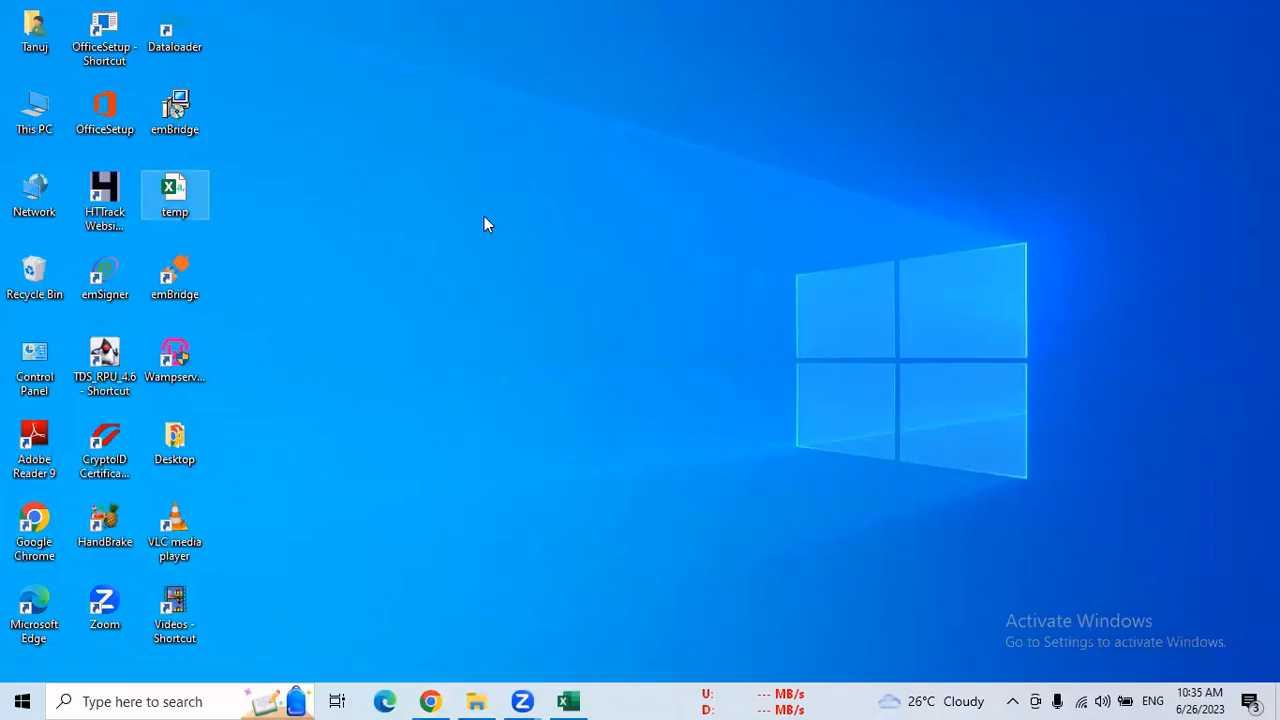
pyautogui.moveTo(180, 203); pyautogui.dragTo(448, 158)
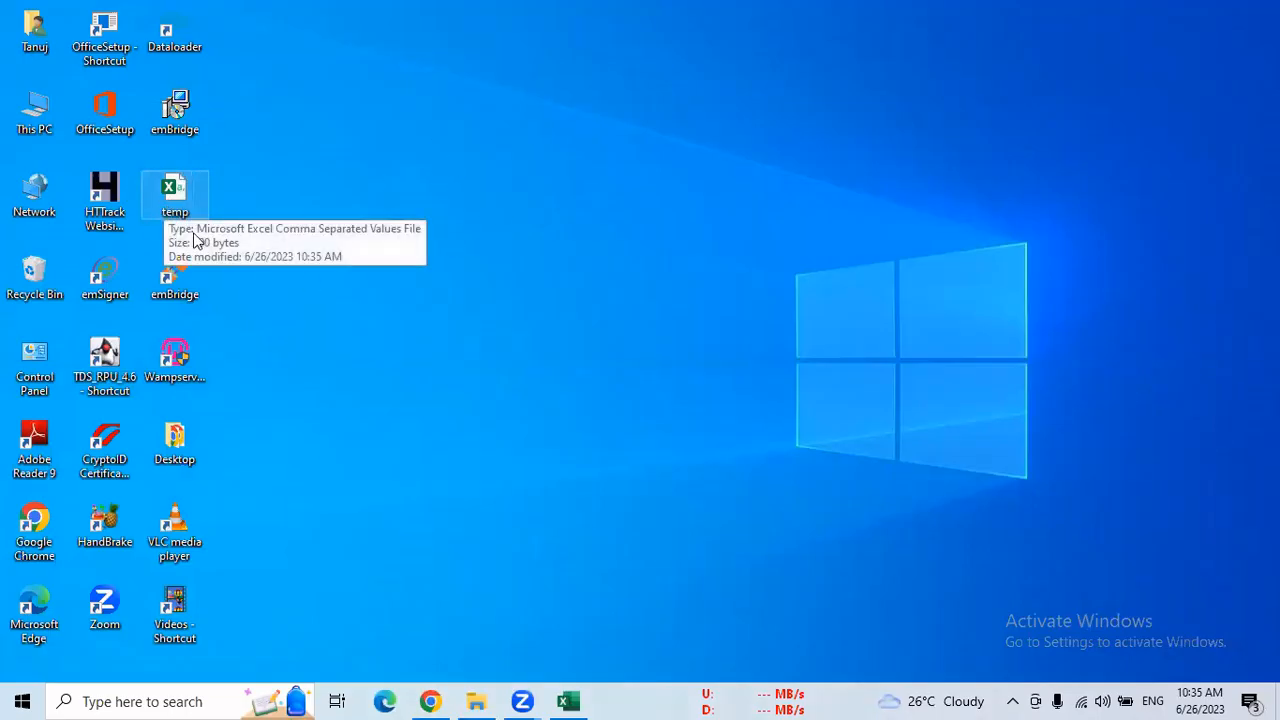
pyautogui.doubleClick(183, 197)
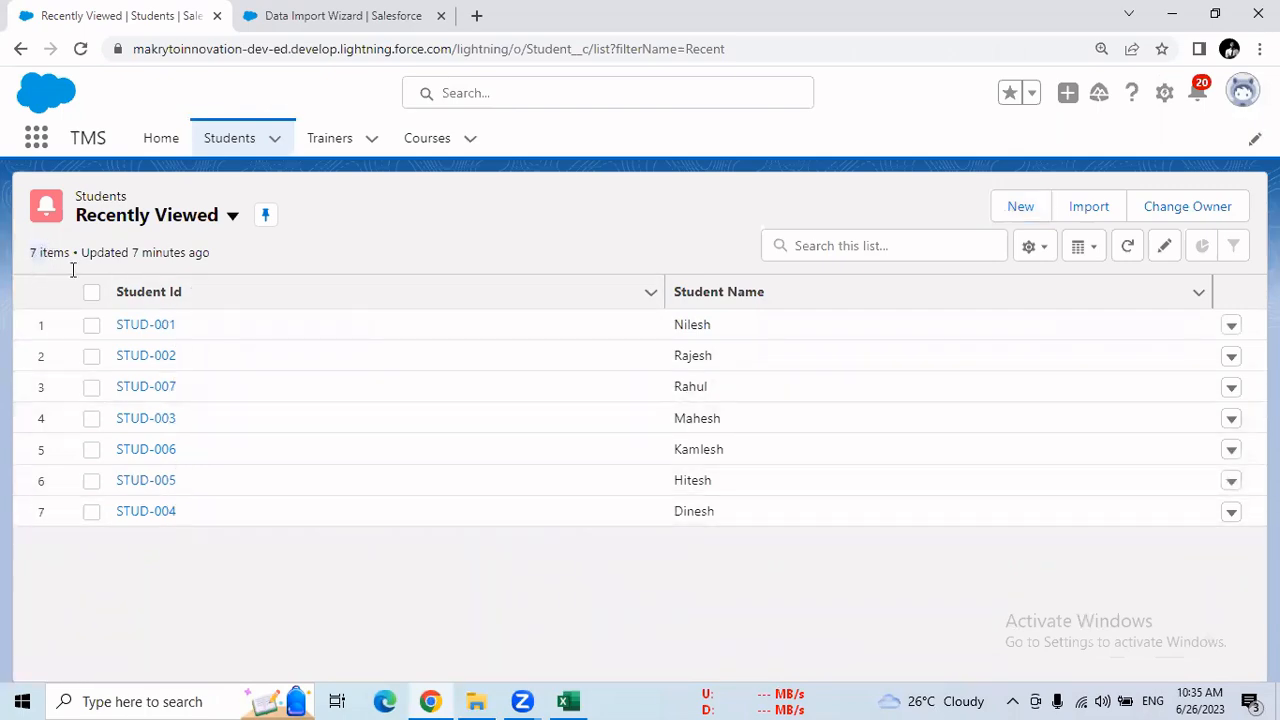
pyautogui.hotkey('alt', 'Tab')
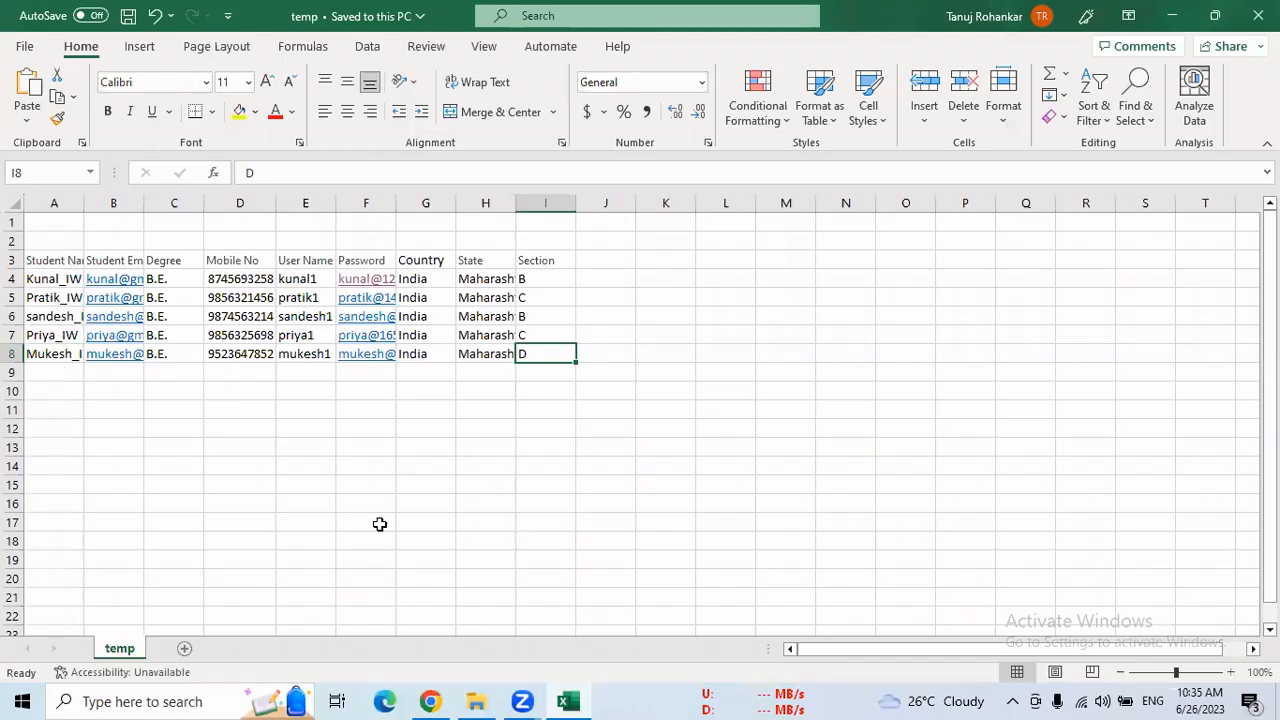
# Switch to Data Import Wizard in Chrome and choose the Students custom object as the kind of data to import
pyautogui.click(430, 701)
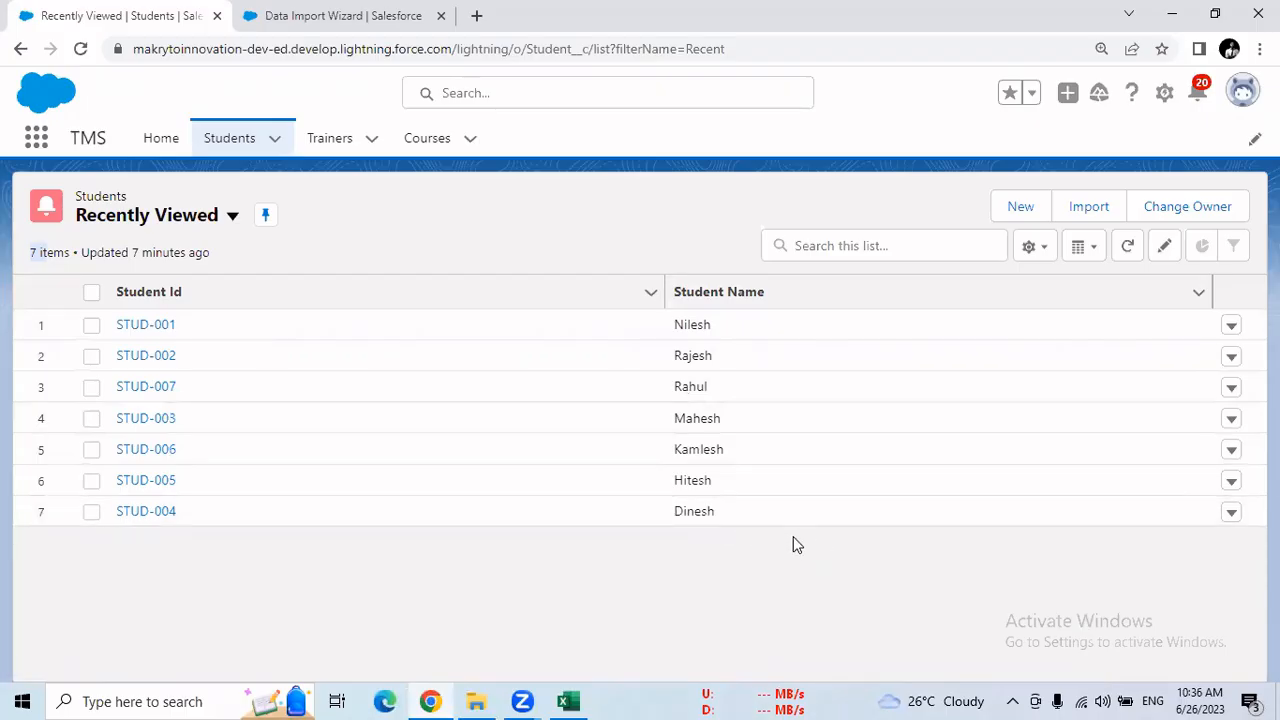
pyautogui.click(340, 16)
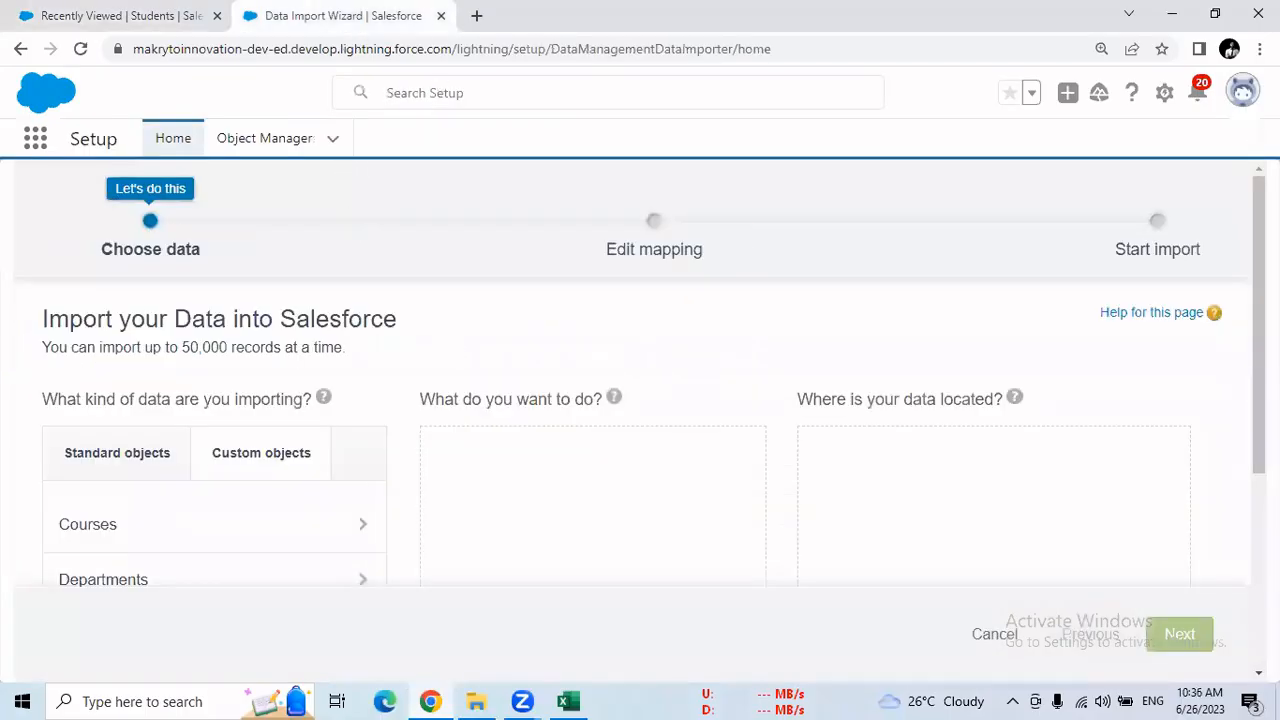
pyautogui.scroll(-2, 640, 400)
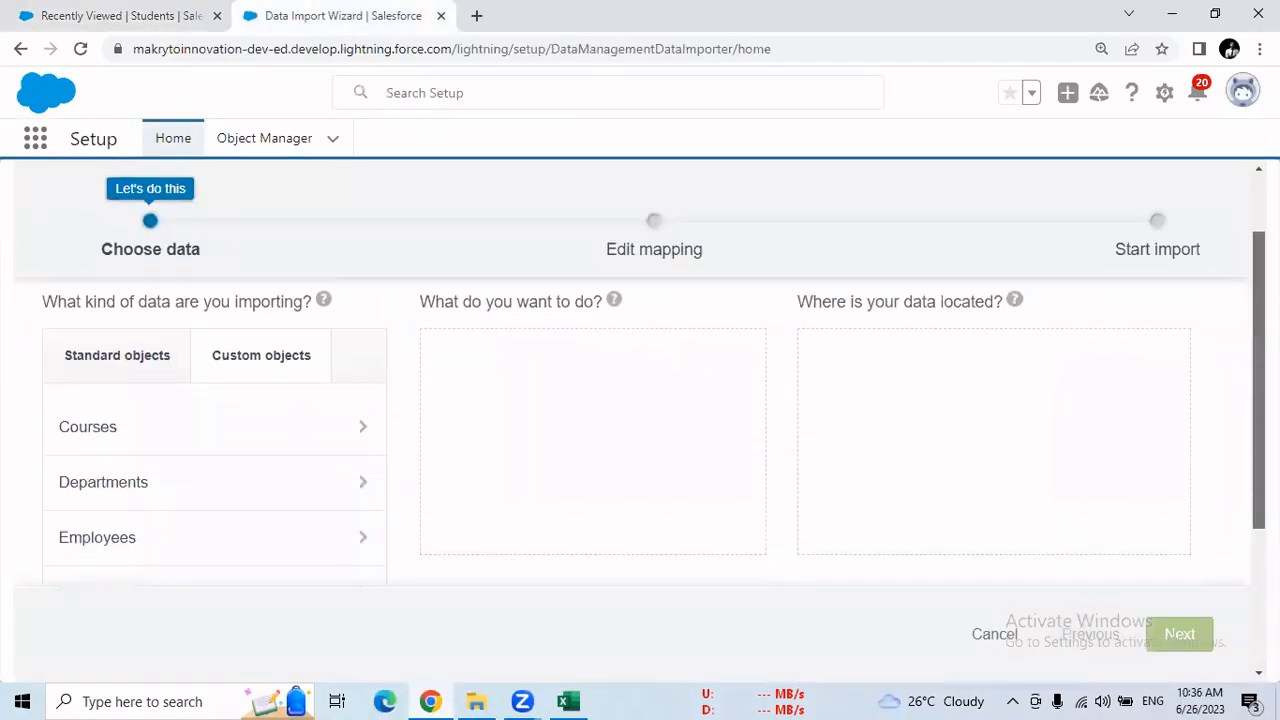
pyautogui.moveTo(1258, 380); pyautogui.dragTo(1258, 394)
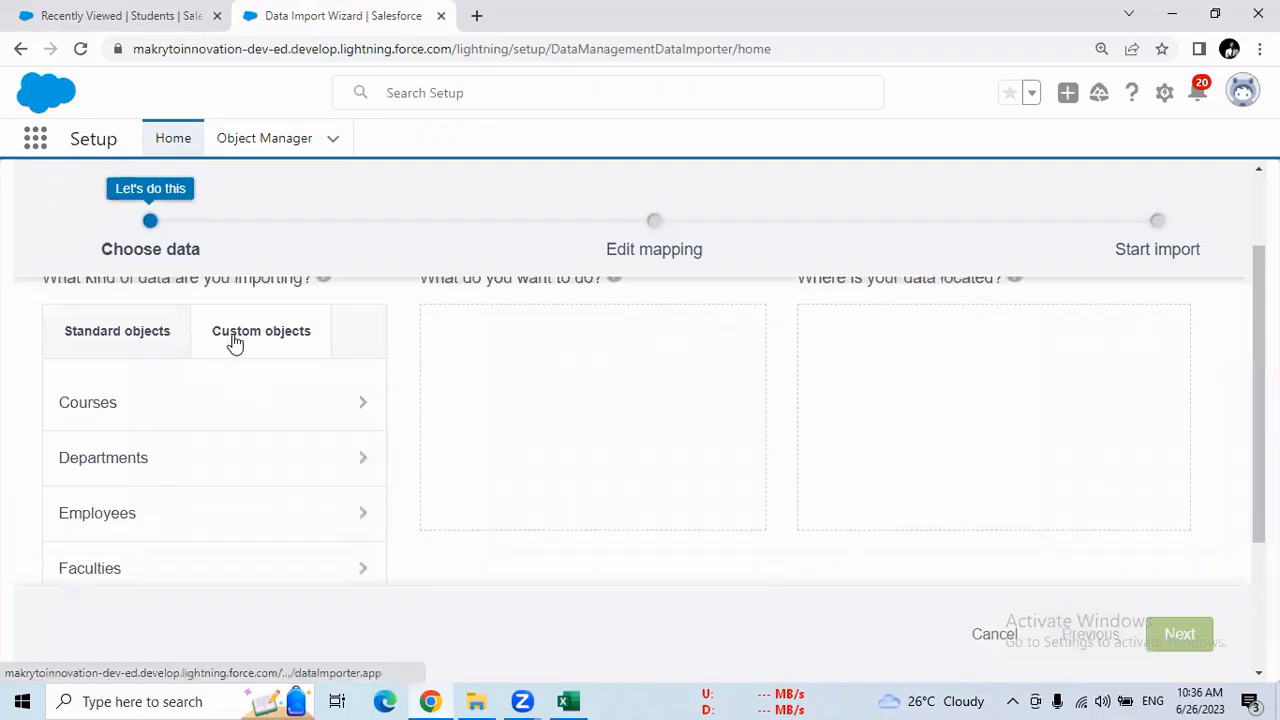
pyautogui.scroll(3, 234, 341)
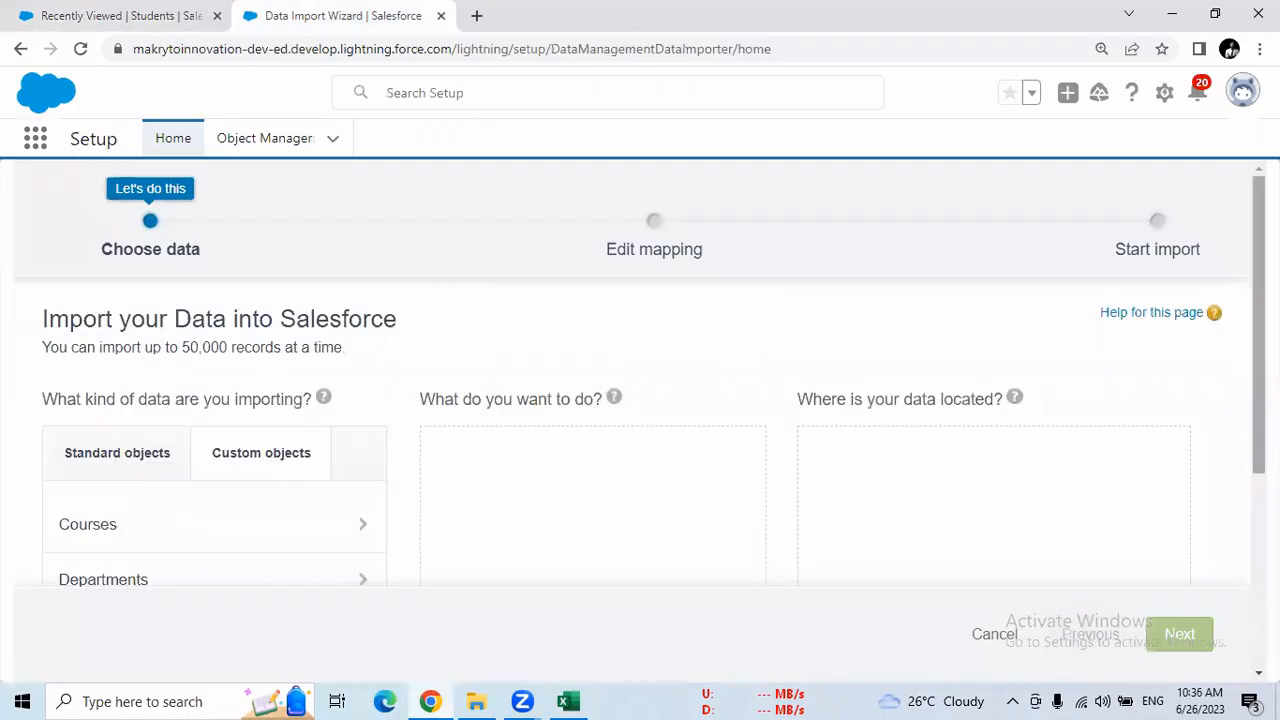
pyautogui.scroll(-5, 640, 440)
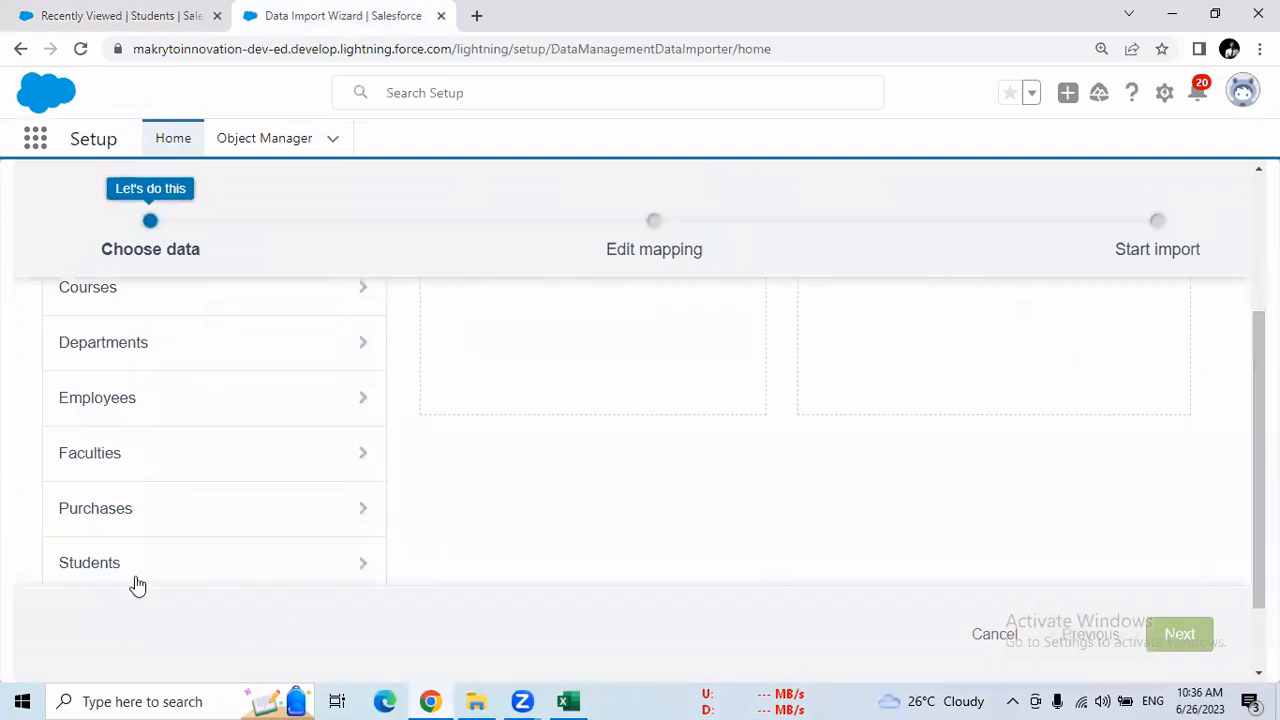
pyautogui.scroll(5, 121, 575)
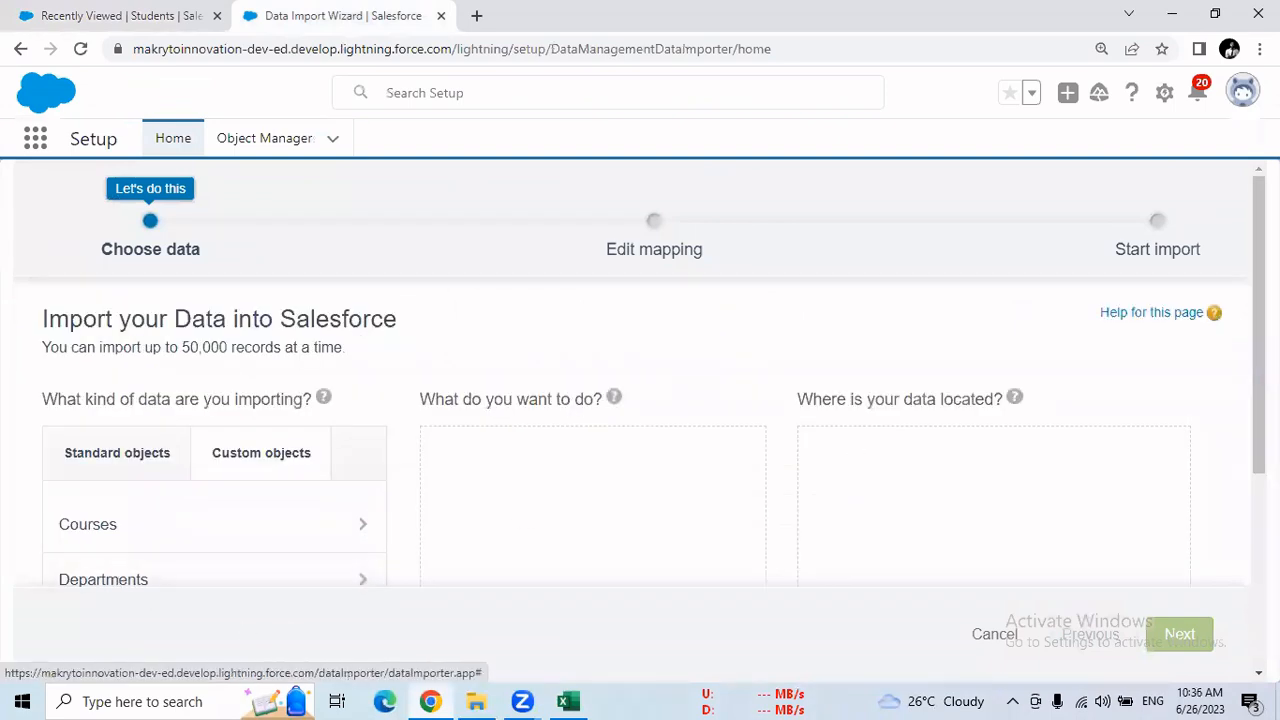
pyautogui.scroll(-5, 300, 590)
pyautogui.click(95, 525)
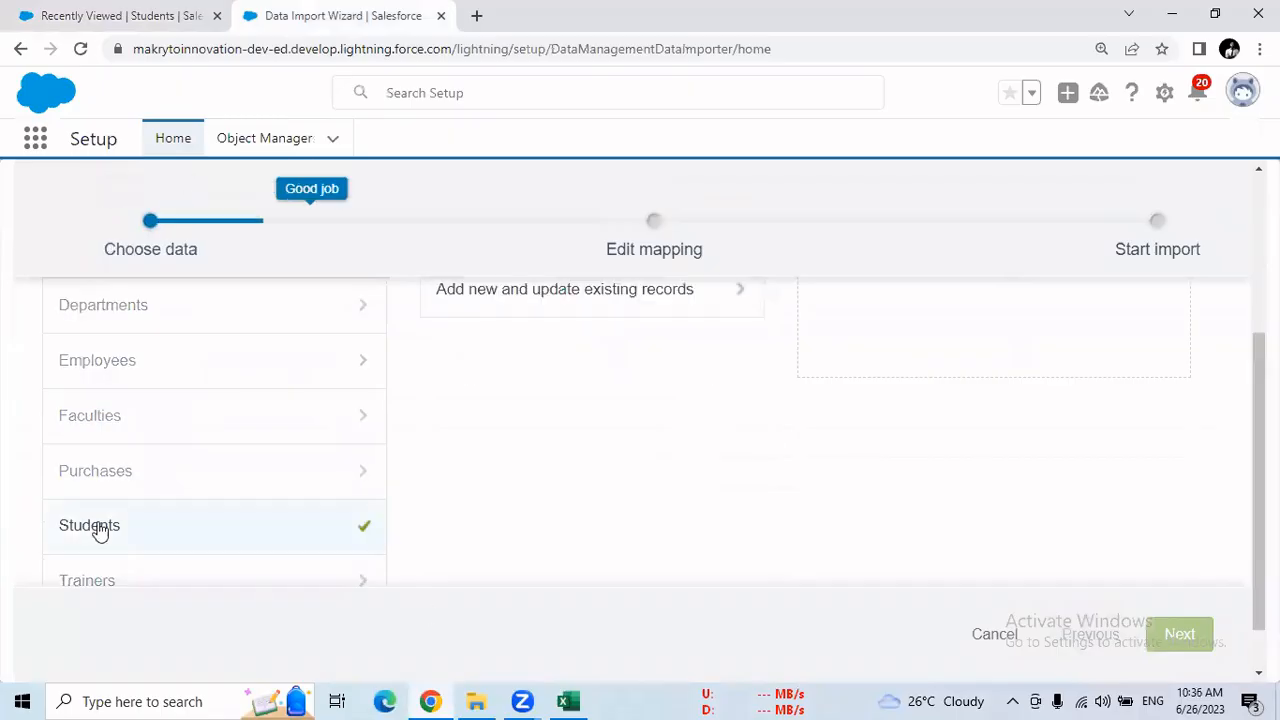
pyautogui.scroll(5, 336, 541)
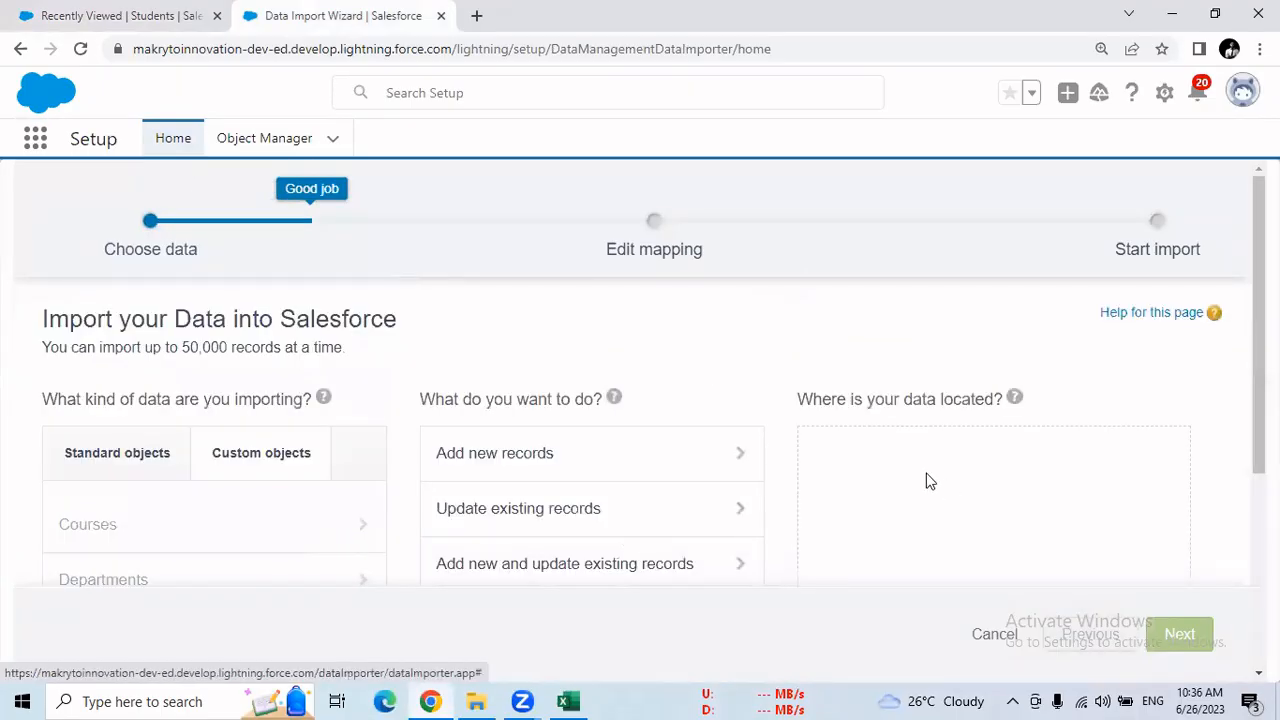
pyautogui.scroll(-2, 269, 445)
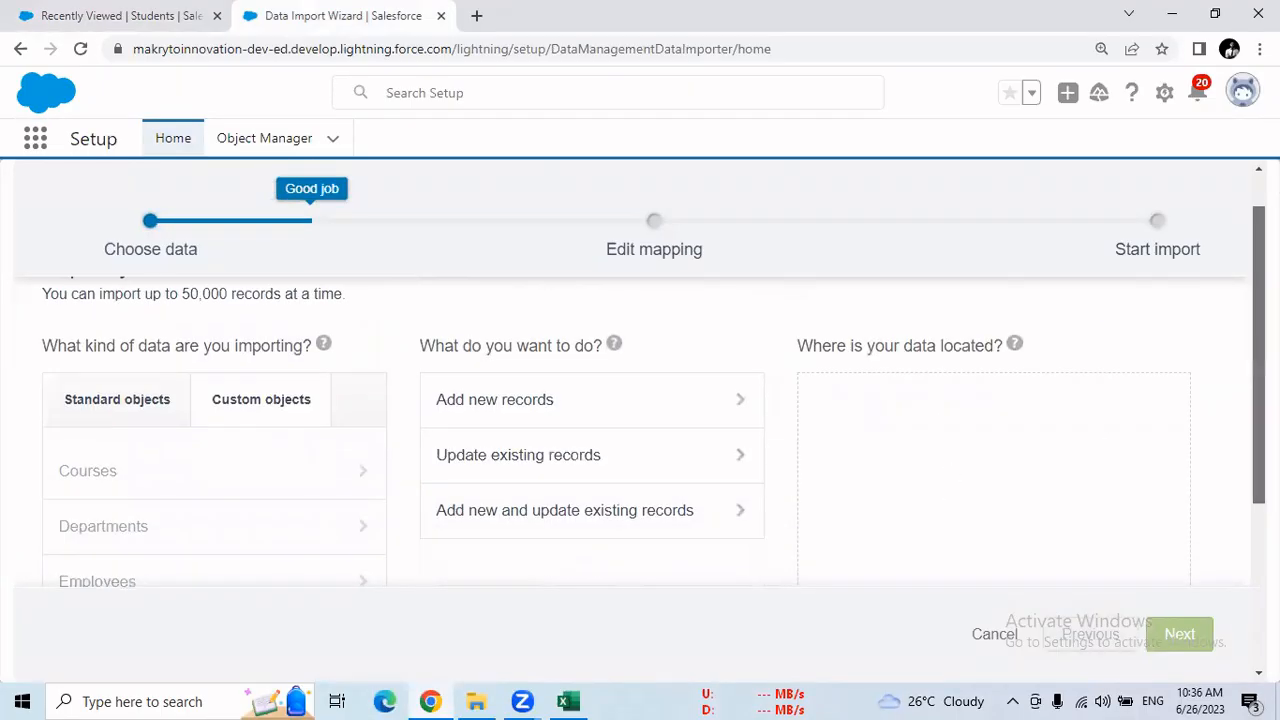
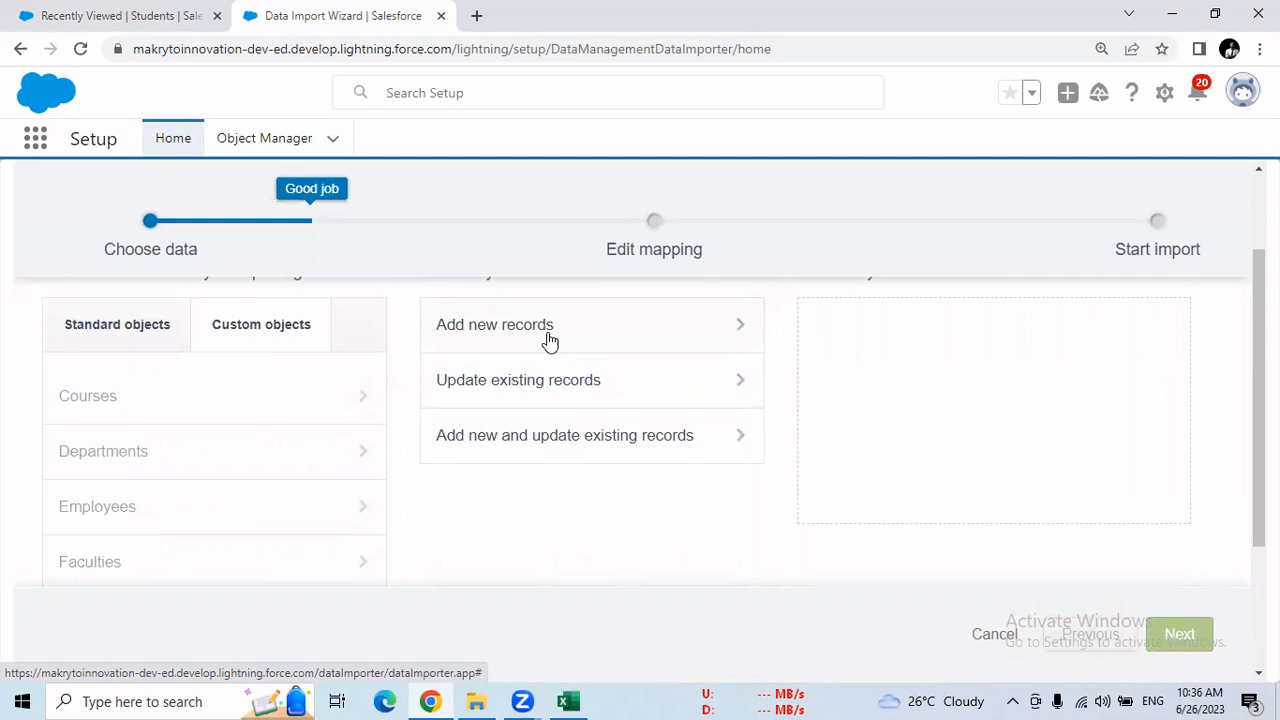
# Choose to add new records for the Students import and leave the Match by option set to None
pyautogui.click(549, 340)
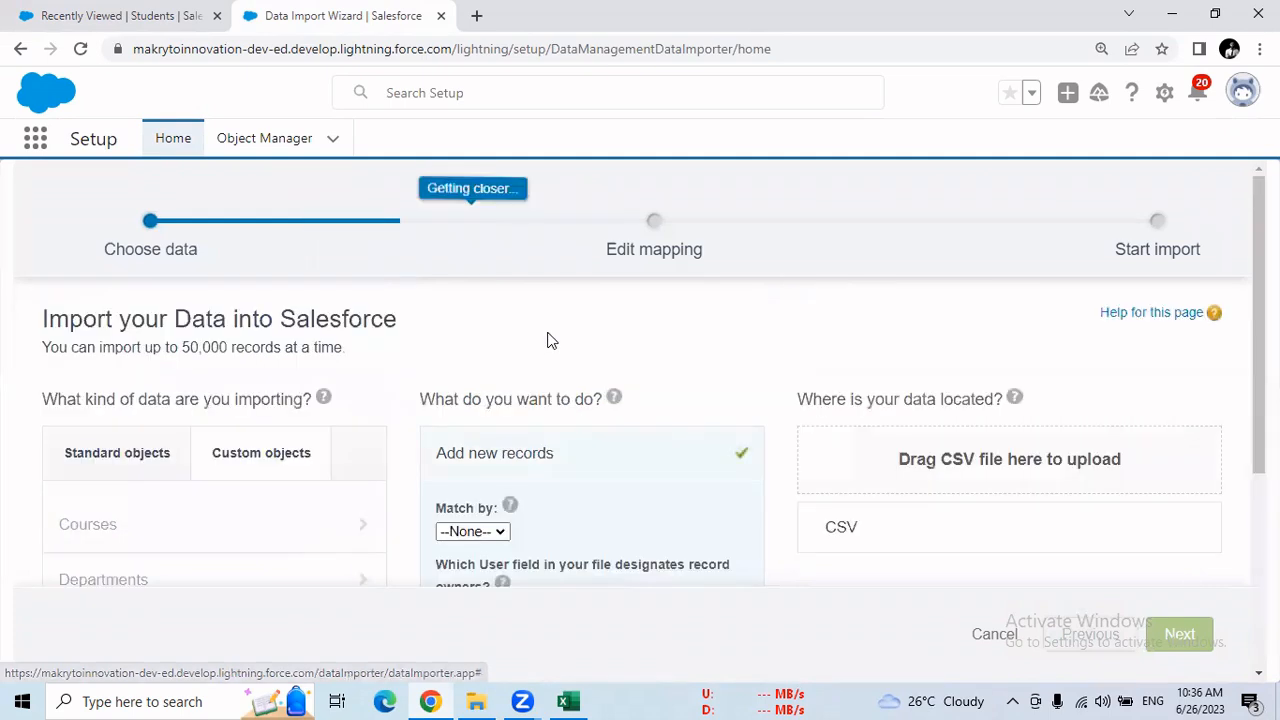
pyautogui.scroll(-3, 757, 589)
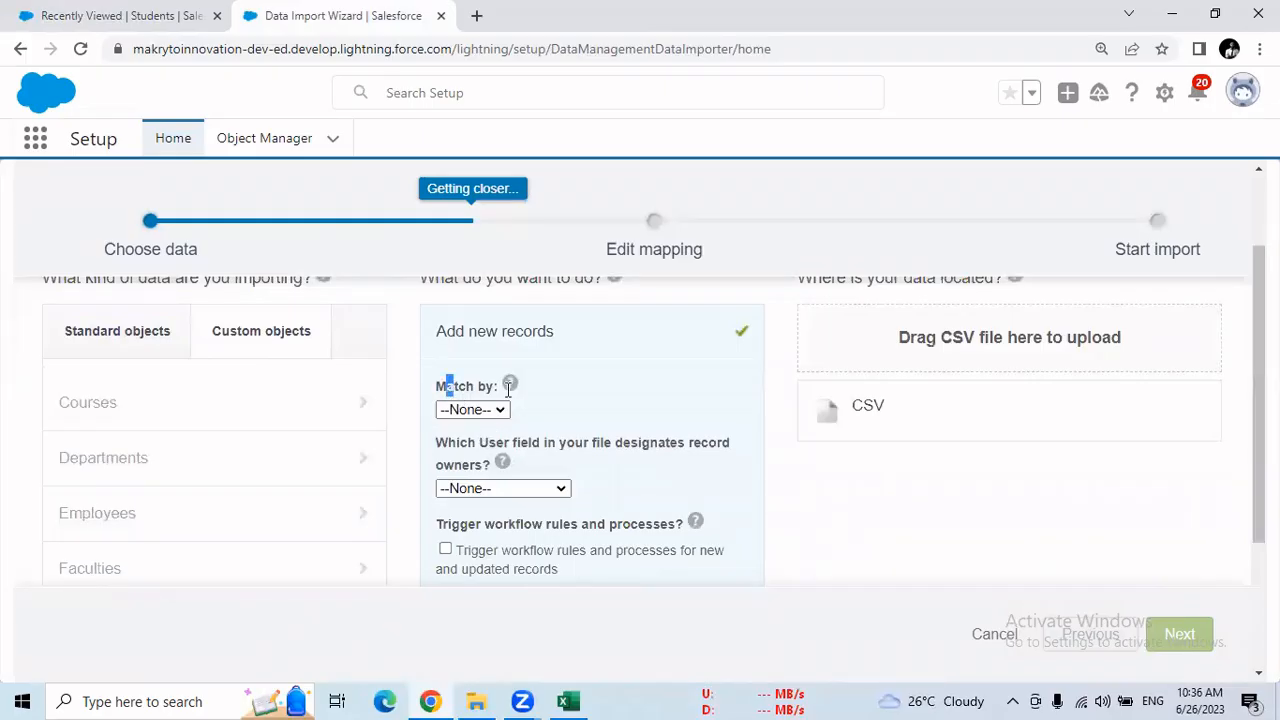
pyautogui.moveTo(508, 390); pyautogui.dragTo(511, 398)
pyautogui.click(600, 398)
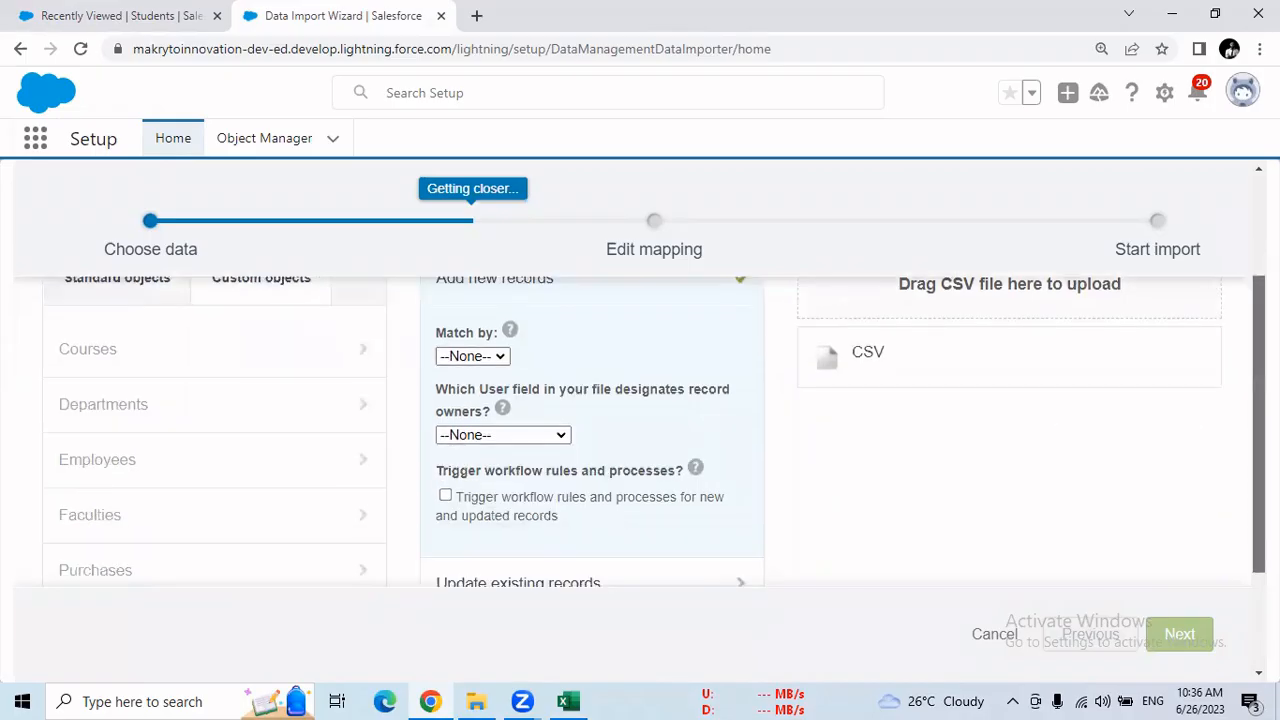
pyautogui.scroll(-1, 588, 608)
pyautogui.click(489, 358)
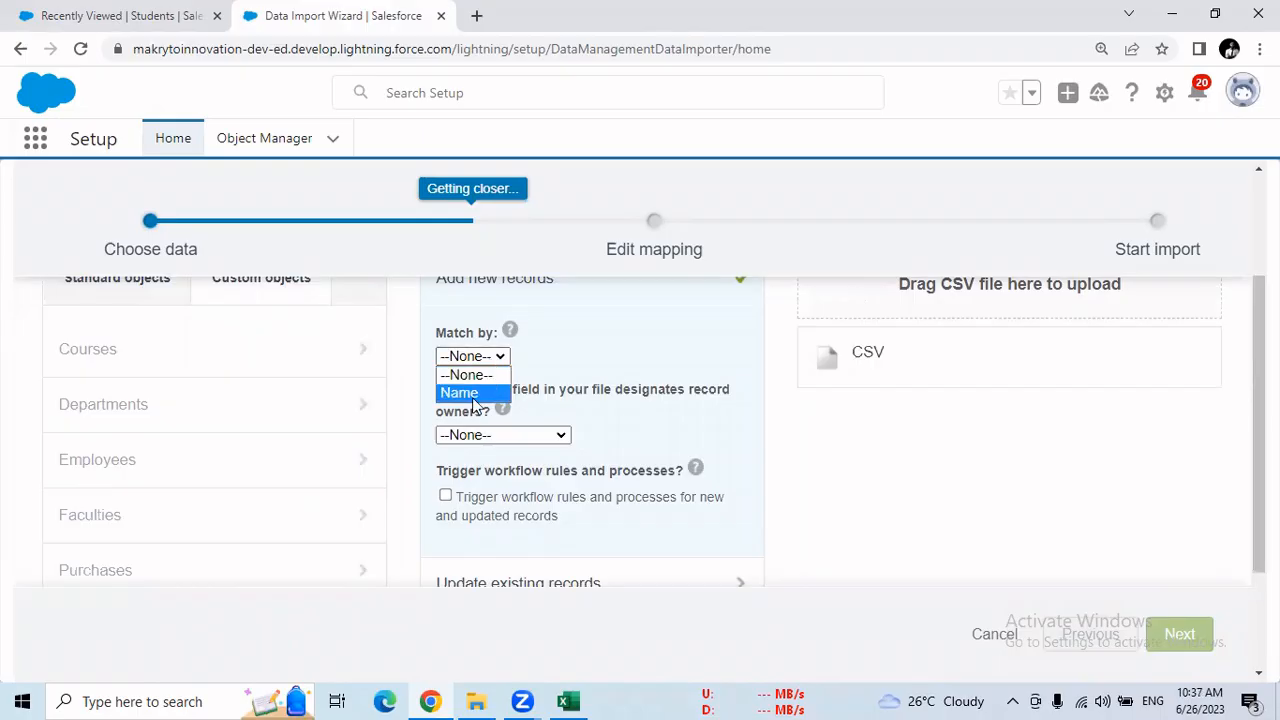
pyautogui.click(490, 377)
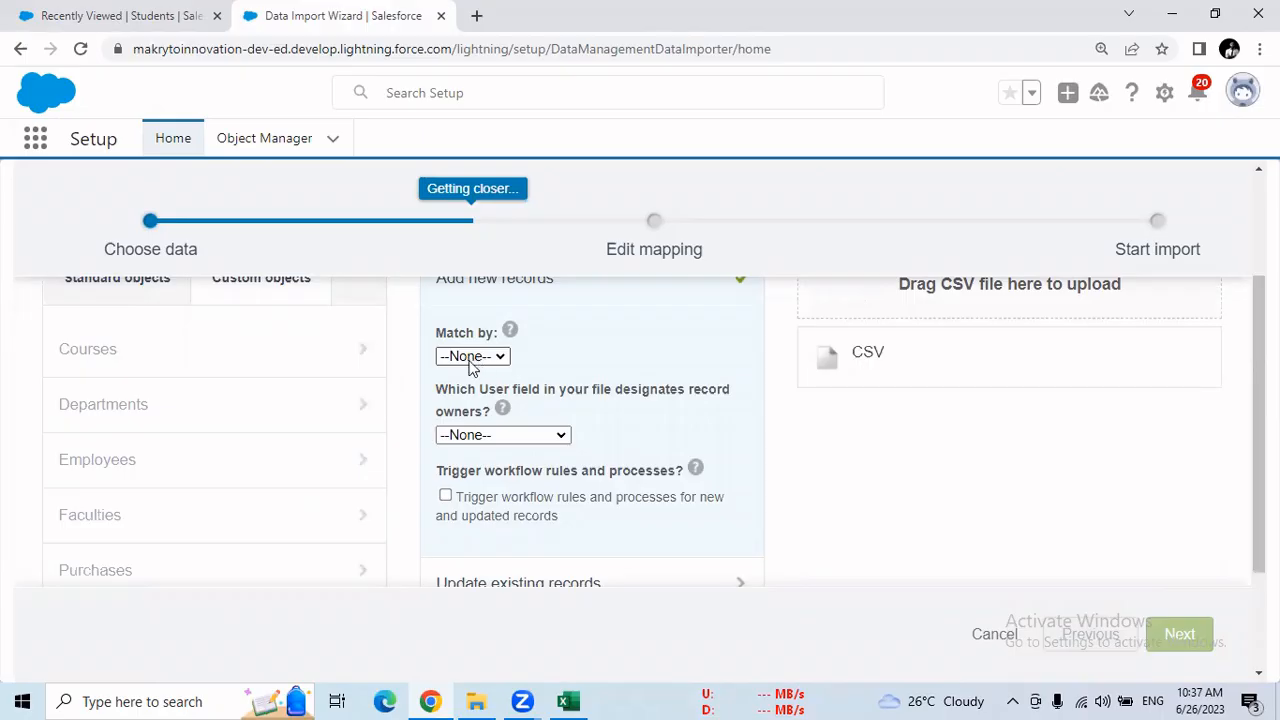
pyautogui.moveTo(505, 410)
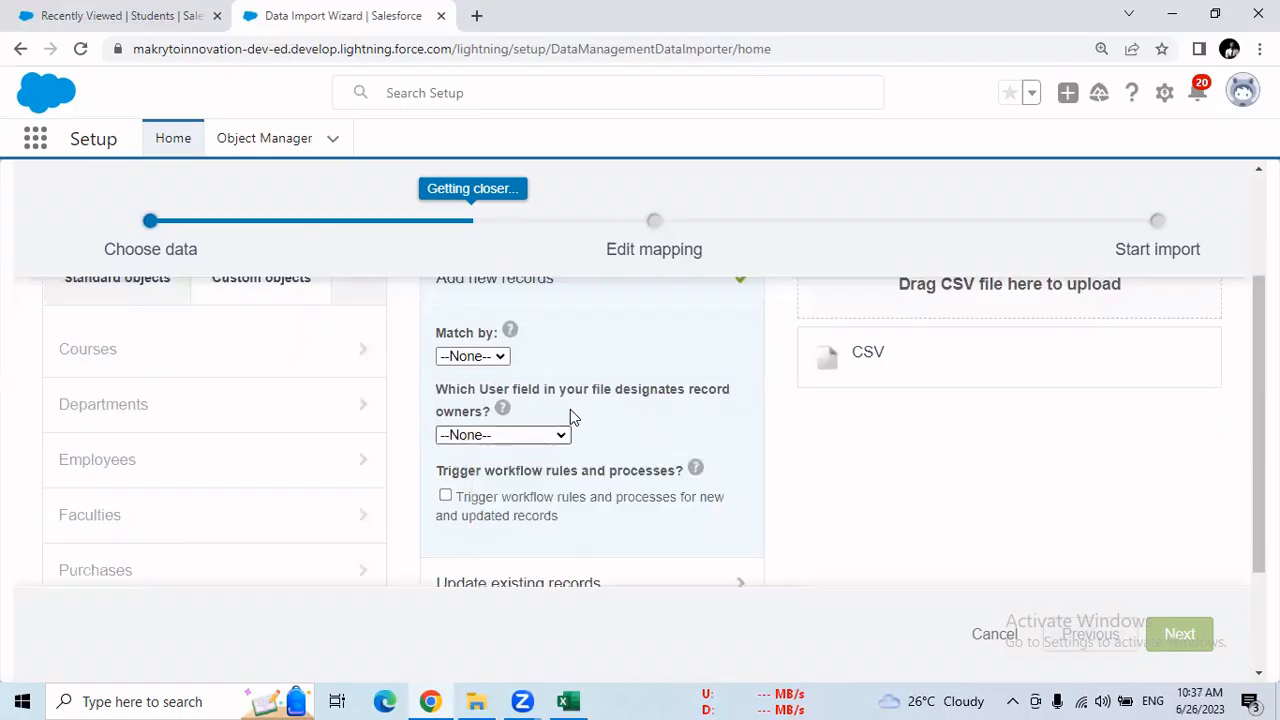
pyautogui.moveTo(499, 437)
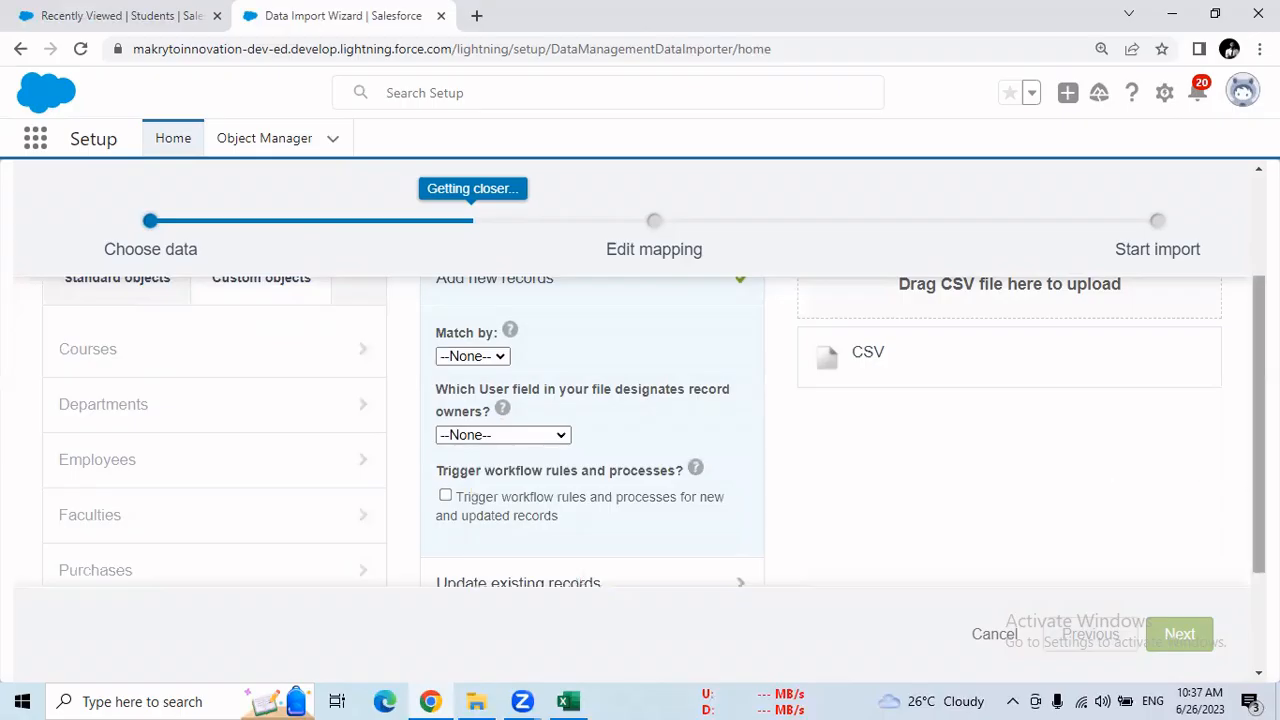
# Choose CSV as the location of the data being imported
pyautogui.scroll(2, 1240, 482)
pyautogui.scroll(1, 645, 565)
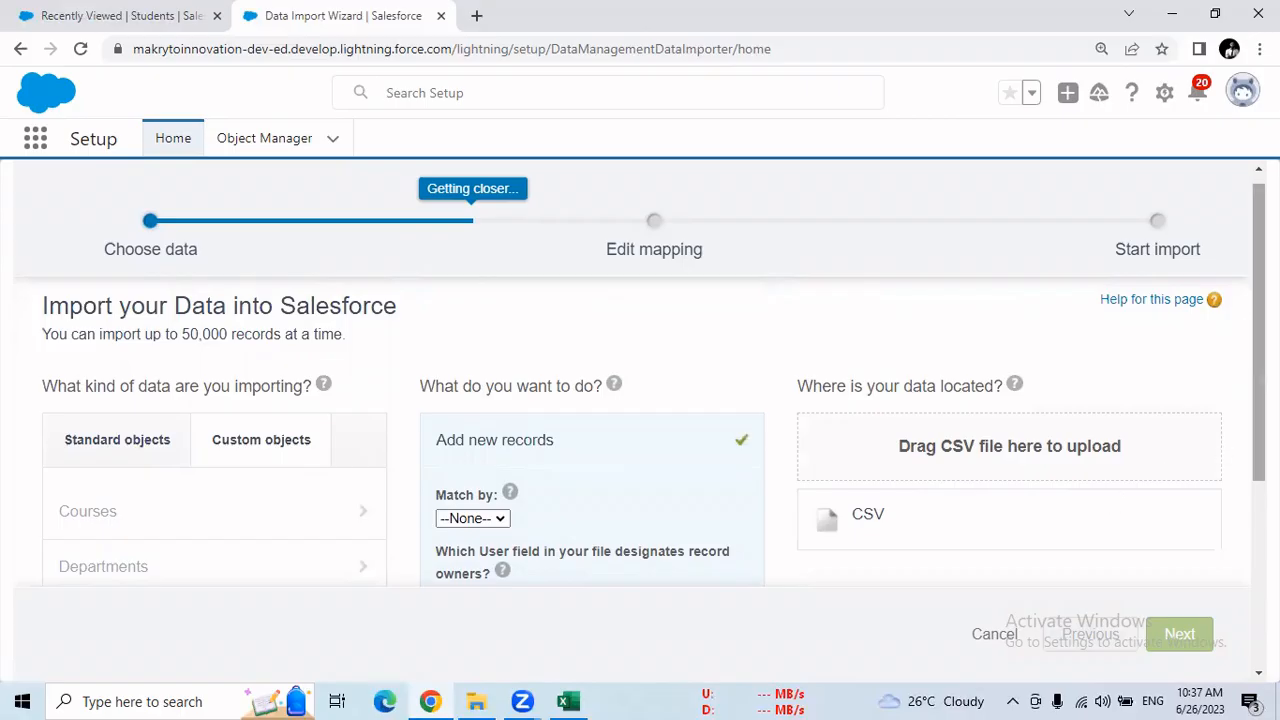
pyautogui.scroll(-2, 949, 437)
pyautogui.click(870, 386)
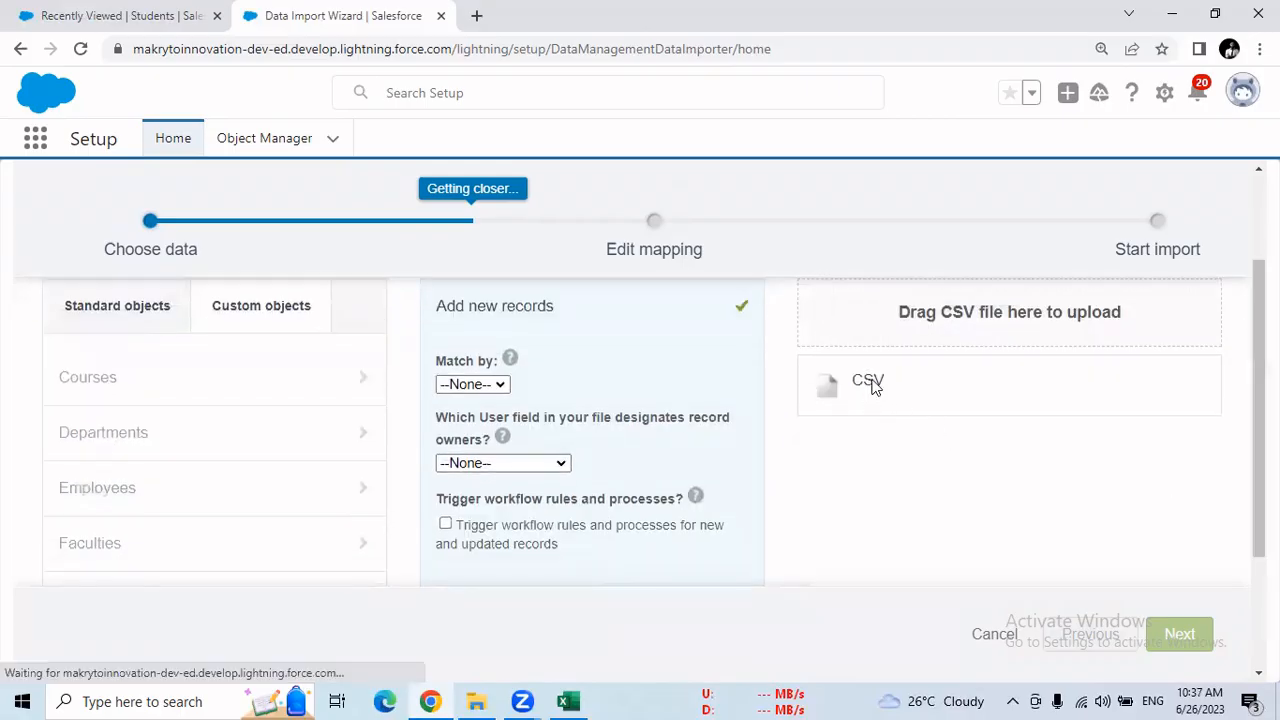
pyautogui.moveTo(1259, 325); pyautogui.dragTo(1259, 421)
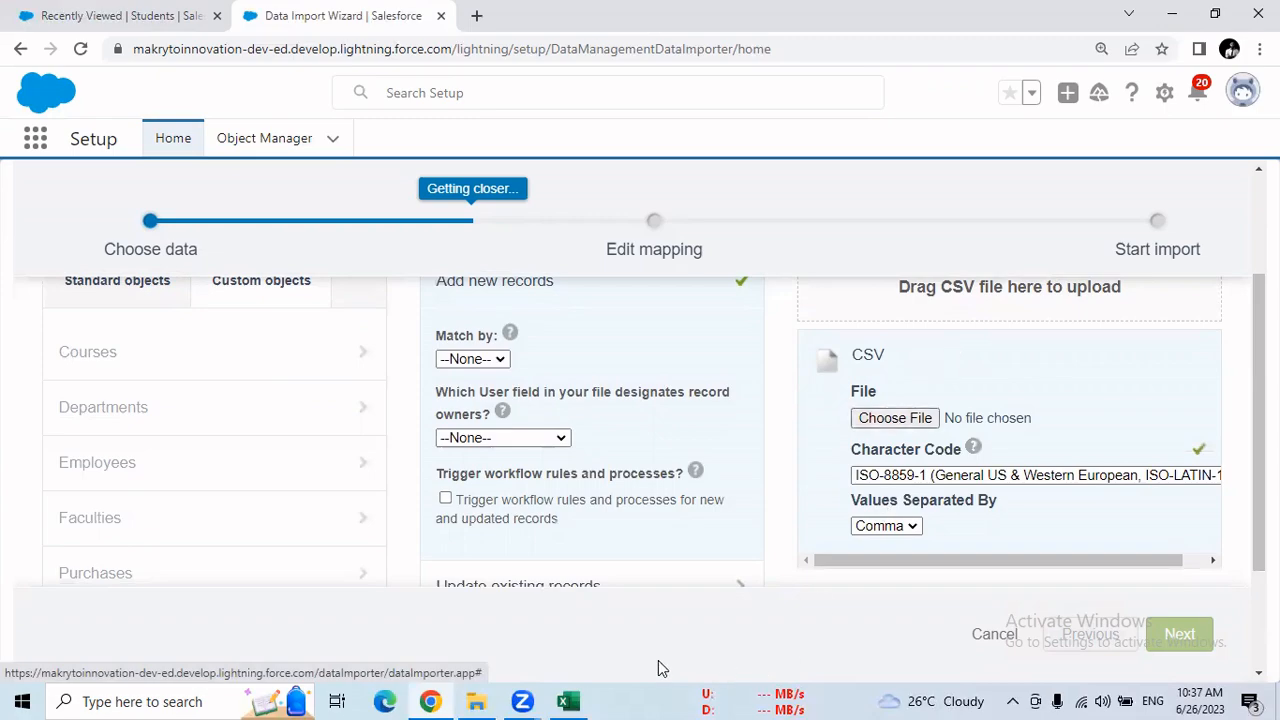
# Select the temp CSV file from the Desktop folder as the file to import
pyautogui.click(476, 701)
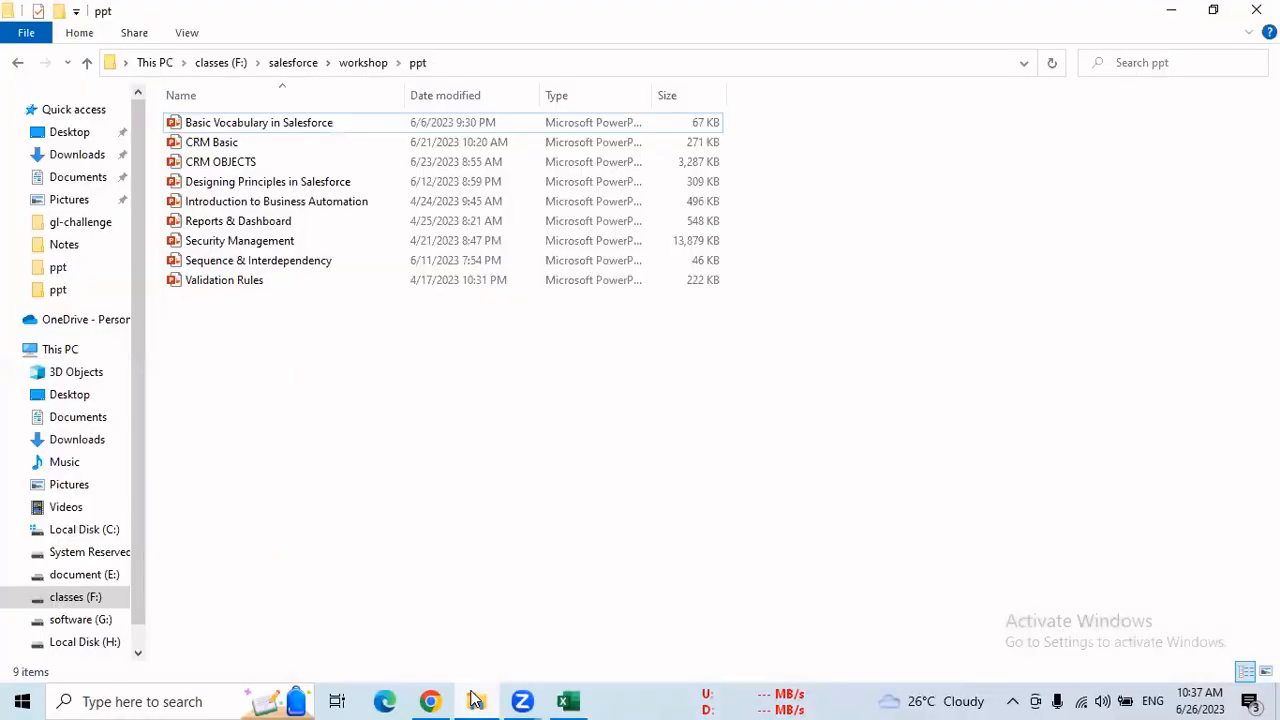
pyautogui.click(476, 701)
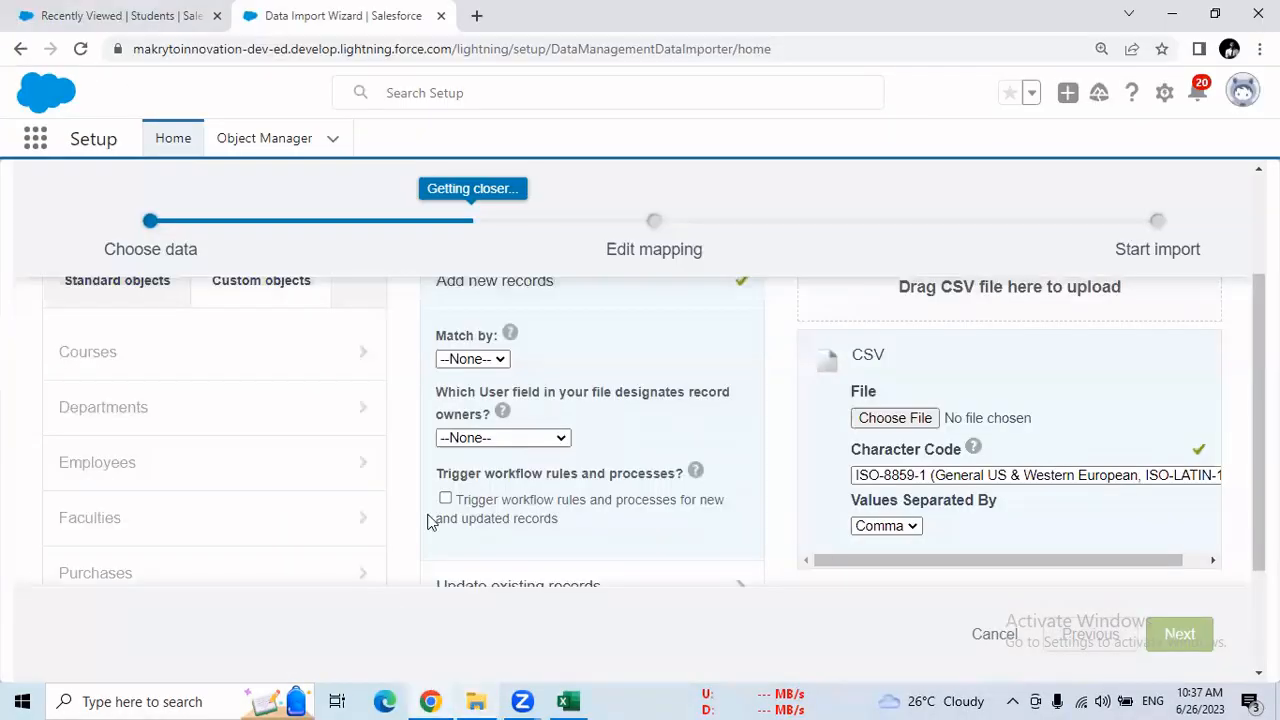
pyautogui.click(897, 421)
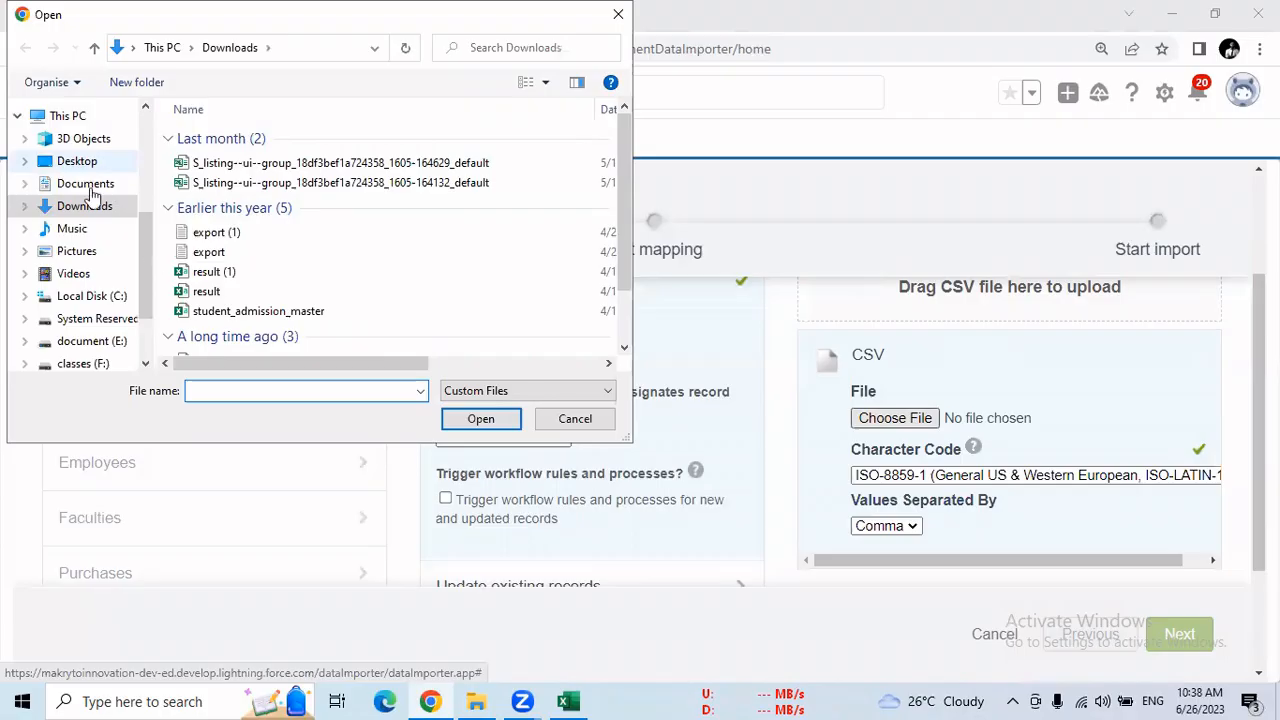
pyautogui.click(78, 161)
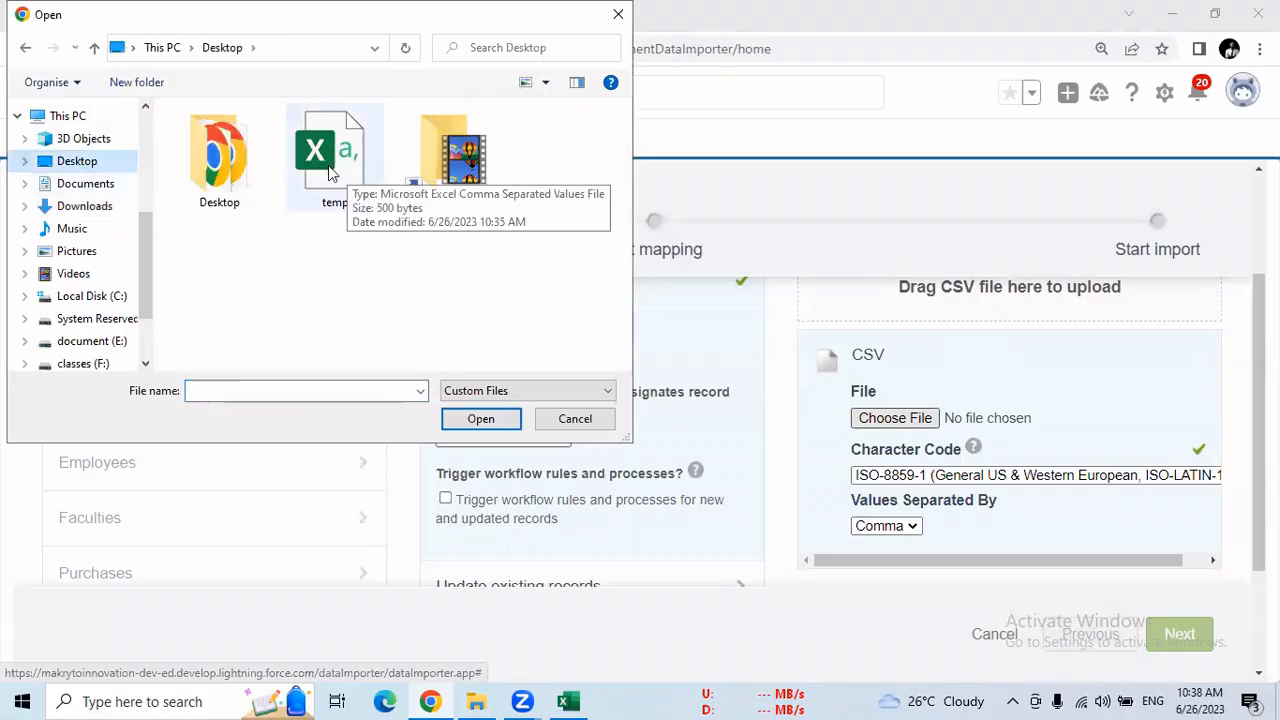
pyautogui.click(333, 172)
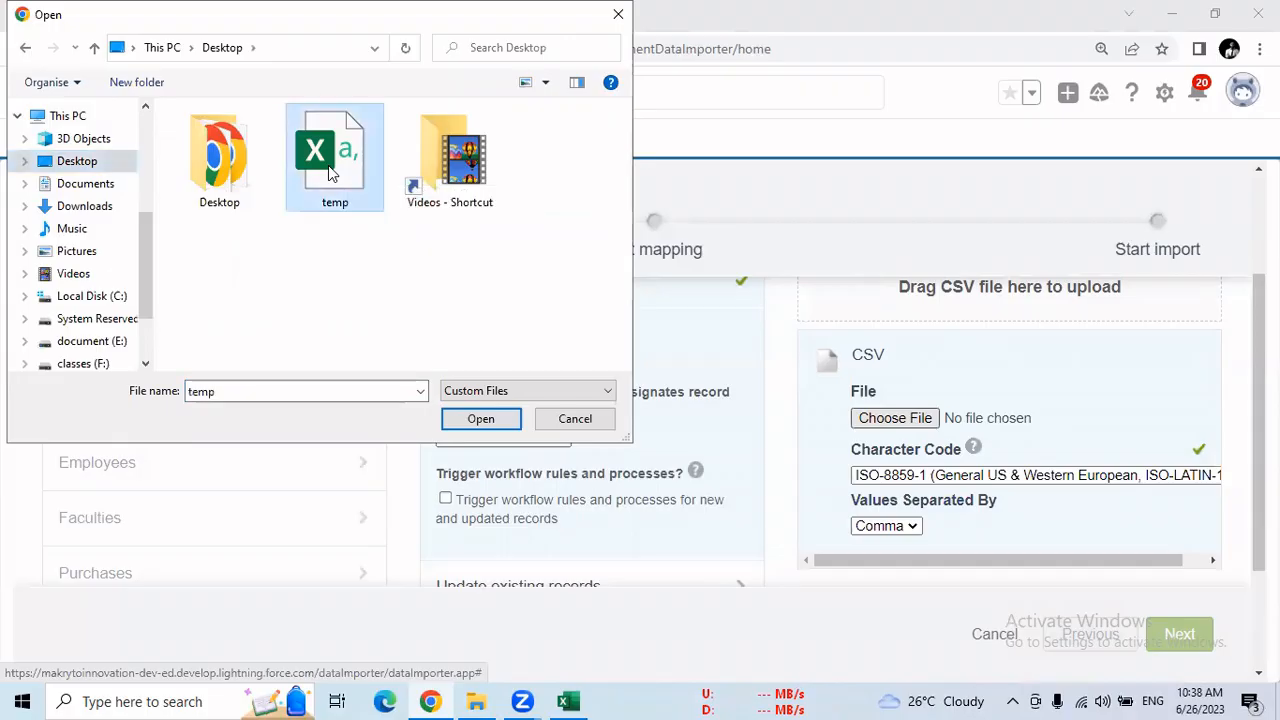
pyautogui.click(481, 419)
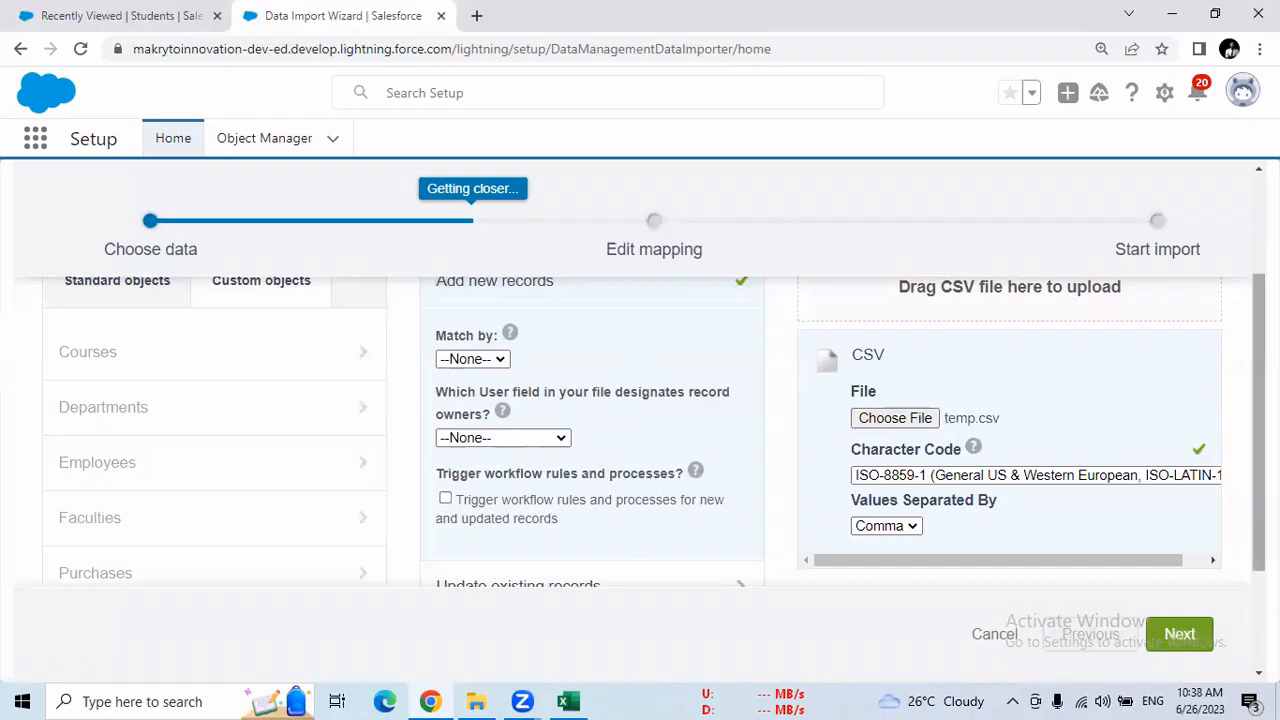
# Switch to Excel to examine the header row A3:I3 of the student data, and return to Chrome
pyautogui.moveTo(1259, 423)
pyautogui.mouseDown()
pyautogui.moveTo(1259, 367)
pyautogui.moveTo(1259, 436)
pyautogui.mouseUp()
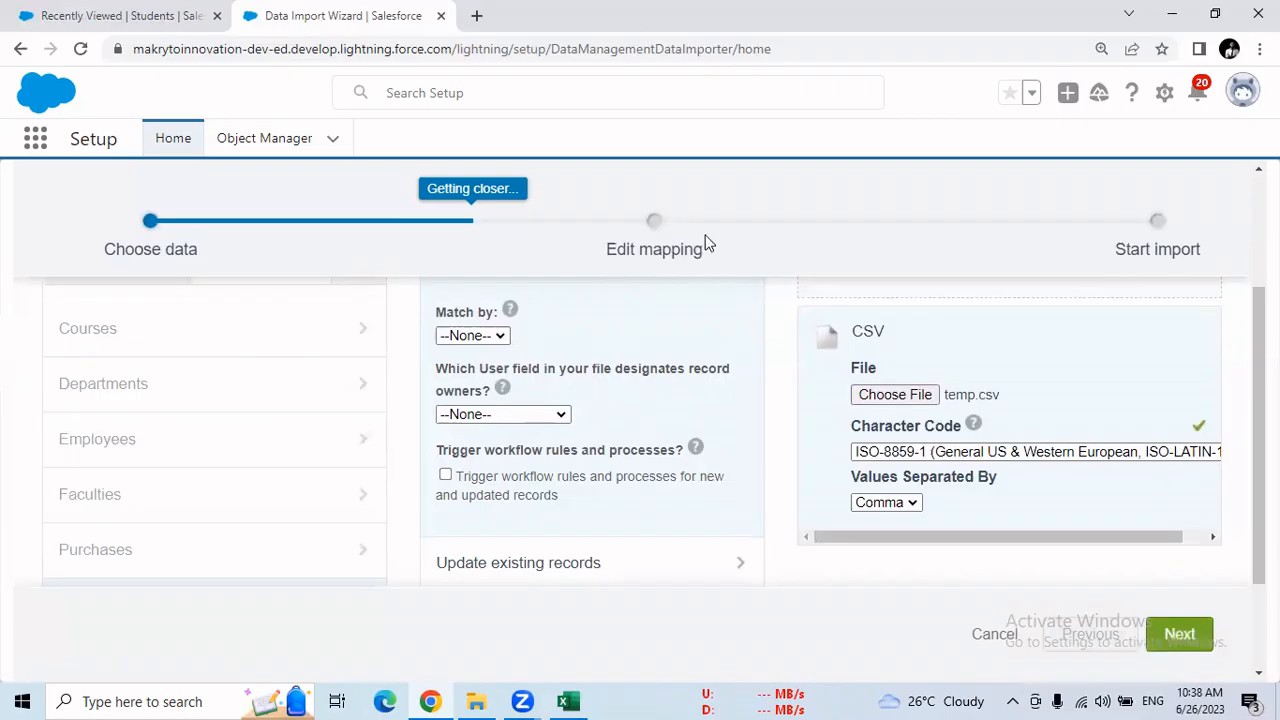
pyautogui.click(568, 701)
pyautogui.moveTo(51, 260); pyautogui.dragTo(520, 260)
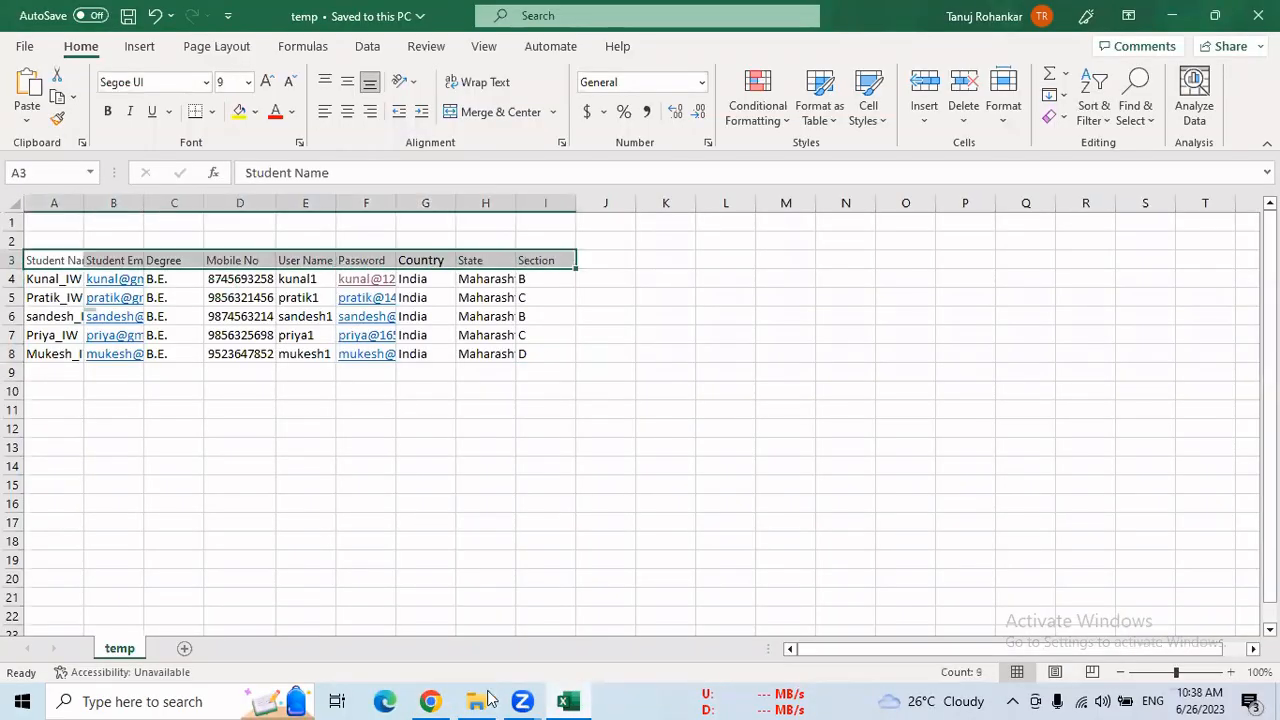
pyautogui.click(440, 700)
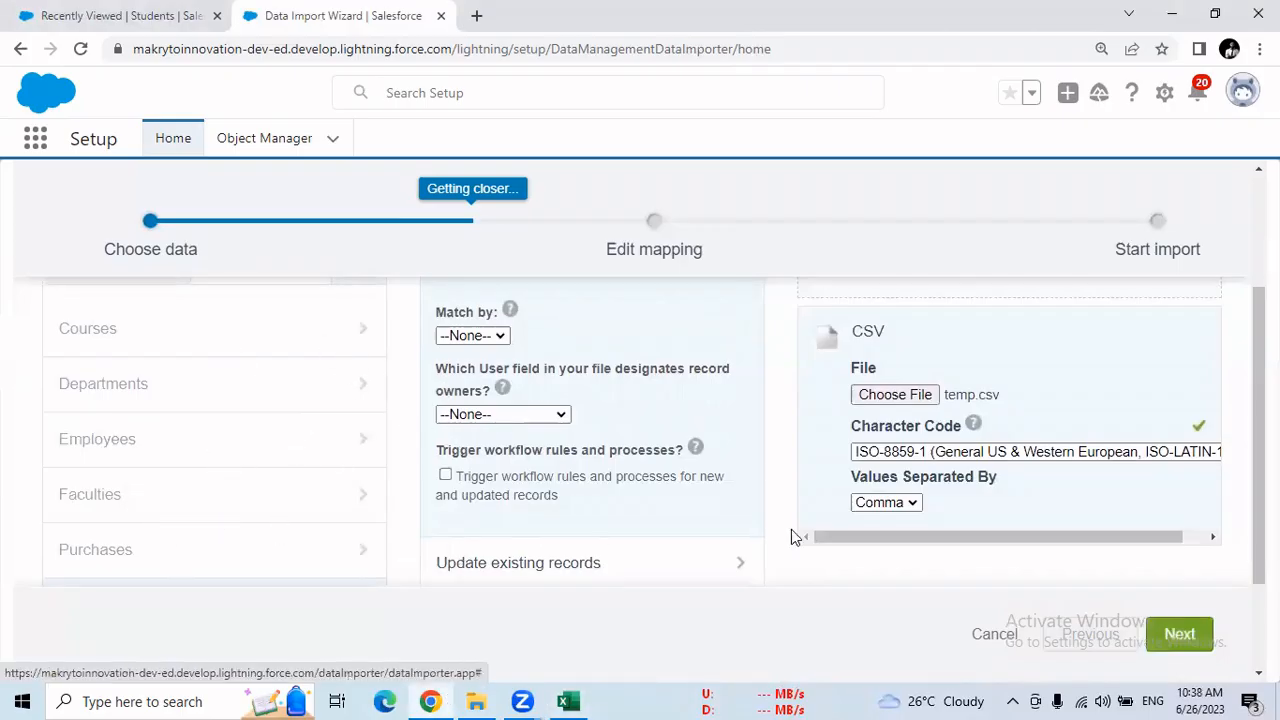
# Advance to the Edit mapping stage and review how the CSV headers map to the Students fields
pyautogui.click(1198, 638)
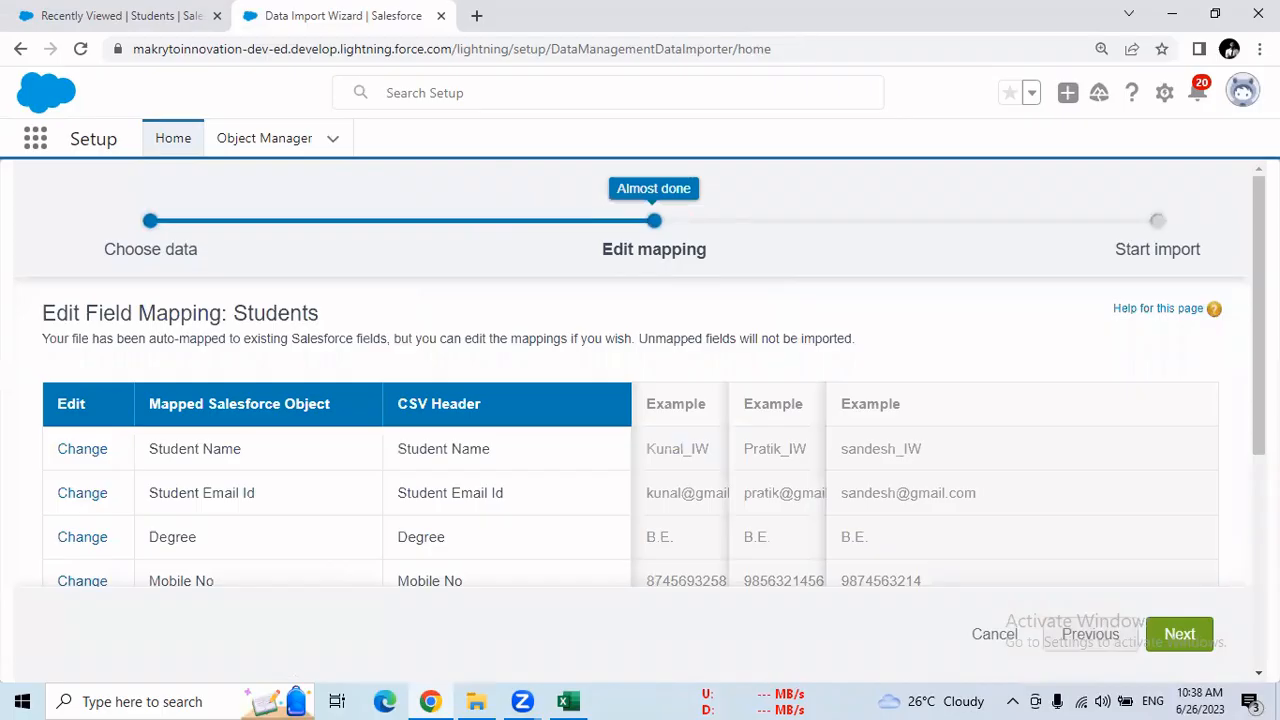
pyautogui.scroll(-2, 654, 450)
pyautogui.scroll(1, 653, 404)
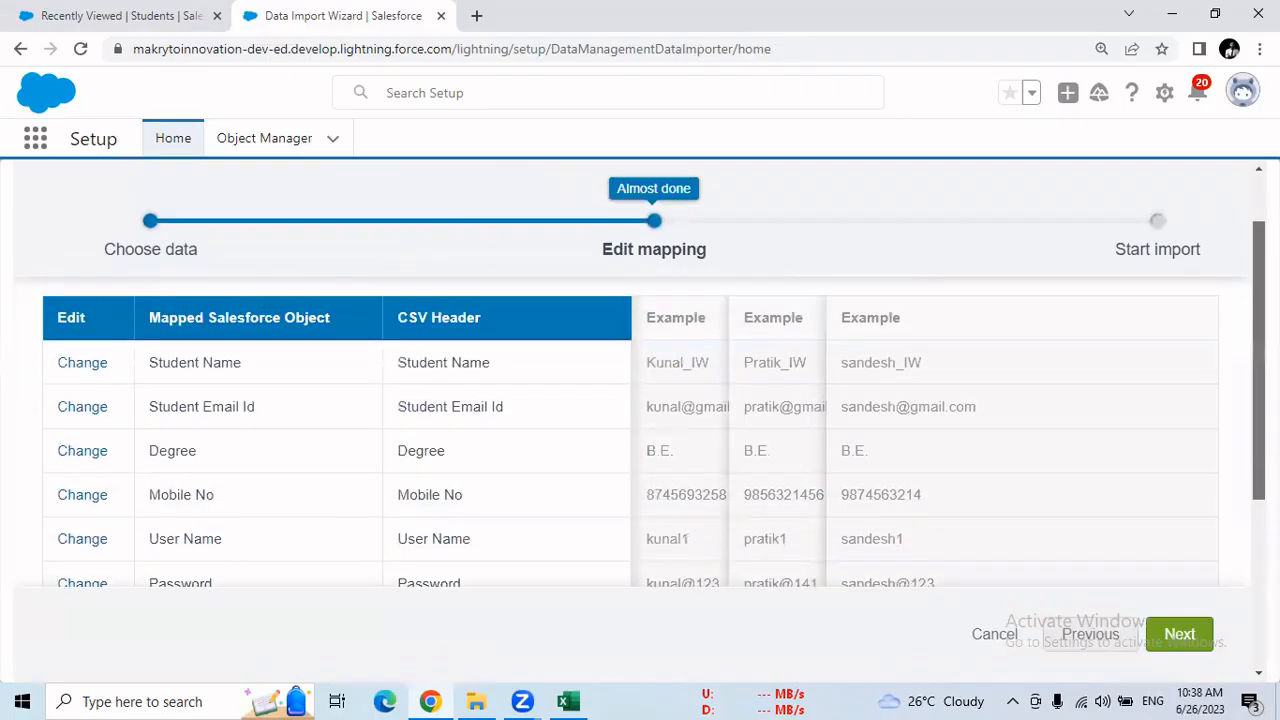
pyautogui.scroll(-2, 654, 440)
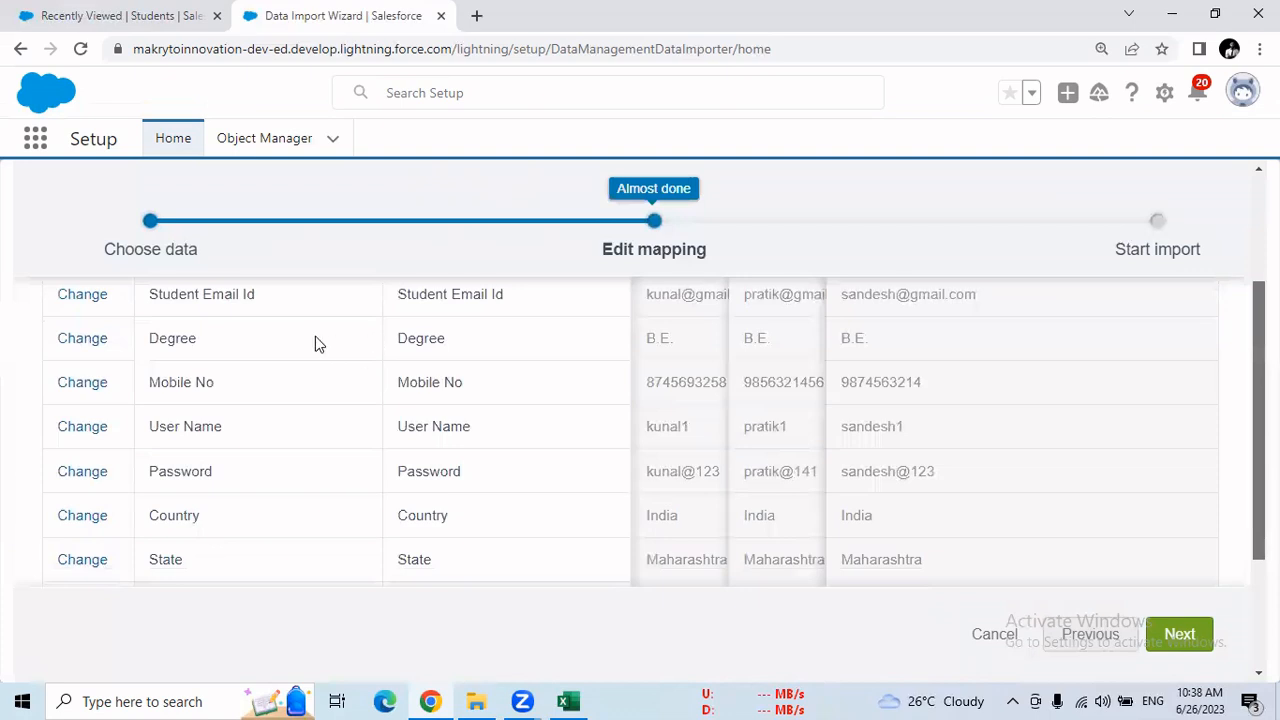
# Compare the Student Email Id and State headers in the Excel sheet with the Students field mappings in Chrome
pyautogui.click(567, 701)
pyautogui.click(117, 262)
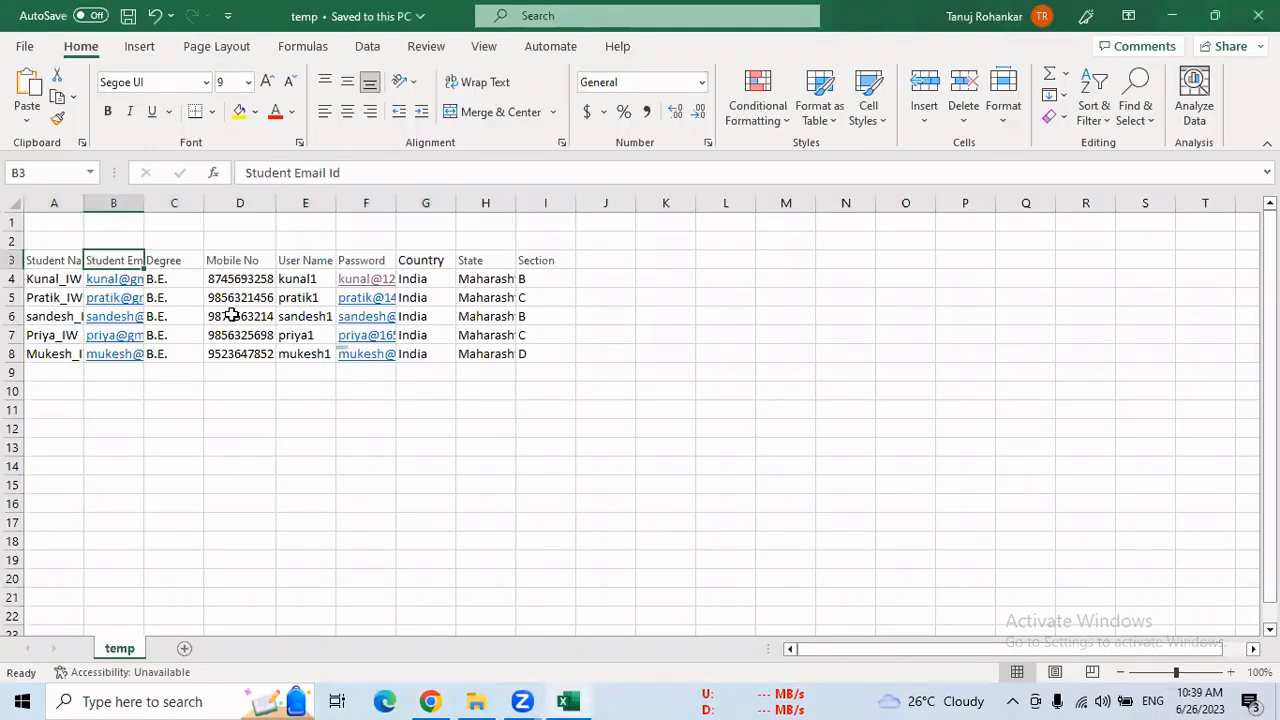
pyautogui.click(466, 261)
pyautogui.click(431, 701)
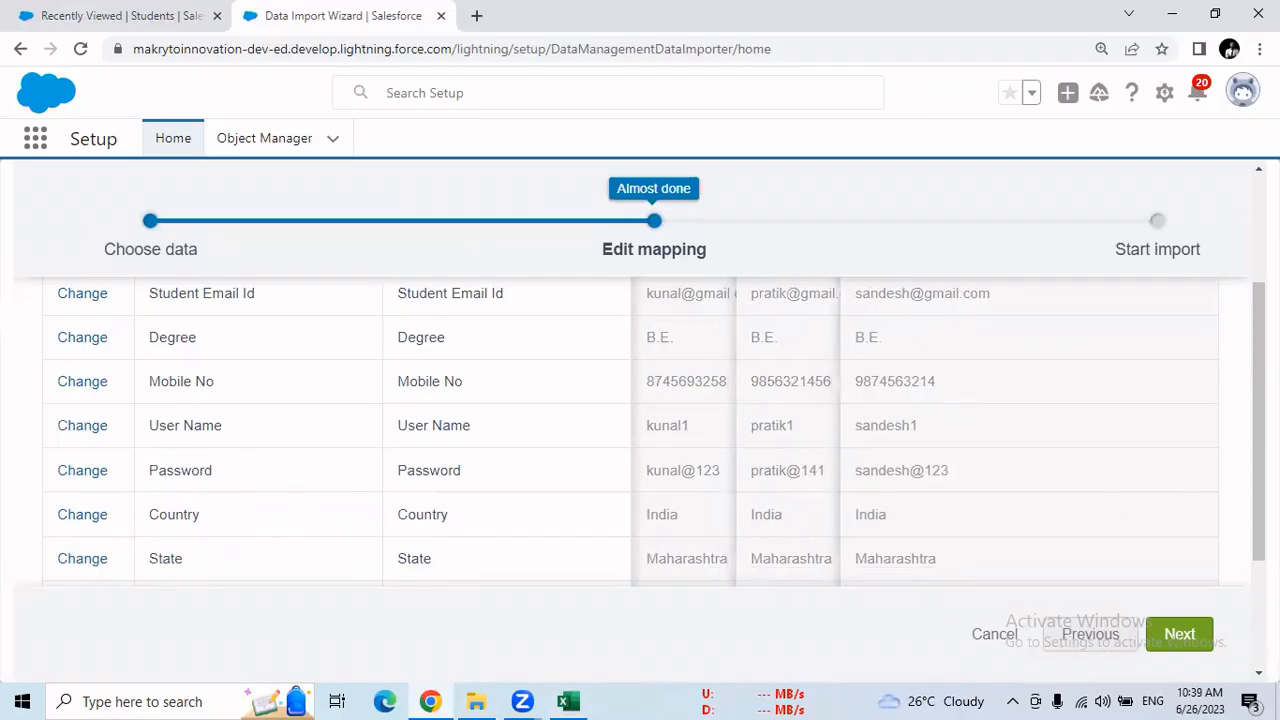
pyautogui.scroll(-1, 655, 435)
pyautogui.scroll(3, 1234, 420)
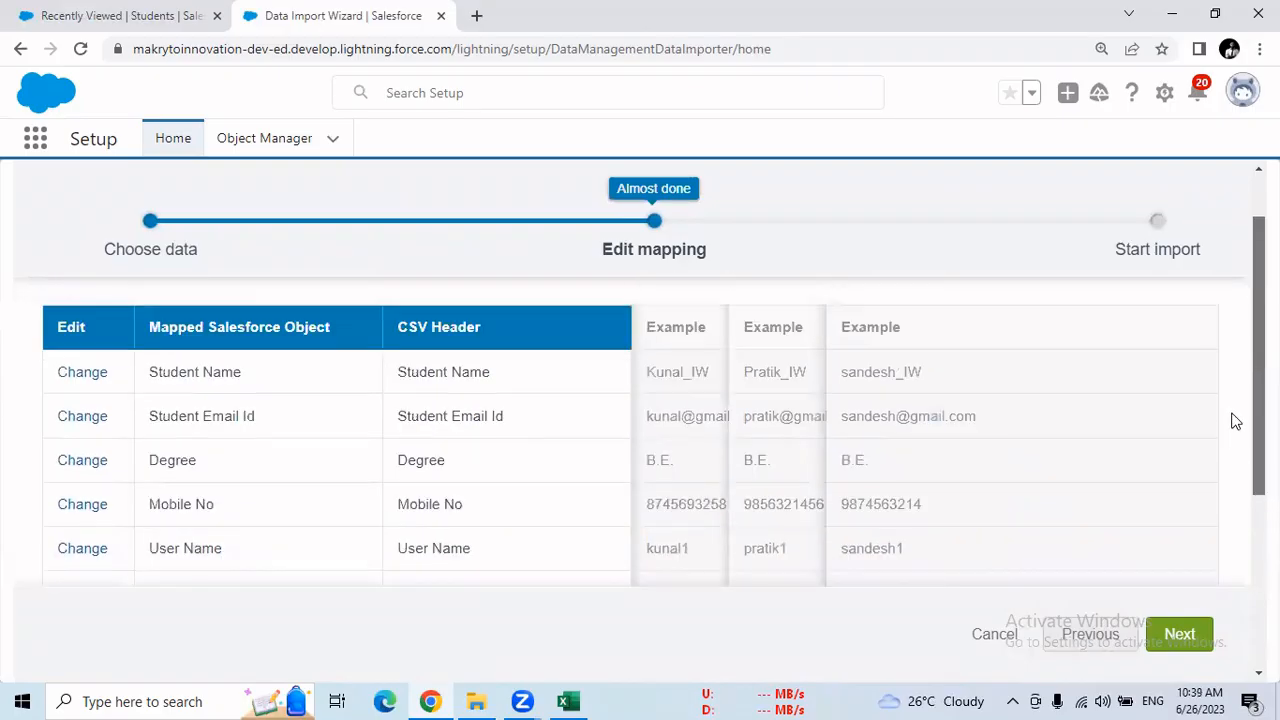
pyautogui.scroll(-1, 1238, 428)
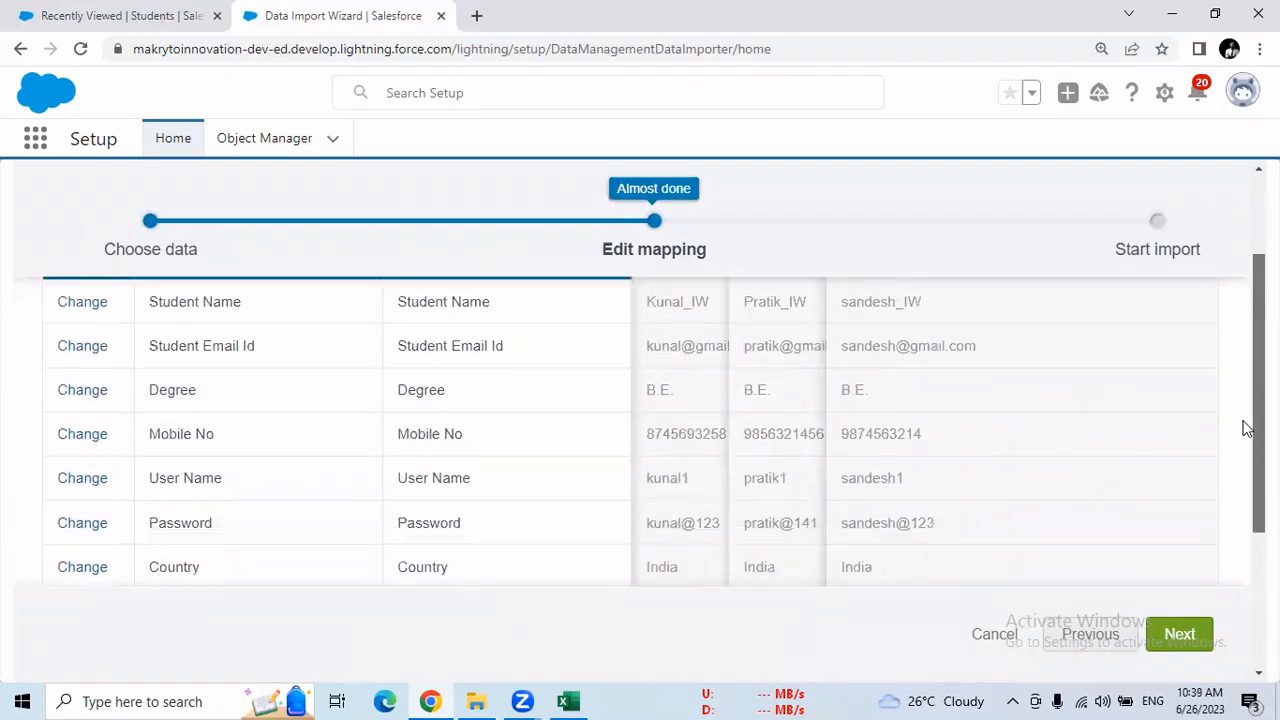
pyautogui.scroll(1, 1248, 428)
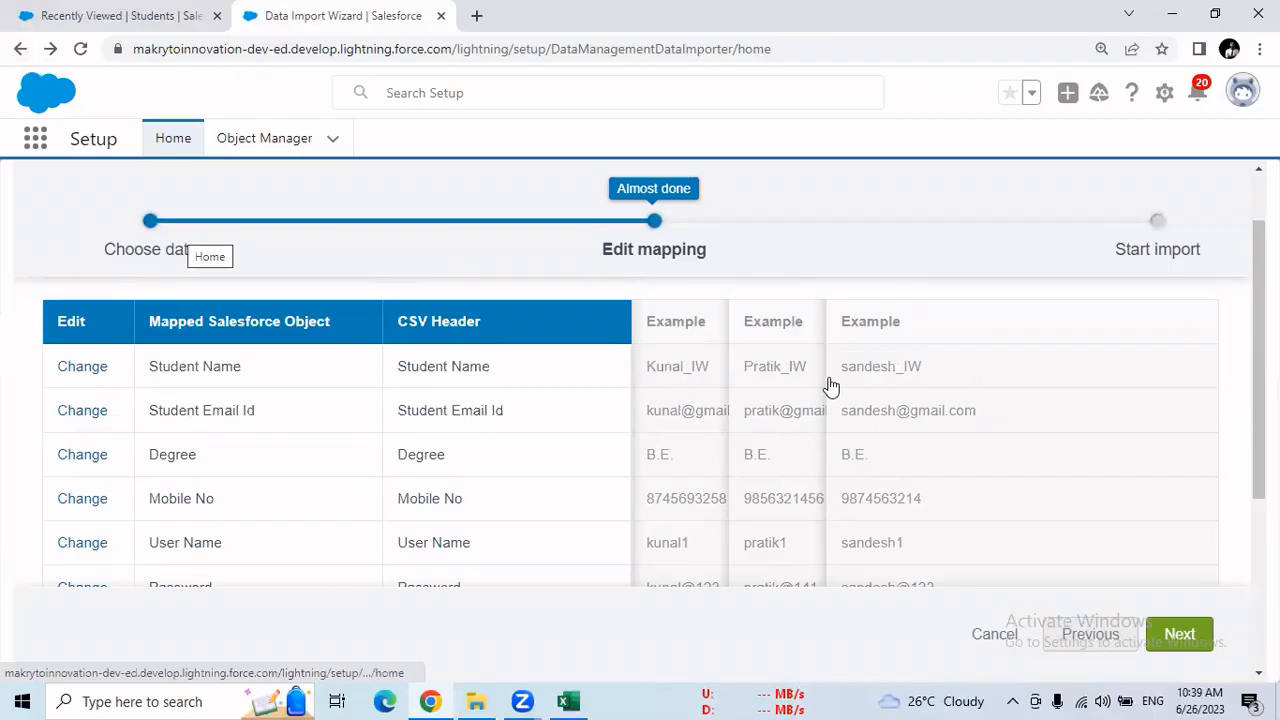
# Leave the field mapping page, switch to Excel, and shorten the header in cell B3 to Student
pyautogui.click(1092, 630)
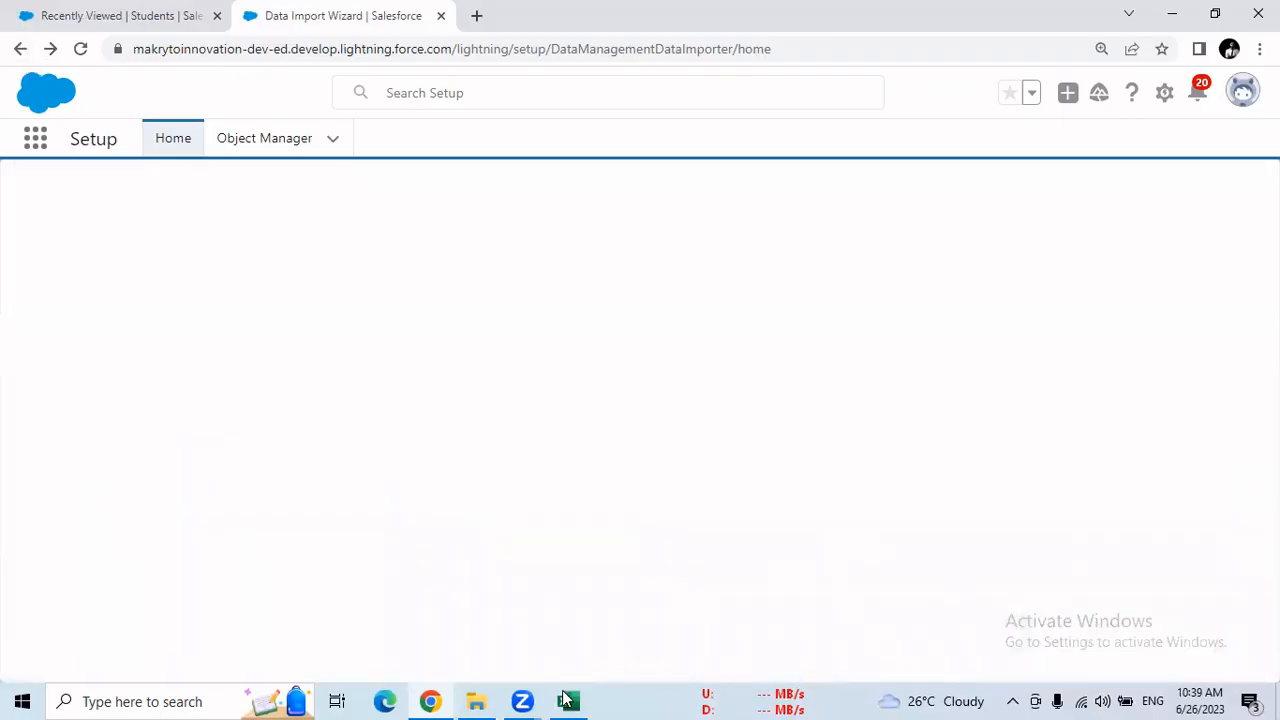
pyautogui.moveTo(566, 700)
pyautogui.click(582, 630)
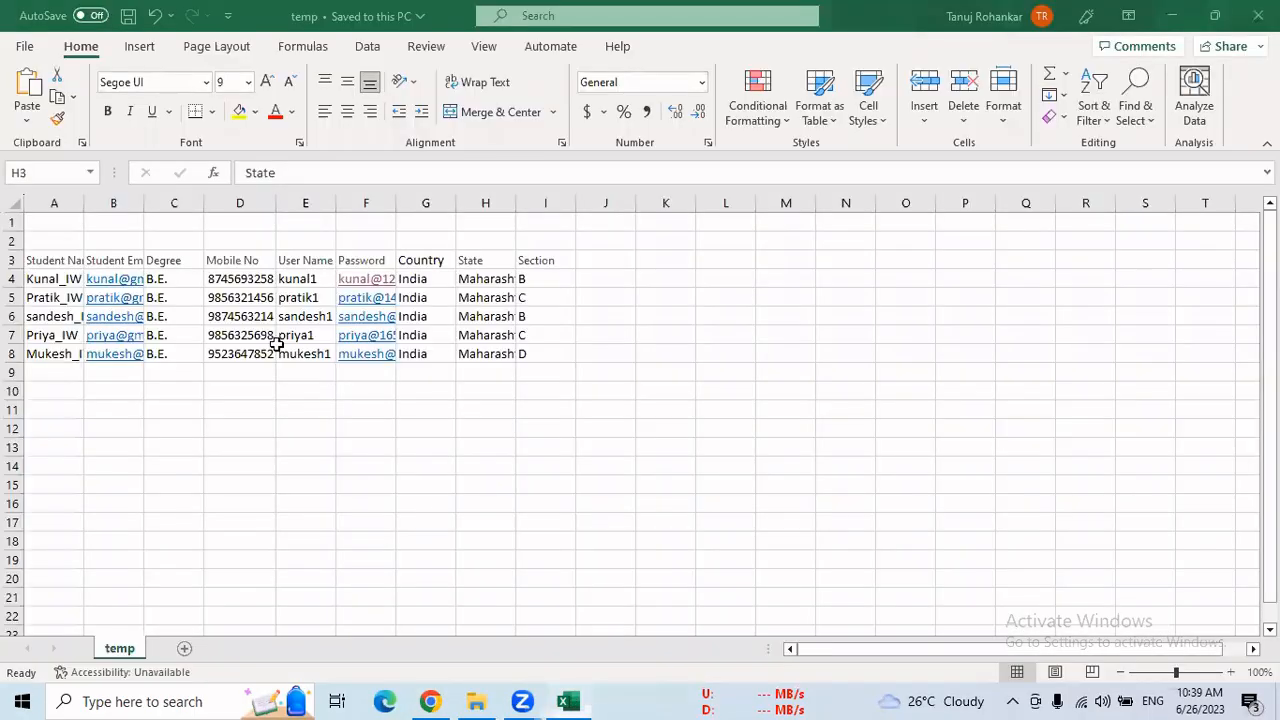
pyautogui.click(108, 261)
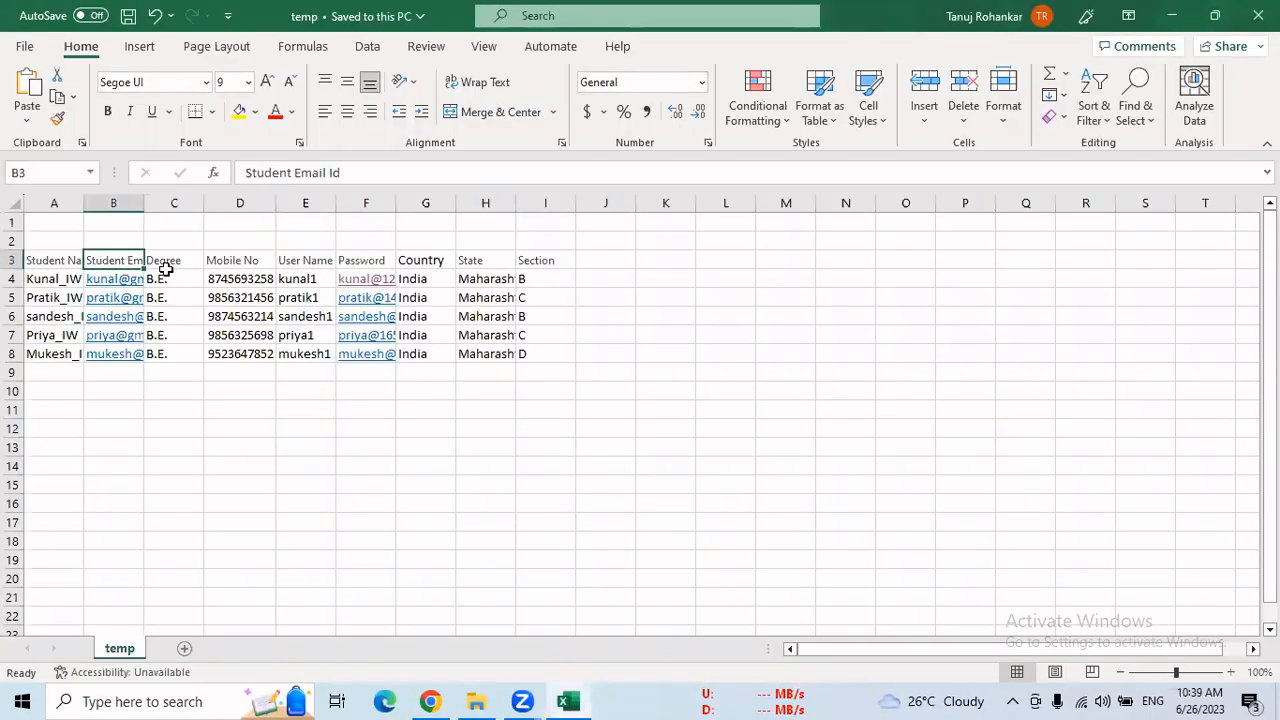
pyautogui.moveTo(343, 174); pyautogui.dragTo(288, 172)
pyautogui.press('BackSpace')
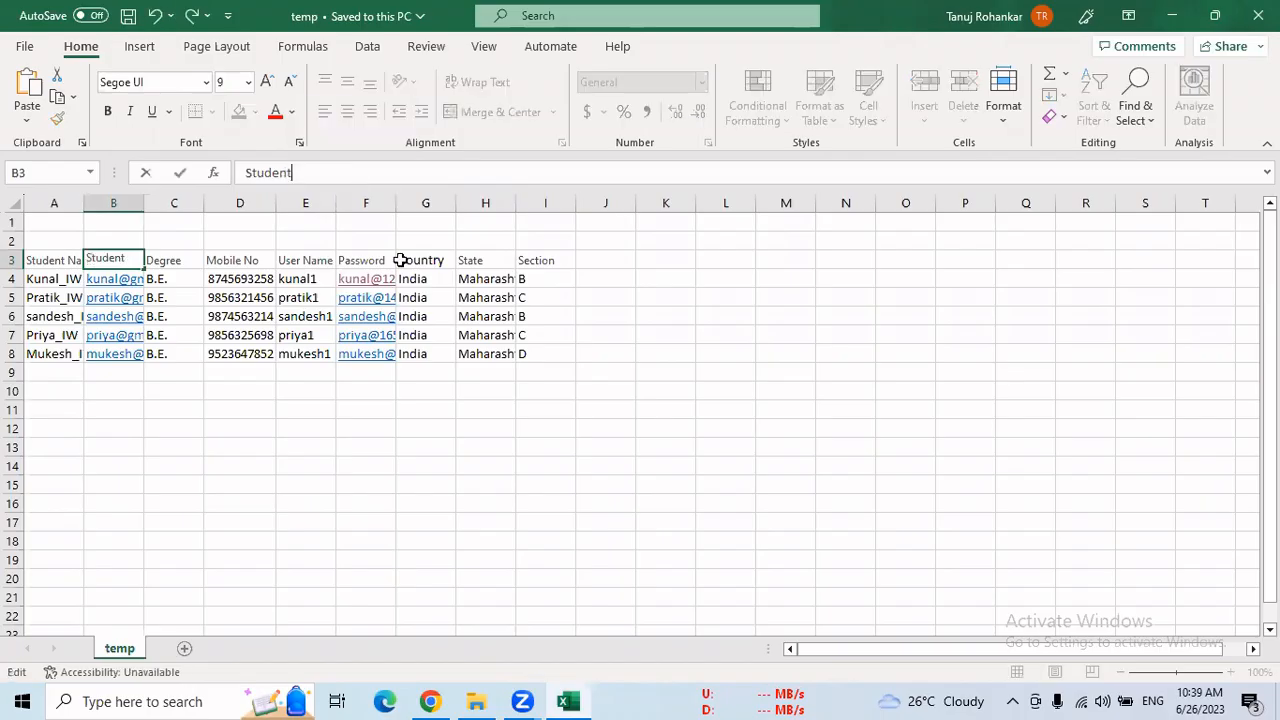
pyautogui.hotkey('ctrl', 'Return')
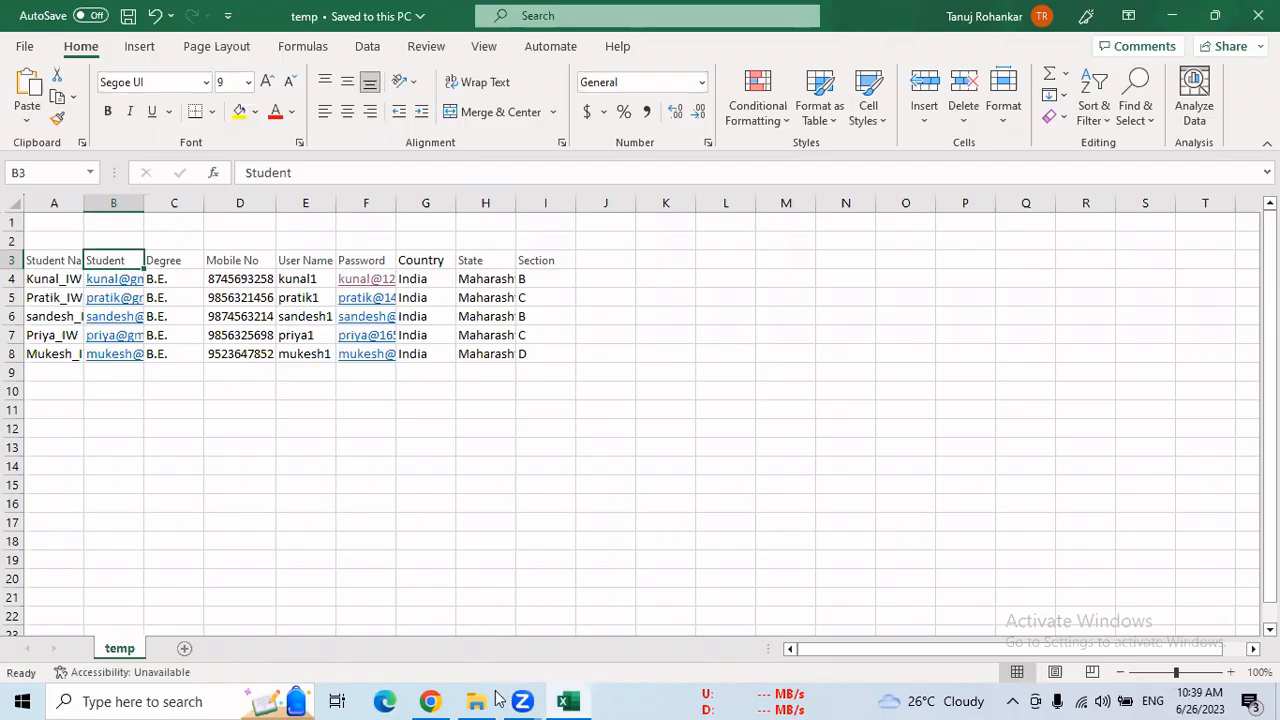
# Return to Chrome and launch the Data Import Wizard again from its start page
pyautogui.click(441, 691)
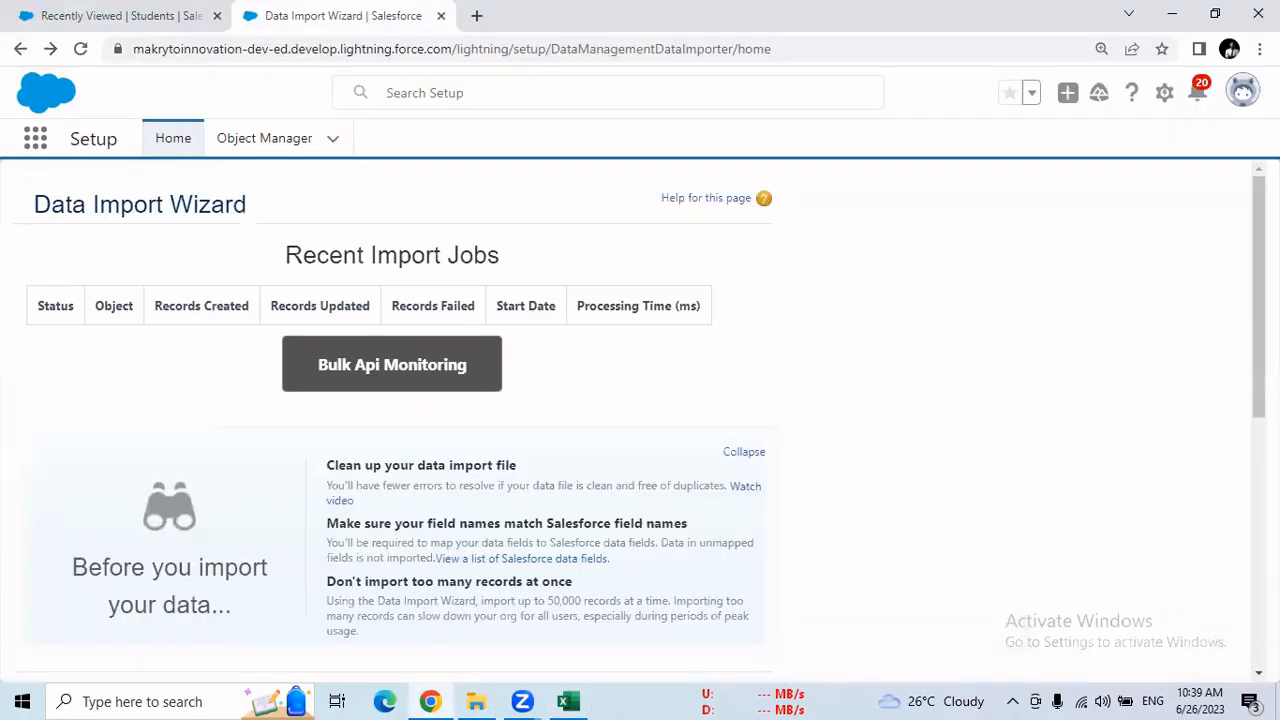
pyautogui.scroll(-4, 375, 545)
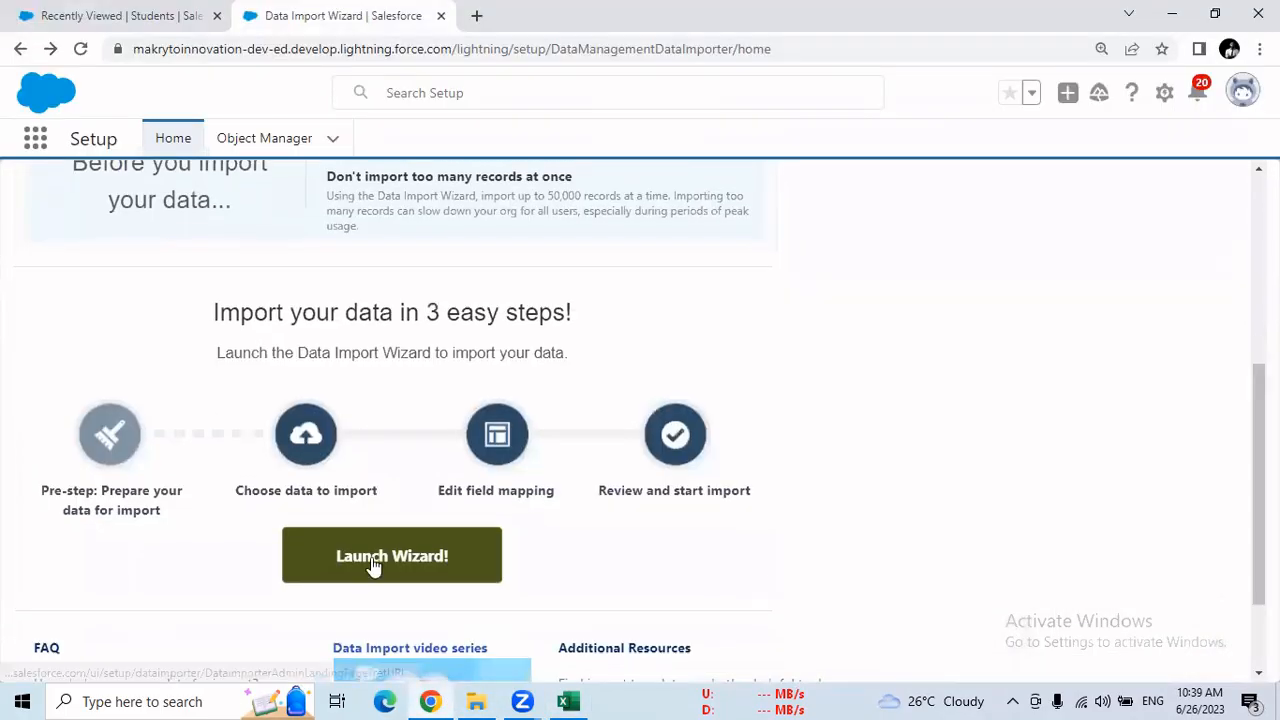
pyautogui.click(372, 563)
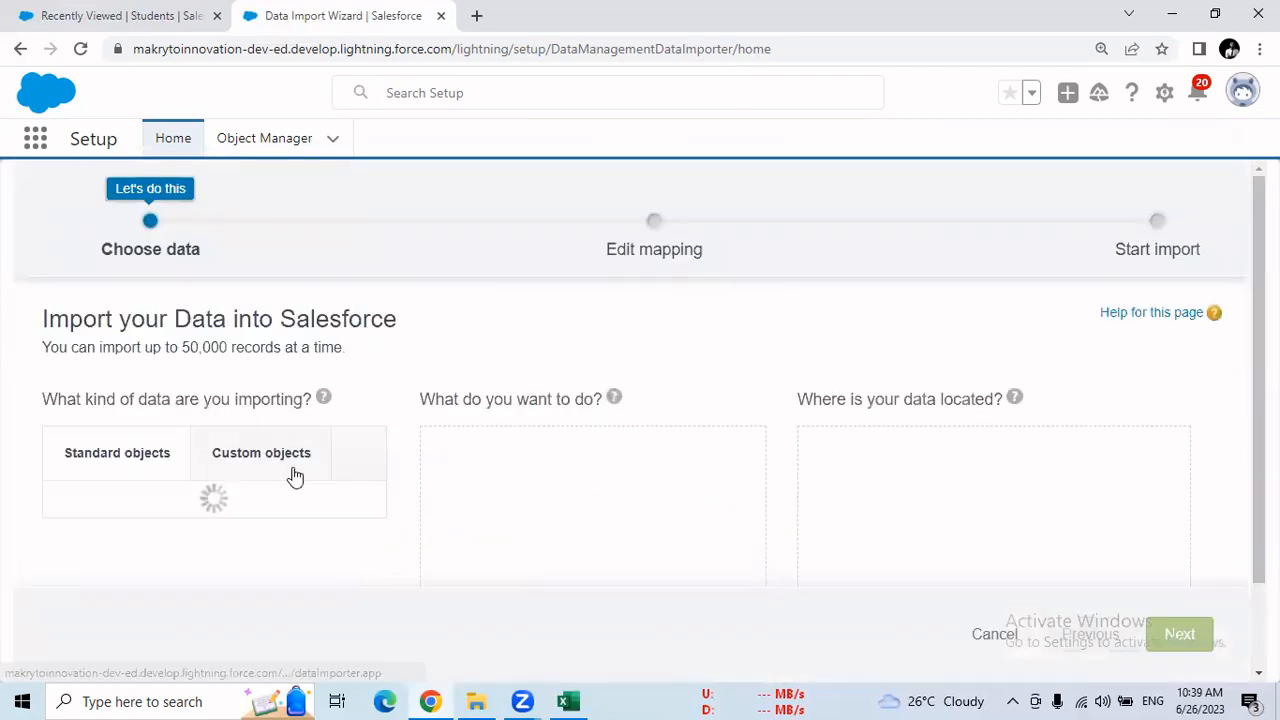
# Choose the custom object Students as the data to import and set the operation to Add new records
pyautogui.click(257, 460)
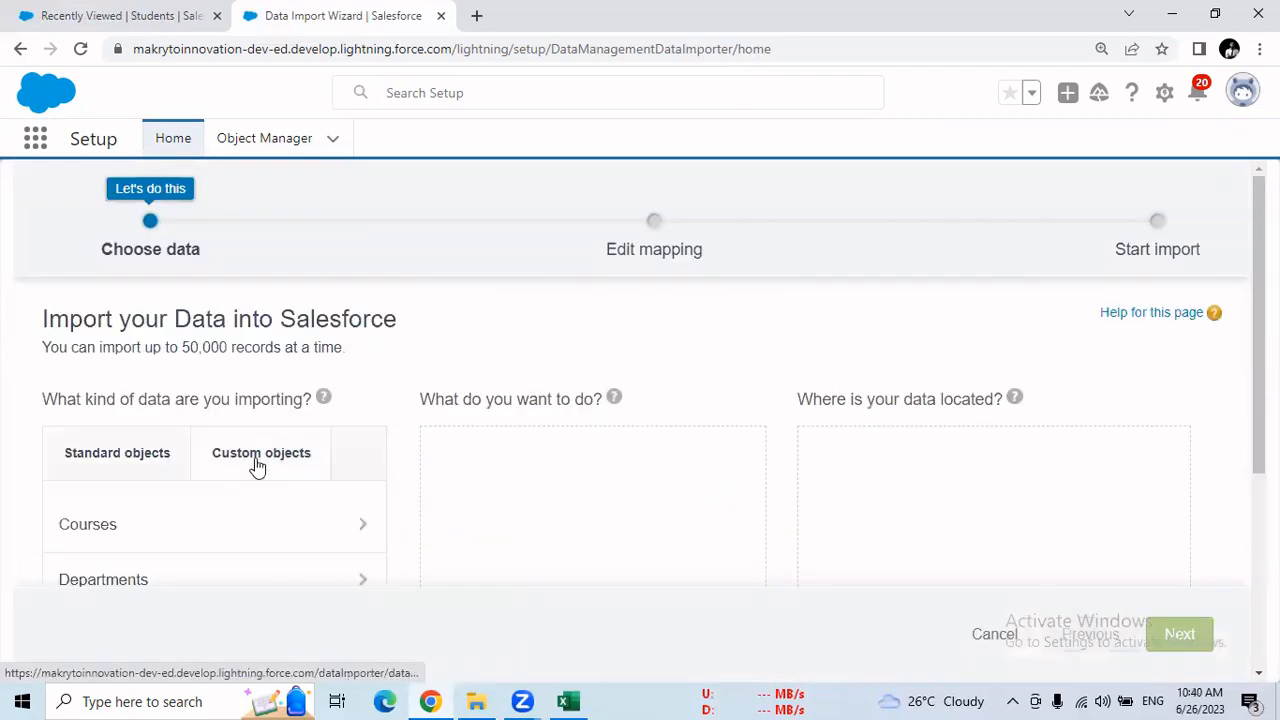
pyautogui.scroll(-3, 489, 543)
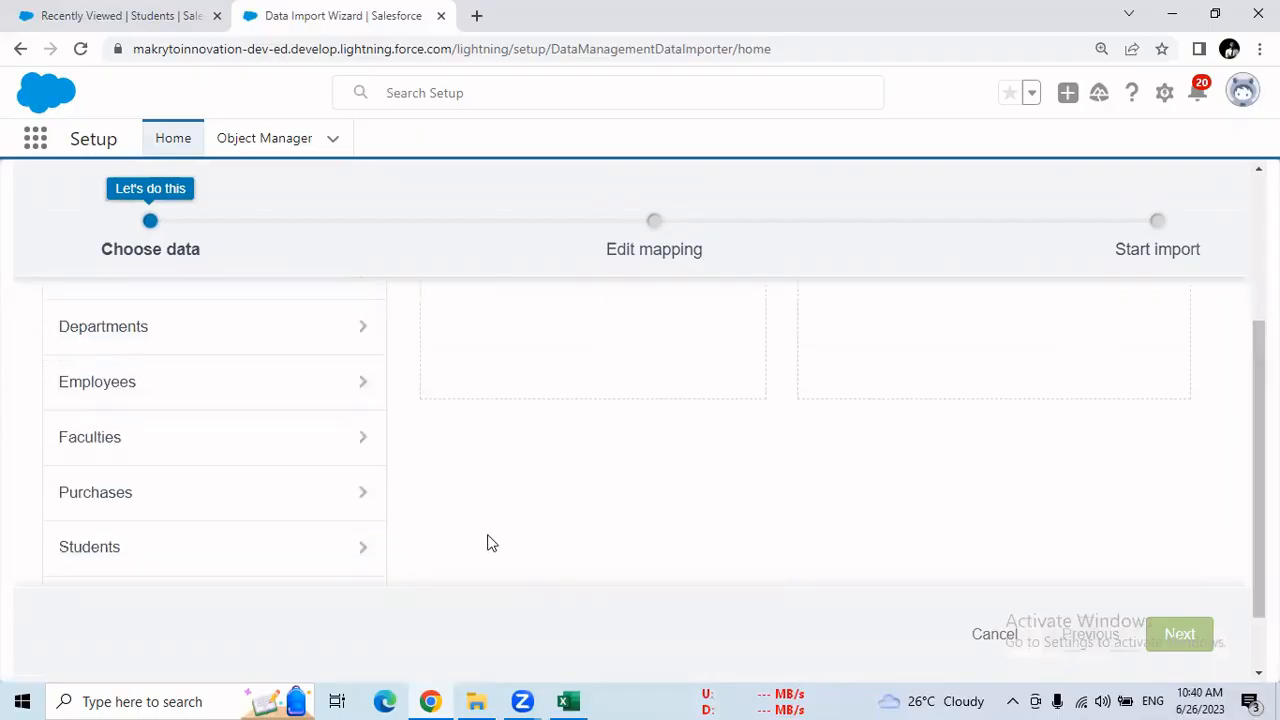
pyautogui.click(266, 558)
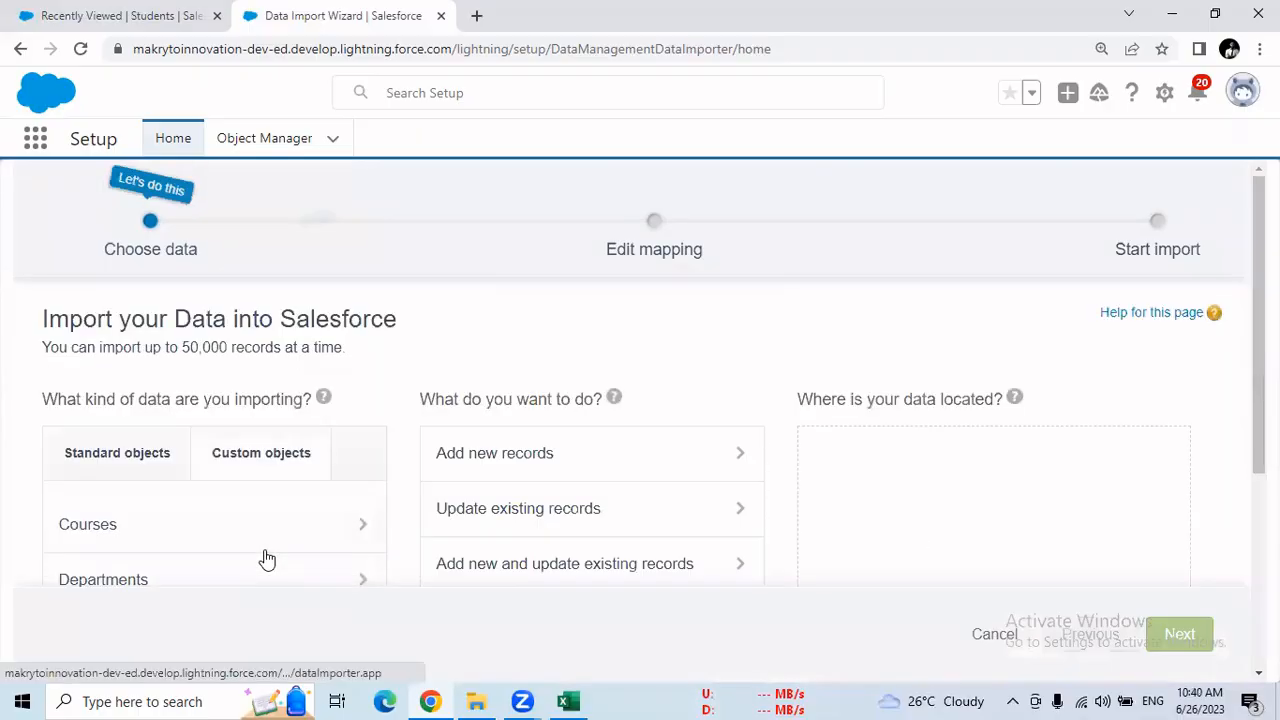
pyautogui.click(499, 465)
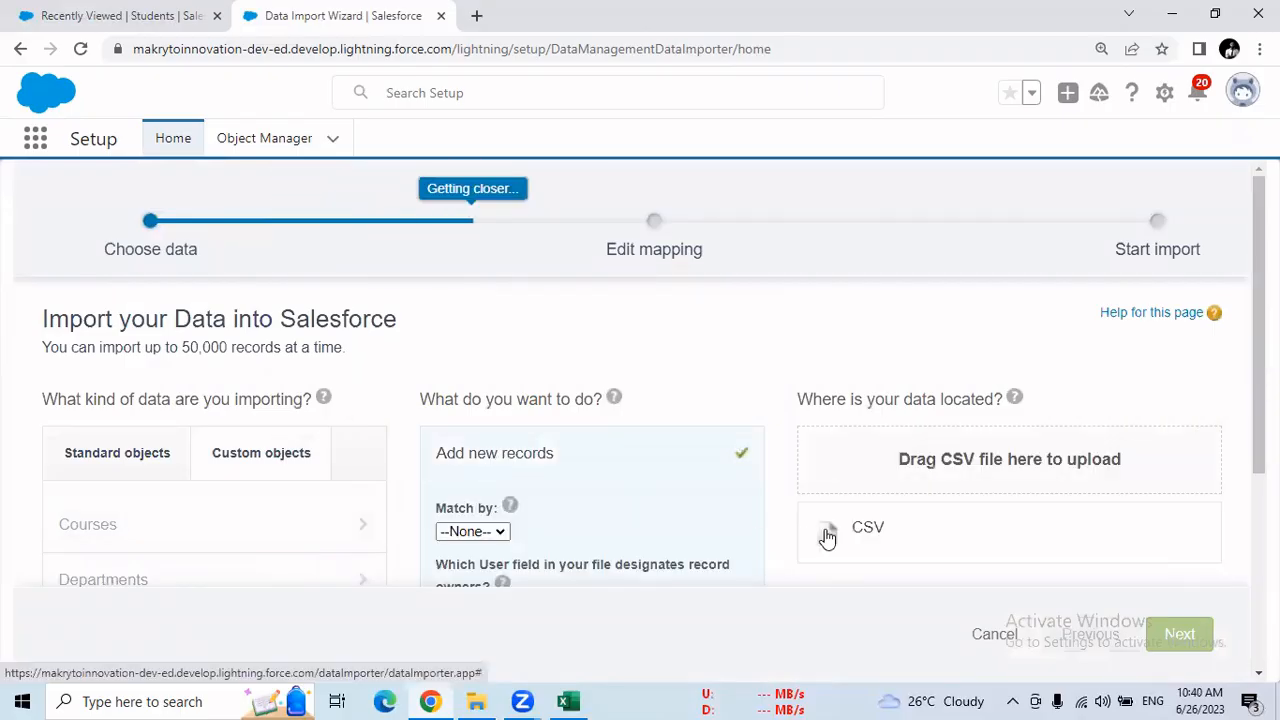
# Select temp.csv from the Desktop as the CSV source file and advance to the Edit mapping stage
pyautogui.scroll(-1, 985, 503)
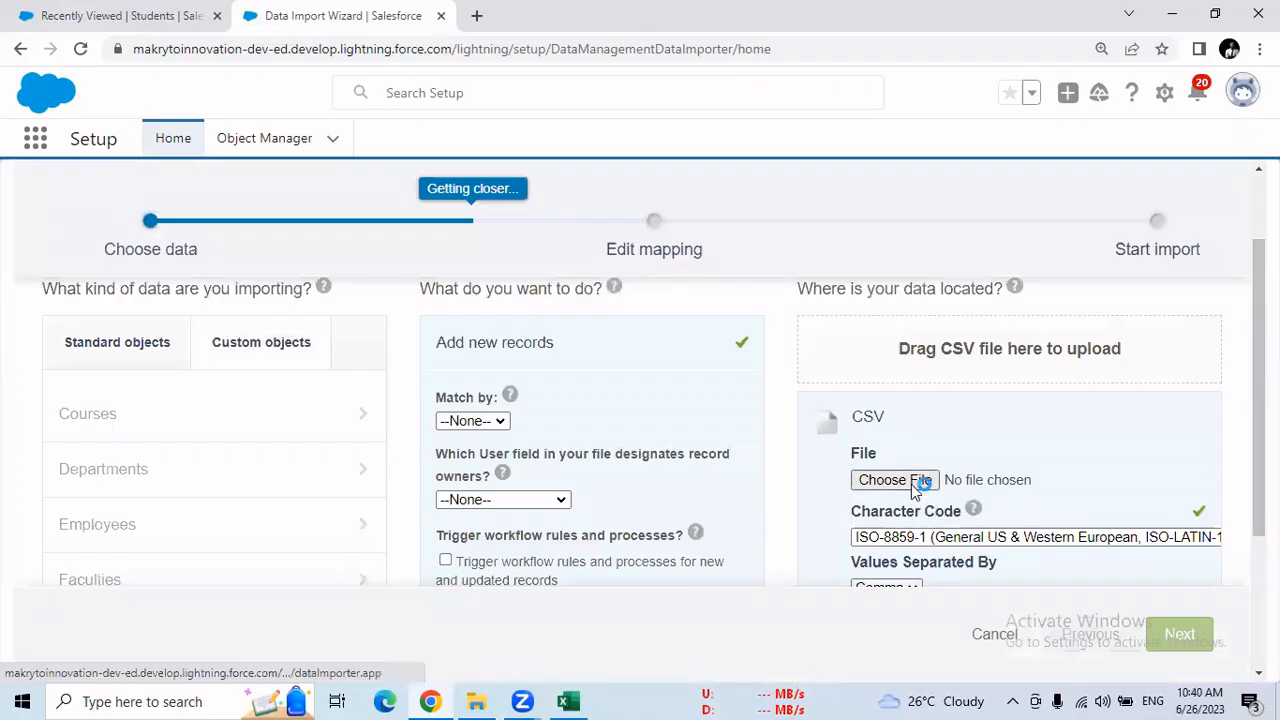
pyautogui.click(912, 484)
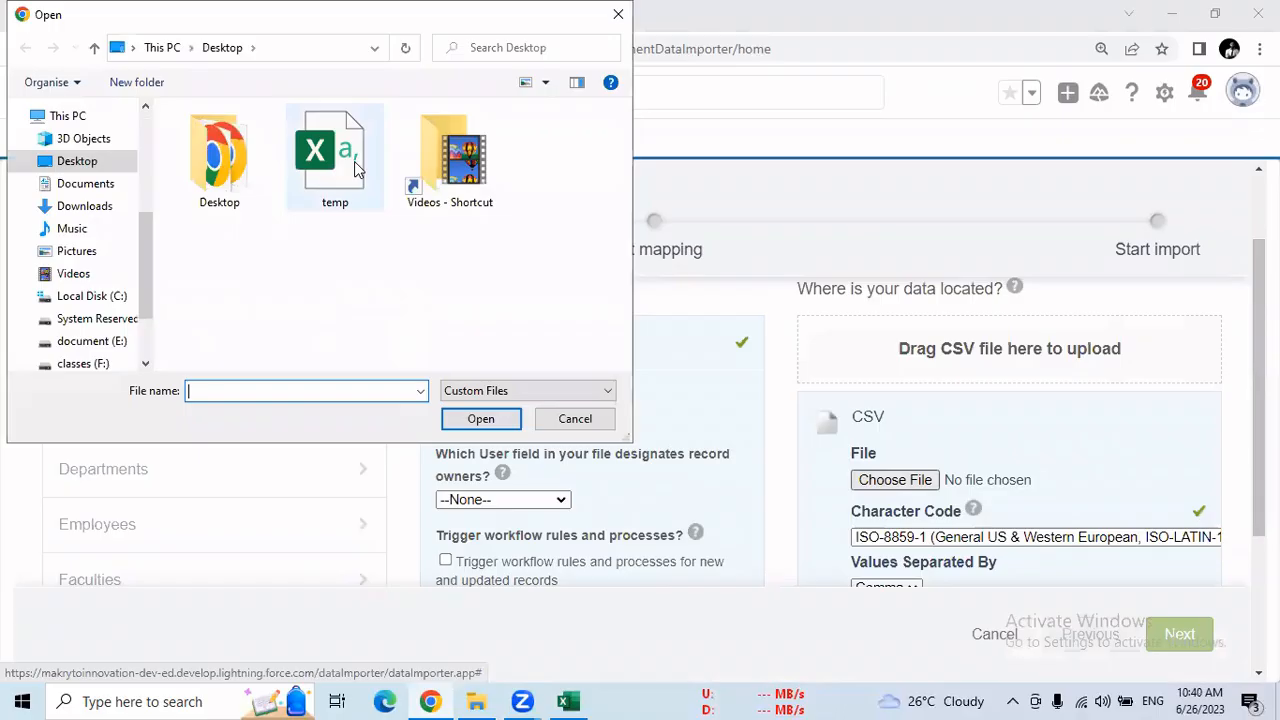
pyautogui.click(352, 170)
pyautogui.click(476, 419)
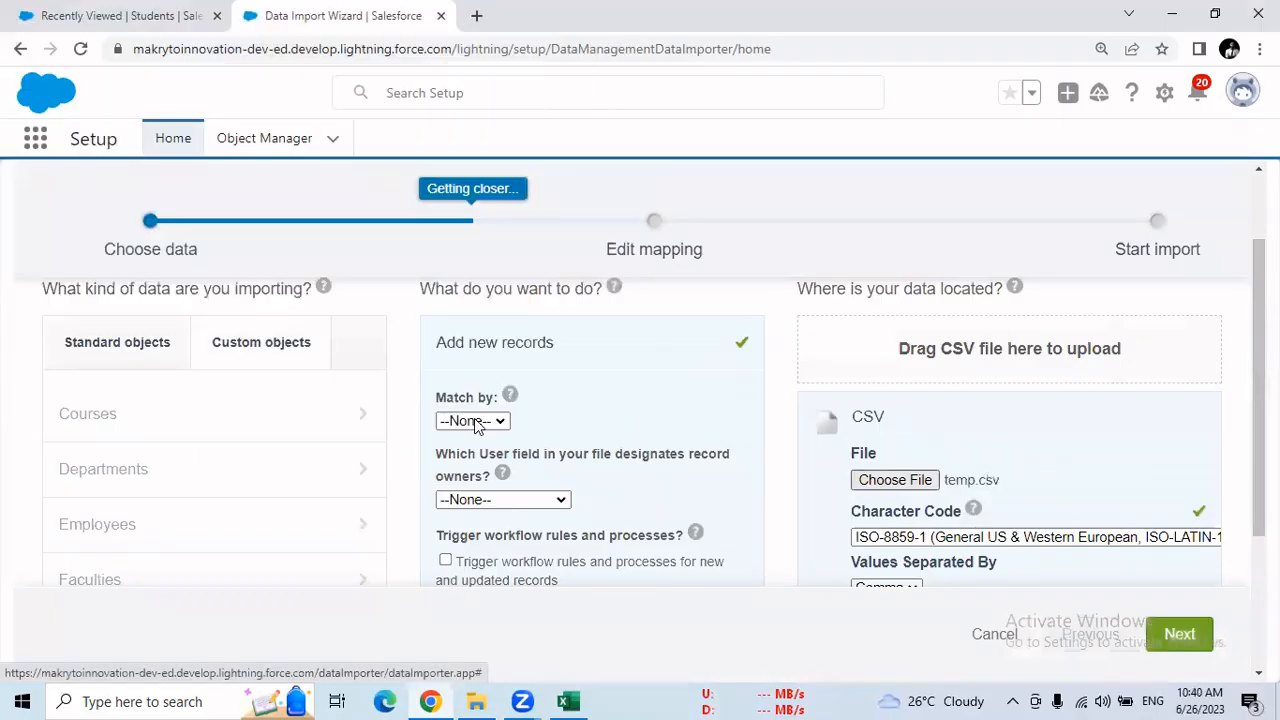
pyautogui.scroll(-1, 34, 277)
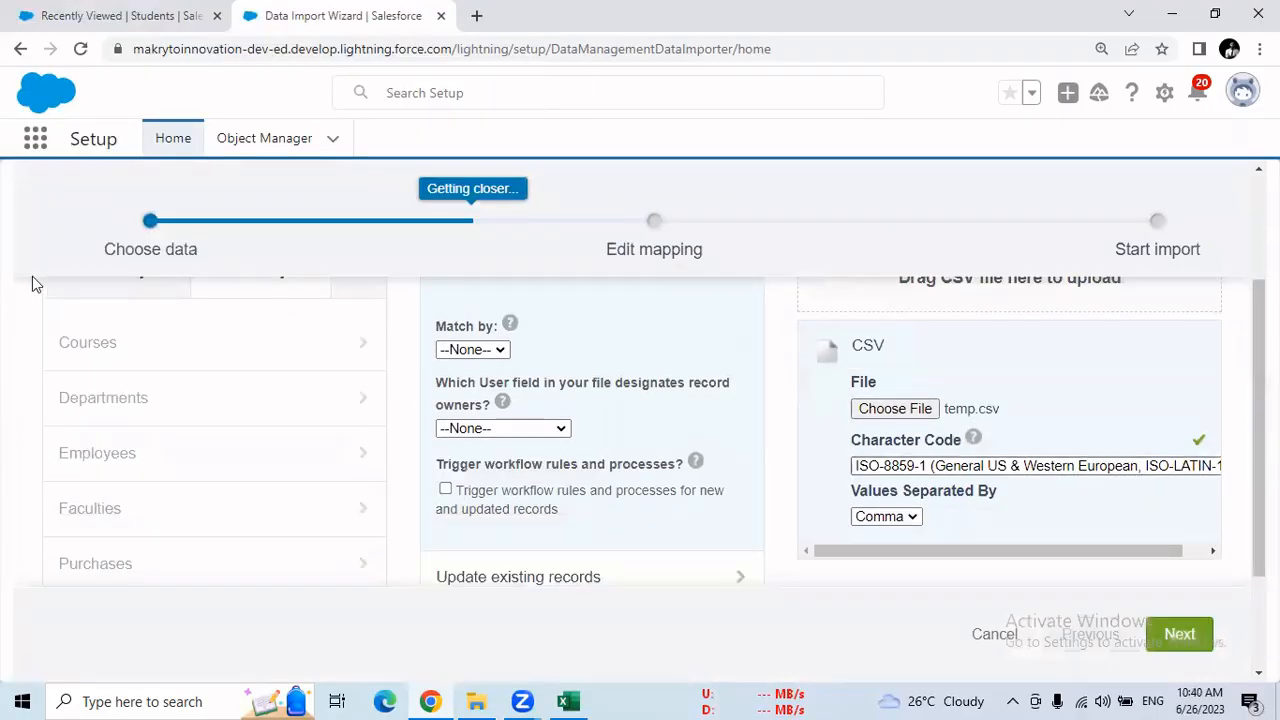
pyautogui.click(1175, 648)
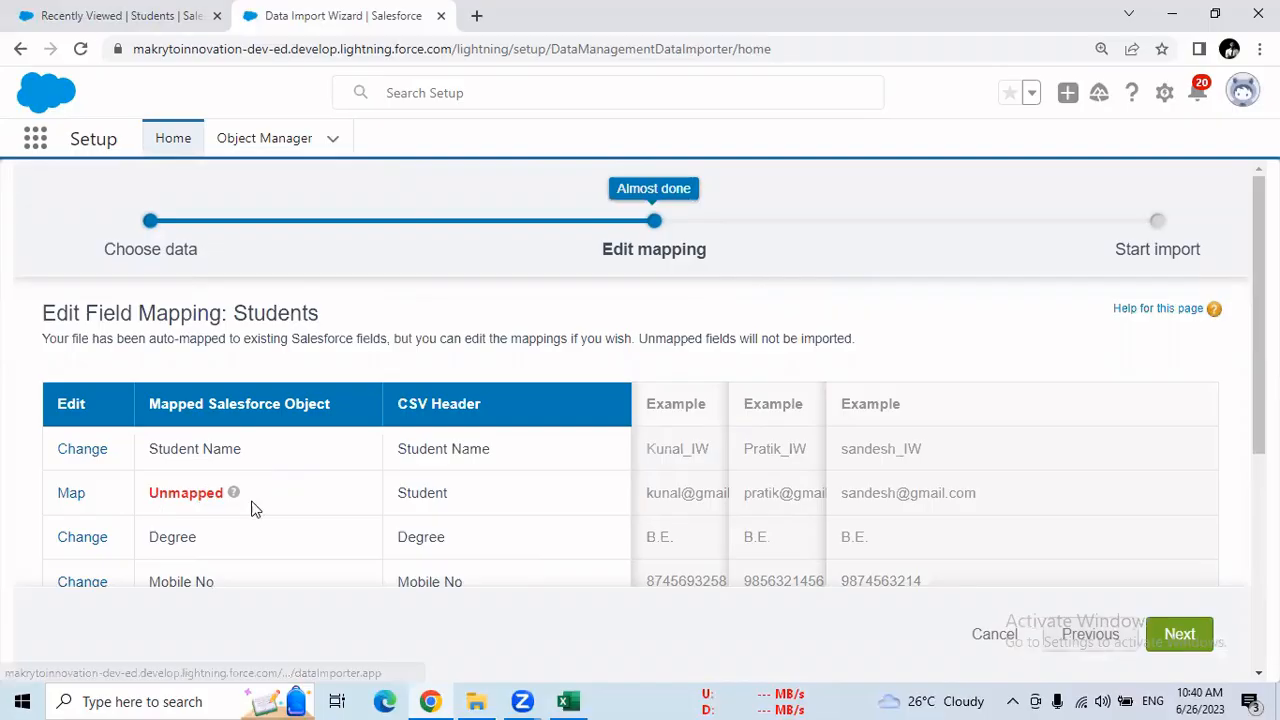
# Map the unmapped CSV header Student to the Student Email Id field
pyautogui.click(72, 497)
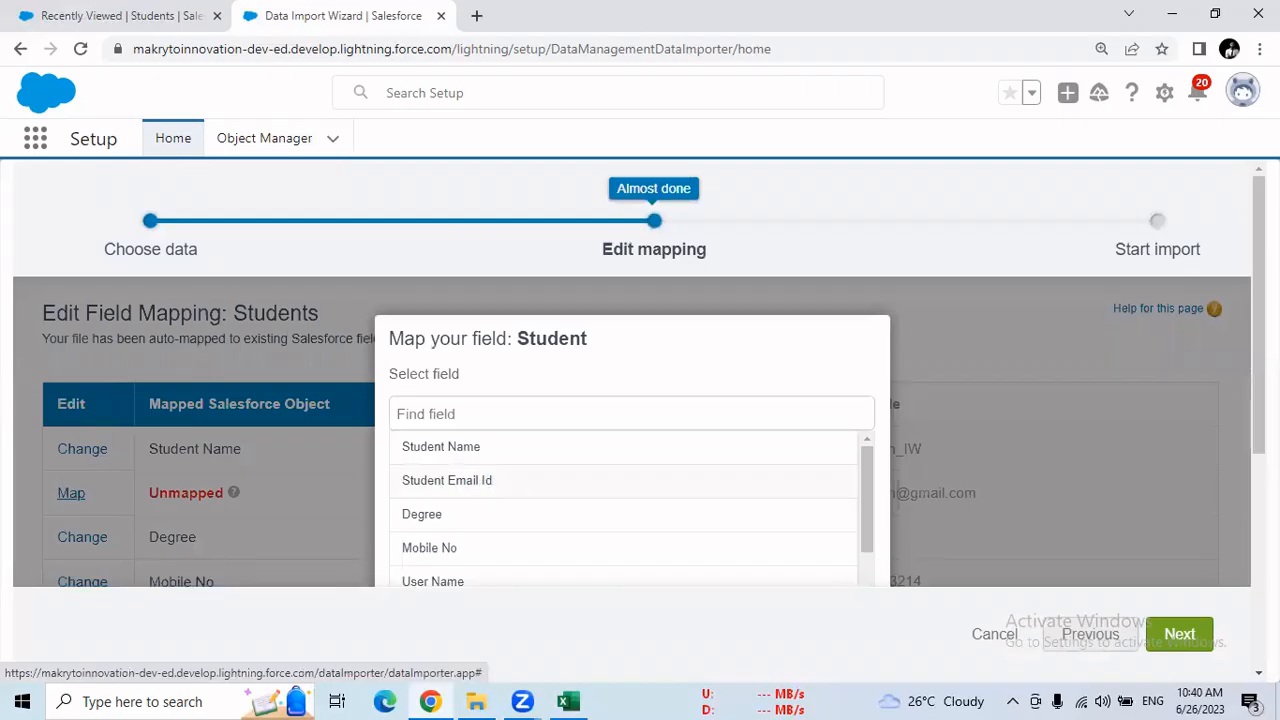
pyautogui.click(447, 480)
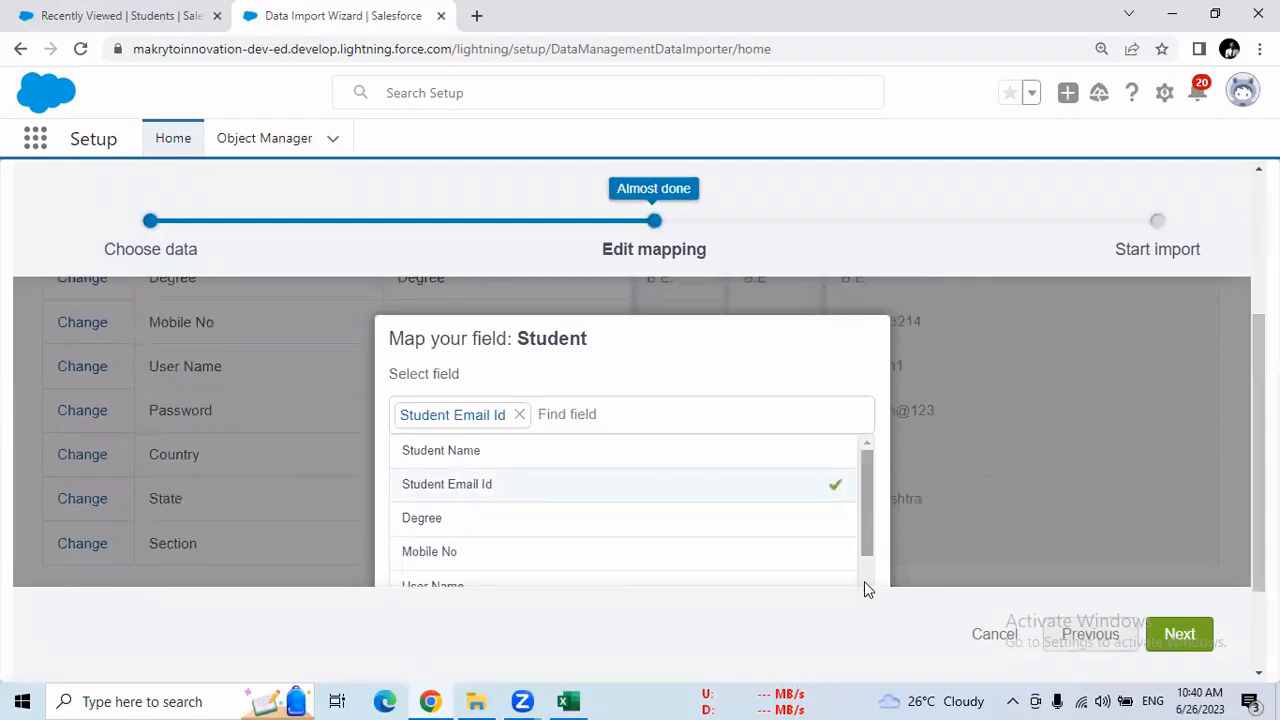
pyautogui.scroll(-3, 864, 581)
pyautogui.tripleClick(783, 334)
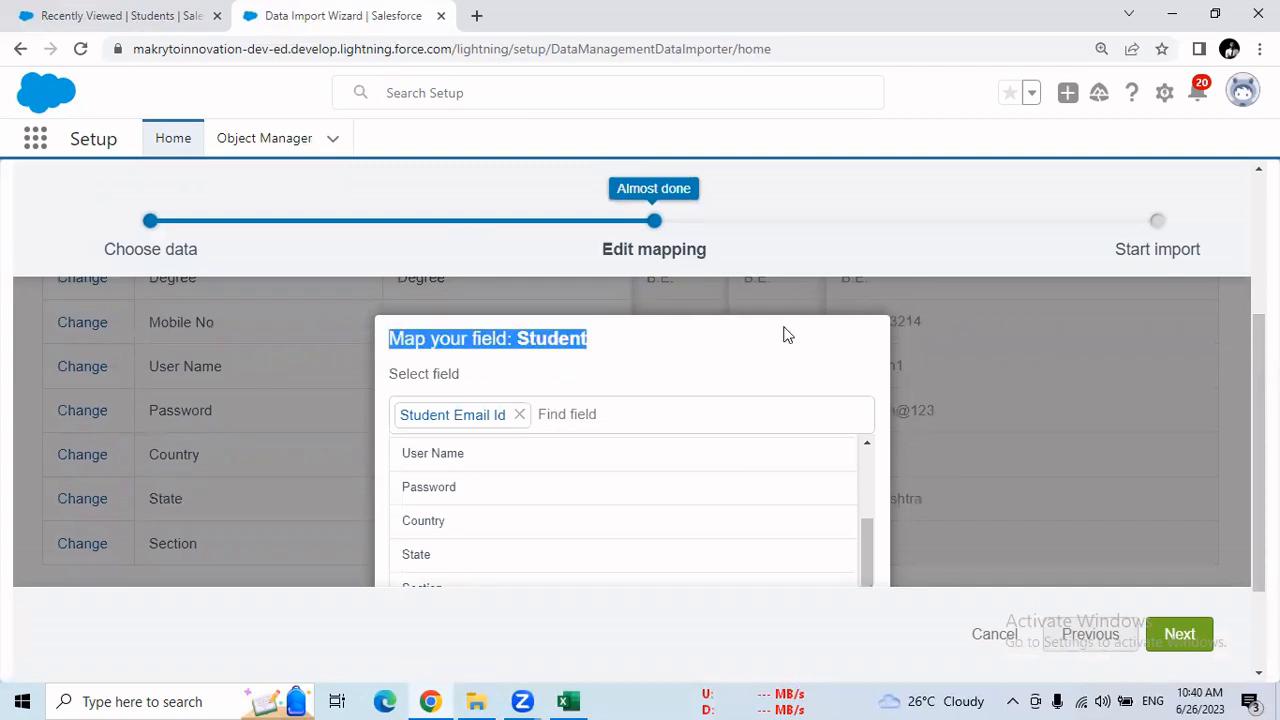
pyautogui.moveTo(1259, 450); pyautogui.dragTo(1259, 526)
pyautogui.click(1259, 48)
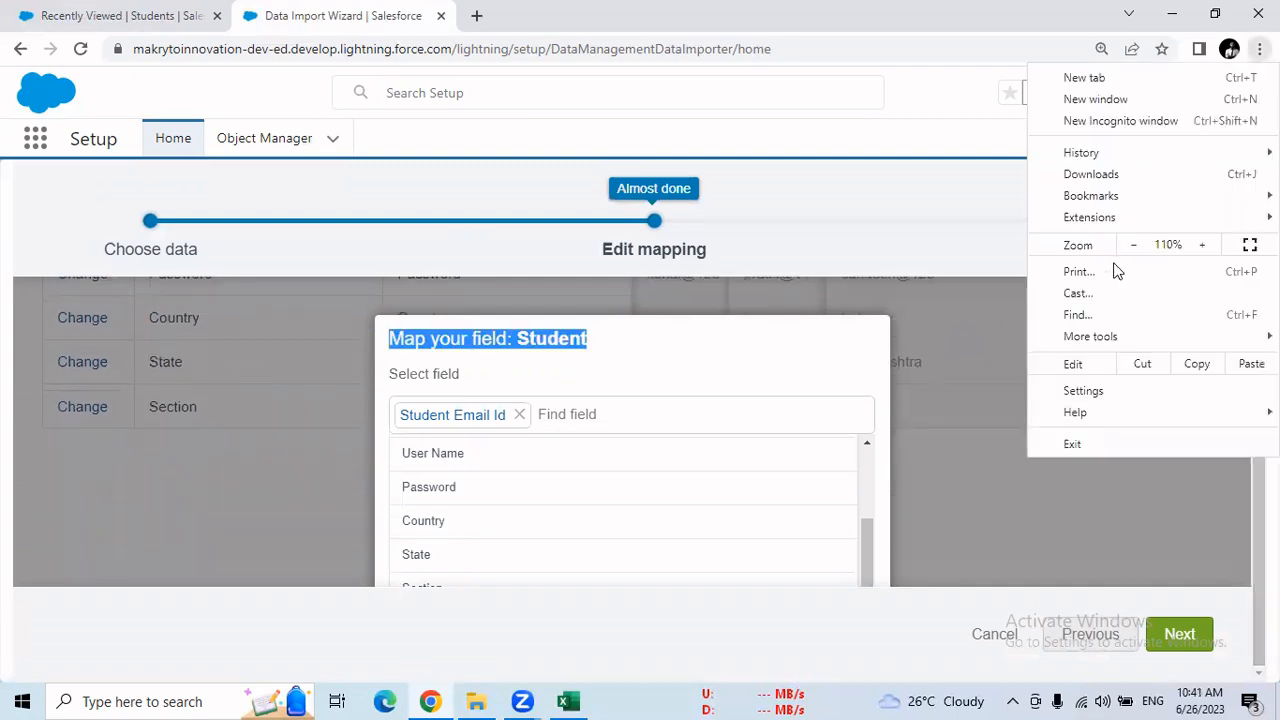
pyautogui.click(1136, 246)
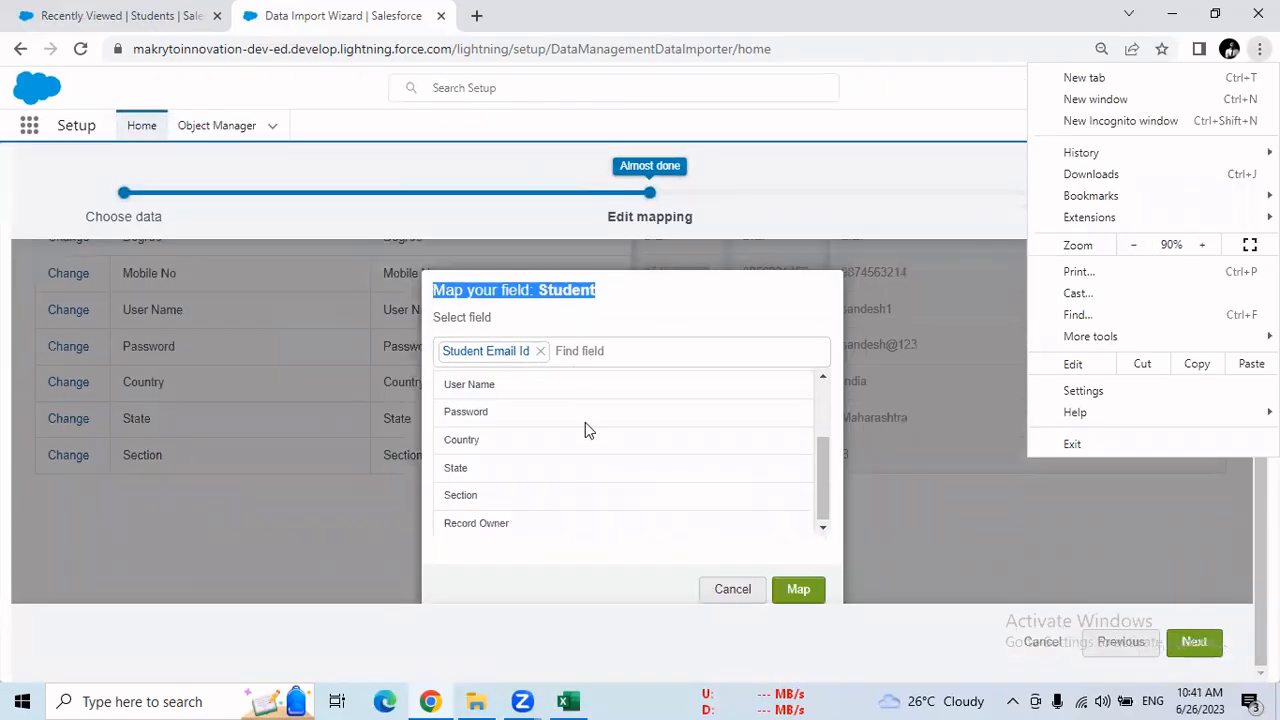
pyautogui.click(797, 589)
pyautogui.click(797, 589)
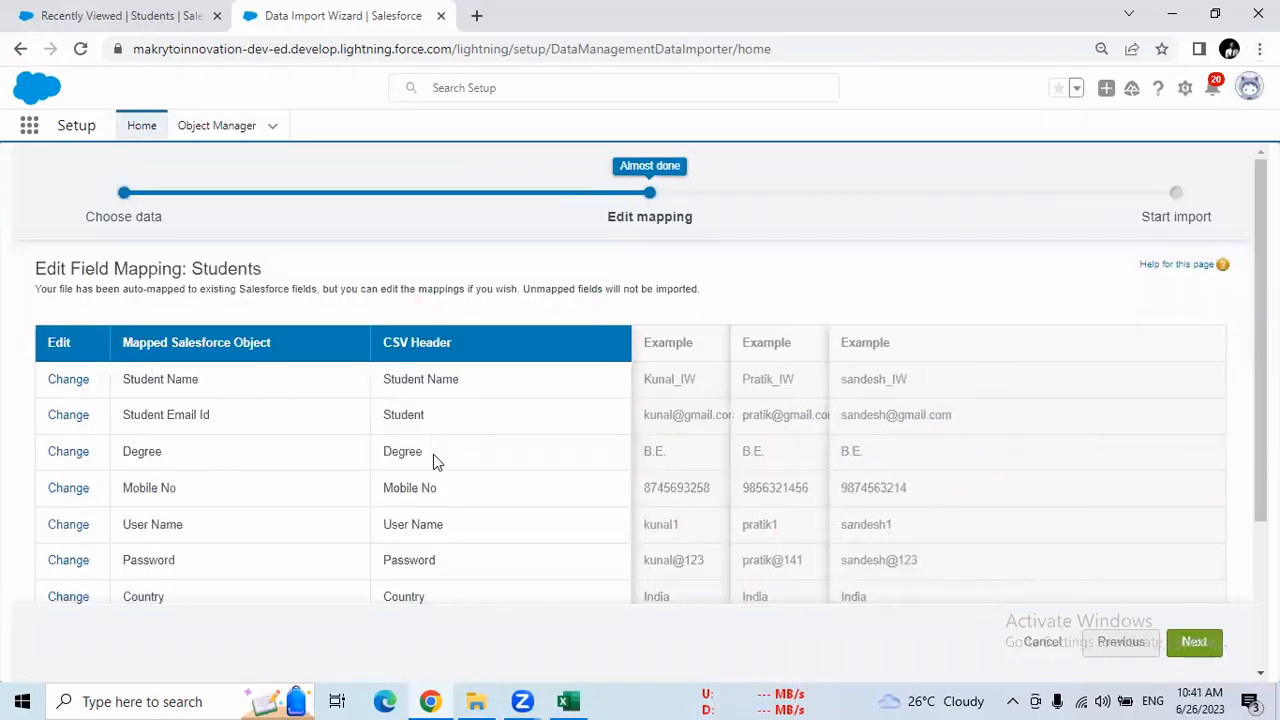
# Advance to the Review & Start Import stage and review the import selections with the mapped and unmapped fields
pyautogui.scroll(-2, 416, 372)
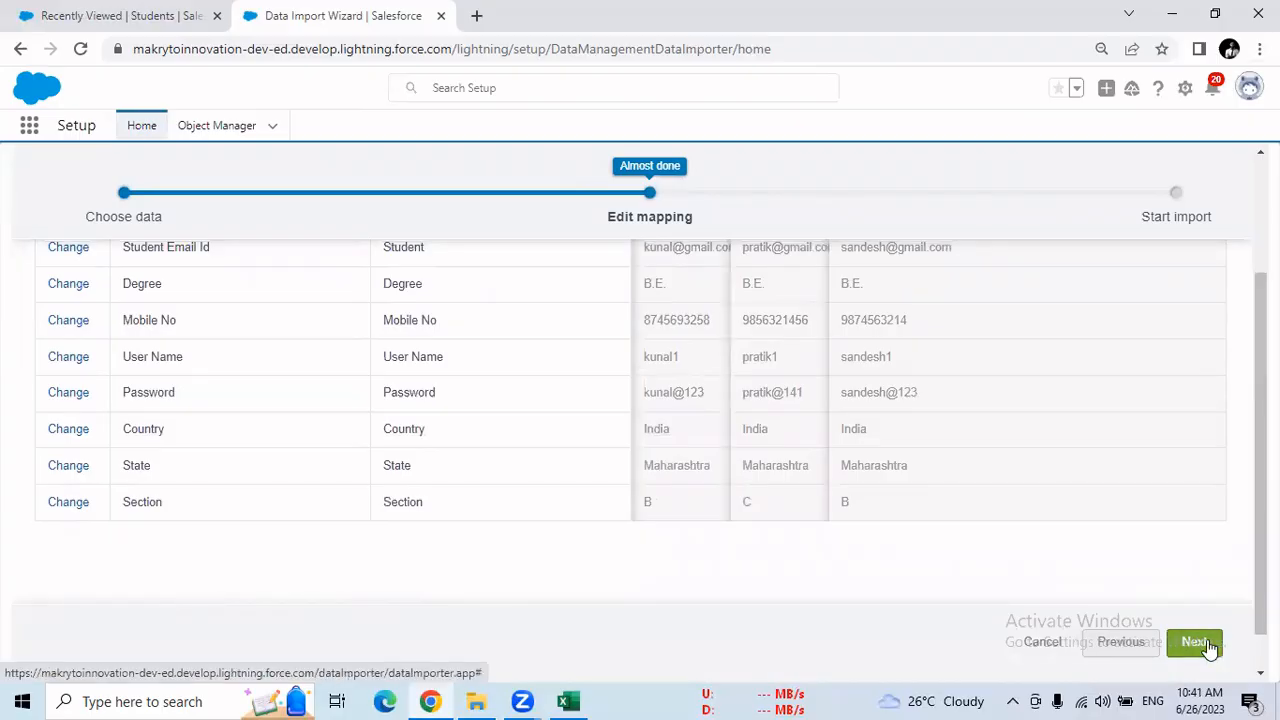
pyautogui.click(1207, 643)
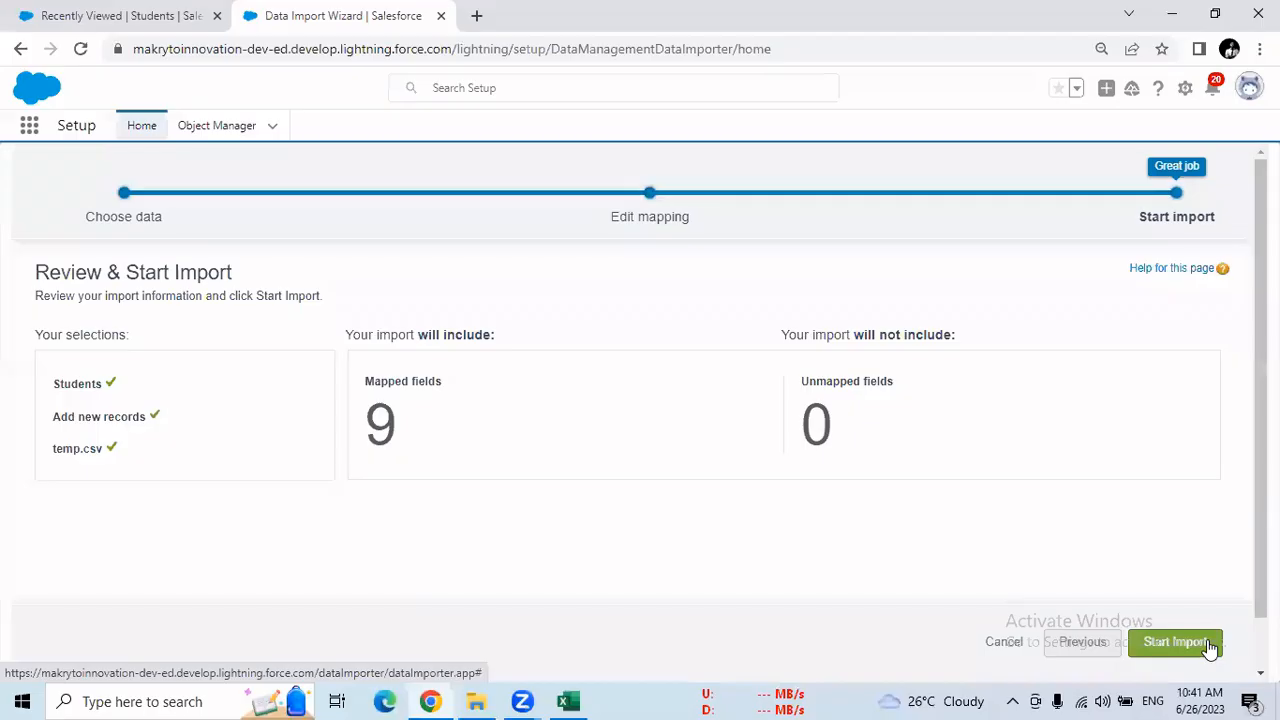
pyautogui.doubleClick(94, 387)
pyautogui.doubleClick(106, 416)
pyautogui.doubleClick(69, 449)
pyautogui.moveTo(445, 383); pyautogui.dragTo(375, 387)
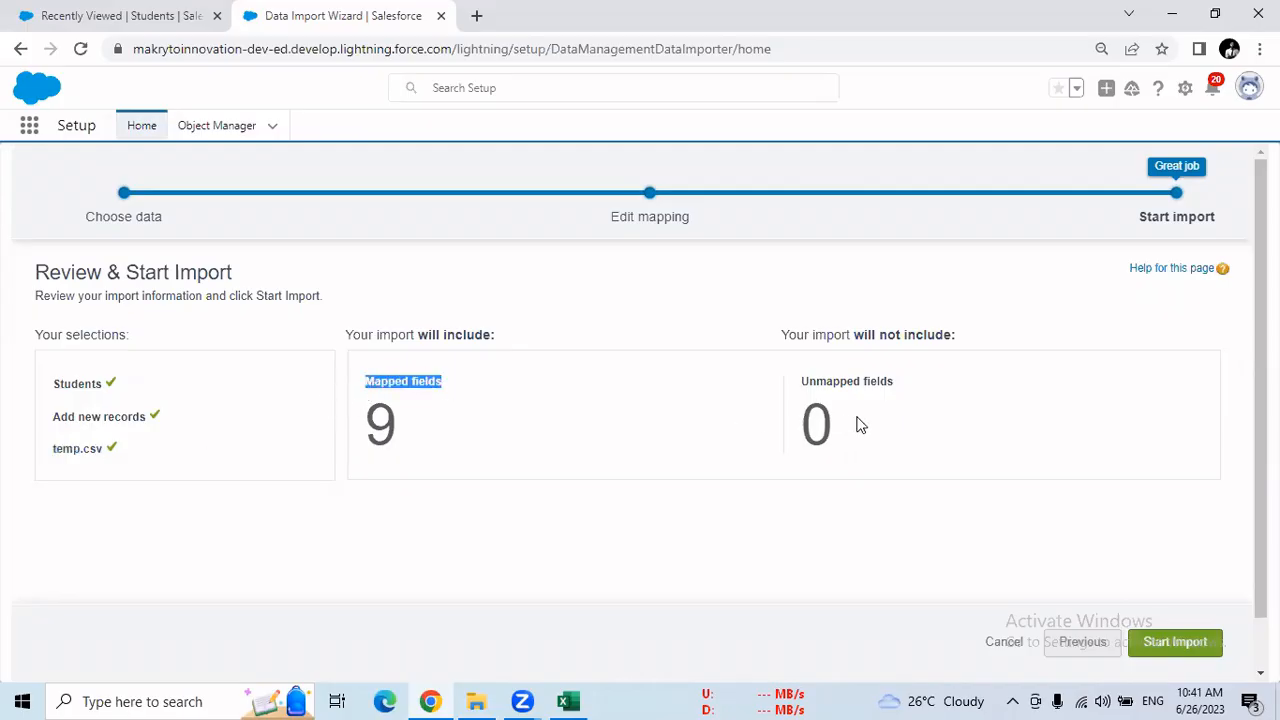
pyautogui.moveTo(811, 388); pyautogui.dragTo(867, 397)
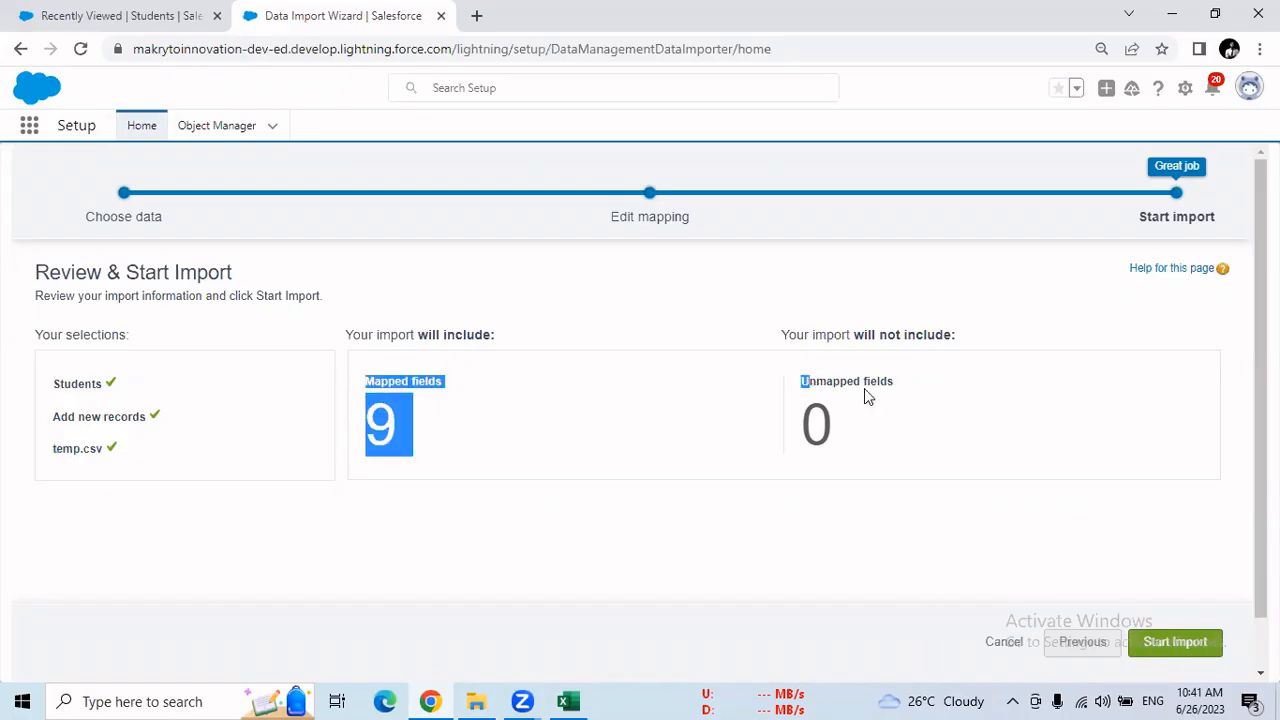
# Start the import of the student records and open its status on the Bulk Data Load Job page
pyautogui.click(1176, 652)
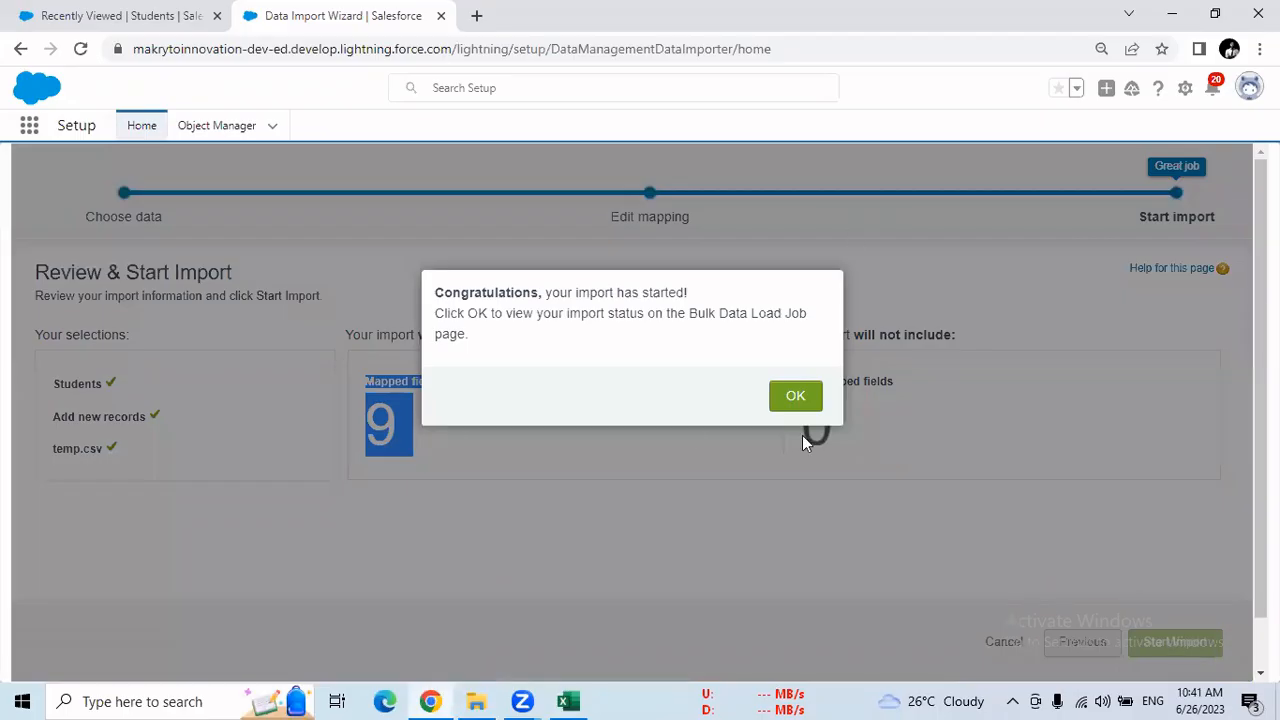
pyautogui.moveTo(561, 296); pyautogui.dragTo(668, 296)
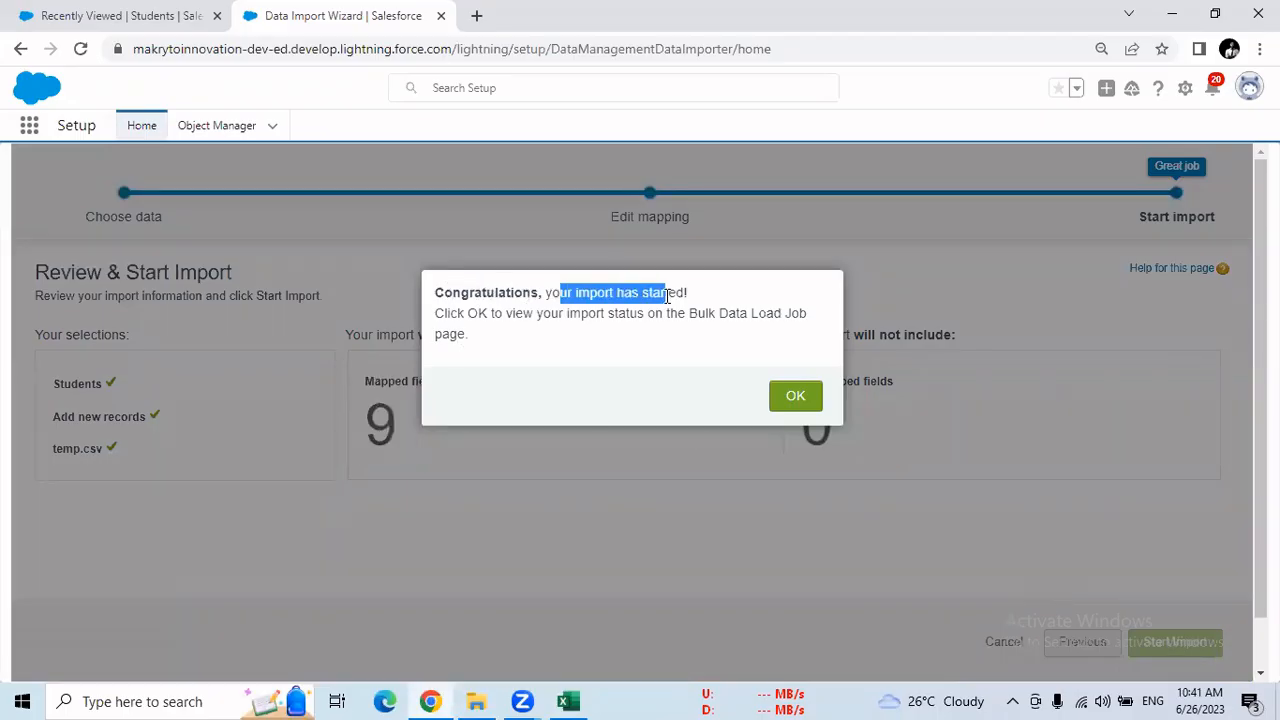
pyautogui.click(796, 398)
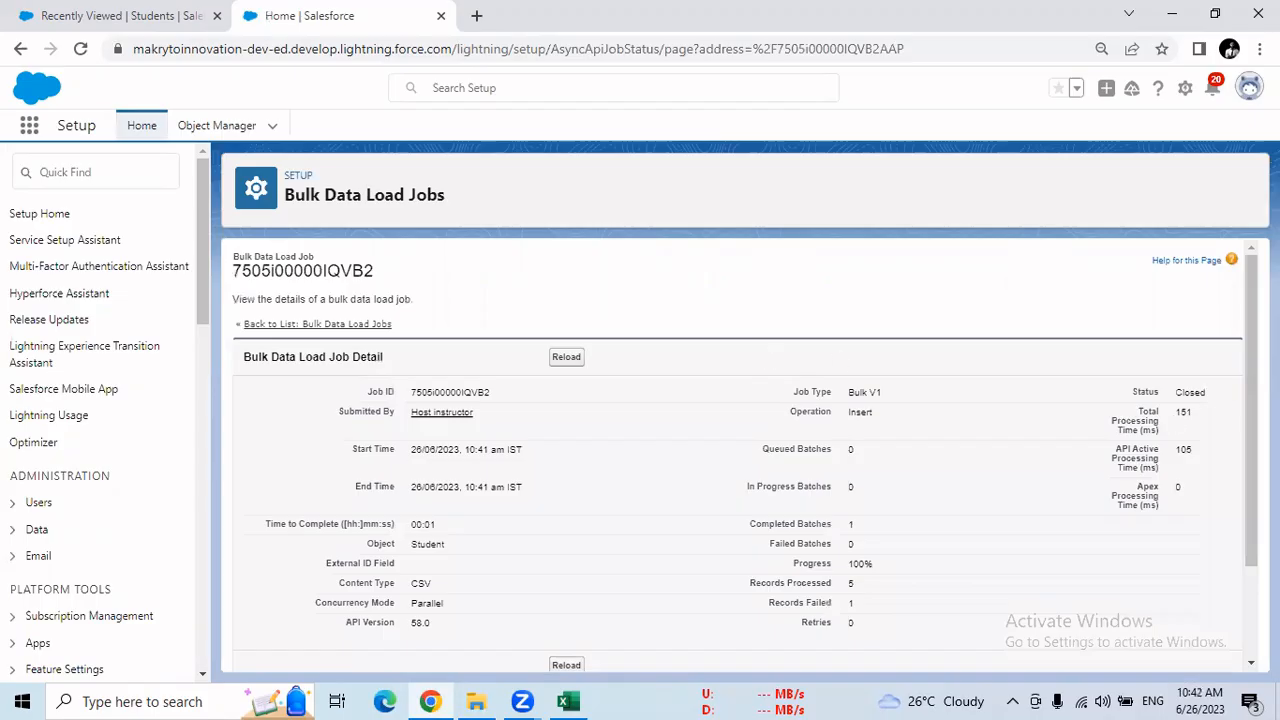
# Check the processed and failed record counts in the Batches section of the bulk data load job
pyautogui.scroll(-3, 740, 460)
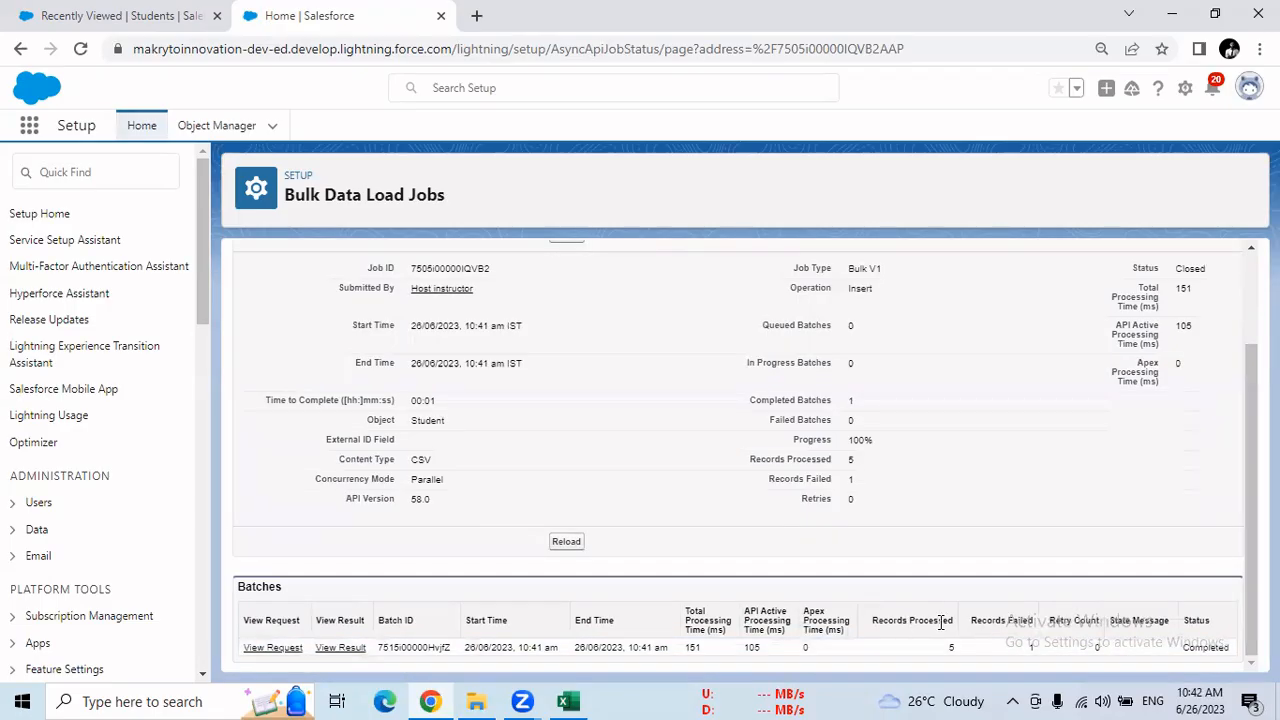
pyautogui.doubleClick(1018, 621)
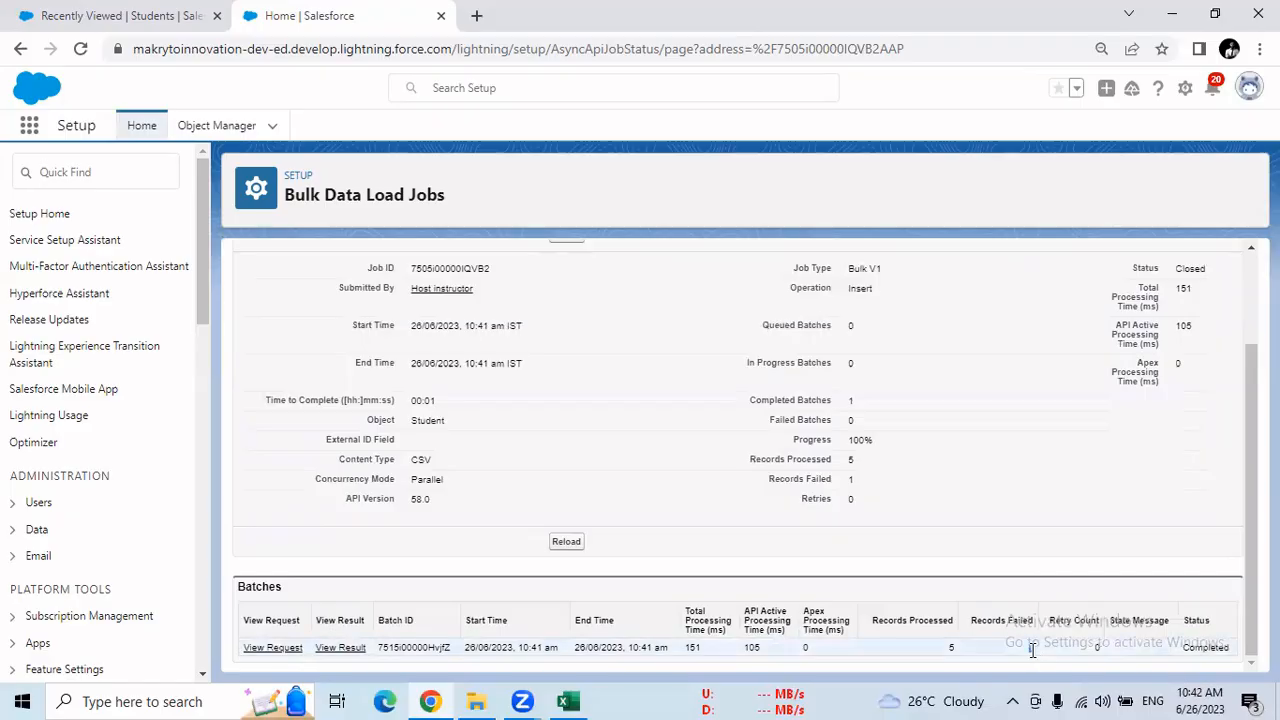
pyautogui.doubleClick(950, 647)
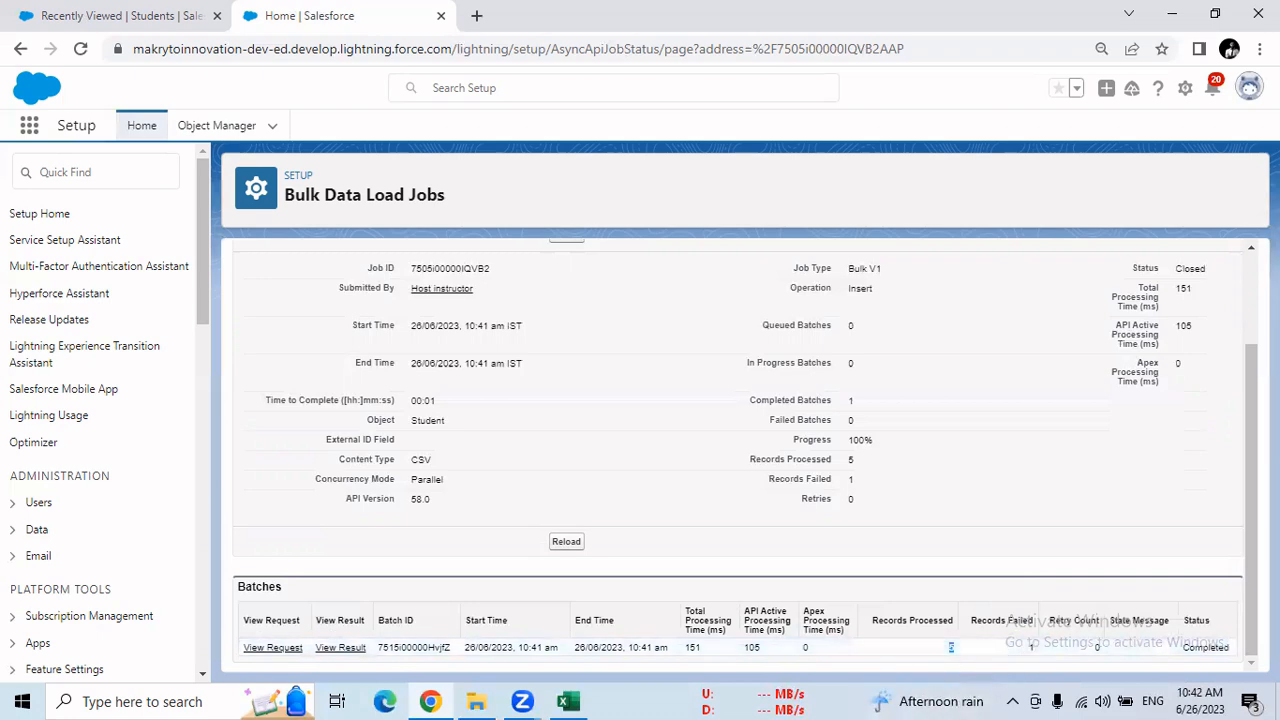
# Reload the Students list in the All list view, then inspect the STUD-009 record and return to the list
pyautogui.click(148, 10)
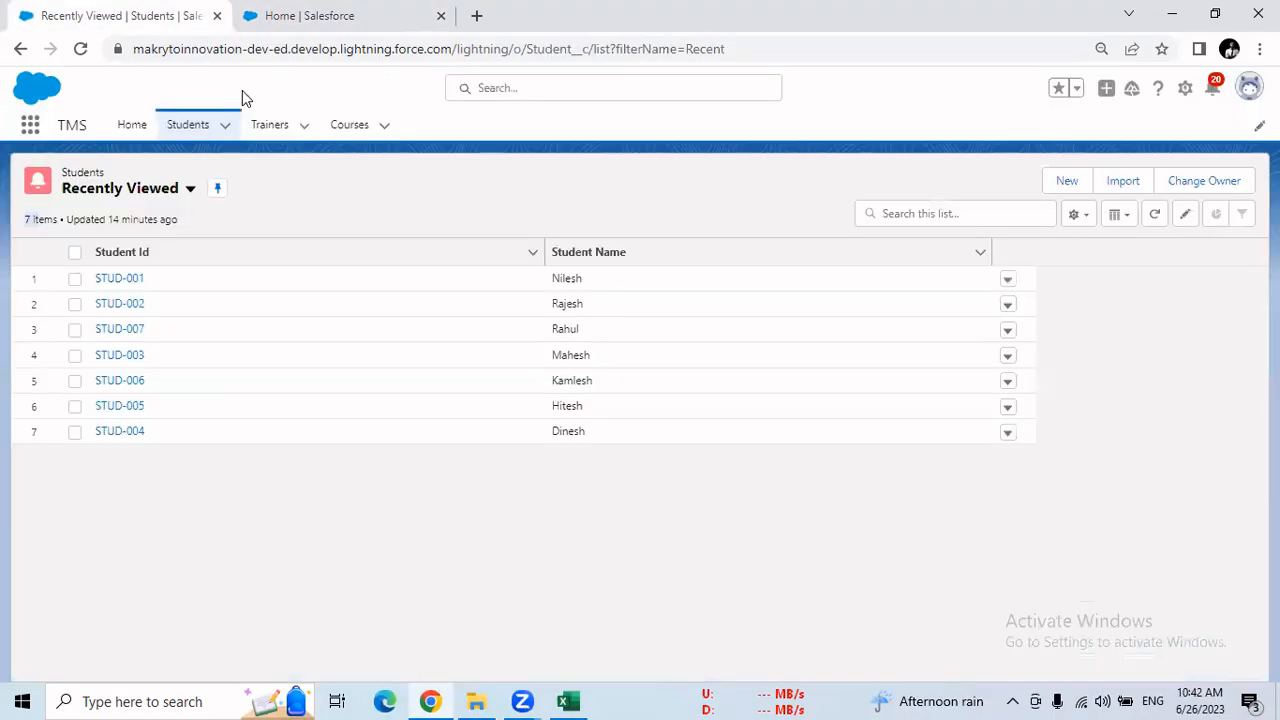
pyautogui.click(79, 52)
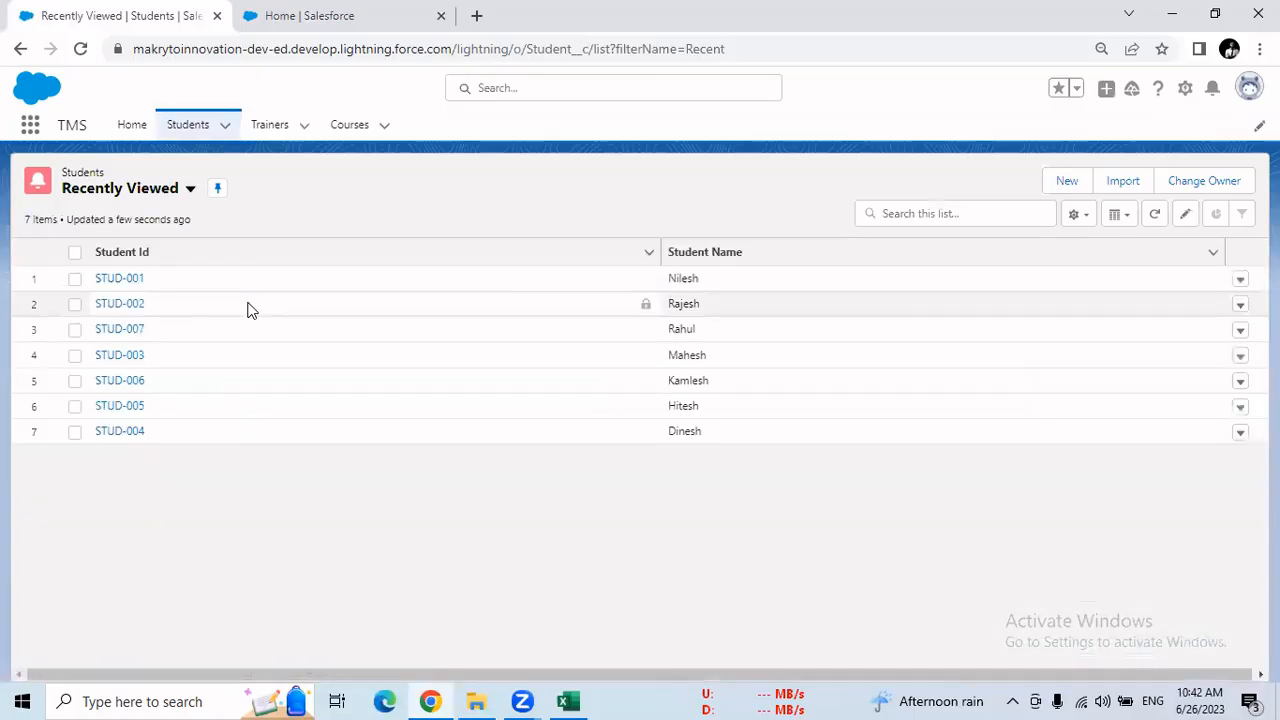
pyautogui.click(190, 188)
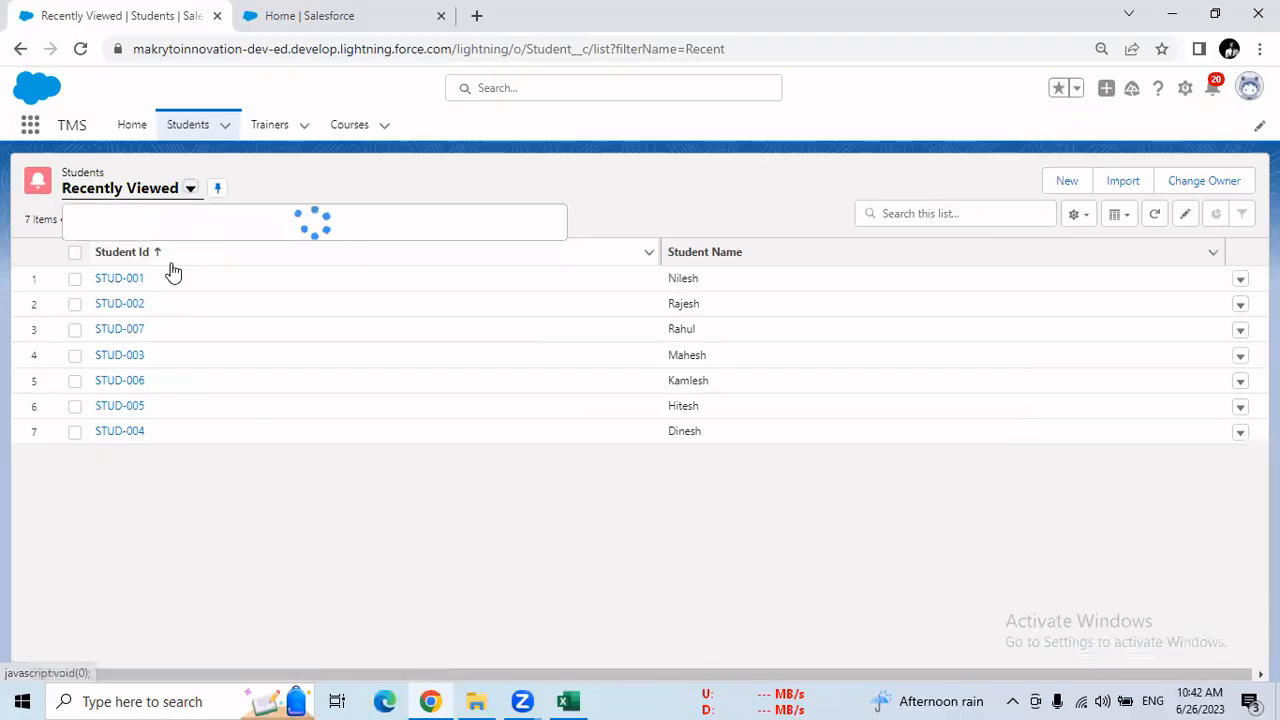
pyautogui.click(104, 248)
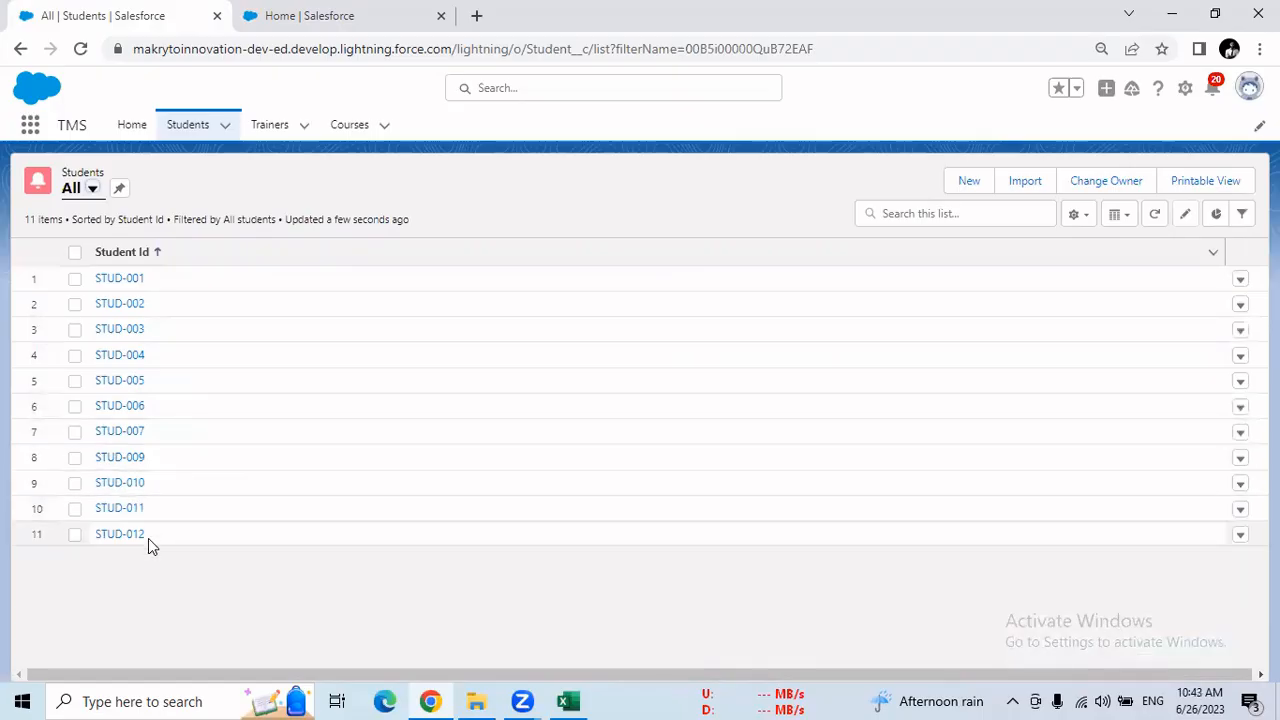
pyautogui.click(126, 459)
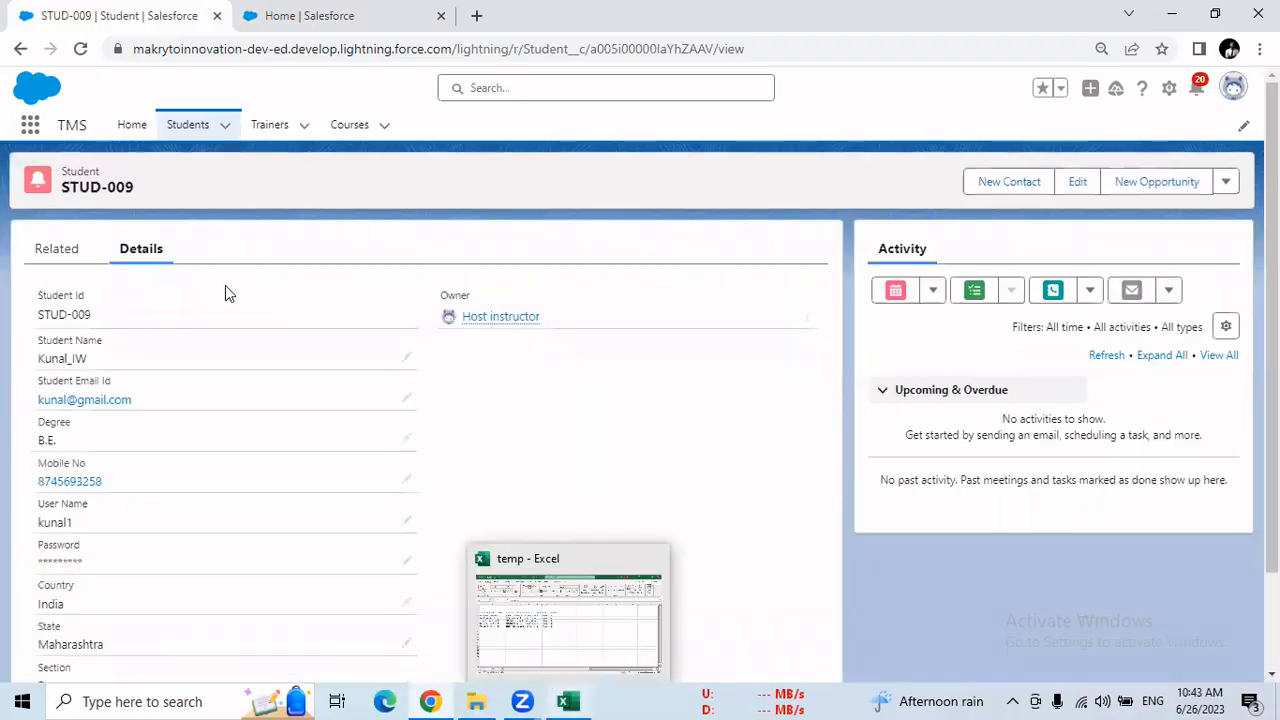
pyautogui.click(20, 48)
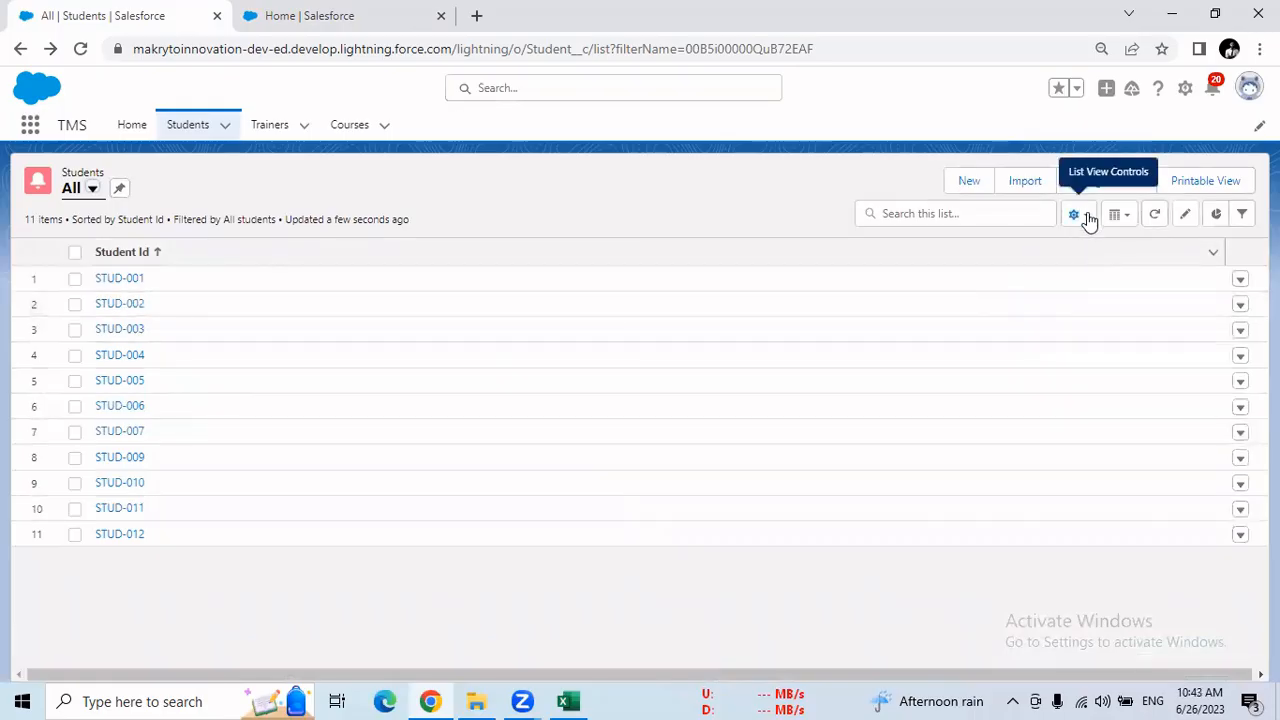
# Start a new filter on the All students list view with Student Name as its field
pyautogui.click(1078, 216)
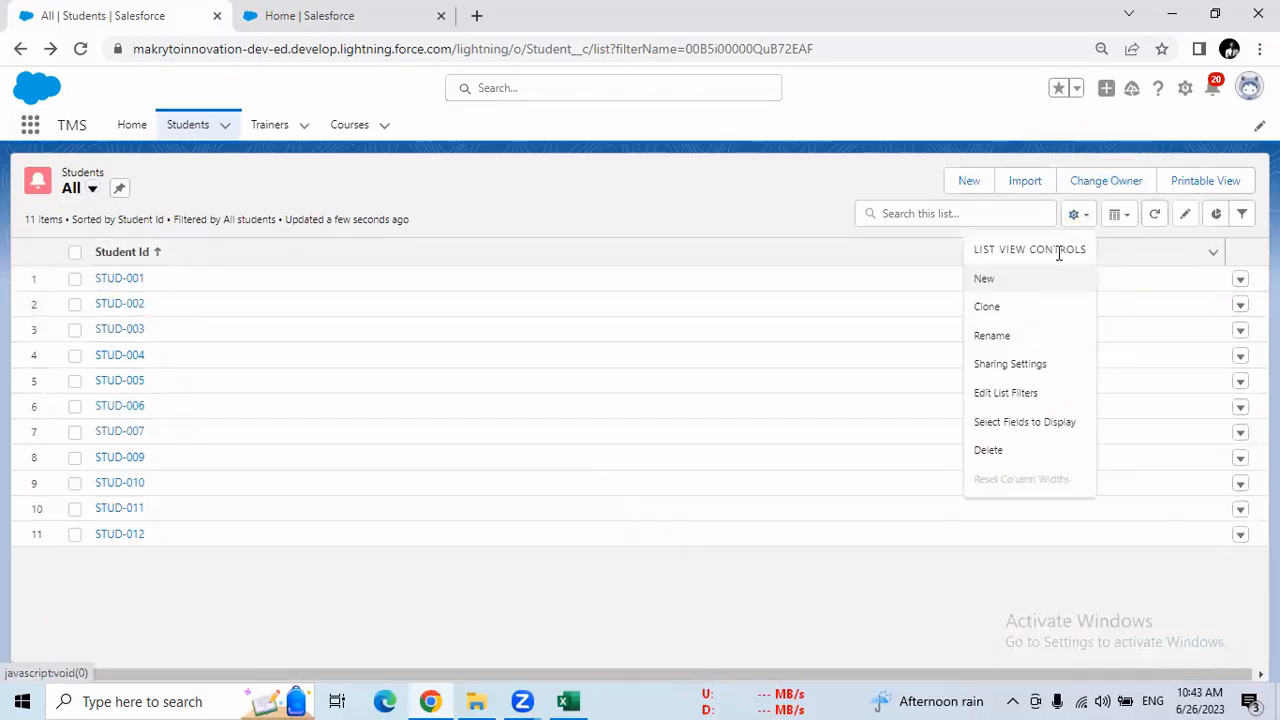
pyautogui.click(1017, 396)
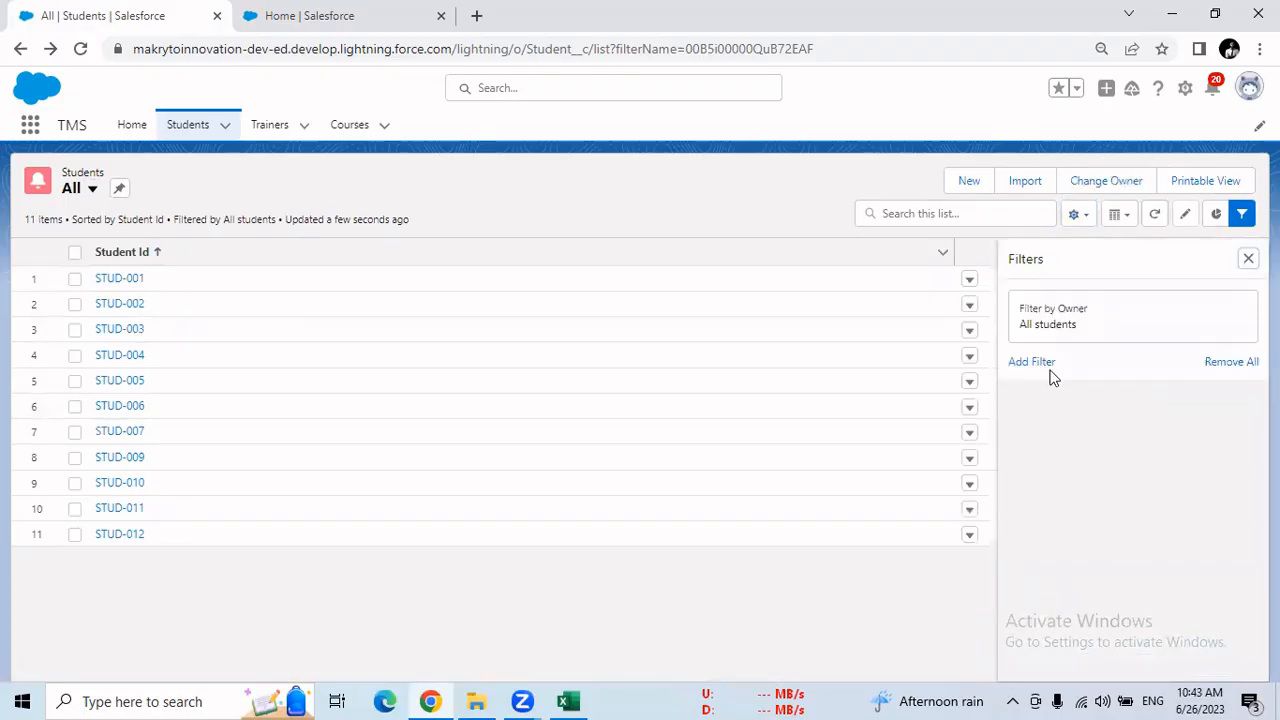
pyautogui.click(1039, 373)
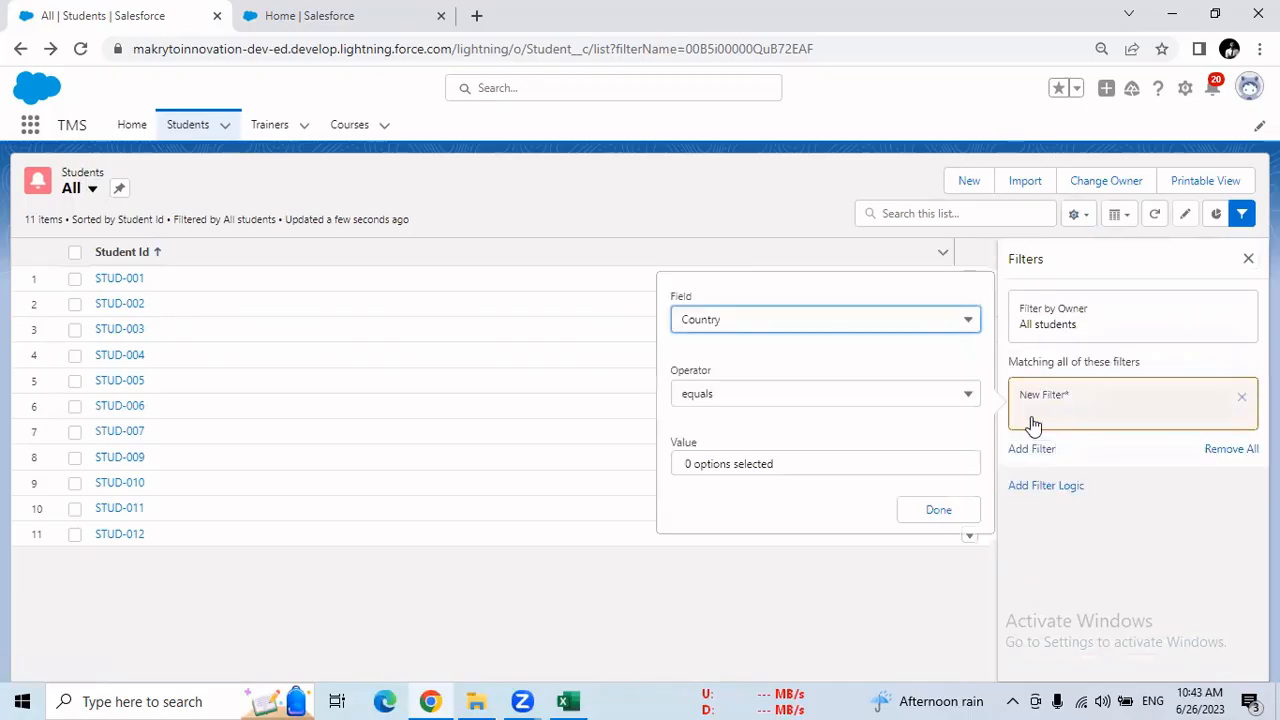
pyautogui.click(845, 331)
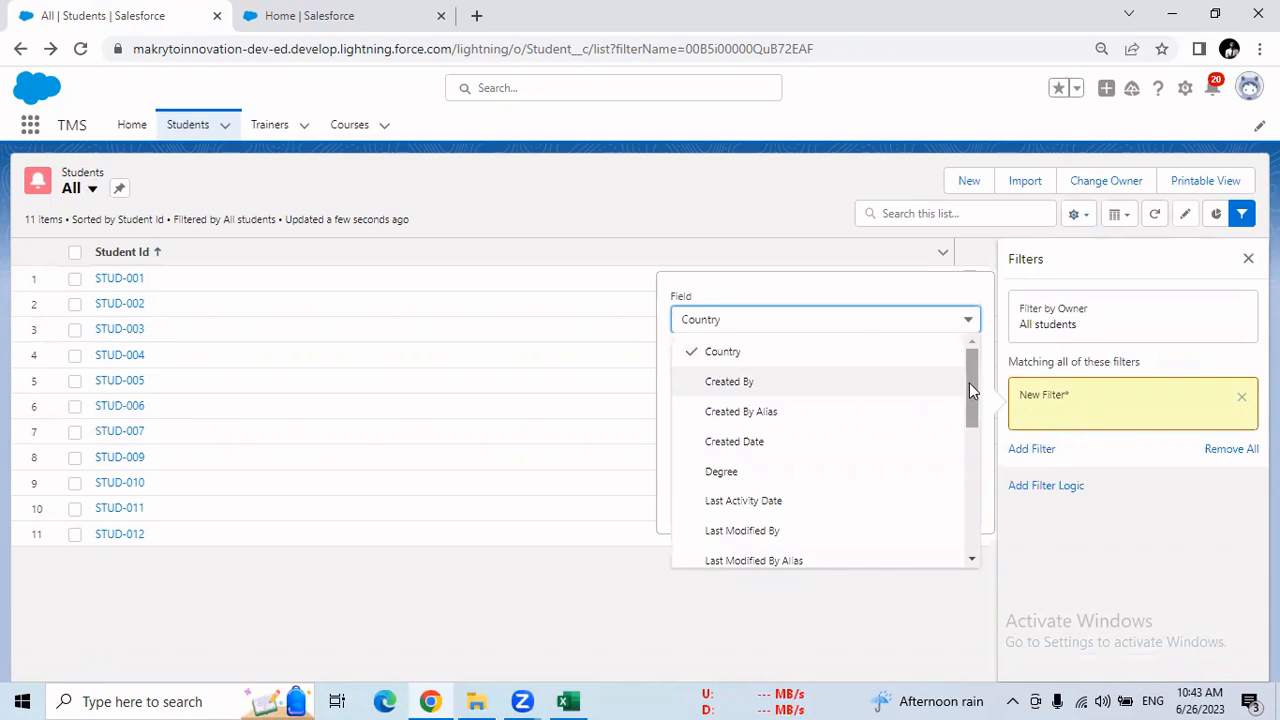
pyautogui.moveTo(969, 383); pyautogui.dragTo(868, 523)
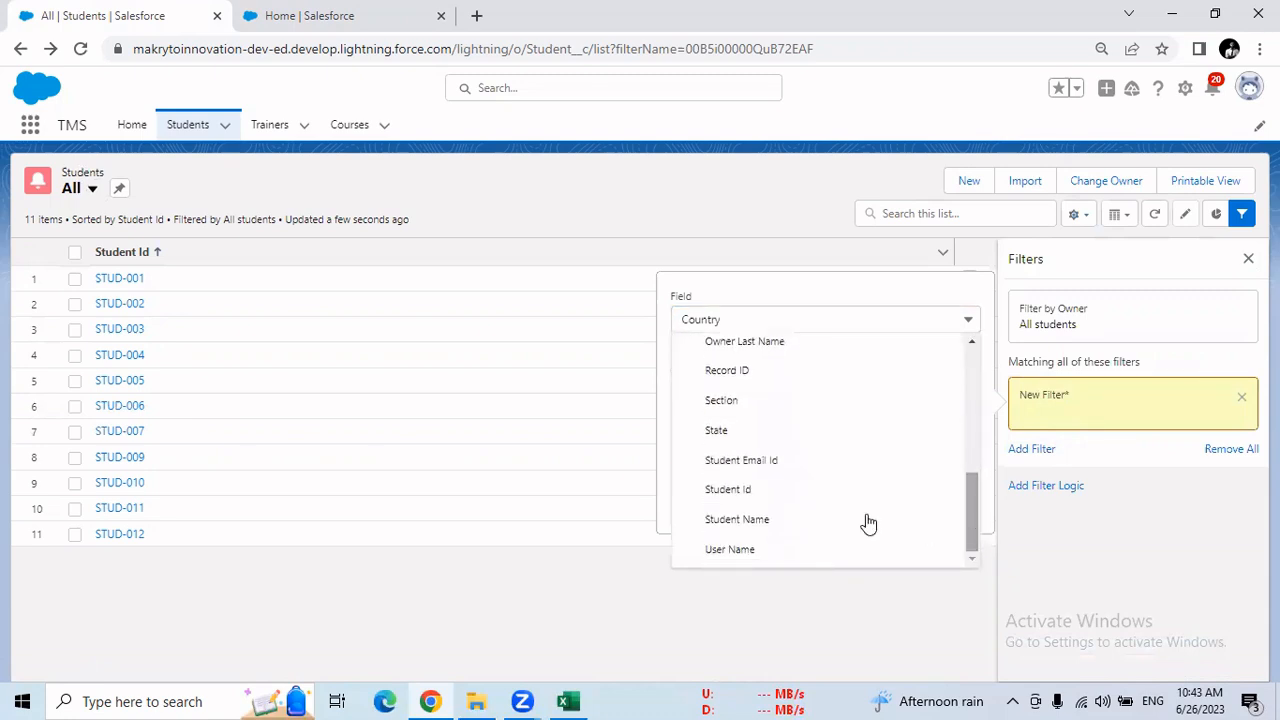
pyautogui.click(808, 522)
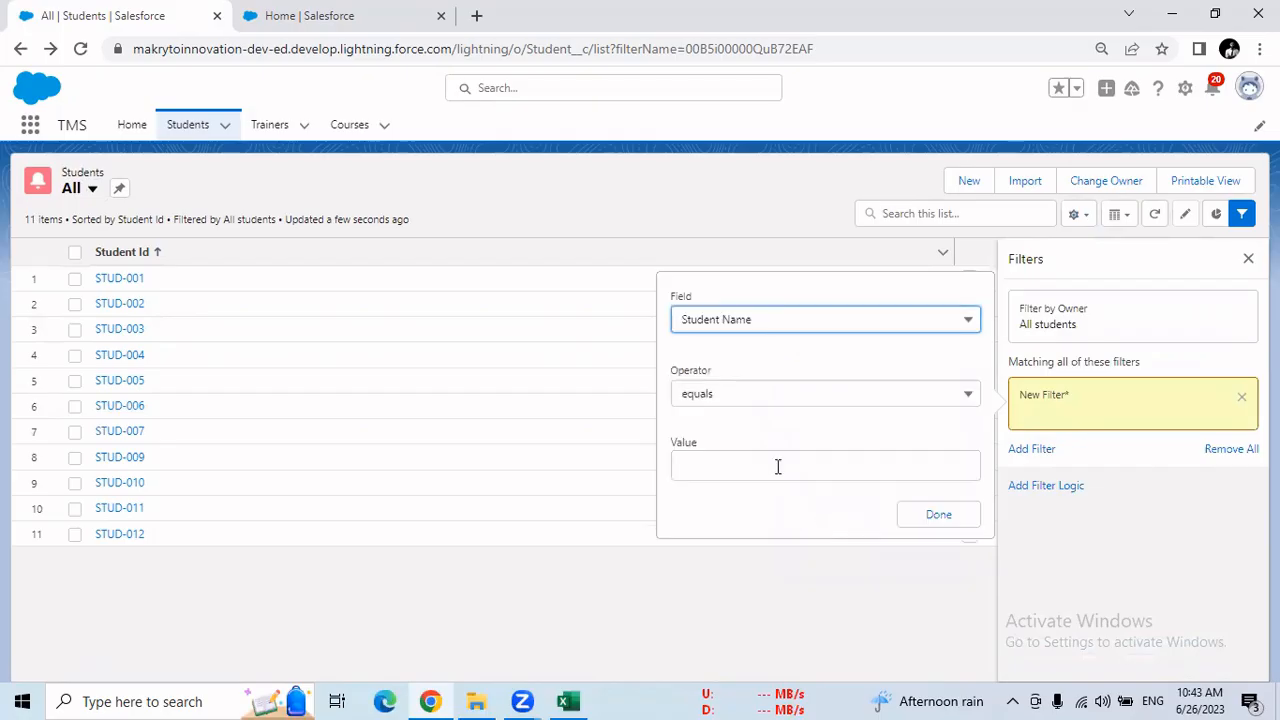
# Review the operator choices, then complete the Student Name filter with the equals operator and an empty value
pyautogui.click(781, 398)
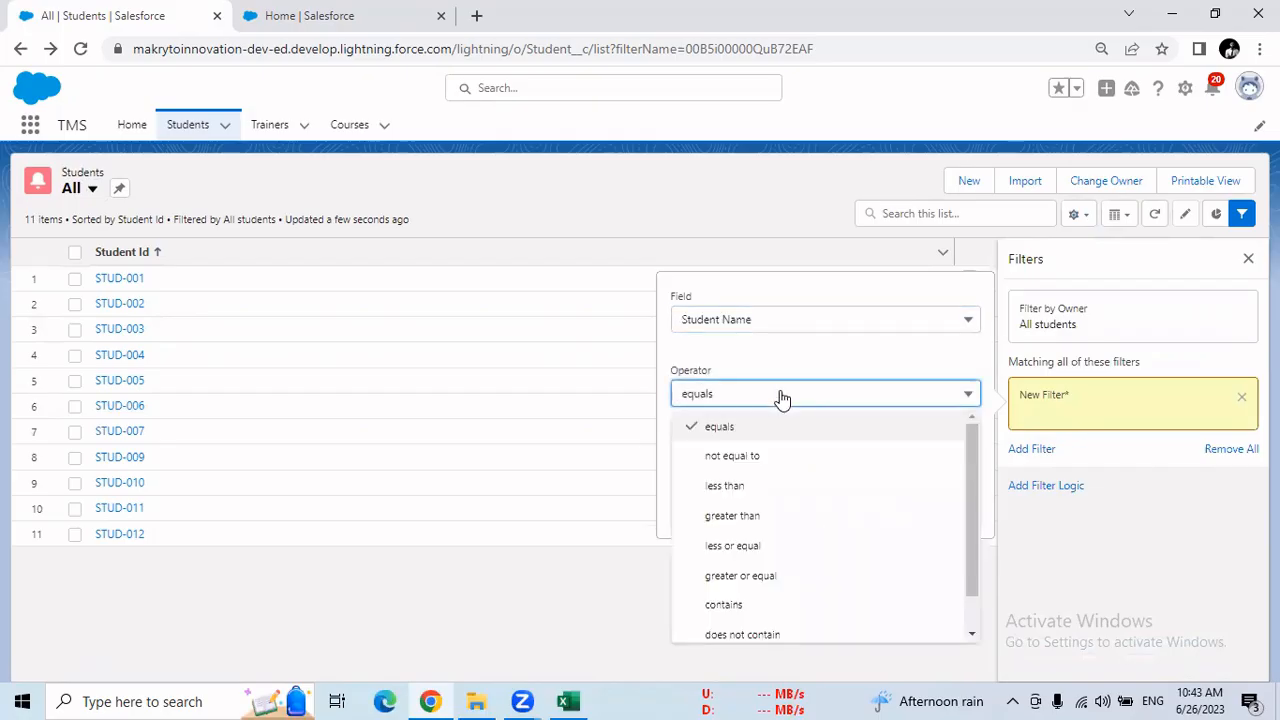
pyautogui.click(781, 398)
pyautogui.click(781, 398)
pyautogui.click(781, 398)
pyautogui.click(877, 400)
pyautogui.scroll(-2, 971, 557)
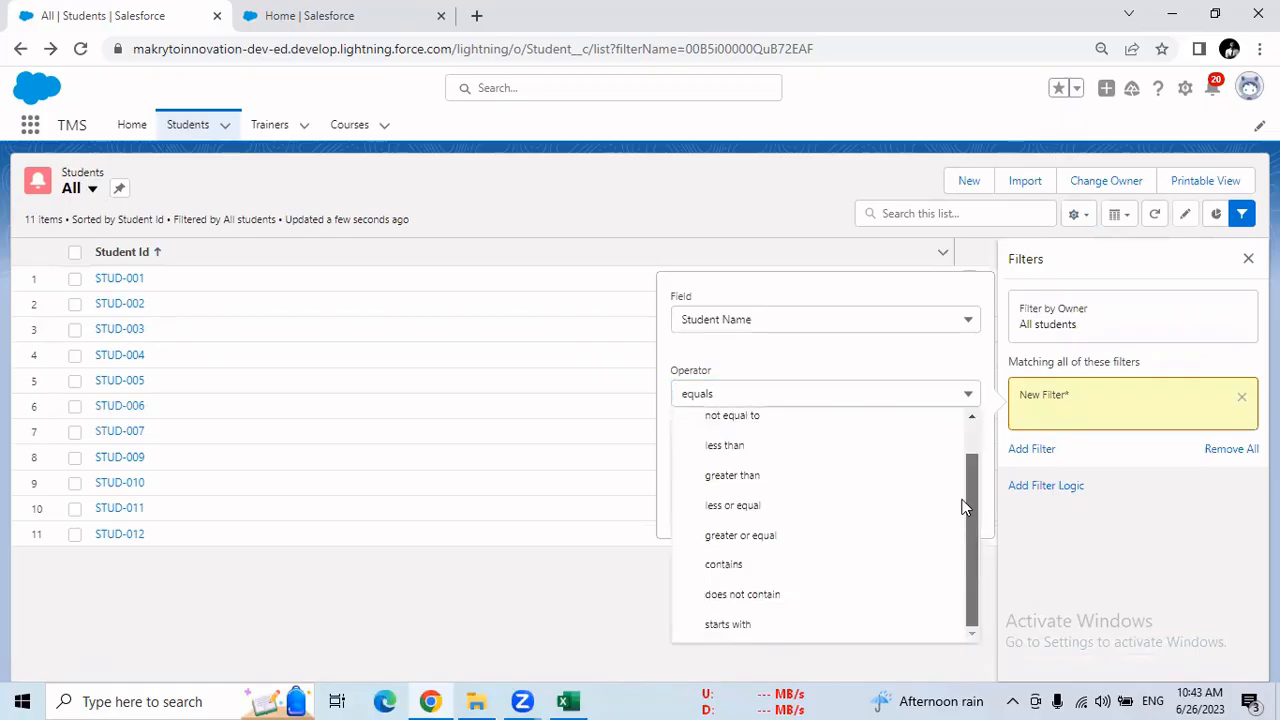
pyautogui.scroll(2, 960, 500)
pyautogui.click(1000, 320)
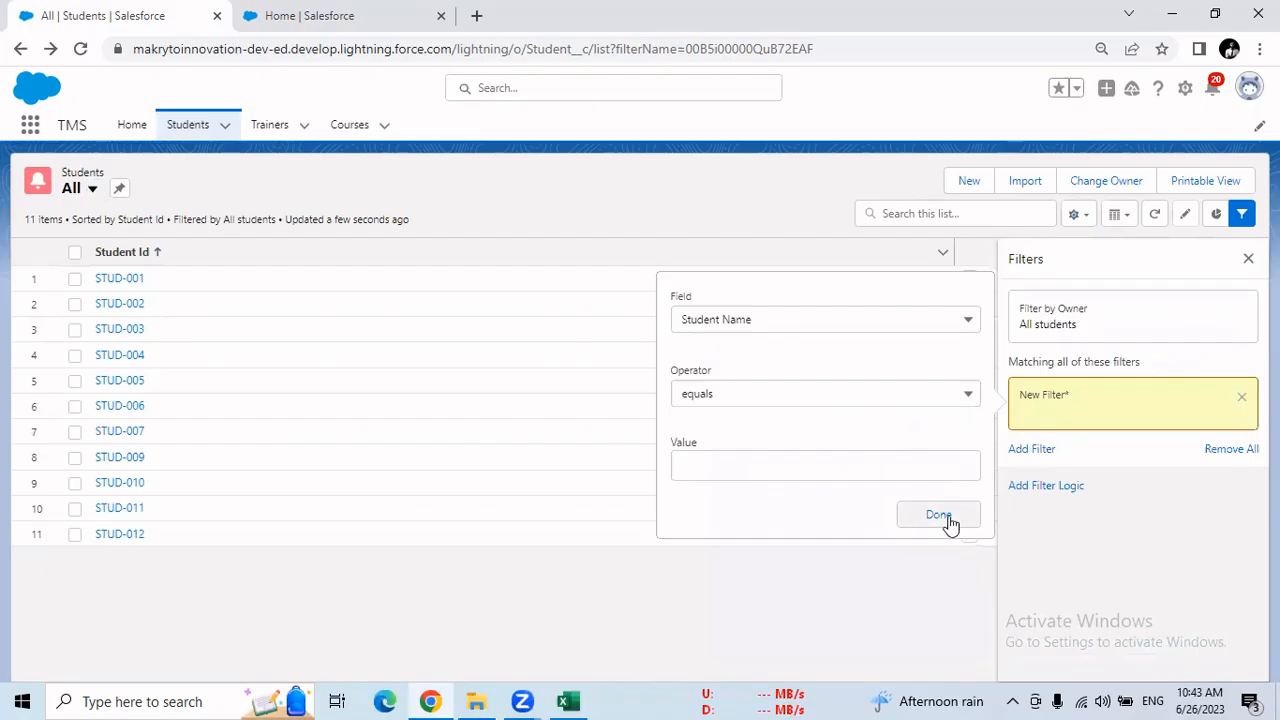
pyautogui.click(946, 518)
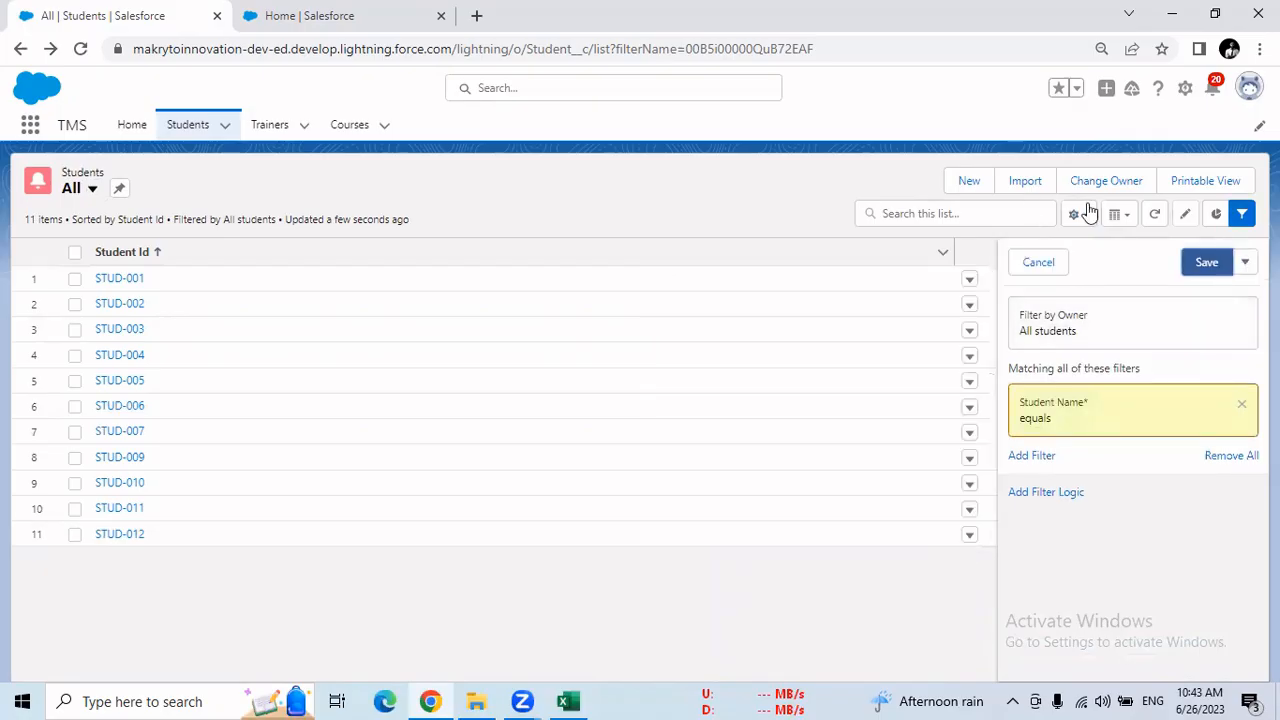
# Switch to the Recently Viewed students list and compare the STUD-009 student name with row 4 of the temp sheet in Excel
pyautogui.click(90, 190)
pyautogui.click(100, 275)
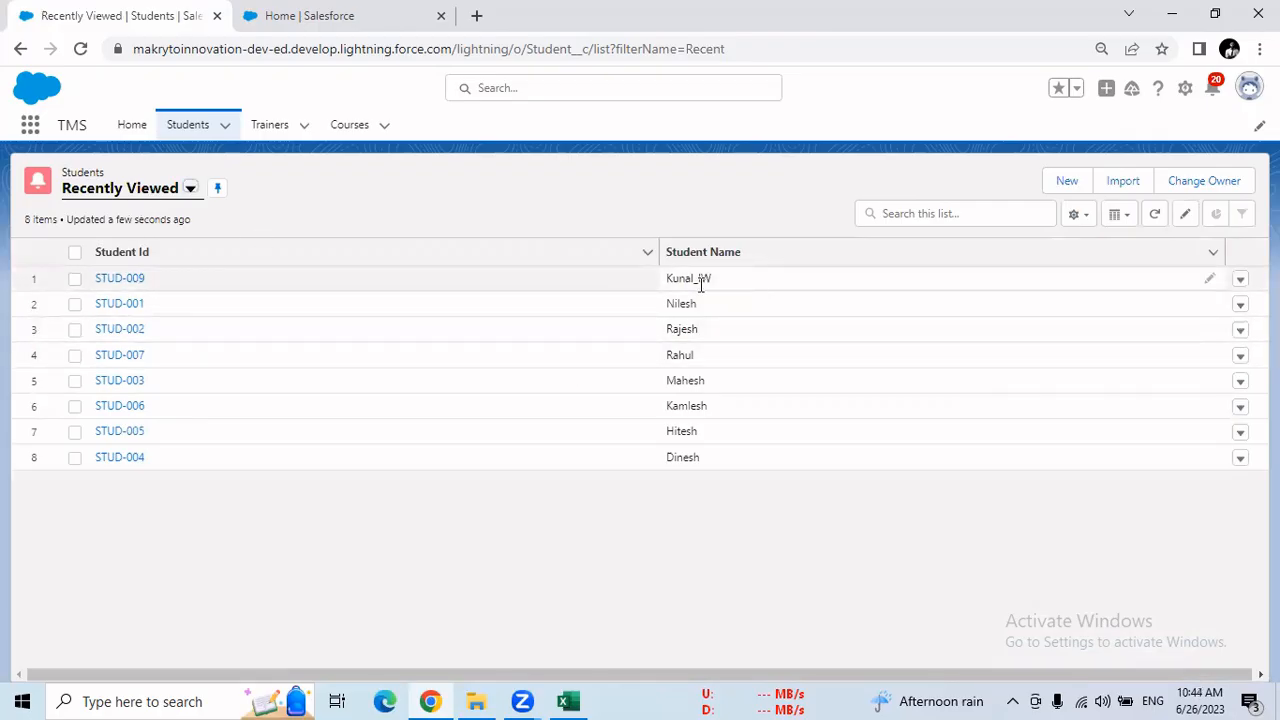
pyautogui.moveTo(712, 281); pyautogui.dragTo(666, 280)
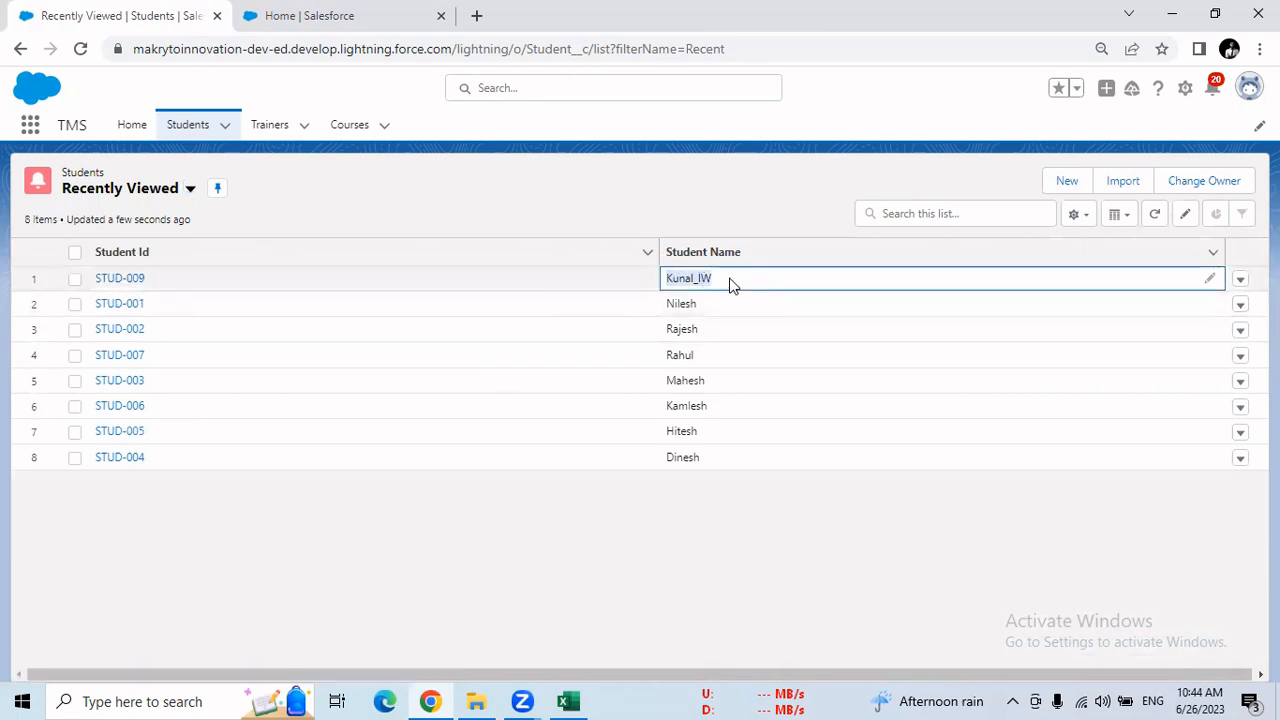
pyautogui.click(567, 701)
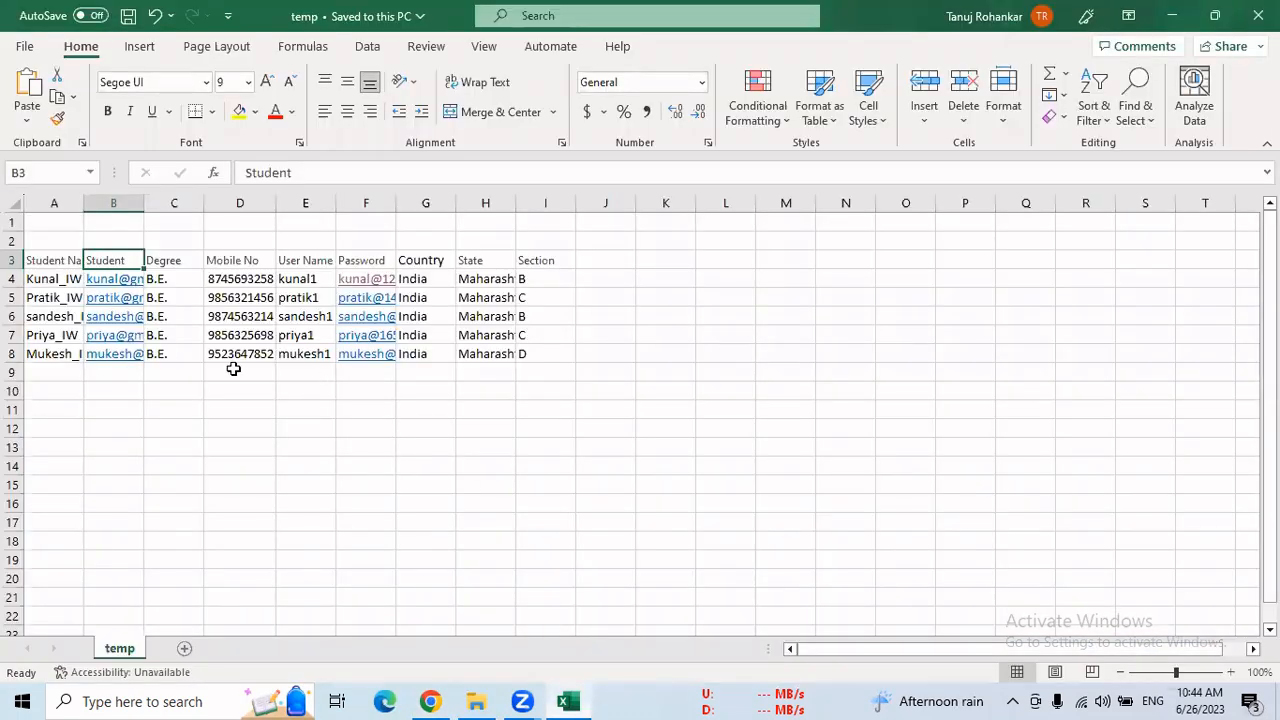
pyautogui.click(25, 279)
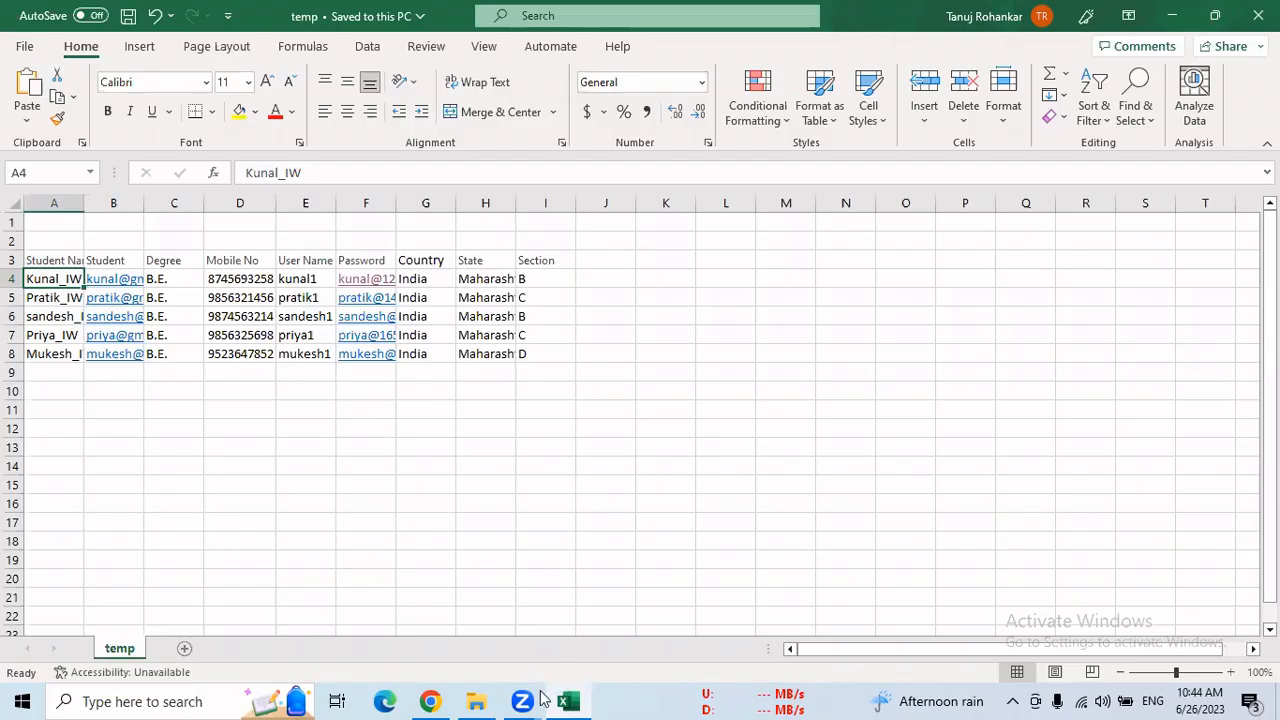
pyautogui.click(430, 701)
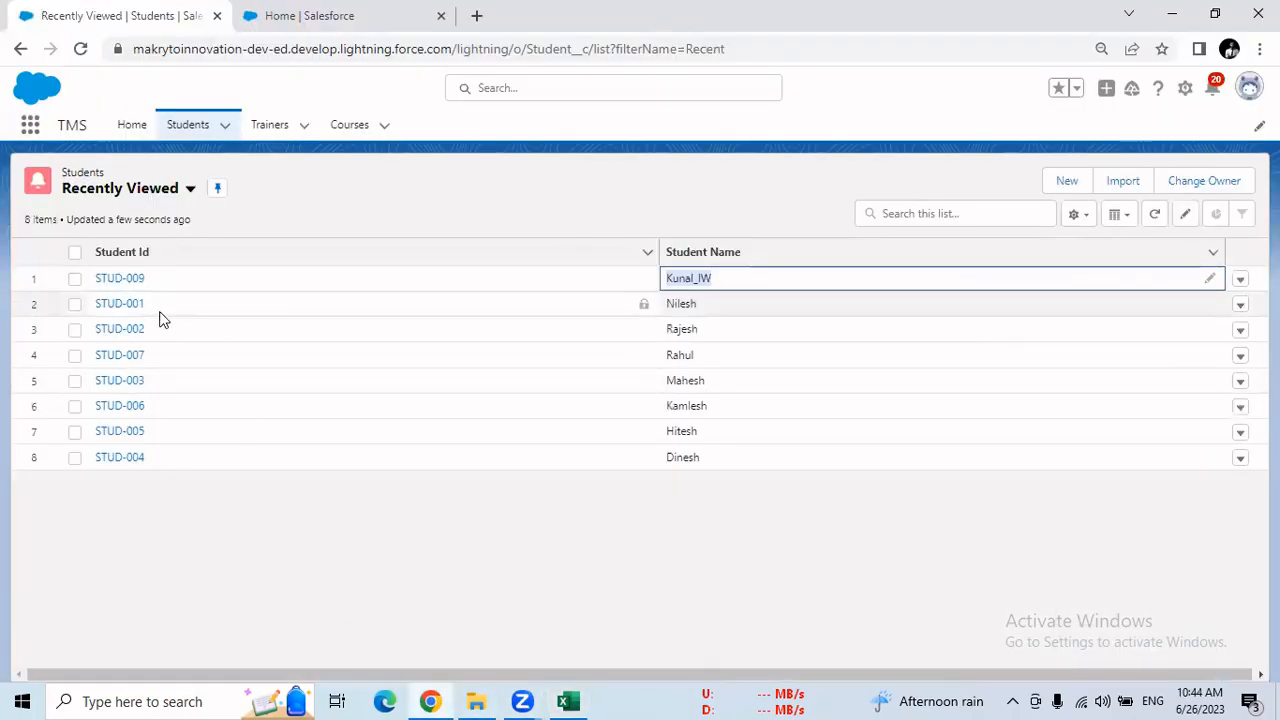
# Open STUD-010 from the All list view, compare its student name with row 5 of the temp sheet in Excel, and return to the list
pyautogui.click(190, 189)
pyautogui.click(118, 254)
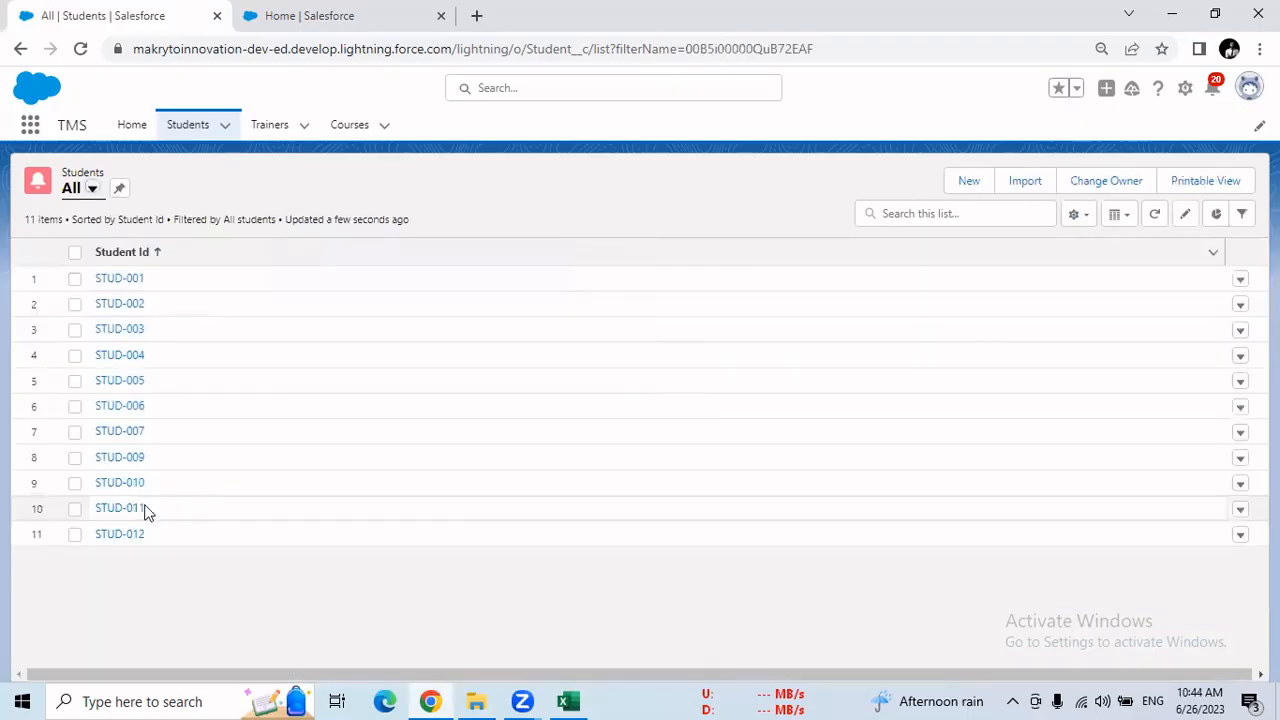
pyautogui.click(145, 487)
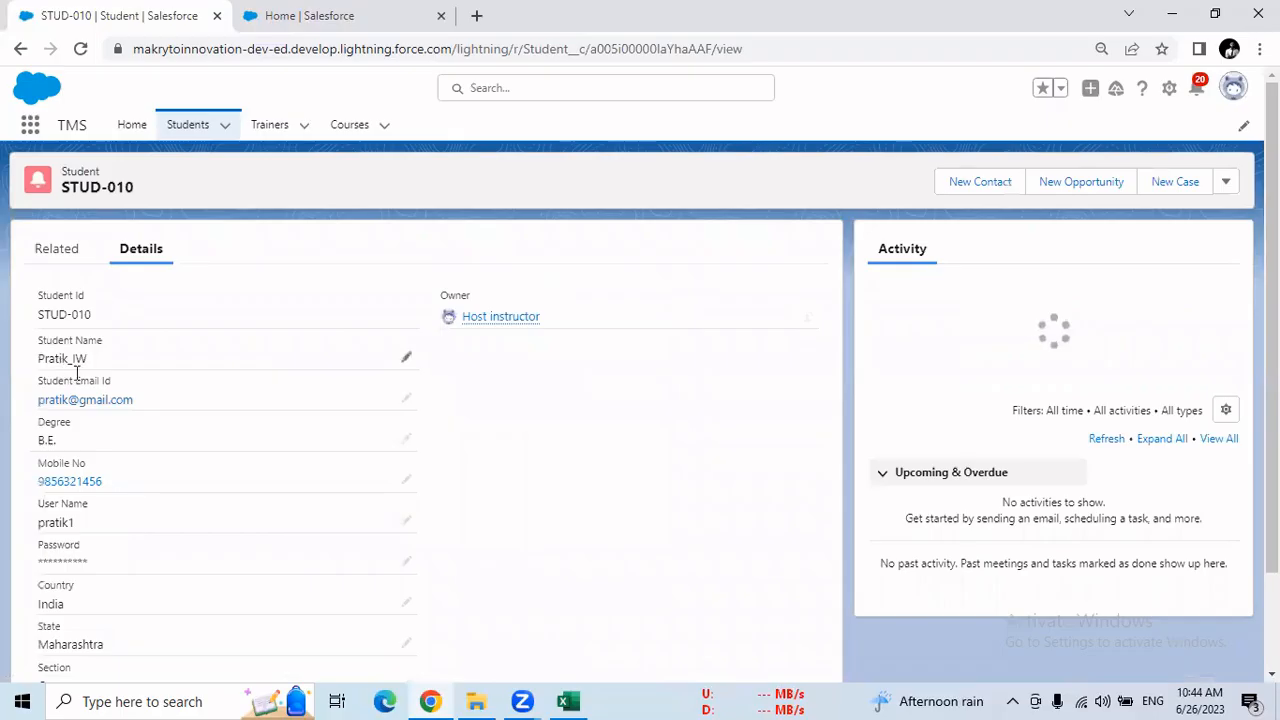
pyautogui.hotkey('alt', 'Tab')
pyautogui.click(57, 297)
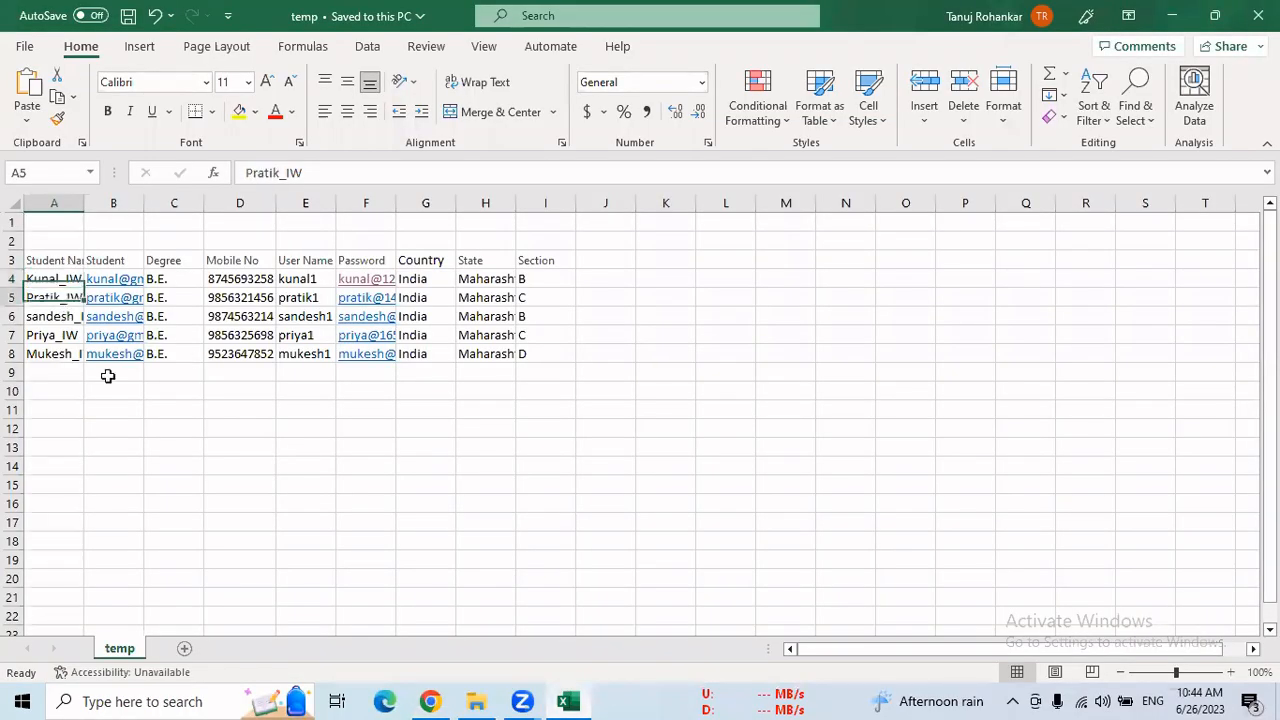
pyautogui.click(444, 701)
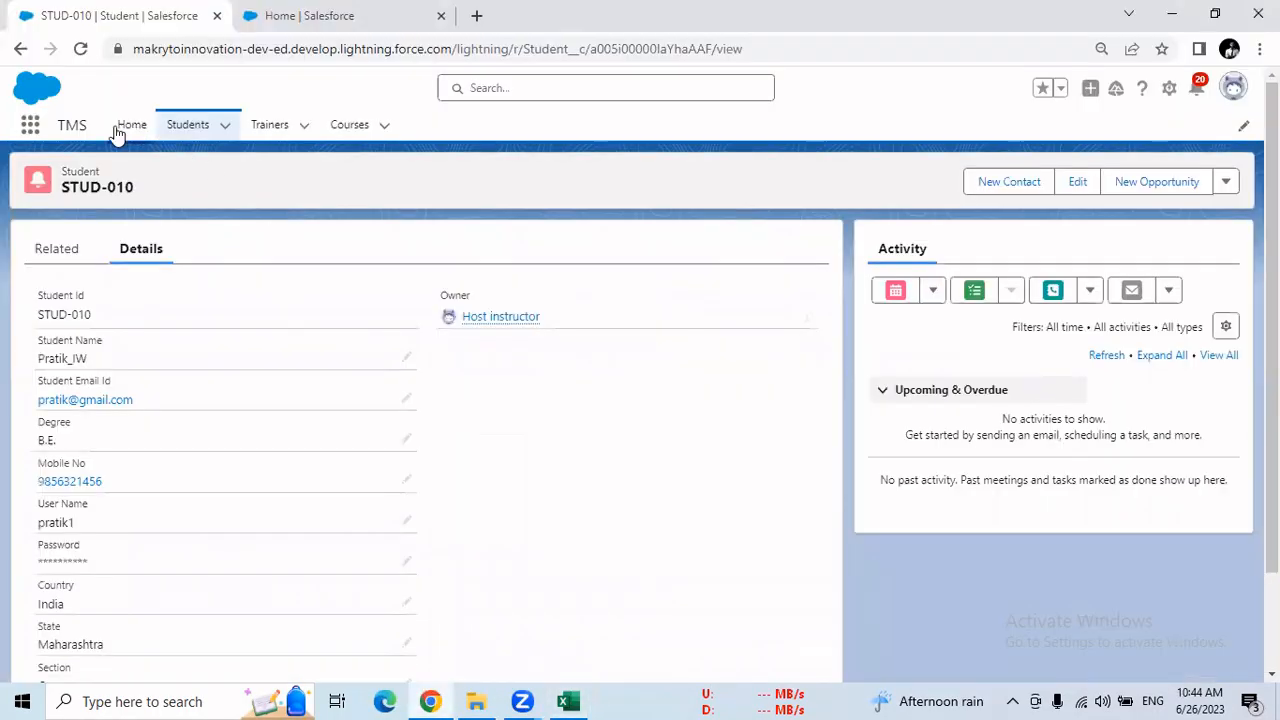
pyautogui.click(22, 49)
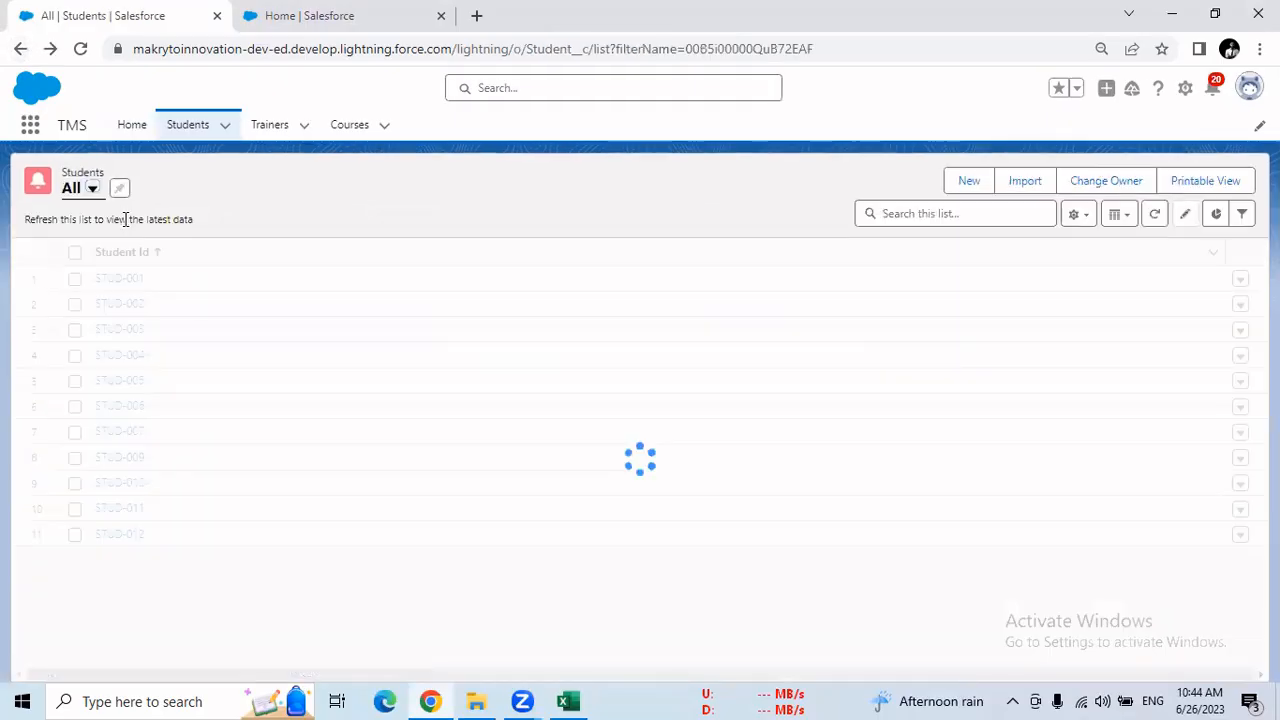
# Open the STUD-011 record, compare its student name with row 7 of the temp sheet in Excel, and return to the list
pyautogui.click(135, 510)
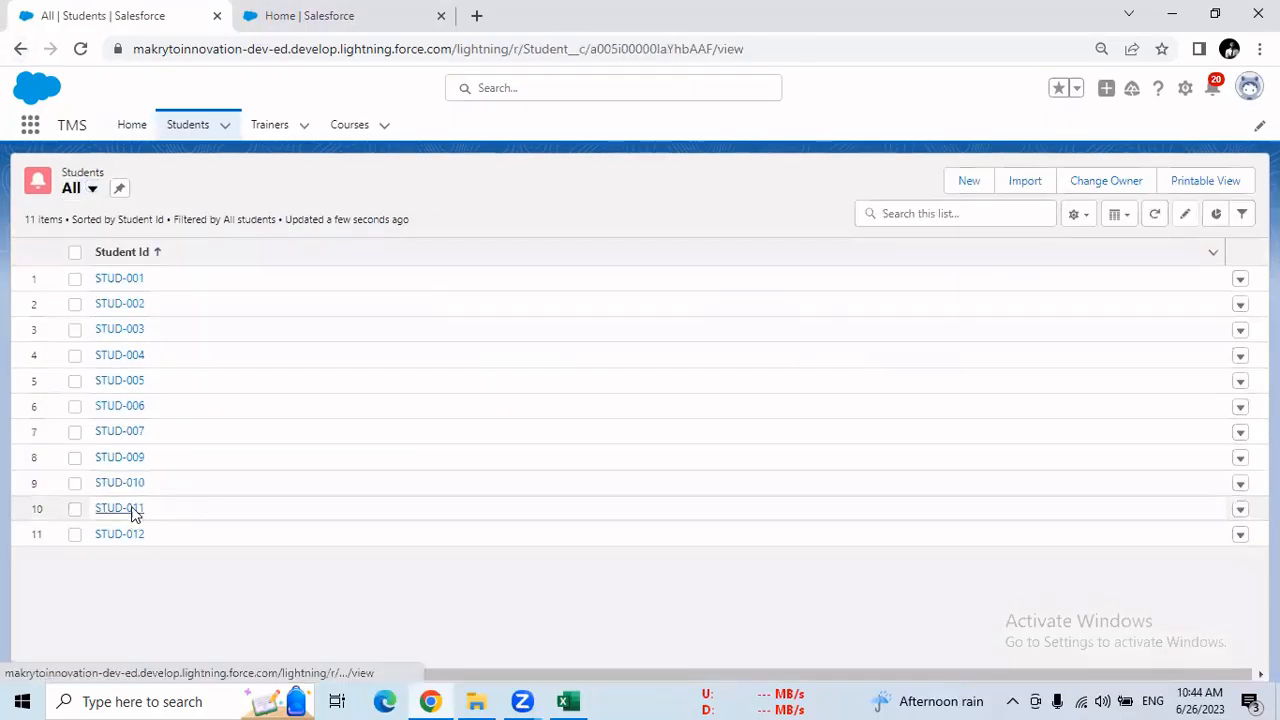
pyautogui.click(567, 701)
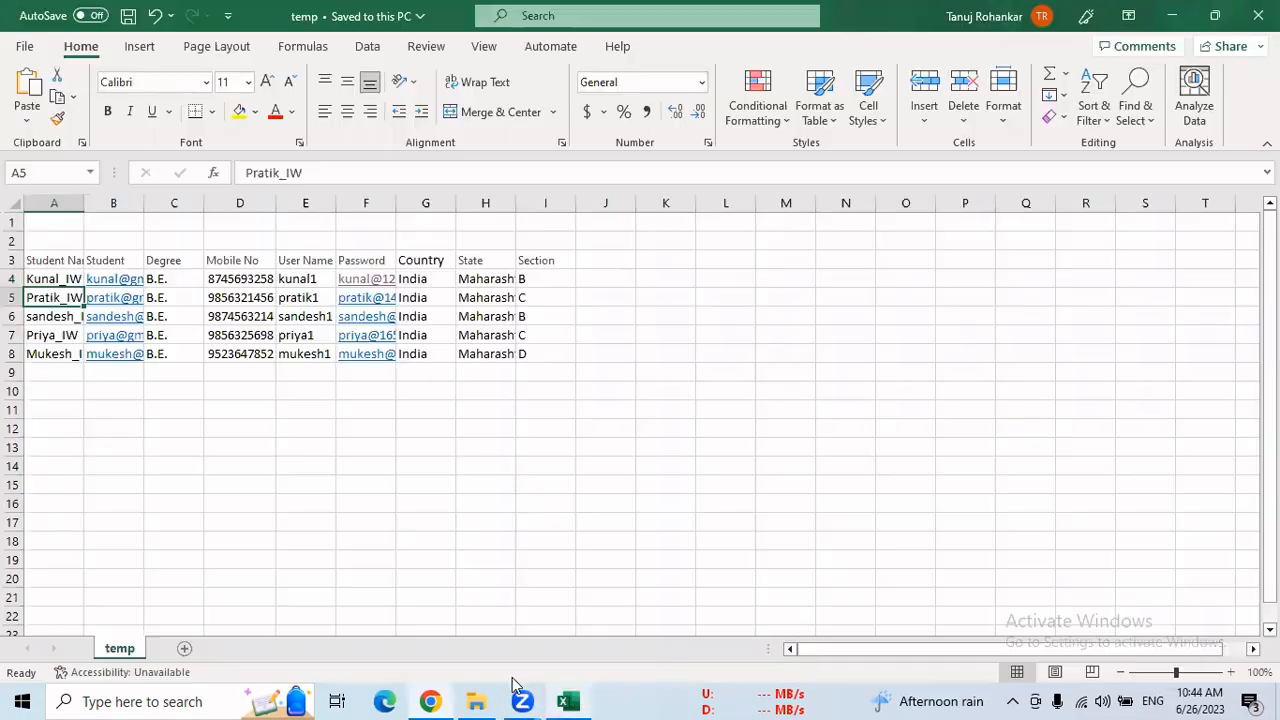
pyautogui.click(51, 335)
pyautogui.click(430, 701)
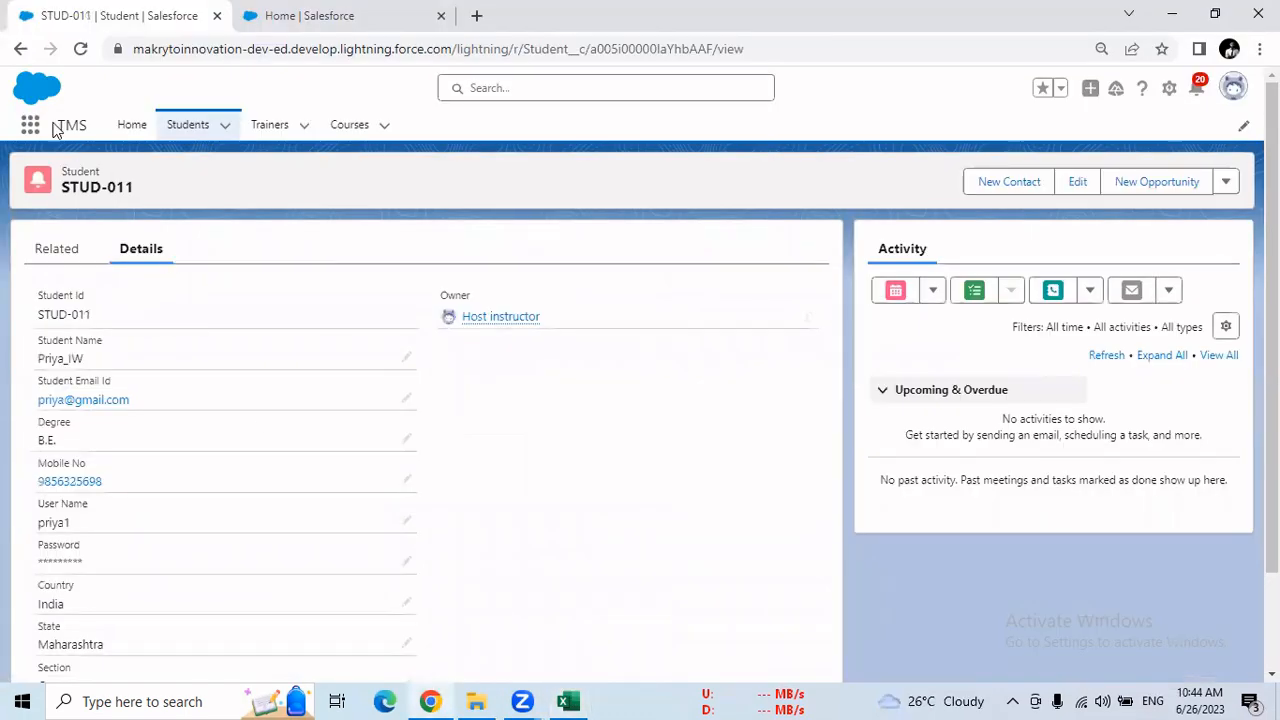
pyautogui.click(20, 49)
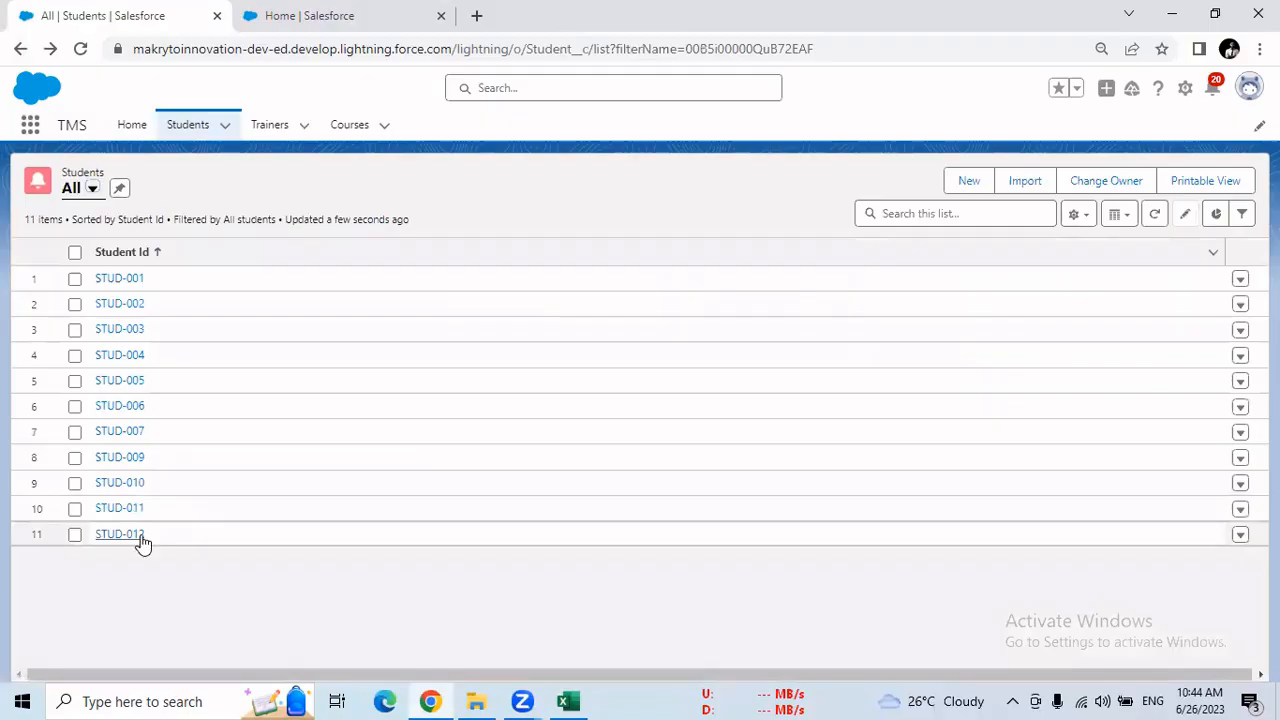
# Compare the STUD-012 record with row 8 of the temp sheet in Excel, and highlight the record in row 6
pyautogui.click(141, 538)
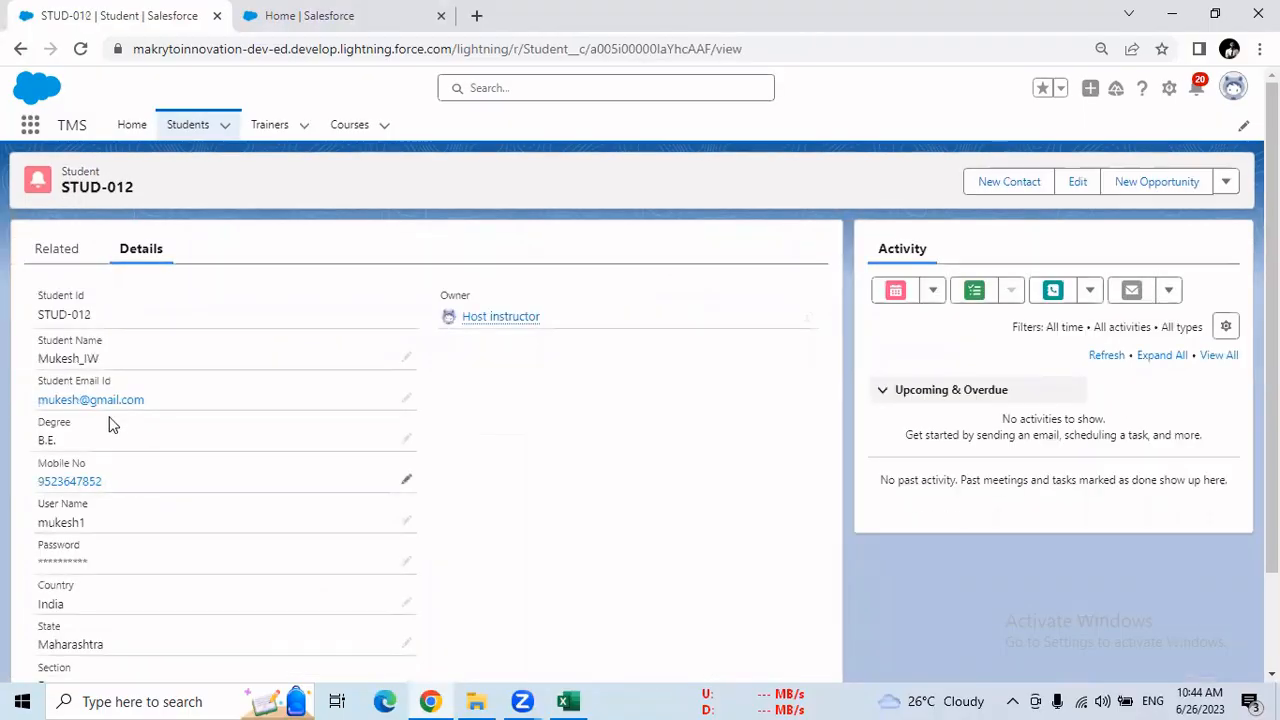
pyautogui.click(567, 701)
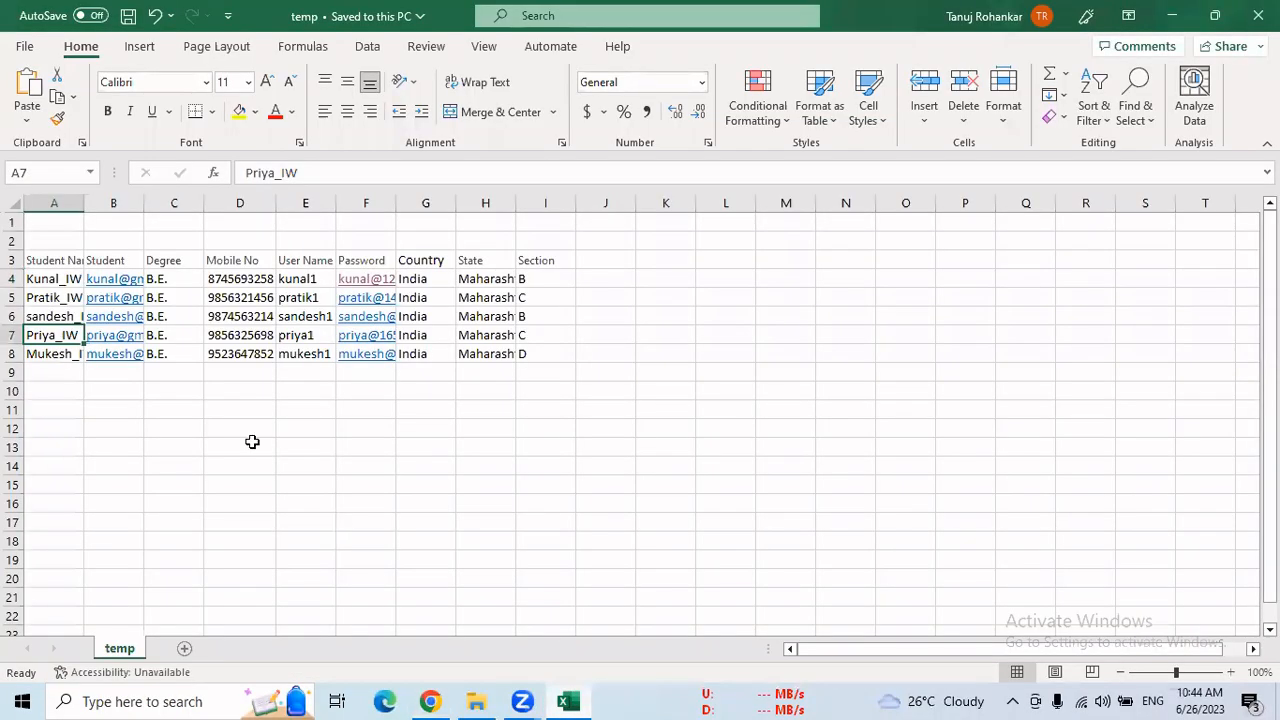
pyautogui.click(74, 356)
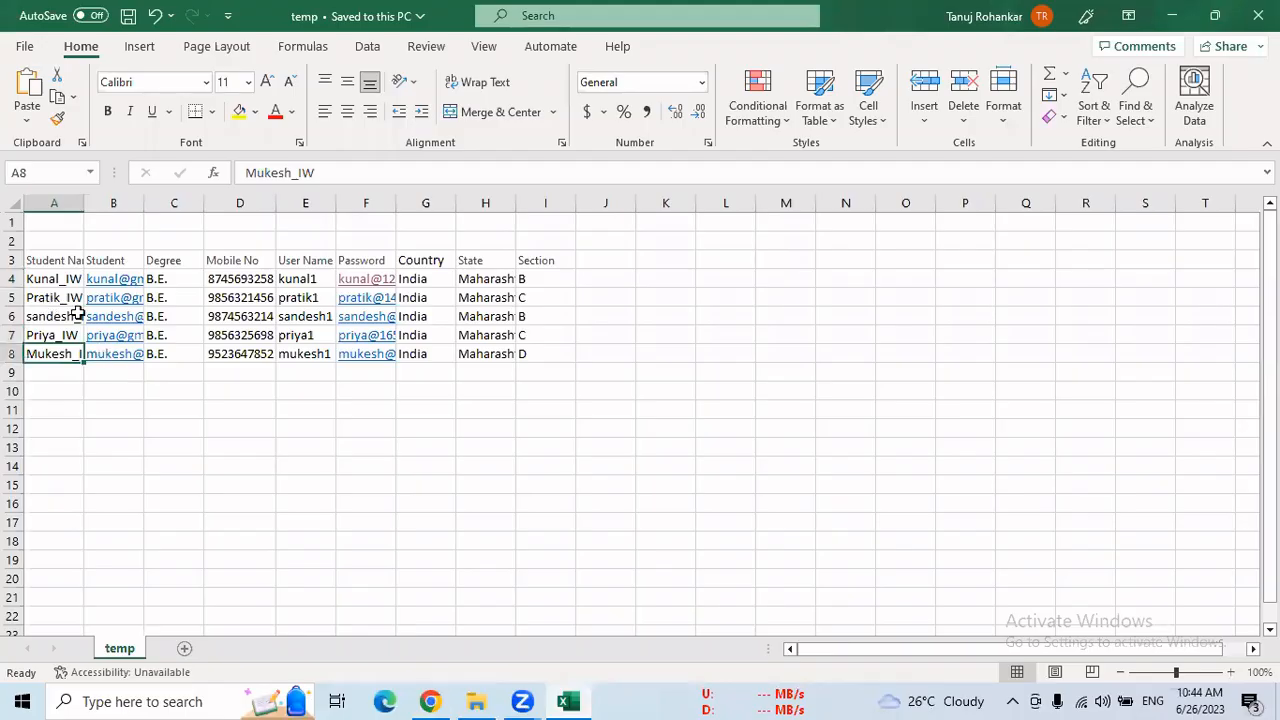
pyautogui.moveTo(77, 313); pyautogui.dragTo(531, 314)
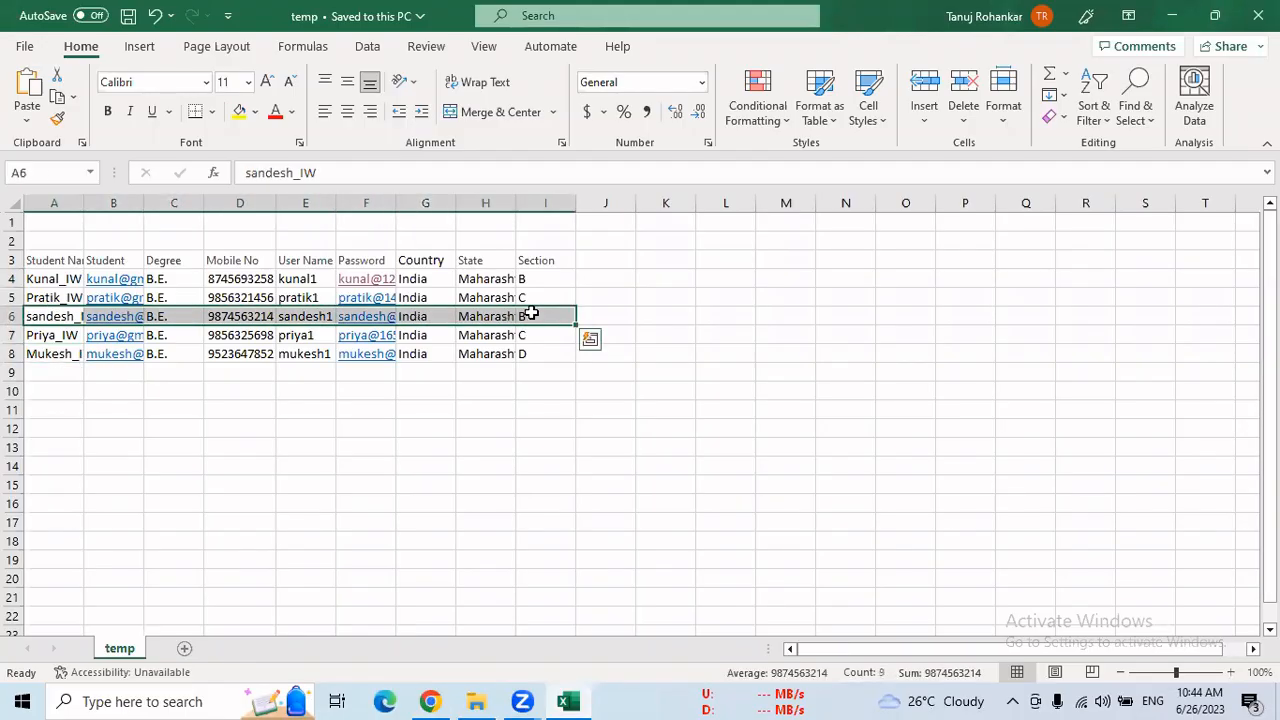
pyautogui.click(447, 699)
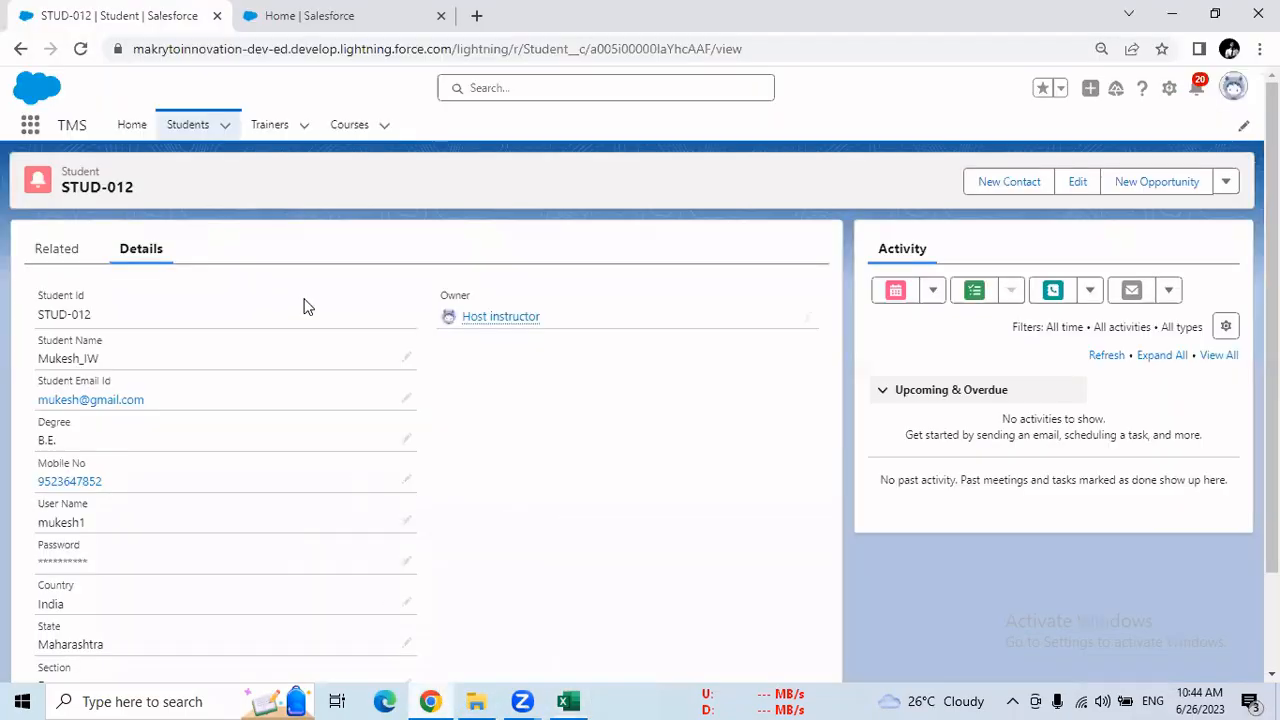
# Download the batch result from the Bulk Data Load Jobs page and open result (2).csv in Excel
pyautogui.click(282, 26)
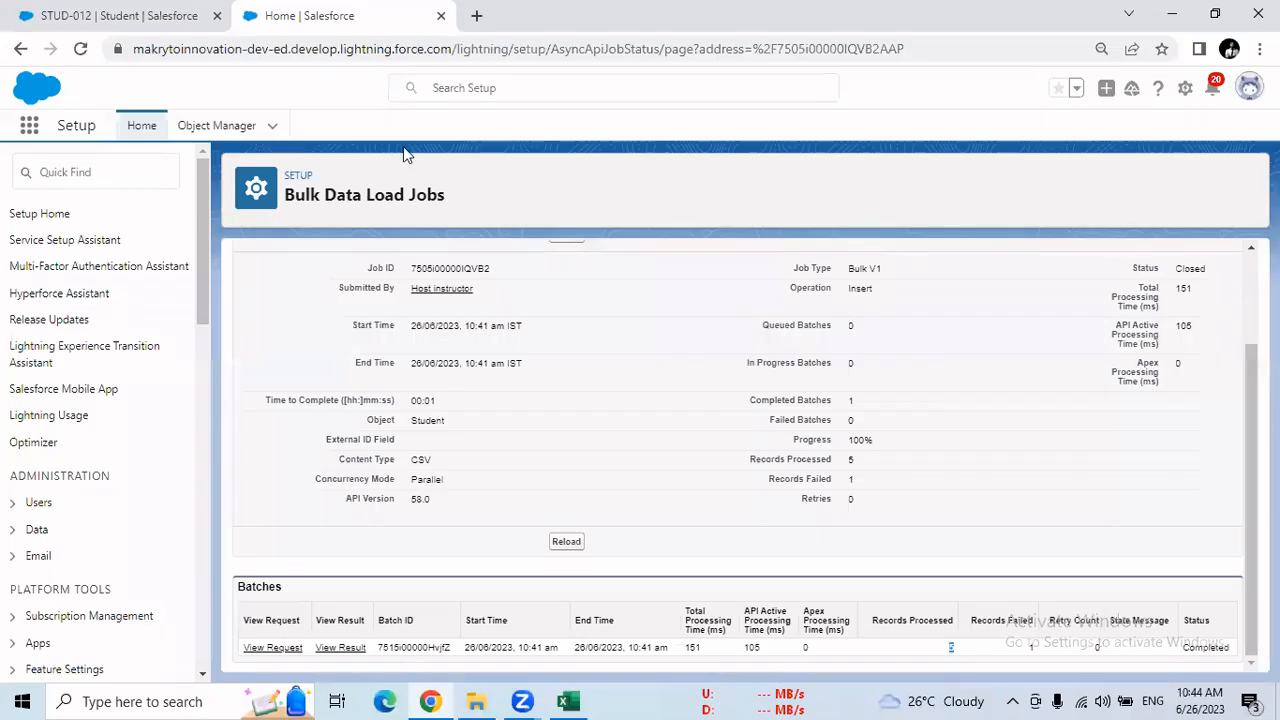
pyautogui.rightClick(344, 651)
pyautogui.click(339, 646)
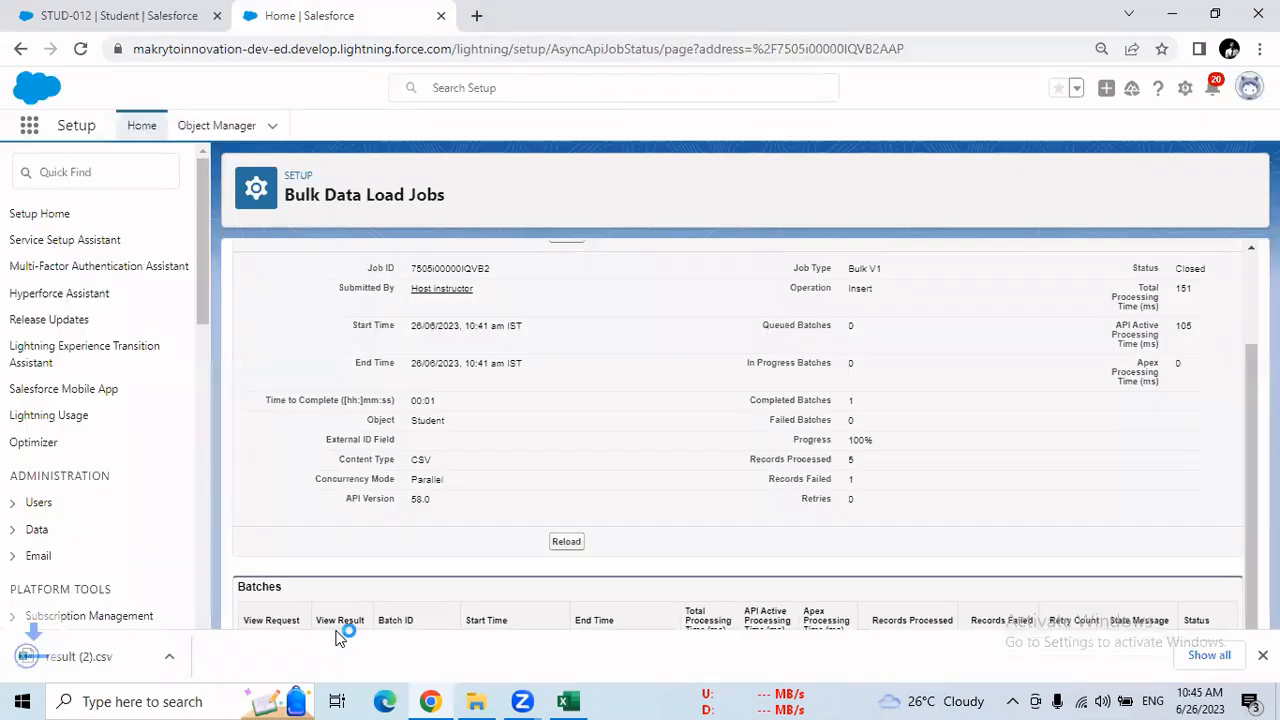
pyautogui.click(97, 660)
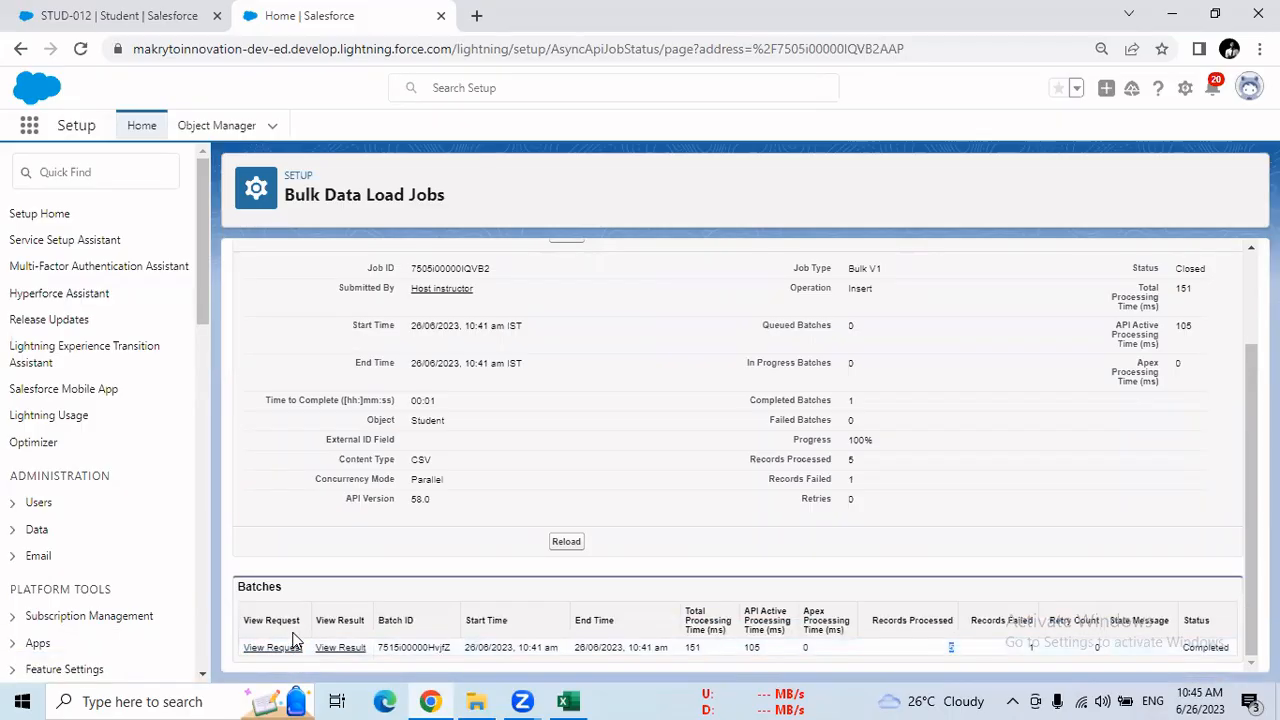
pyautogui.hotkey('alt', 'Tab')
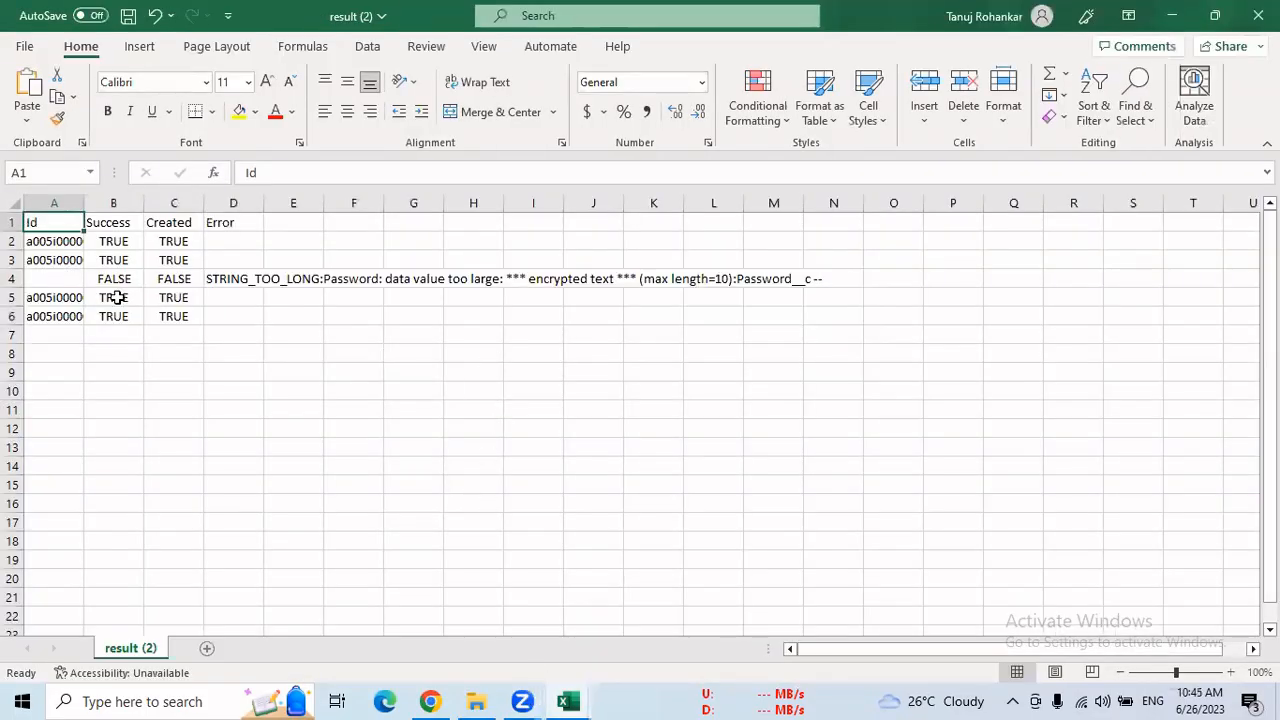
# Examine the unsuccessful record in row 4 of the result file and read its Error text
pyautogui.moveTo(47, 279); pyautogui.dragTo(258, 281)
pyautogui.click(328, 329)
pyautogui.doubleClick(284, 279)
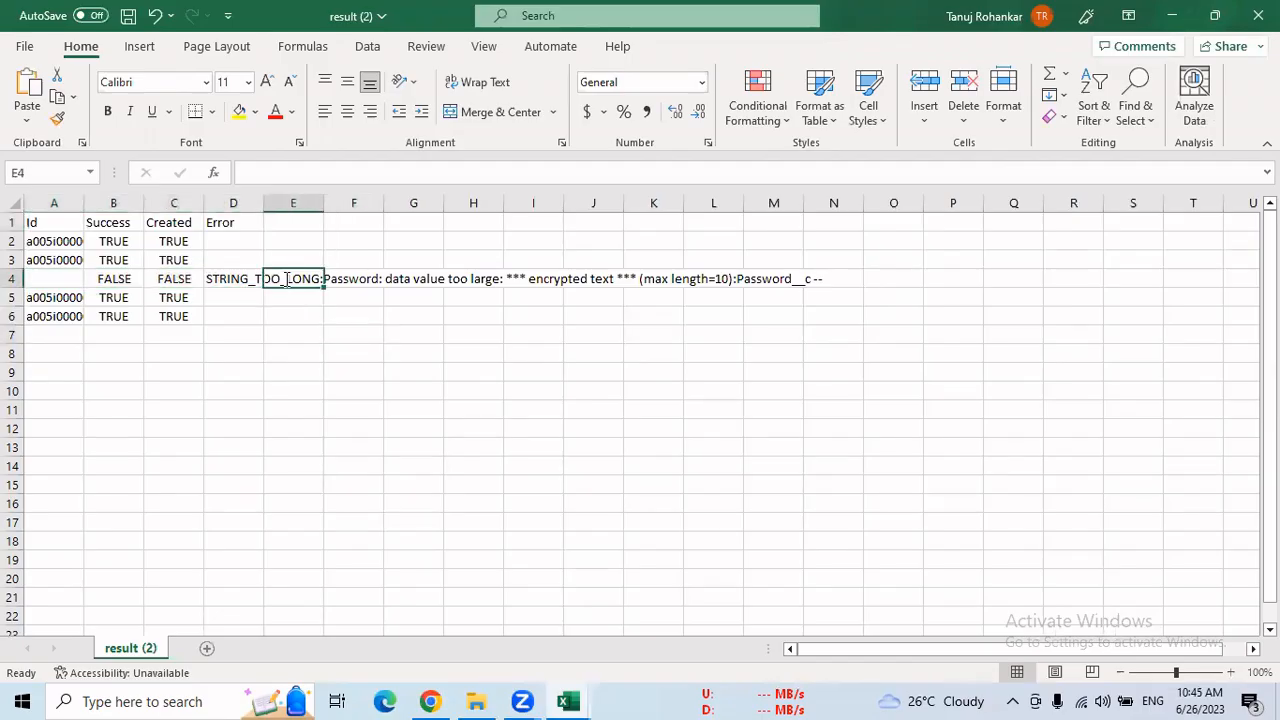
pyautogui.click(366, 280)
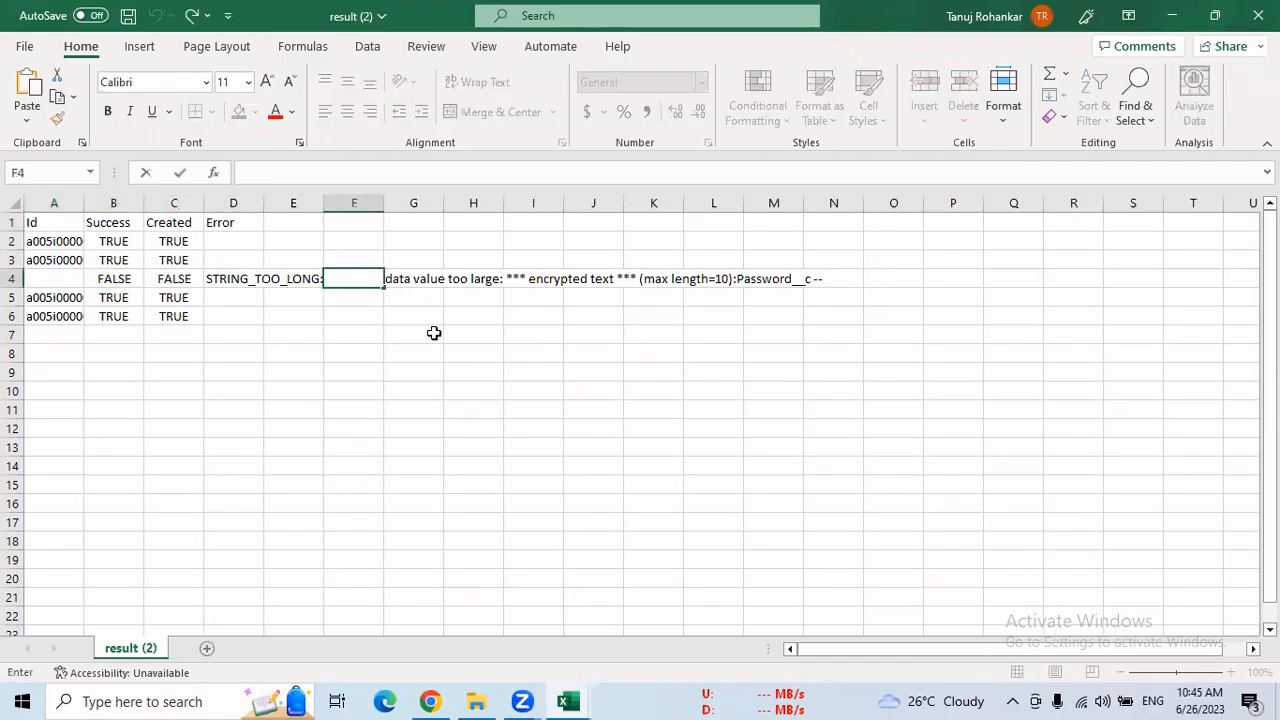
# Switch to the temp sheet and remove the last two characters from the student's password in cell F6
pyautogui.click(434, 333)
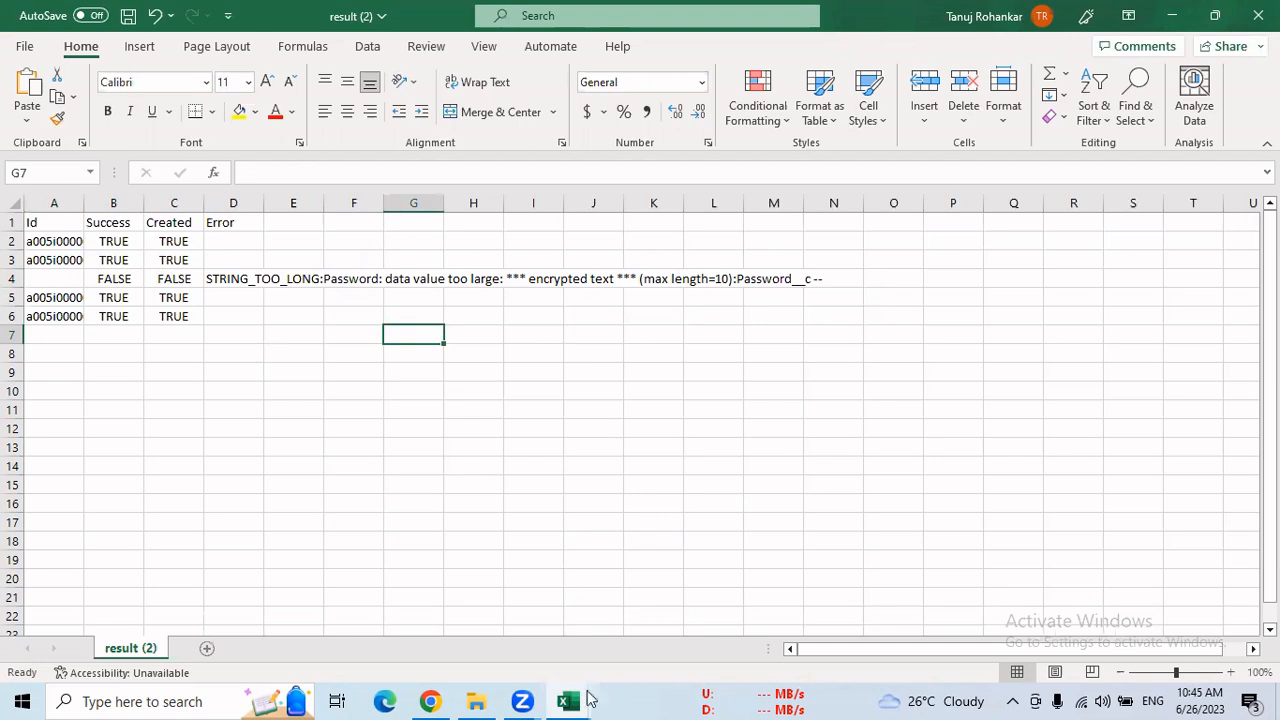
pyautogui.moveTo(568, 700)
pyautogui.click(486, 634)
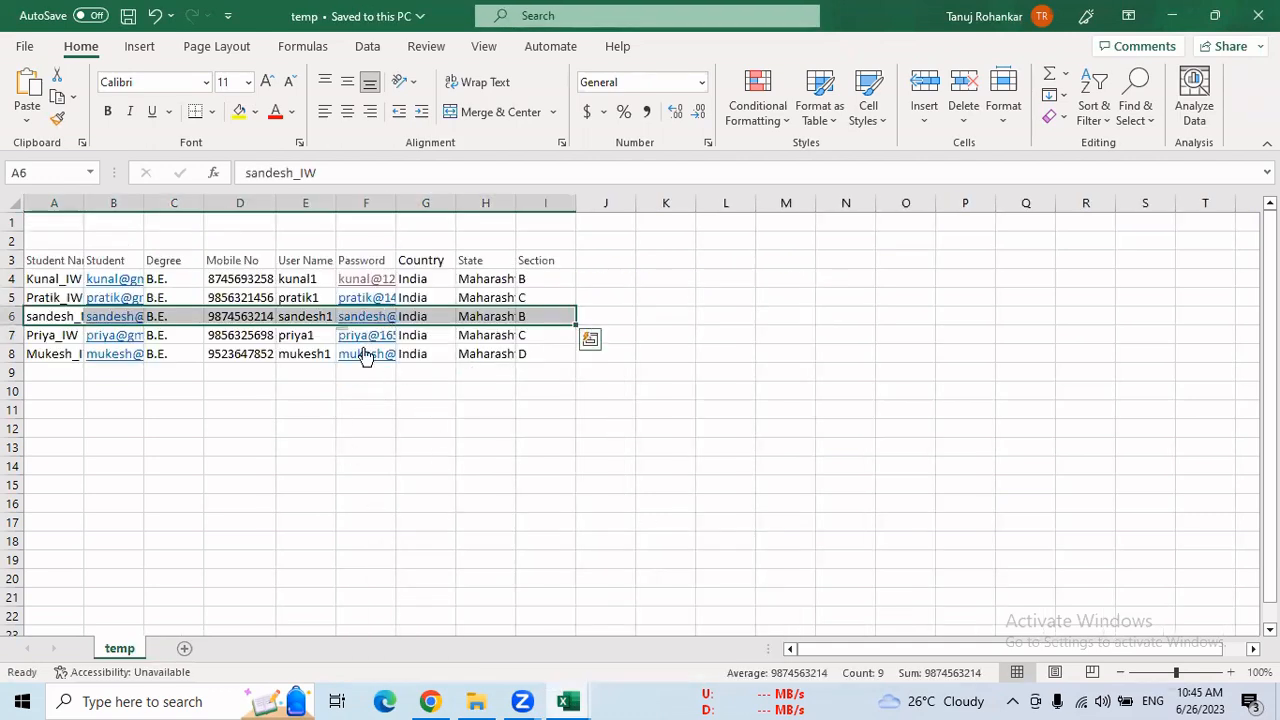
pyautogui.click(376, 409)
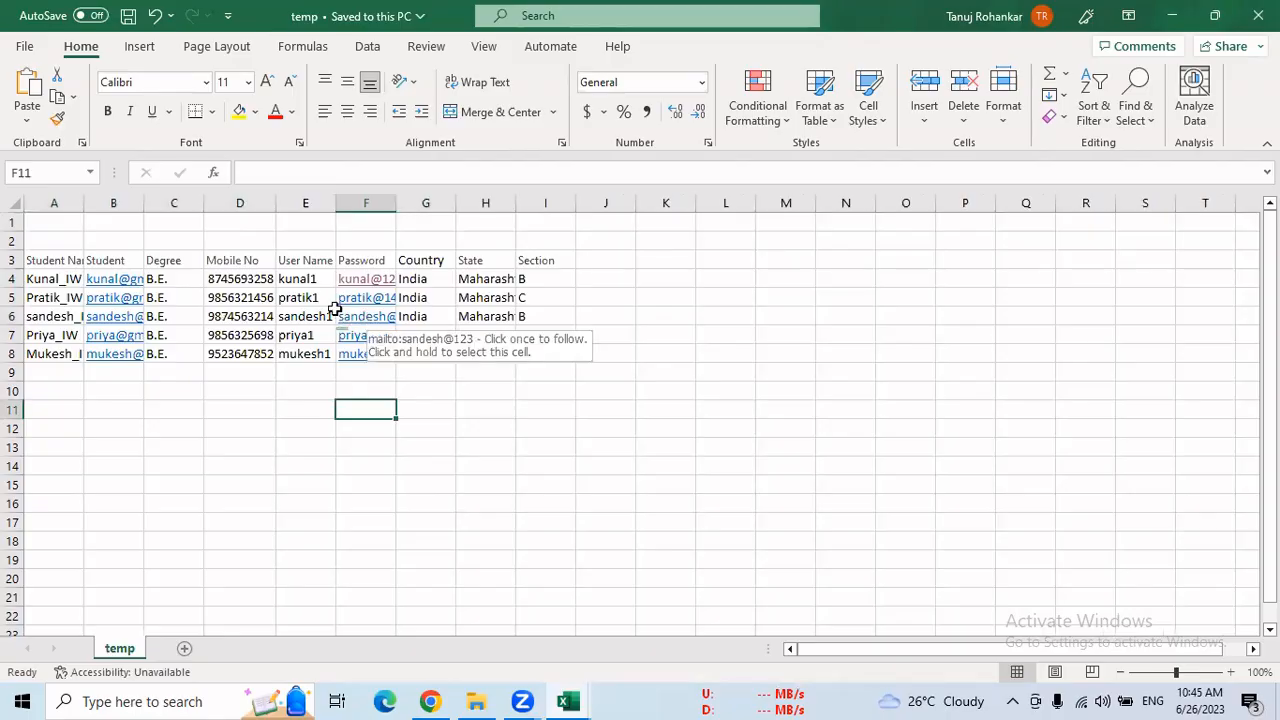
pyautogui.click(342, 300)
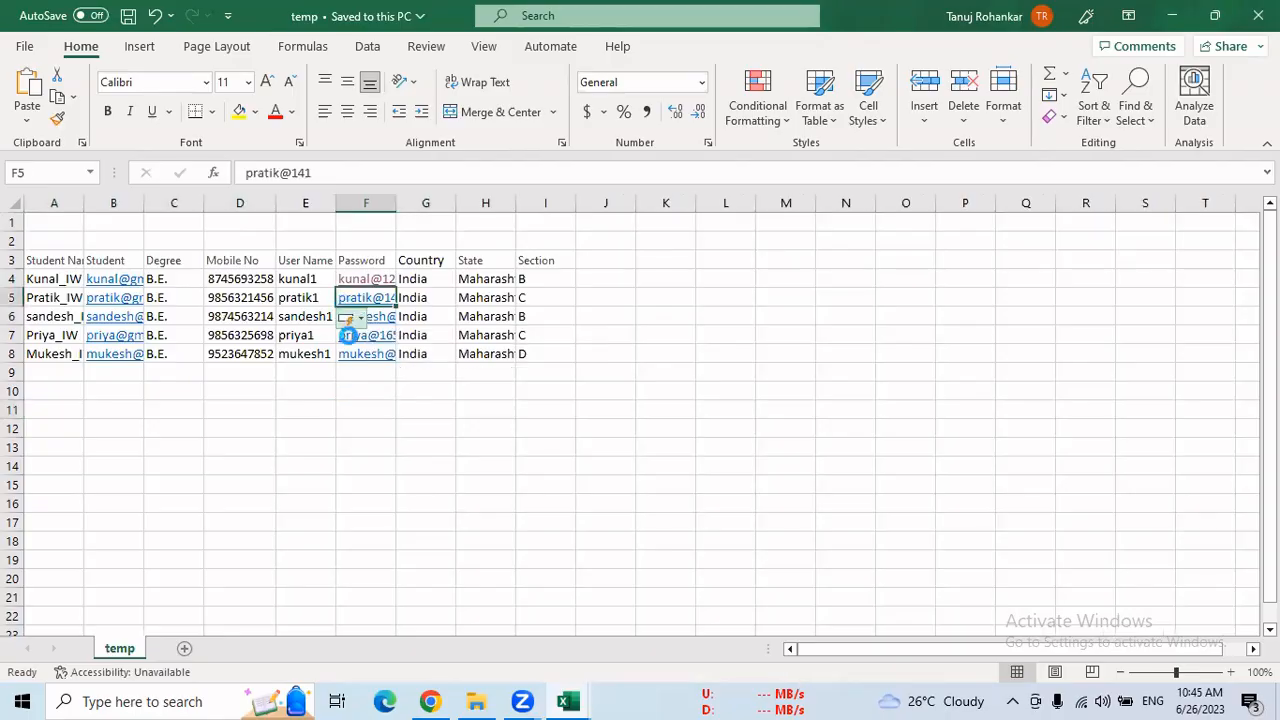
pyautogui.click(348, 320)
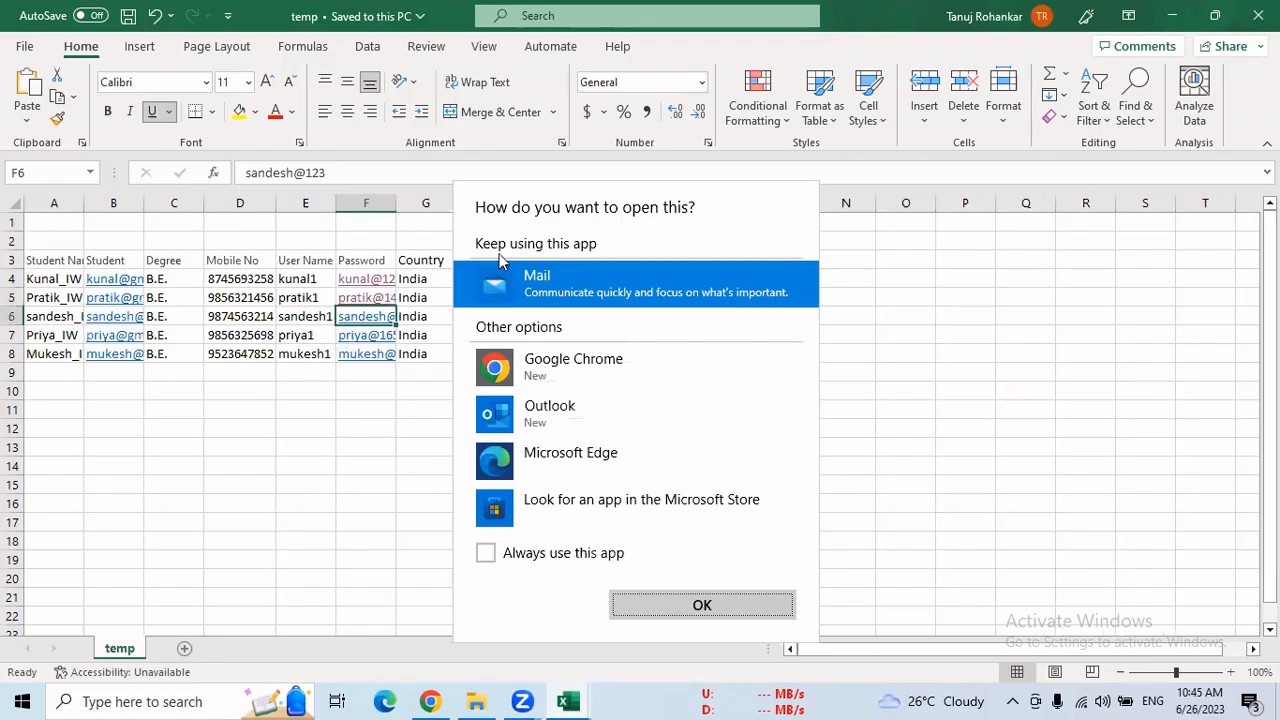
pyautogui.click(866, 262)
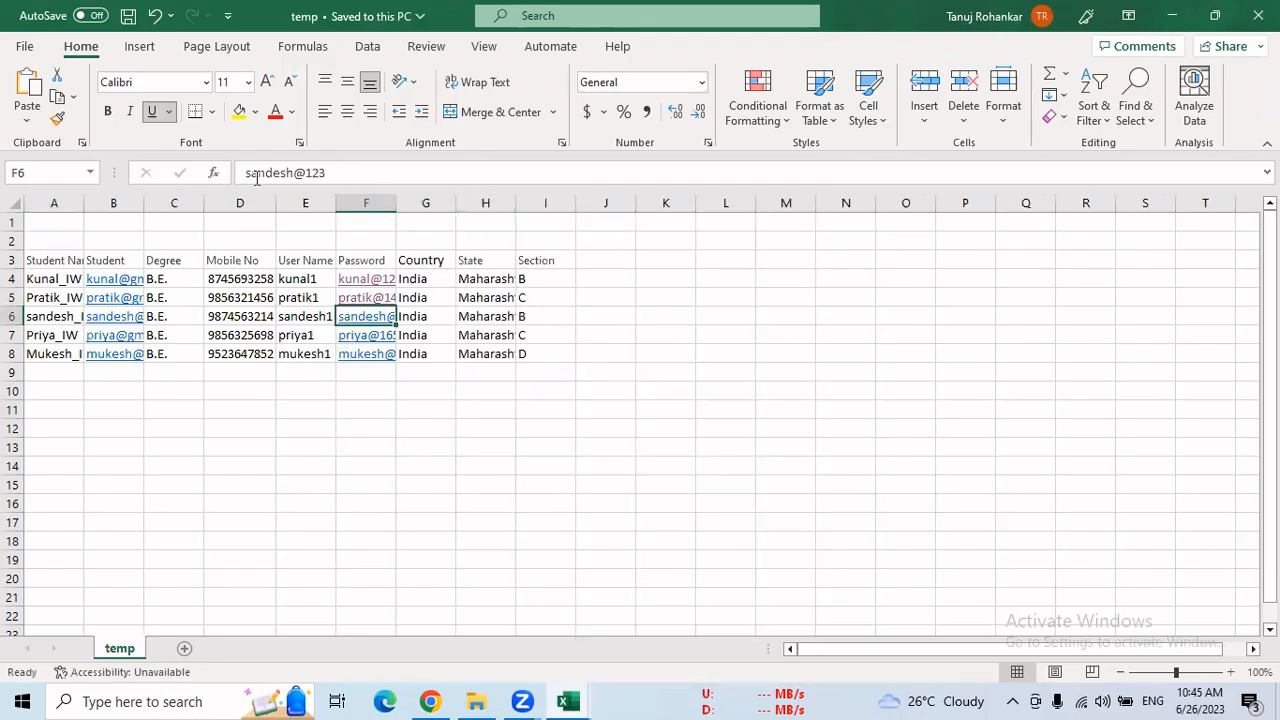
pyautogui.moveTo(330, 172); pyautogui.dragTo(311, 172)
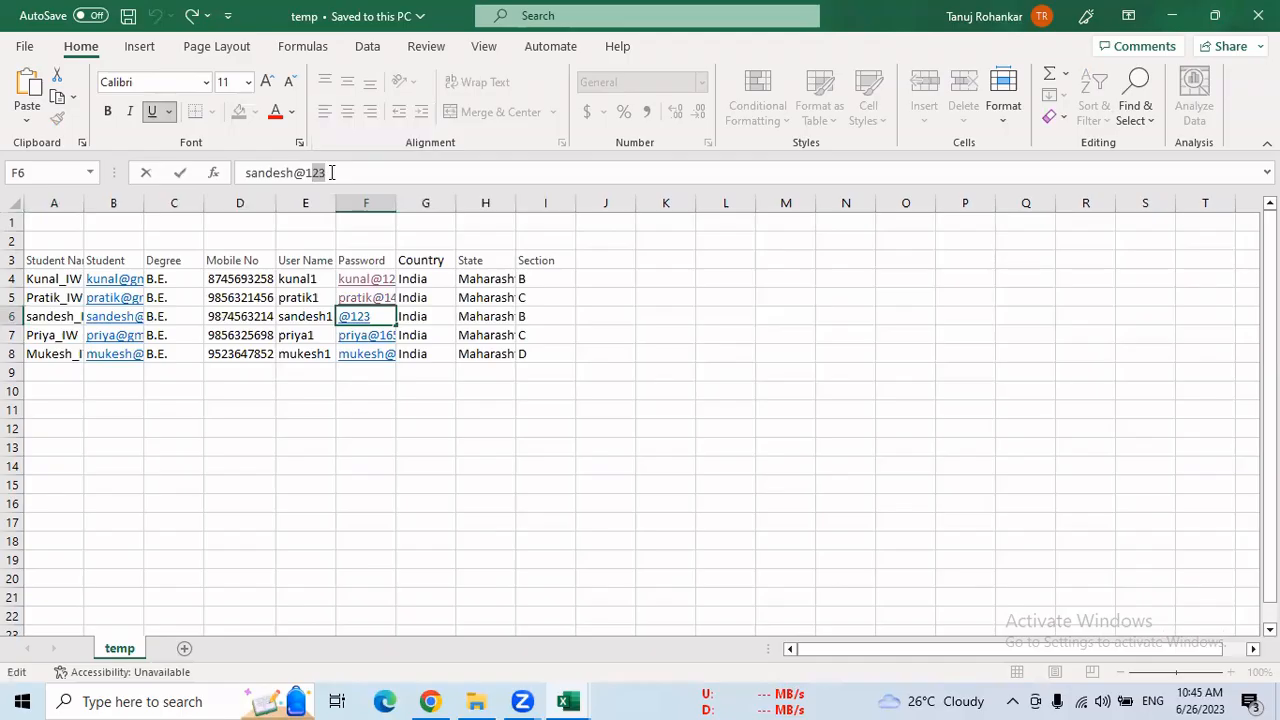
pyautogui.press('BackSpace')
pyautogui.click(628, 448)
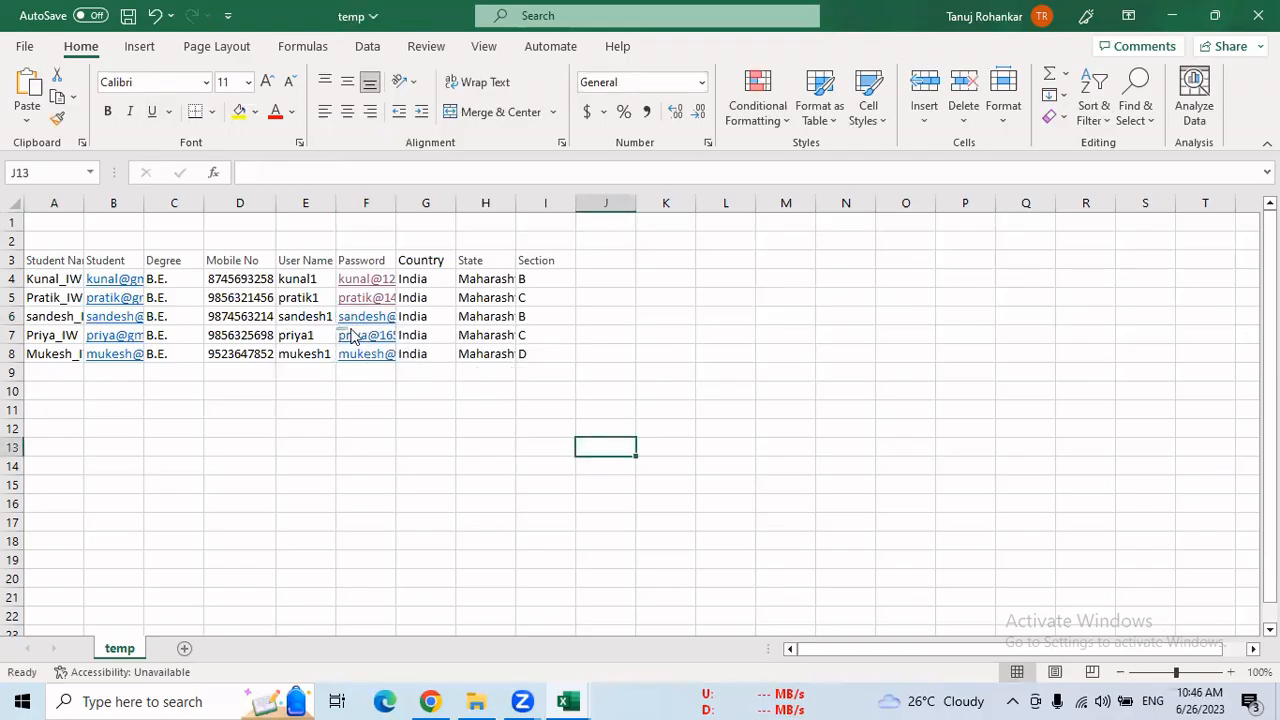
# Clear the student records in rows 7 and 8 and in rows 4 and 5 of the temp sheet
pyautogui.moveTo(350, 336)
pyautogui.moveTo(36, 335); pyautogui.dragTo(550, 354)
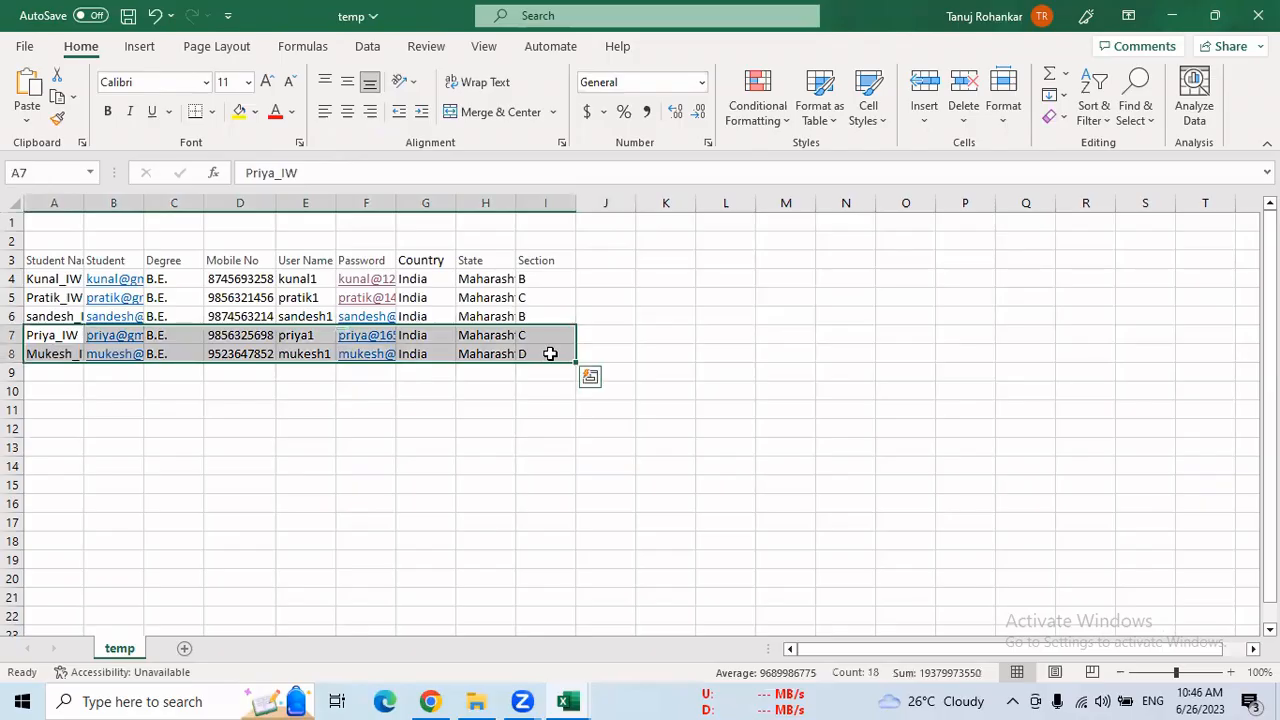
pyautogui.press('Delete')
pyautogui.moveTo(46, 284); pyautogui.dragTo(517, 295)
pyautogui.press('Delete')
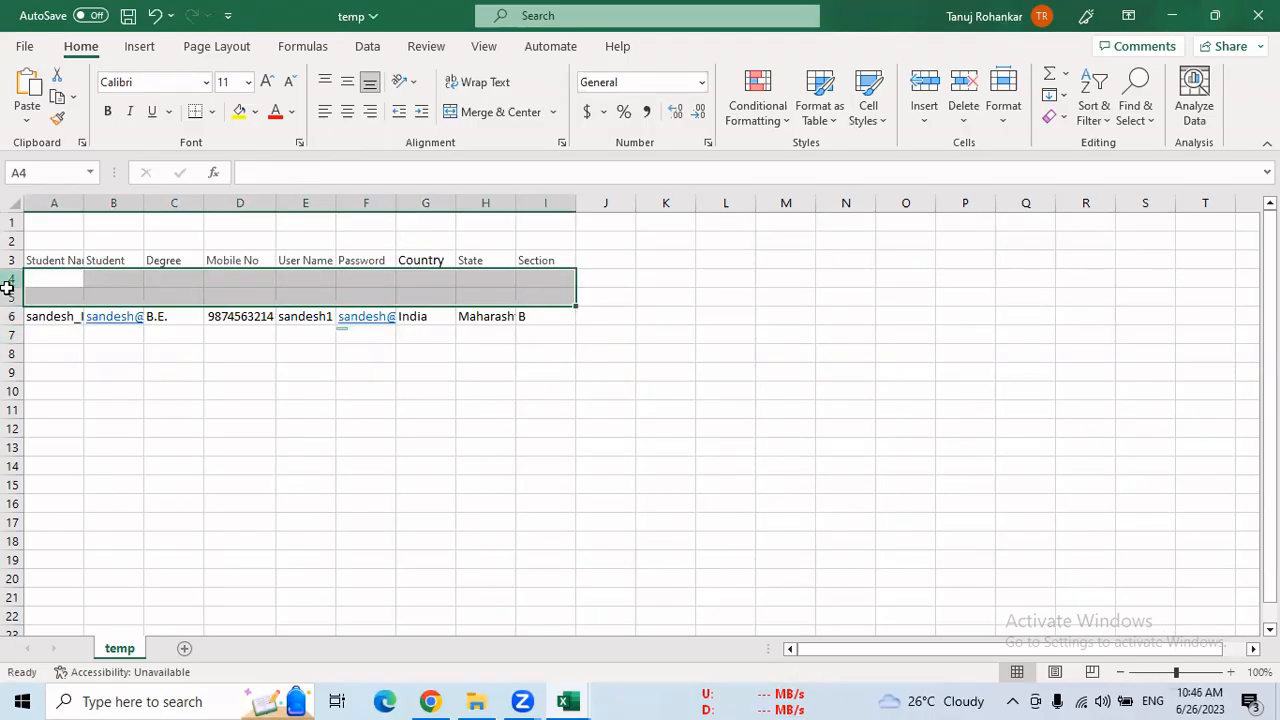
# Delete the emptied rows 4 and 5 from the temp sheet and save the file
pyautogui.moveTo(10, 283); pyautogui.dragTo(10, 295)
pyautogui.rightClick(10, 295)
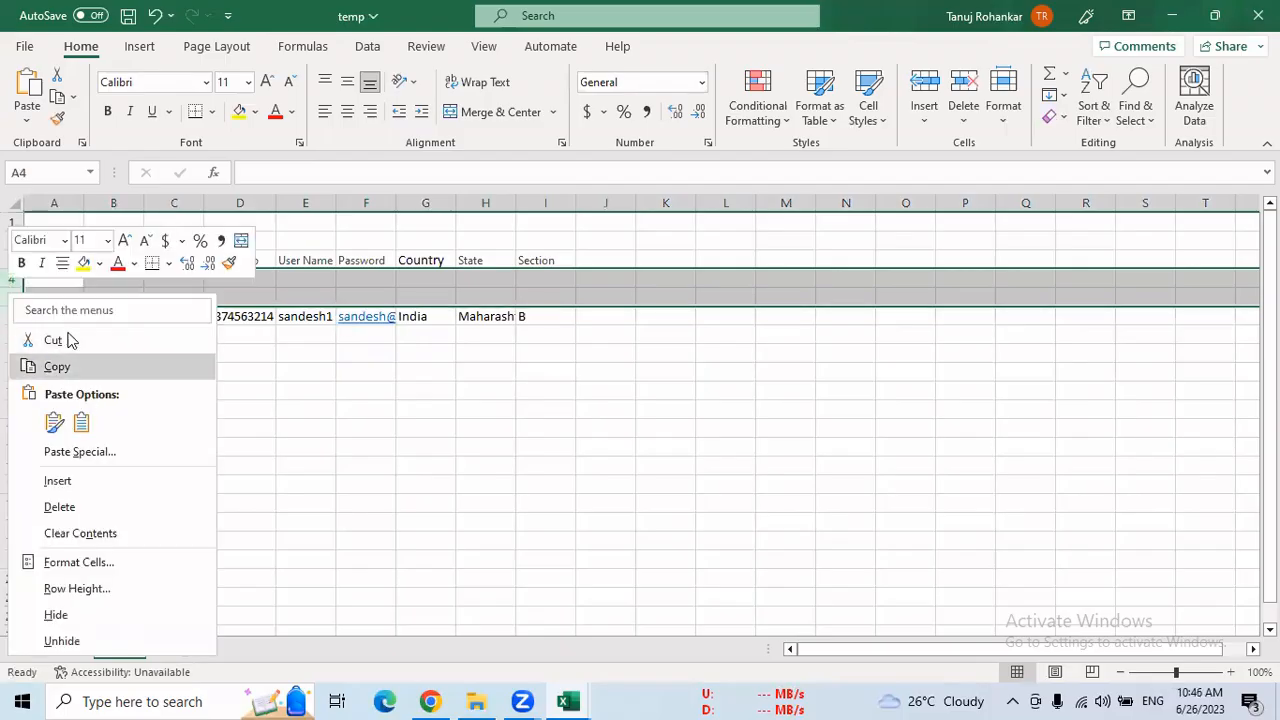
pyautogui.click(71, 341)
pyautogui.rightClick(21, 287)
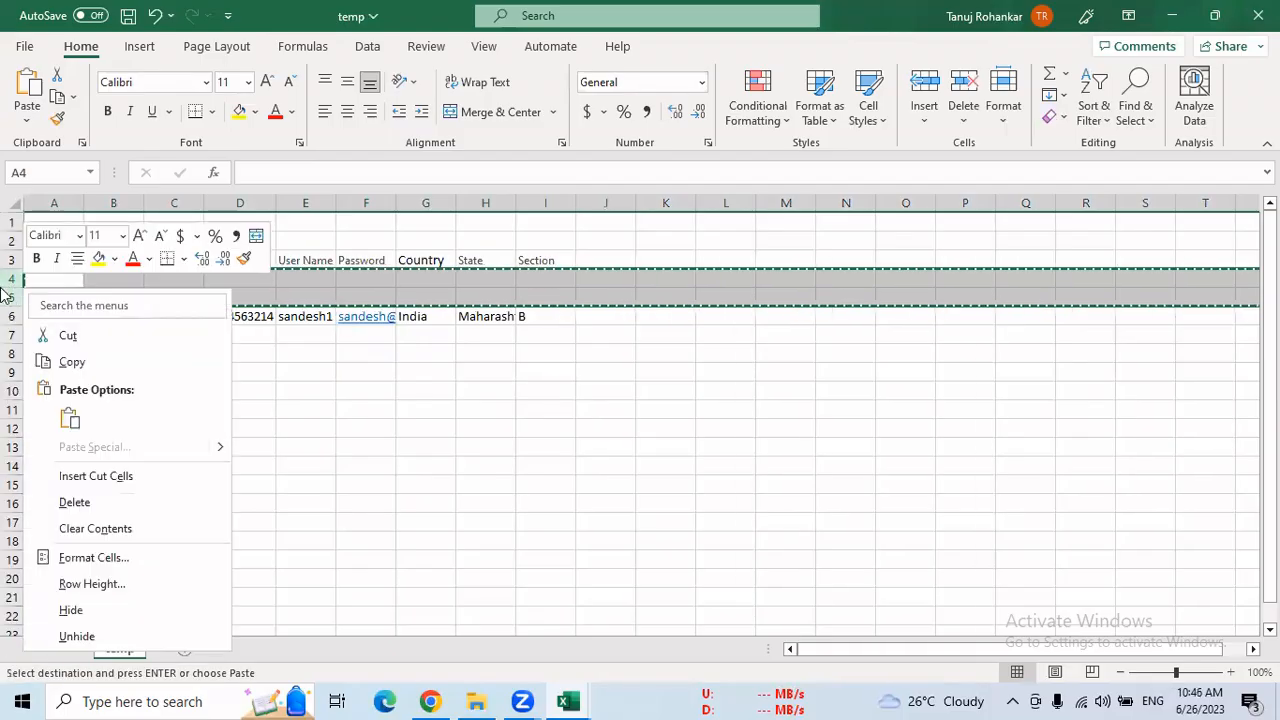
pyautogui.click(92, 500)
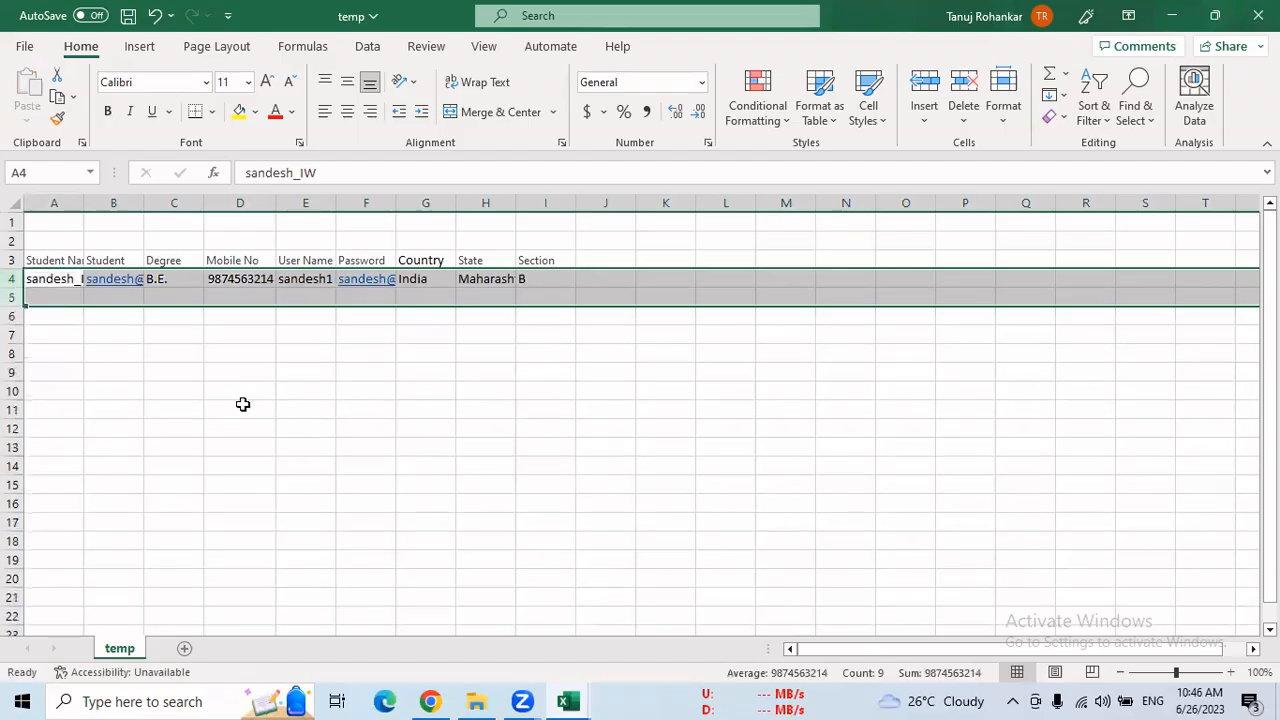
pyautogui.click(241, 406)
pyautogui.hotkey('ctrl', 's')
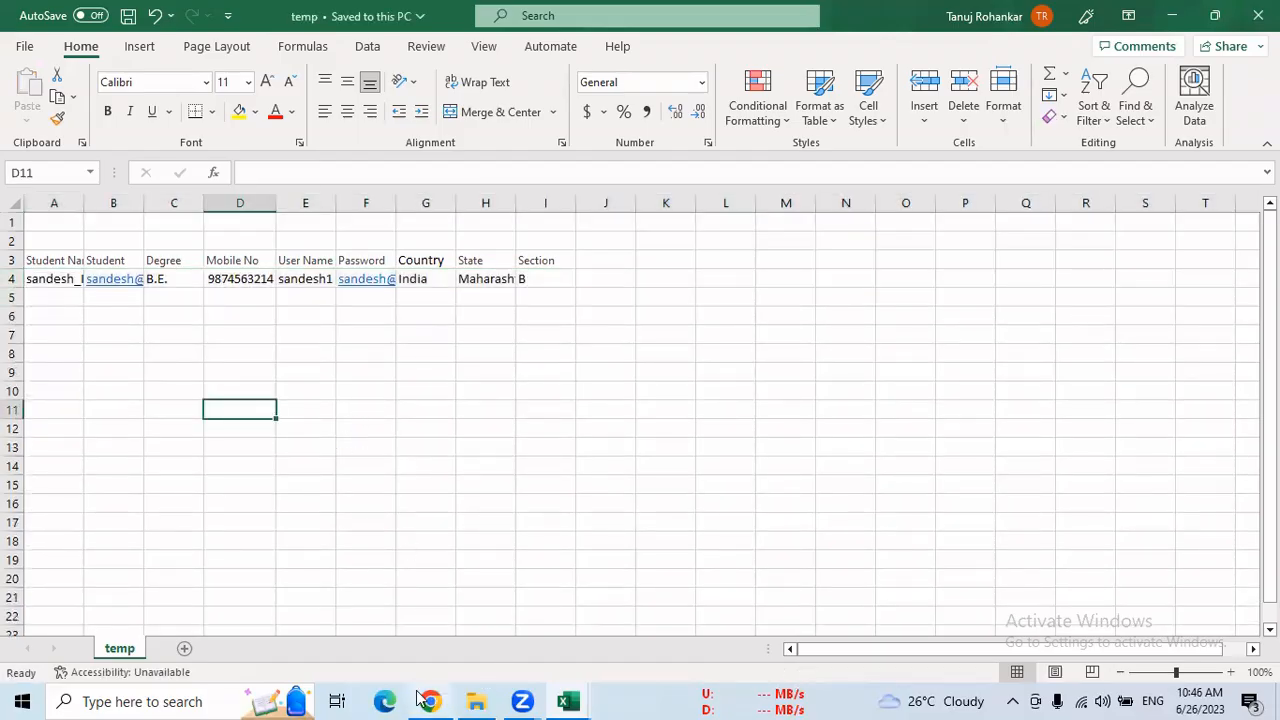
# Switch to Salesforce Setup in Chrome, find the Data Import Wizard with a "data impor" search, and launch it
pyautogui.click(430, 701)
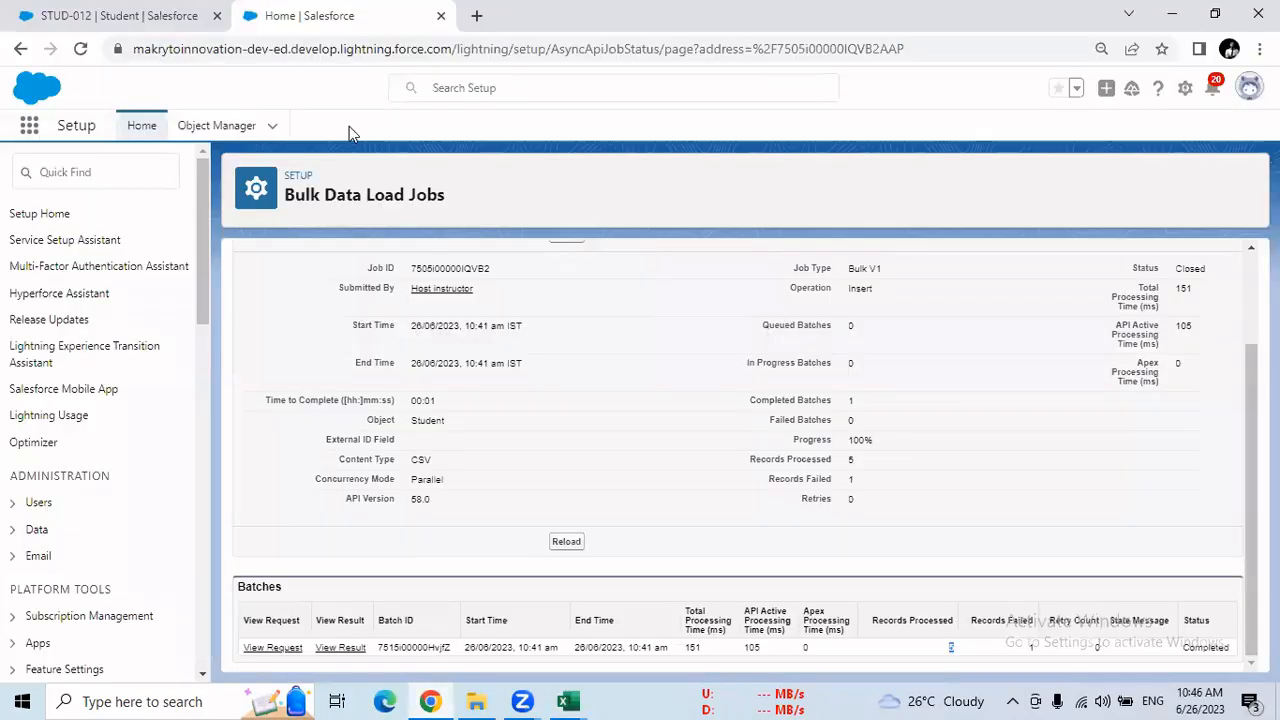
pyautogui.click(108, 161)
pyautogui.write('data')
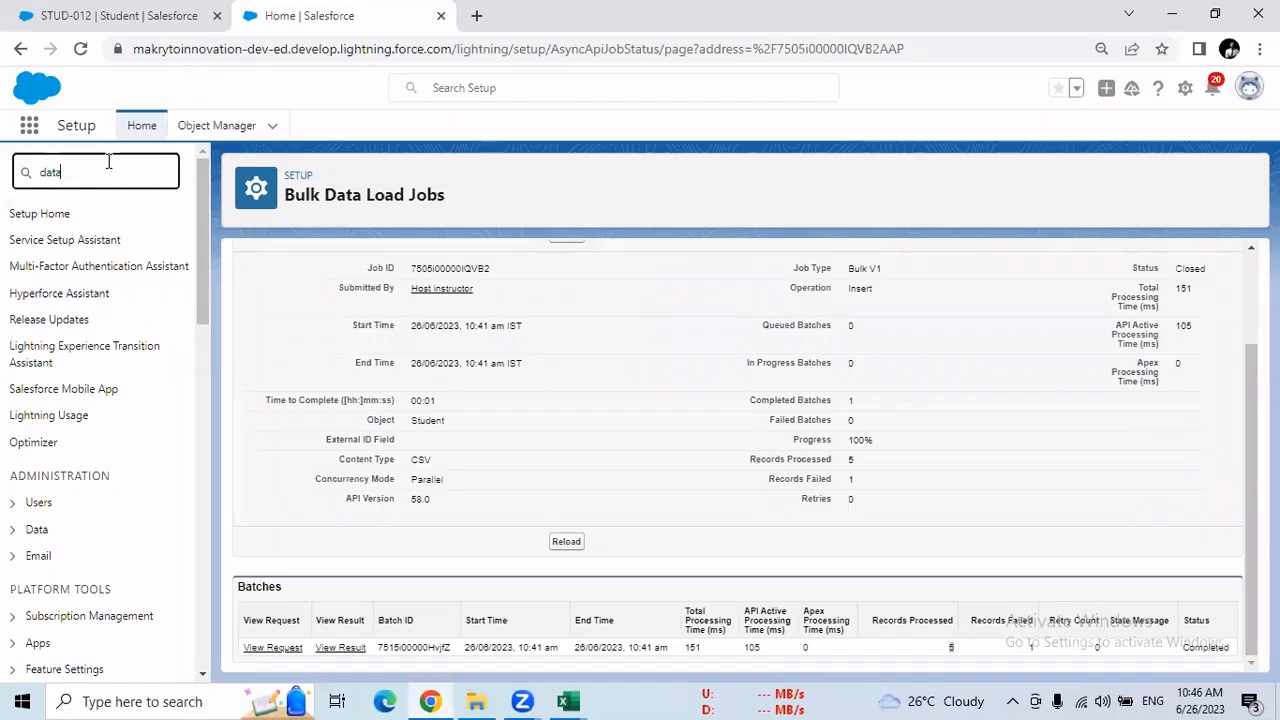
pyautogui.write(' impor')
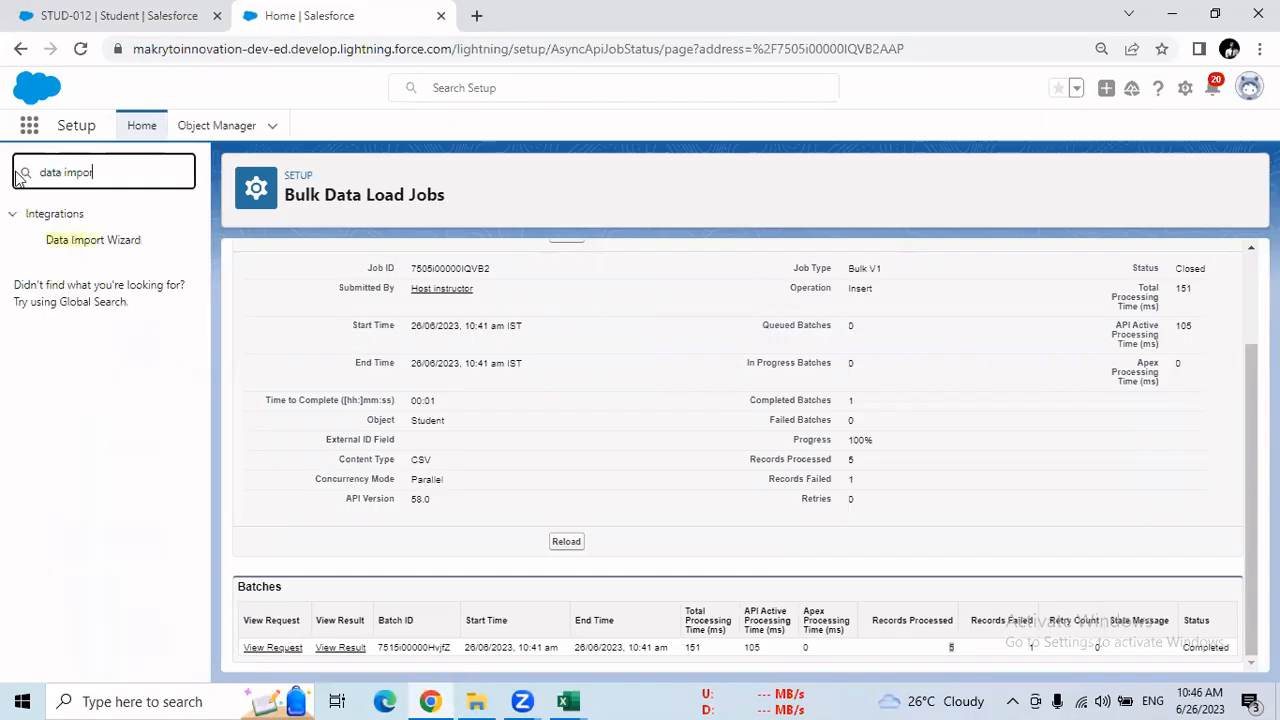
pyautogui.click(100, 240)
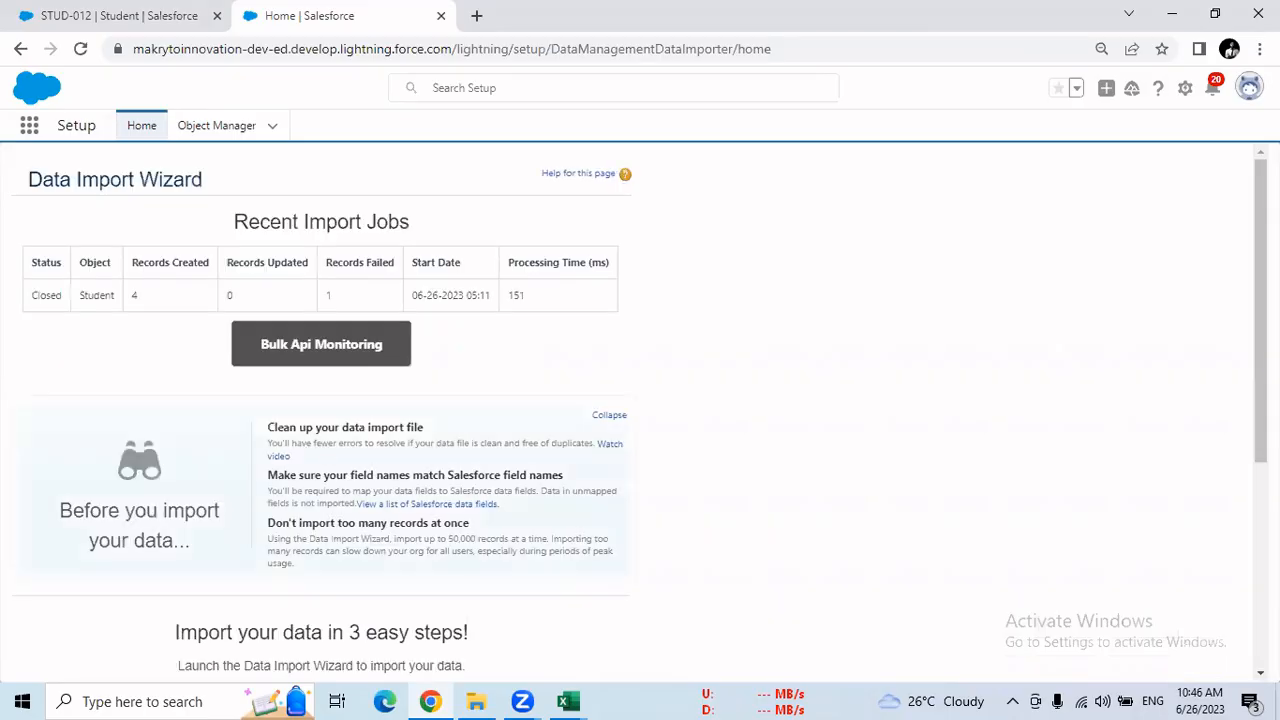
pyautogui.scroll(-3, 930, 405)
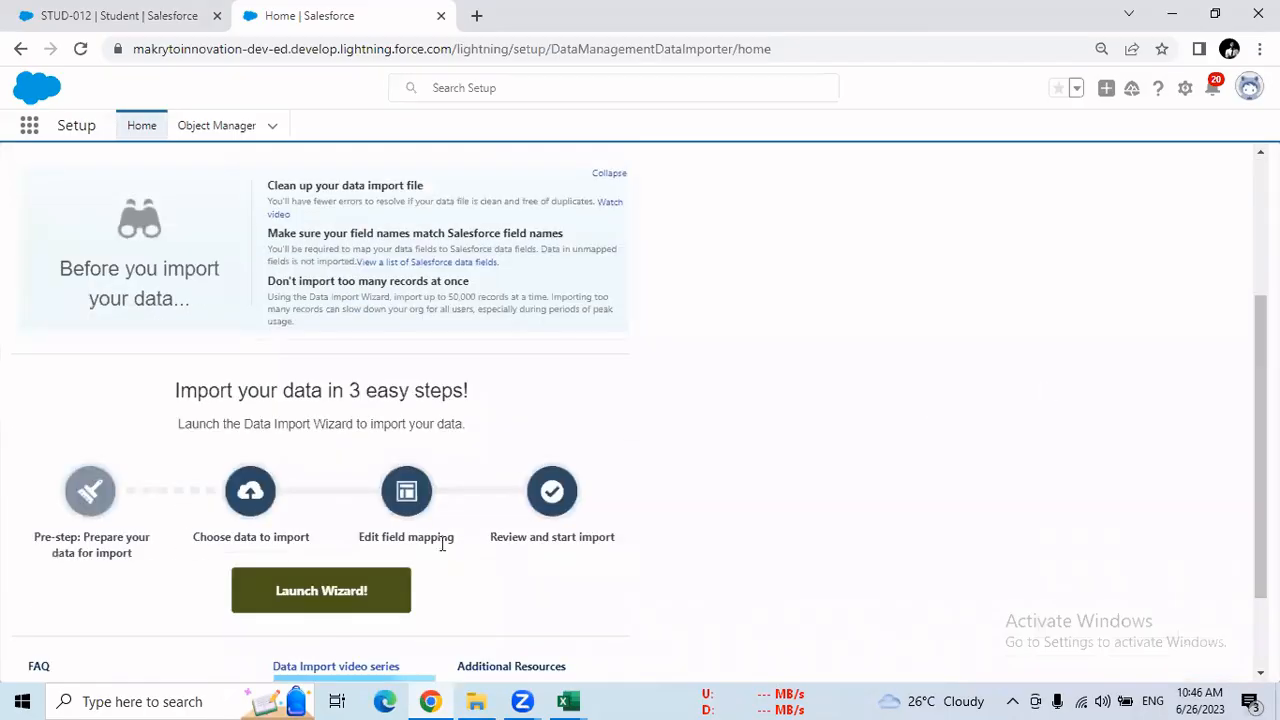
pyautogui.click(386, 596)
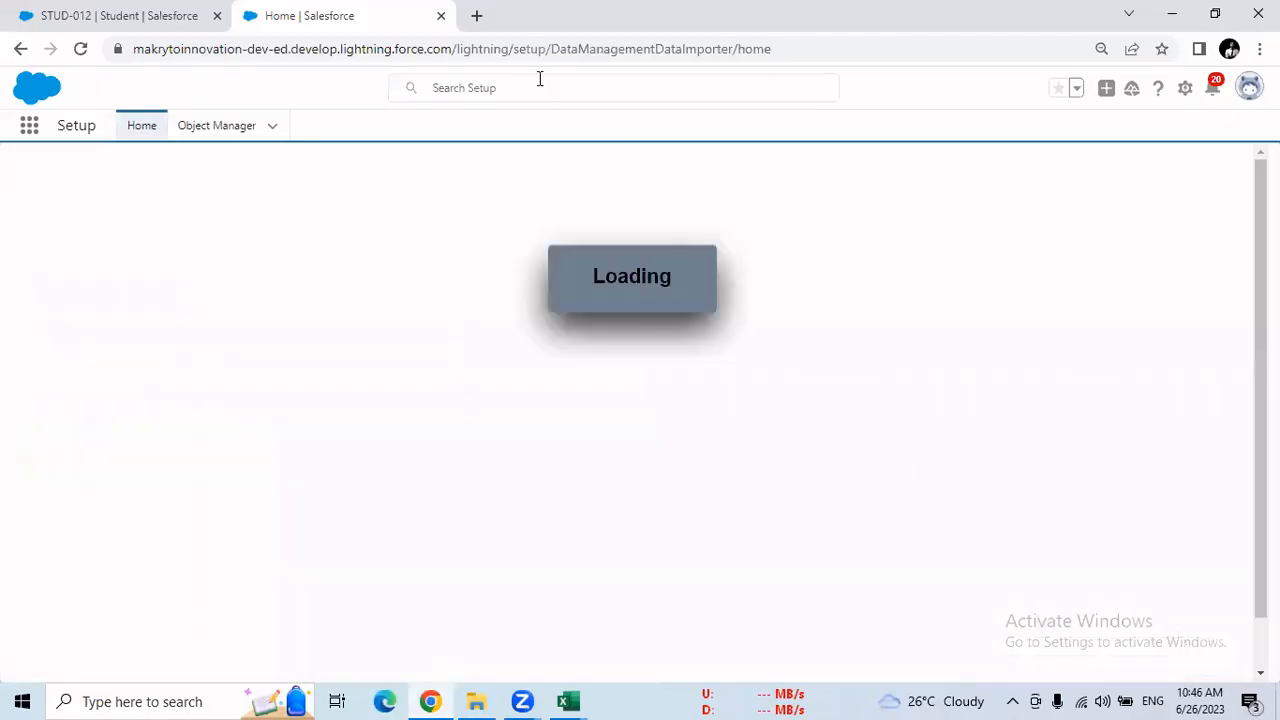
# Choose the Students custom object as the import target and set the operation to Add new records
pyautogui.click(223, 400)
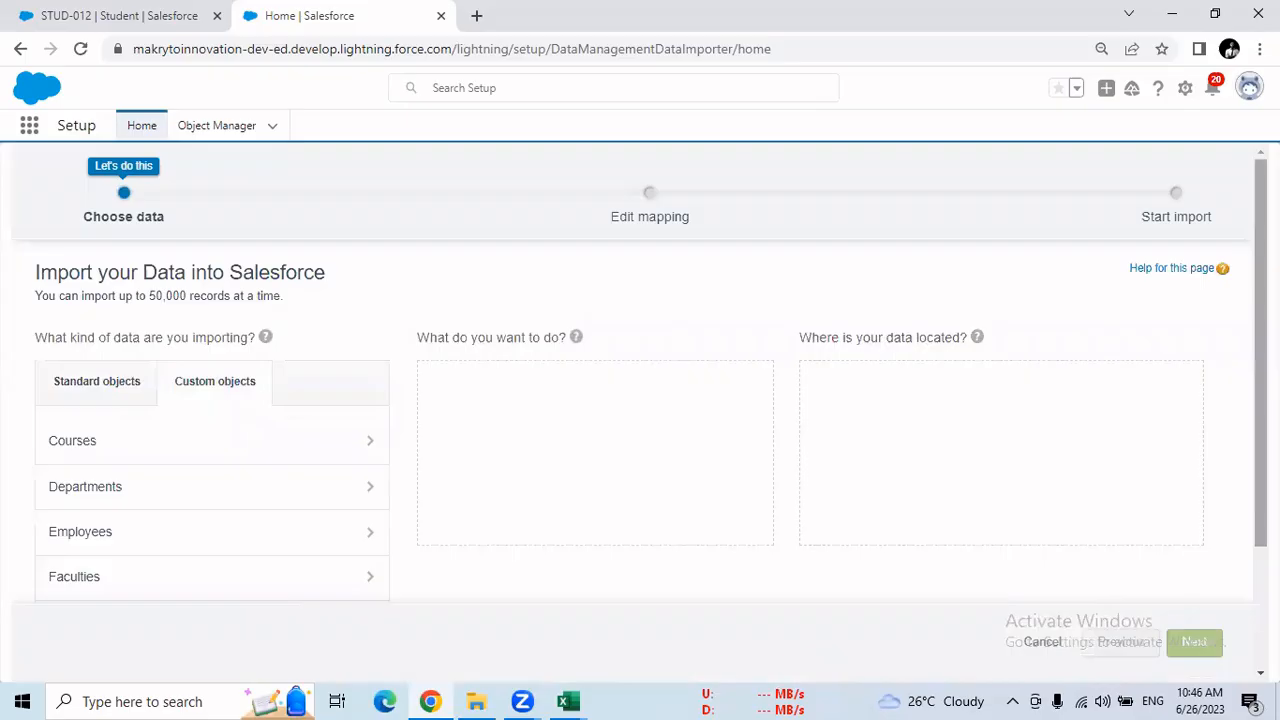
pyautogui.moveTo(1261, 352); pyautogui.dragTo(1261, 464)
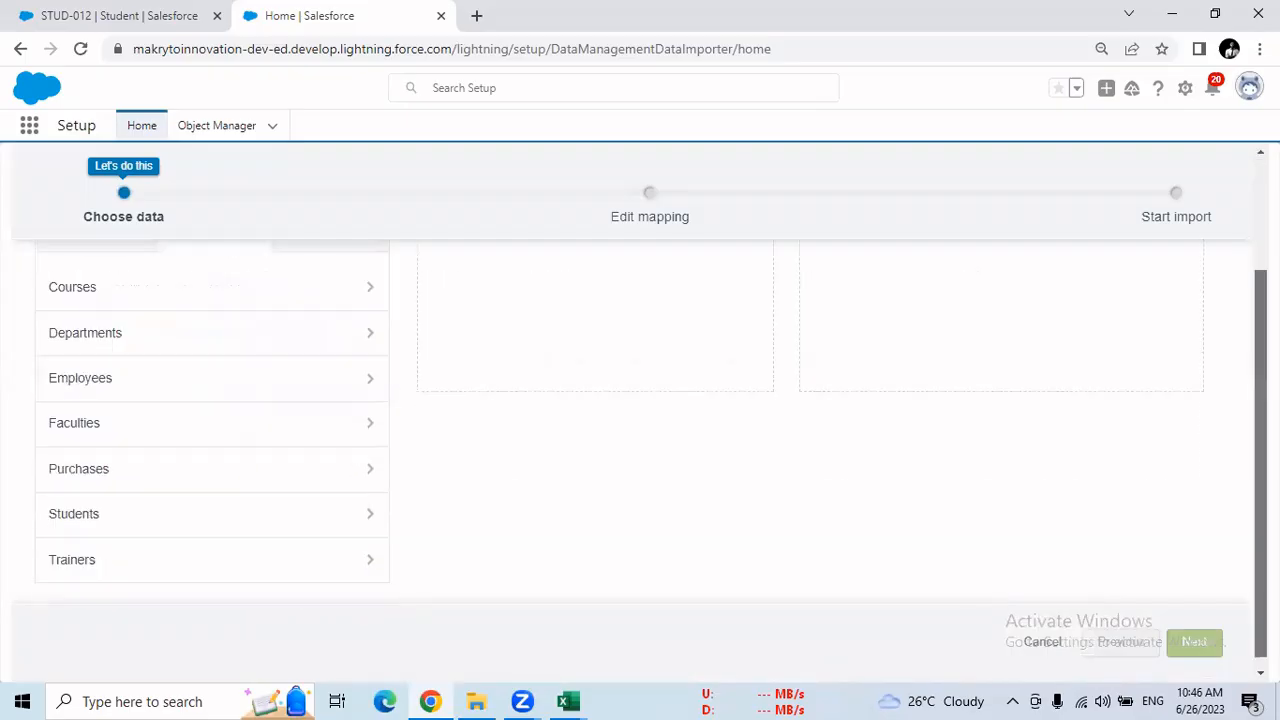
pyautogui.click(201, 529)
pyautogui.click(478, 395)
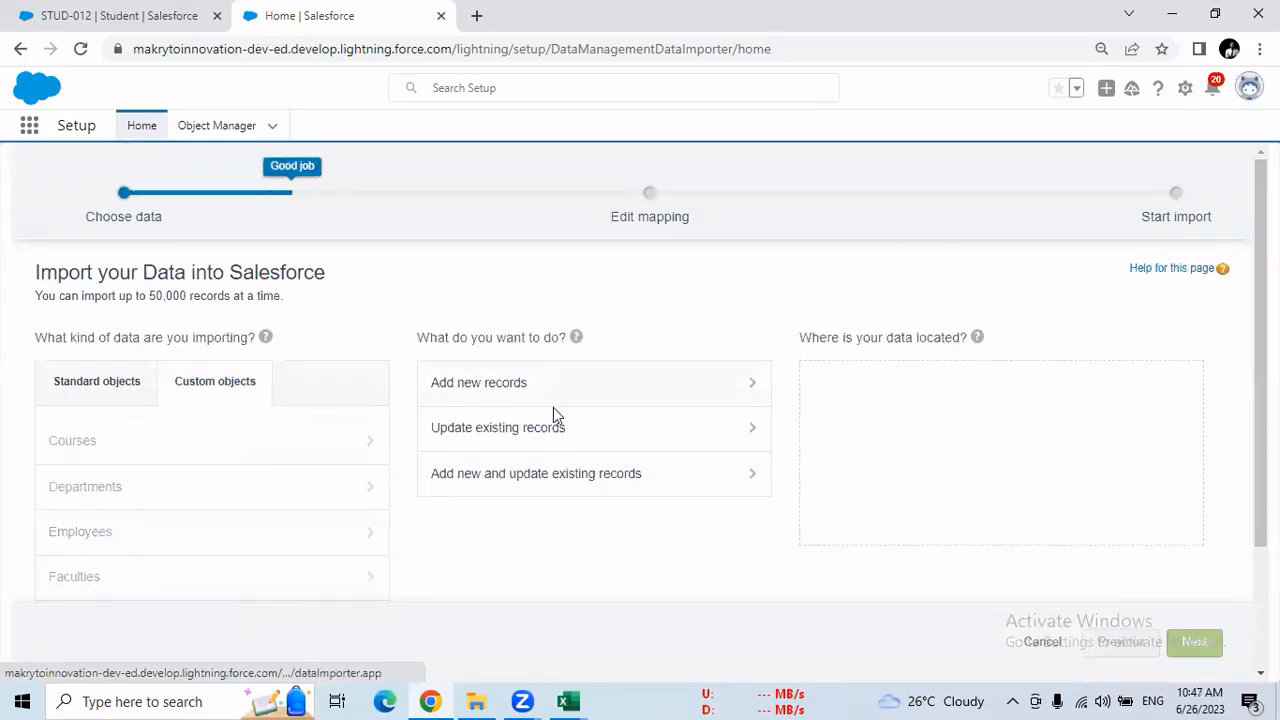
# Choose CSV as the data source, upload temp.csv, and proceed to the field mapping
pyautogui.click(846, 449)
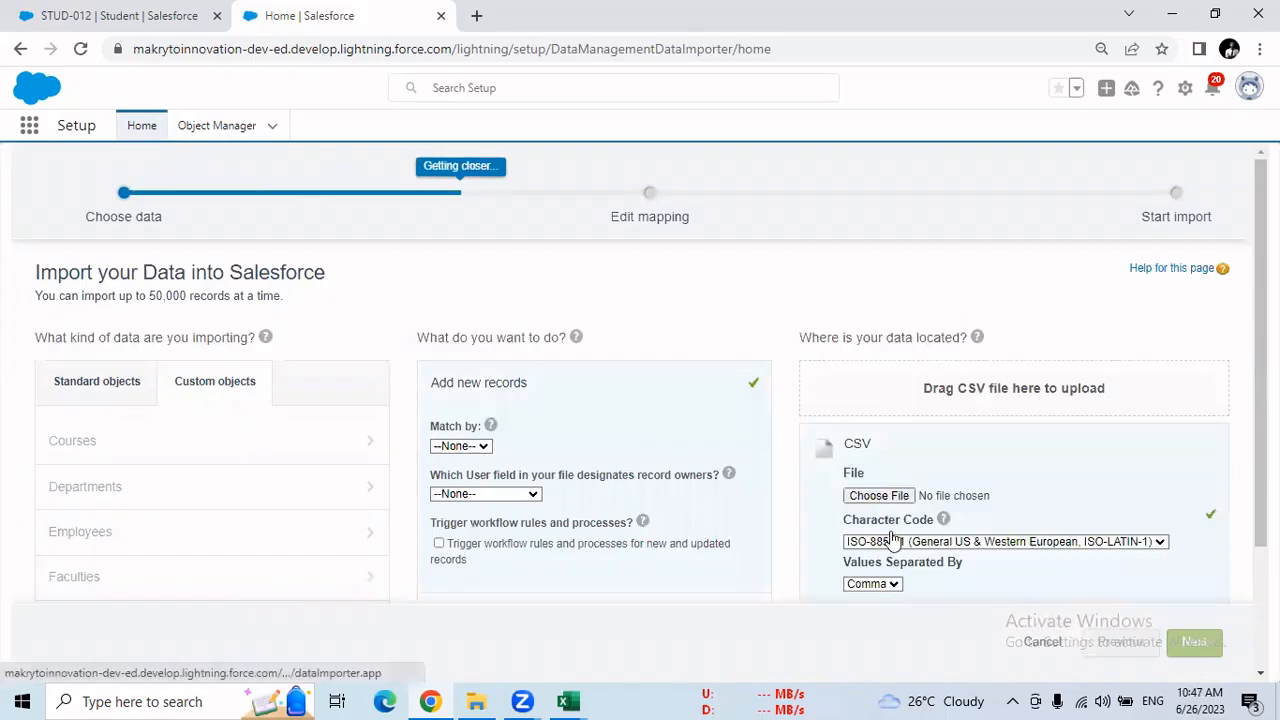
pyautogui.click(880, 495)
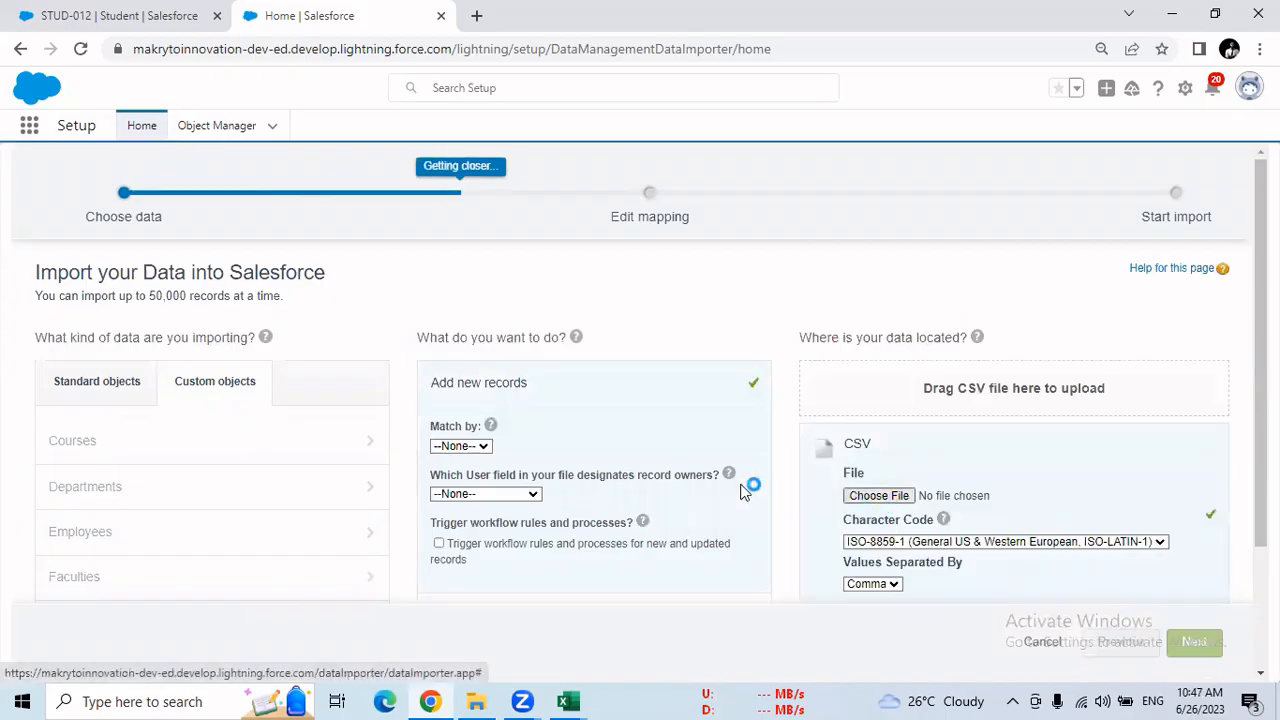
pyautogui.click(880, 497)
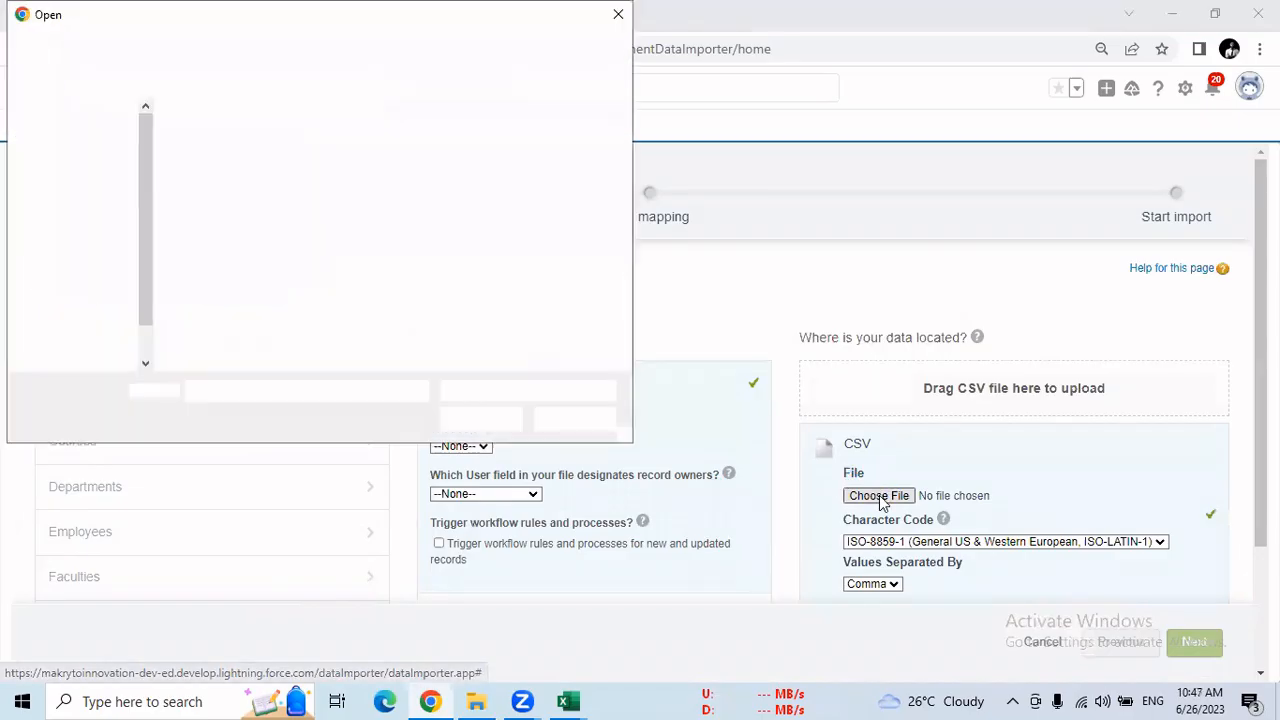
pyautogui.click(335, 160)
pyautogui.click(481, 419)
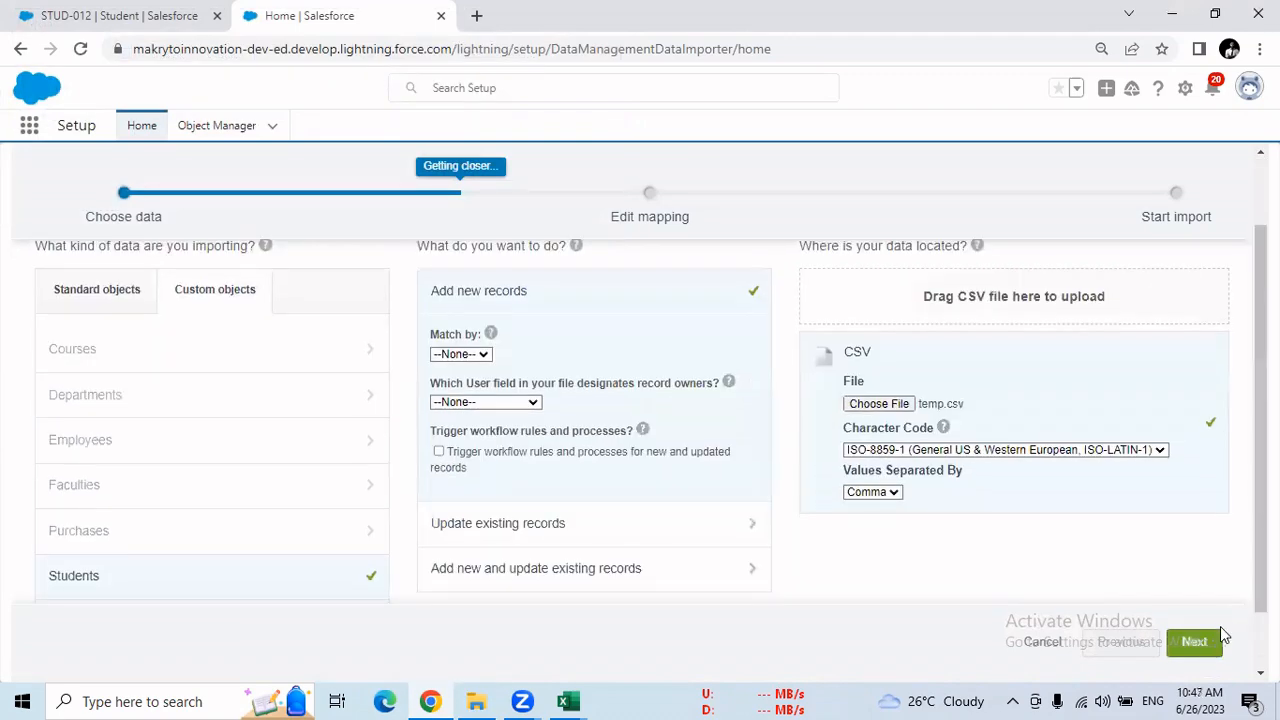
pyautogui.click(1204, 646)
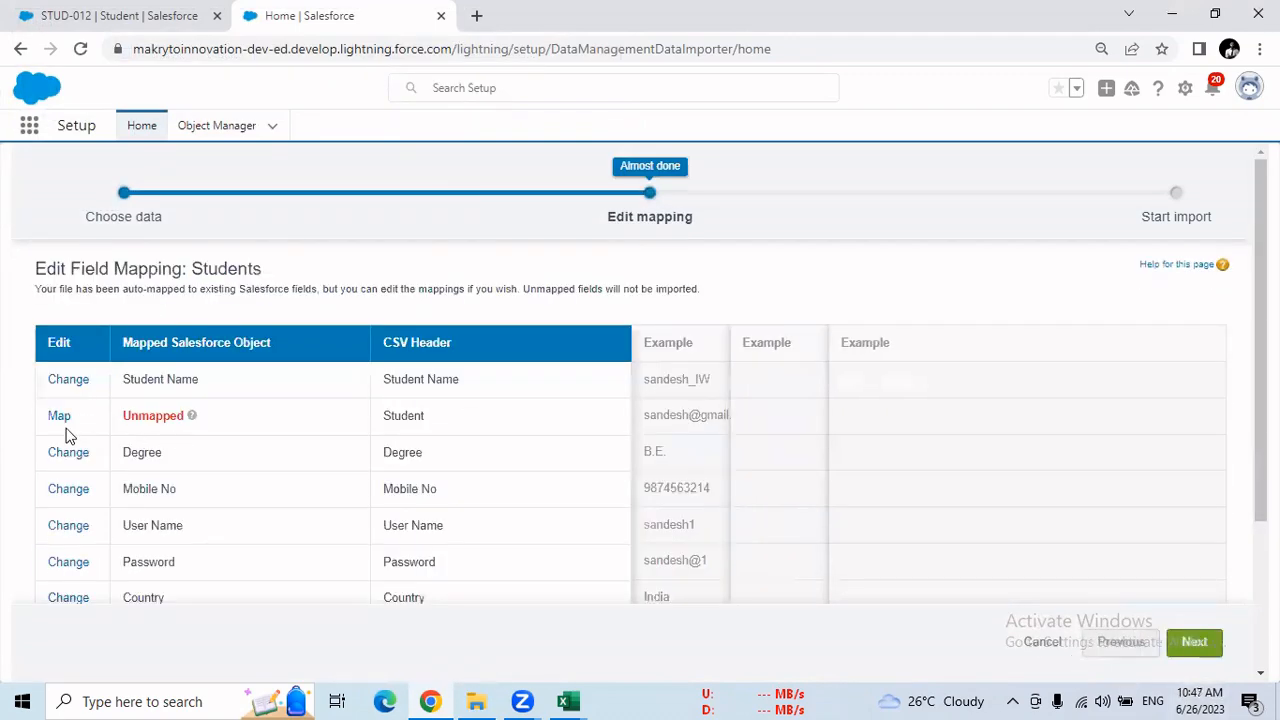
# Map the unmapped Student column to the Student Email Id field and proceed to the import review
pyautogui.click(58, 418)
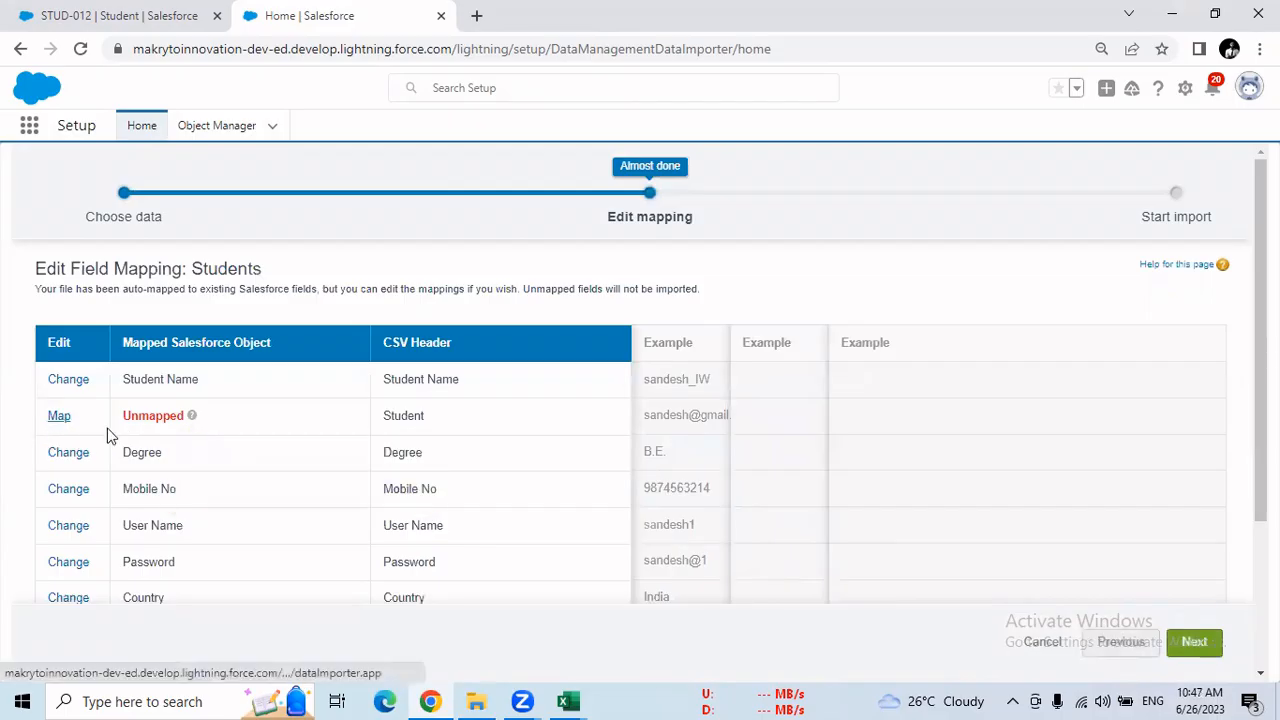
pyautogui.click(486, 409)
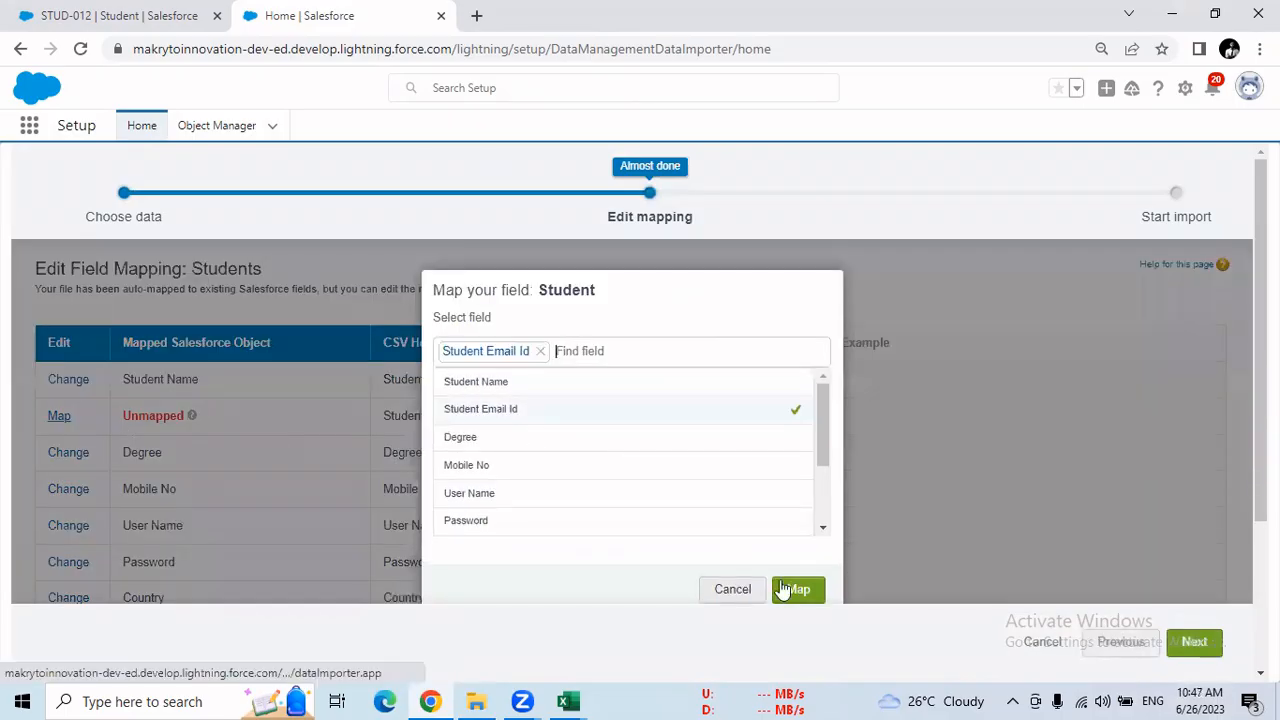
pyautogui.click(798, 590)
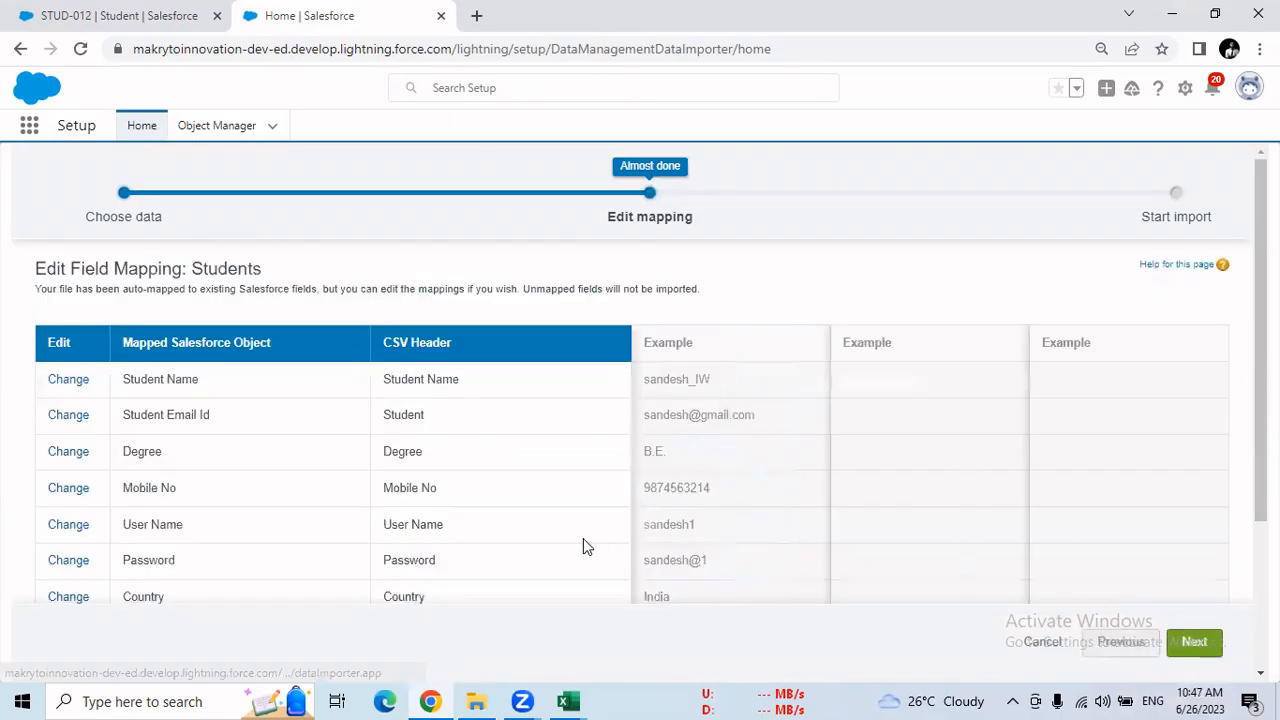
pyautogui.click(1203, 649)
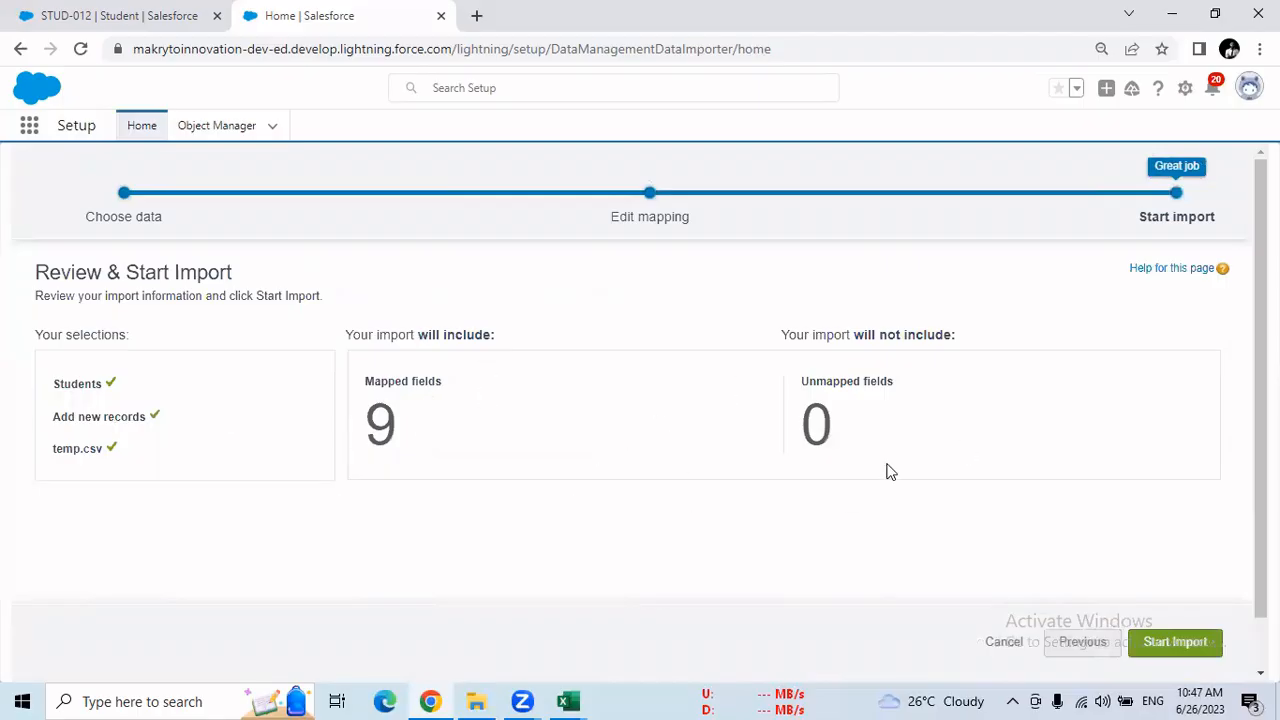
# Start the import and check the Batches section of its Bulk Data Load Job for processed and failed records
pyautogui.click(1166, 634)
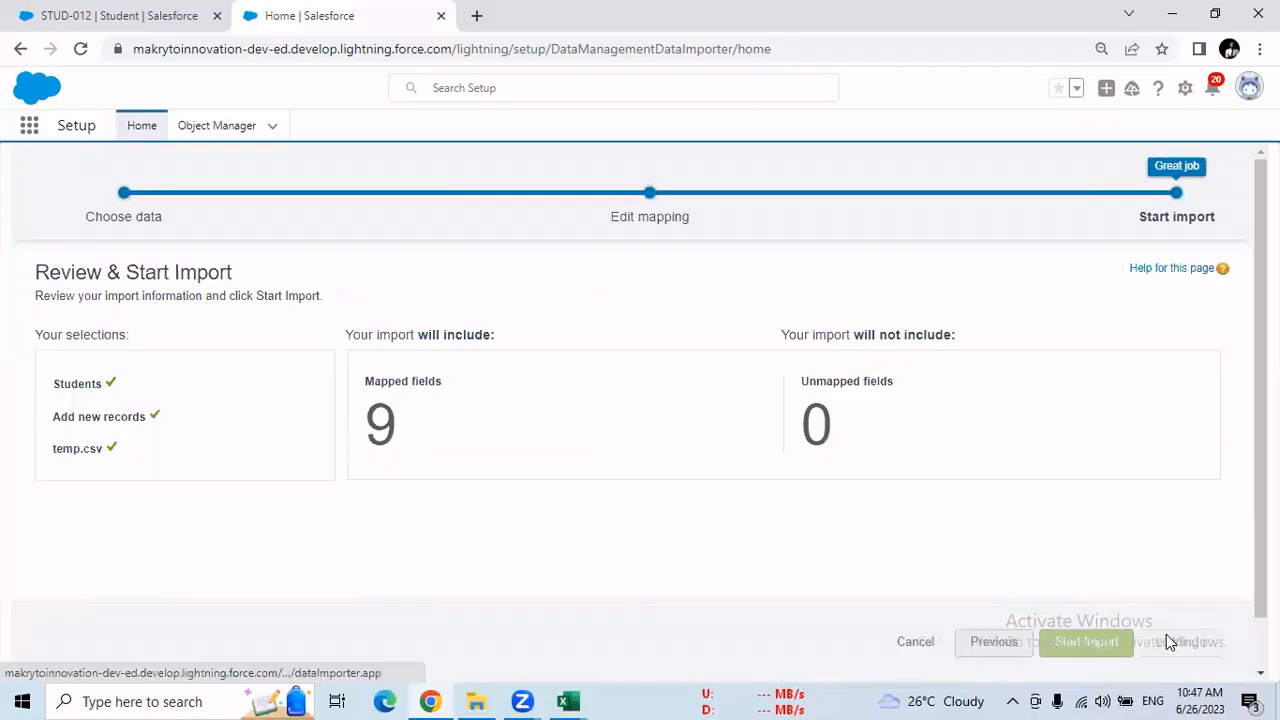
pyautogui.click(801, 397)
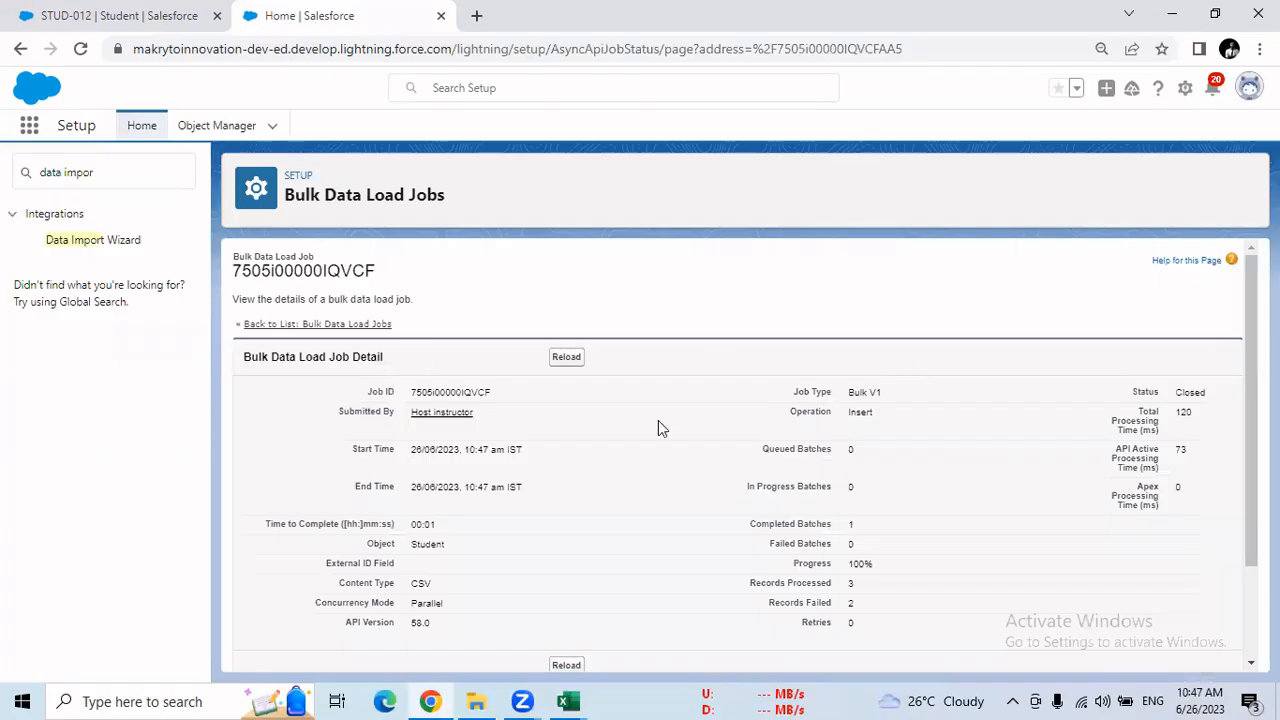
pyautogui.scroll(-3, 819, 495)
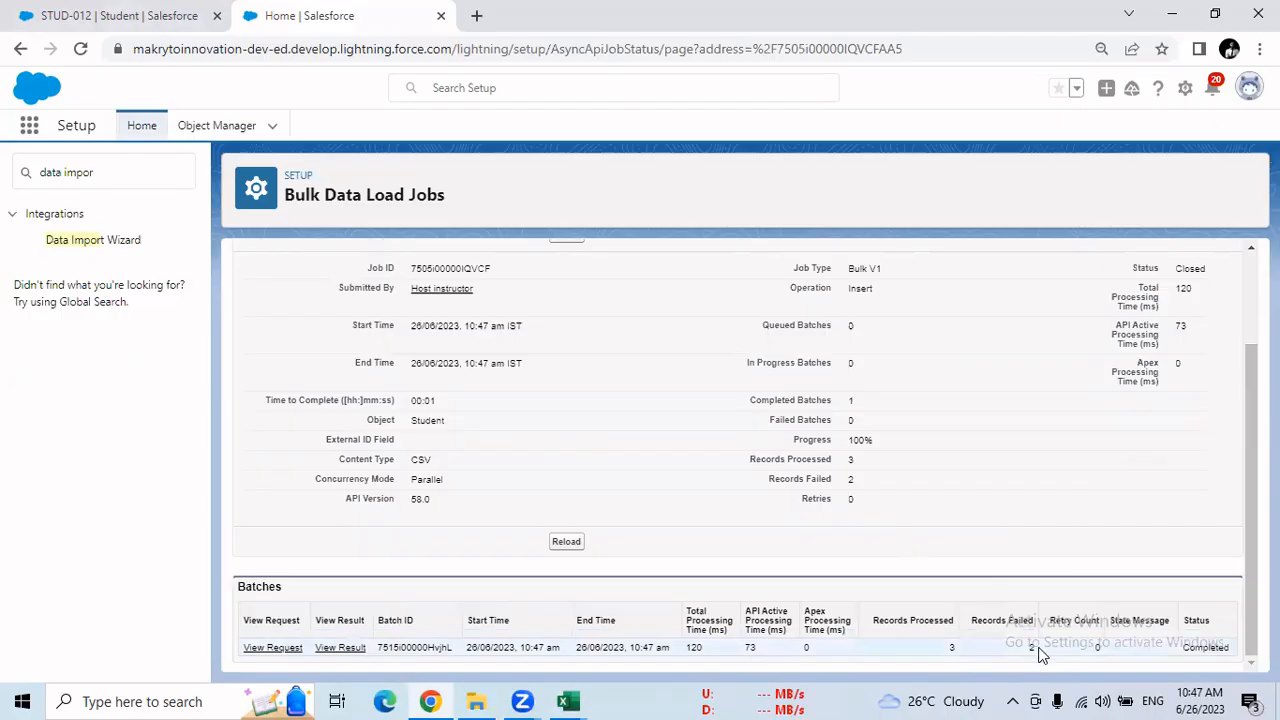
# Show the All list view of the Students object and open the last, newly imported student record to check its details
pyautogui.moveTo(1030, 654); pyautogui.dragTo(1024, 650)
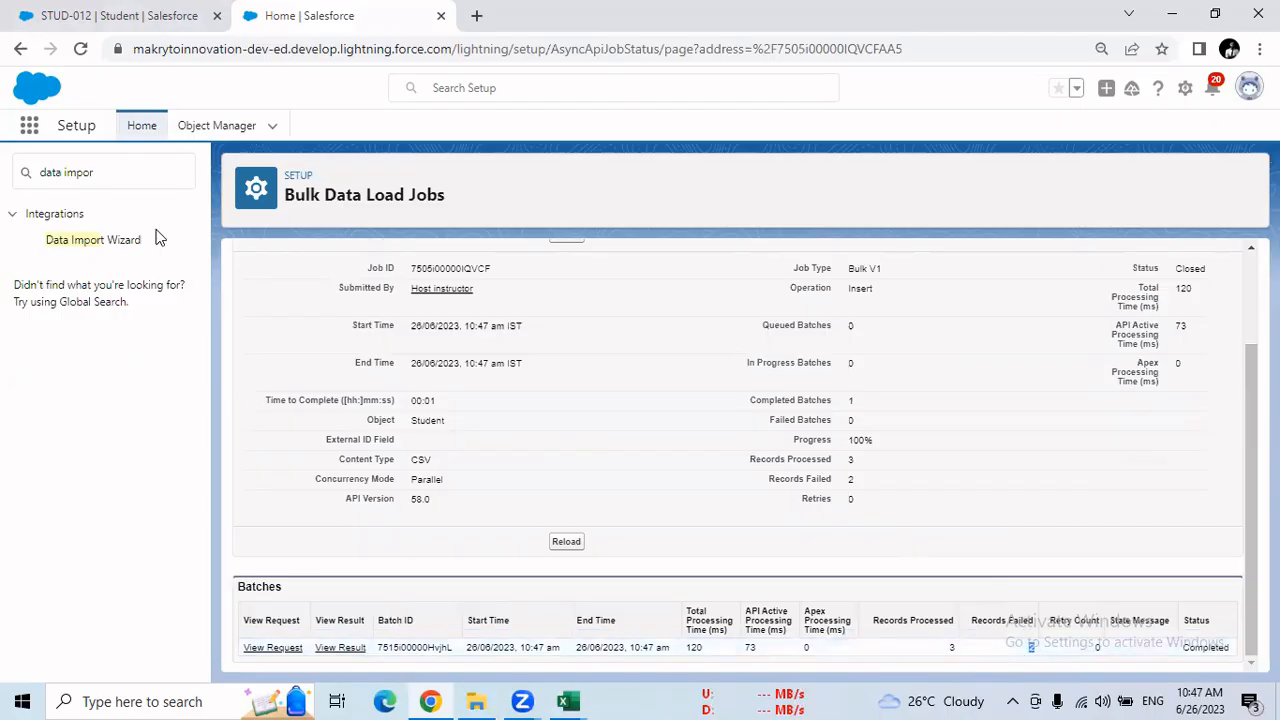
pyautogui.click(124, 22)
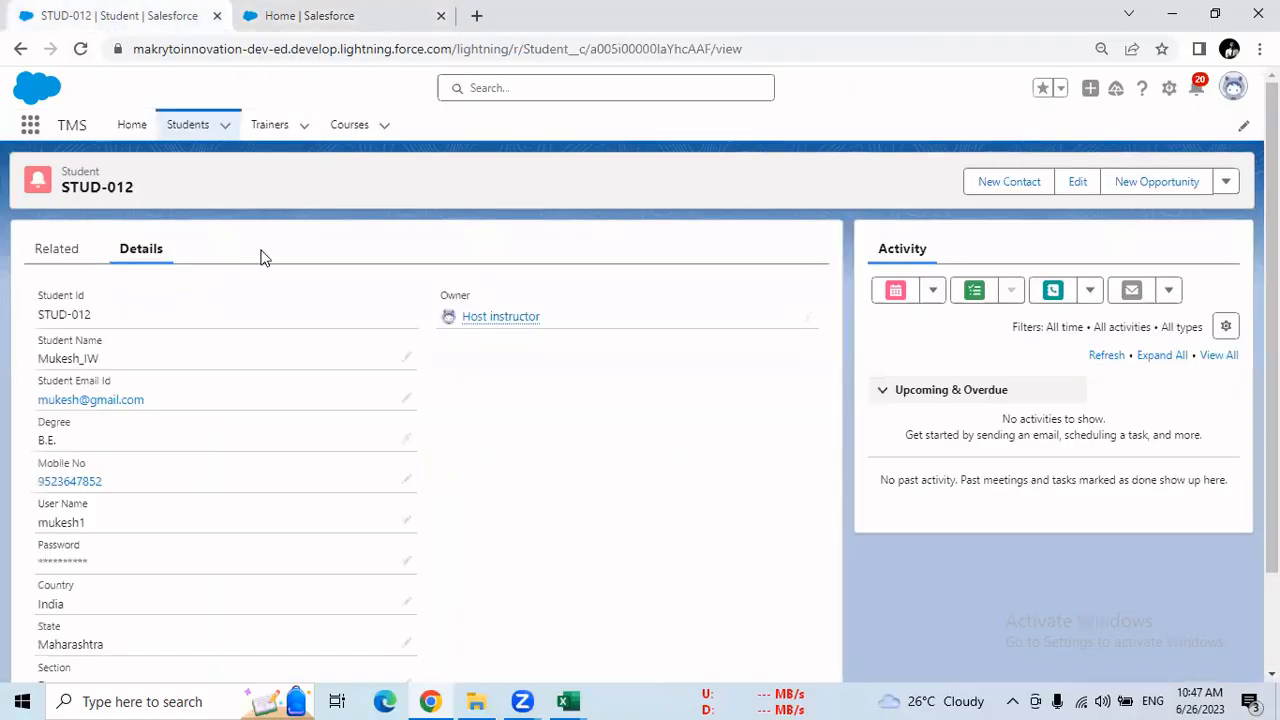
pyautogui.click(185, 132)
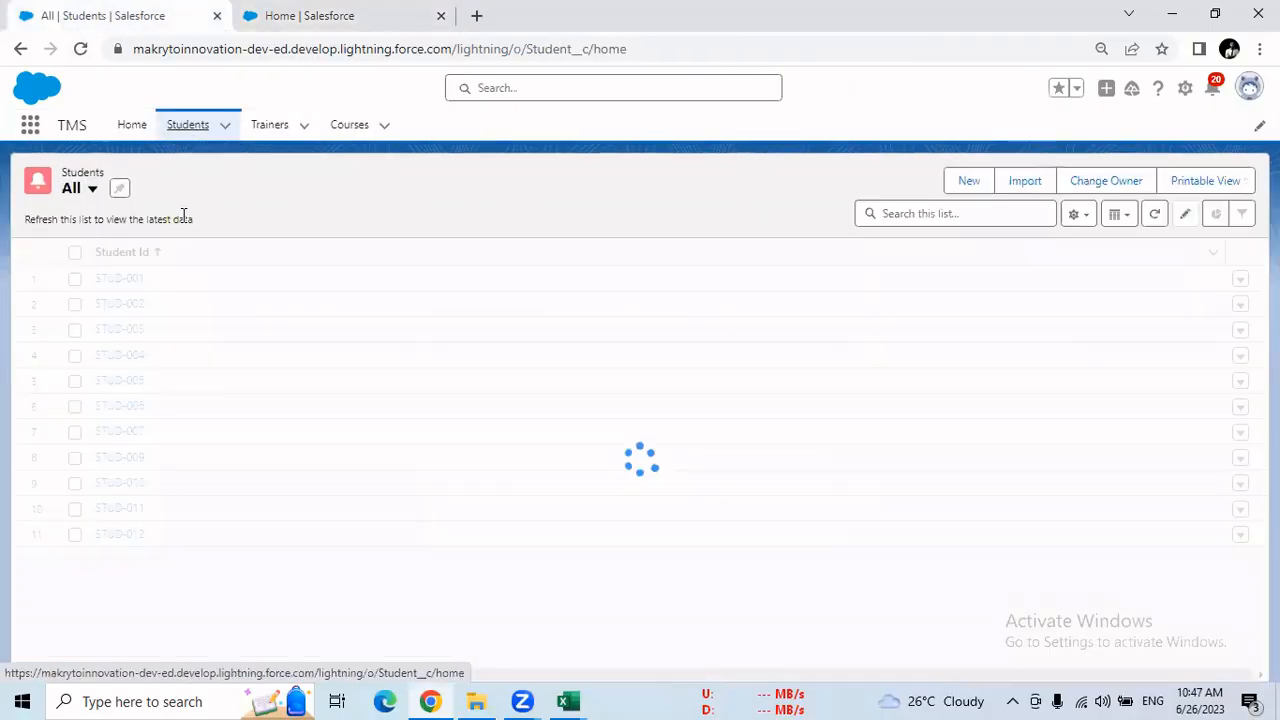
pyautogui.click(190, 189)
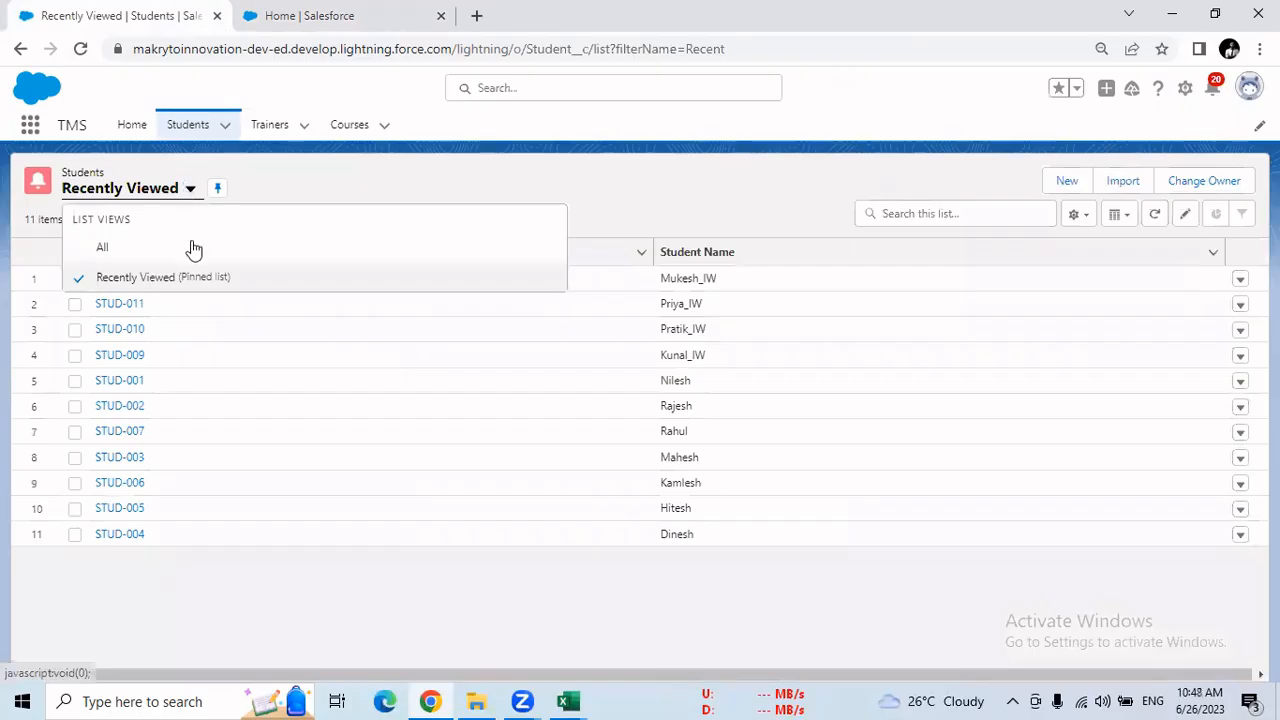
pyautogui.click(166, 248)
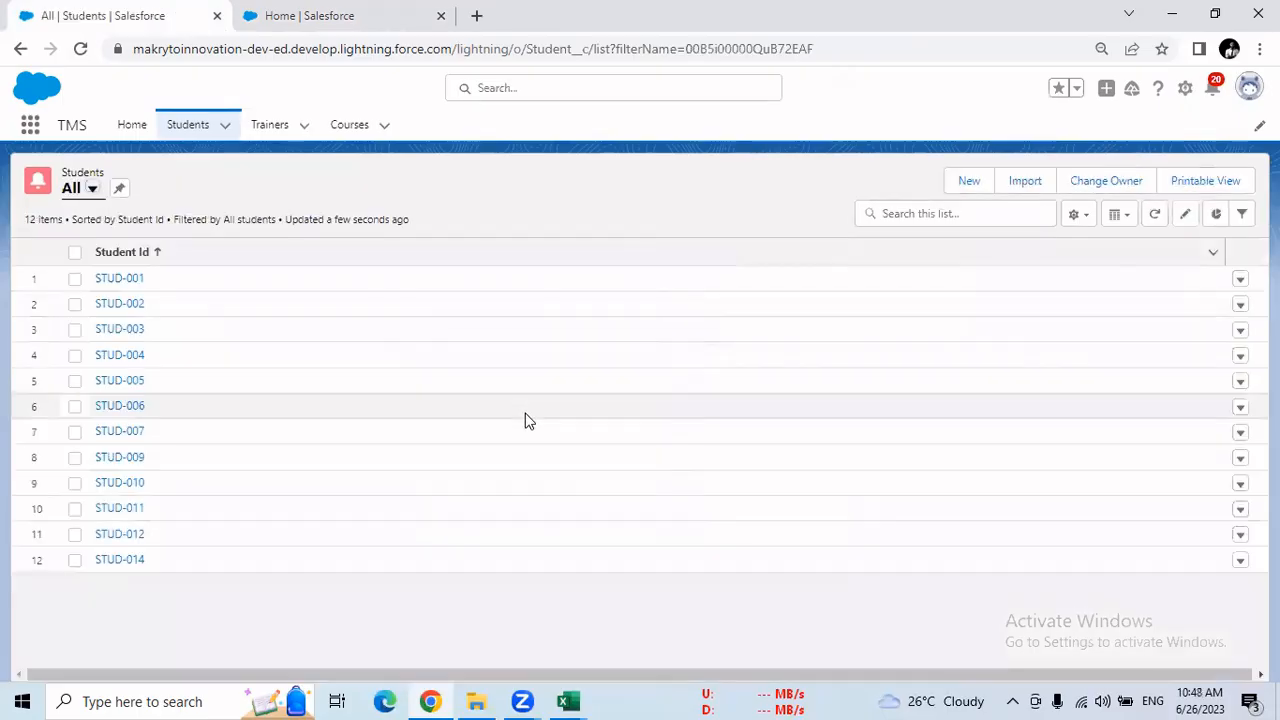
pyautogui.click(126, 562)
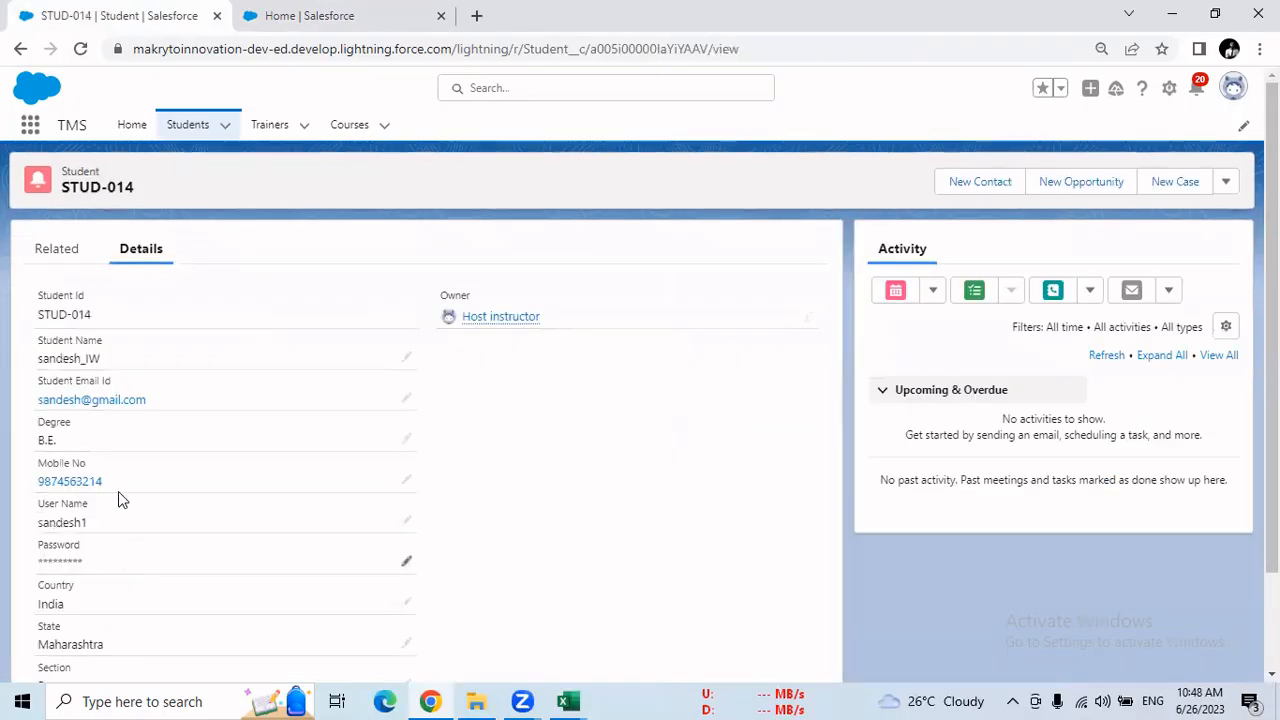
# Switch to Excel and close the temp and result (2) workbooks, discarding the changes to result (2).csv
pyautogui.click(567, 701)
pyautogui.click(516, 624)
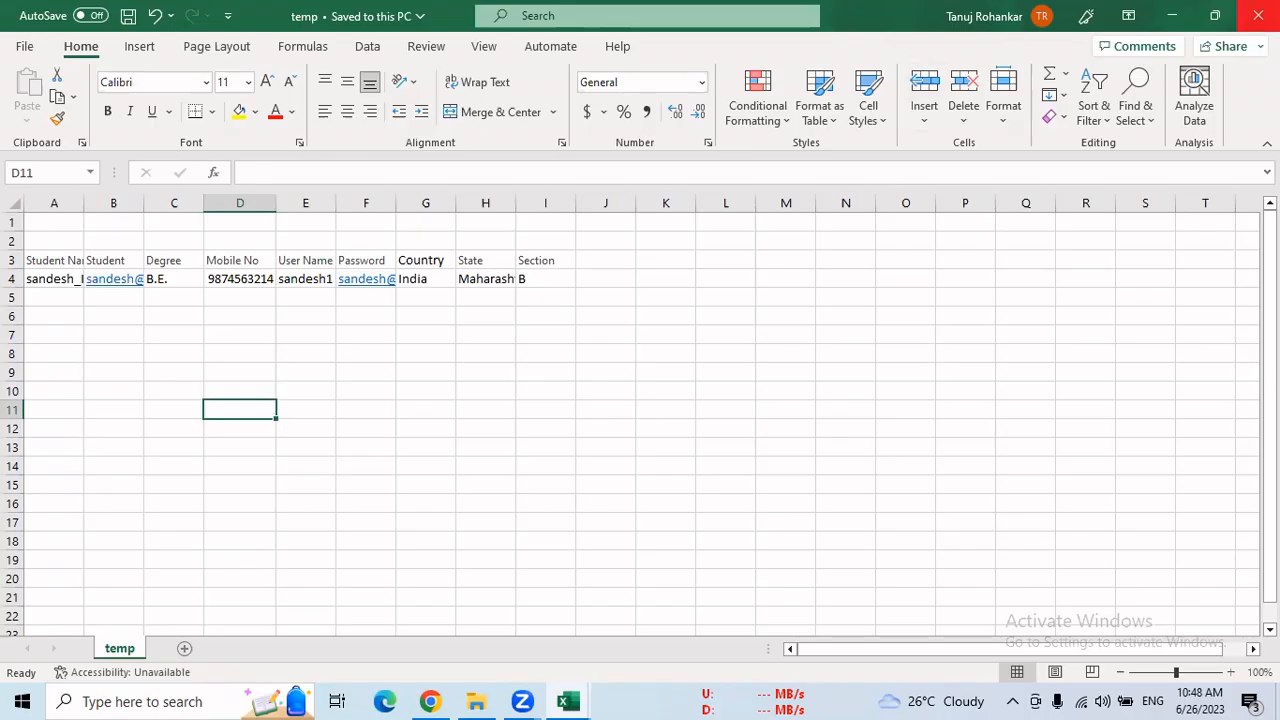
pyautogui.click(1258, 15)
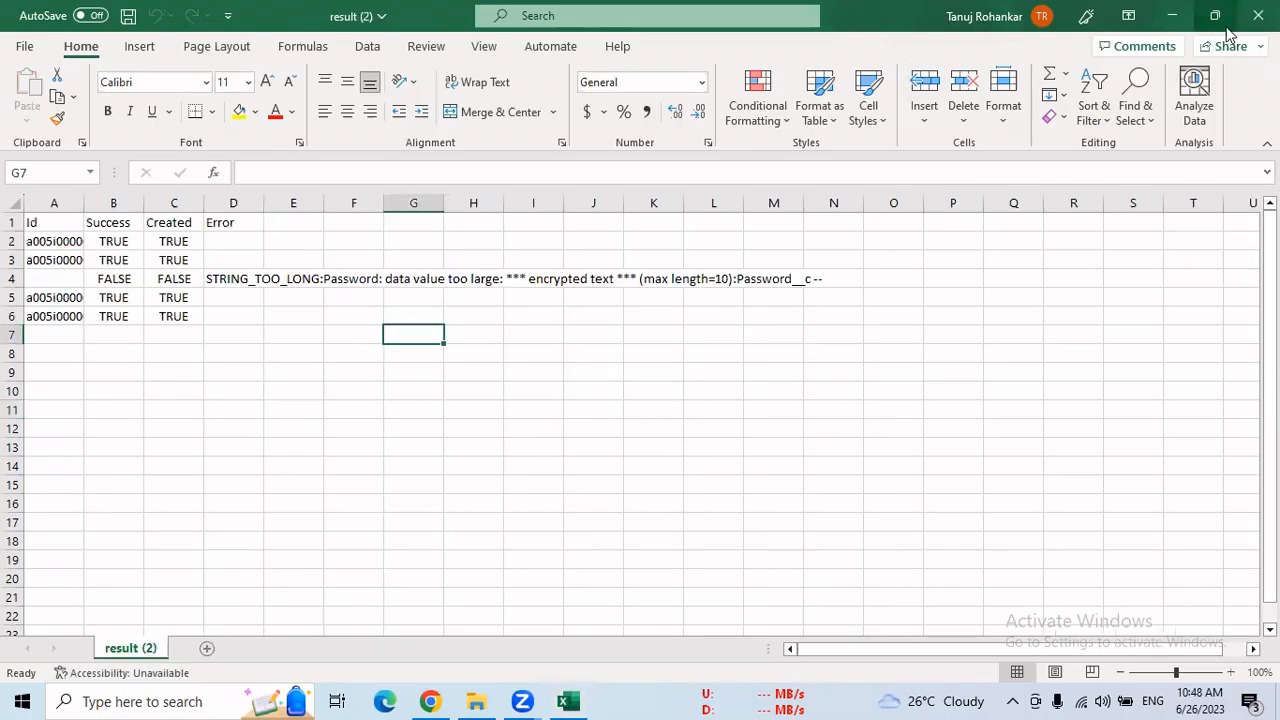
pyautogui.click(1258, 15)
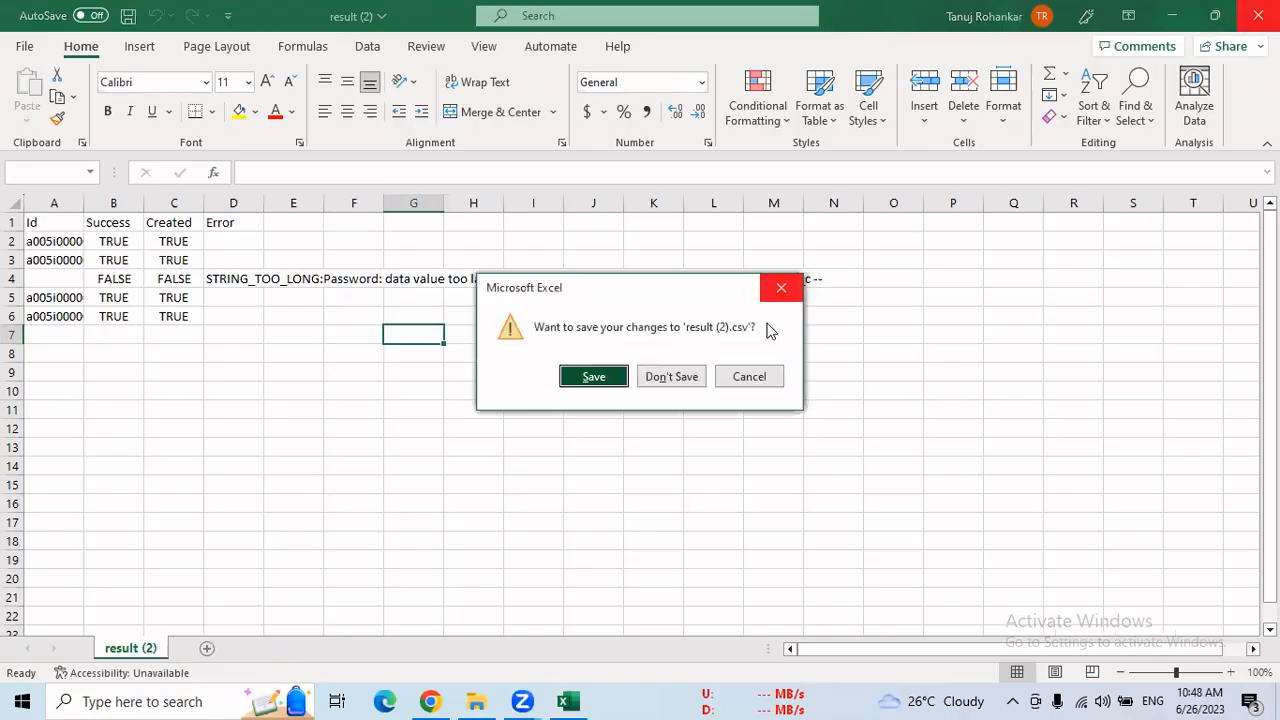
pyautogui.click(677, 376)
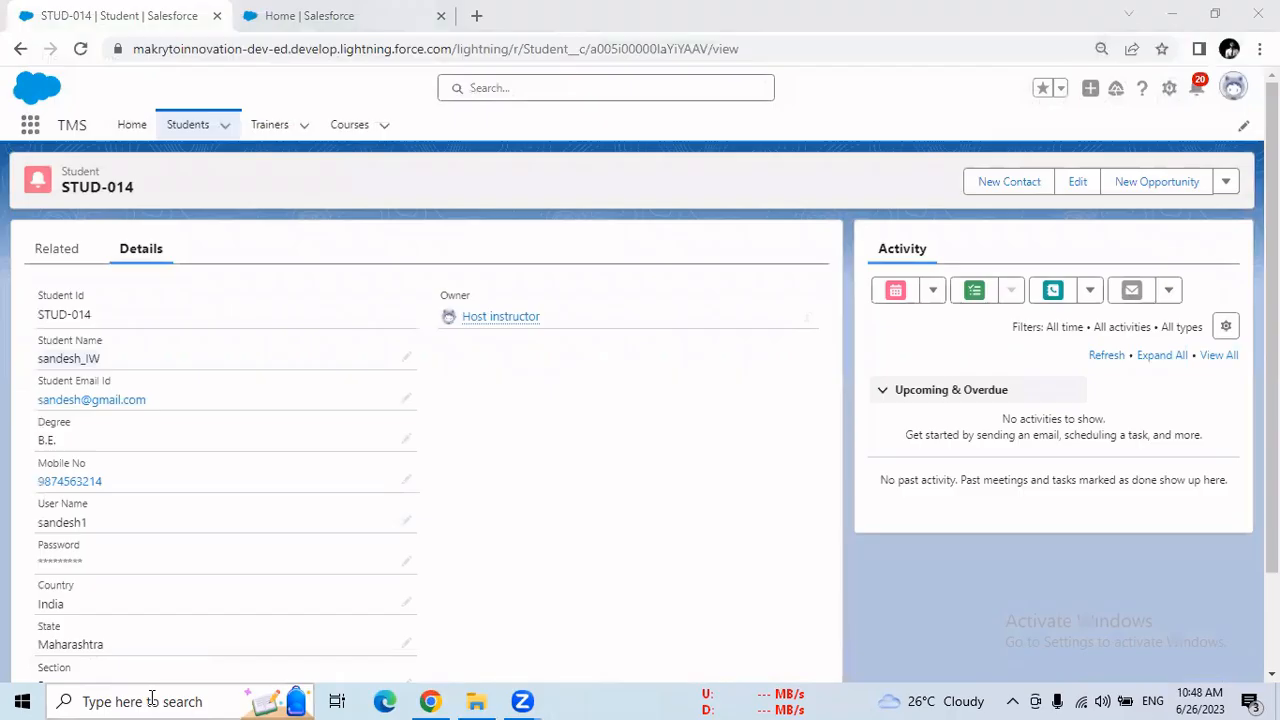
# Find and launch Notepad with a blank document
pyautogui.click(153, 700)
pyautogui.write('notepad')
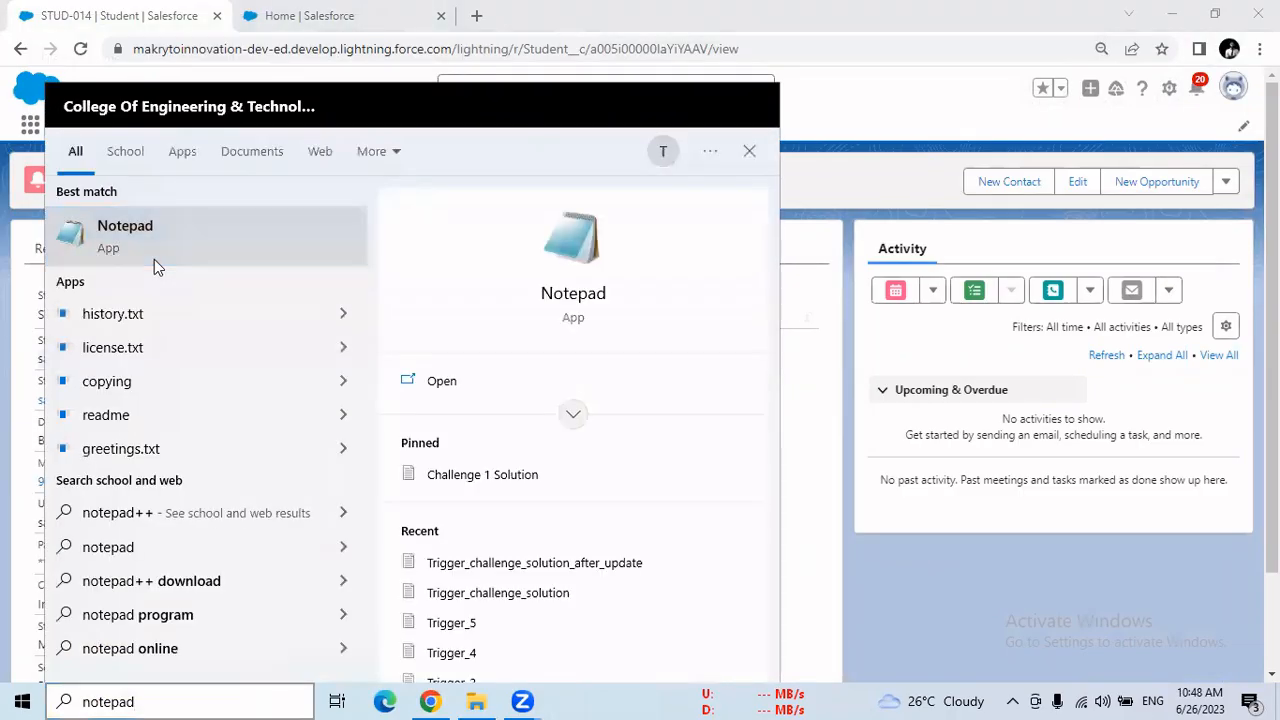
pyautogui.click(154, 259)
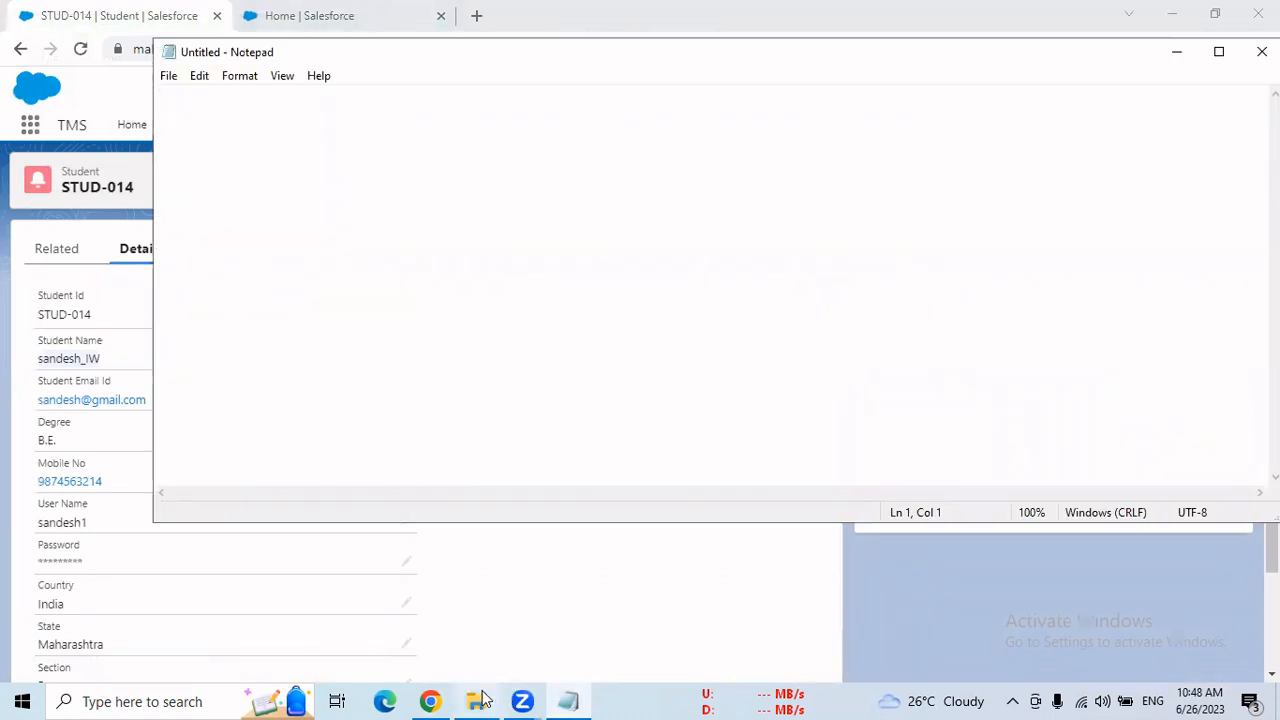
# Open the temp file from the desktop in Excel and copy its header and student rows, A1:I2, into the blank Notepad document
pyautogui.click(1177, 52)
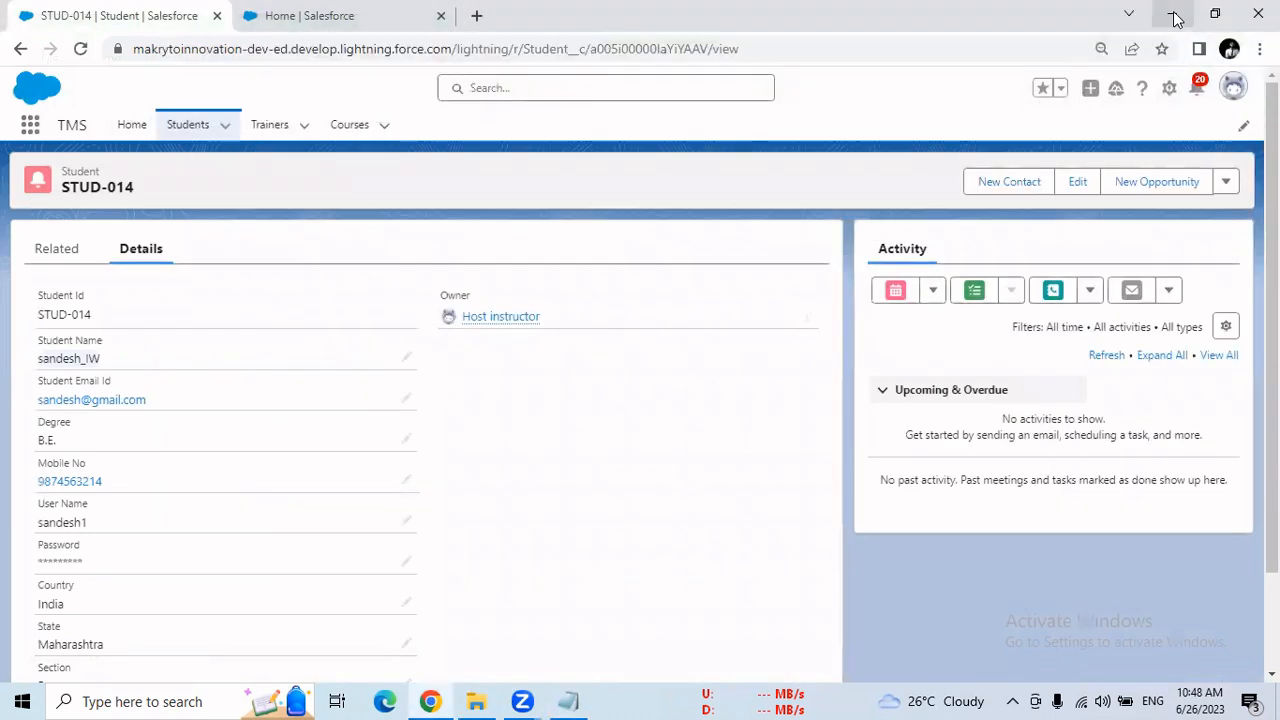
pyautogui.click(1175, 18)
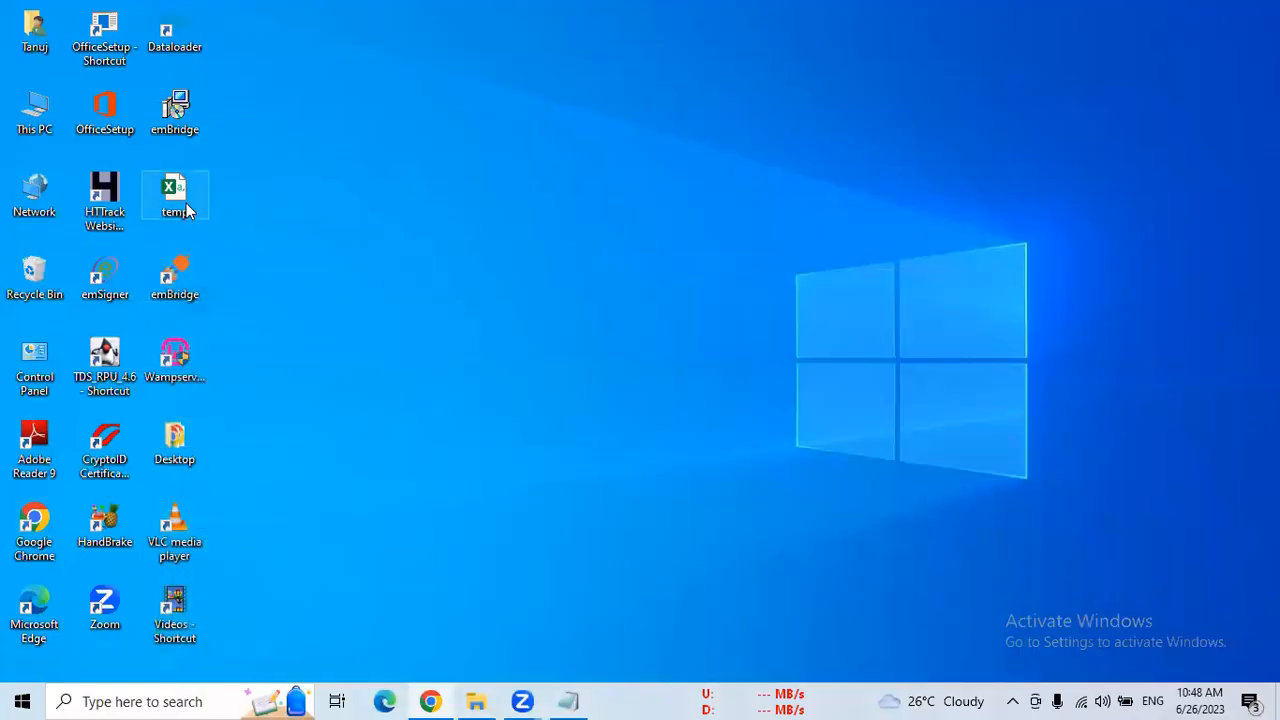
pyautogui.click(185, 208)
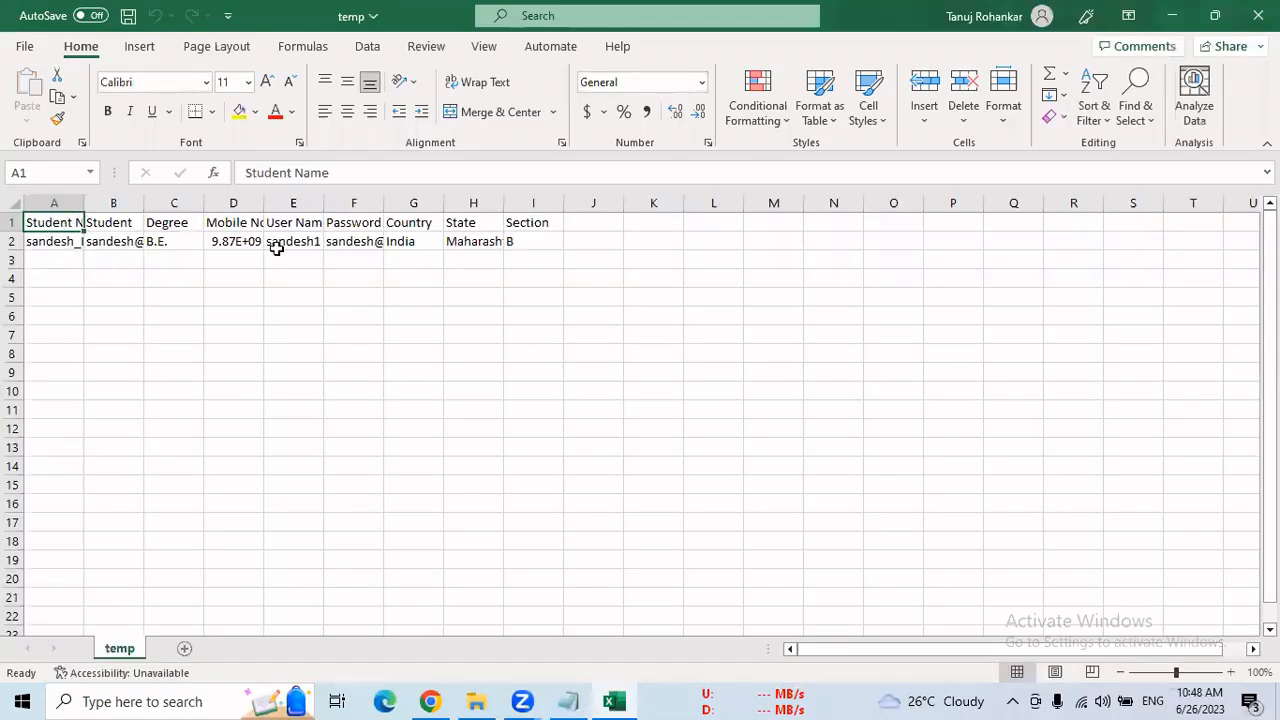
pyautogui.moveTo(276, 248); pyautogui.dragTo(520, 243)
pyautogui.hotkey('ctrl', 'c')
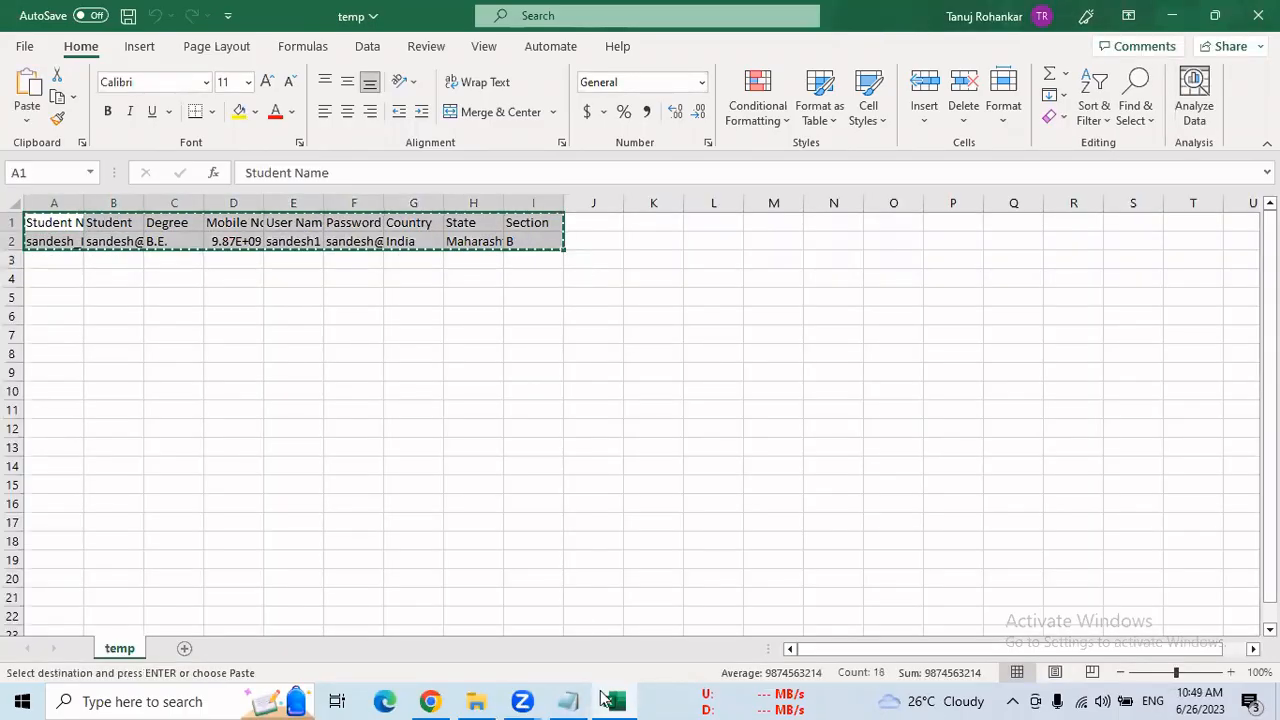
pyautogui.click(568, 701)
pyautogui.hotkey('ctrl', 'v')
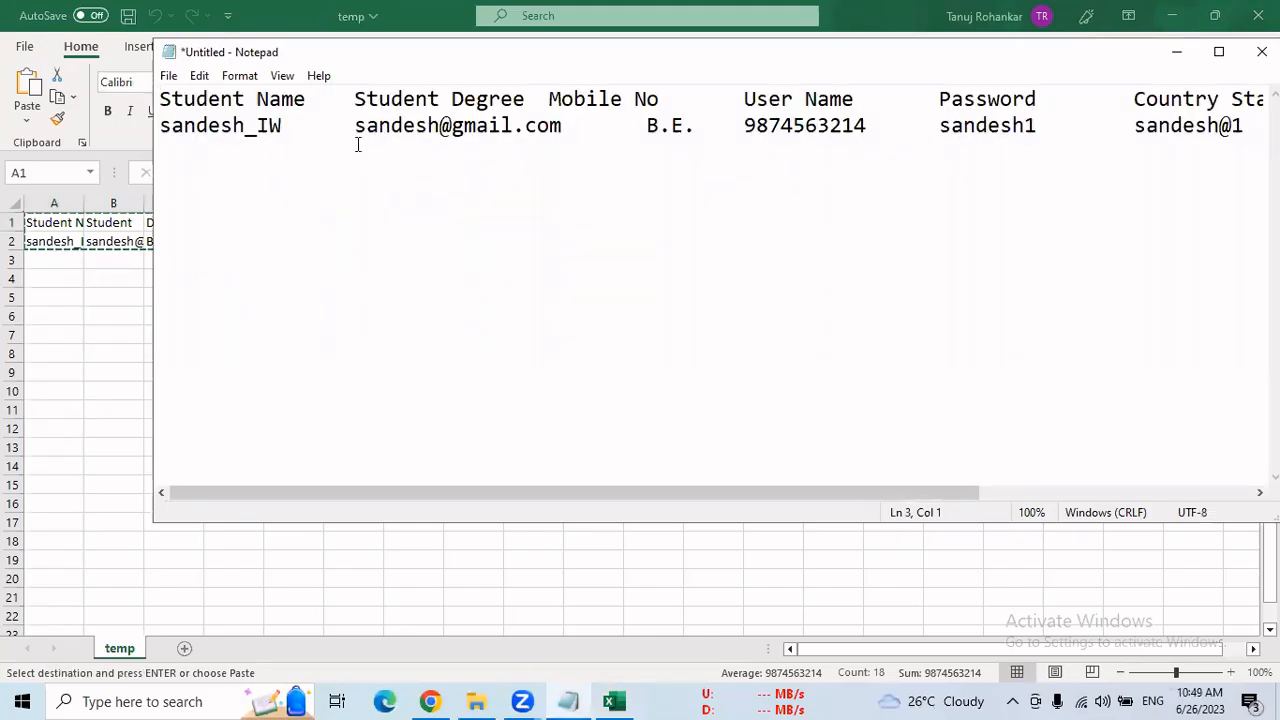
# Add a comma after Student Name, Student, Degree, Mobile No, User Name, Password and State in the header line
pyautogui.click(309, 100)
pyautogui.write(',')
pyautogui.click(444, 100)
pyautogui.write(',')
pyautogui.click(622, 100)
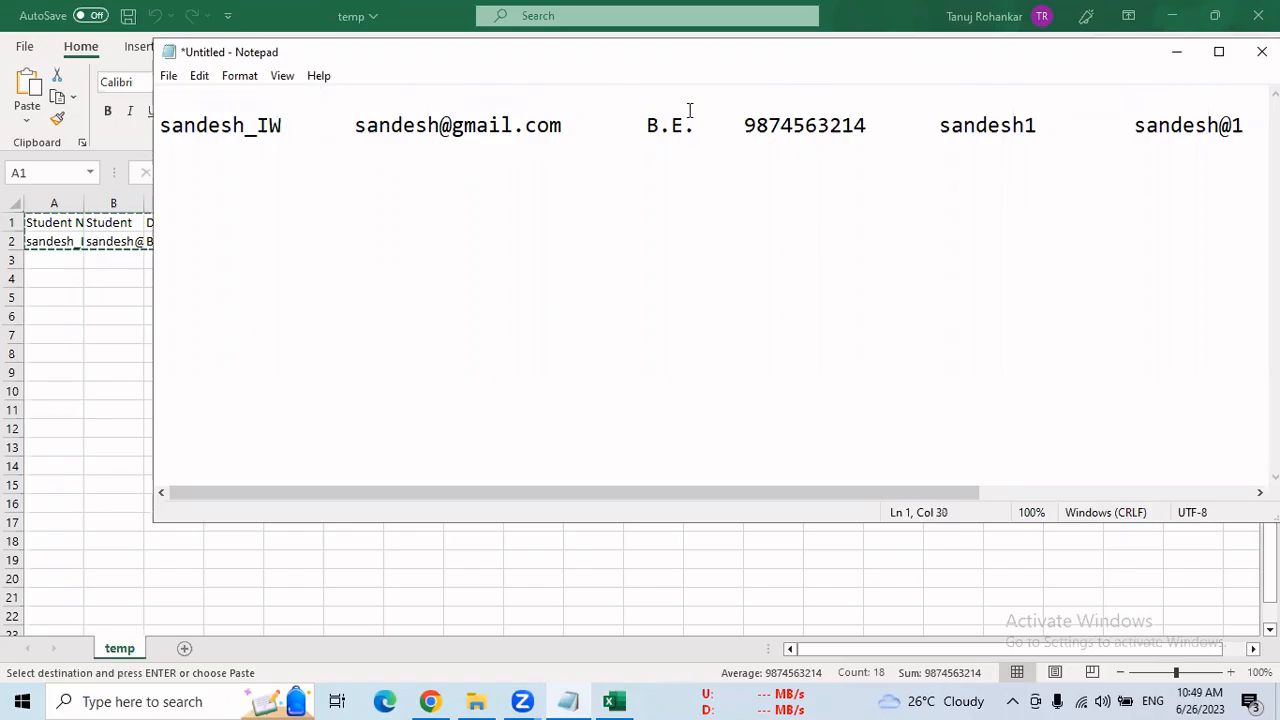
pyautogui.write(',')
pyautogui.click(757, 100)
pyautogui.write(',')
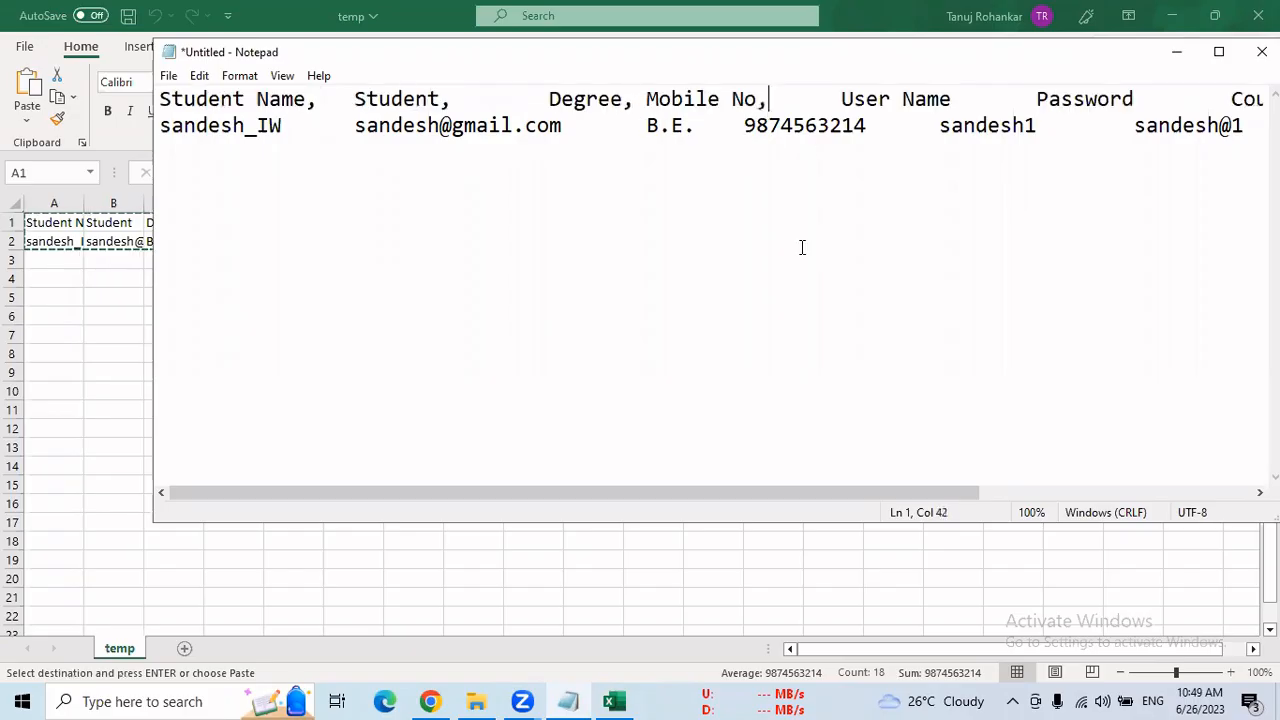
pyautogui.click(955, 100)
pyautogui.write(',')
pyautogui.hscroll(1, 1005, 500)
pyautogui.hscroll(1, 1008, 500)
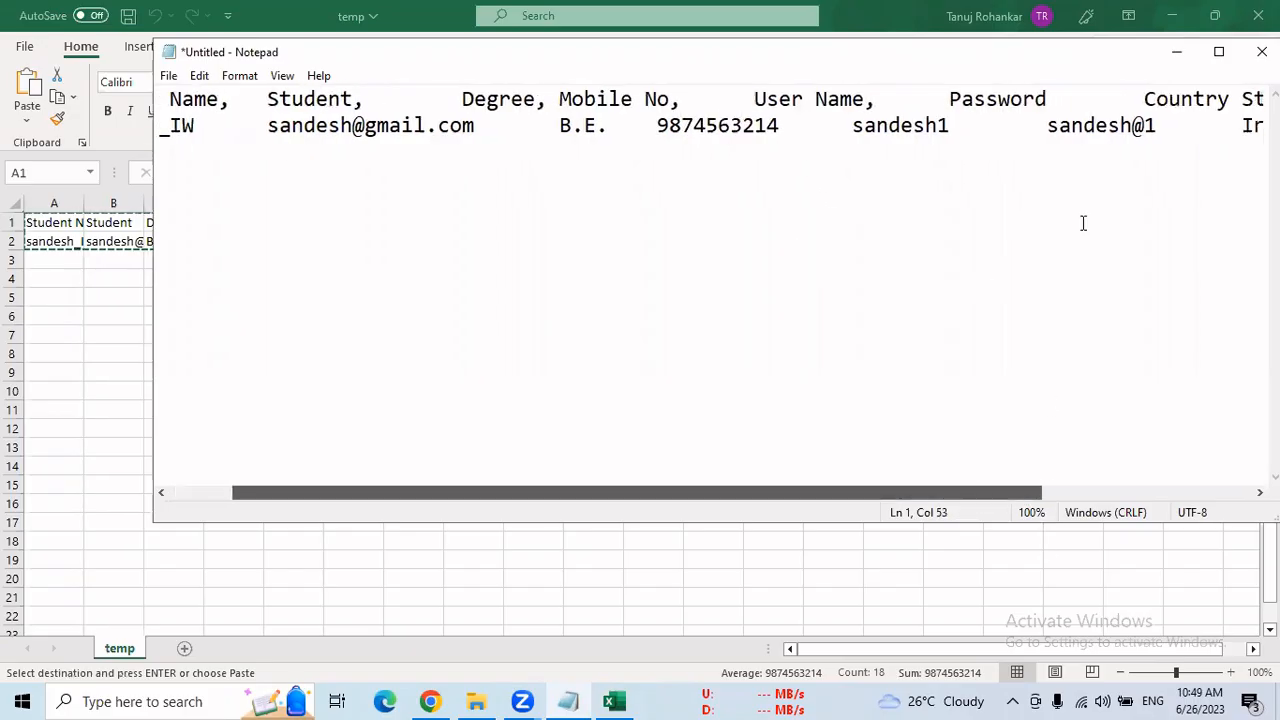
pyautogui.click(1048, 97)
pyautogui.write(',')
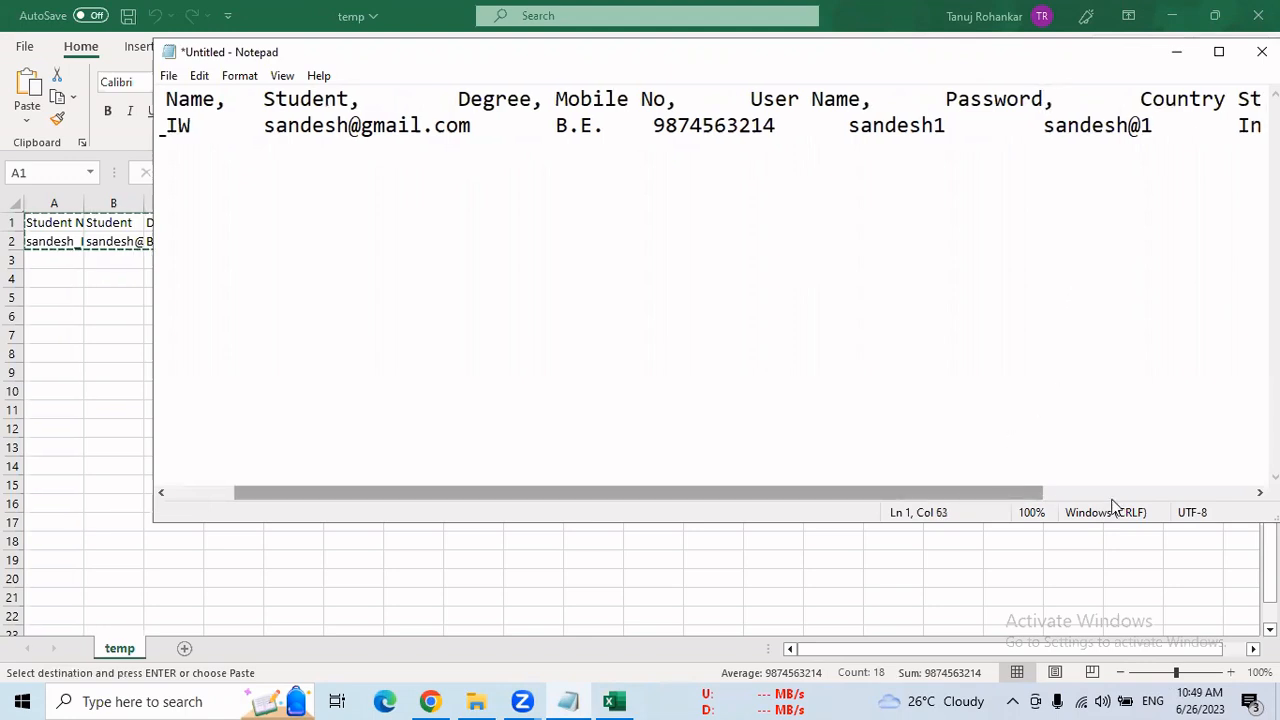
pyautogui.hscroll(1, 1012, 492)
pyautogui.click(1168, 99)
pyautogui.write(',')
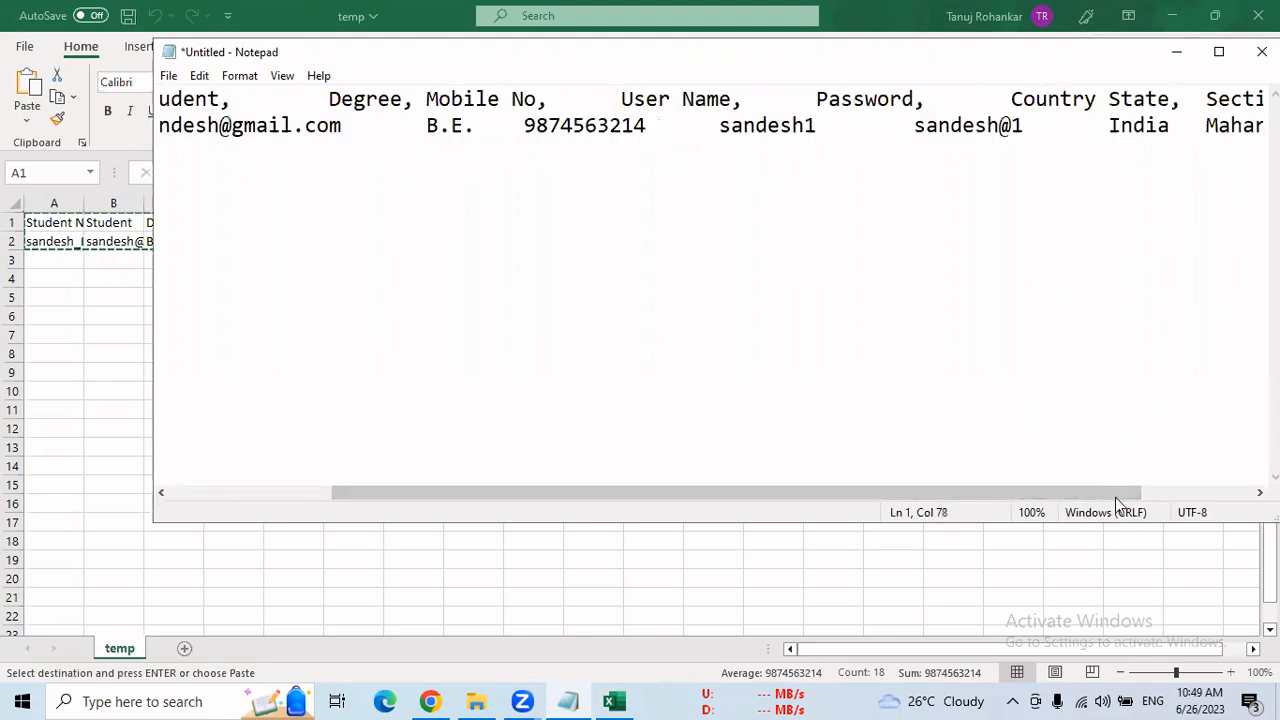
pyautogui.hscroll(1, 1115, 497)
pyautogui.click(1205, 101)
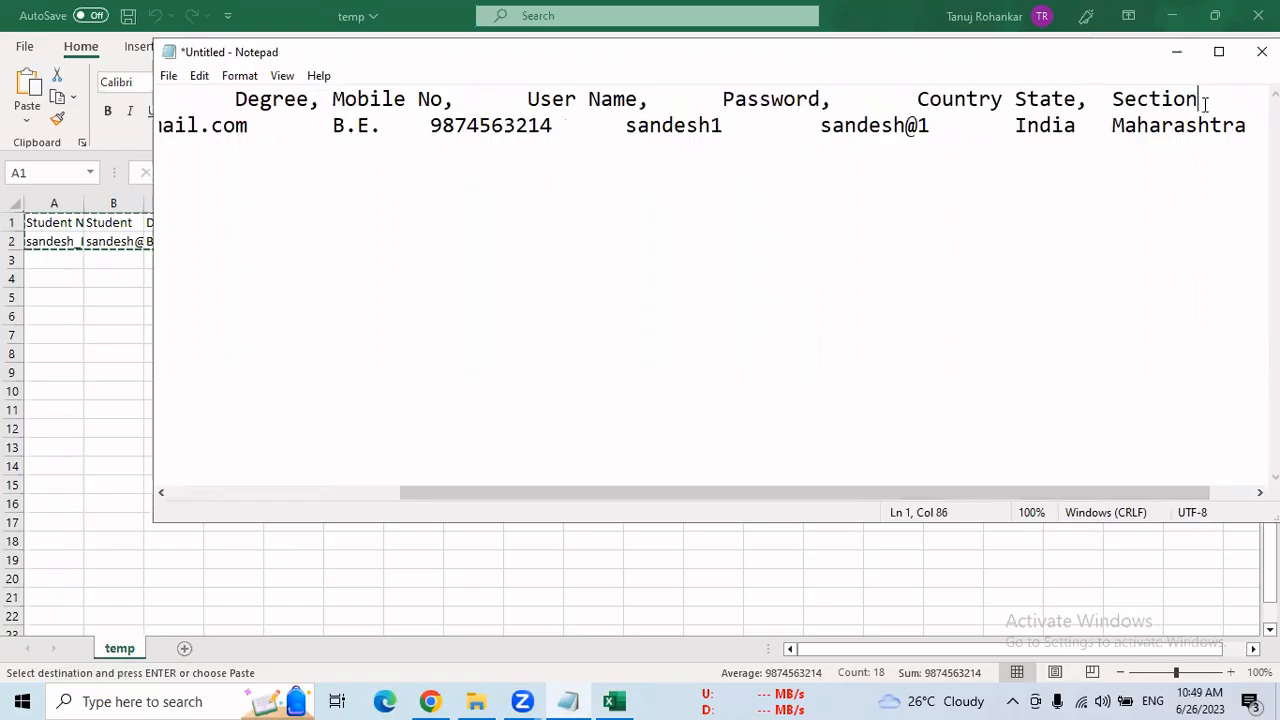
# Add a comma after the student's name, email, degree, mobile number, user name, password and country in the second line
pyautogui.hscroll(-1, 811, 497)
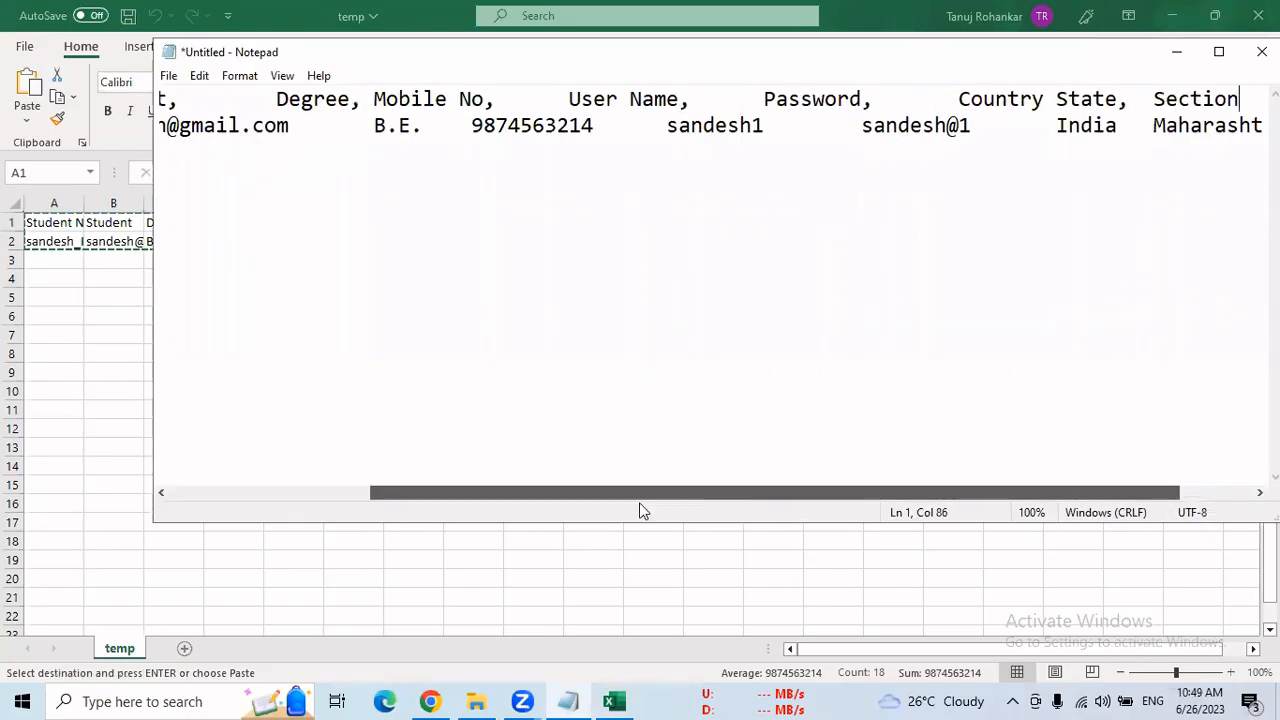
pyautogui.moveTo(643, 511); pyautogui.dragTo(440, 509)
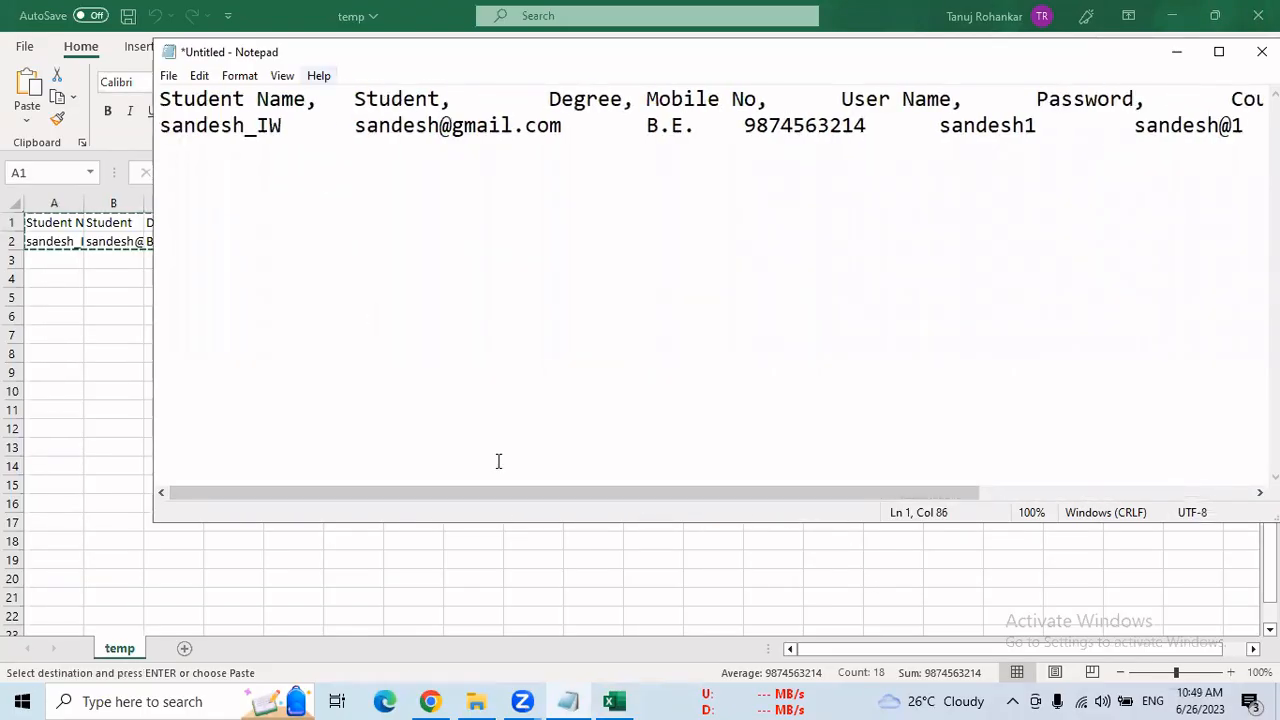
pyautogui.click(290, 127)
pyautogui.write(',')
pyautogui.click(566, 127)
pyautogui.write(',')
pyautogui.write(',')
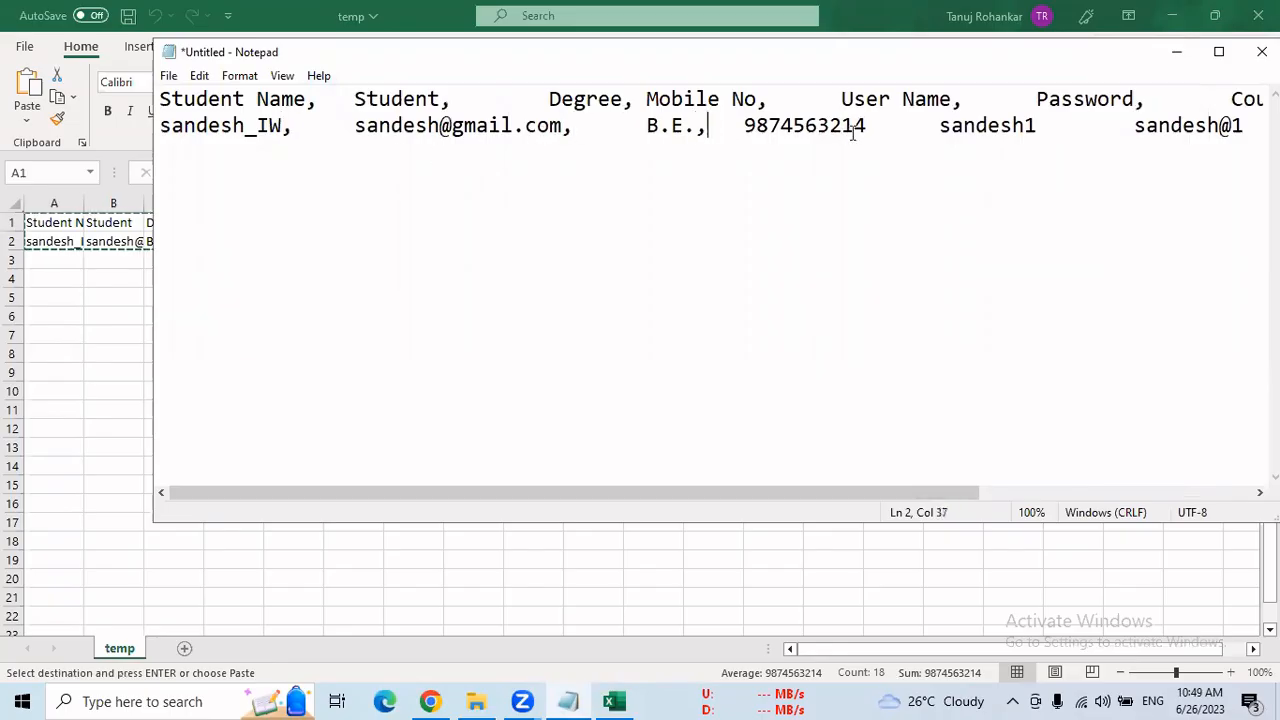
pyautogui.click(868, 125)
pyautogui.write(',')
pyautogui.click(1035, 125)
pyautogui.write(',')
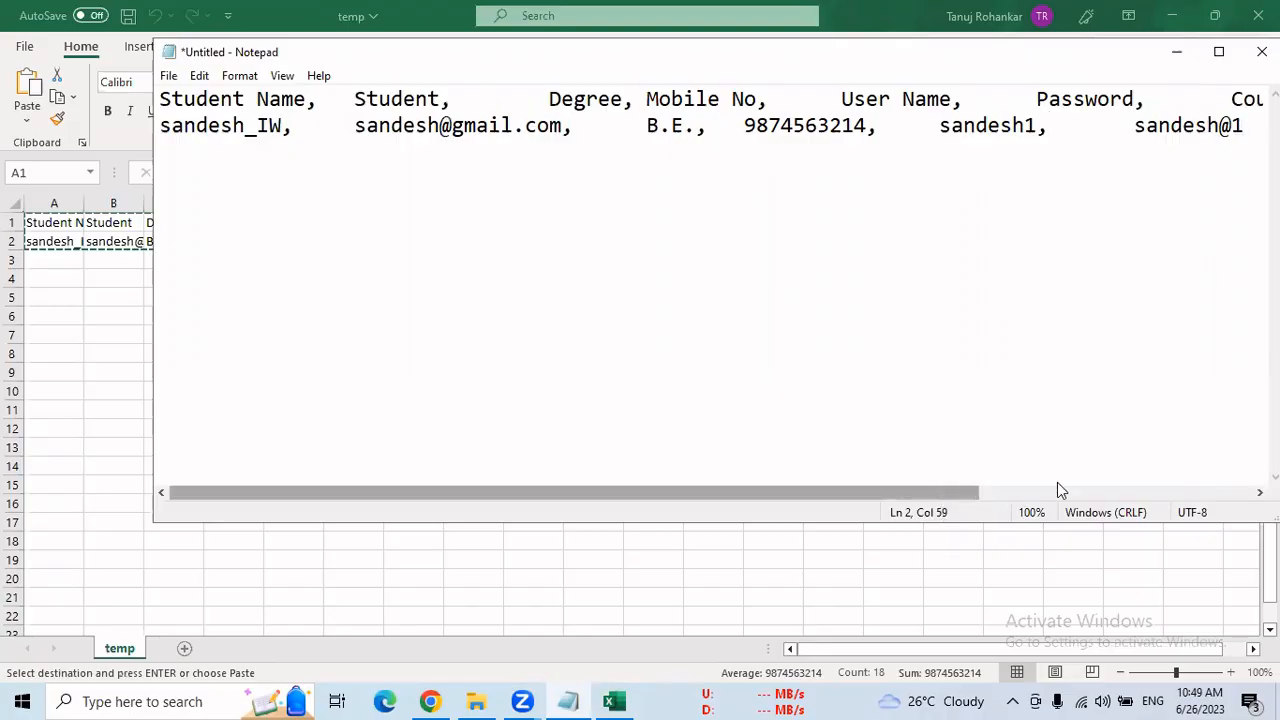
pyautogui.moveTo(941, 491); pyautogui.dragTo(1176, 491)
pyautogui.click(1055, 125)
pyautogui.write(',      India,  Maharashtra')
pyautogui.click(1061, 128)
pyautogui.write(',      India,  Maharashtra')
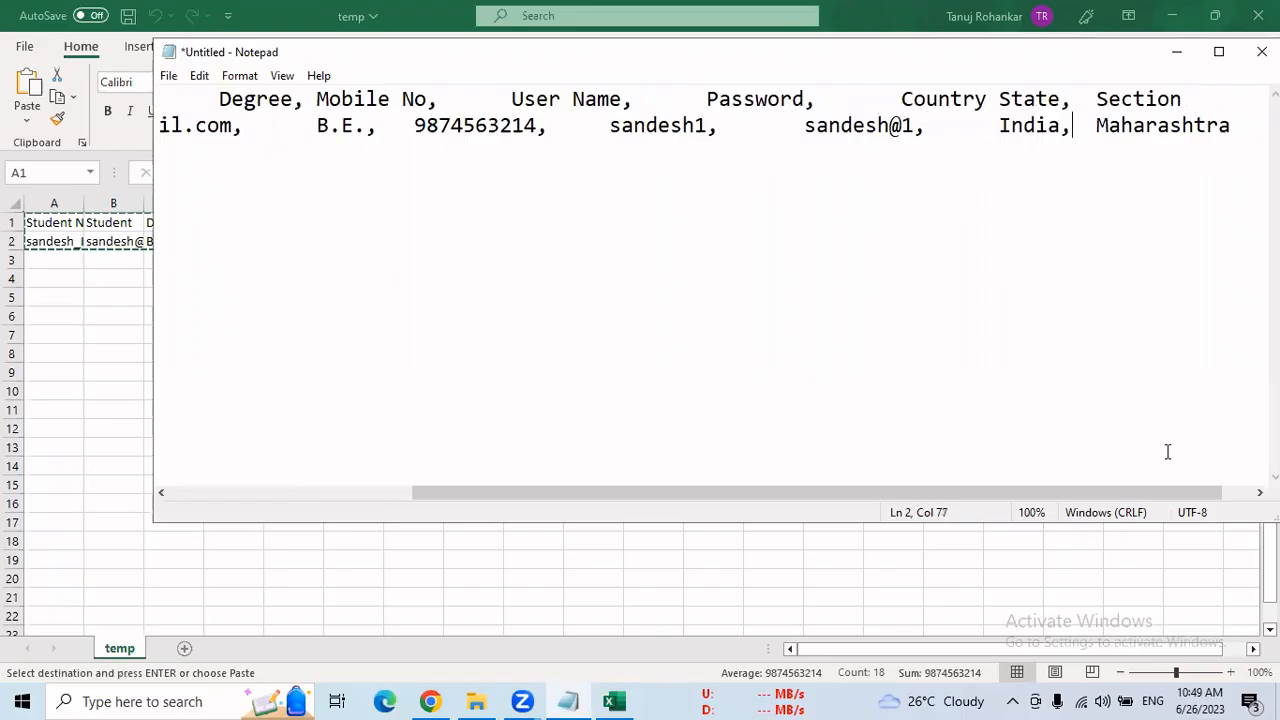
# Remove and re-insert the line break between the Section header and the student record
pyautogui.click(1183, 100)
pyautogui.press('Delete')
pyautogui.press('Return')
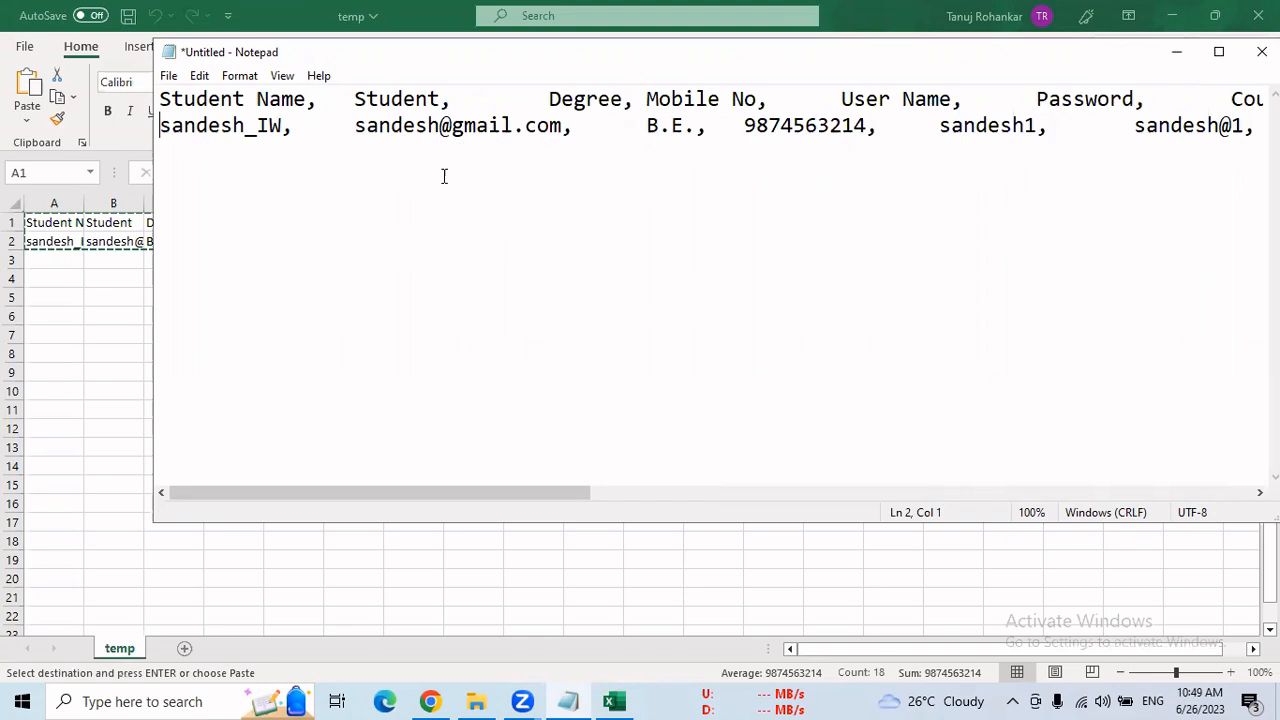
# Save the comma-separated student document to the desktop as temp1.csv, using the All Files type and UTF-8 encoding
pyautogui.click(168, 75)
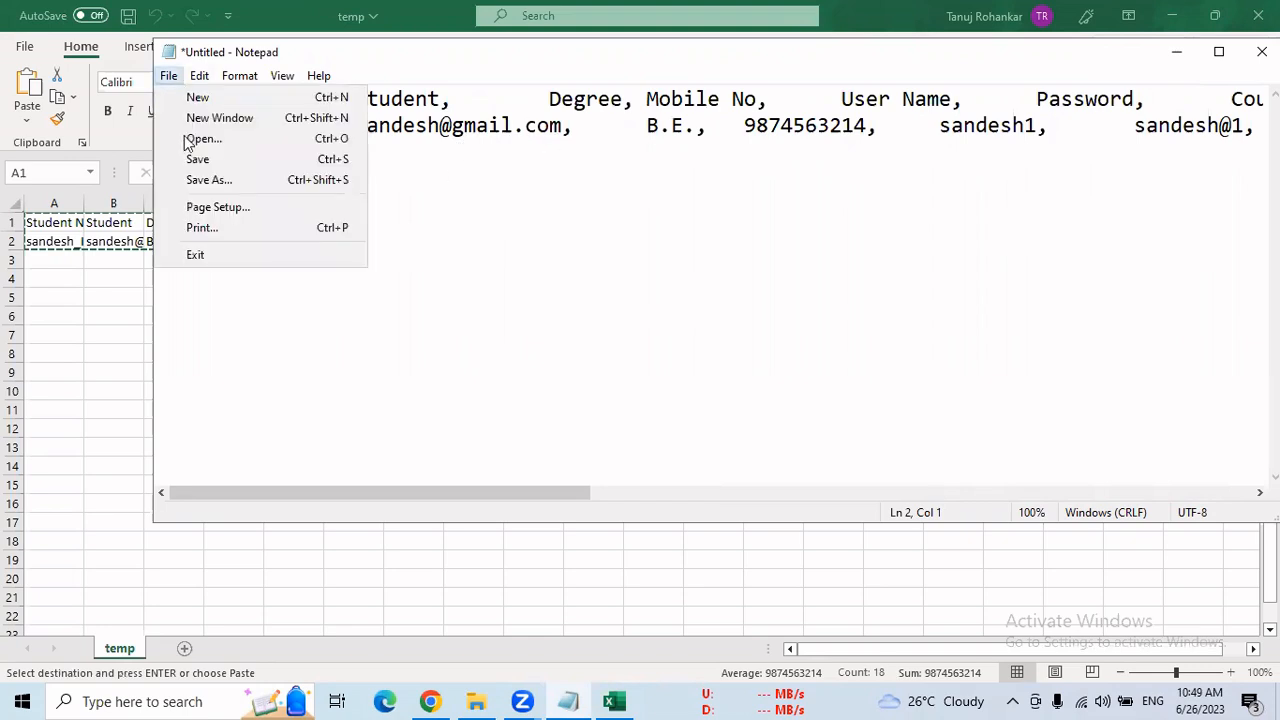
pyautogui.click(196, 159)
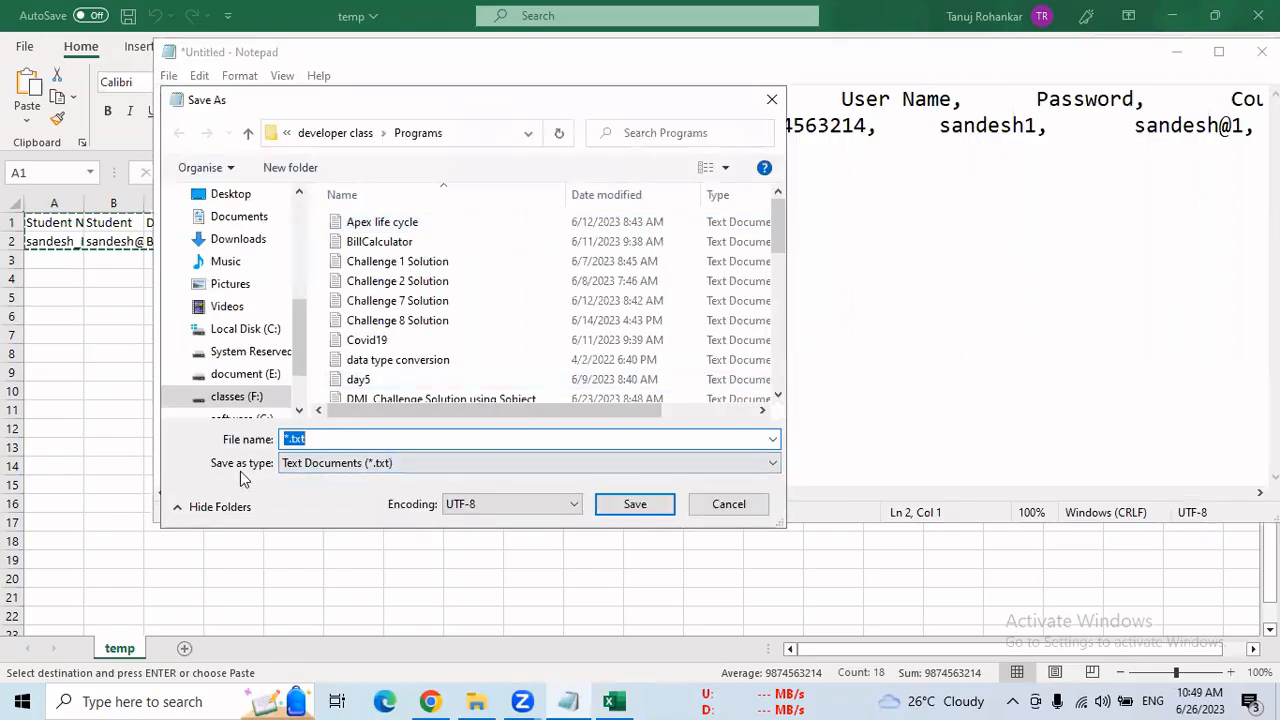
pyautogui.click(377, 463)
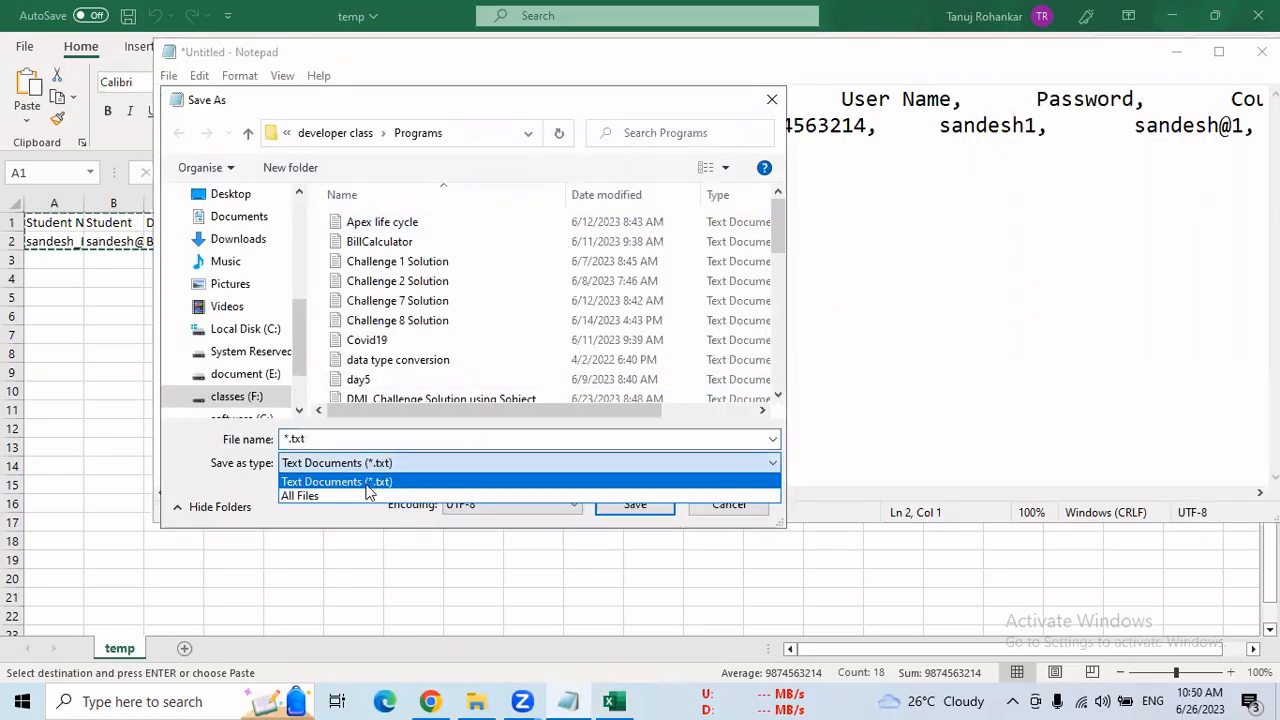
pyautogui.click(367, 497)
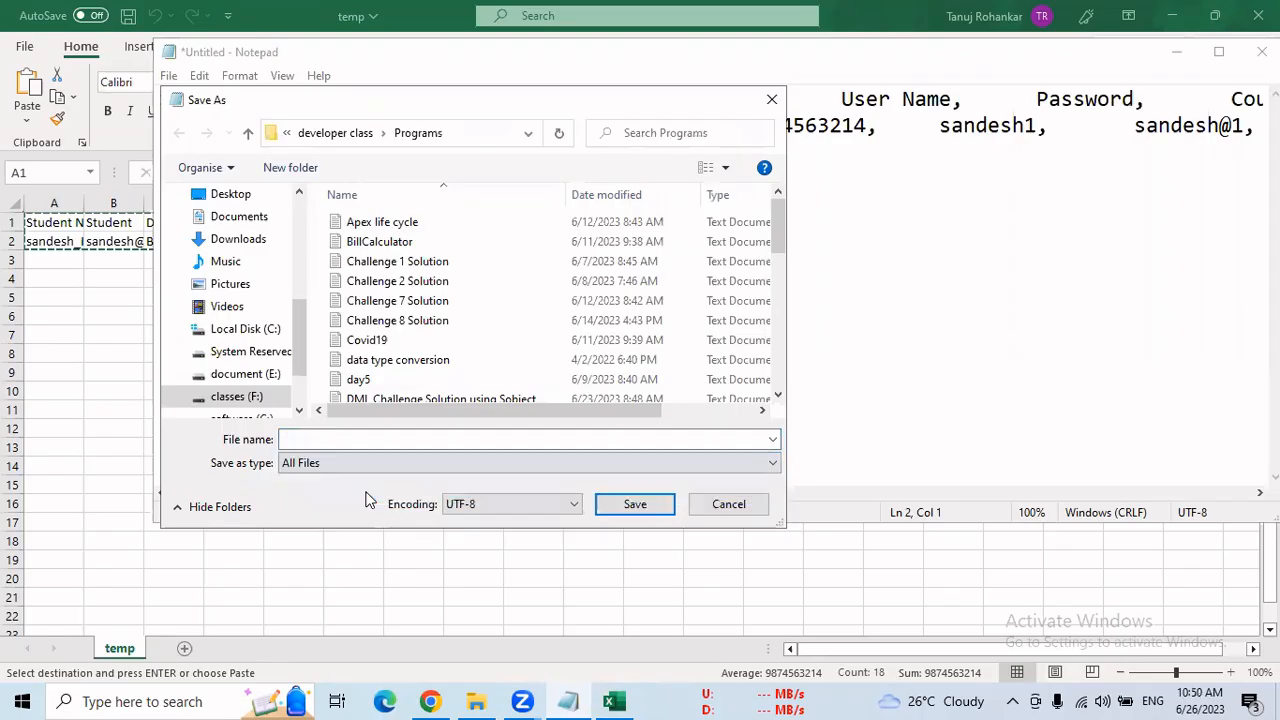
pyautogui.click(341, 442)
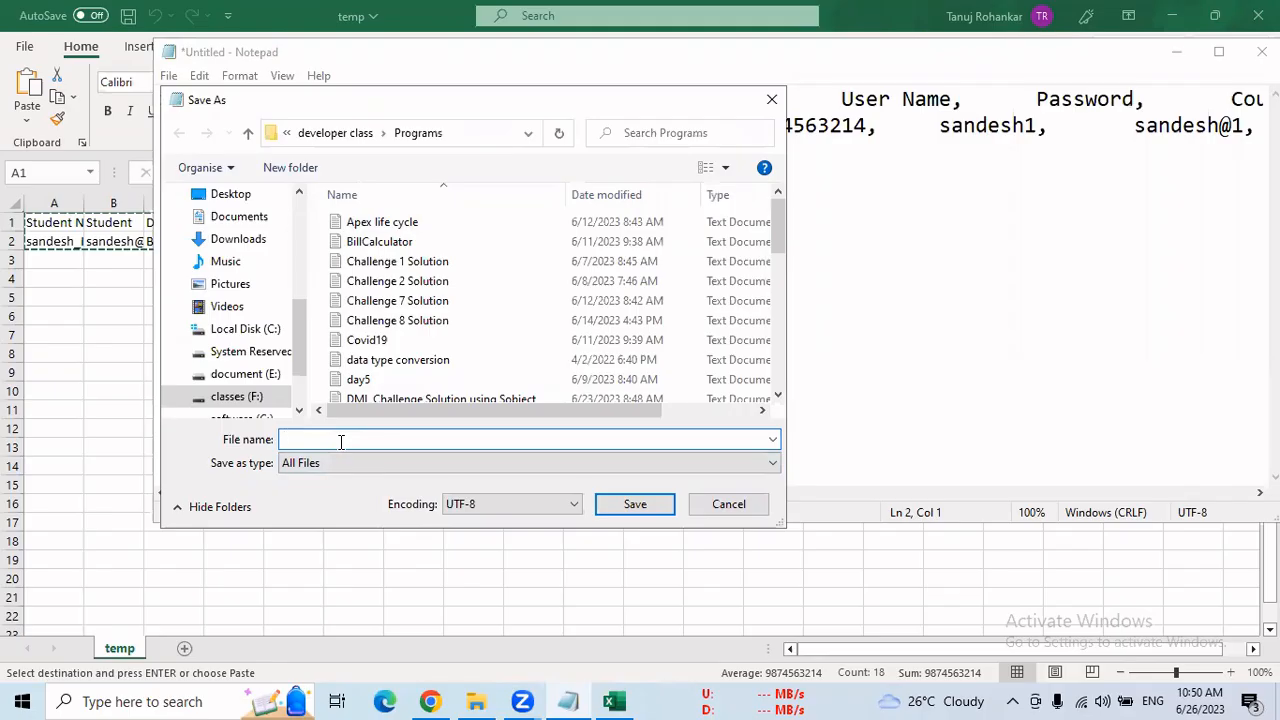
pyautogui.write('temp')
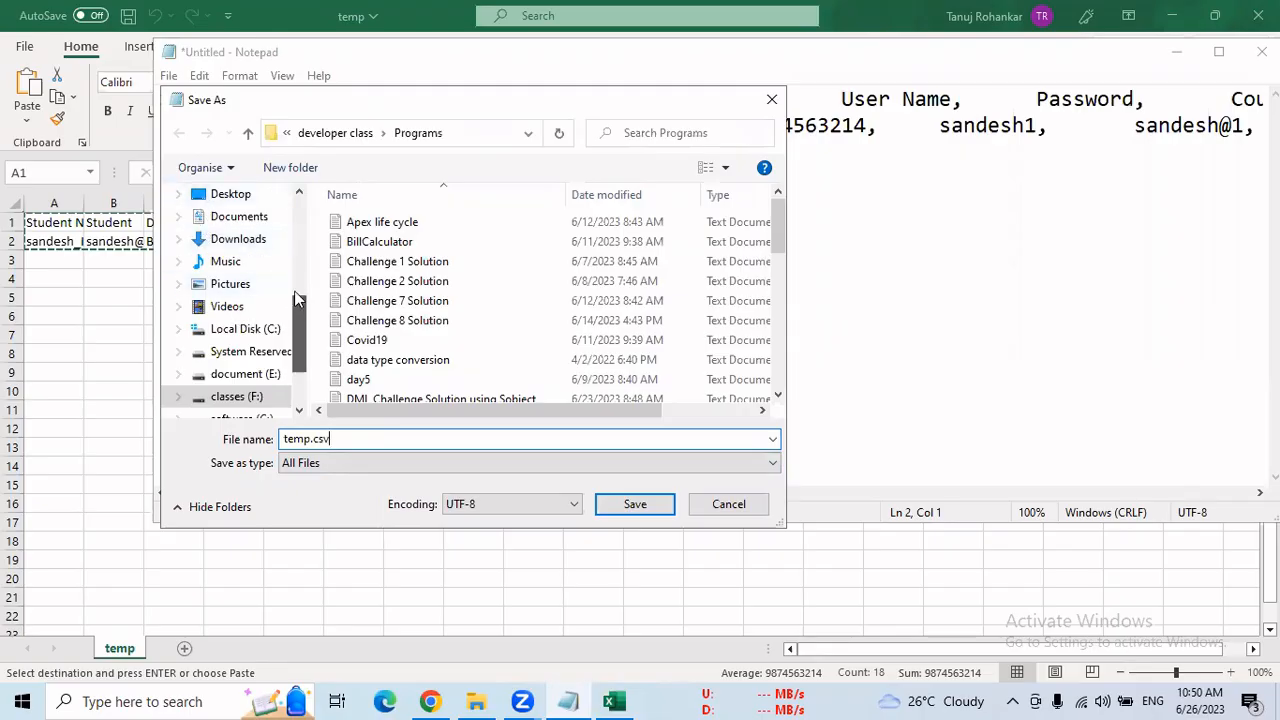
pyautogui.scroll(1, 232, 250)
pyautogui.click(230, 247)
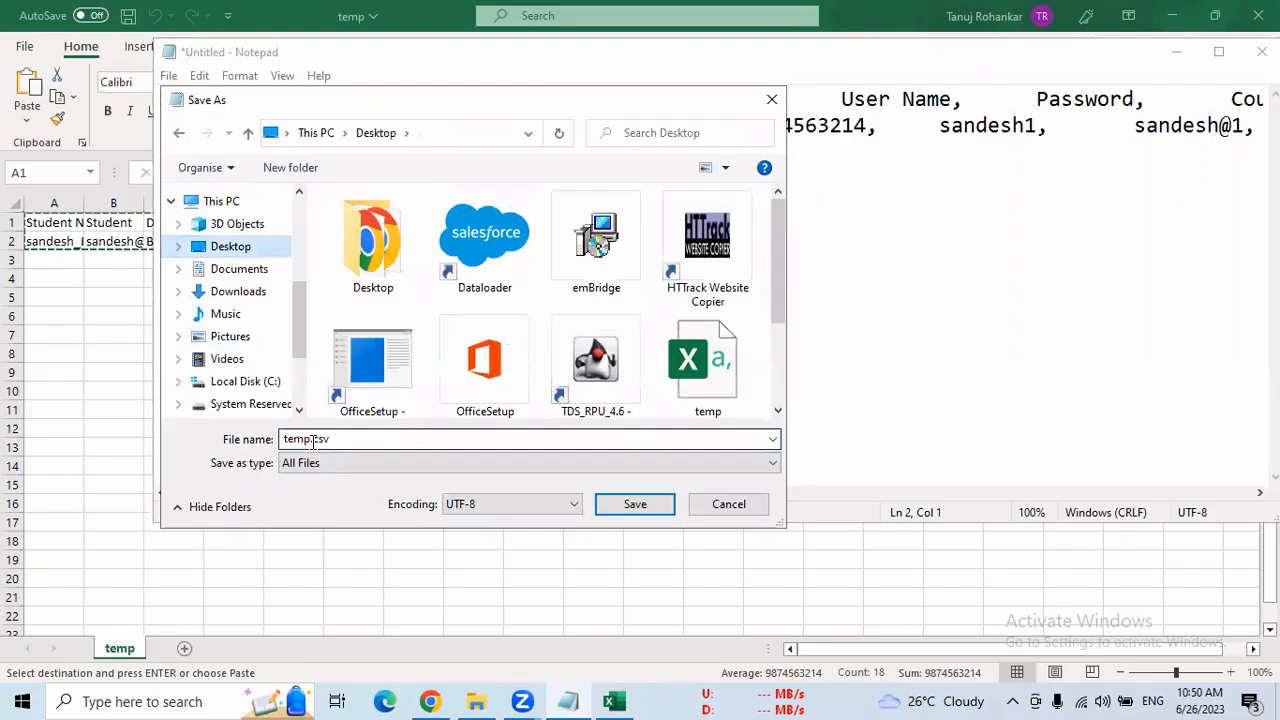
pyautogui.doubleClick(314, 440)
pyautogui.click(311, 440)
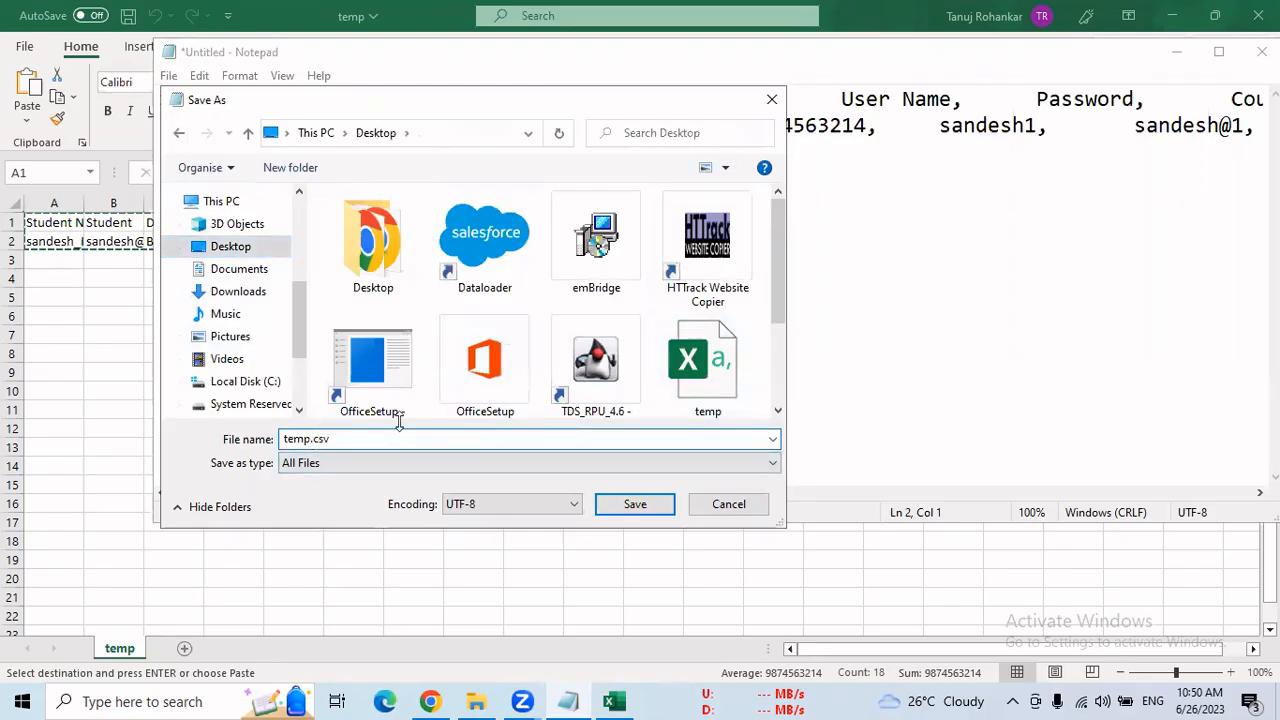
pyautogui.write('1')
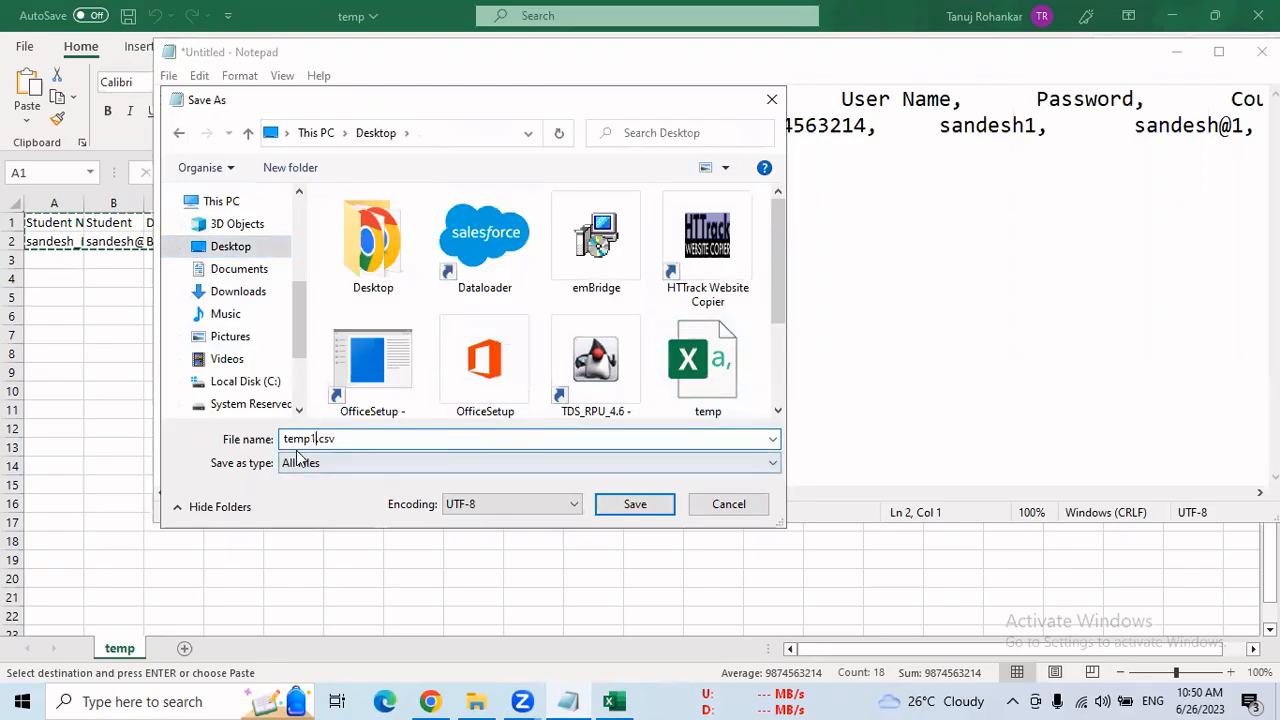
pyautogui.click(633, 508)
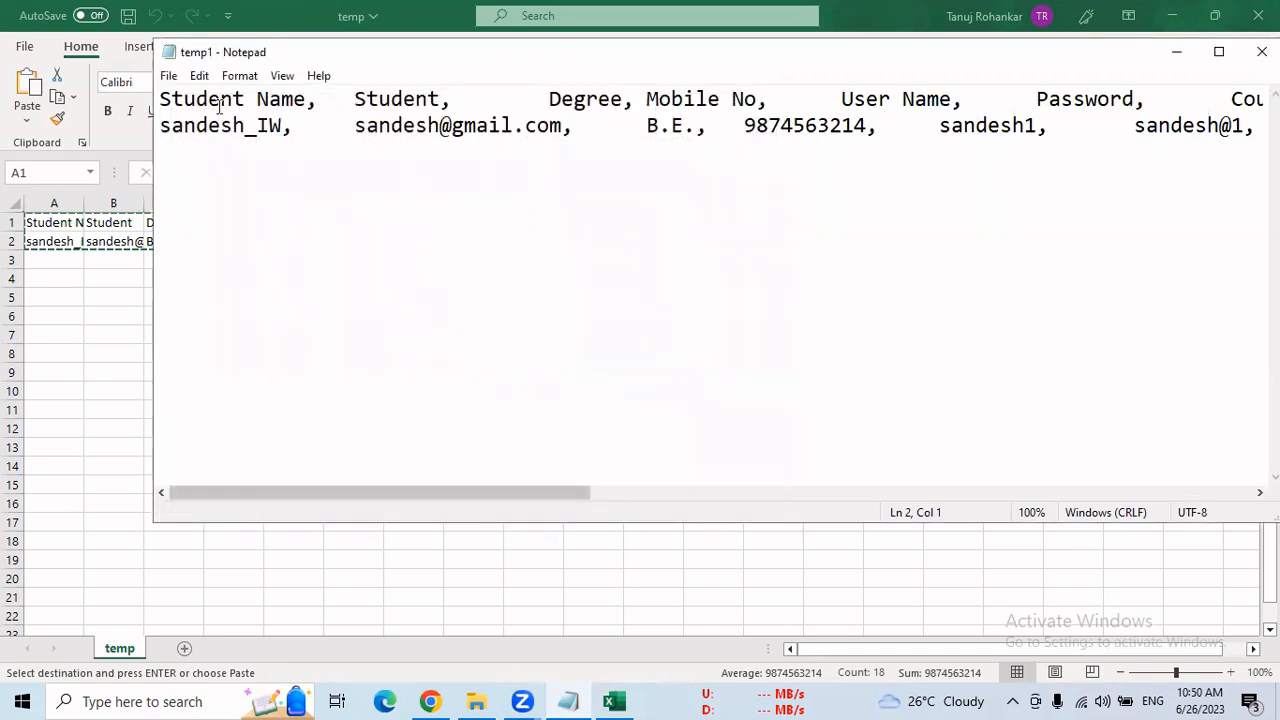
# Close Notepad, open temp1 from the desktop in Excel, and examine how its header and student rows fall into columns
pyautogui.moveTo(197, 57); pyautogui.dragTo(153, 148)
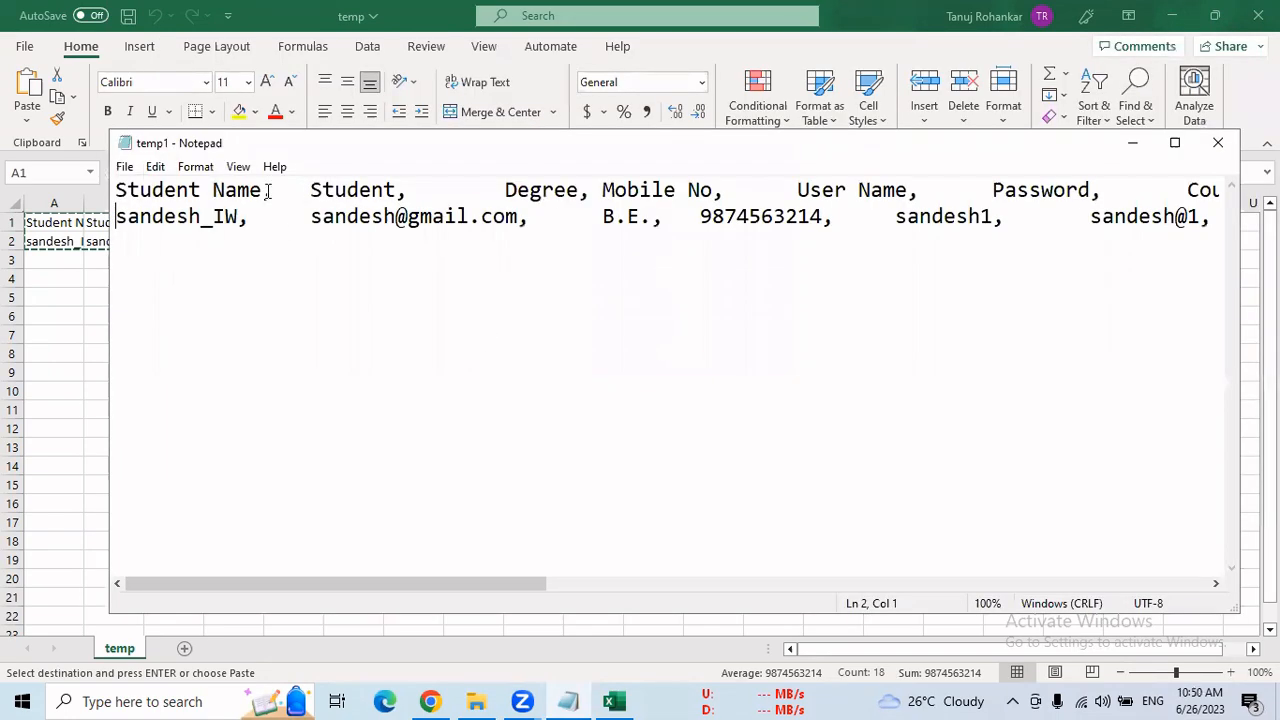
pyautogui.click(1219, 149)
pyautogui.click(1172, 18)
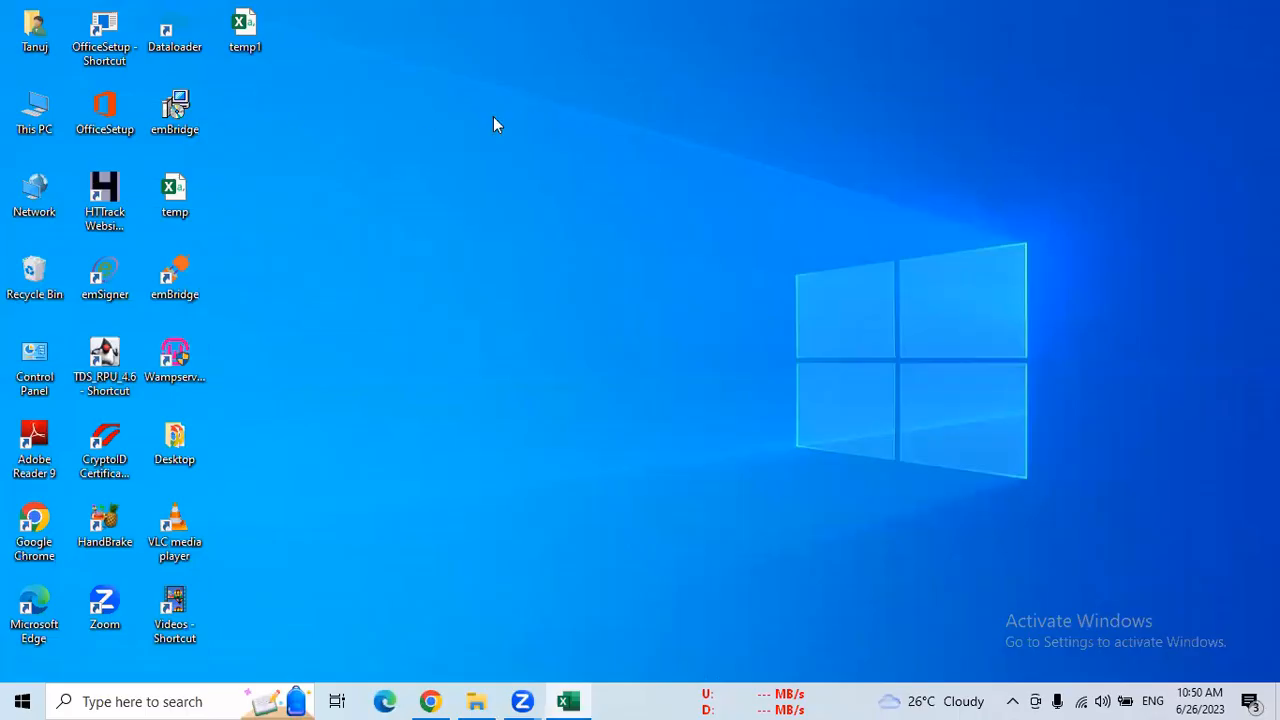
pyautogui.doubleClick(240, 34)
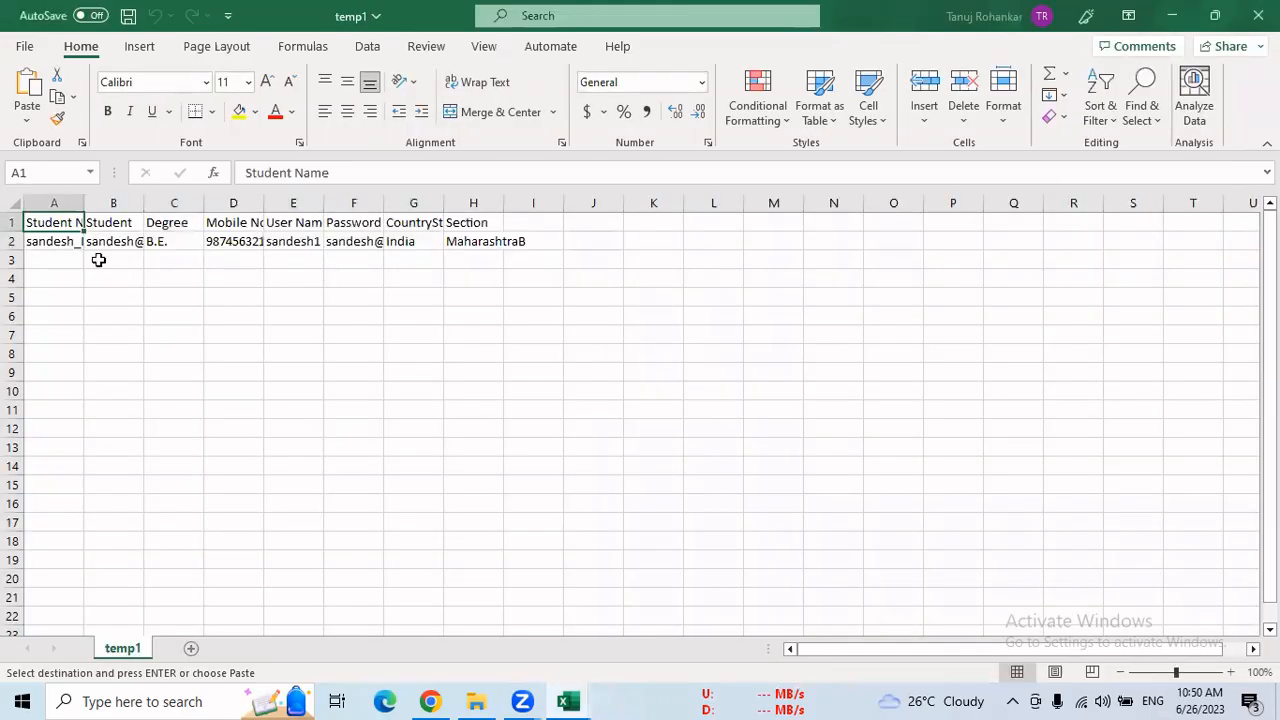
pyautogui.click(113, 316)
pyautogui.moveTo(57, 220); pyautogui.dragTo(470, 238)
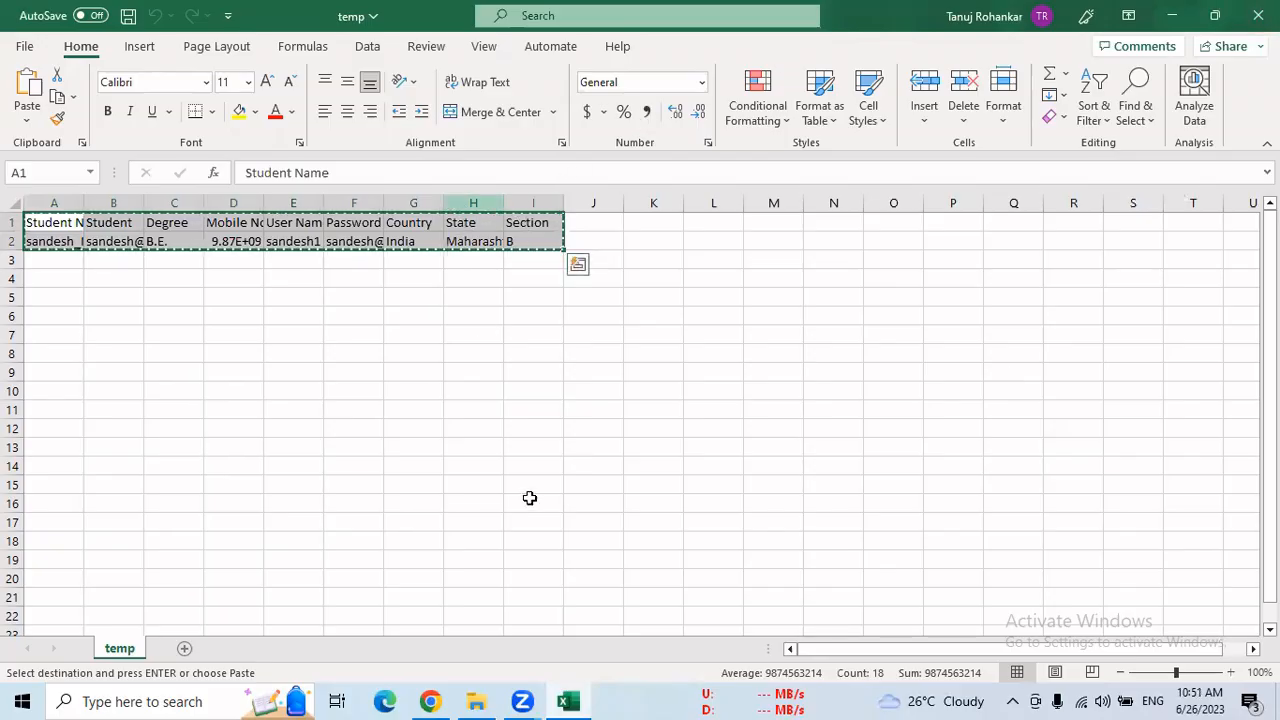
# Switch to Salesforce Setup in Chrome and view the Data Import Wizard page down to its three import steps
pyautogui.click(430, 701)
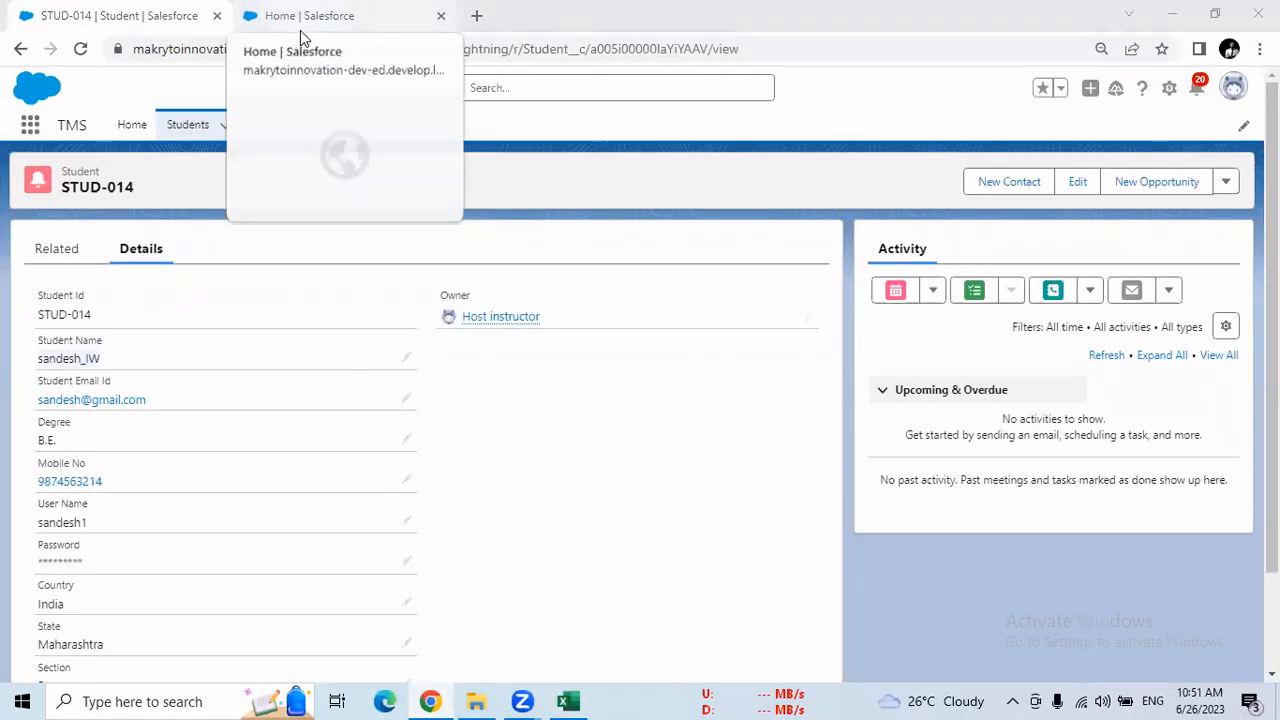
pyautogui.click(302, 38)
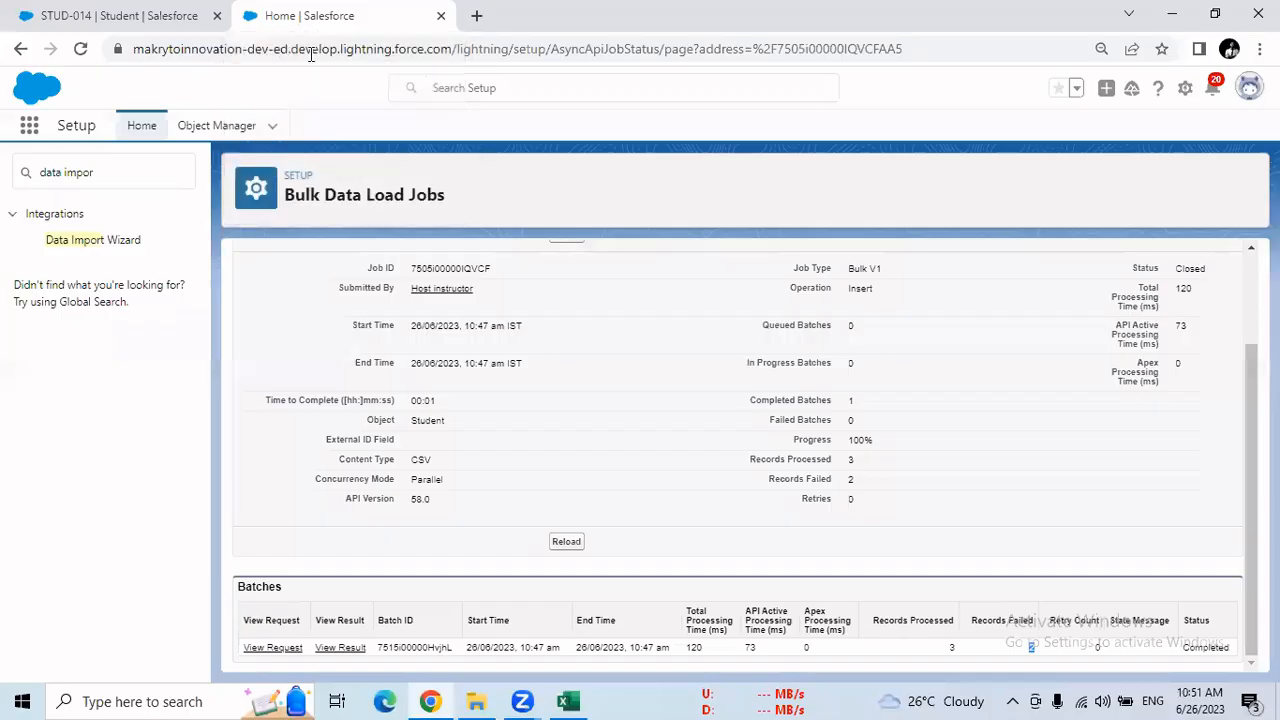
pyautogui.click(128, 240)
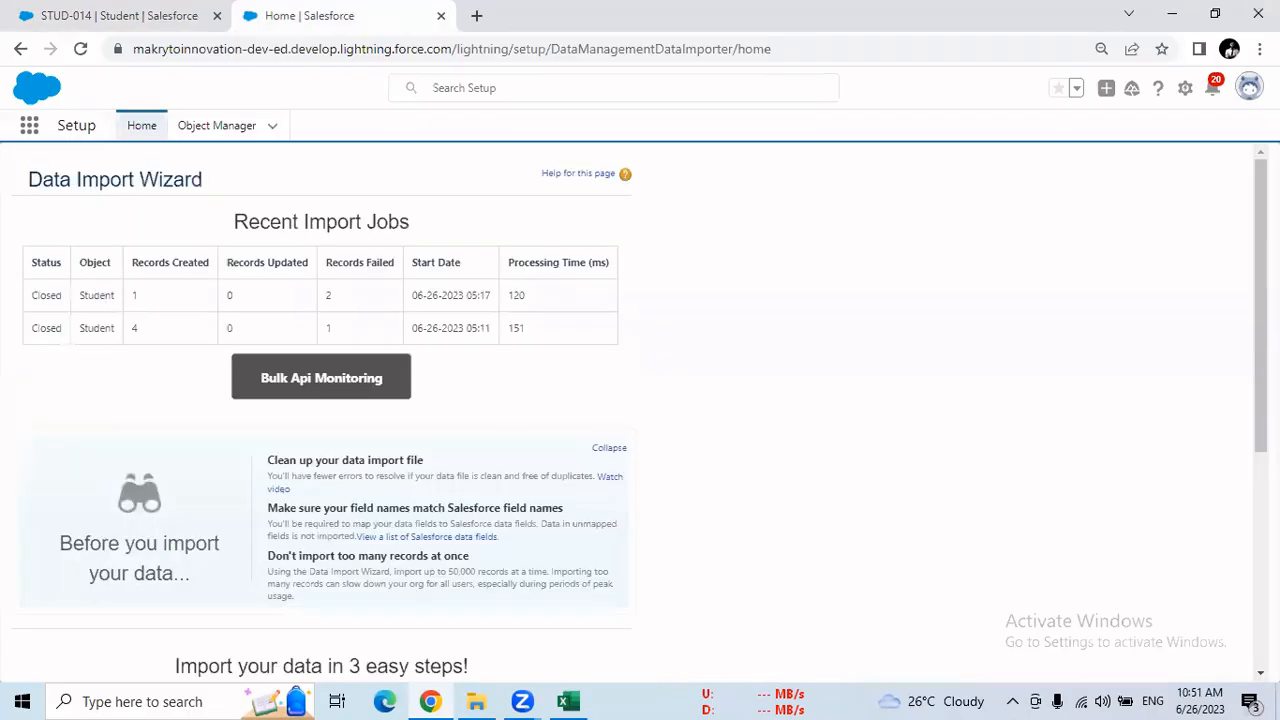
pyautogui.scroll(-2, 357, 678)
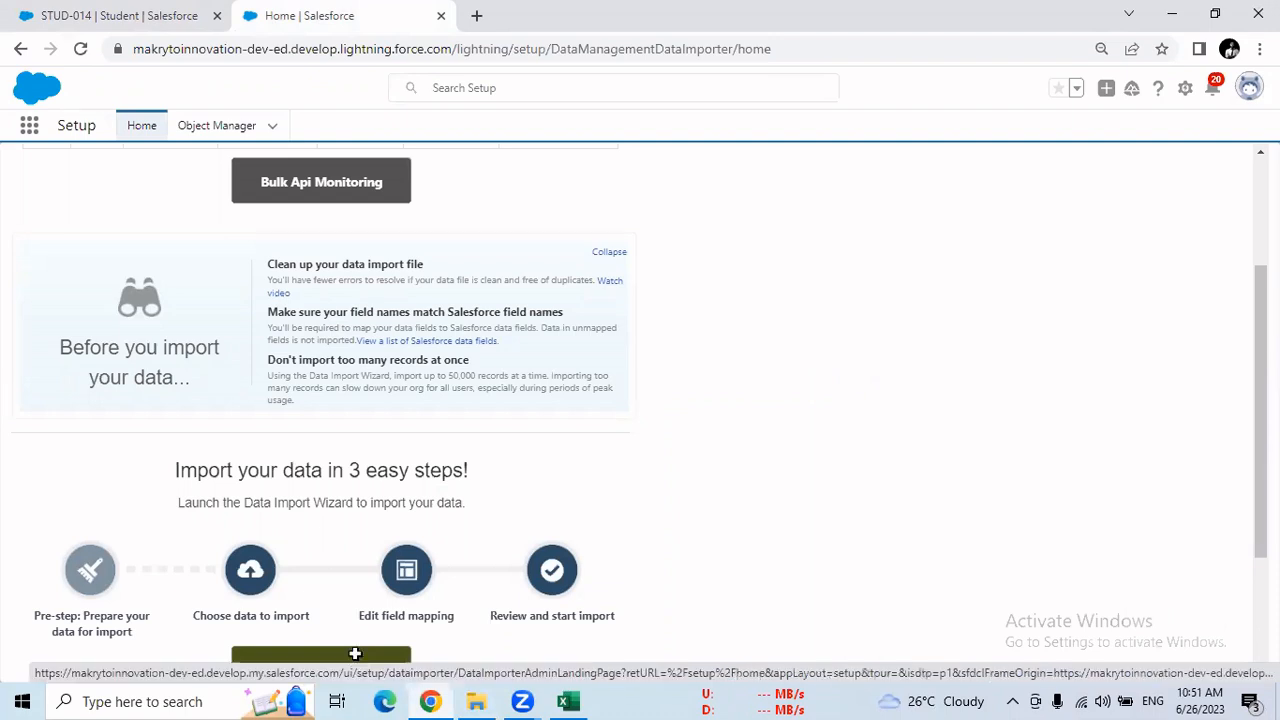
pyautogui.hotkey('alt', 'Tab')
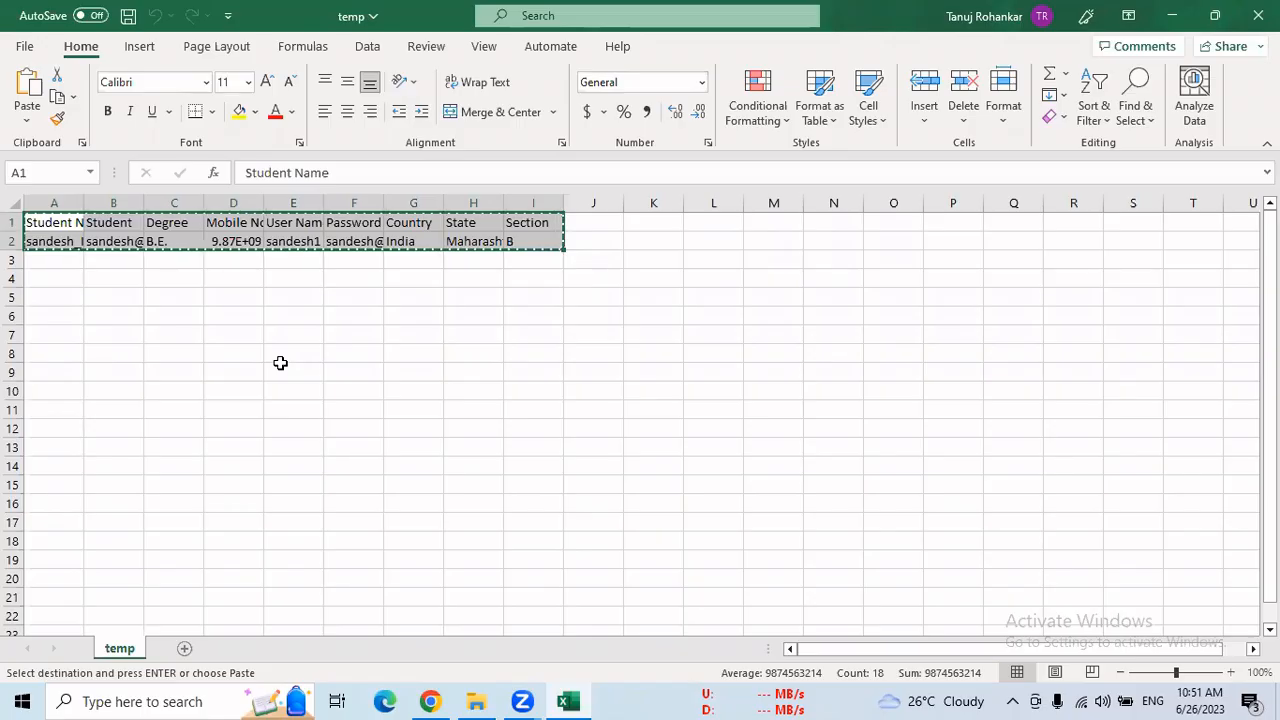
pyautogui.click(432, 700)
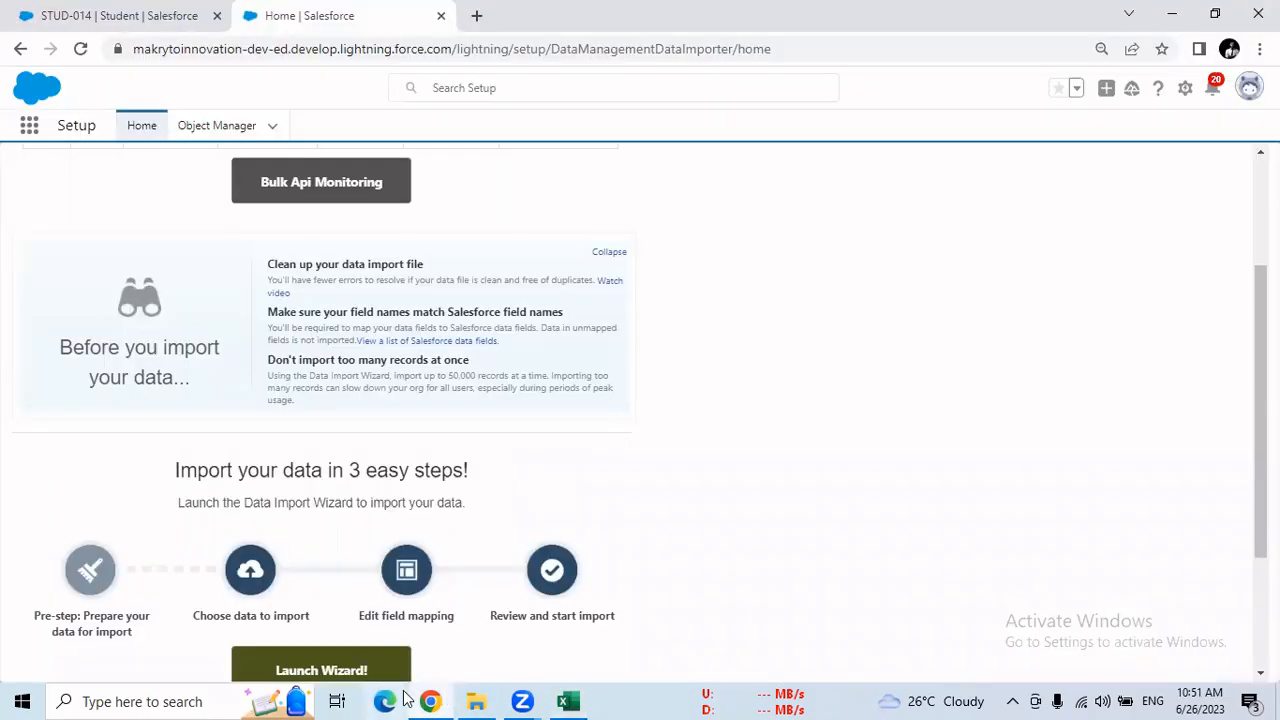
# Open the first student record from the TMS Students list and highlight its record ID in the page address
pyautogui.click(86, 20)
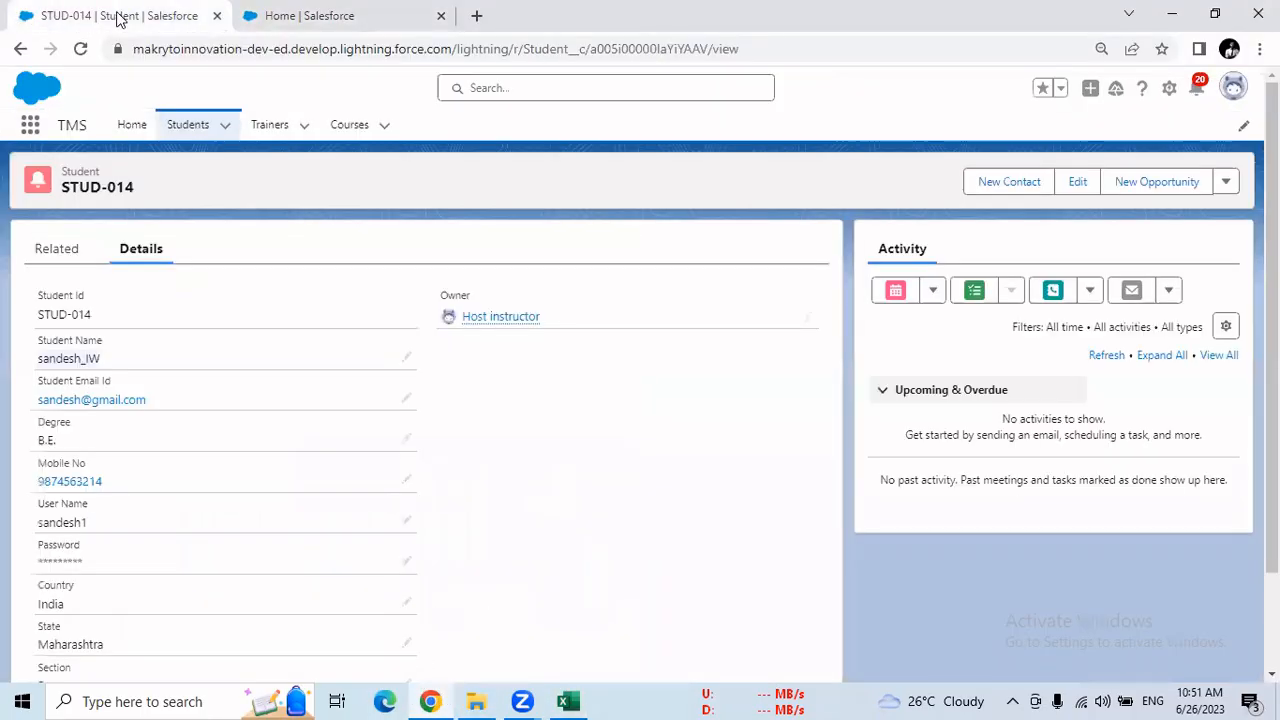
pyautogui.click(189, 126)
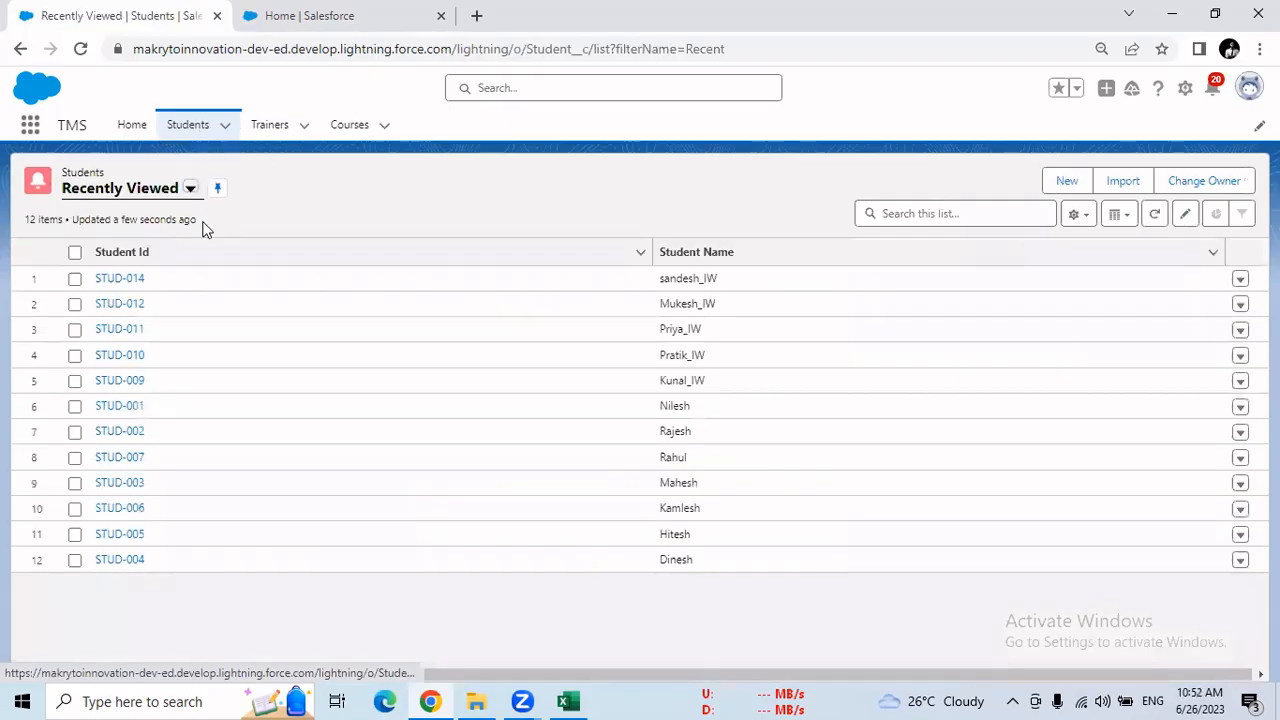
pyautogui.click(133, 284)
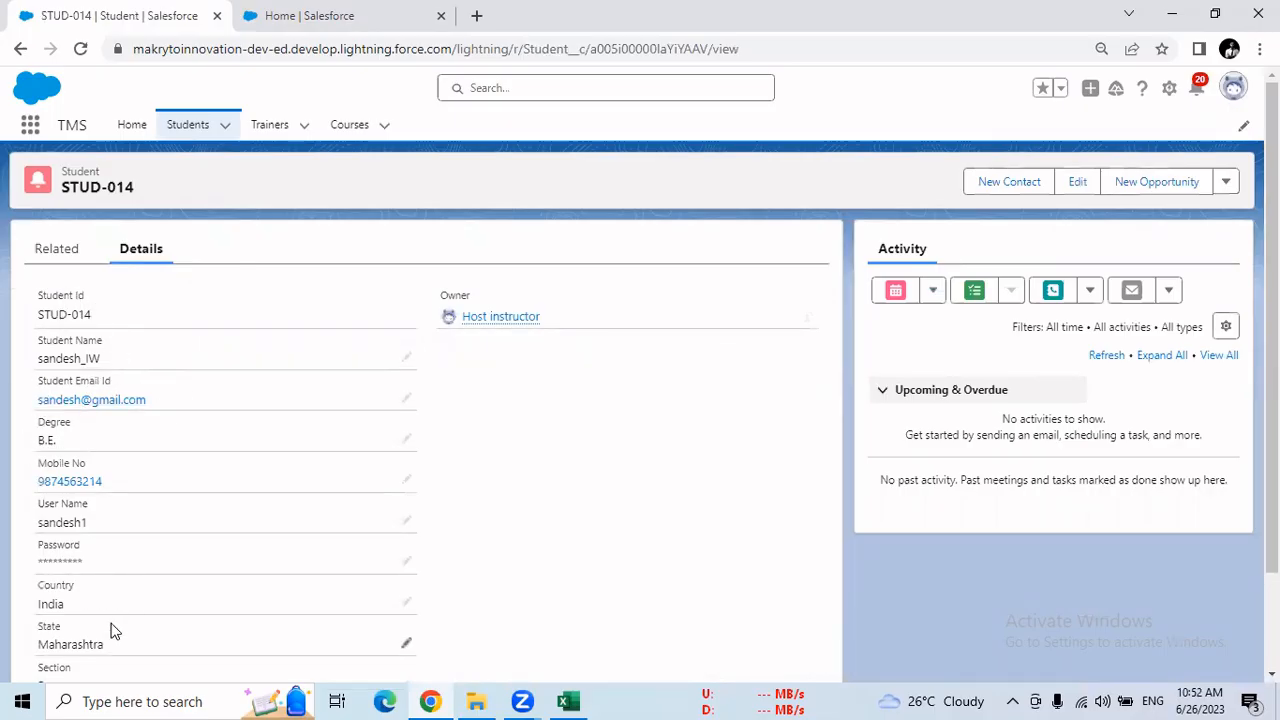
pyautogui.moveTo(740, 48); pyautogui.dragTo(588, 52)
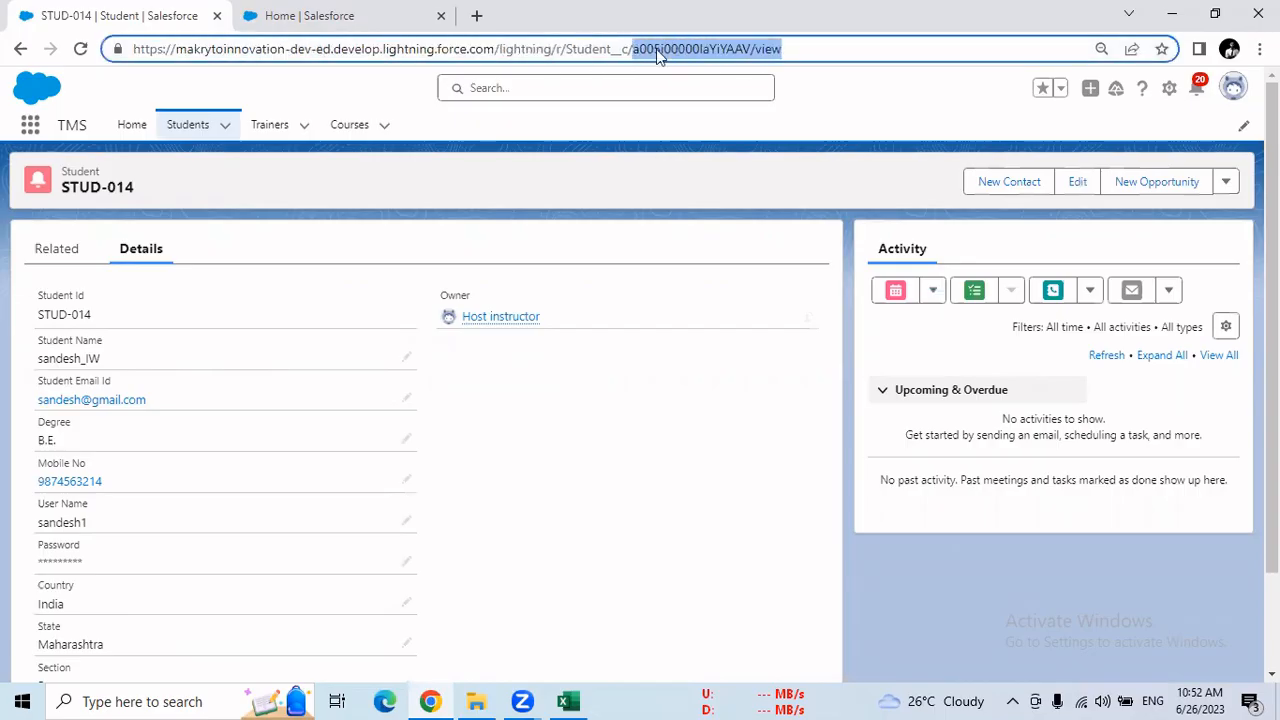
pyautogui.click(752, 48)
pyautogui.moveTo(752, 48); pyautogui.dragTo(632, 50)
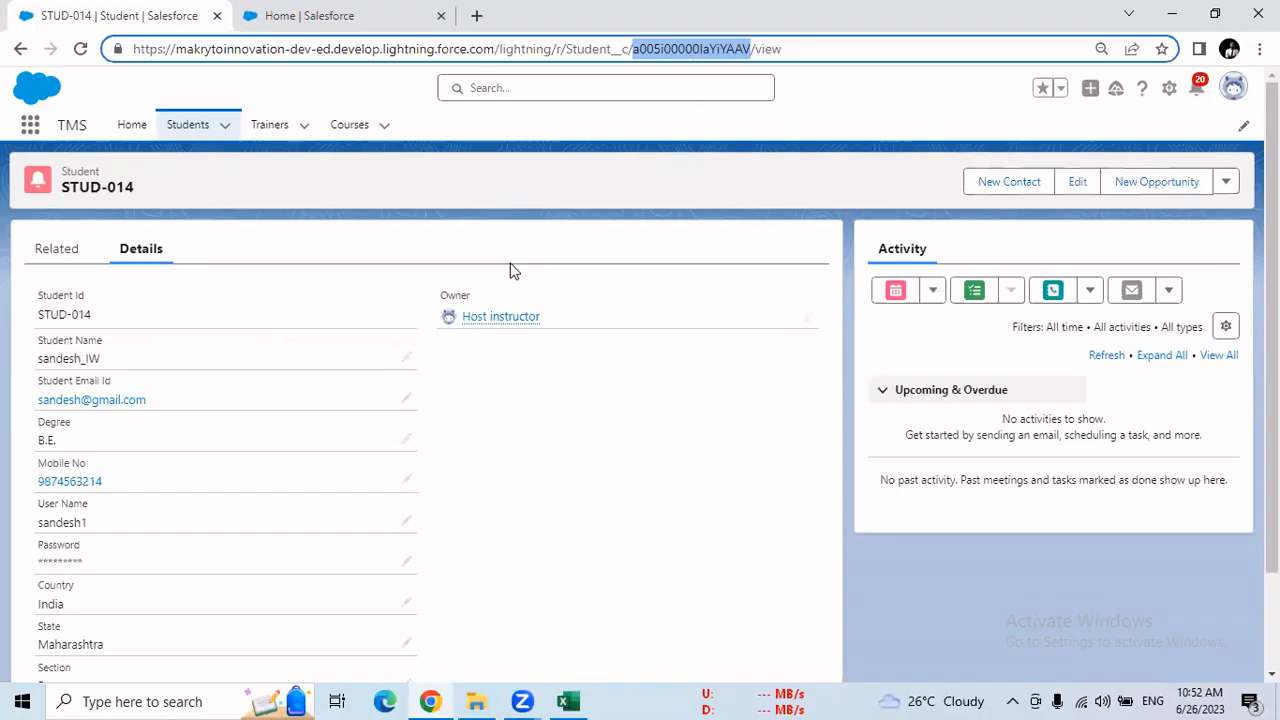
# Return to Salesforce Setup, search for "data export" and open the Data Export page
pyautogui.click(388, 17)
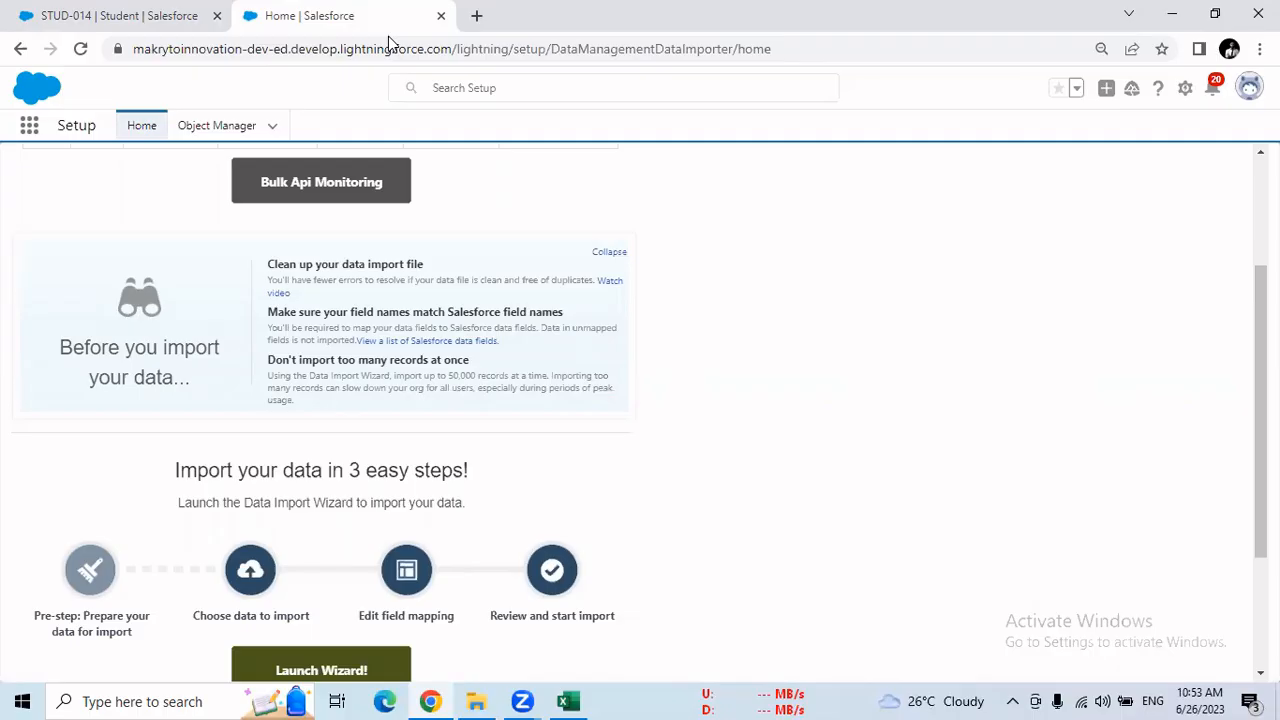
pyautogui.click(20, 50)
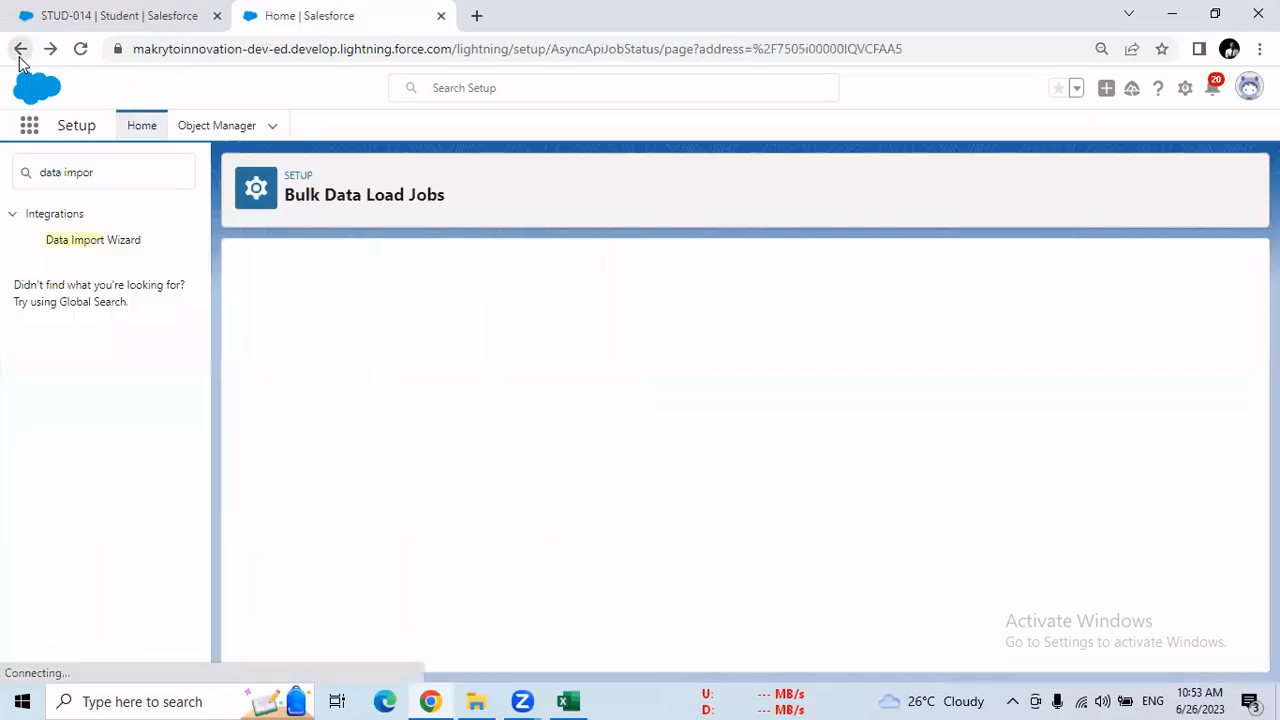
pyautogui.moveTo(101, 172); pyautogui.dragTo(77, 173)
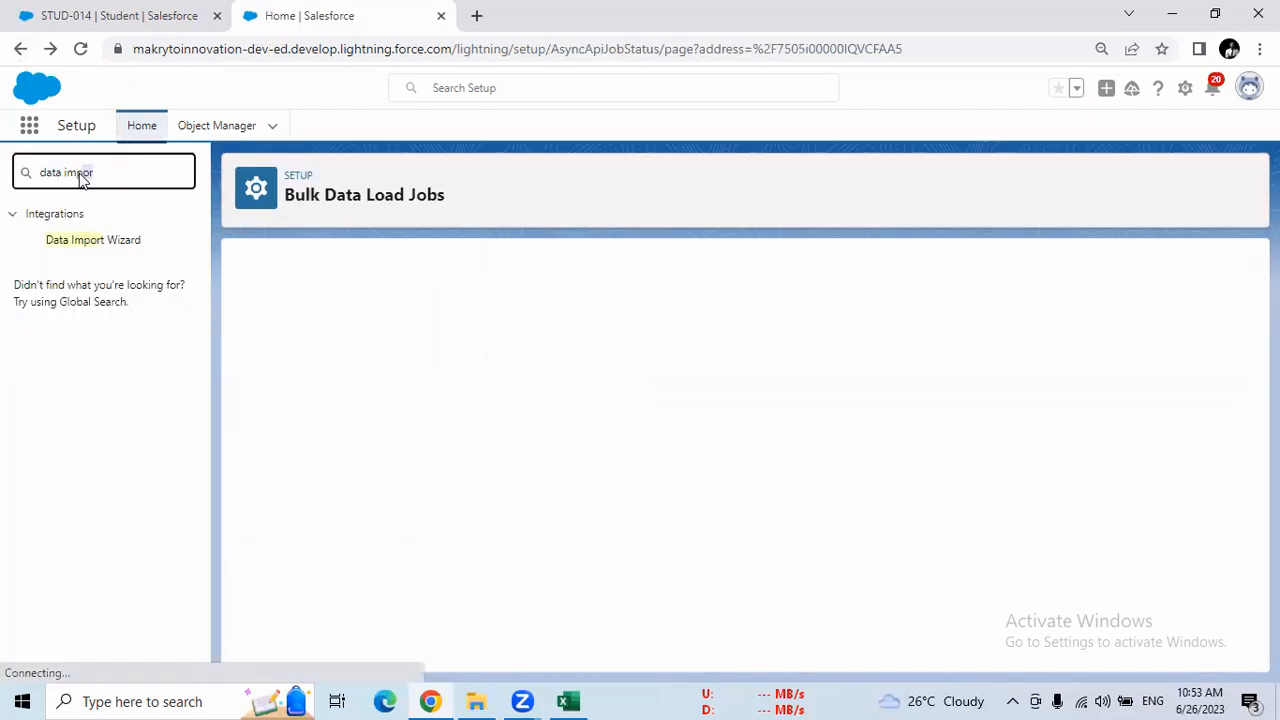
pyautogui.doubleClick(84, 174)
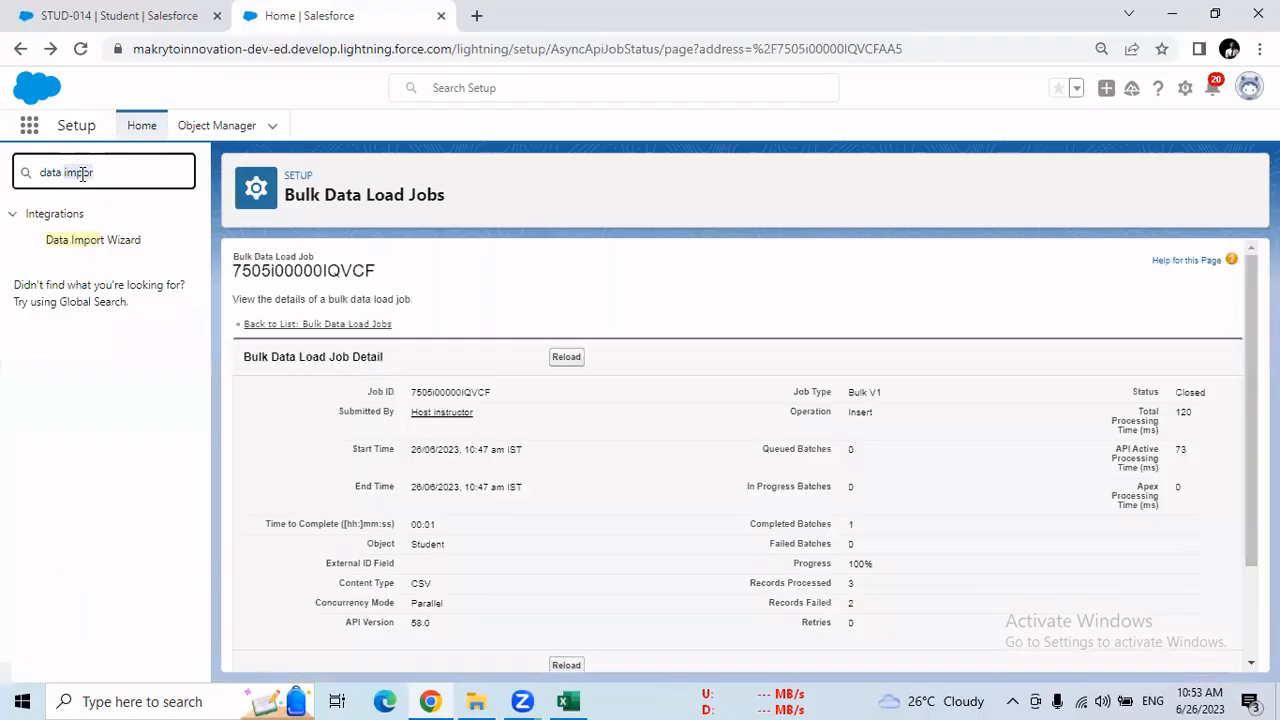
pyautogui.write('export')
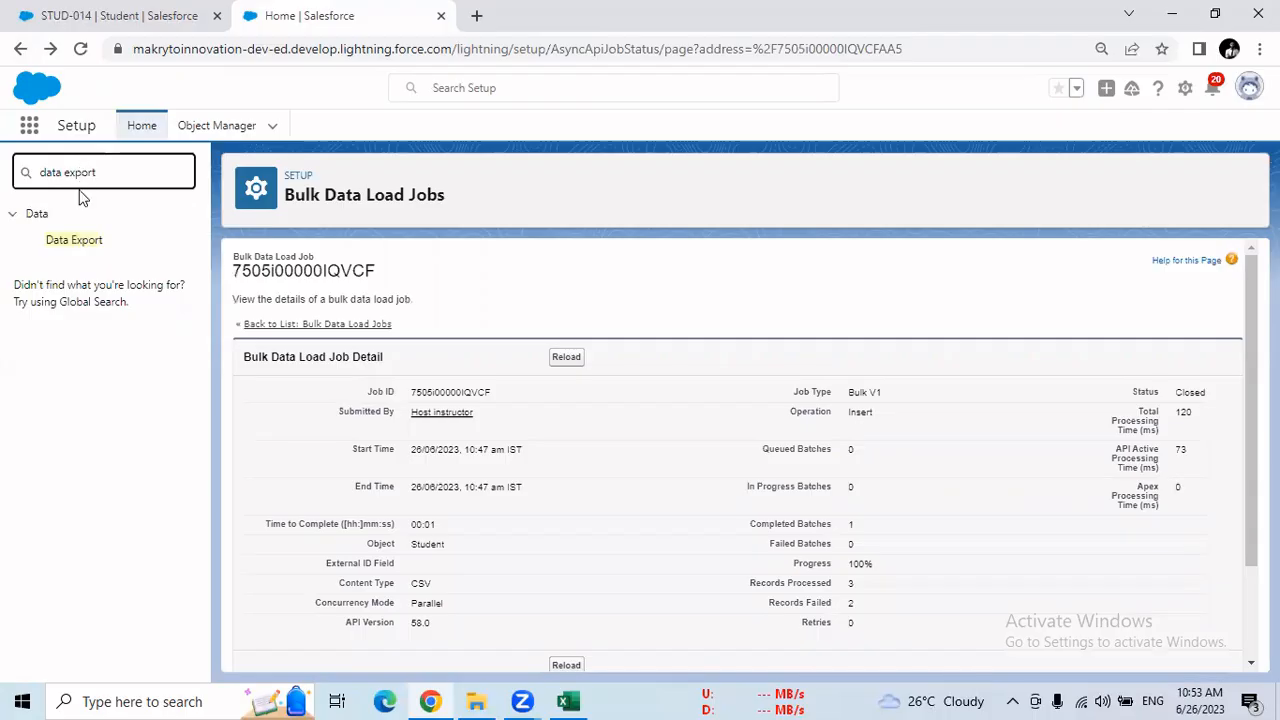
pyautogui.click(88, 246)
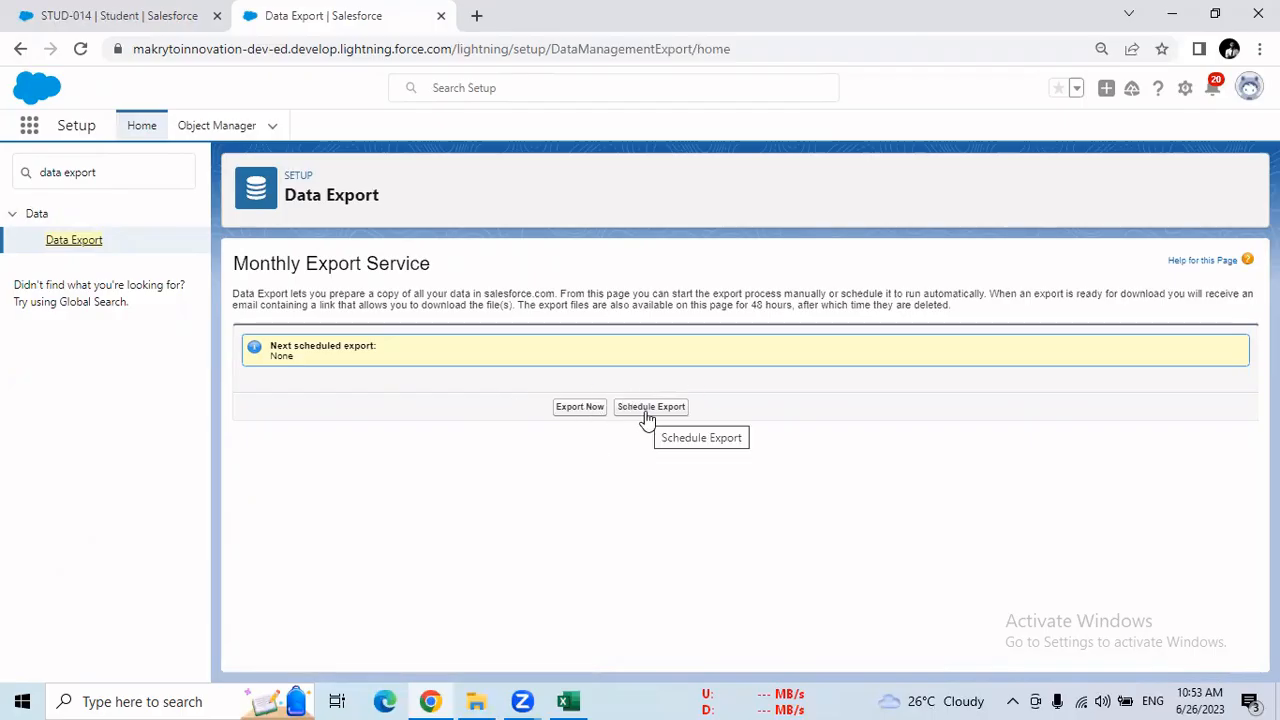
# Start an immediate data export with Include all data cleared and only the Student__c object selected
pyautogui.click(581, 412)
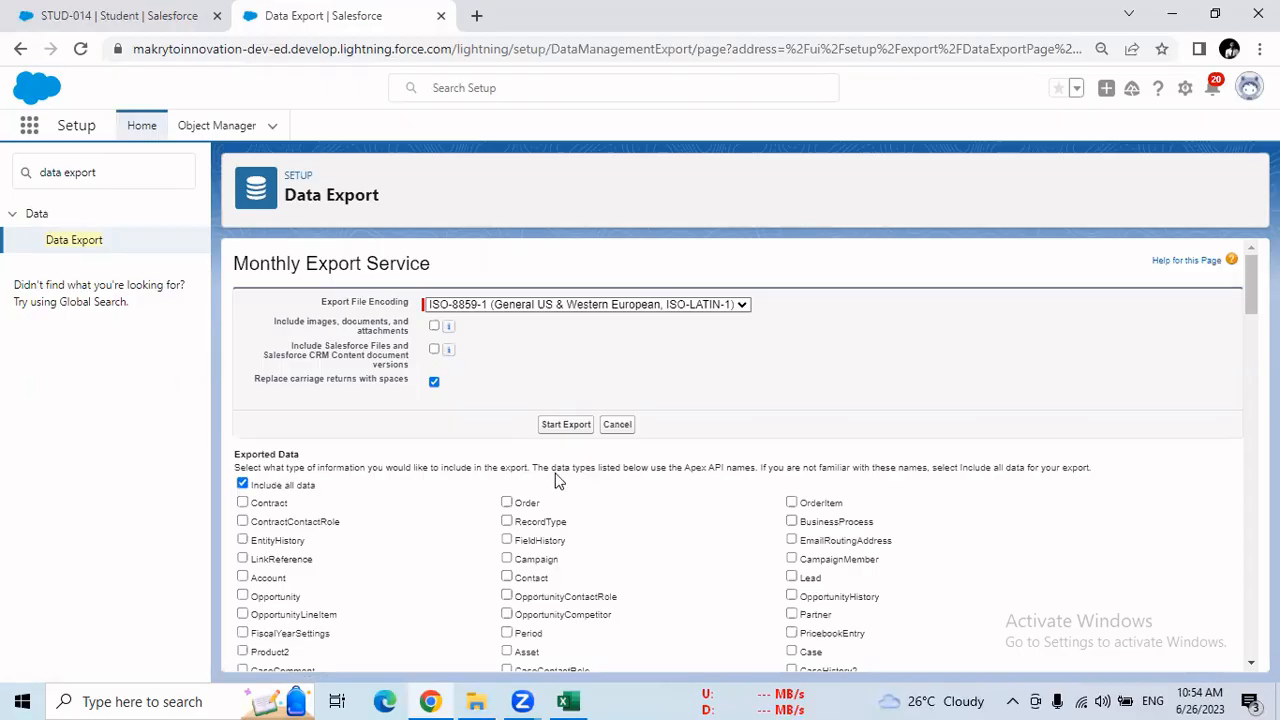
pyautogui.click(242, 484)
pyautogui.click(242, 484)
pyautogui.moveTo(1251, 285); pyautogui.dragTo(1251, 625)
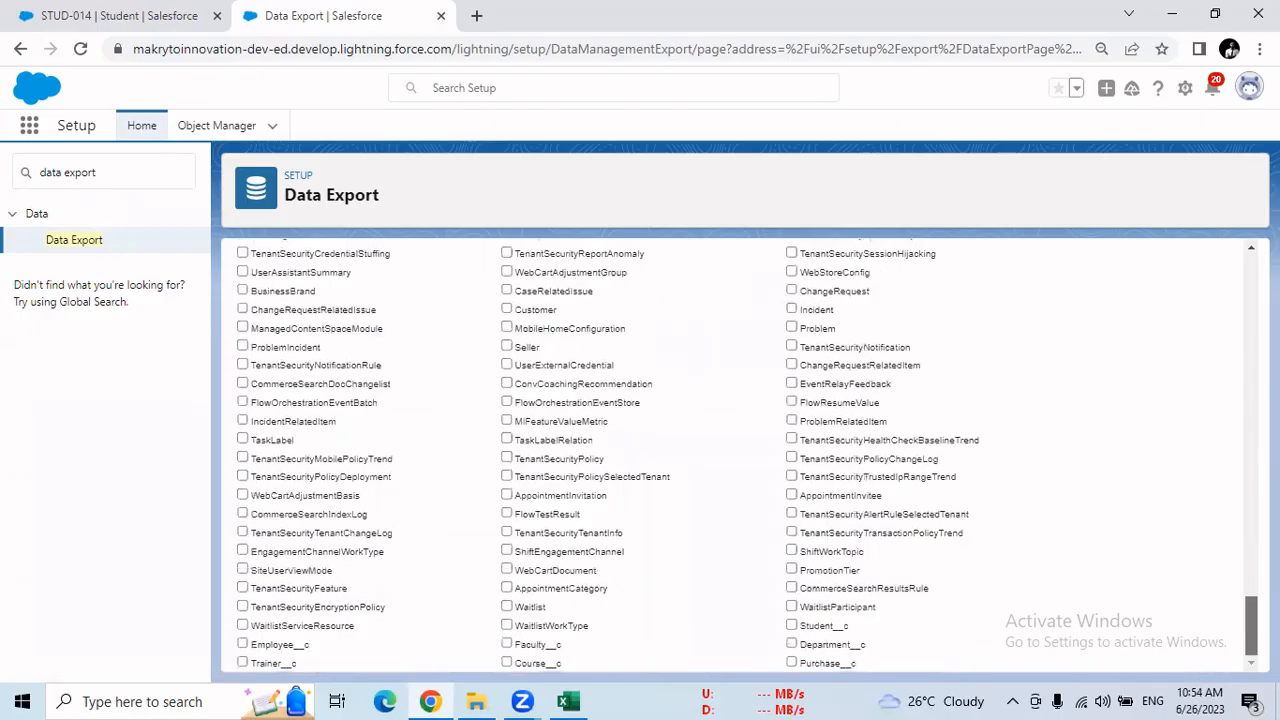
pyautogui.click(793, 626)
pyautogui.moveTo(1251, 626); pyautogui.dragTo(1179, 651)
pyautogui.moveTo(1251, 620); pyautogui.dragTo(1205, 262)
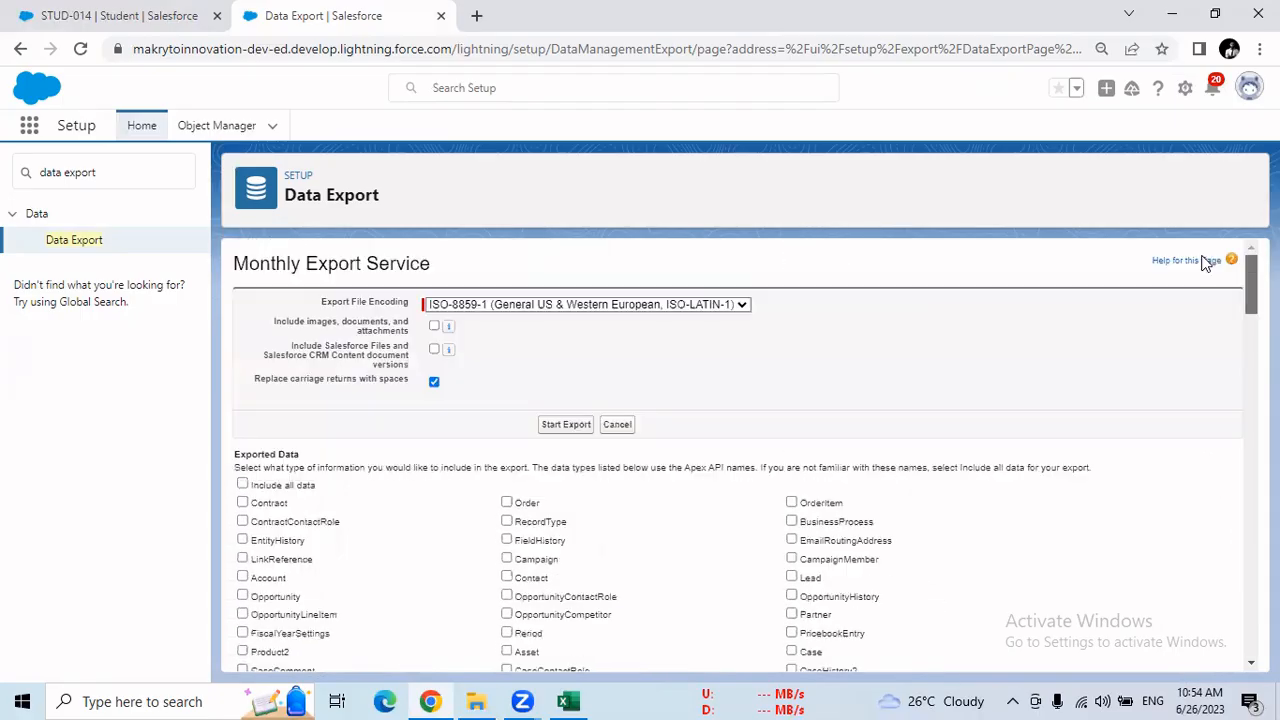
pyautogui.click(566, 425)
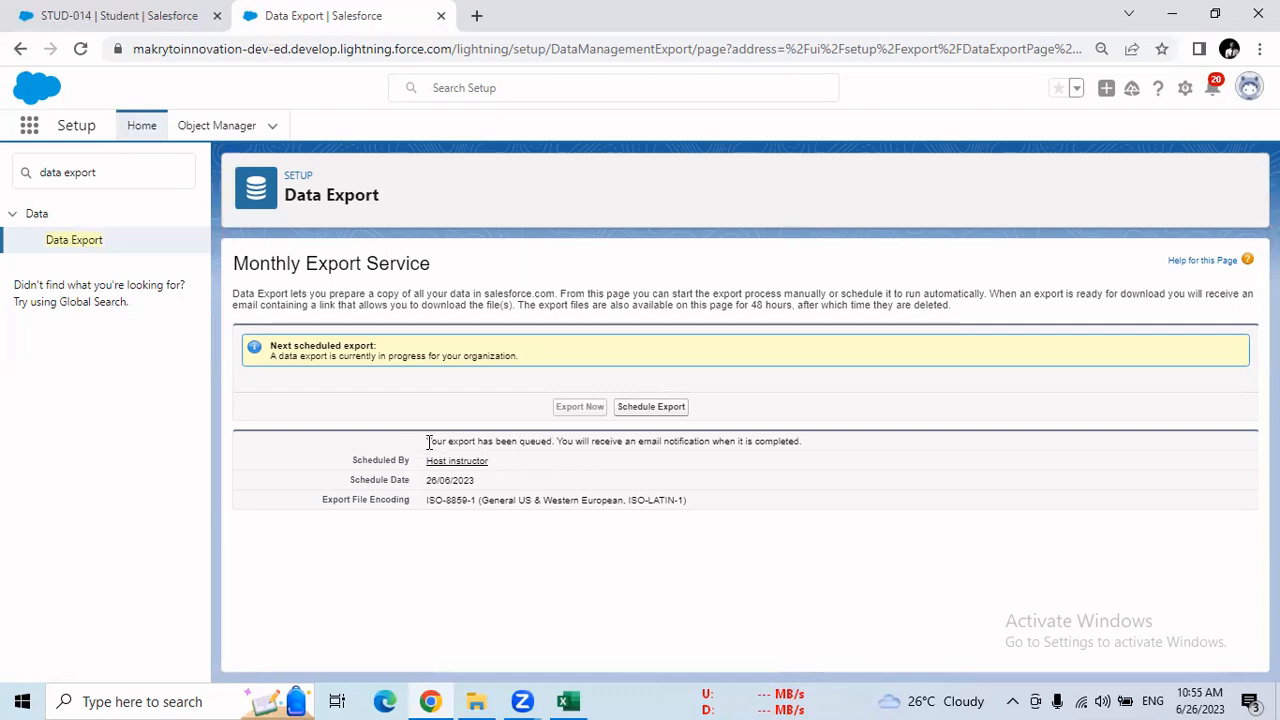
# Highlight the email notification text for the queued export and reload the Data Export page
pyautogui.moveTo(428, 441); pyautogui.dragTo(806, 457)
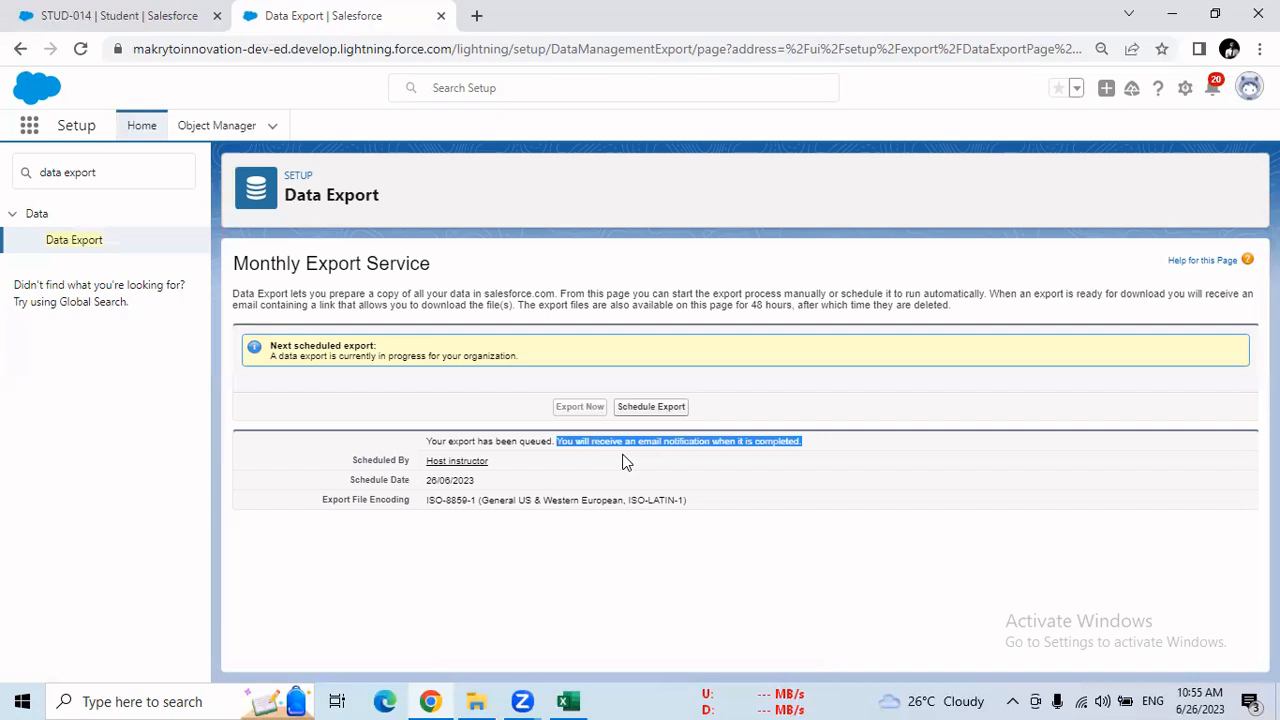
pyautogui.click(80, 48)
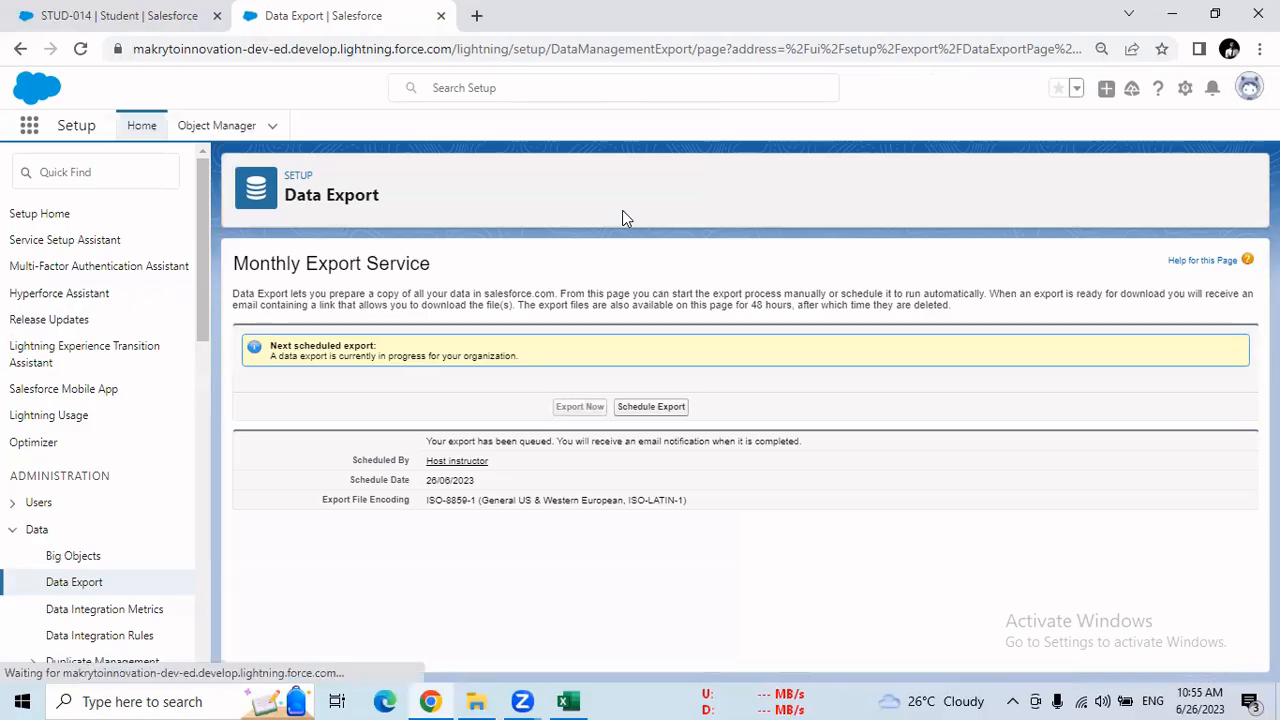
# Open the Gmail inbox of the Makryto Innovation Google account in a new browser tab
pyautogui.click(477, 16)
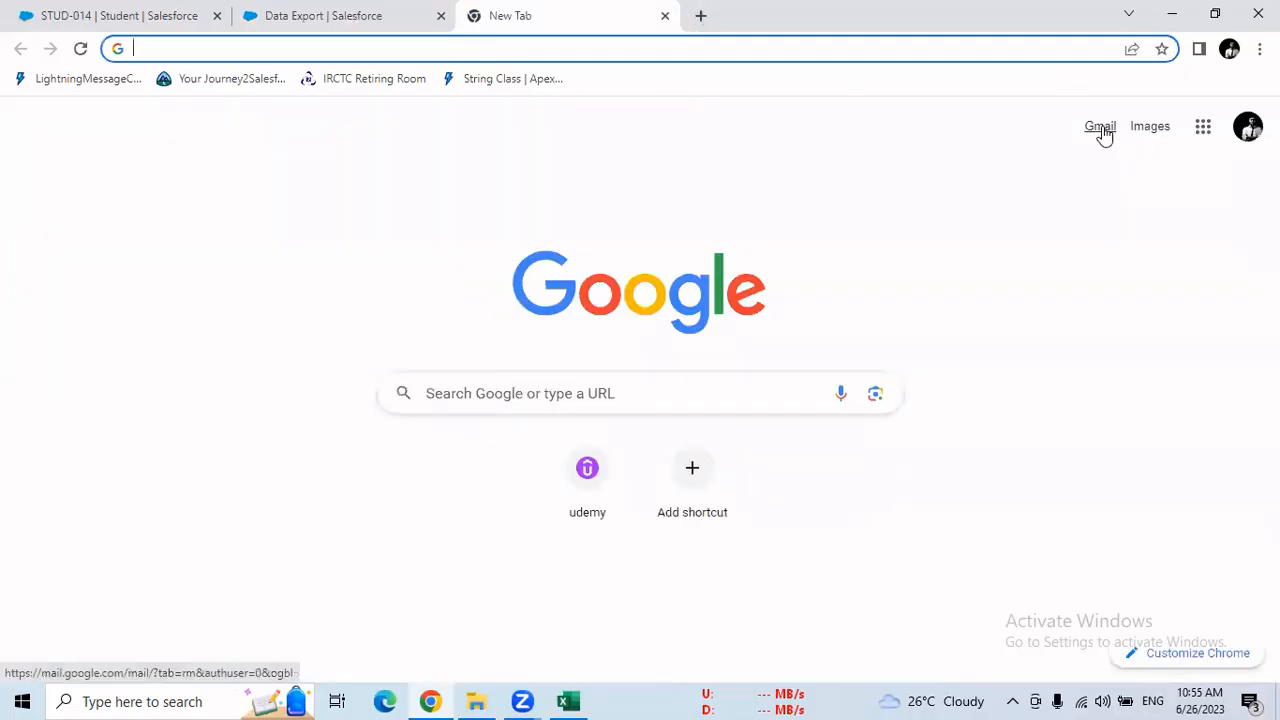
pyautogui.click(1201, 134)
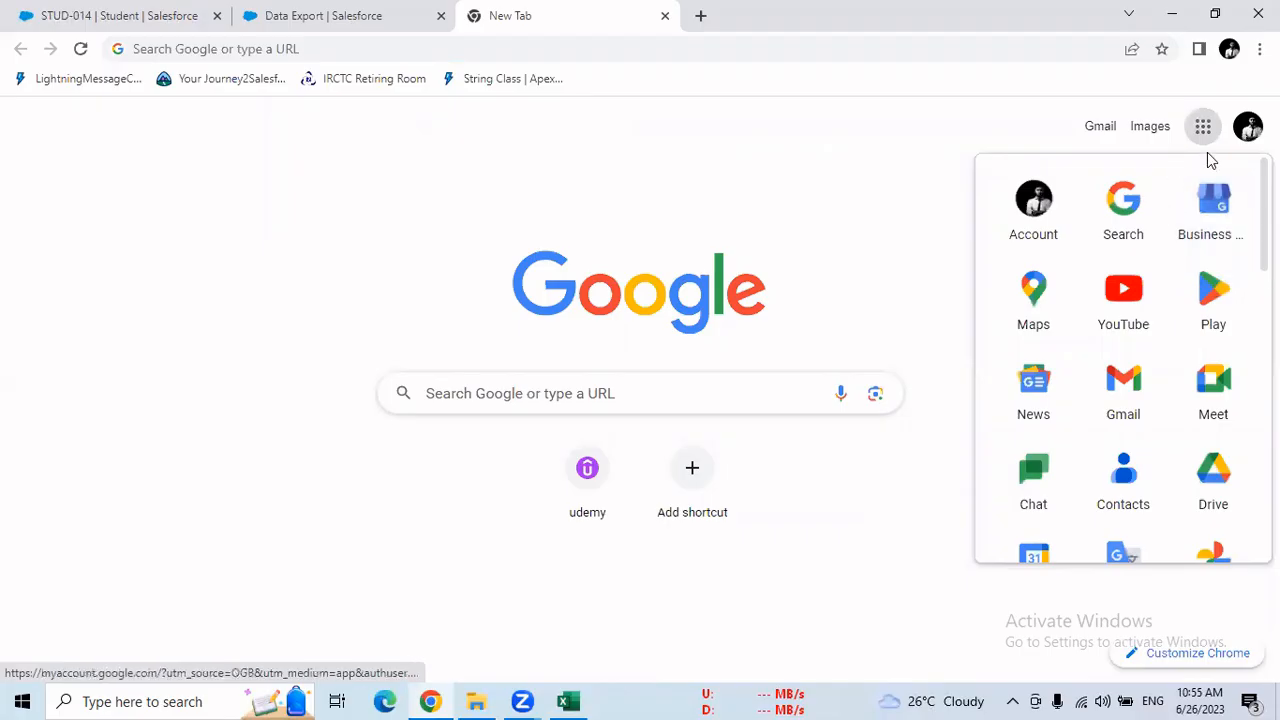
pyautogui.click(1248, 126)
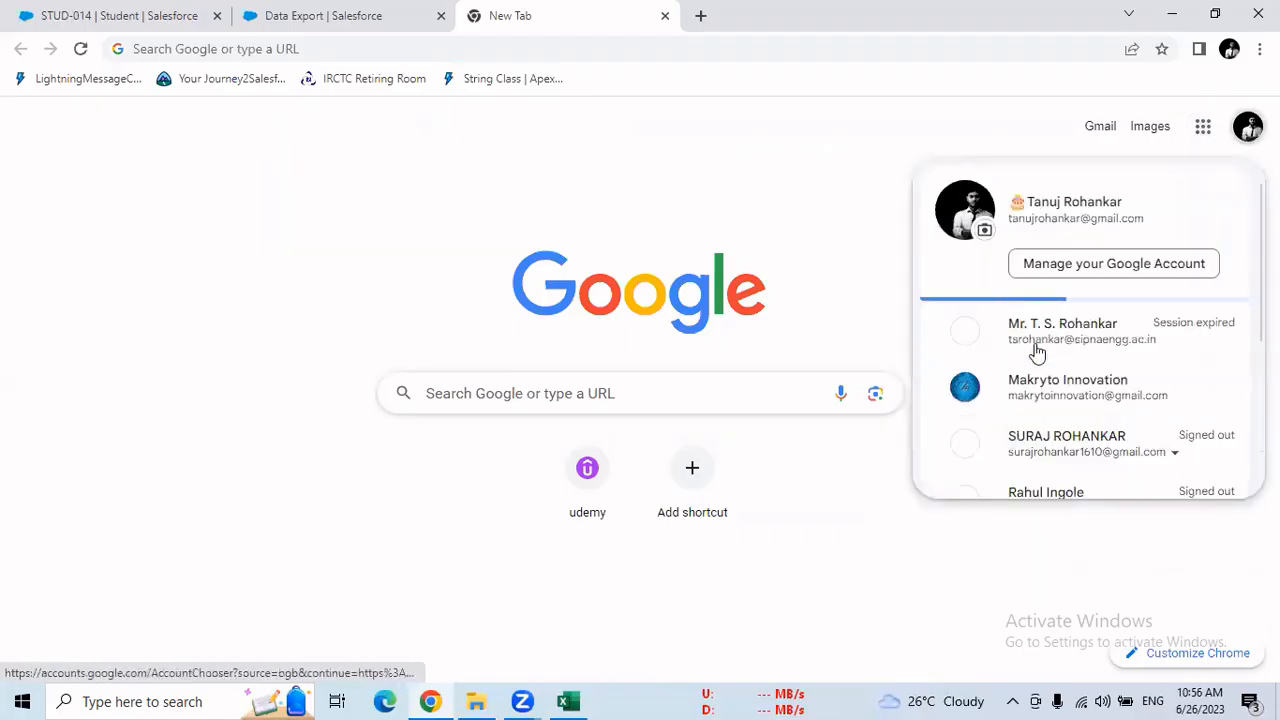
pyautogui.click(1037, 350)
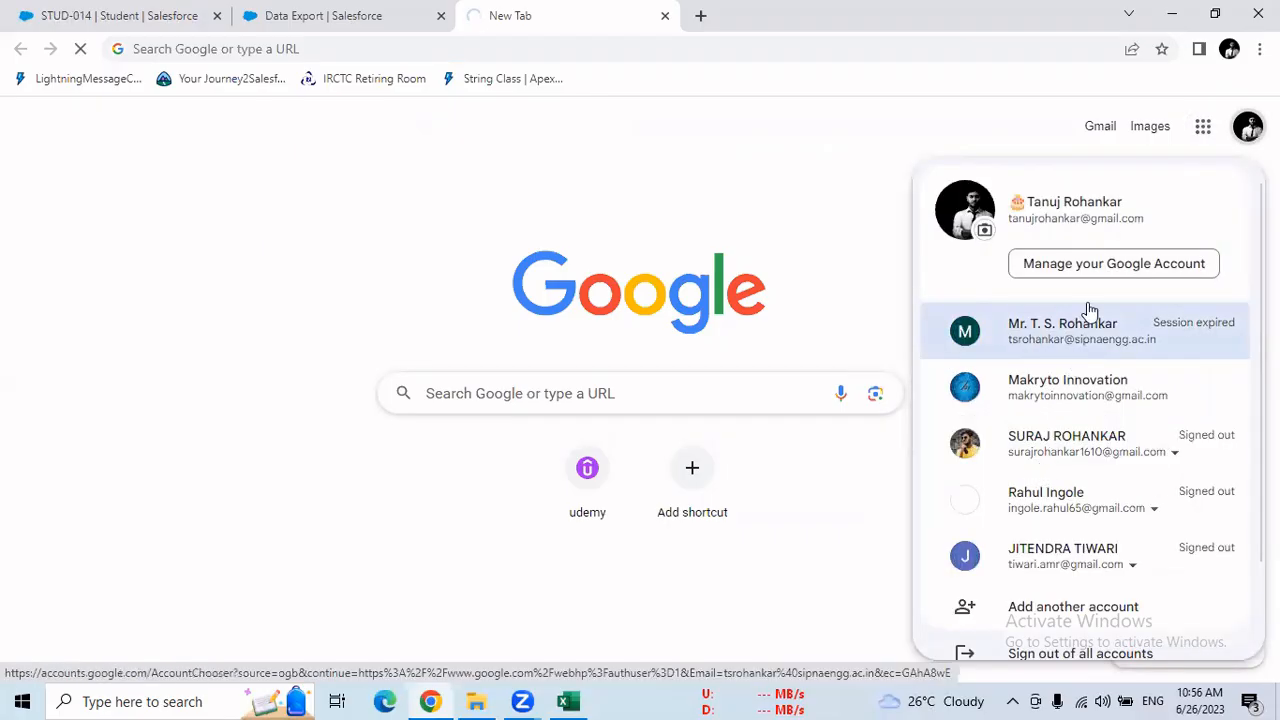
pyautogui.click(1057, 406)
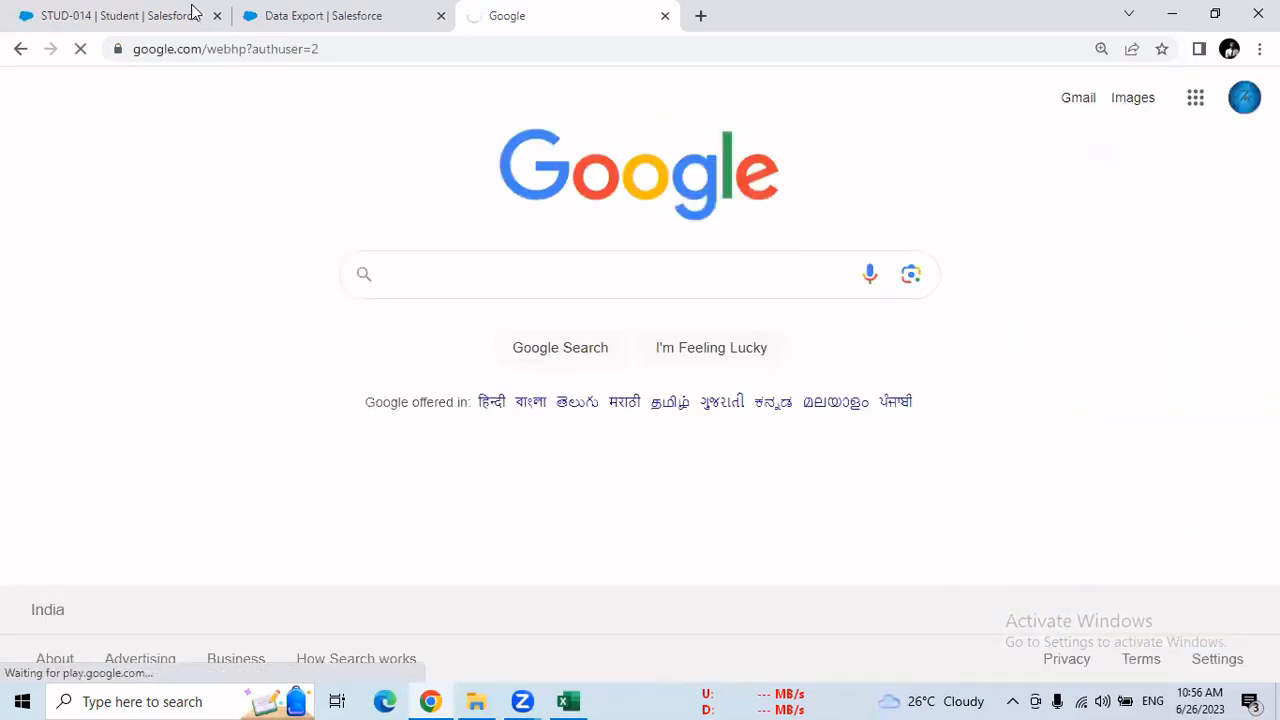
pyautogui.click(330, 15)
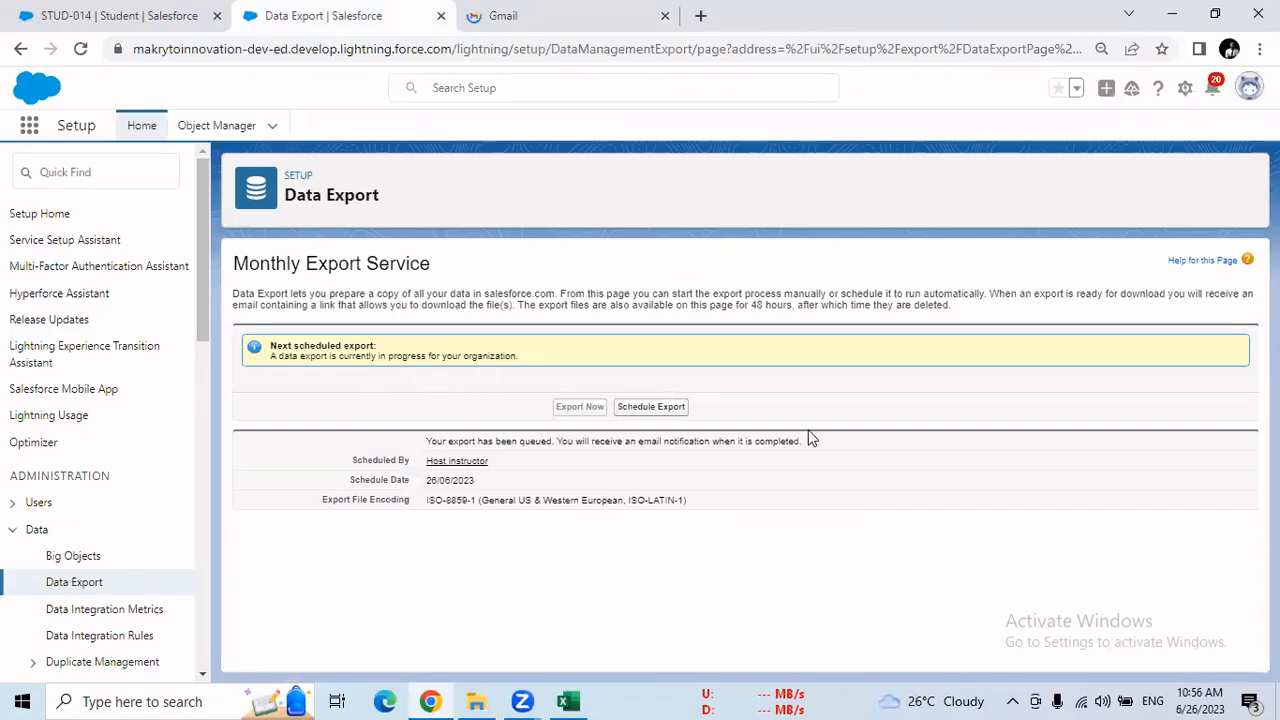
pyautogui.click(500, 16)
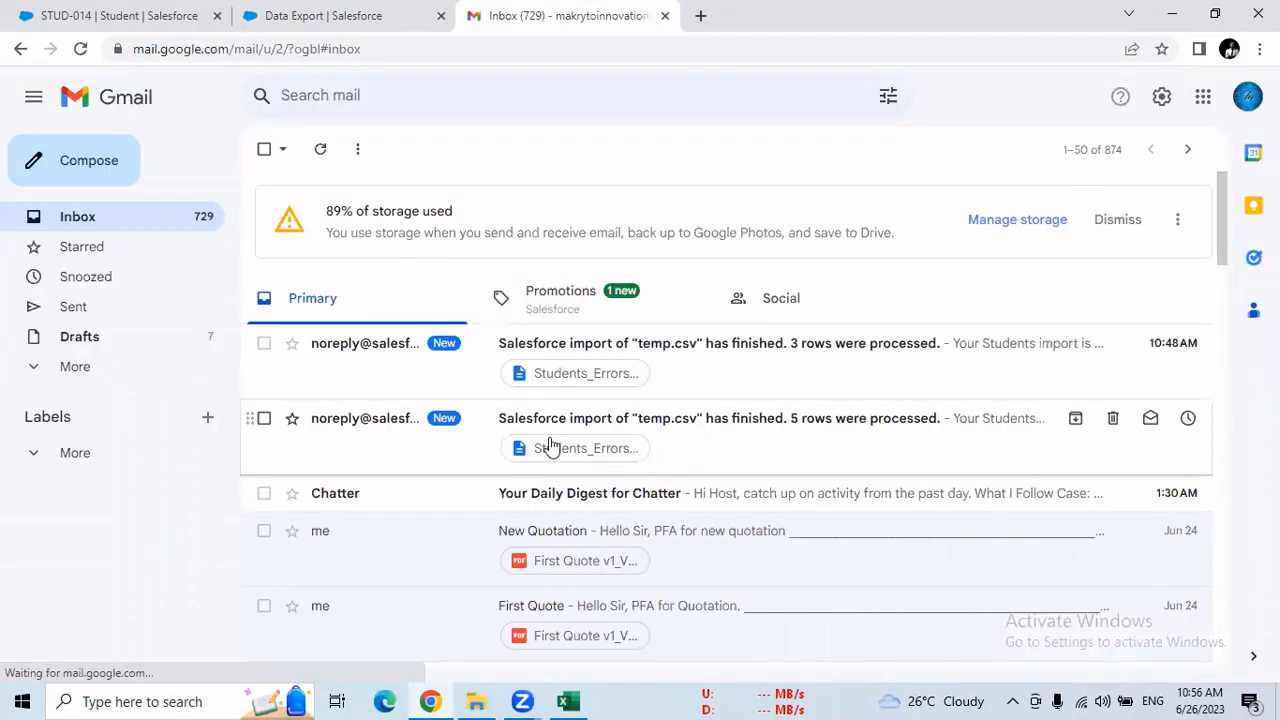
# Check Gmail's Promotions, Social and Primary categories and the additional folder list for the data export email
pyautogui.click(618, 316)
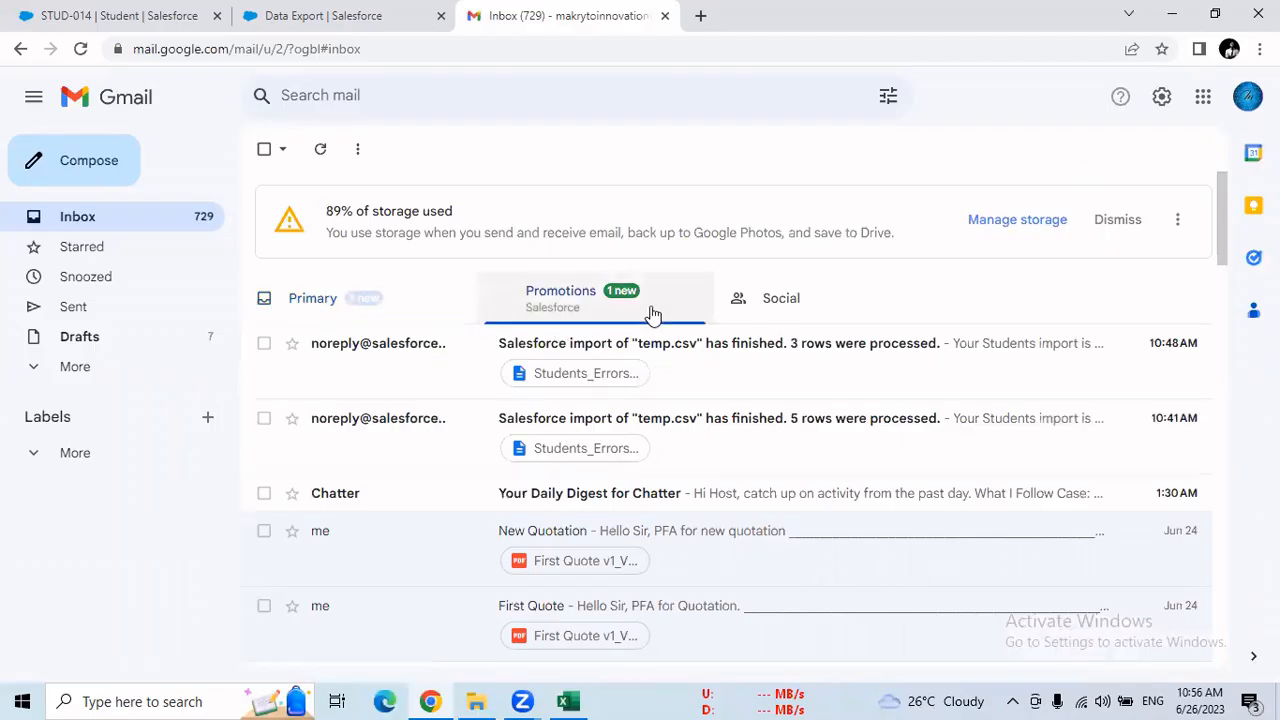
pyautogui.click(748, 314)
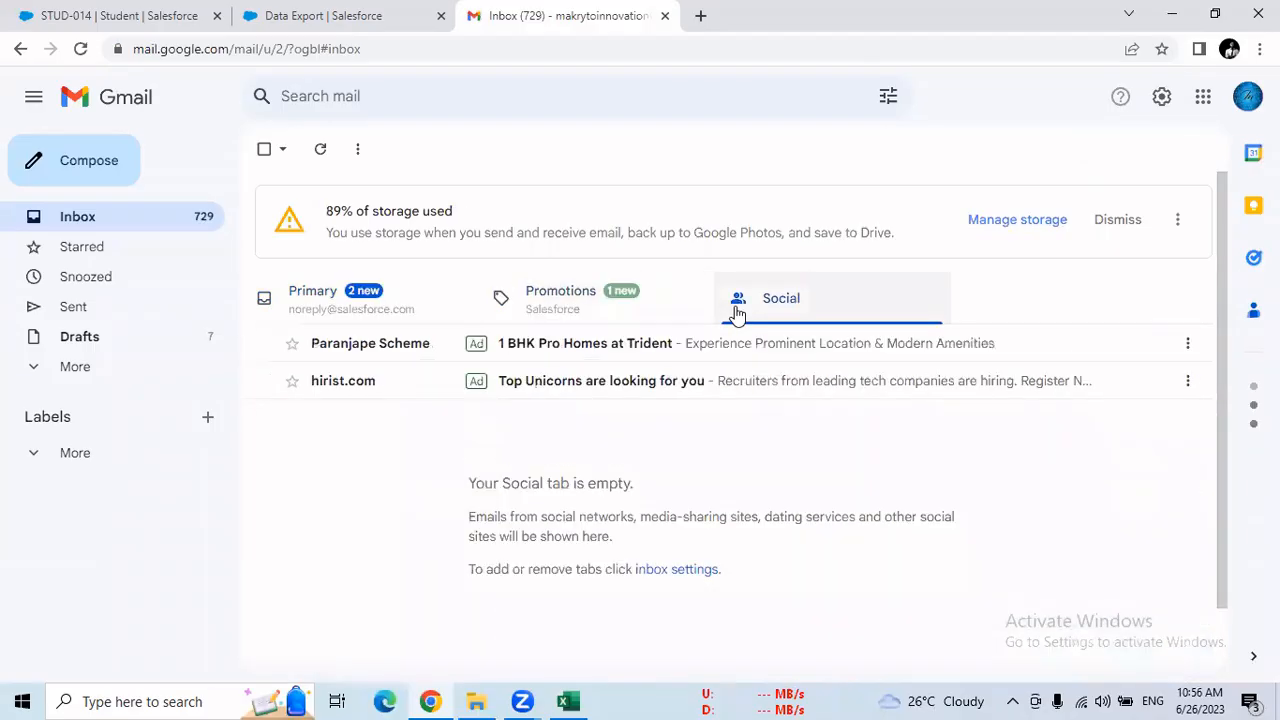
pyautogui.click(552, 318)
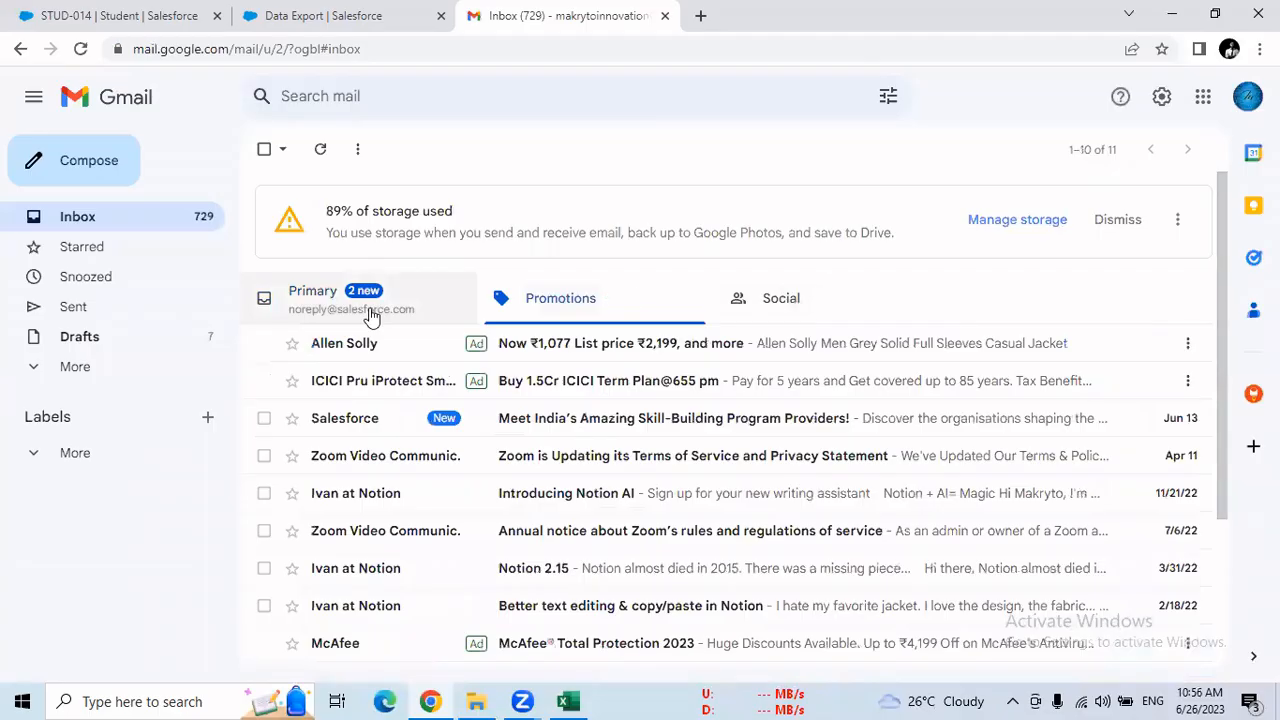
pyautogui.click(370, 316)
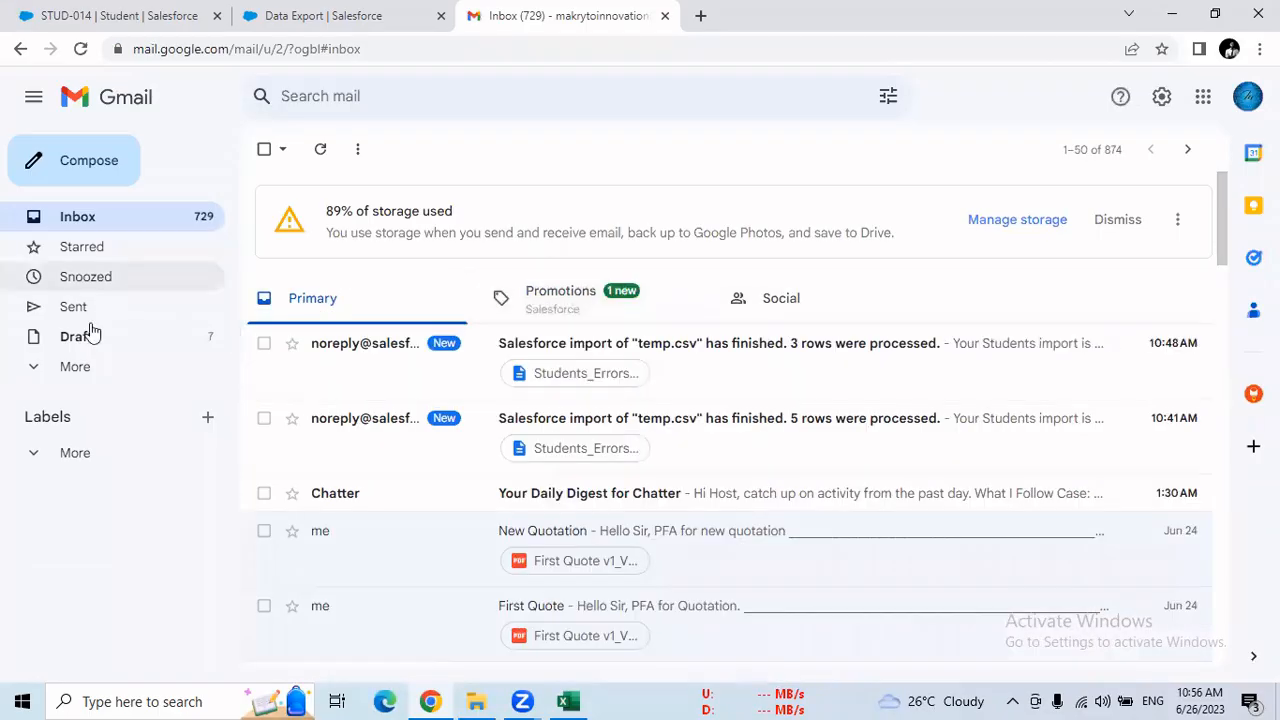
pyautogui.click(88, 458)
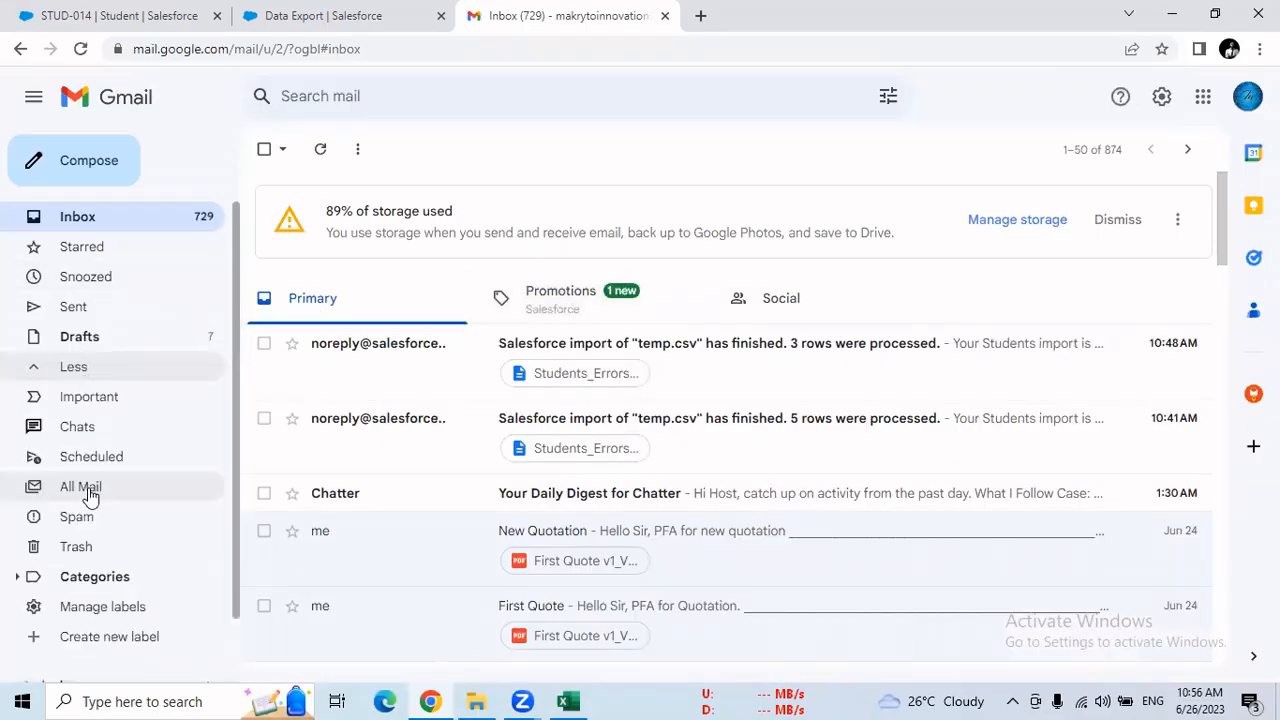
pyautogui.click(92, 524)
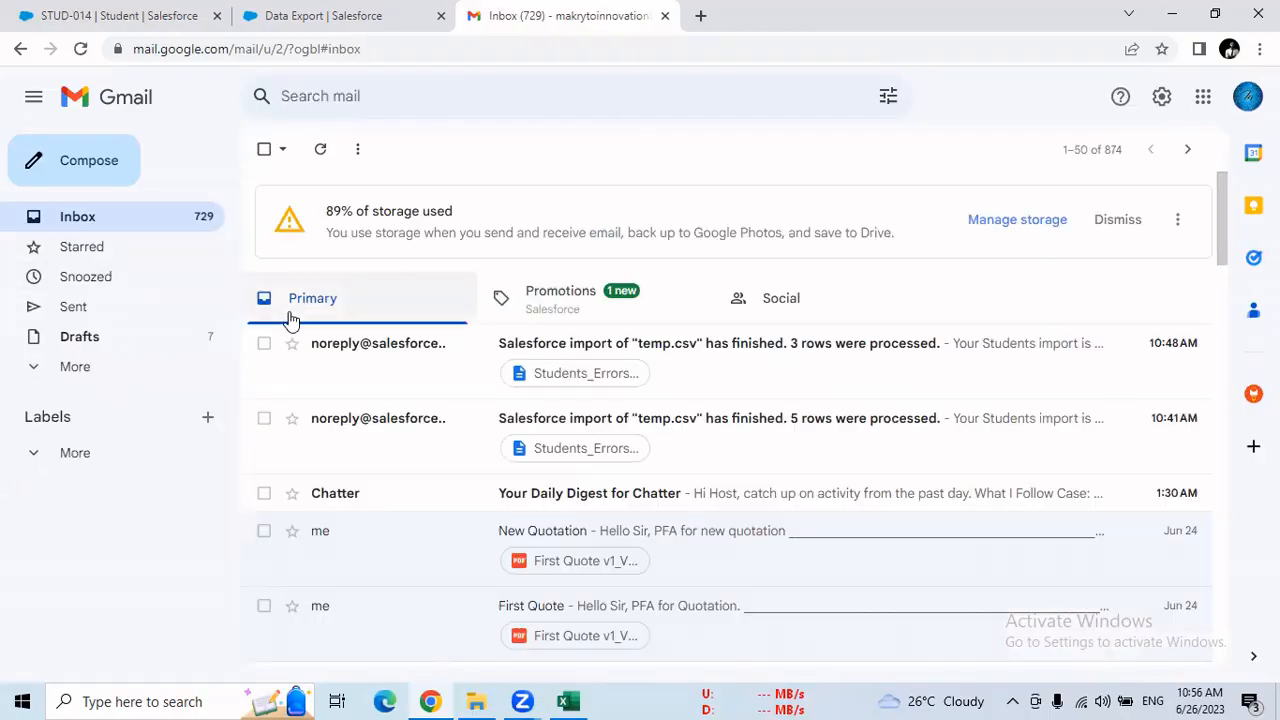
# Reload the Salesforce Data Export page and recheck the Gmail inbox for the export notification
pyautogui.click(300, 16)
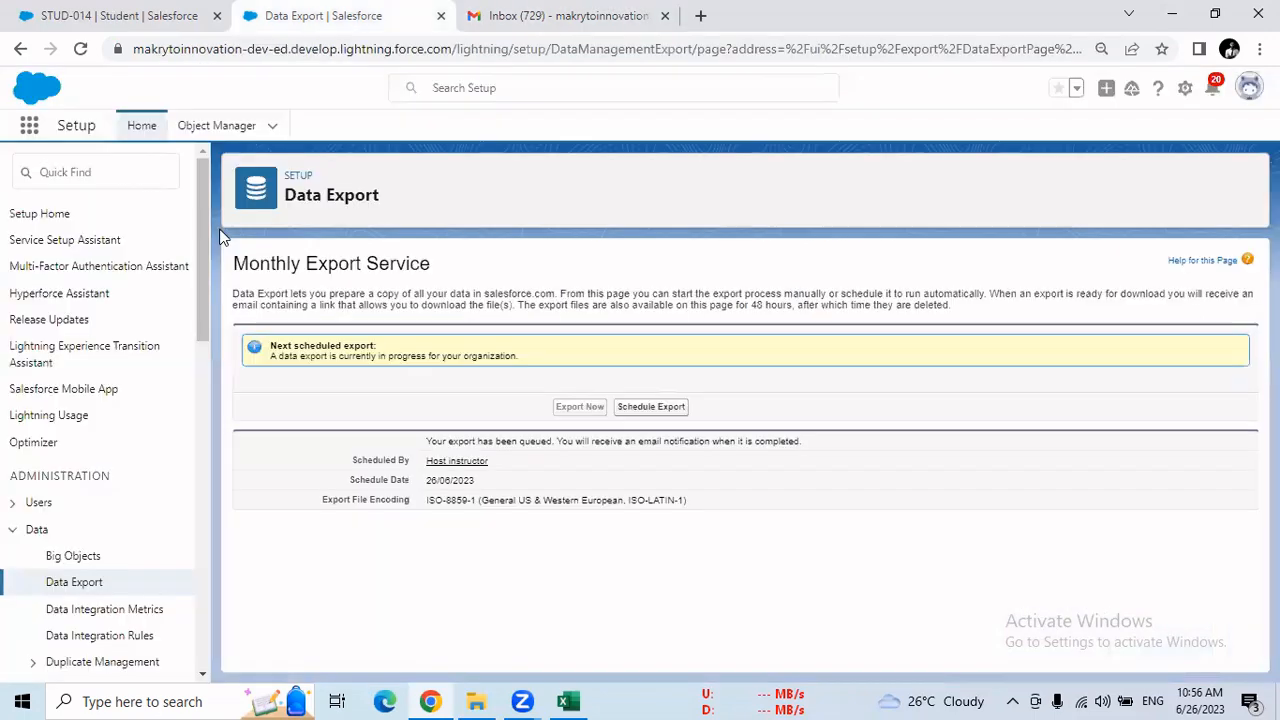
pyautogui.click(82, 50)
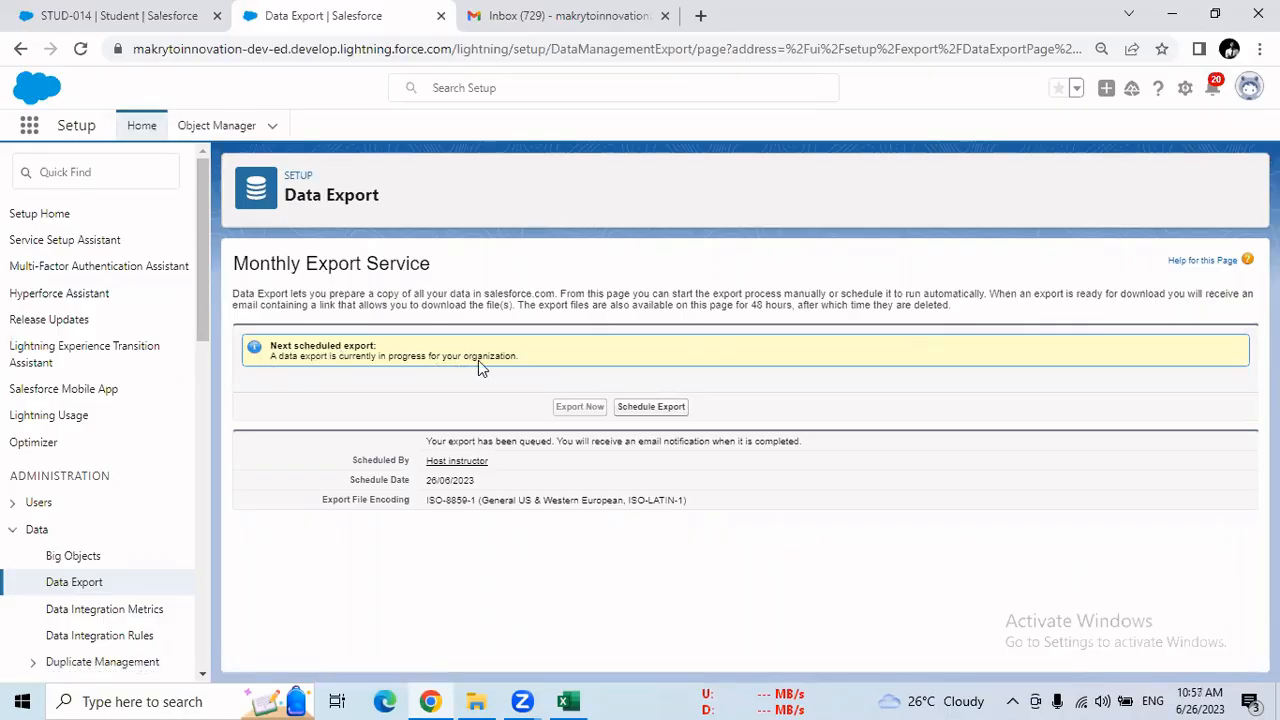
pyautogui.click(490, 18)
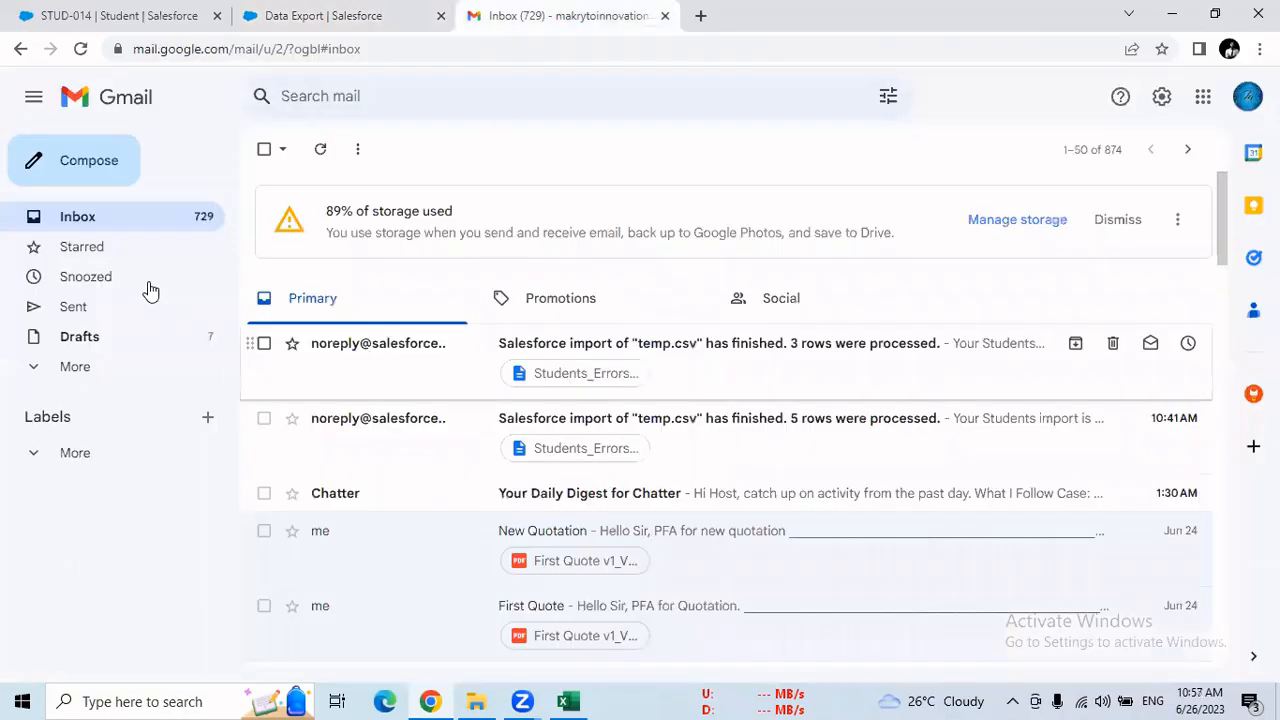
pyautogui.click(149, 232)
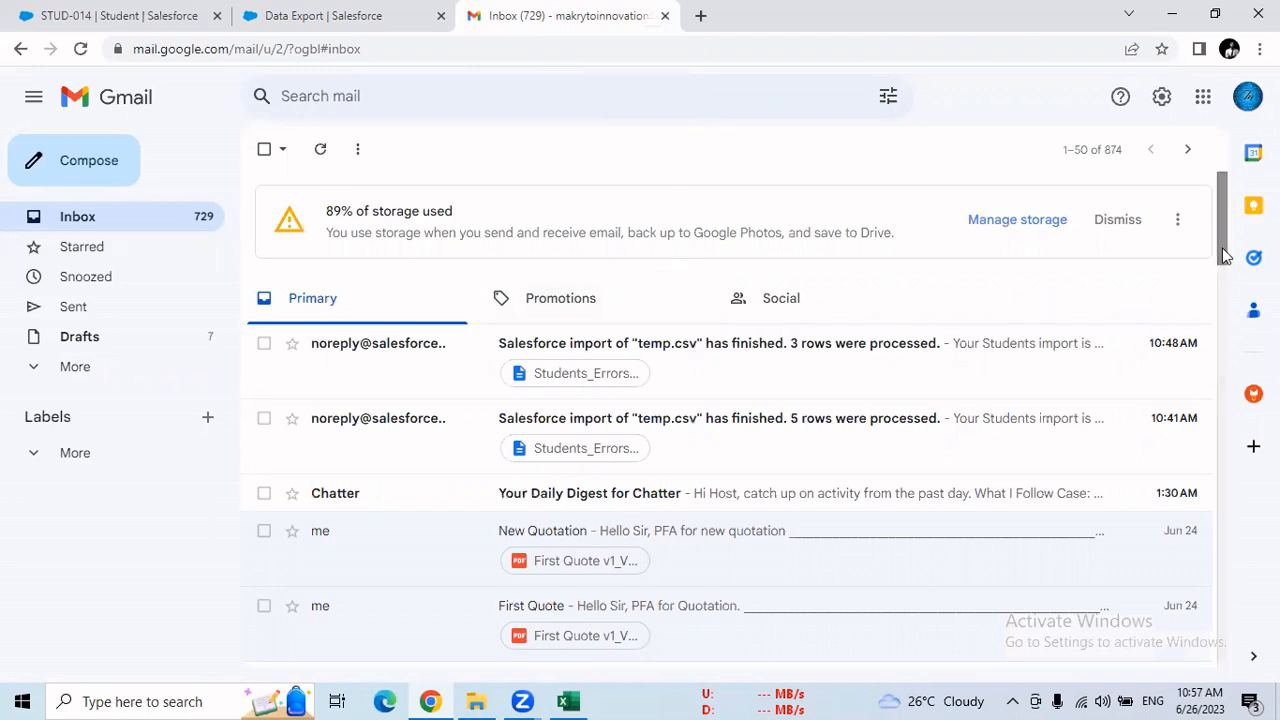
pyautogui.moveTo(1226, 255); pyautogui.dragTo(1158, 206)
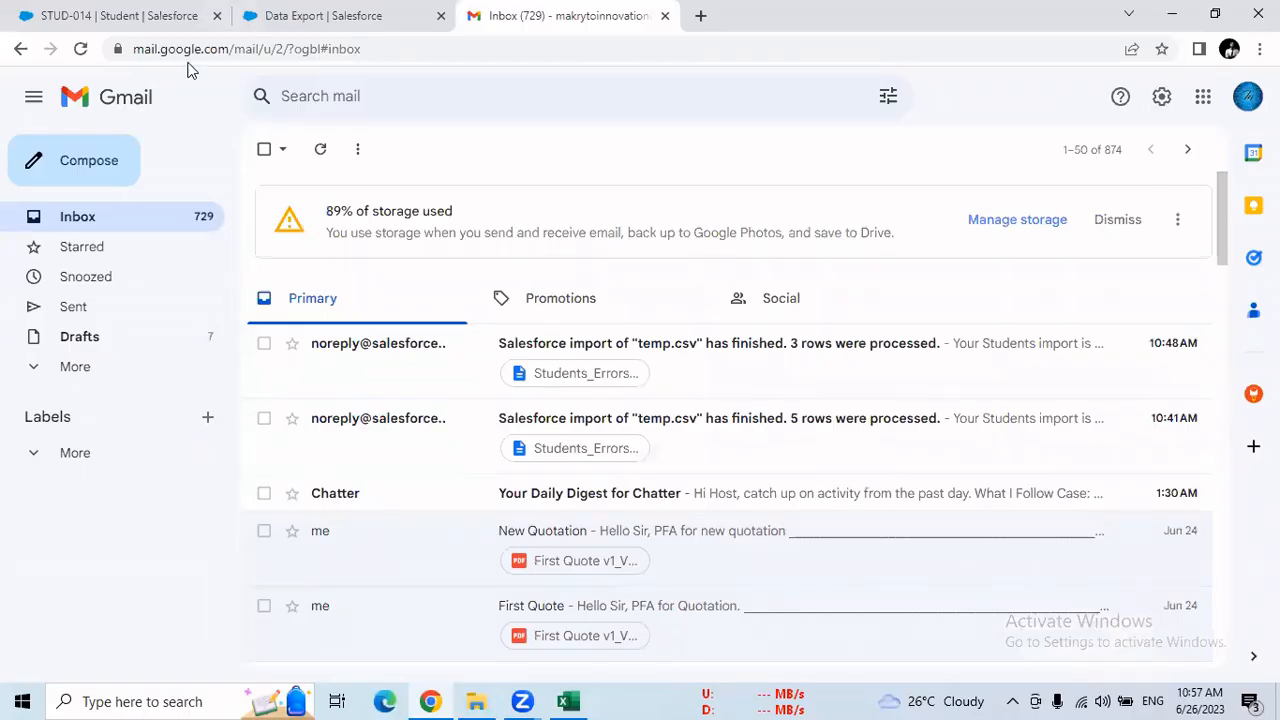
# Reload both the Data Export page and the Gmail inbox, and check each for the completed export
pyautogui.hotkey('ctrl', 'shift', 'Tab')
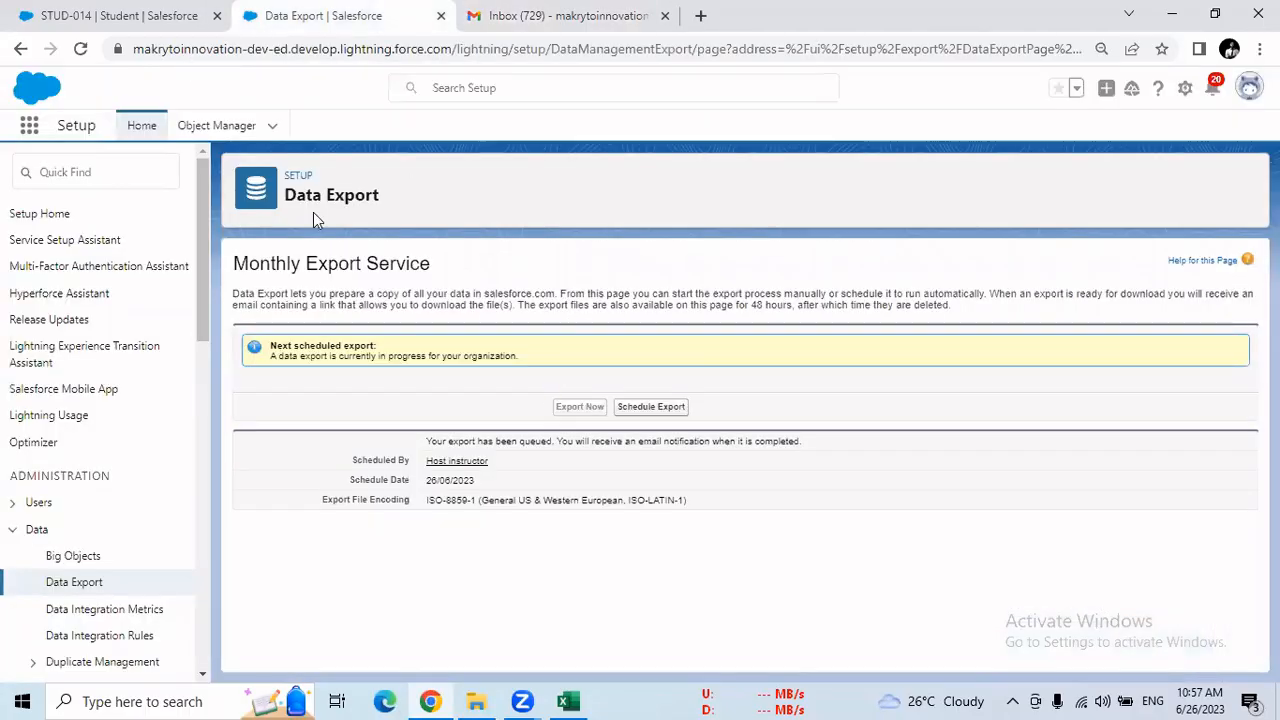
pyautogui.click(80, 48)
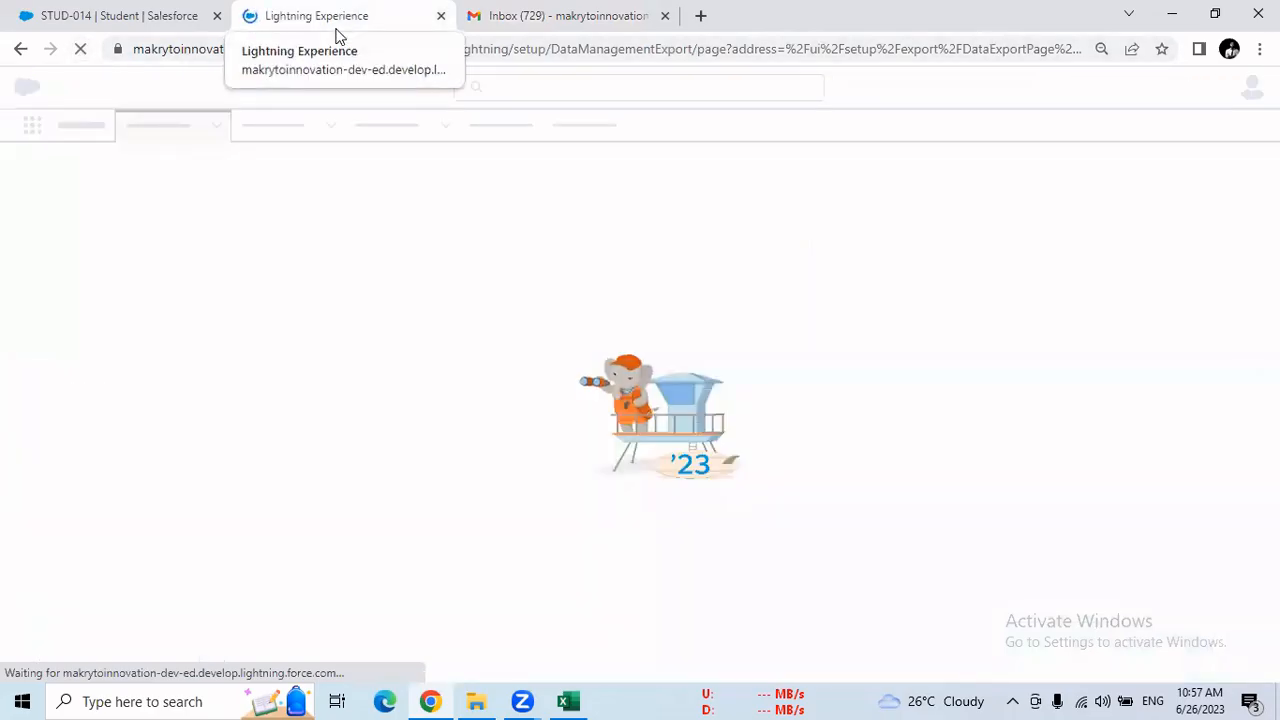
pyautogui.hotkey('ctrl', 'Tab')
pyautogui.click(84, 52)
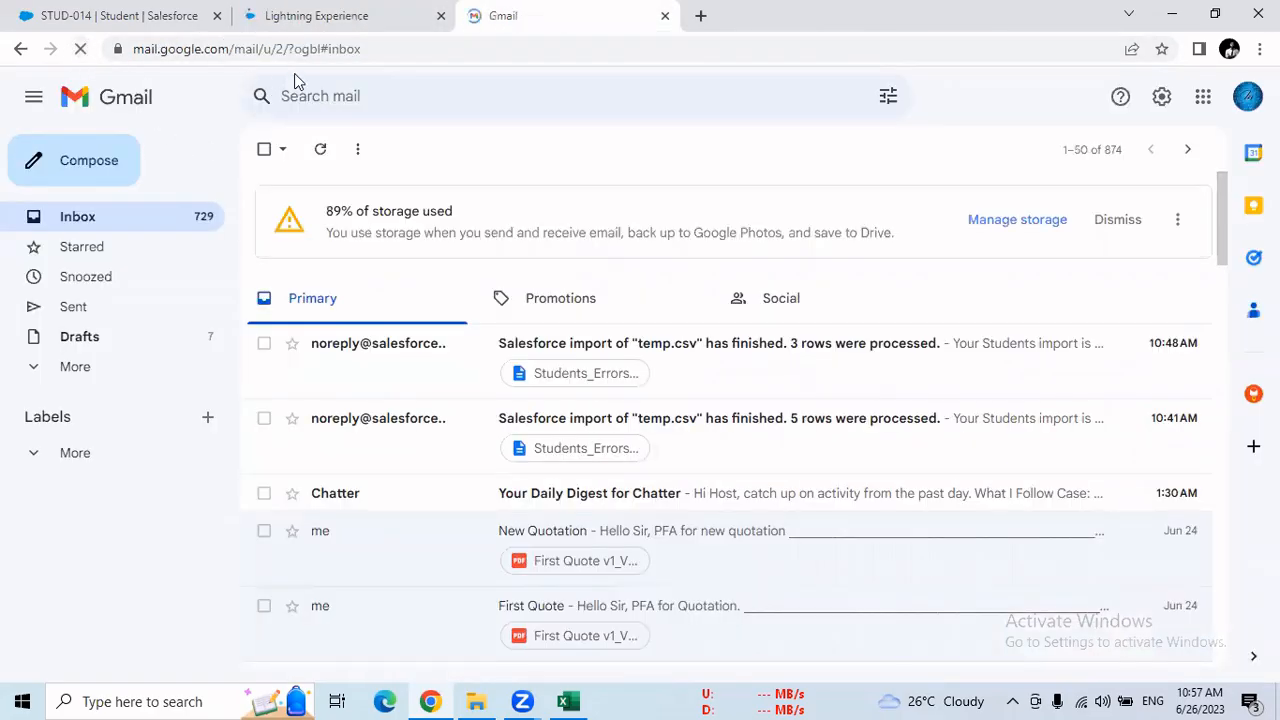
pyautogui.click(341, 28)
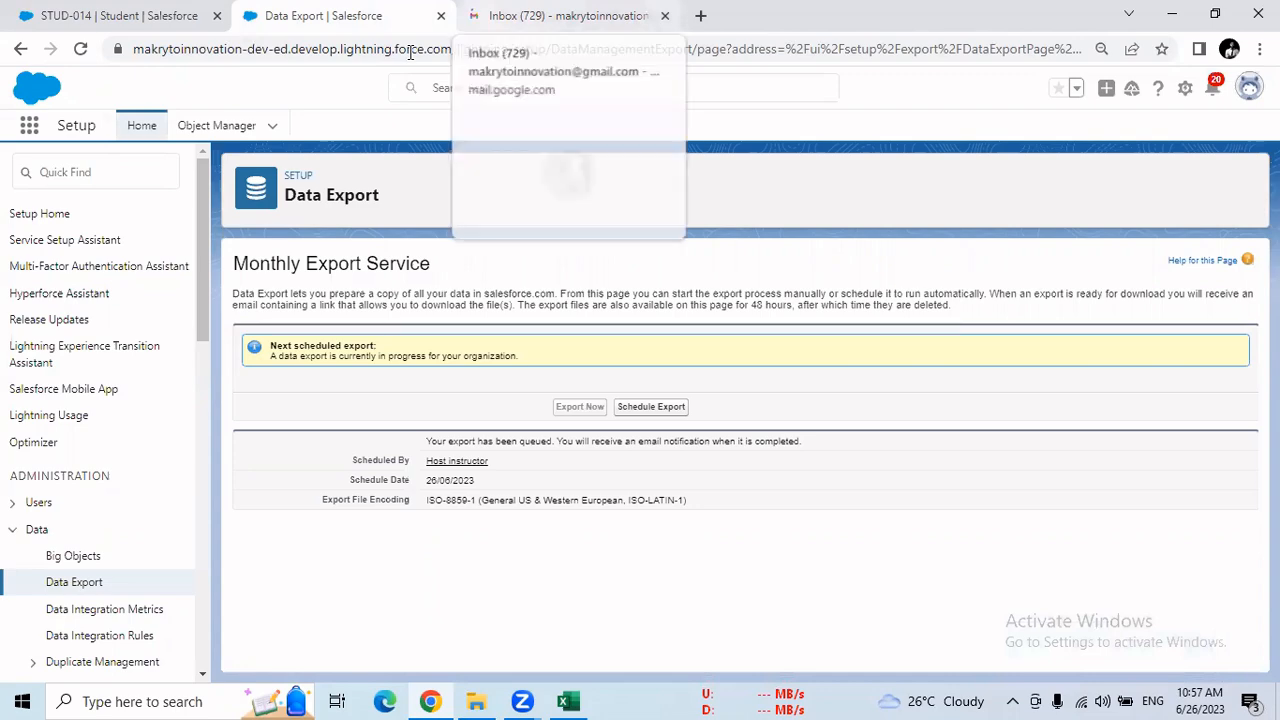
pyautogui.hotkey('ctrl', 'Tab')
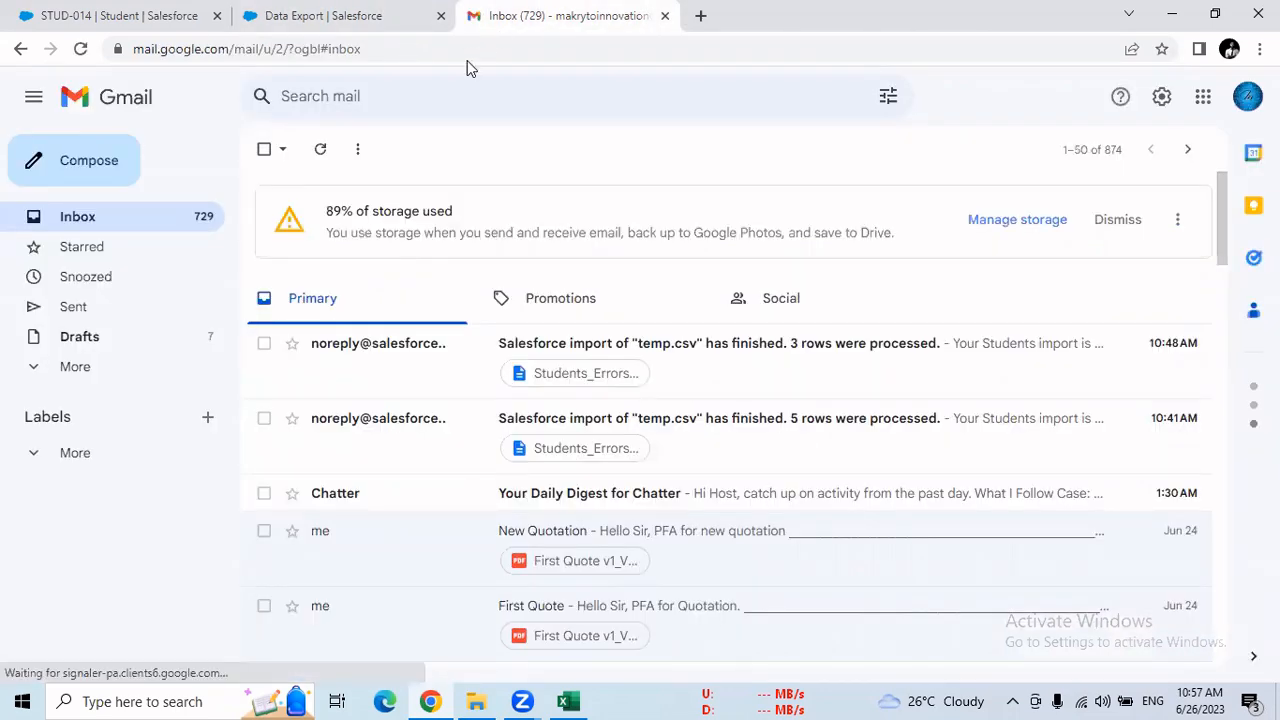
# Look for the export notification in Gmail's Spam and All Mail folders
pyautogui.click(68, 370)
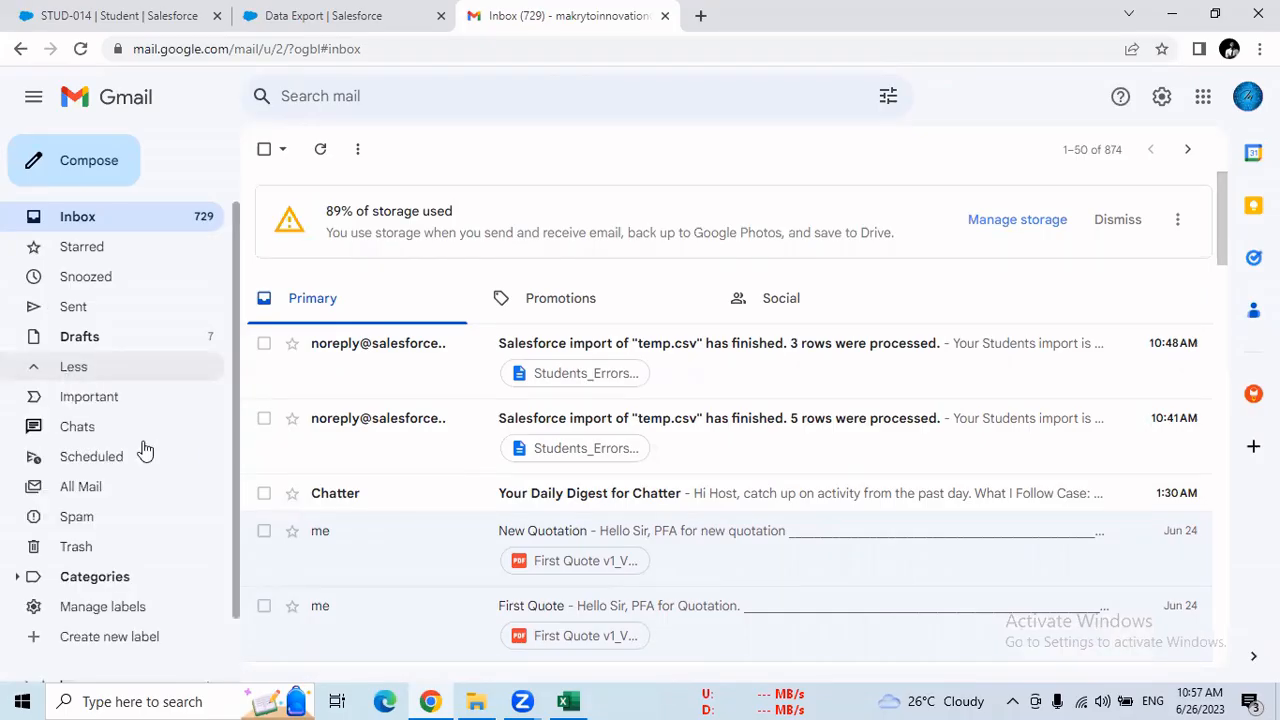
pyautogui.click(120, 508)
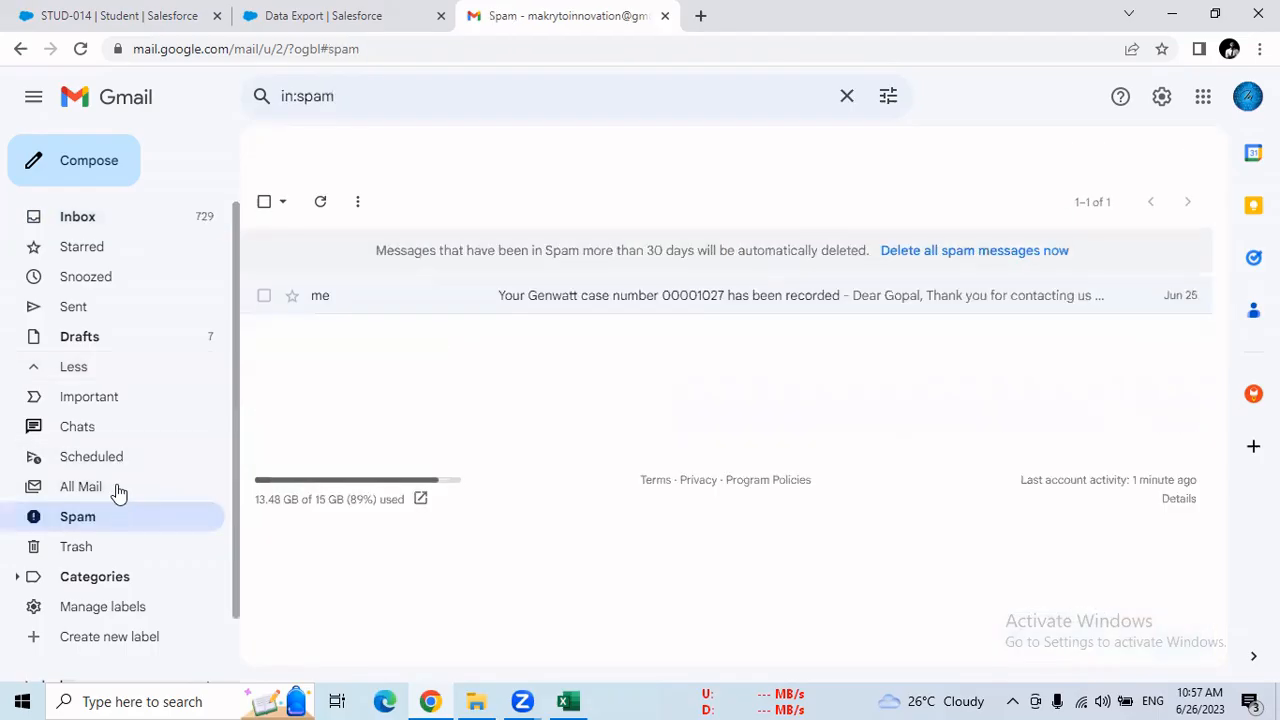
pyautogui.click(118, 490)
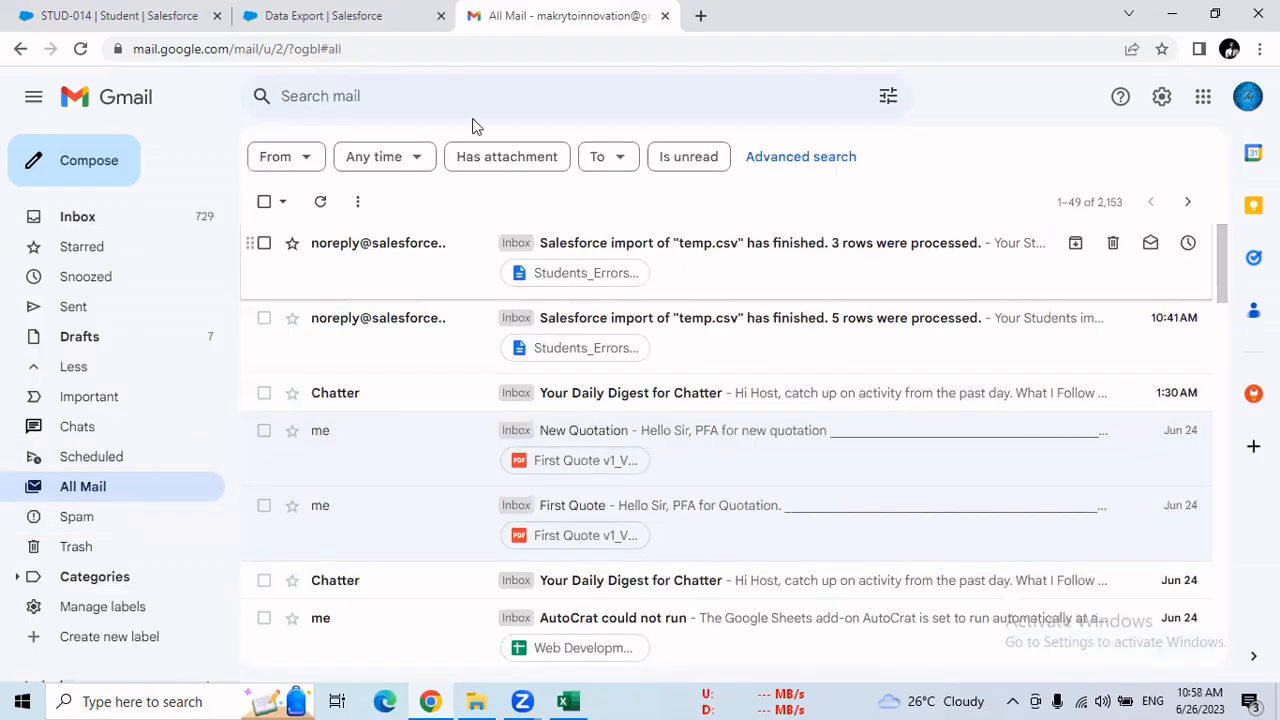
# Return to Salesforce Setup, search for "data e" and reopen the Data Export page
pyautogui.click(388, 45)
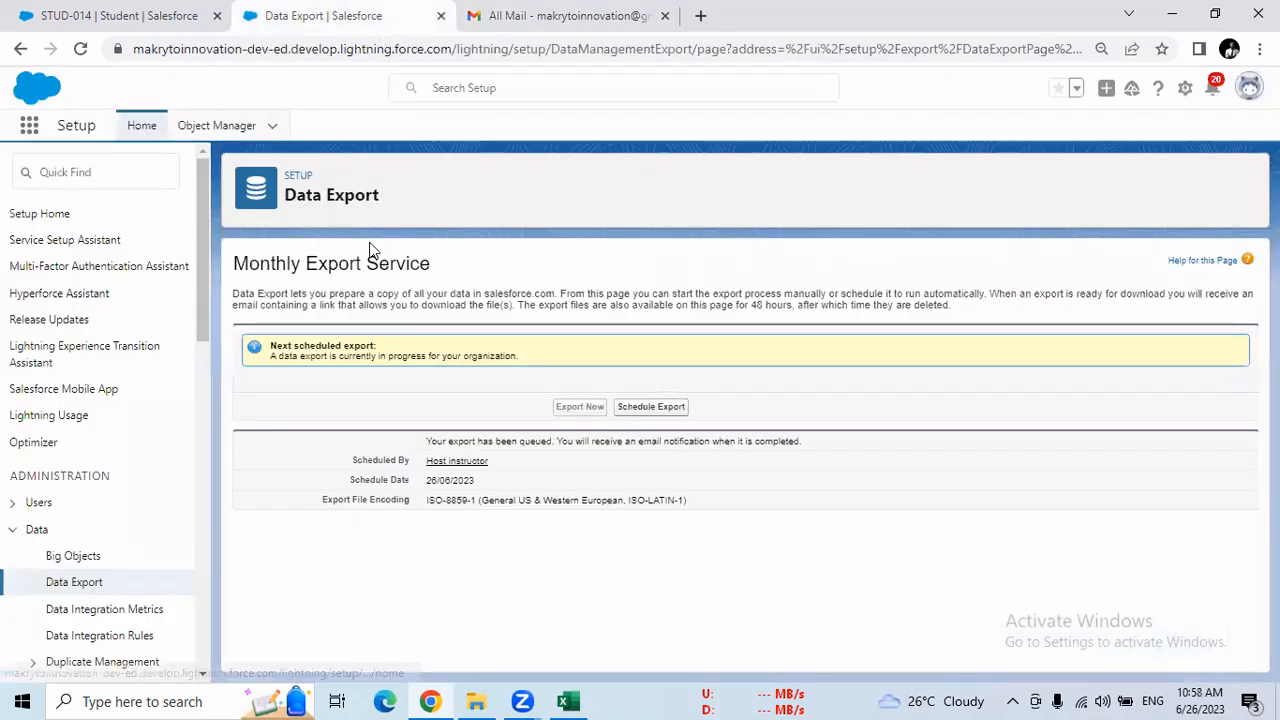
pyautogui.click(80, 172)
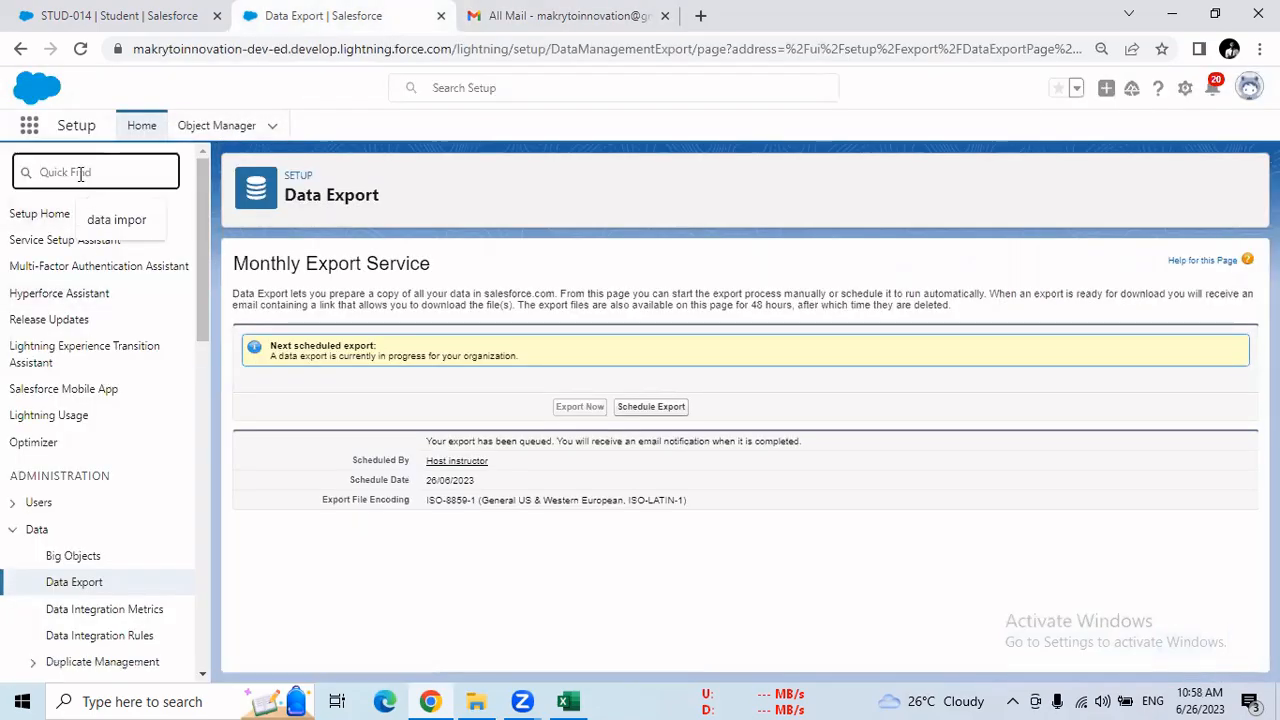
pyautogui.write('data')
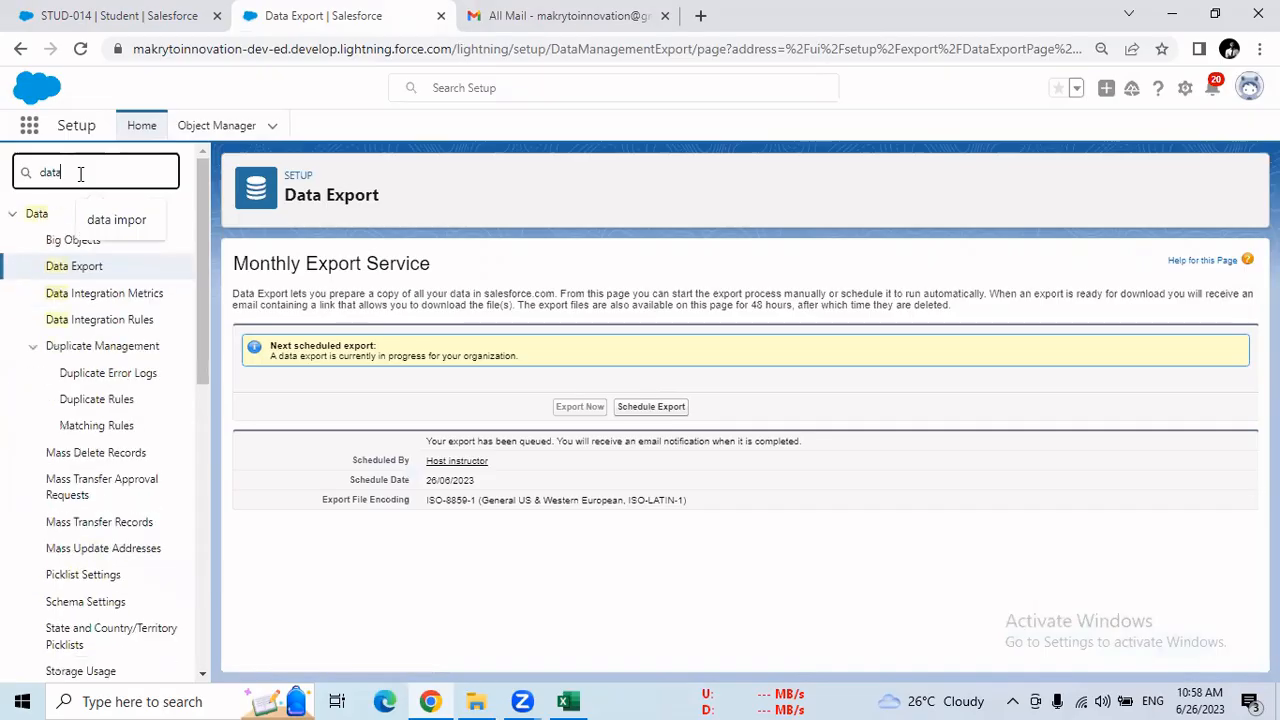
pyautogui.write(' e')
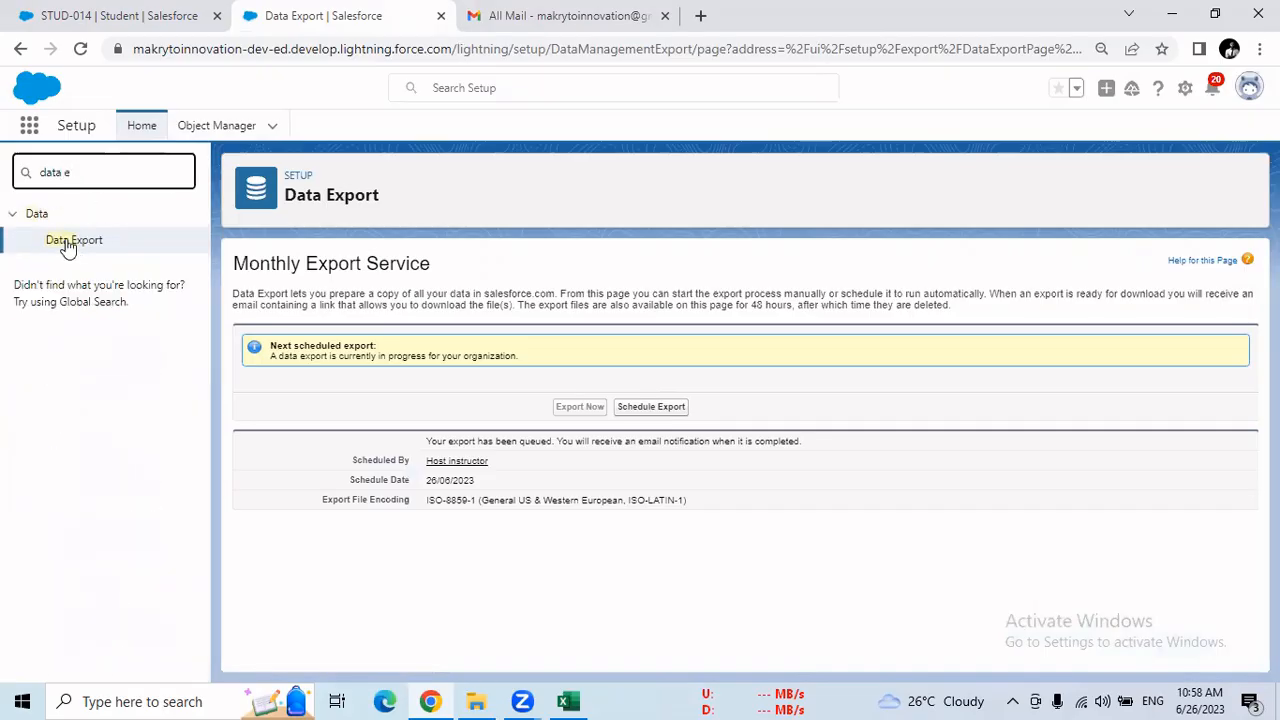
pyautogui.click(66, 242)
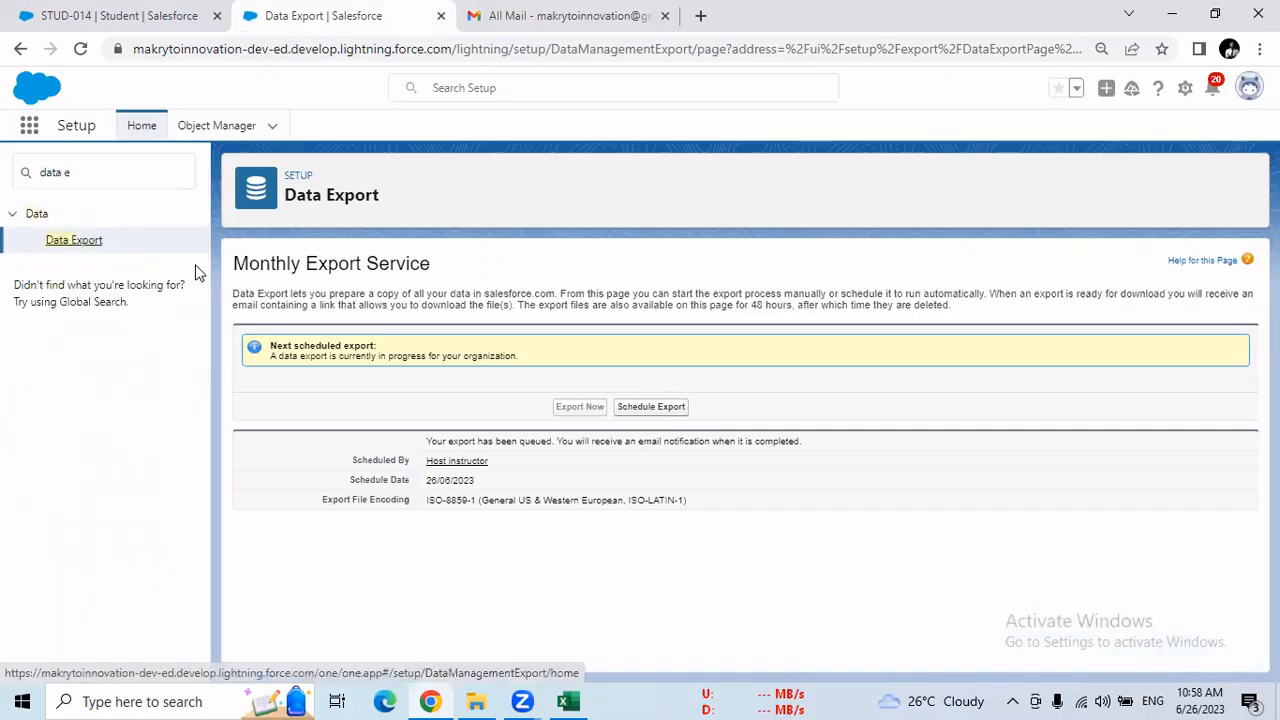
pyautogui.click(96, 244)
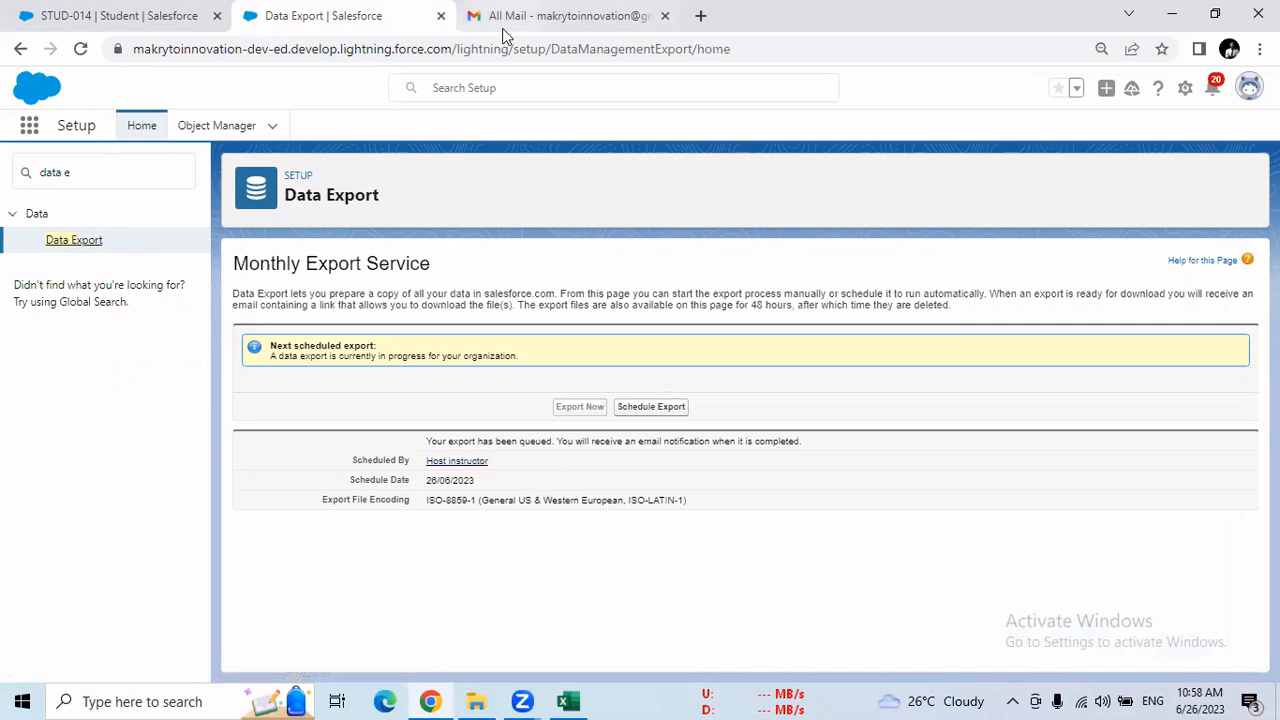
# Refresh Gmail's All Mail folder and the Salesforce Data Export page to check the export's status
pyautogui.click(560, 16)
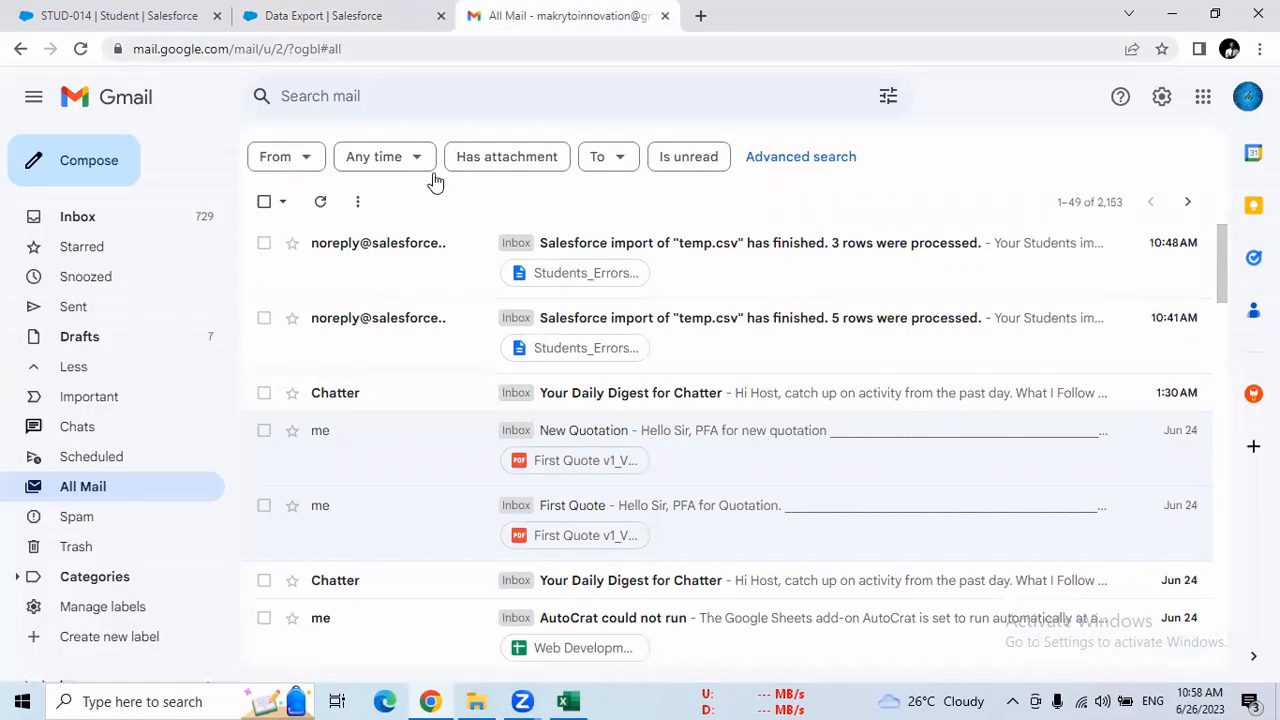
pyautogui.click(80, 48)
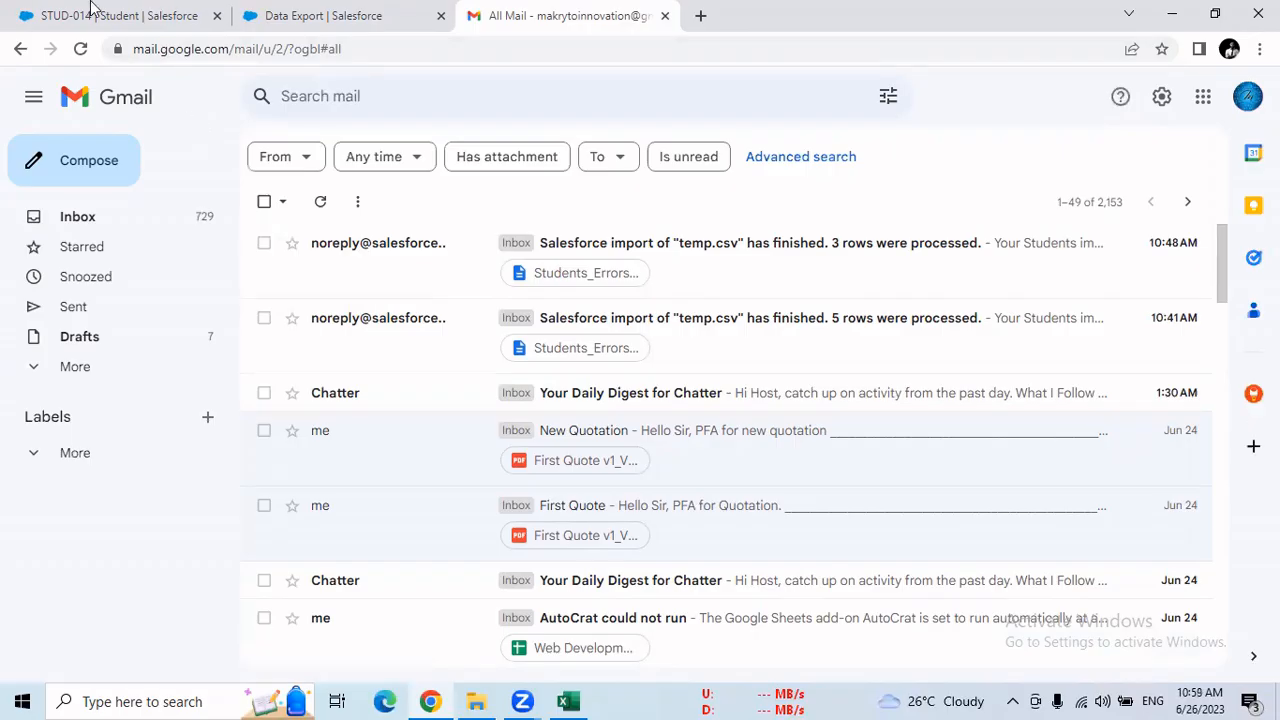
pyautogui.click(260, 15)
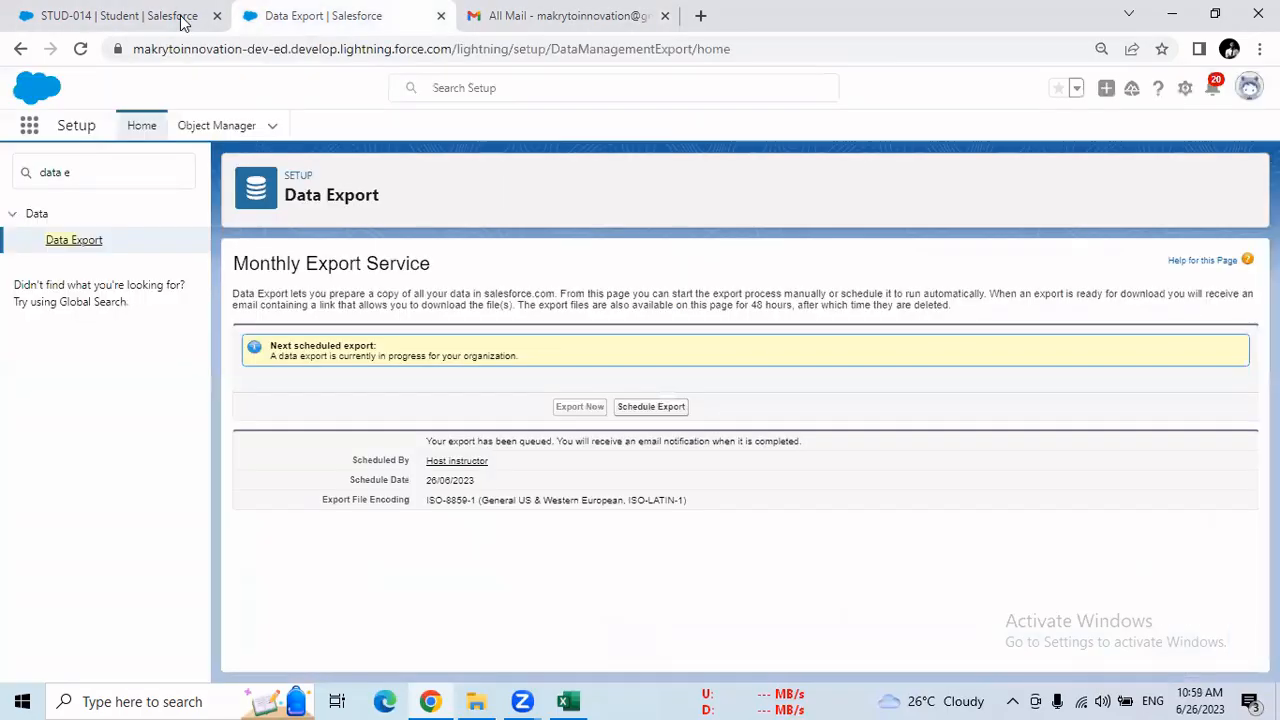
pyautogui.click(81, 50)
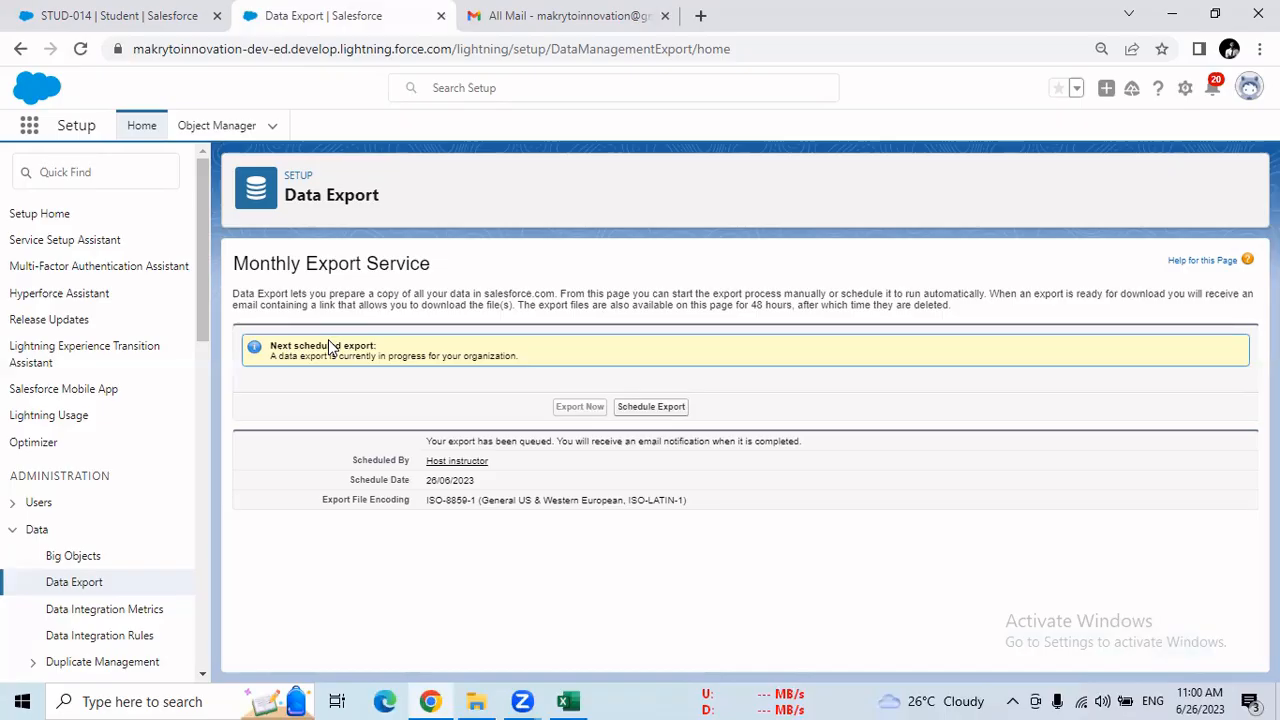
pyautogui.click(80, 48)
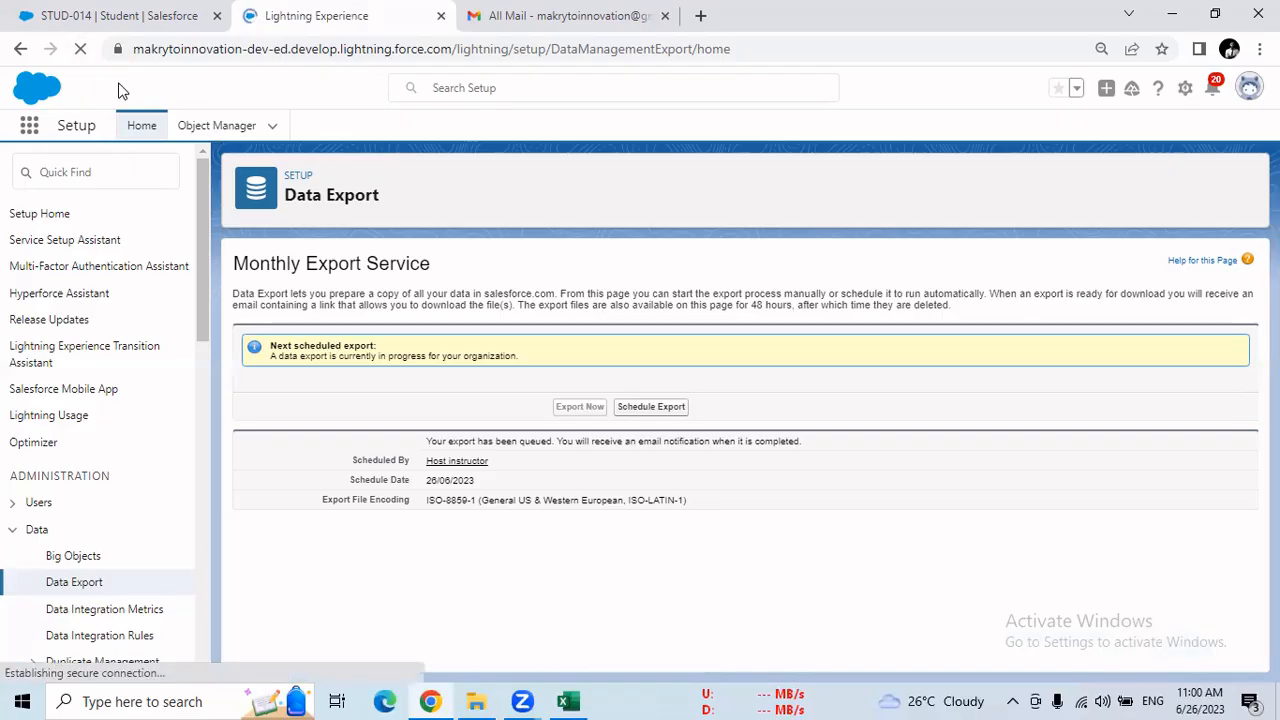